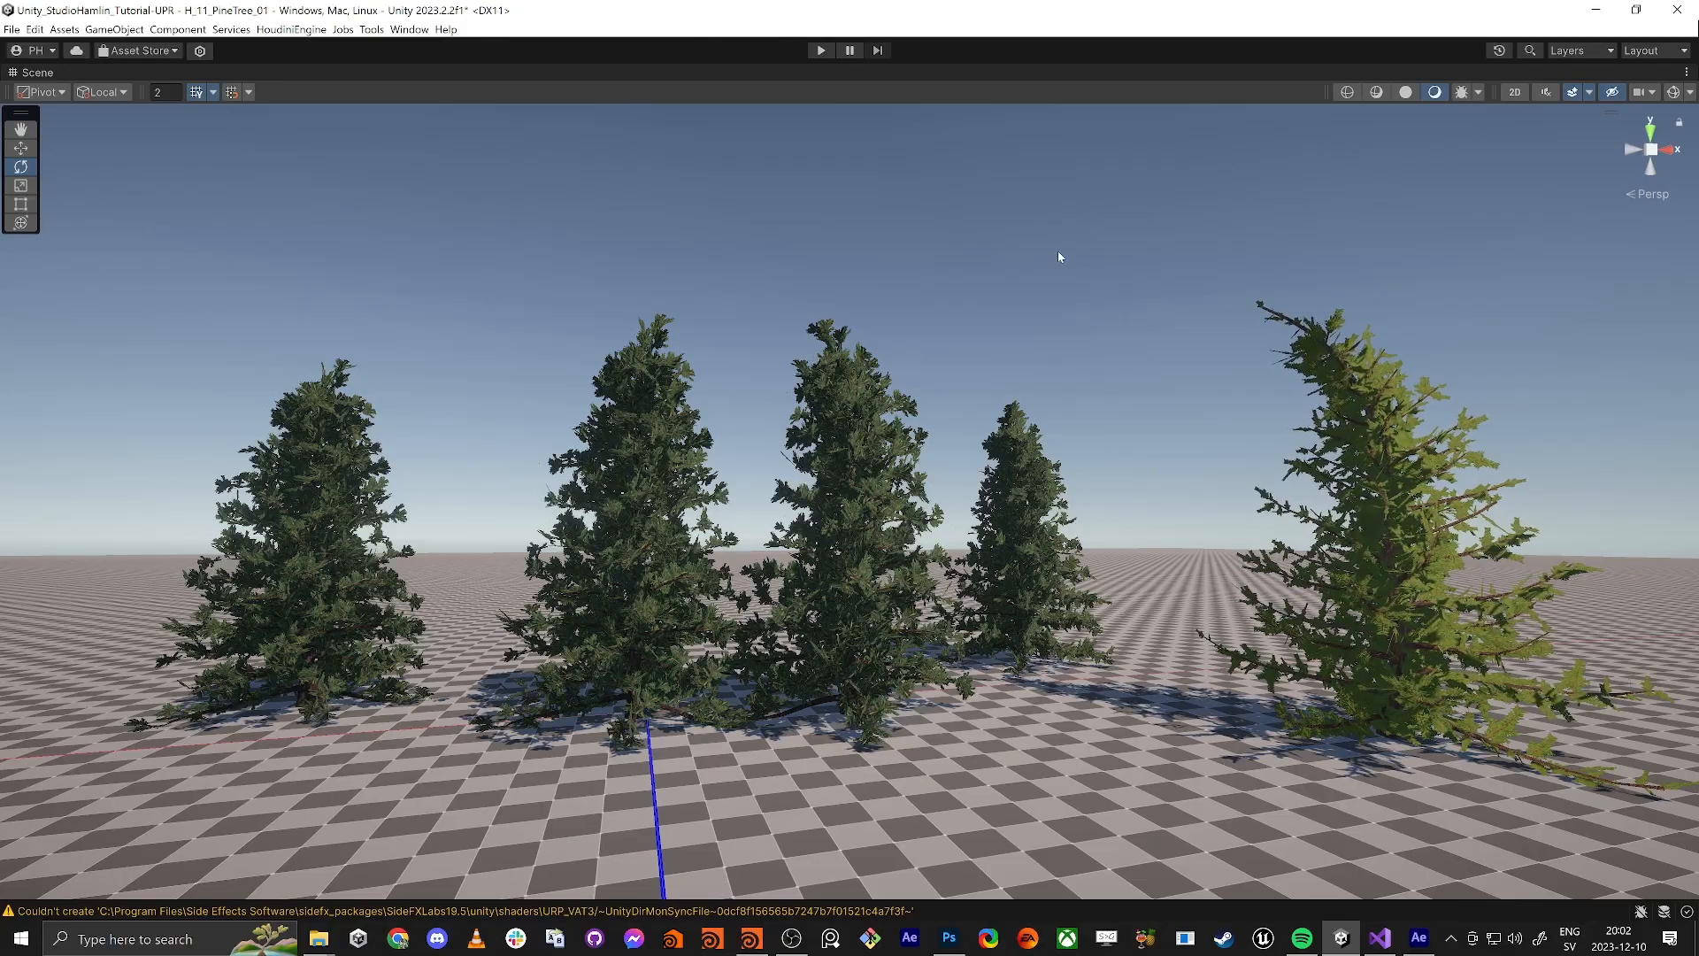
# Delete the light green pine tree from the scene, leaving the four dark green trees
pyautogui.moveTo(1246, 389); pyautogui.dragTo(1097, 321, button='right')
pyautogui.press('d')
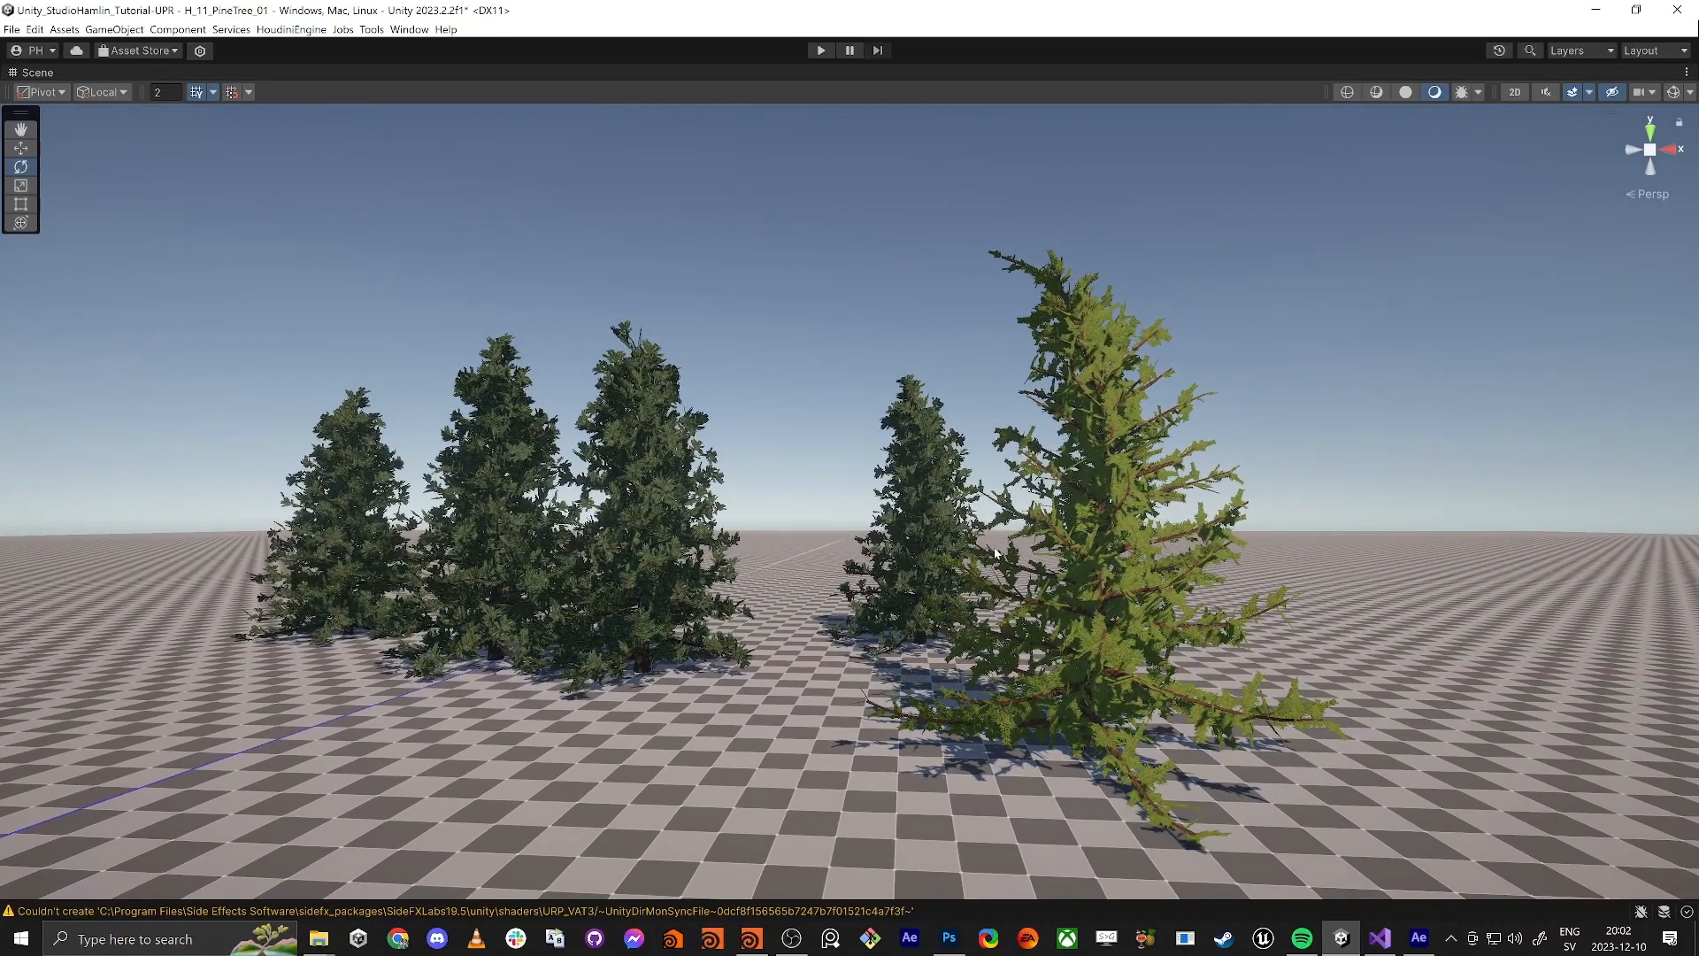
pyautogui.moveTo(991, 559); pyautogui.dragTo(838, 518, button='right')
pyautogui.click(1071, 448)
pyautogui.press('Delete')
pyautogui.press('w')
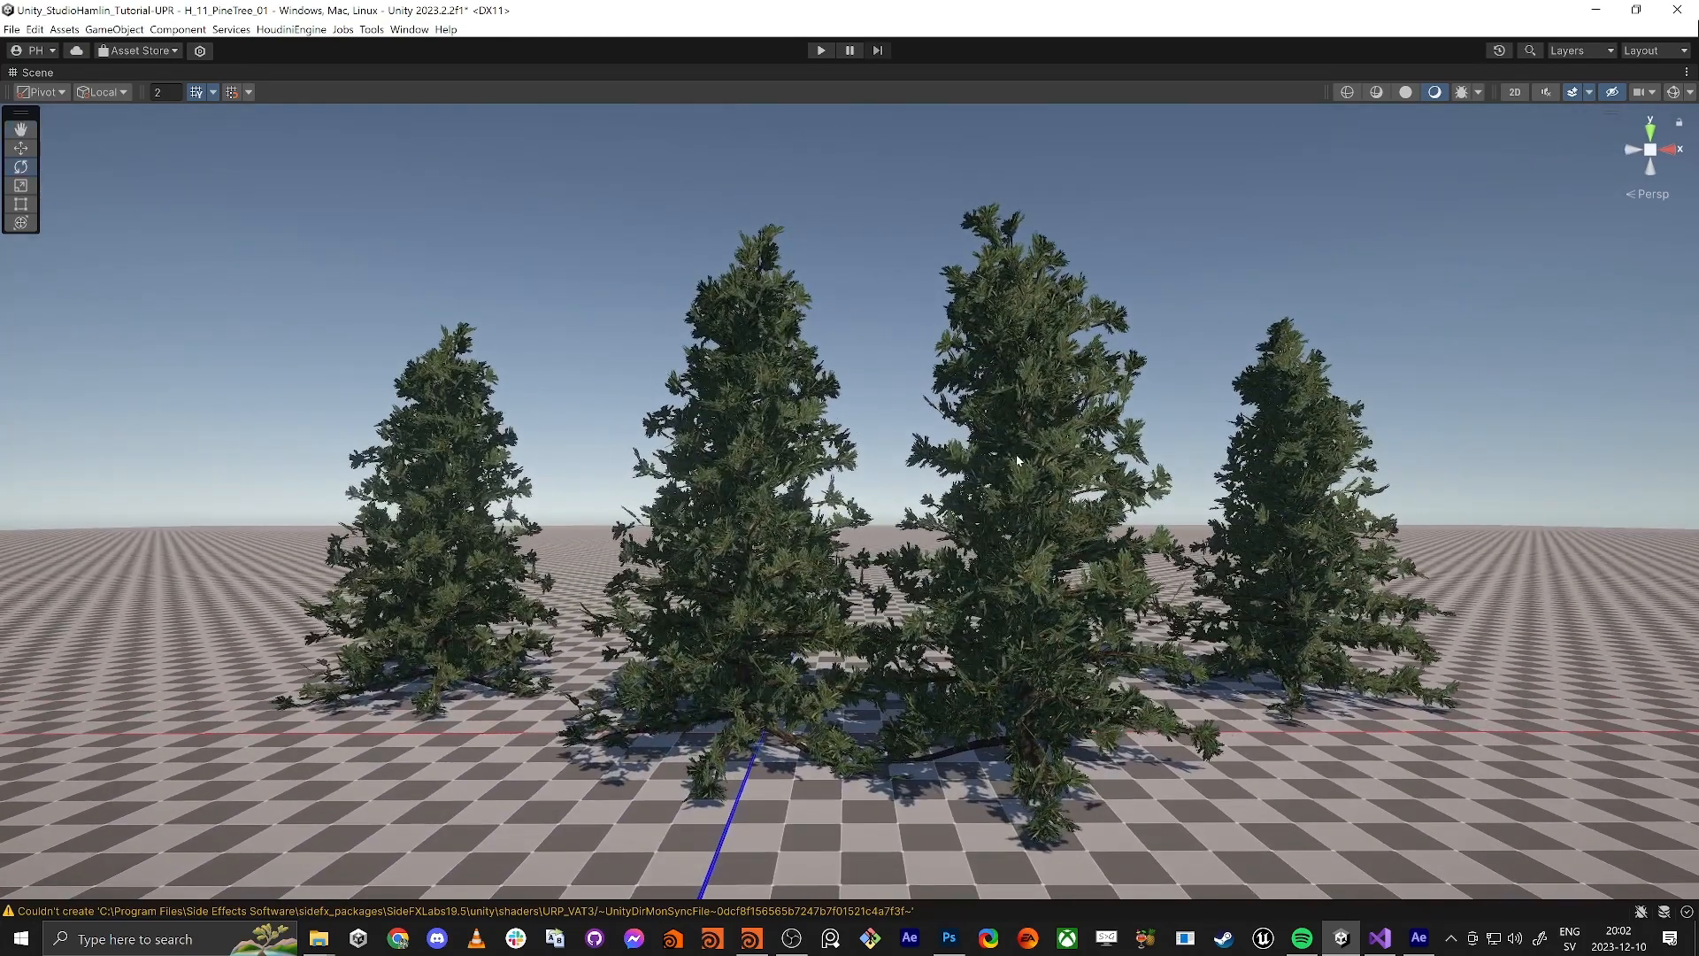
# Restore the full editor layout from the maximized scene view and select the PineTree_Lod0 (3) tree
pyautogui.click(1019, 454)
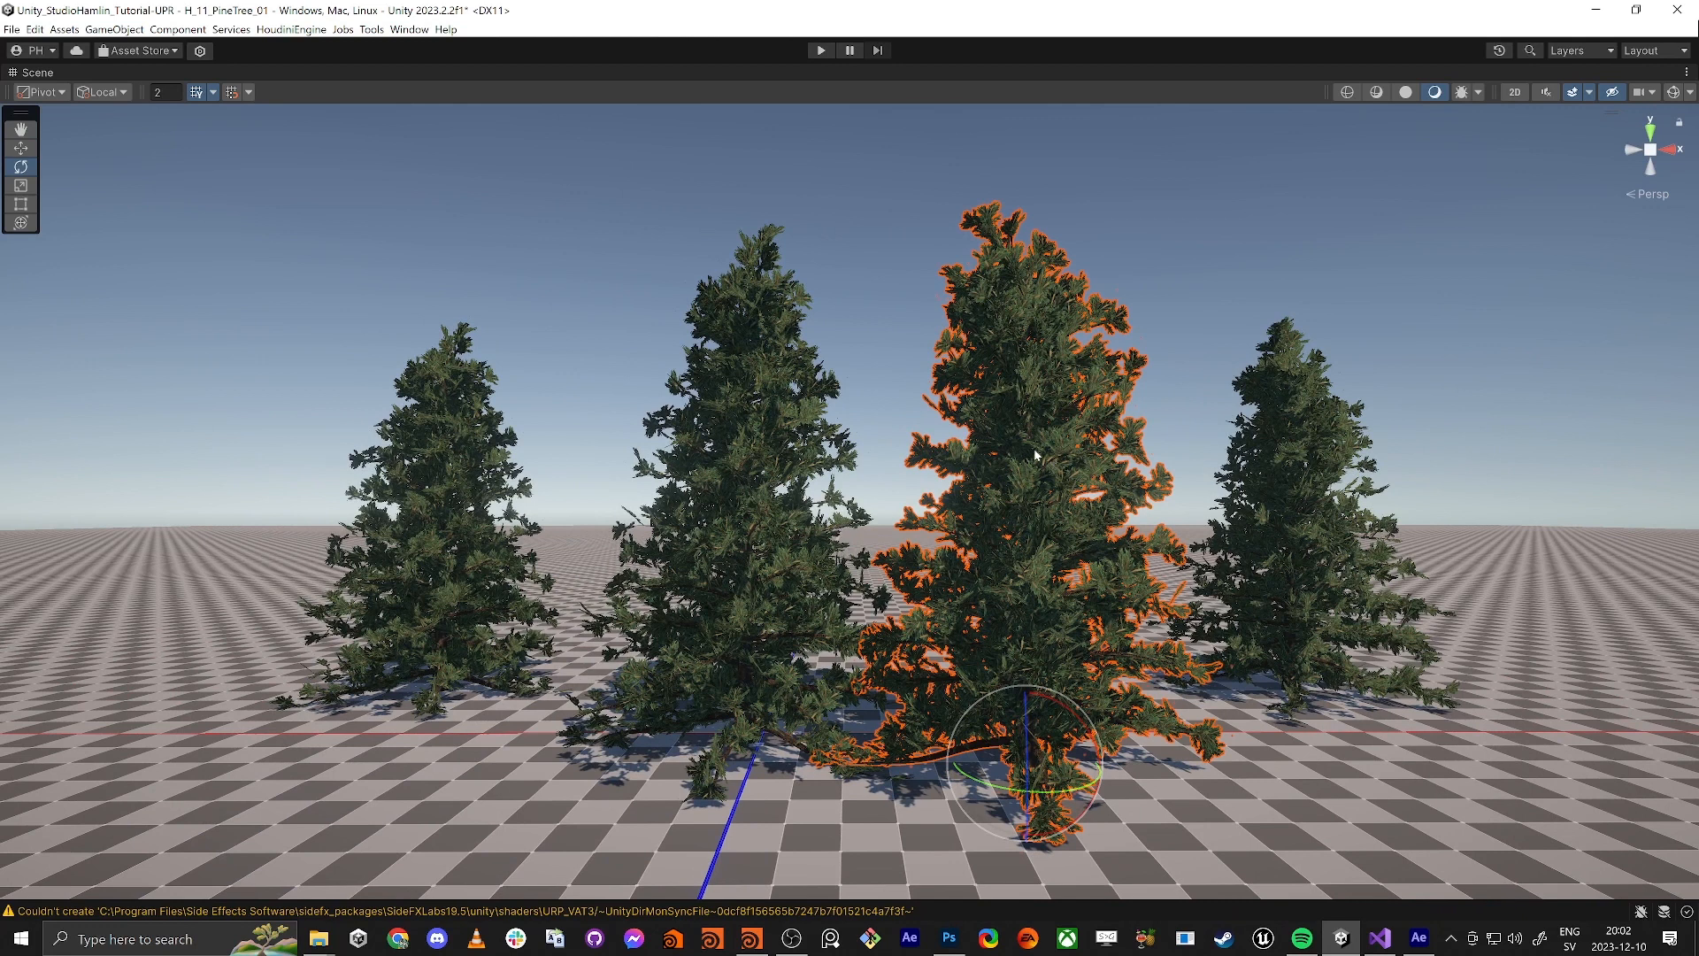
pyautogui.hotkey('shift', 'space')
pyautogui.click(530, 276)
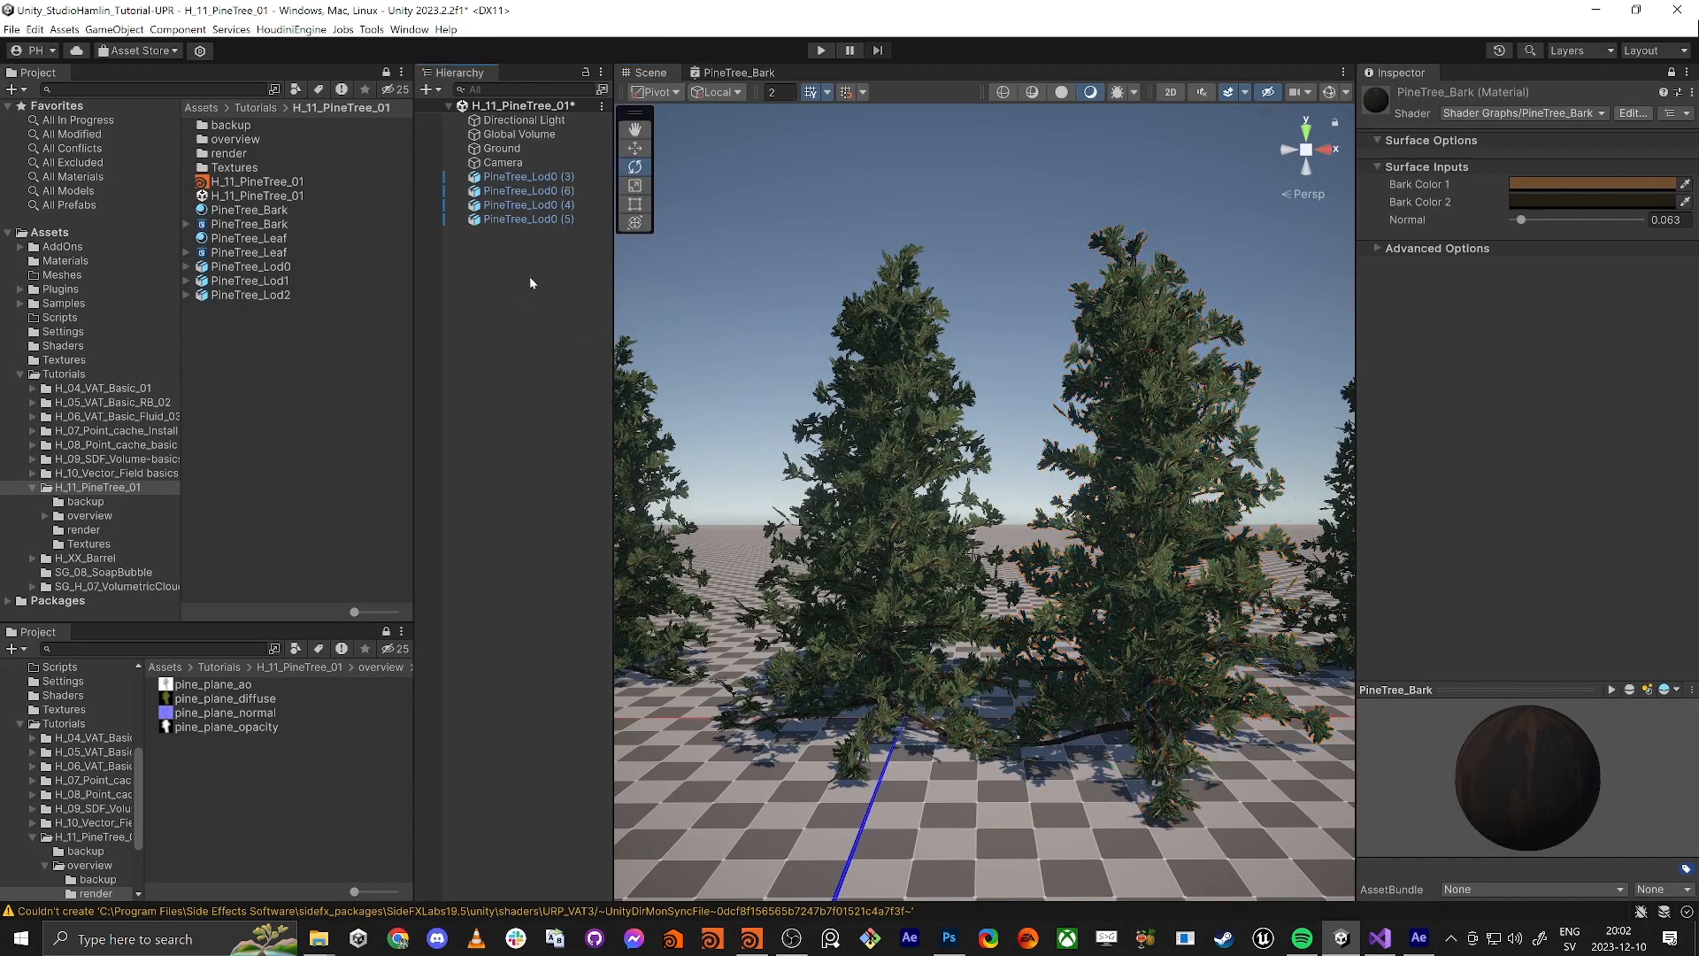
pyautogui.click(883, 428)
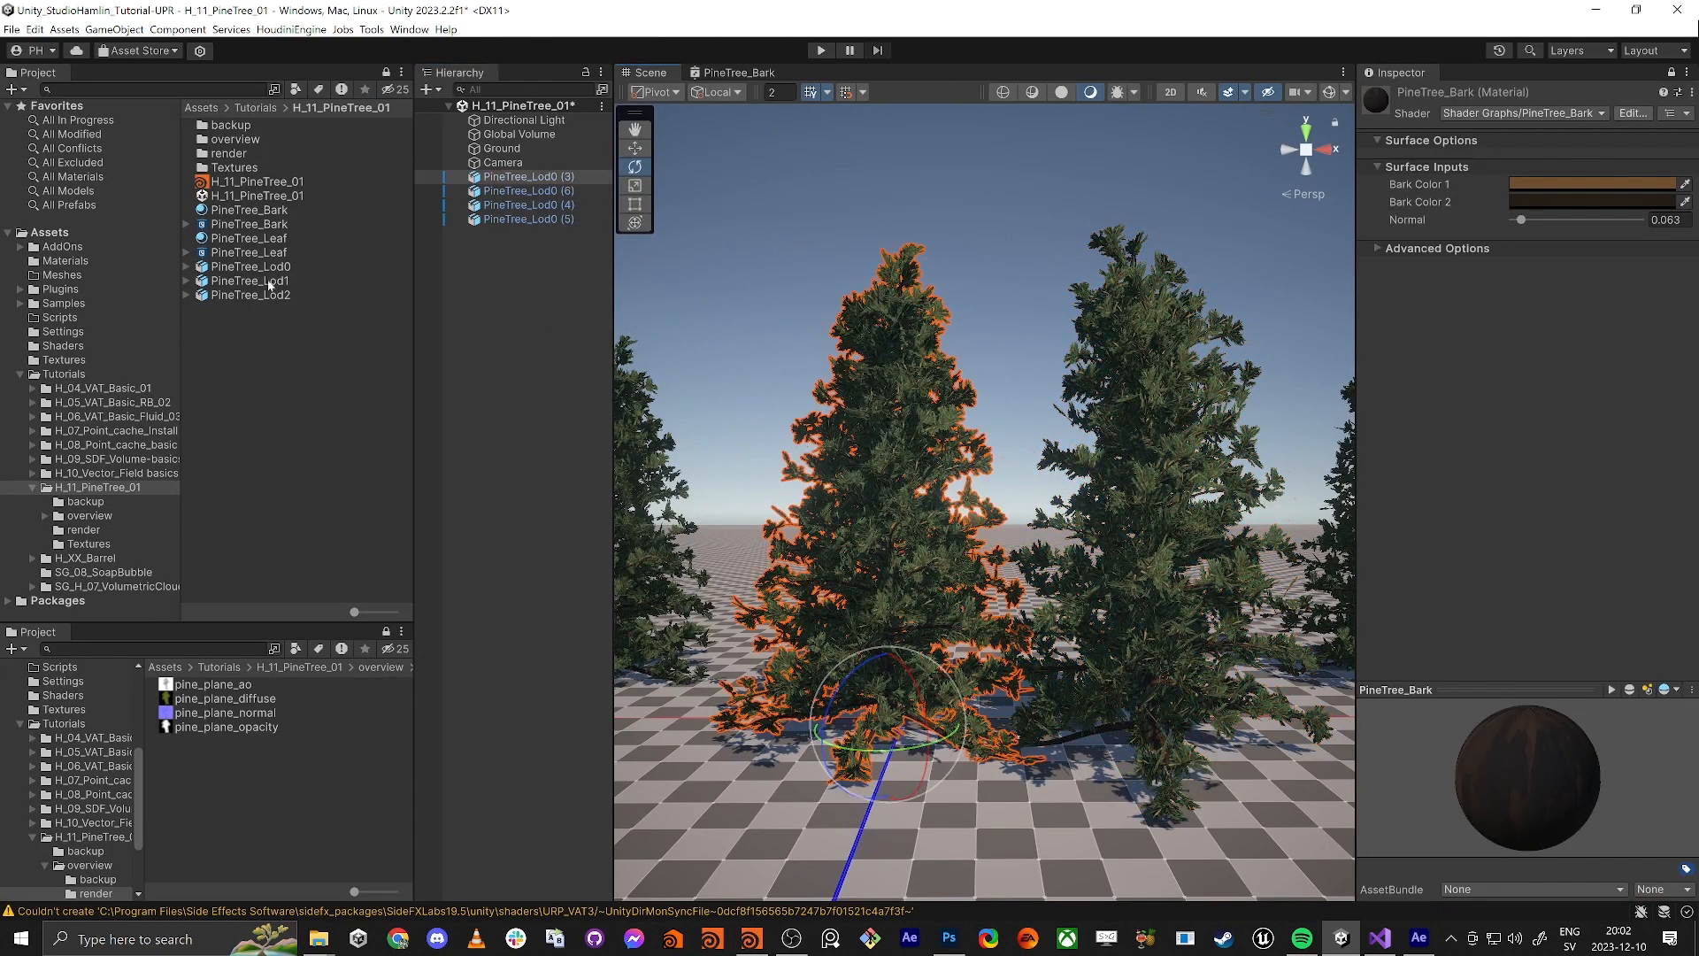
# Open the PineTree_Bark shader graph and shift its nodes slightly down relative to the Vertex and Fragment blocks
pyautogui.doubleClick(221, 224)
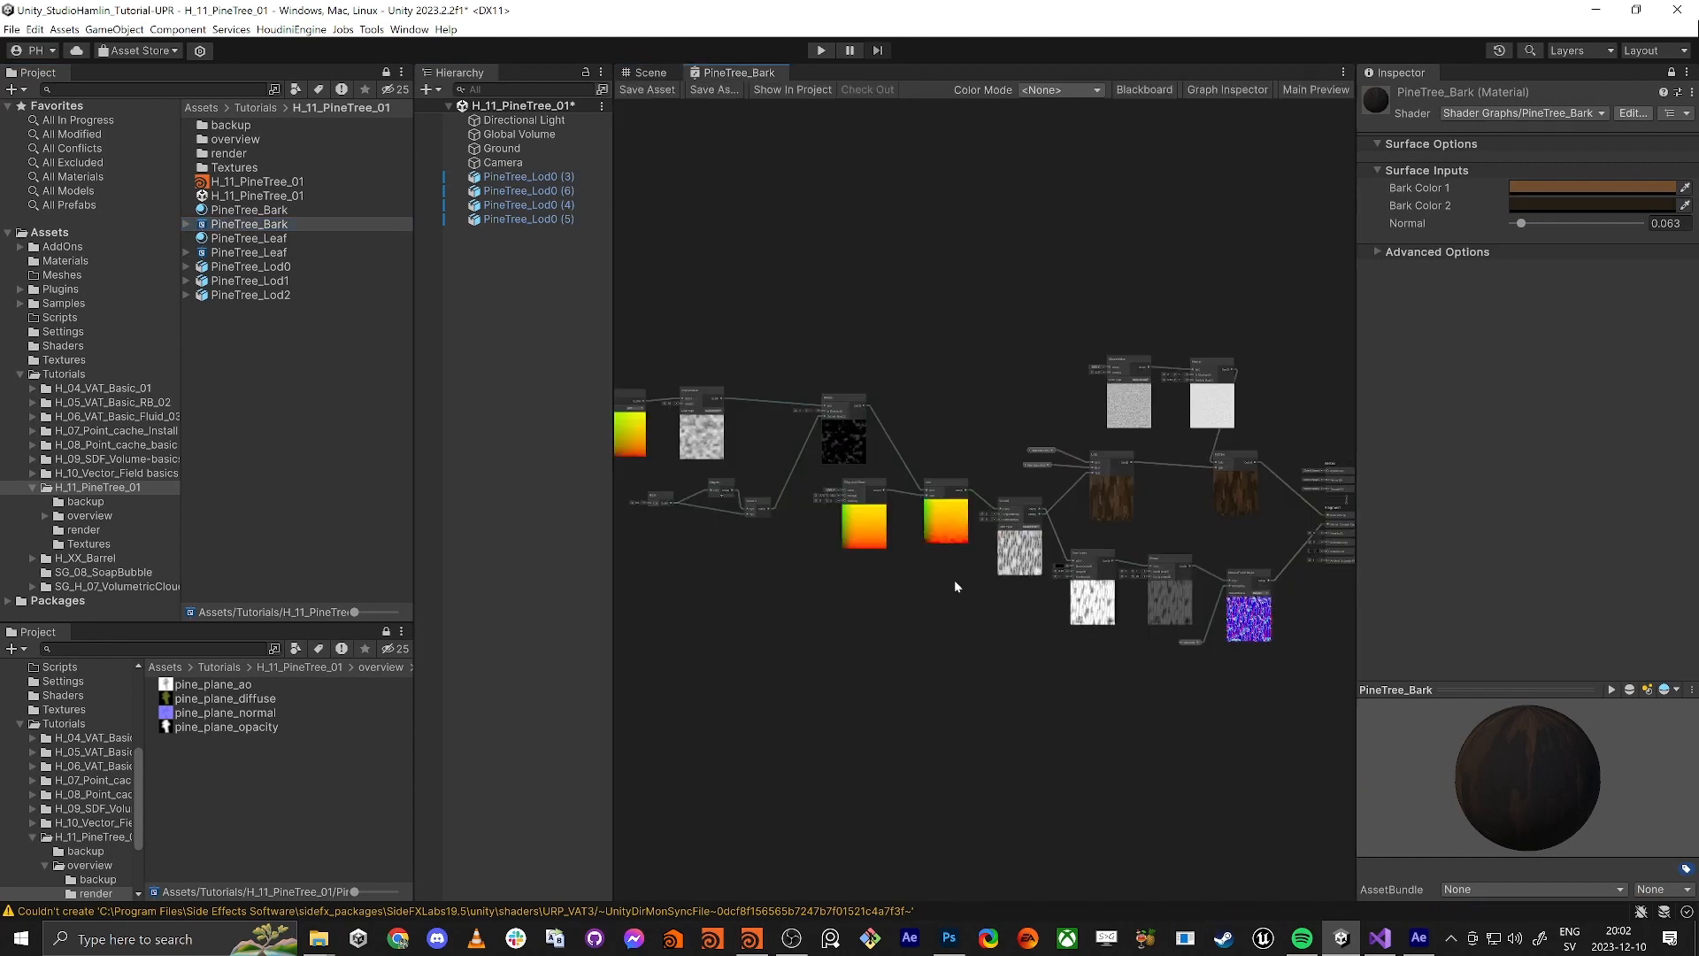
pyautogui.scroll(-4, 1009, 398)
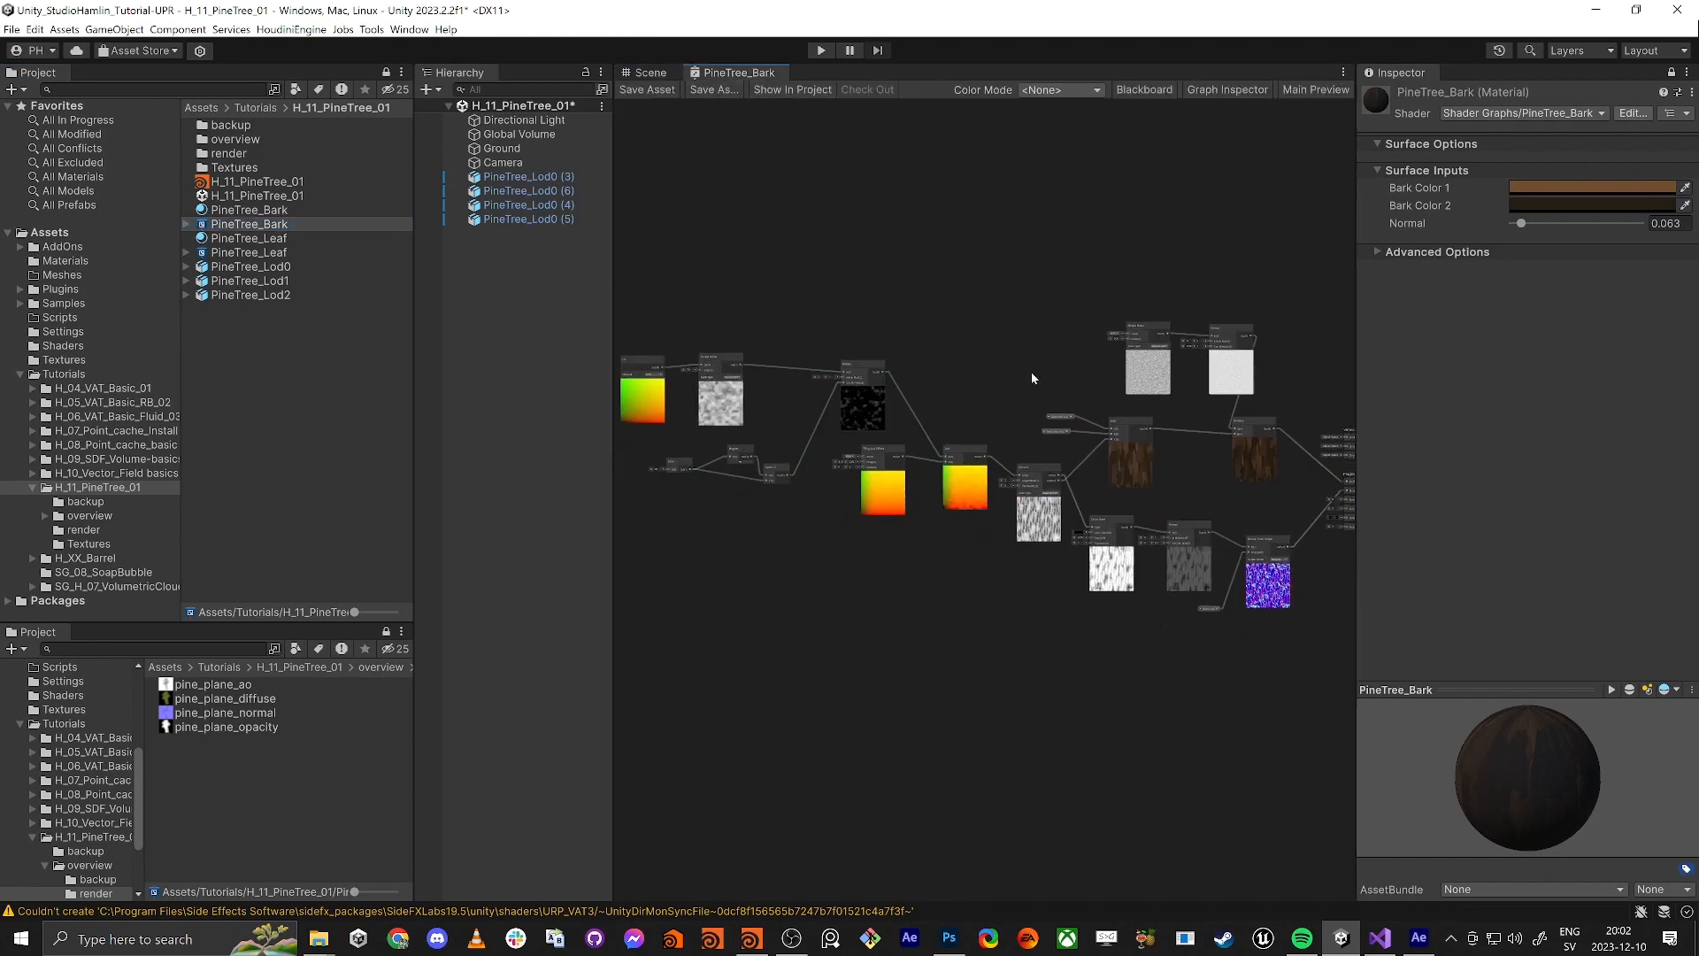
pyautogui.moveTo(1177, 622); pyautogui.dragTo(1161, 409)
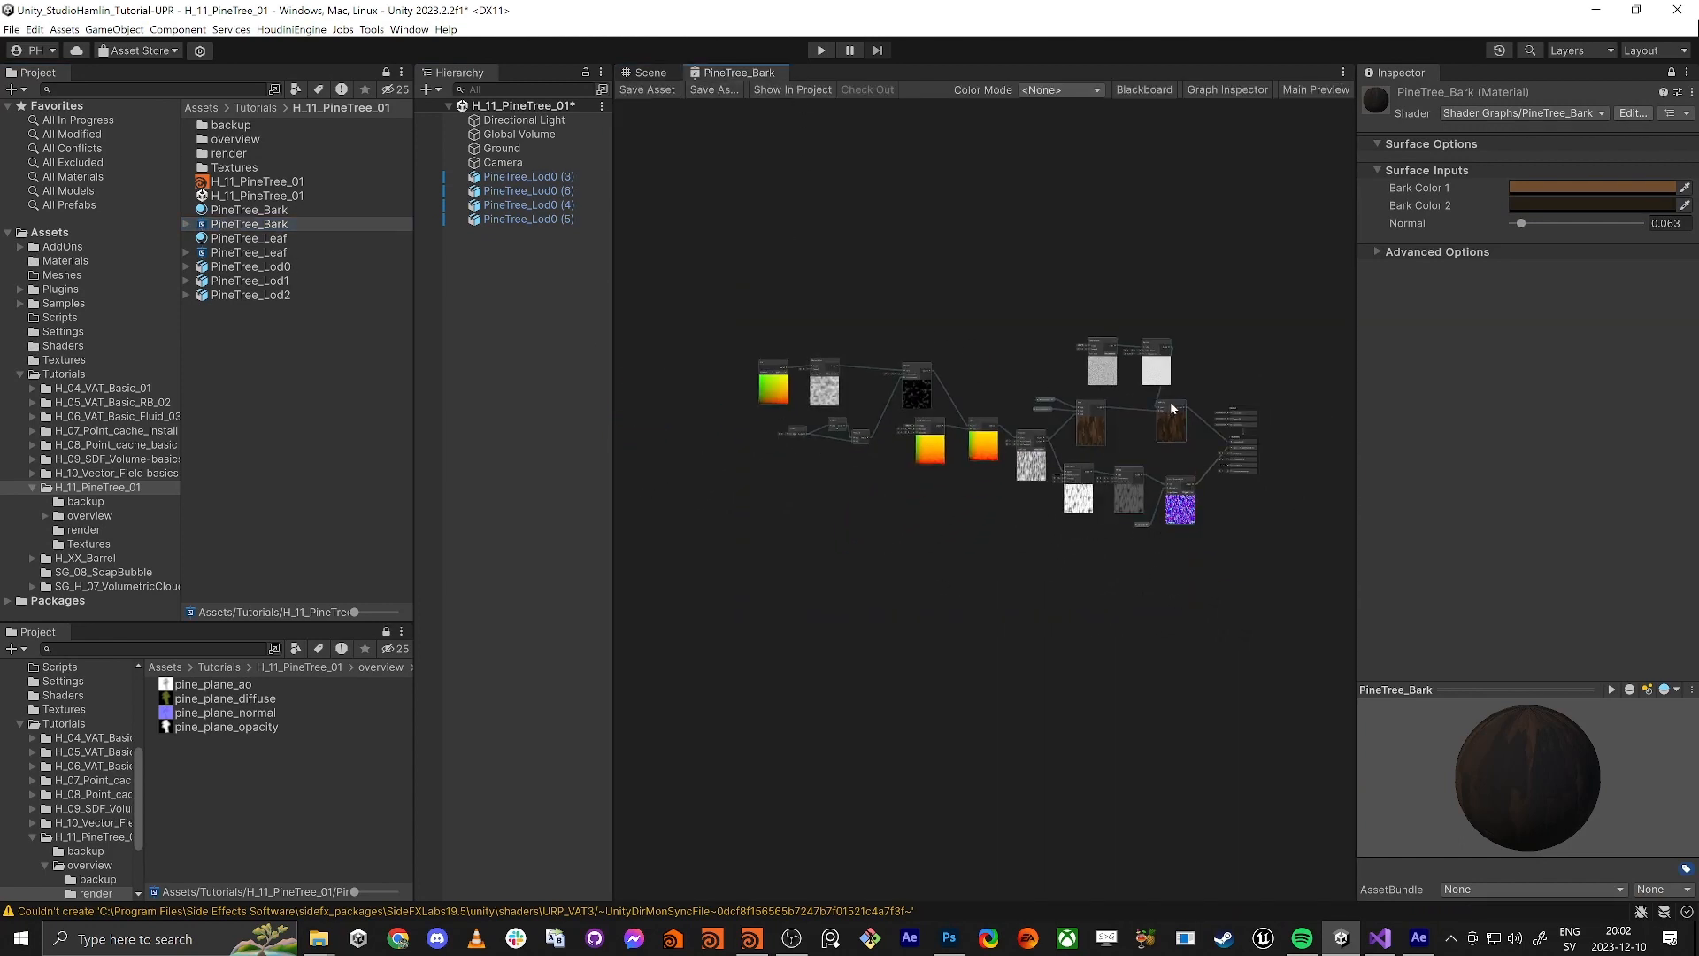
pyautogui.moveTo(1171, 410); pyautogui.dragTo(1174, 440, button='middle')
pyautogui.scroll(4, 1171, 438)
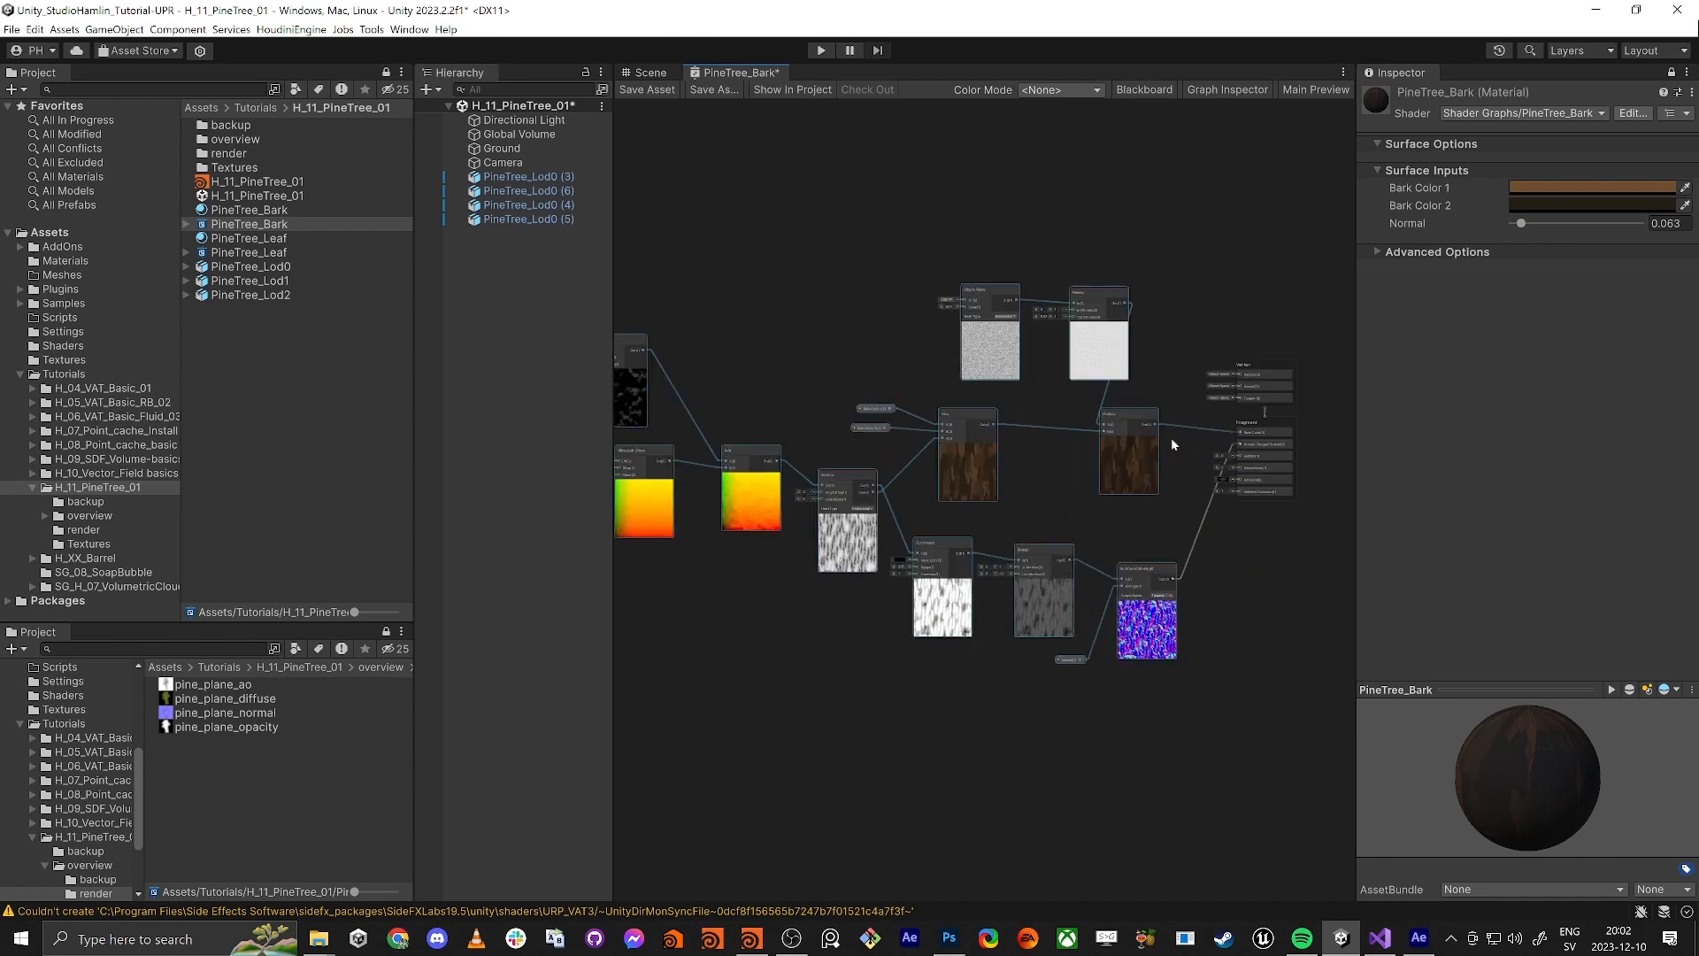
# Move the Vertex block well above the Fragment block to free space for new vertex nodes
pyautogui.moveTo(1291, 481); pyautogui.dragTo(1154, 508, button='middle')
pyautogui.scroll(4, 1121, 479)
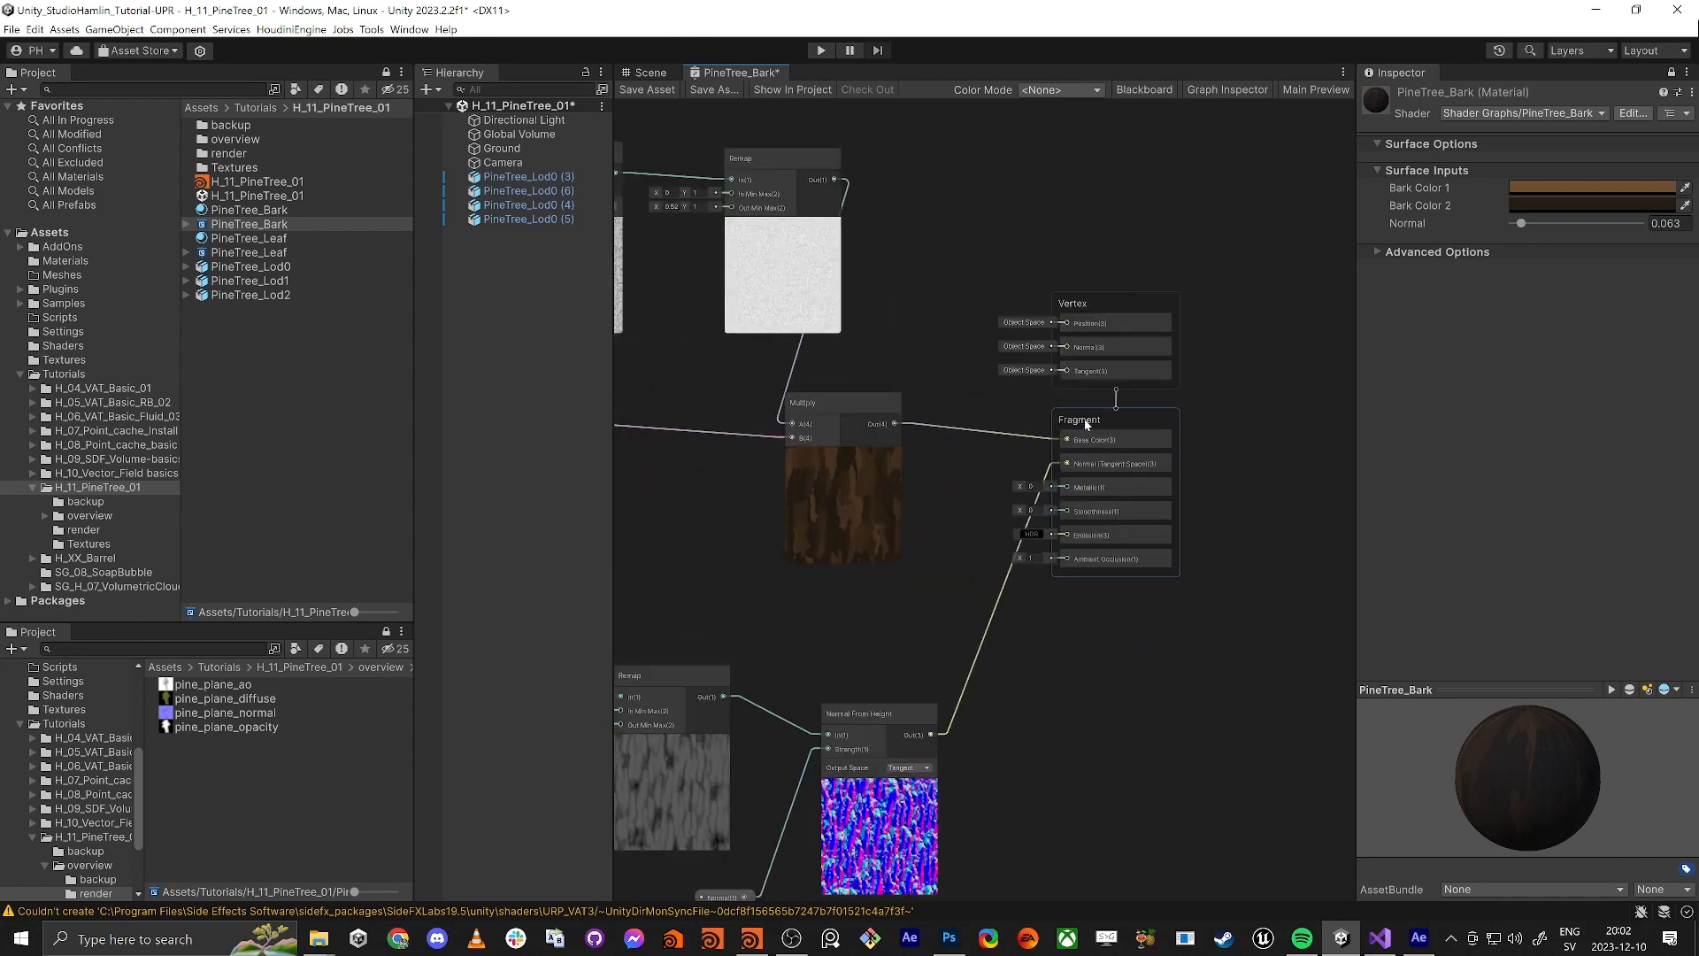
pyautogui.scroll(-2, 937, 384)
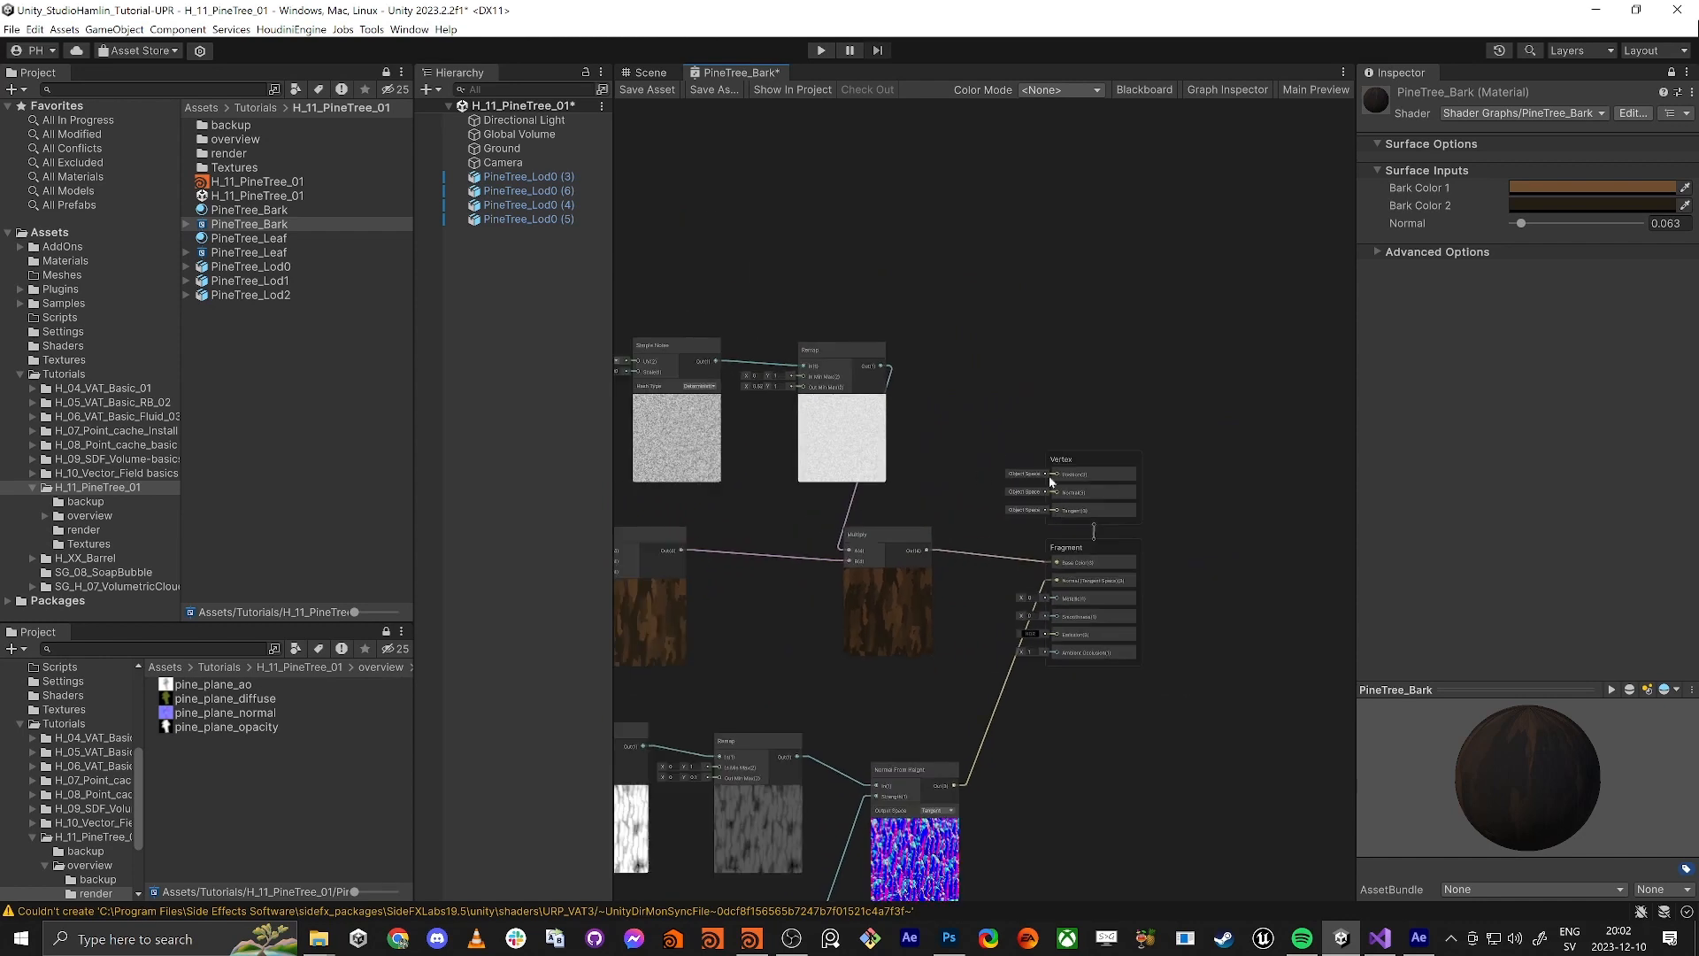
pyautogui.moveTo(1076, 464); pyautogui.dragTo(1069, 246)
pyautogui.scroll(-2, 877, 432)
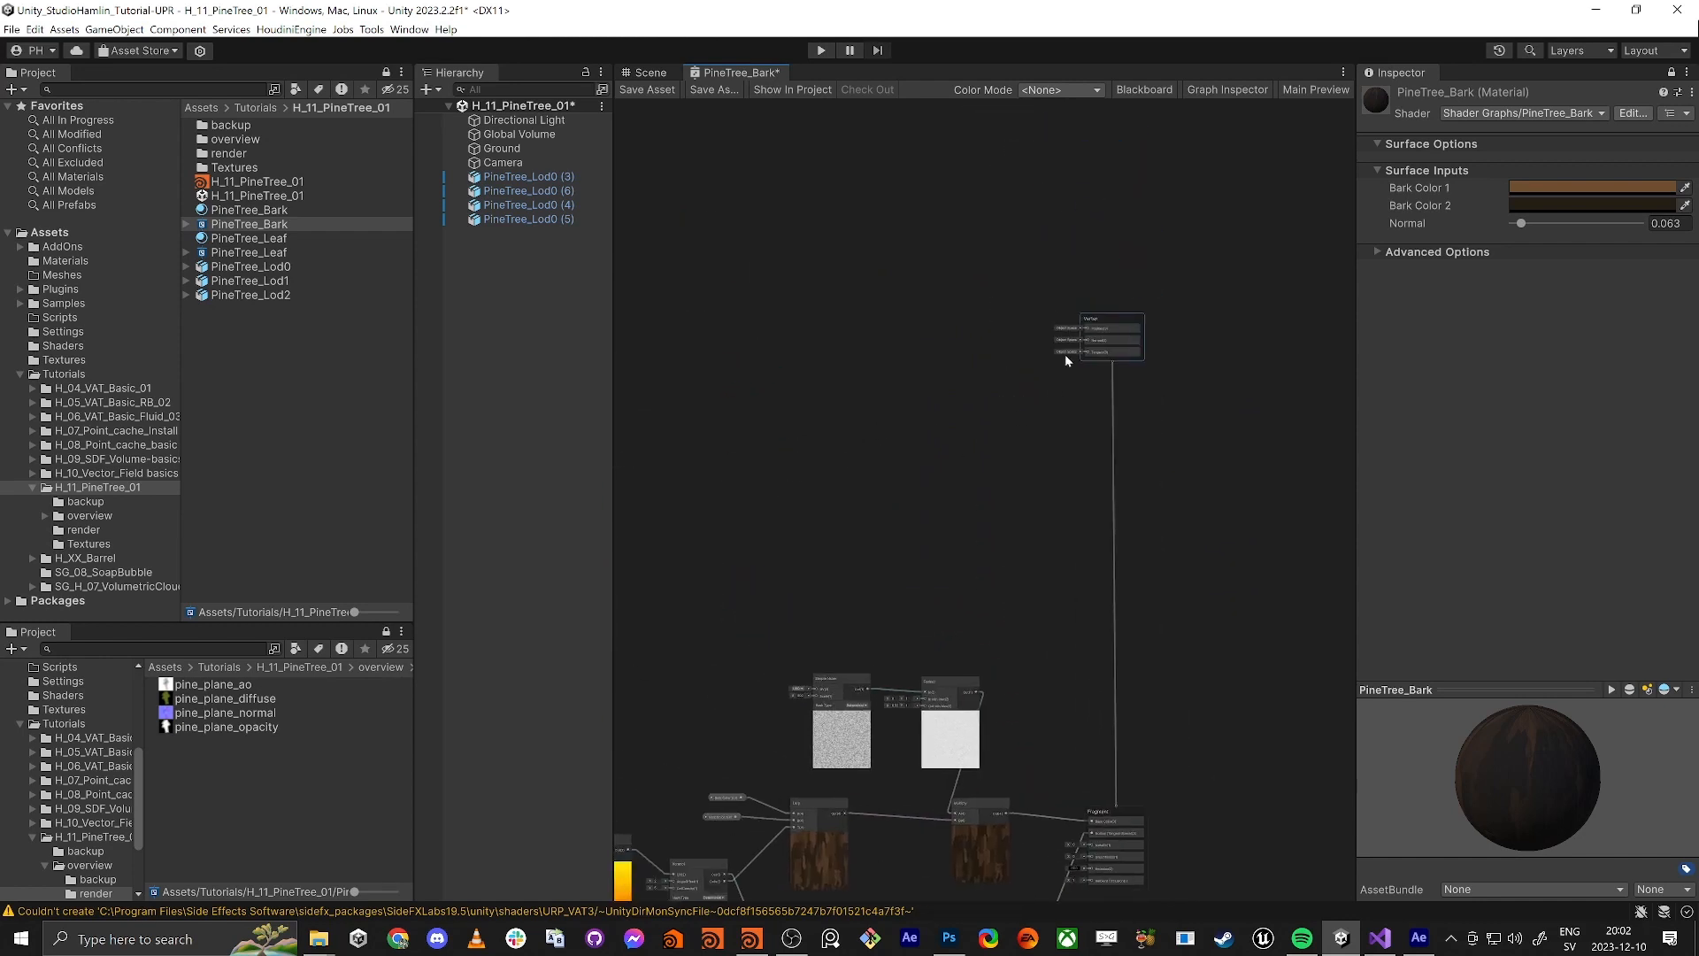
pyautogui.moveTo(1101, 329); pyautogui.dragTo(1112, 385)
pyautogui.hotkey('alt', 'Tab')
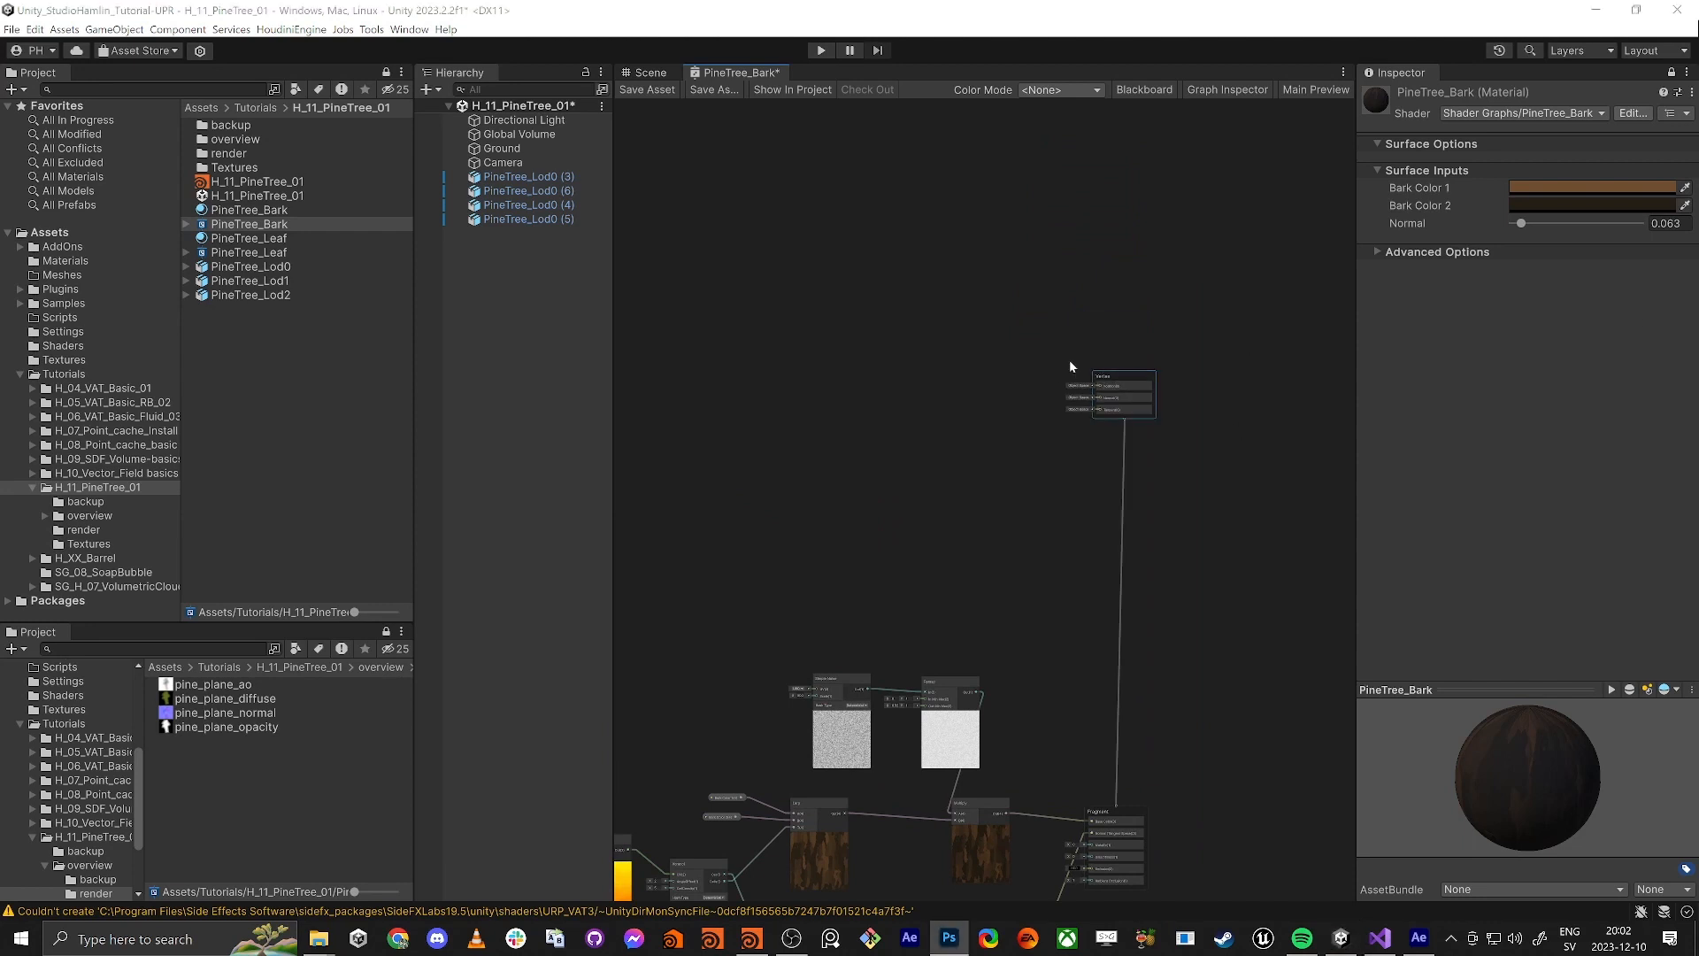
pyautogui.hotkey('alt', 'Tab')
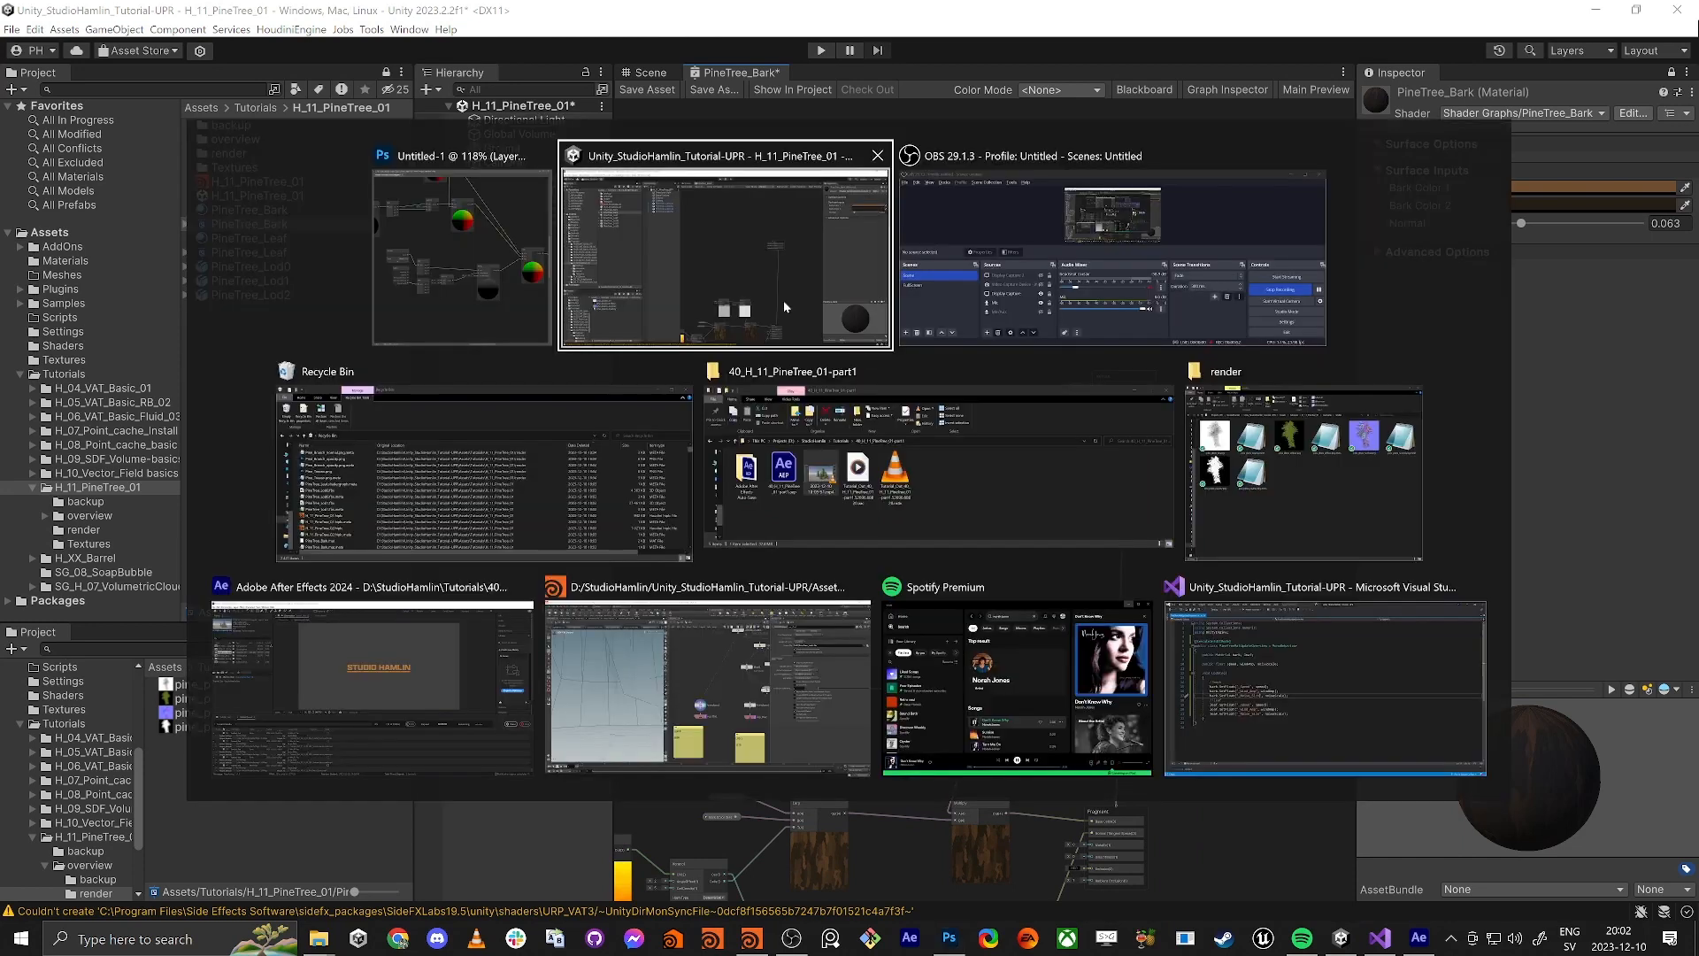
pyautogui.click(724, 241)
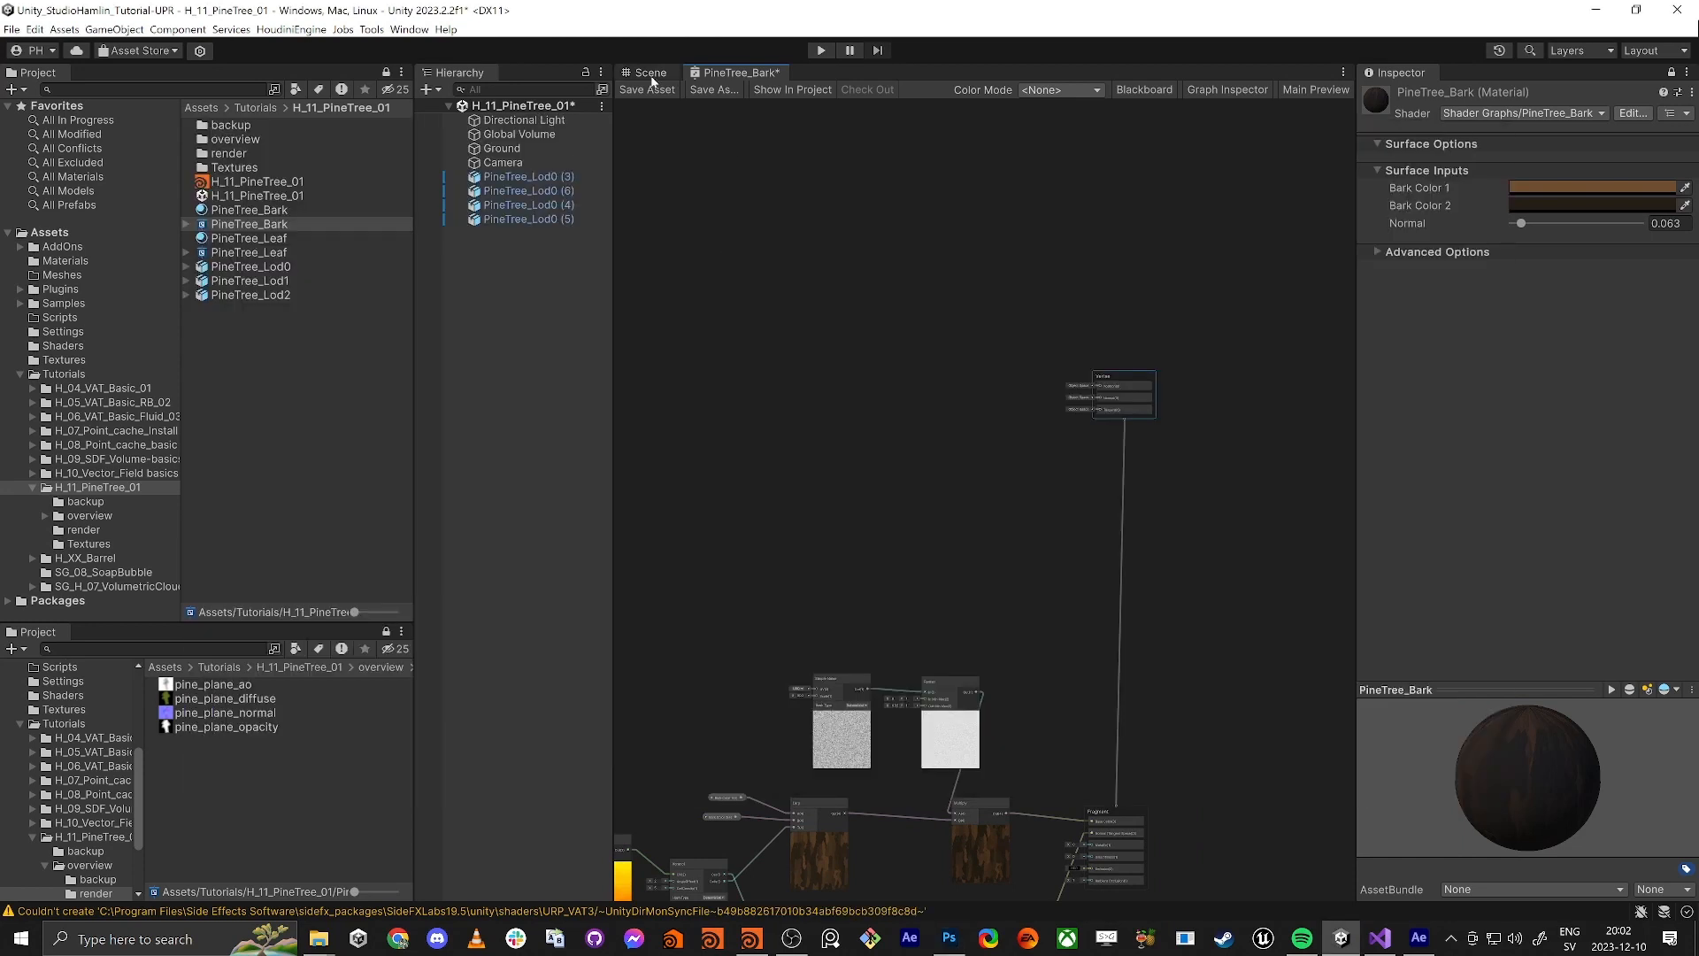
# Dock the Scene view below the Inspector and narrow the Project and Hierarchy areas to enlarge the shader graph
pyautogui.moveTo(652, 81); pyautogui.dragTo(1447, 561)
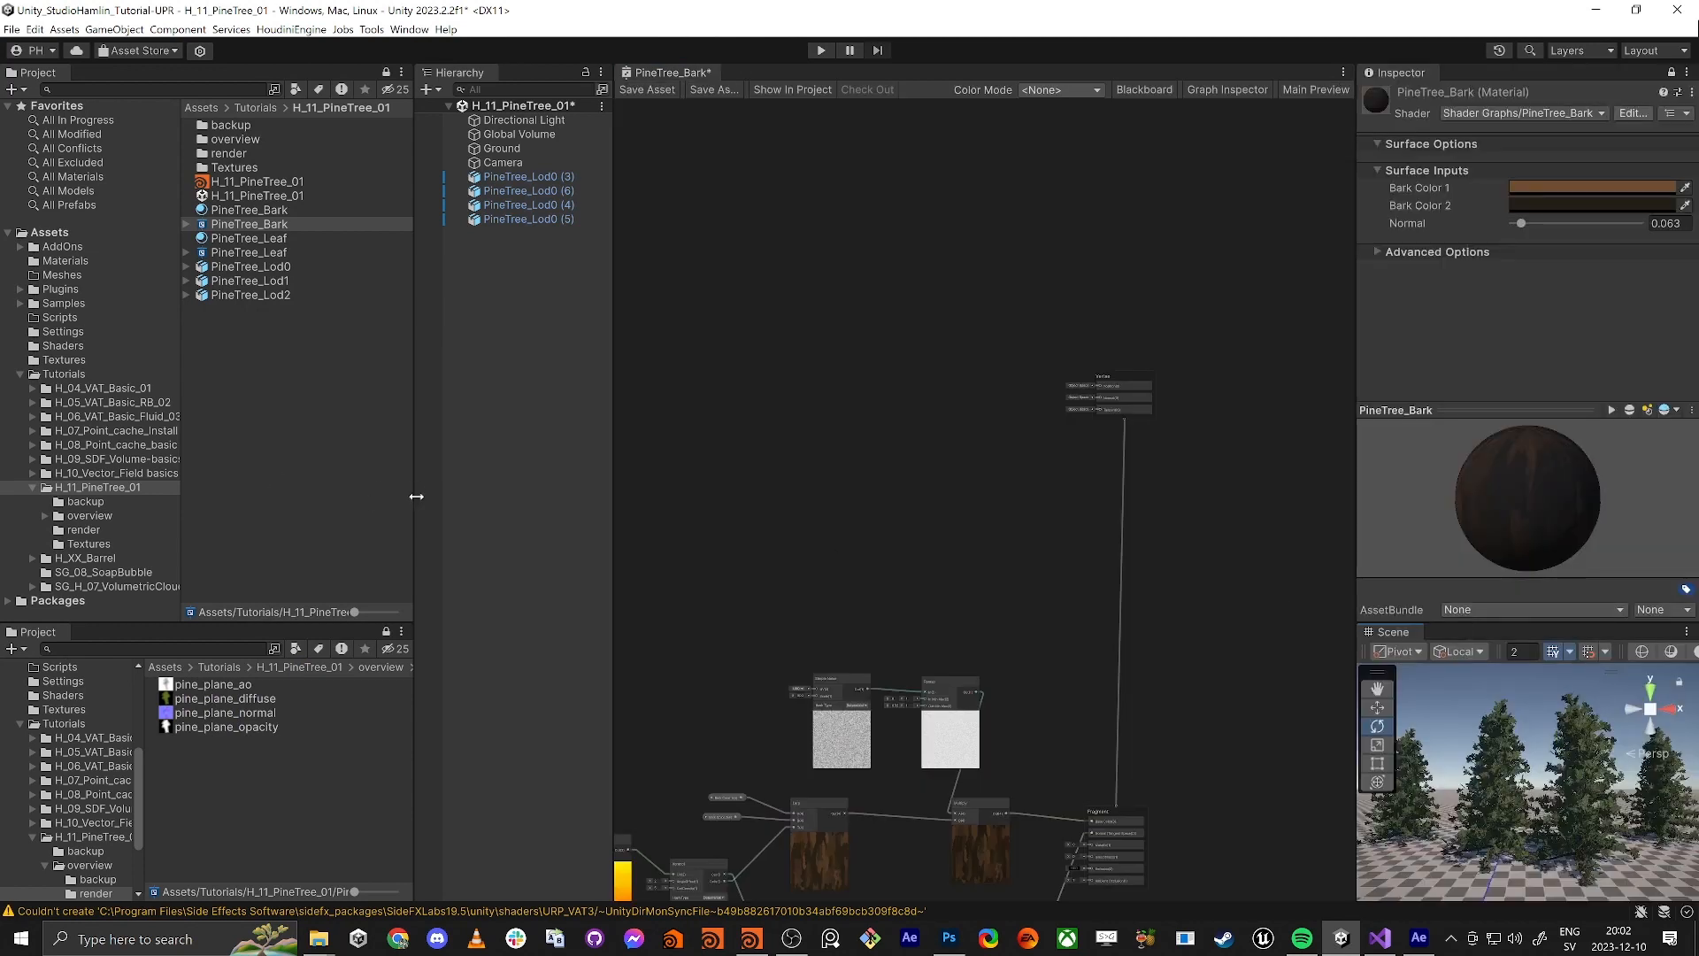
pyautogui.moveTo(412, 492); pyautogui.dragTo(259, 492)
pyautogui.moveTo(612, 488); pyautogui.dragTo(364, 486)
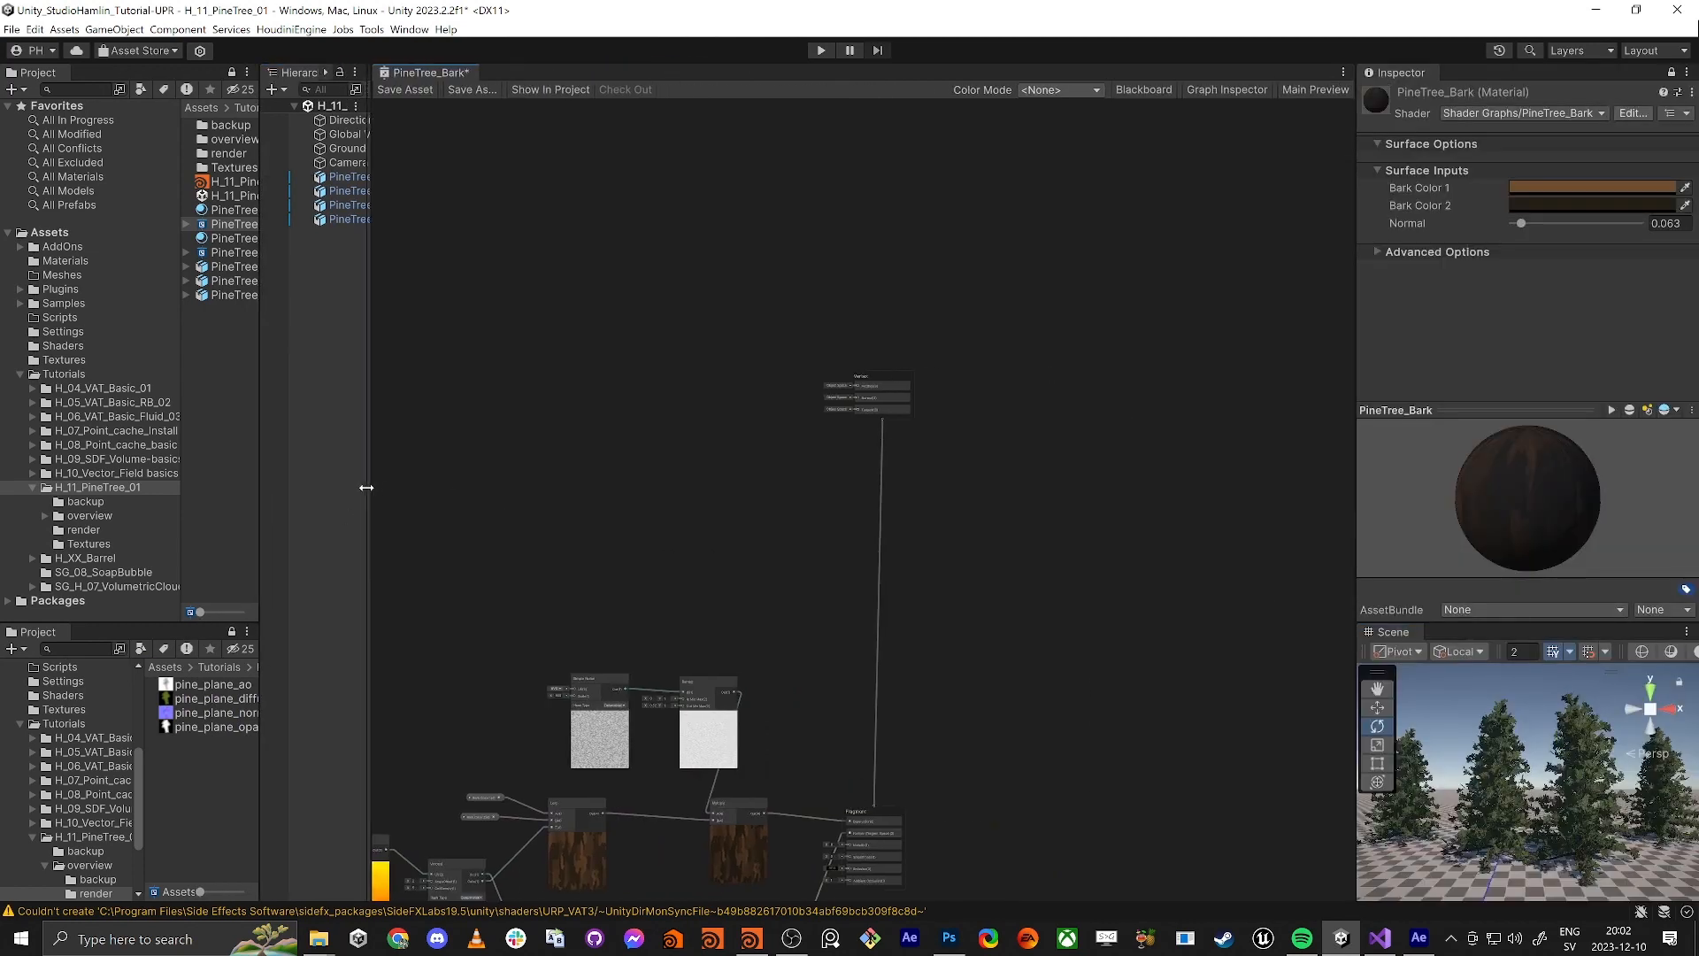
# Add a Position node beside the Vertex block and set its space to Object
pyautogui.scroll(4, 841, 478)
pyautogui.moveTo(986, 373); pyautogui.dragTo(932, 468, button='middle')
pyautogui.scroll(5, 1195, 405)
pyautogui.scroll(2, 972, 474)
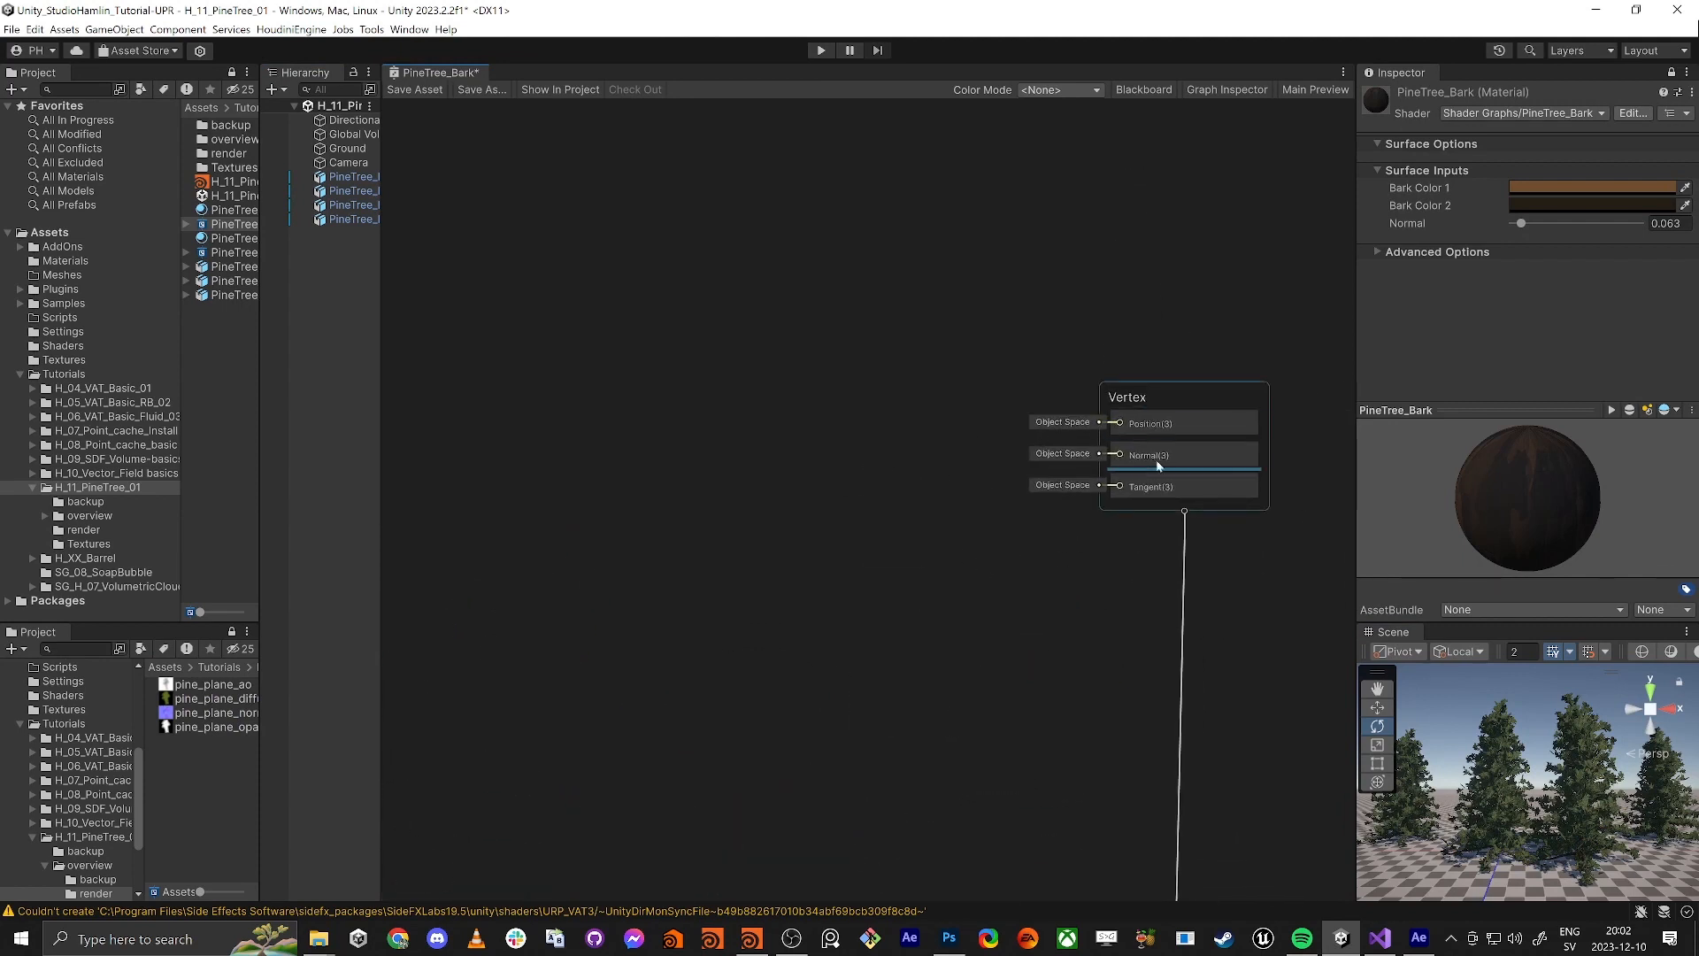
pyautogui.moveTo(1500, 788); pyautogui.dragTo(1543, 775, button='right')
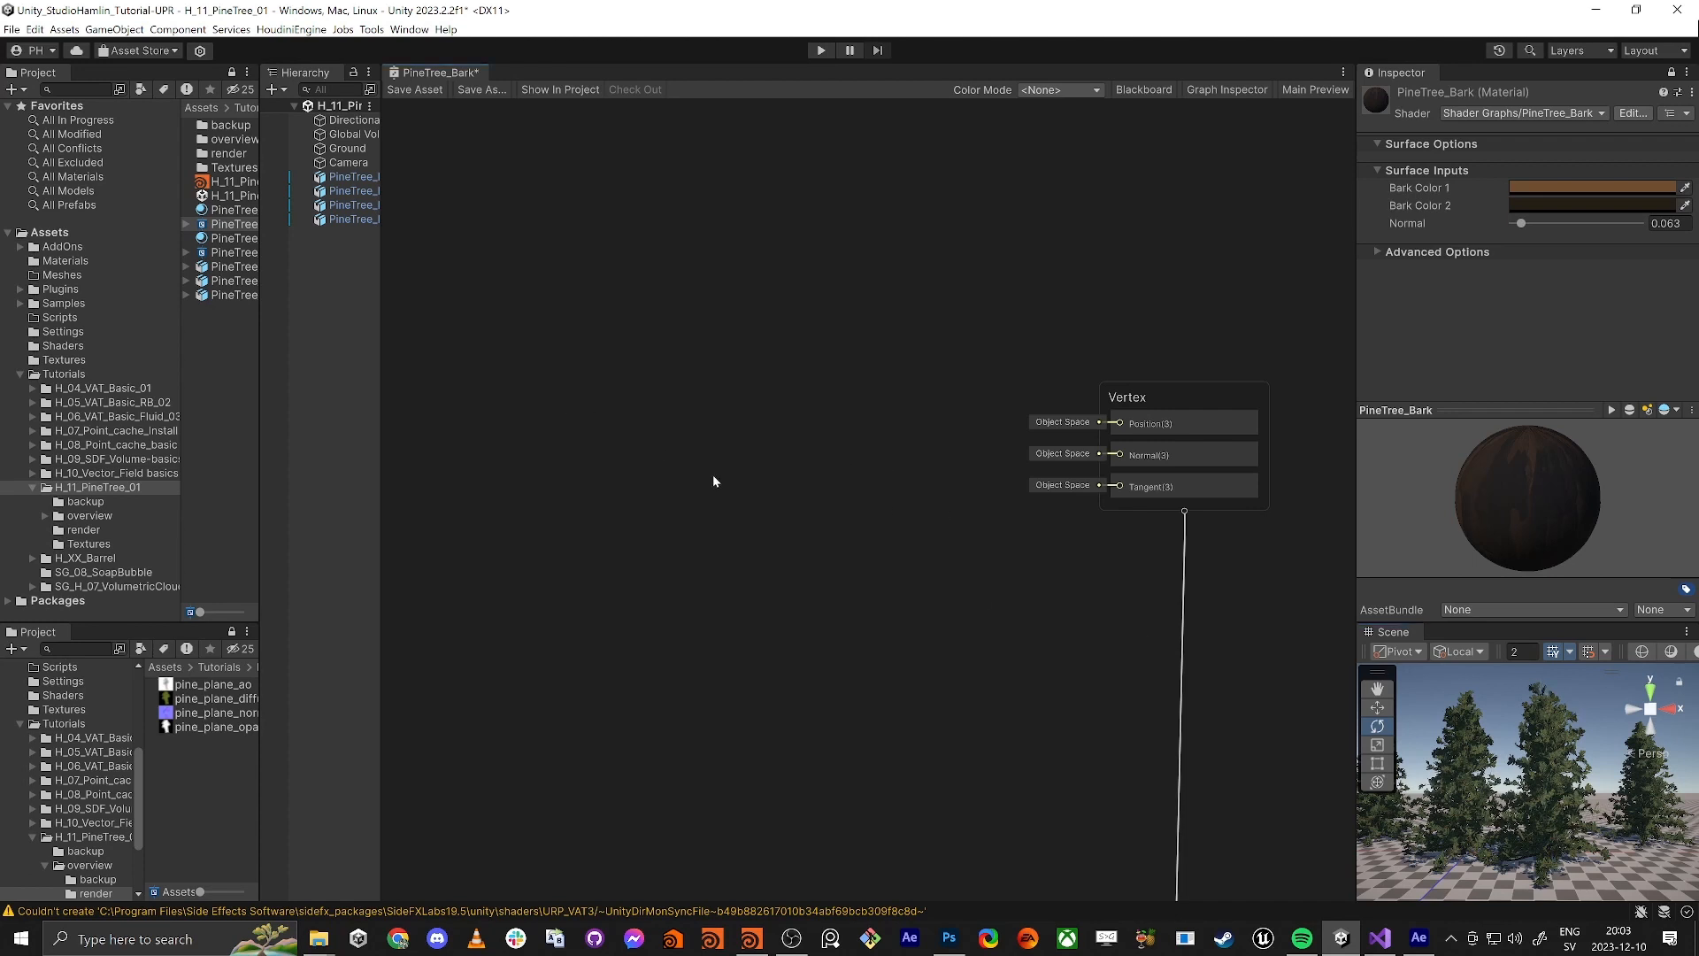
pyautogui.press('a')
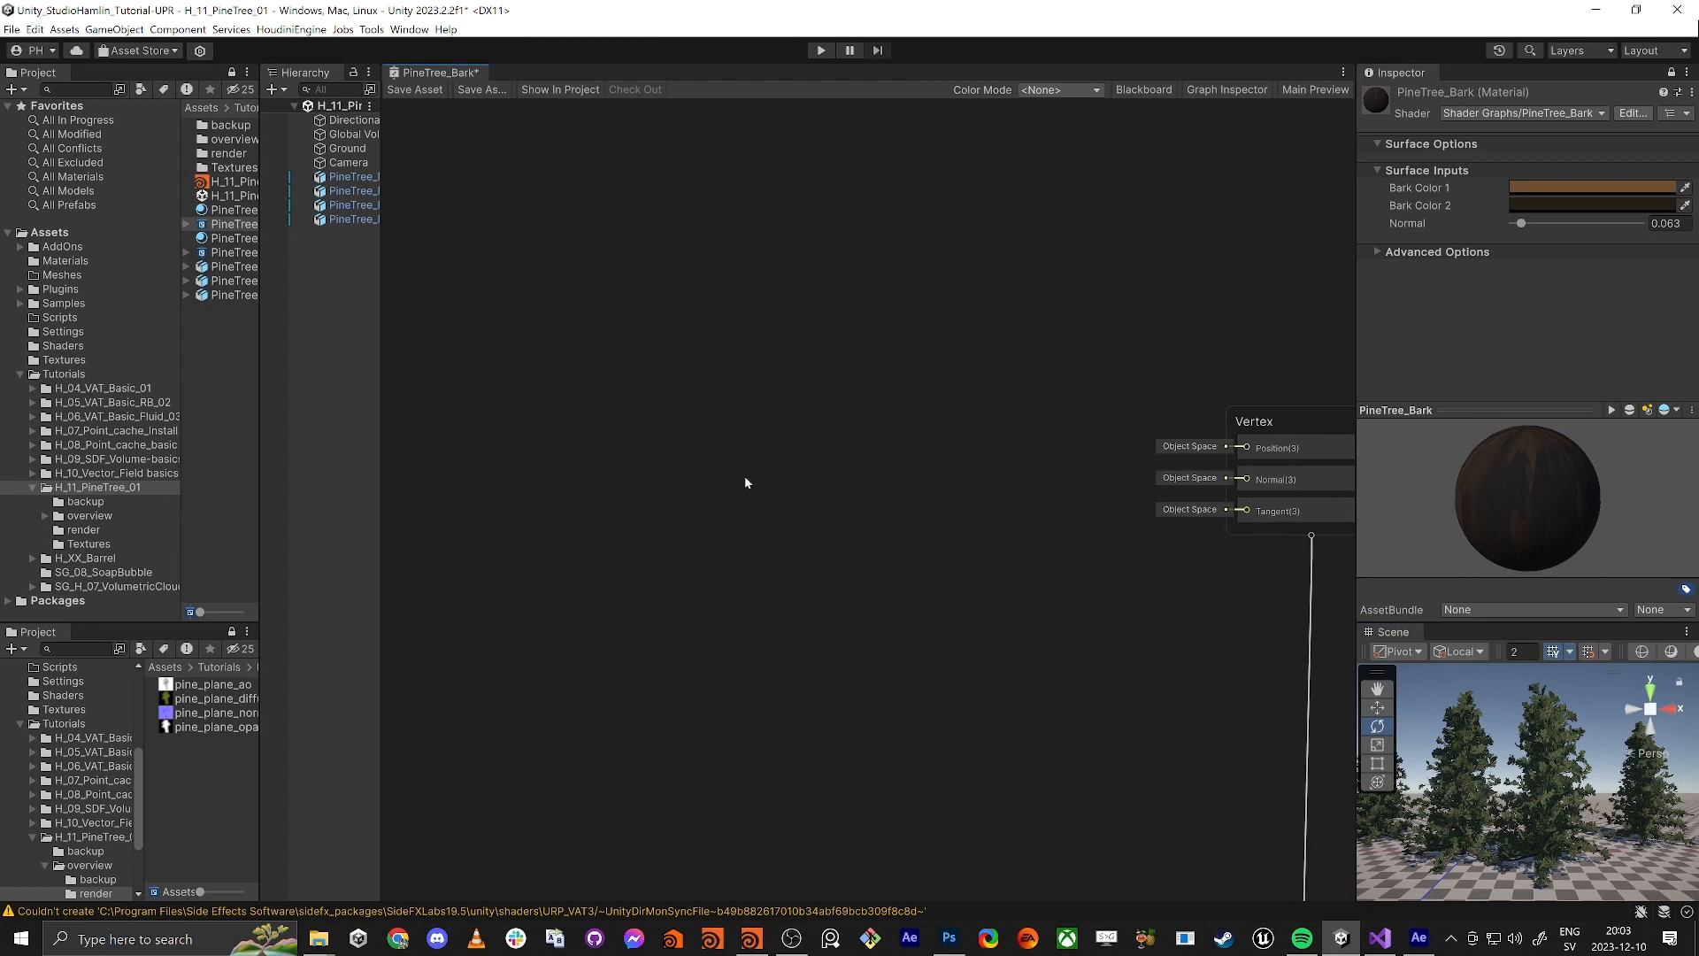
pyautogui.press('space')
pyautogui.write('position')
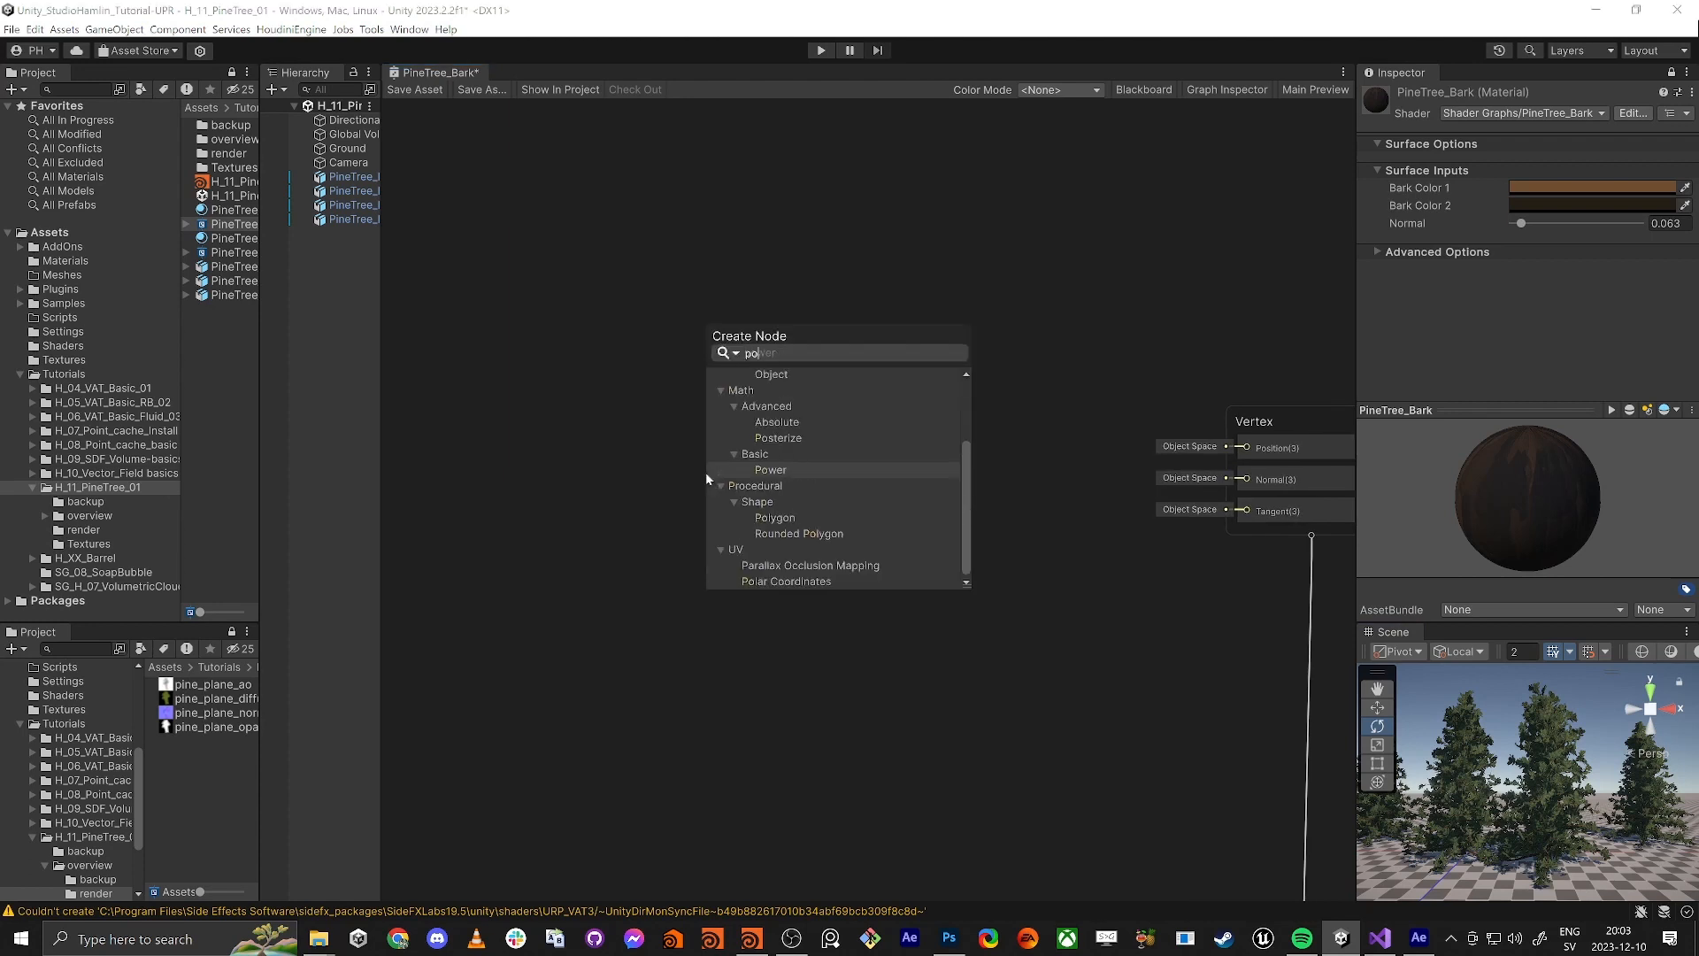
pyautogui.press('Return')
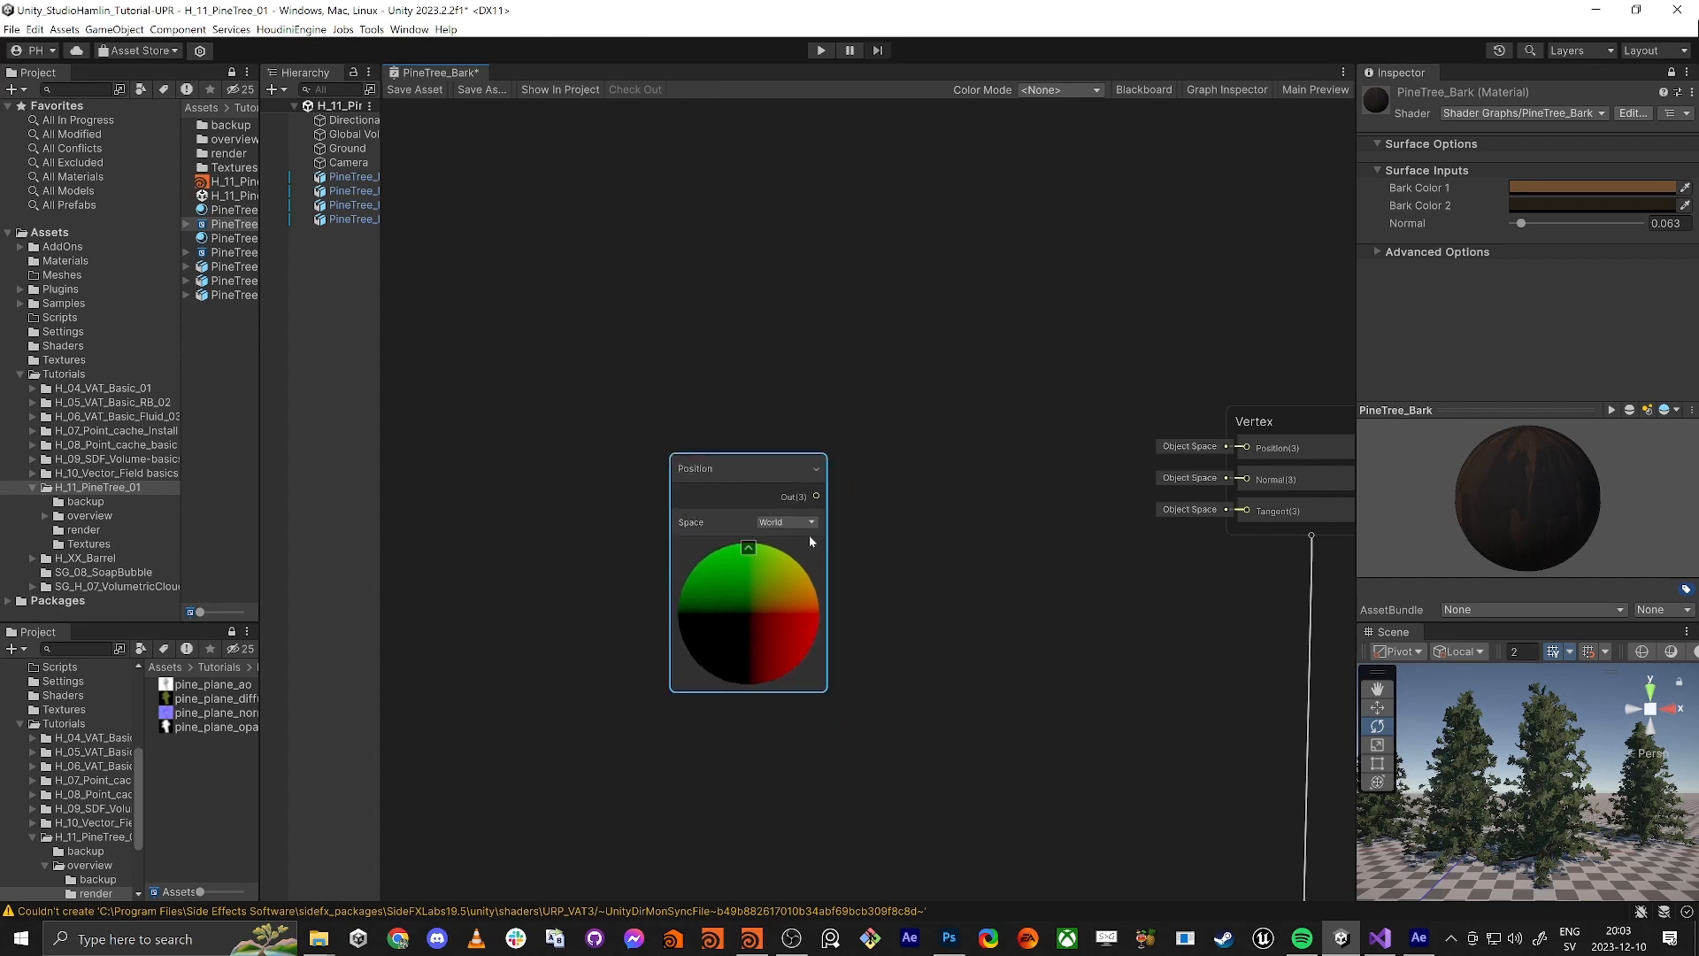
pyautogui.click(782, 524)
pyautogui.click(790, 550)
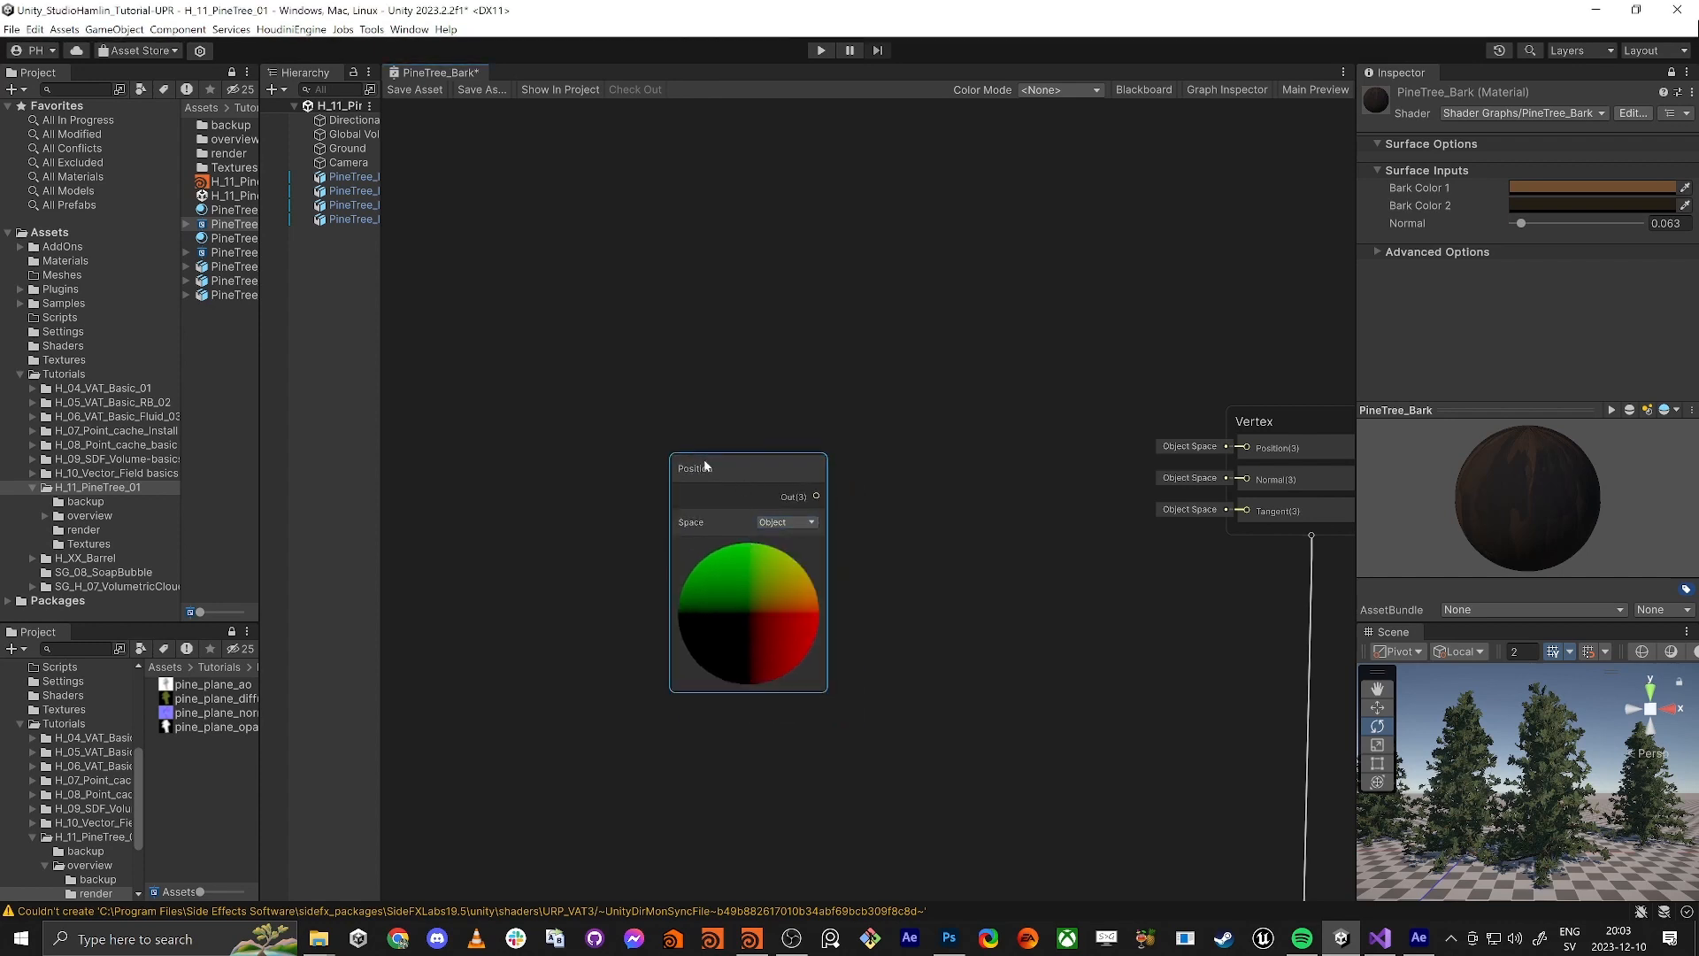
# Move the Position node aside and connect a new Split node to its output
pyautogui.moveTo(707, 461); pyautogui.dragTo(738, 418)
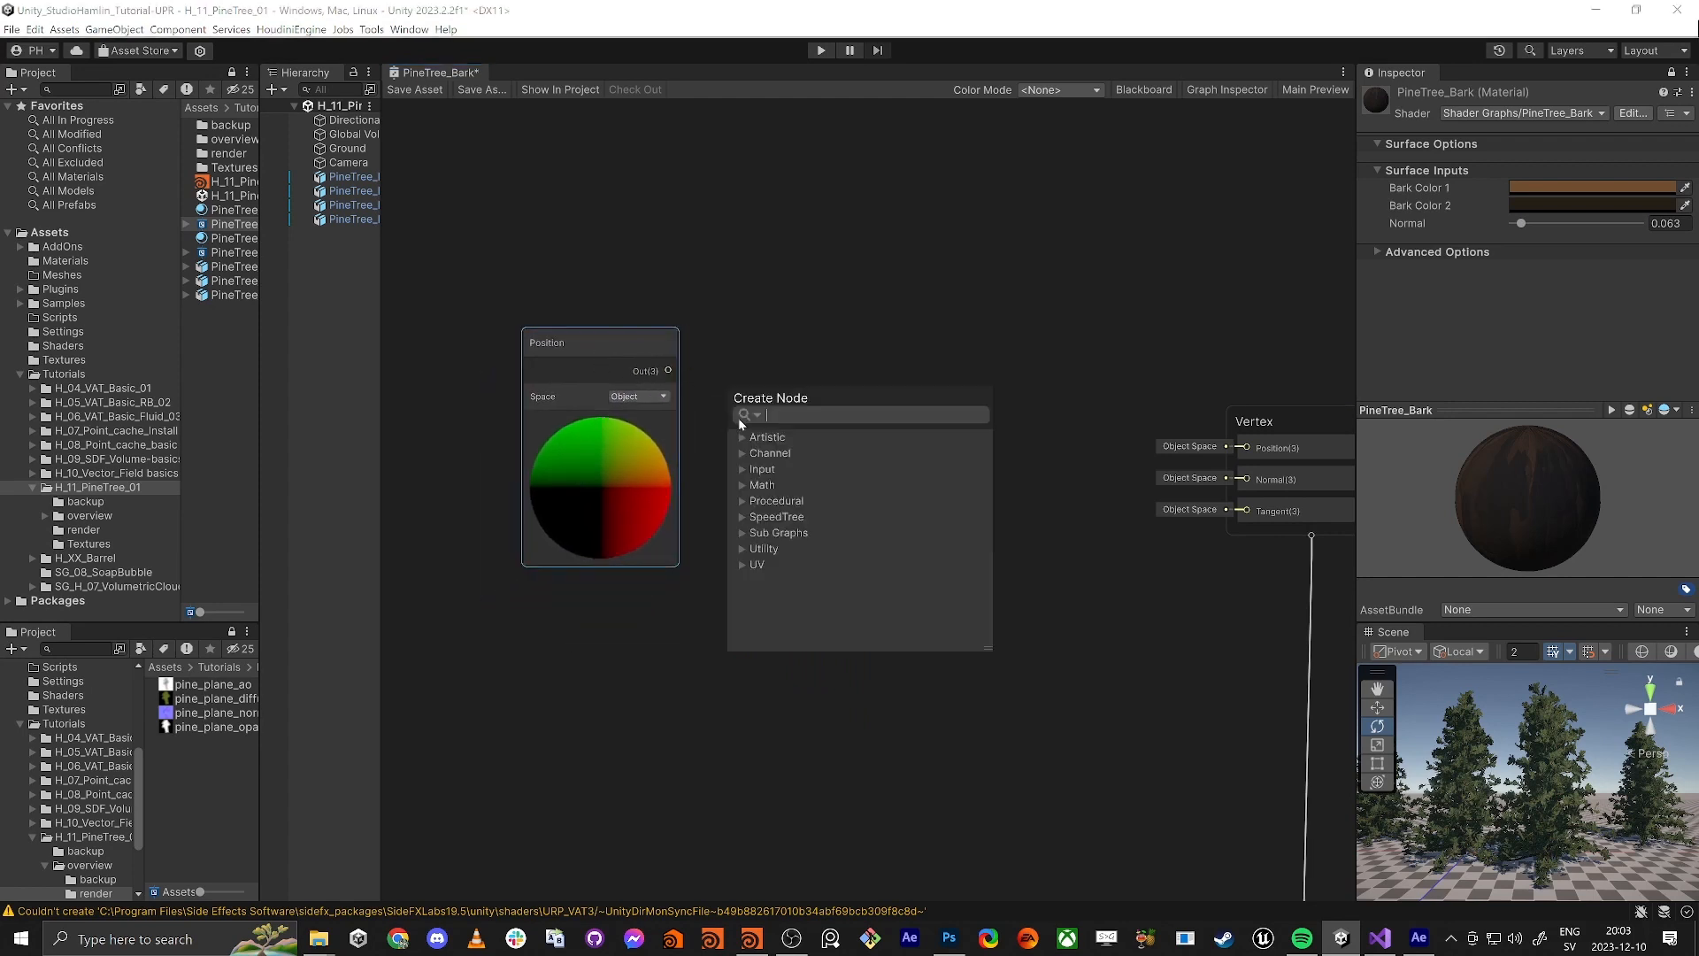
pyautogui.write('split')
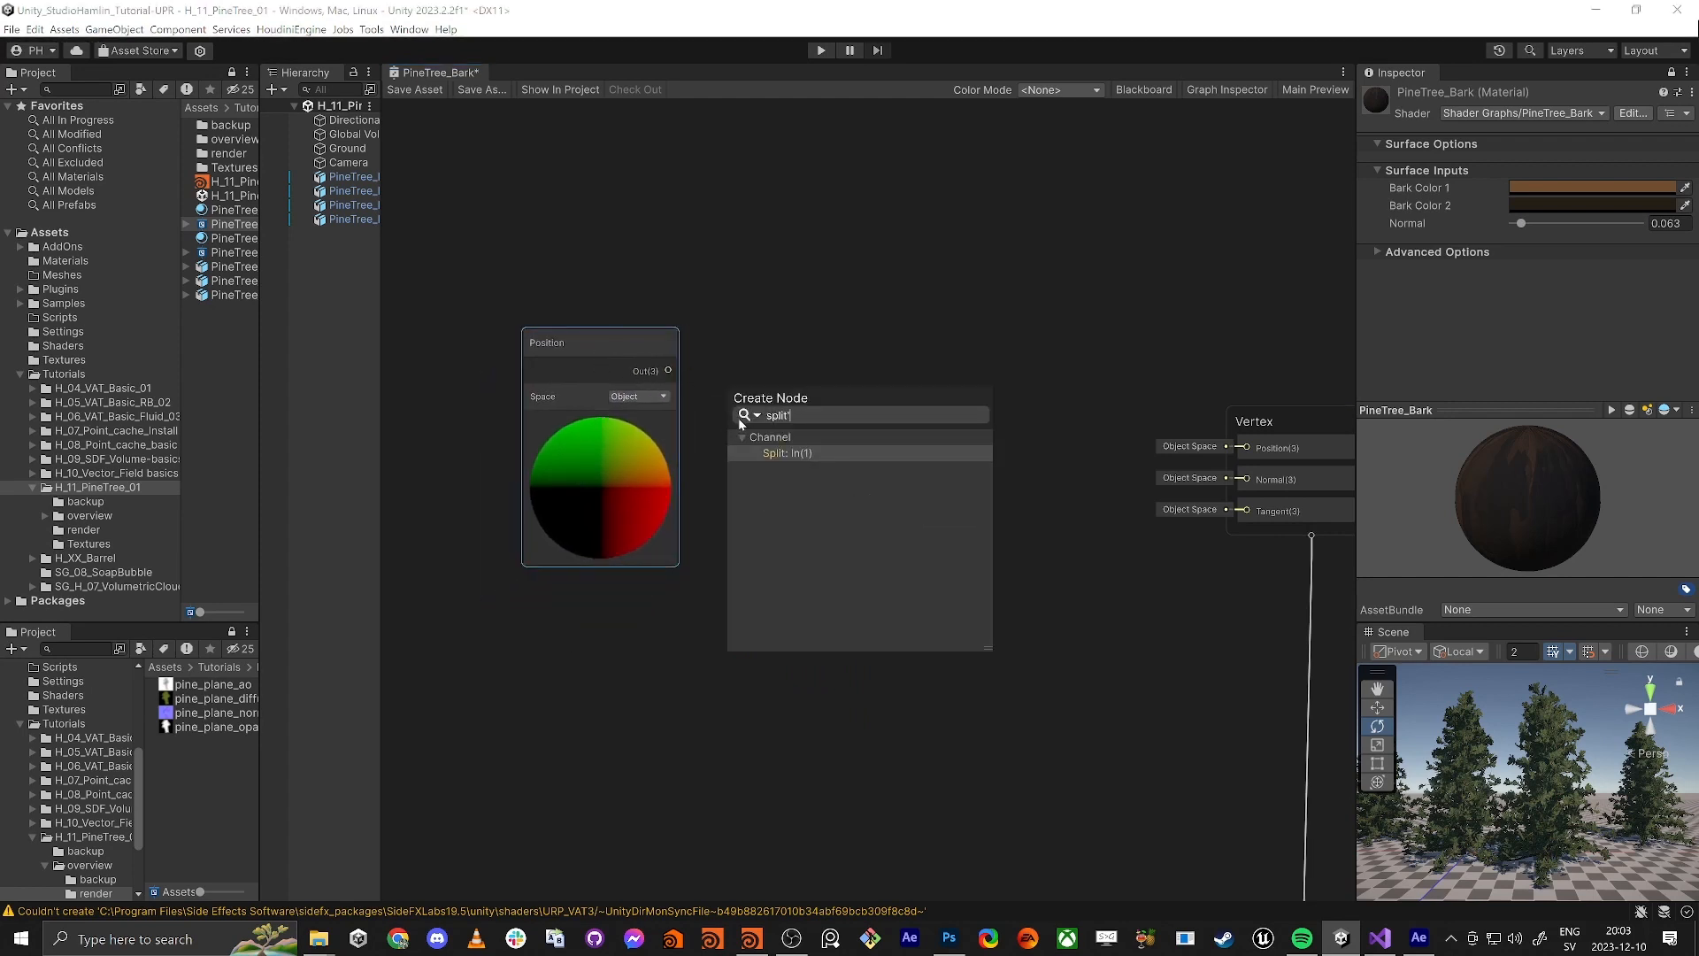
pyautogui.press('Return')
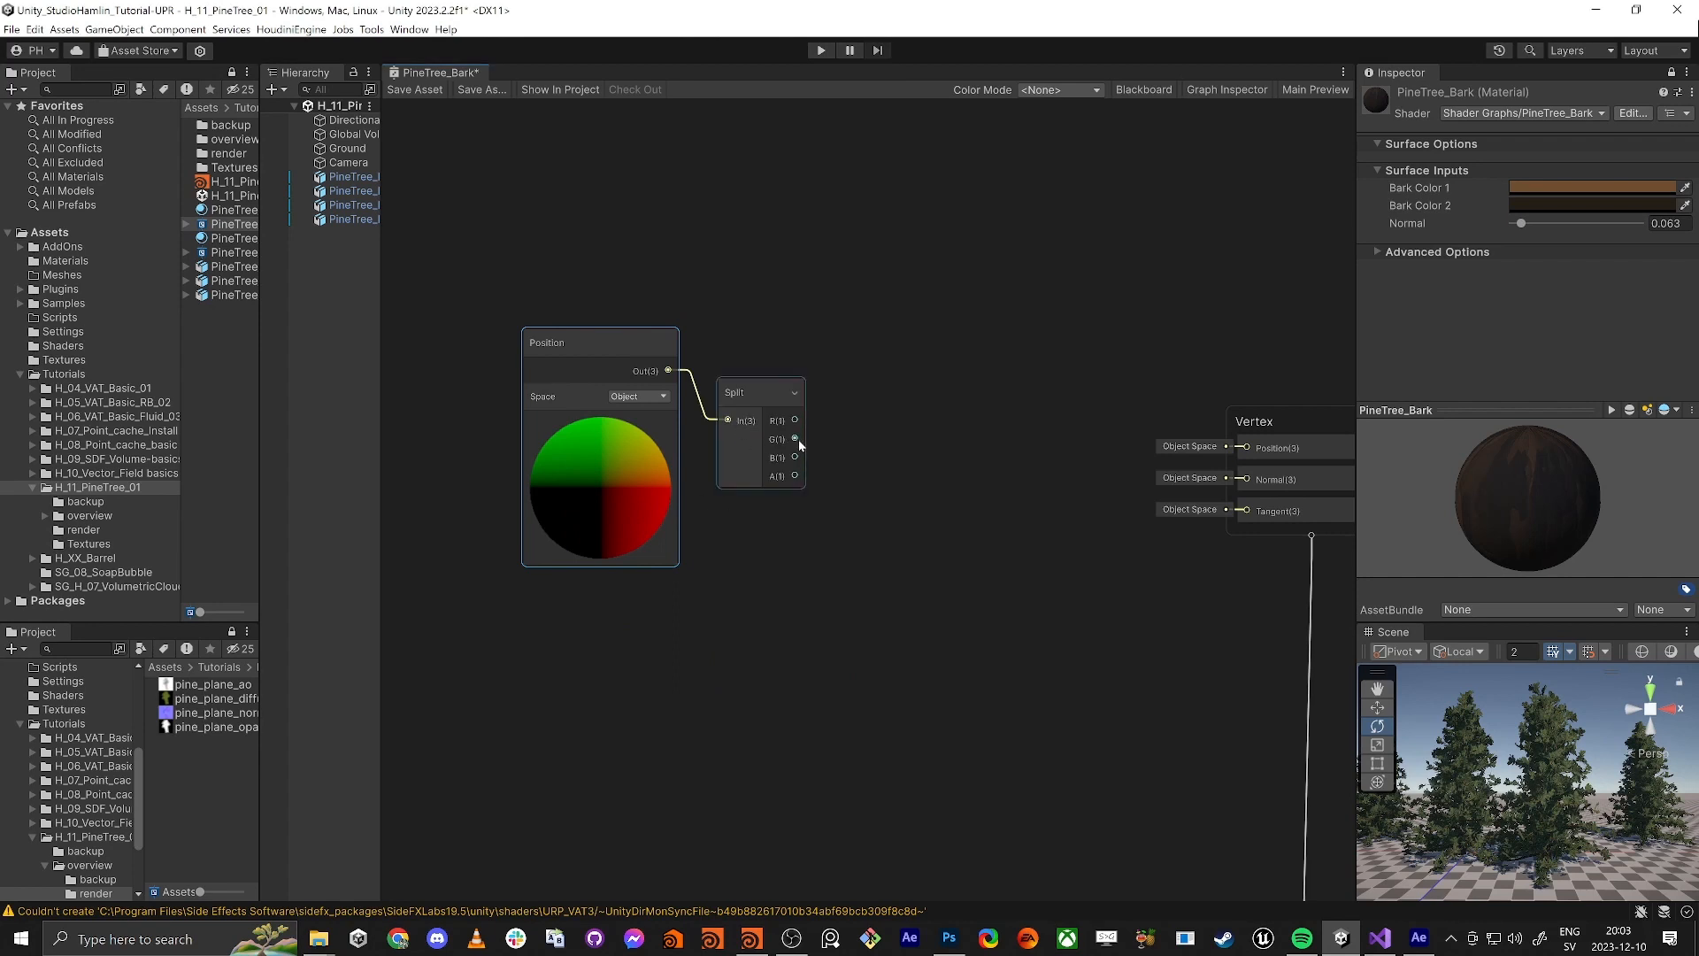
pyautogui.moveTo(795, 438); pyautogui.dragTo(896, 424)
pyautogui.click(866, 449)
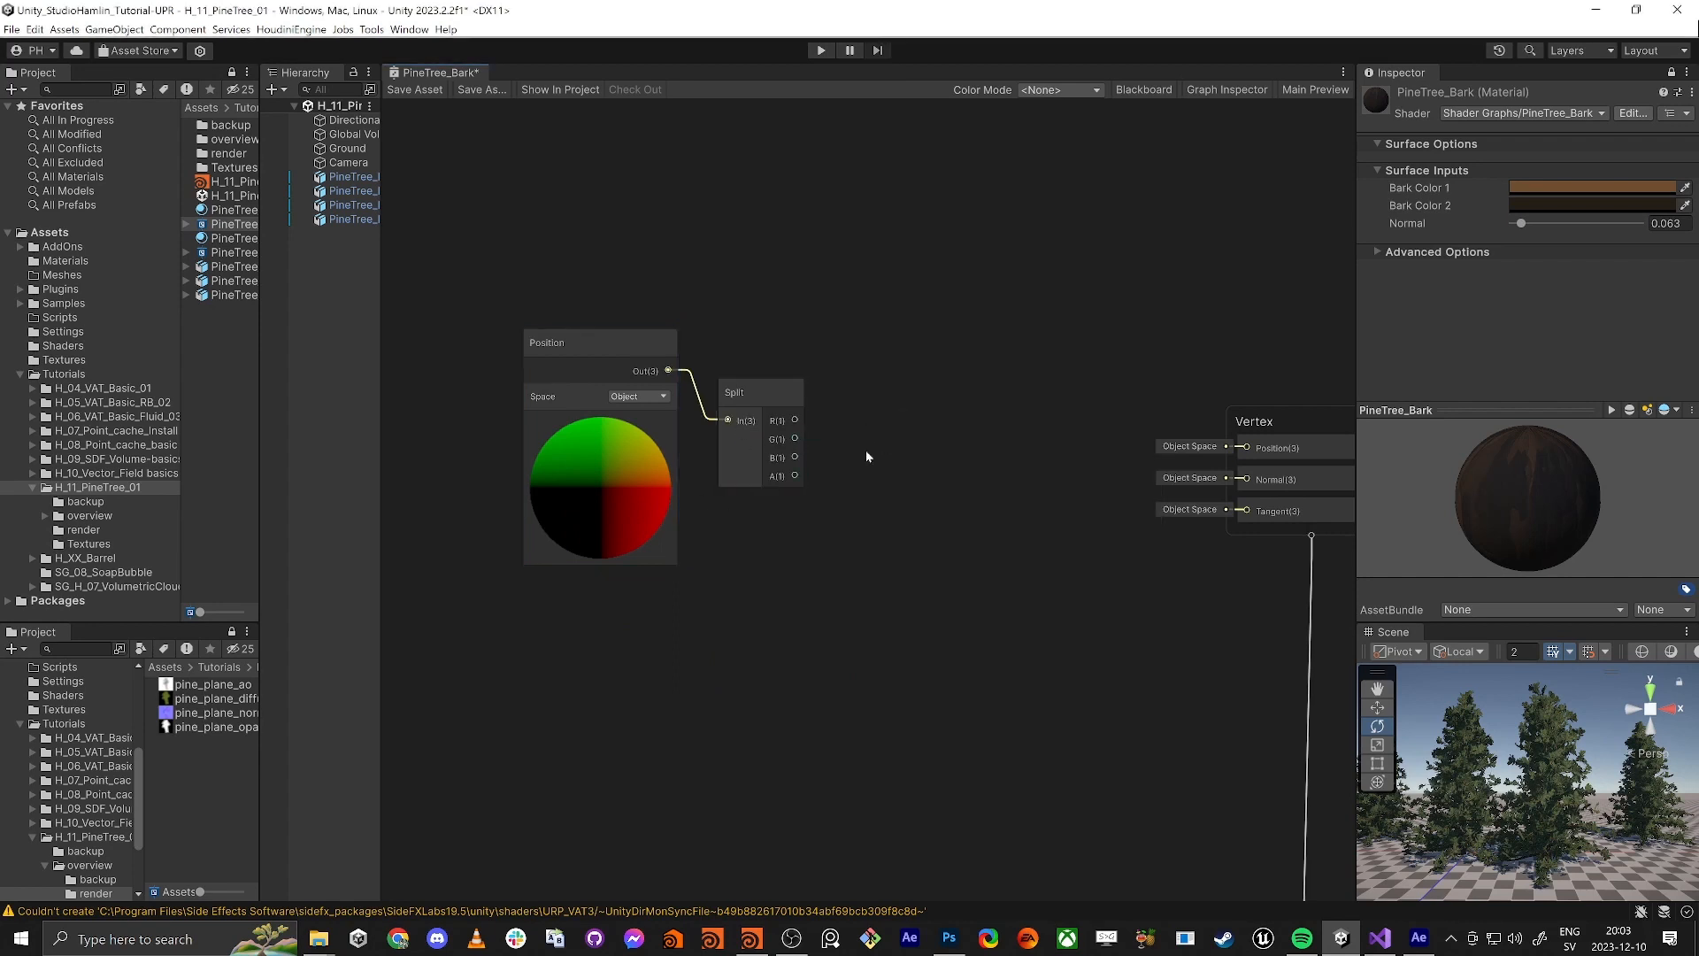
# Add an Object node and place it below the Position node
pyautogui.press('space')
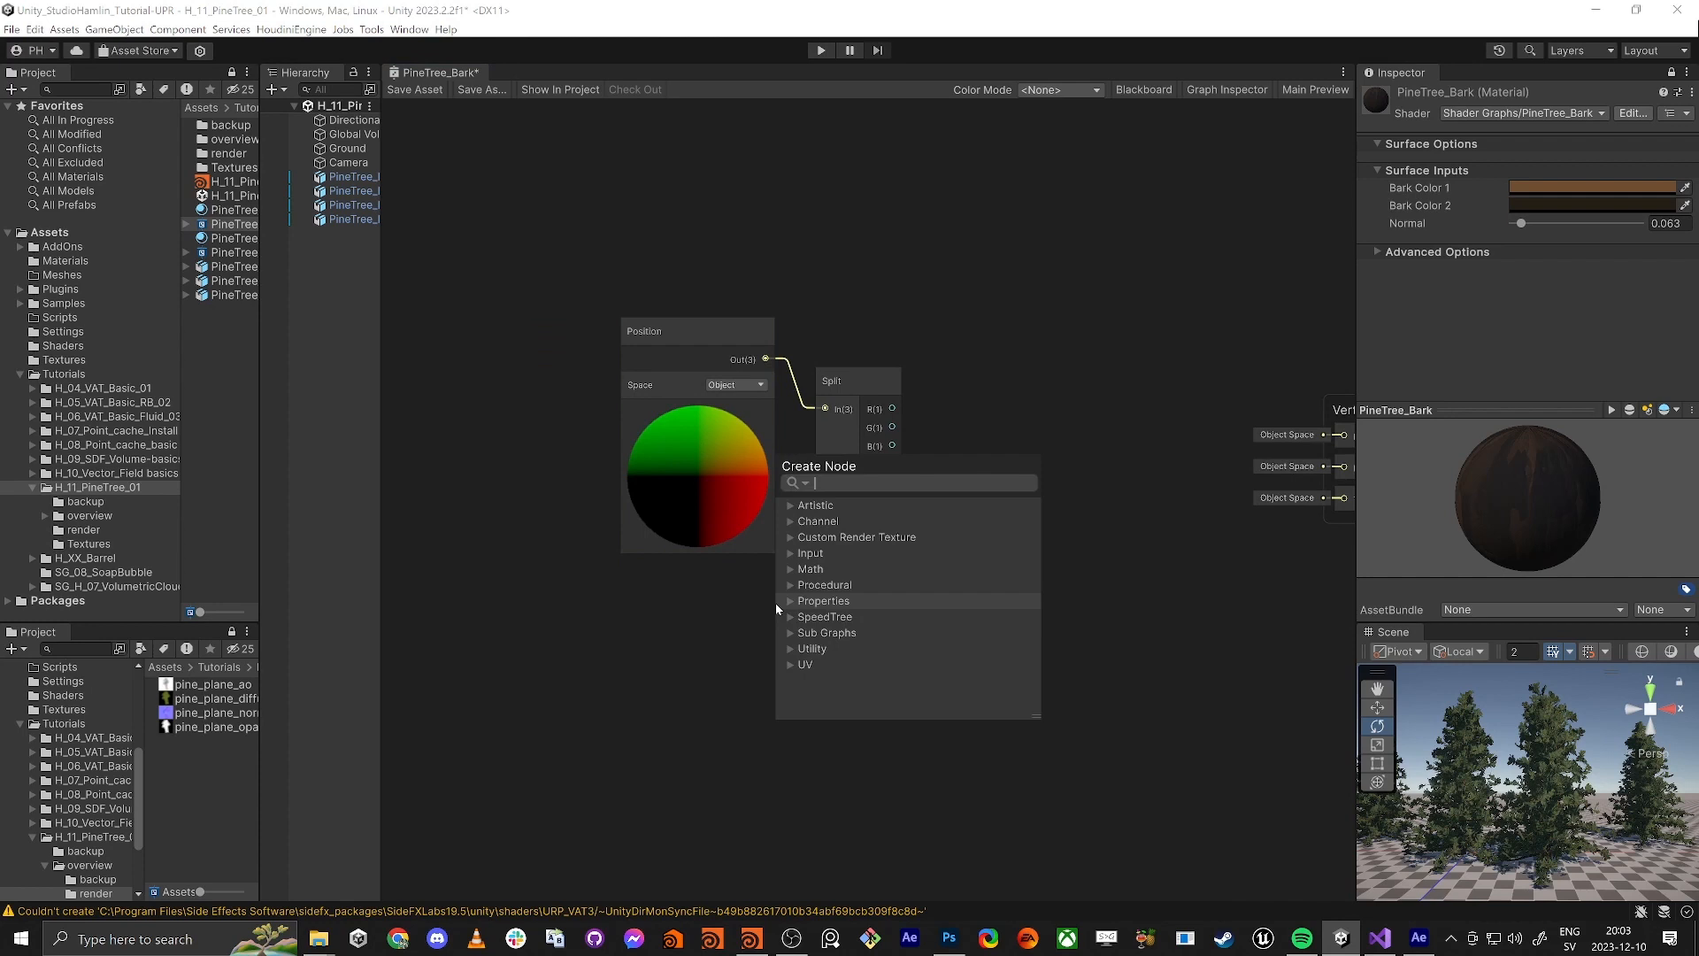
pyautogui.write('object')
pyautogui.press('Return')
pyautogui.moveTo(857, 633); pyautogui.dragTo(676, 634)
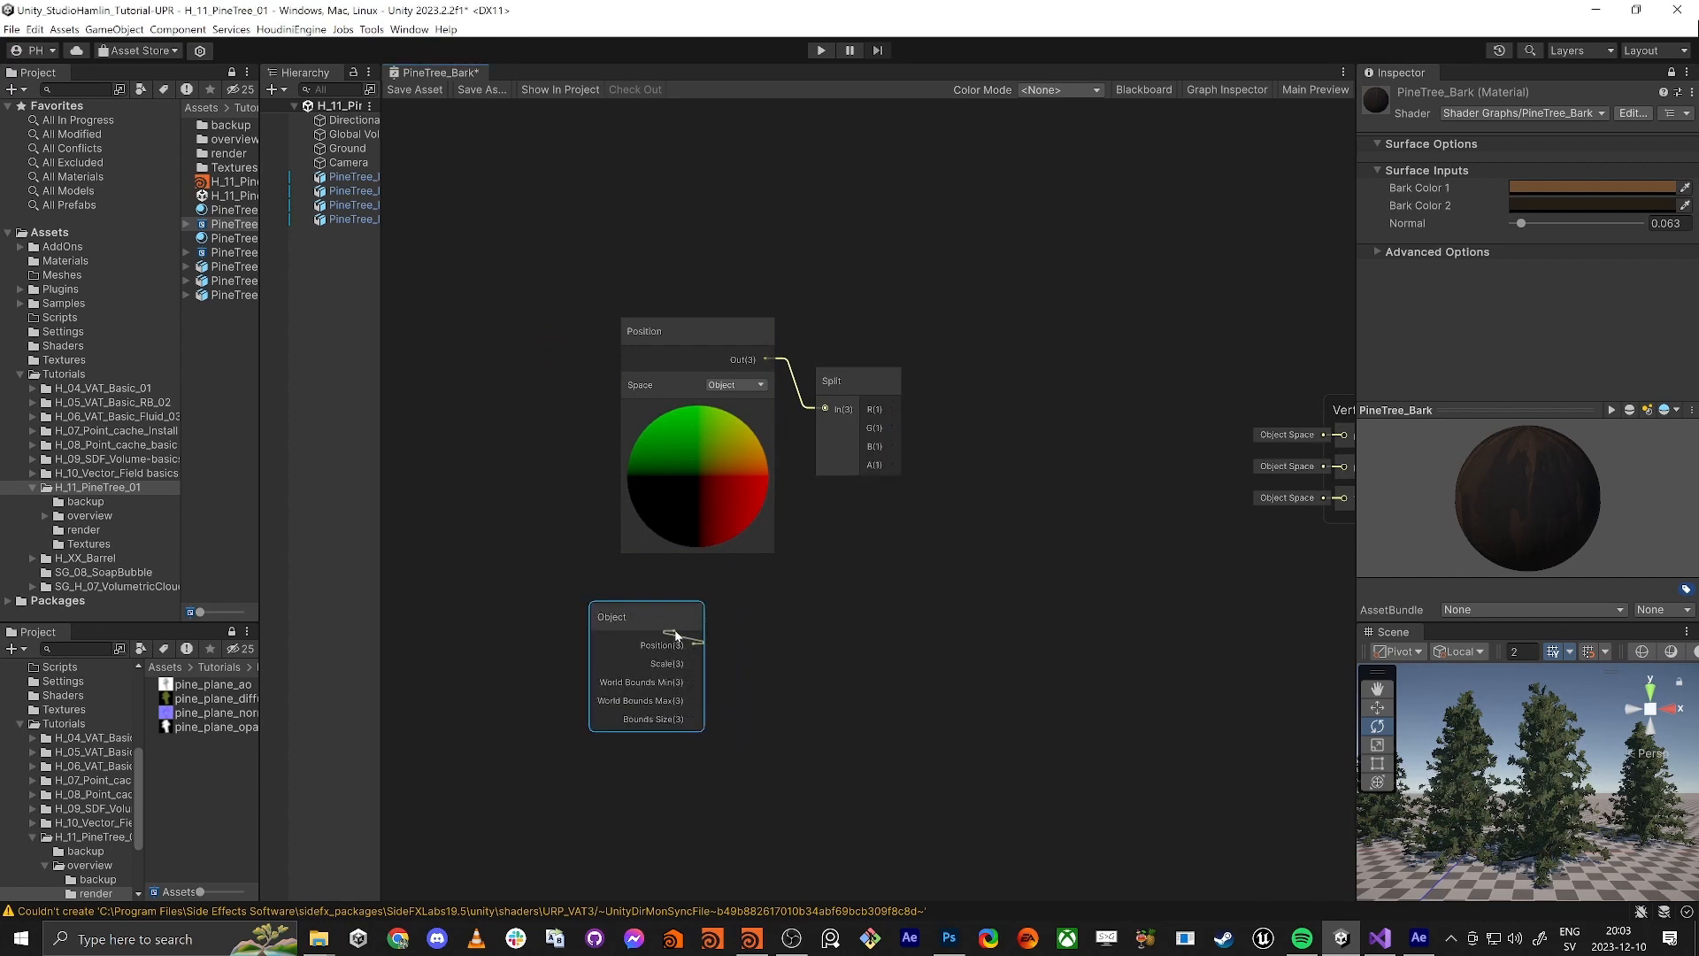
# Connect a second Split node to the Object node's Bounds Size output
pyautogui.moveTo(900, 585); pyautogui.dragTo(667, 733)
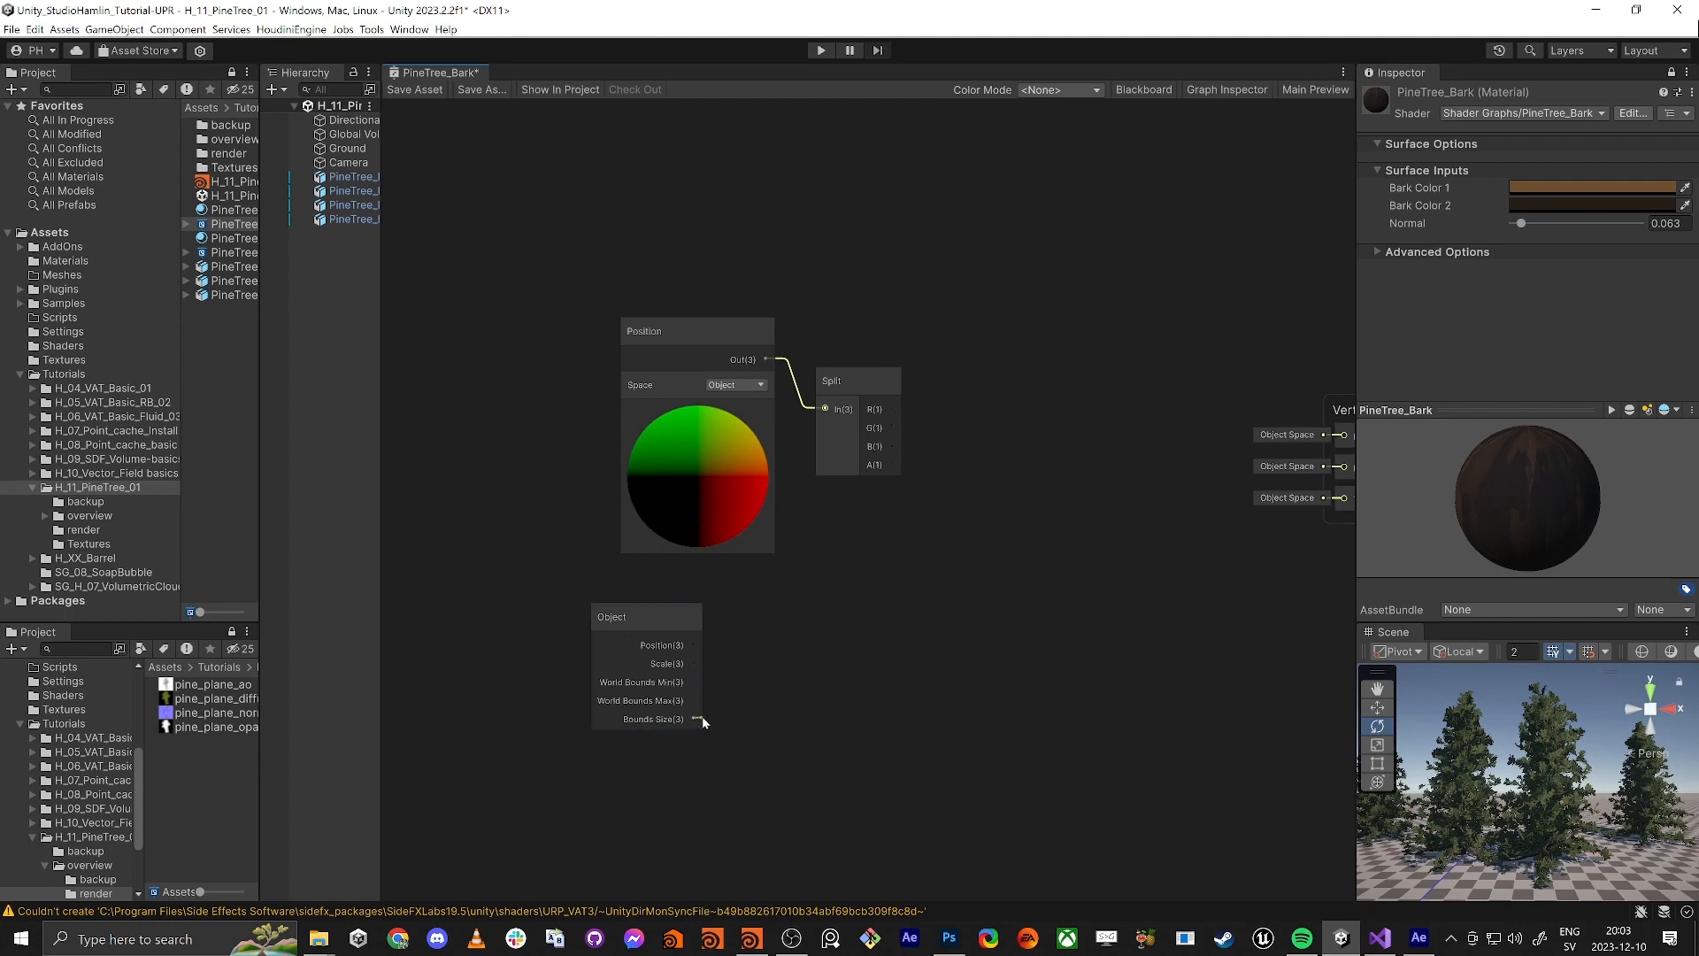
pyautogui.press('space')
pyautogui.write('split')
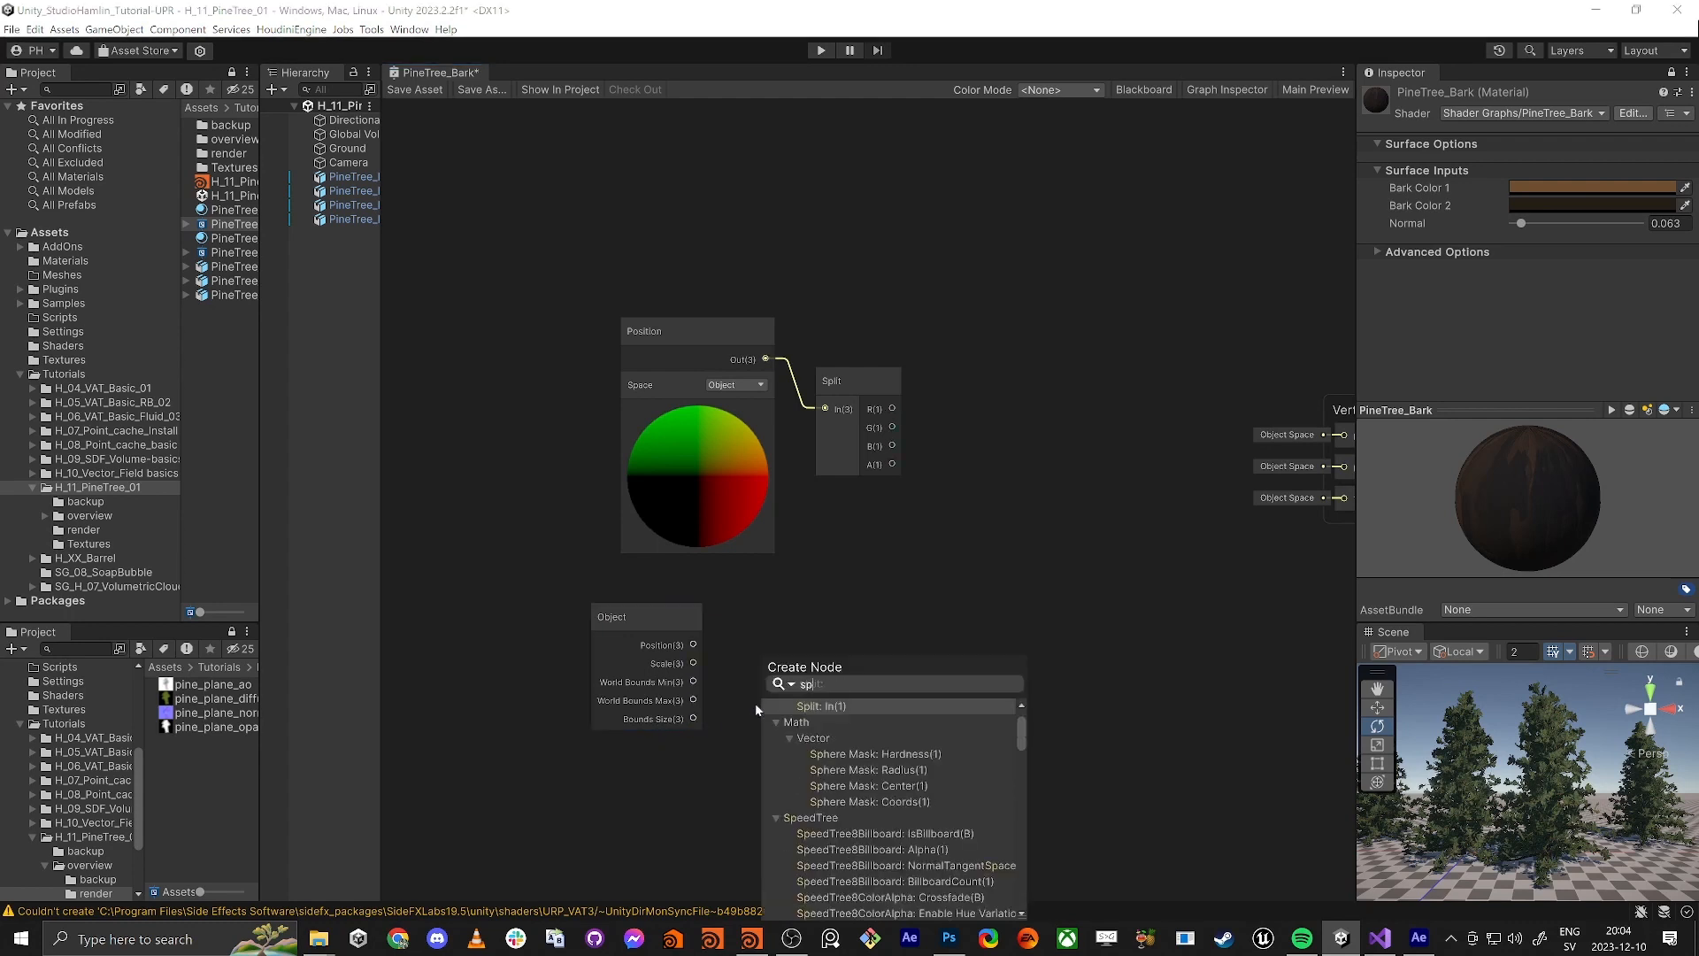
pyautogui.press('Return')
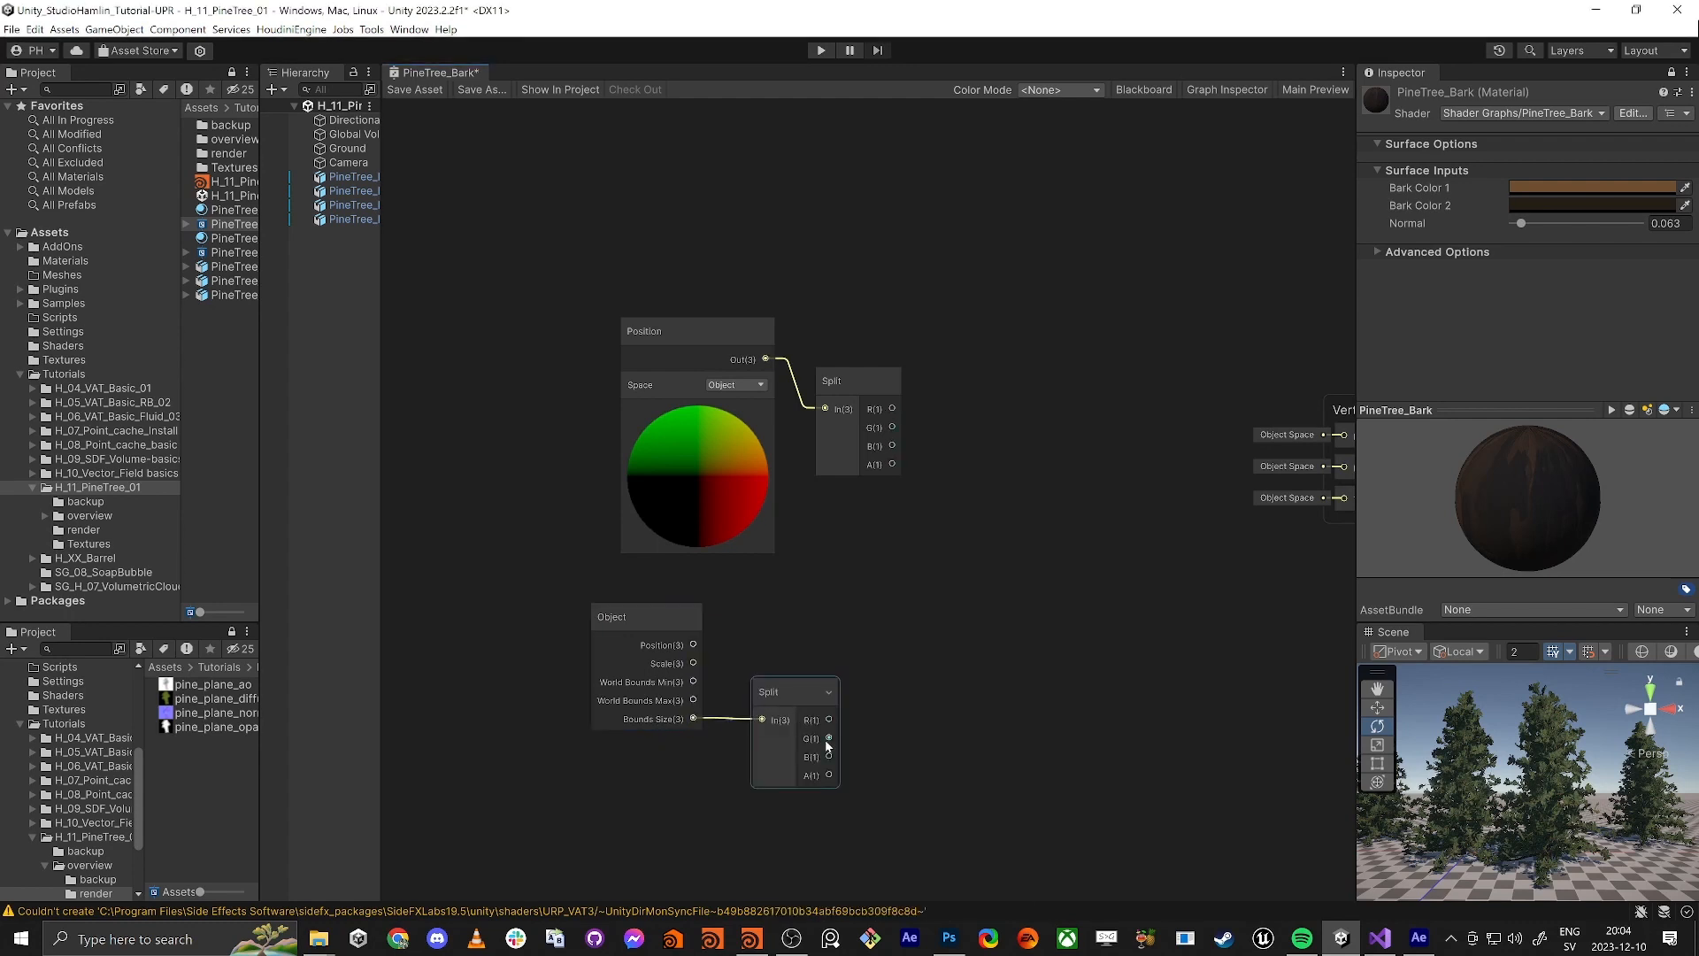
pyautogui.moveTo(826, 740)
pyautogui.mouseDown()
pyautogui.moveTo(907, 733)
pyautogui.moveTo(839, 740)
pyautogui.moveTo(857, 733)
pyautogui.mouseUp()
pyautogui.click(848, 596)
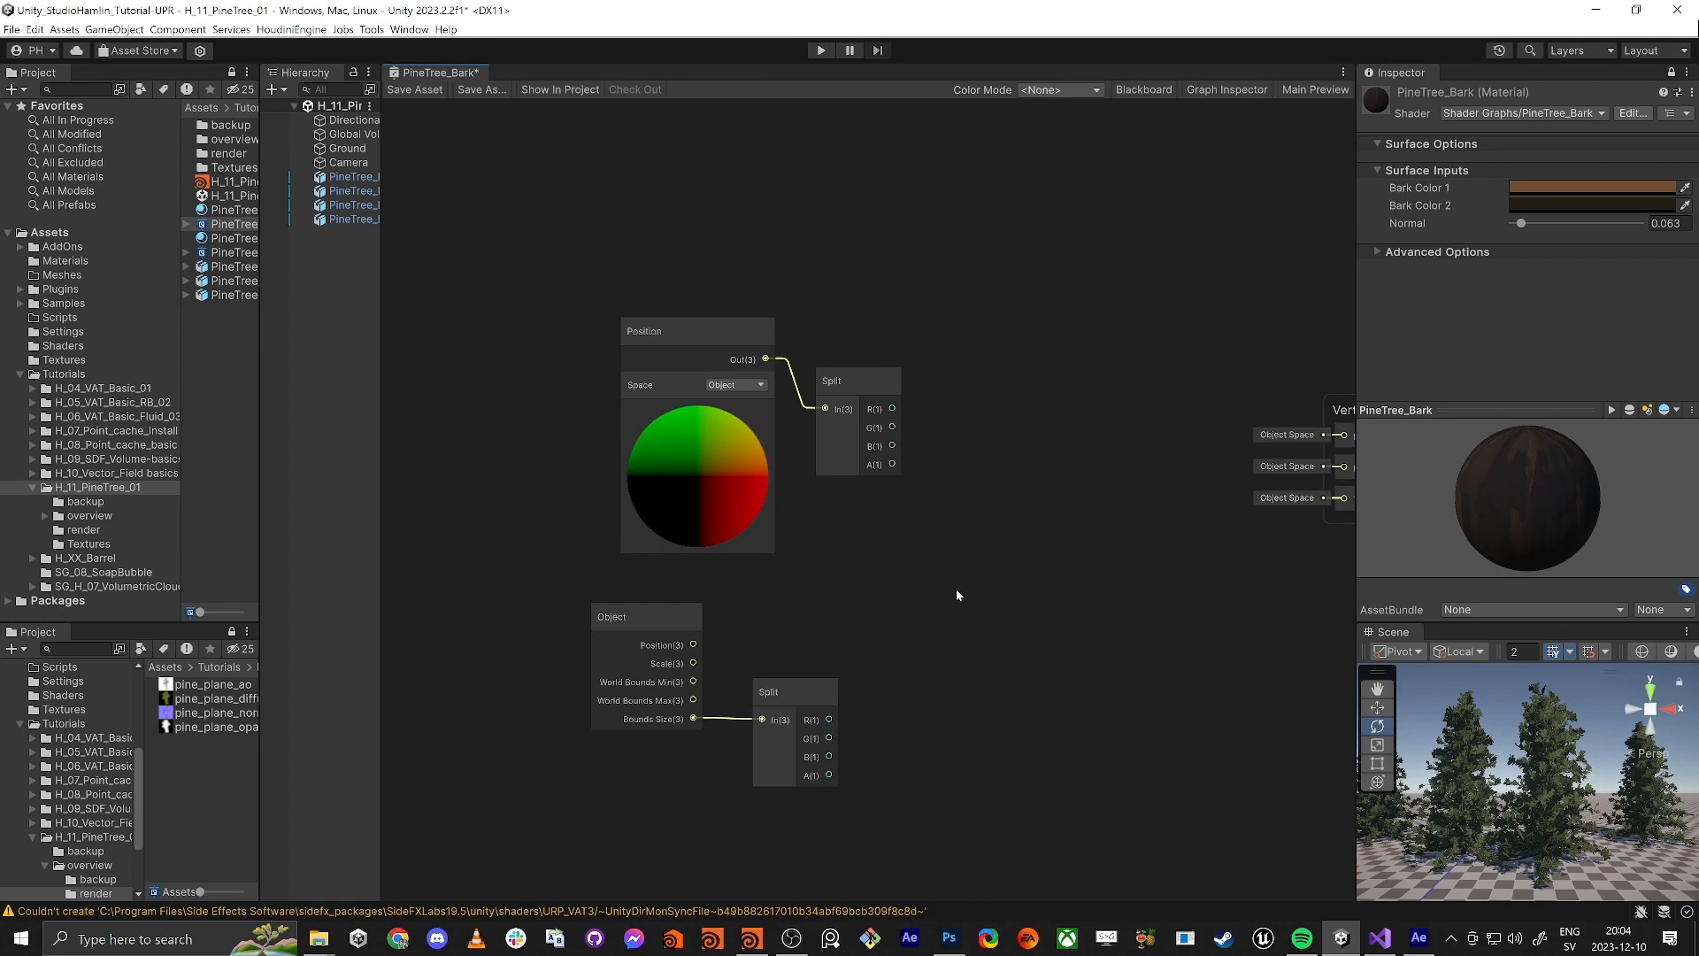
# Add a Remap node between the two Split nodes and the Vertex block
pyautogui.moveTo(959, 584); pyautogui.dragTo(888, 614, button='middle')
pyautogui.press('space')
pyautogui.write('re')
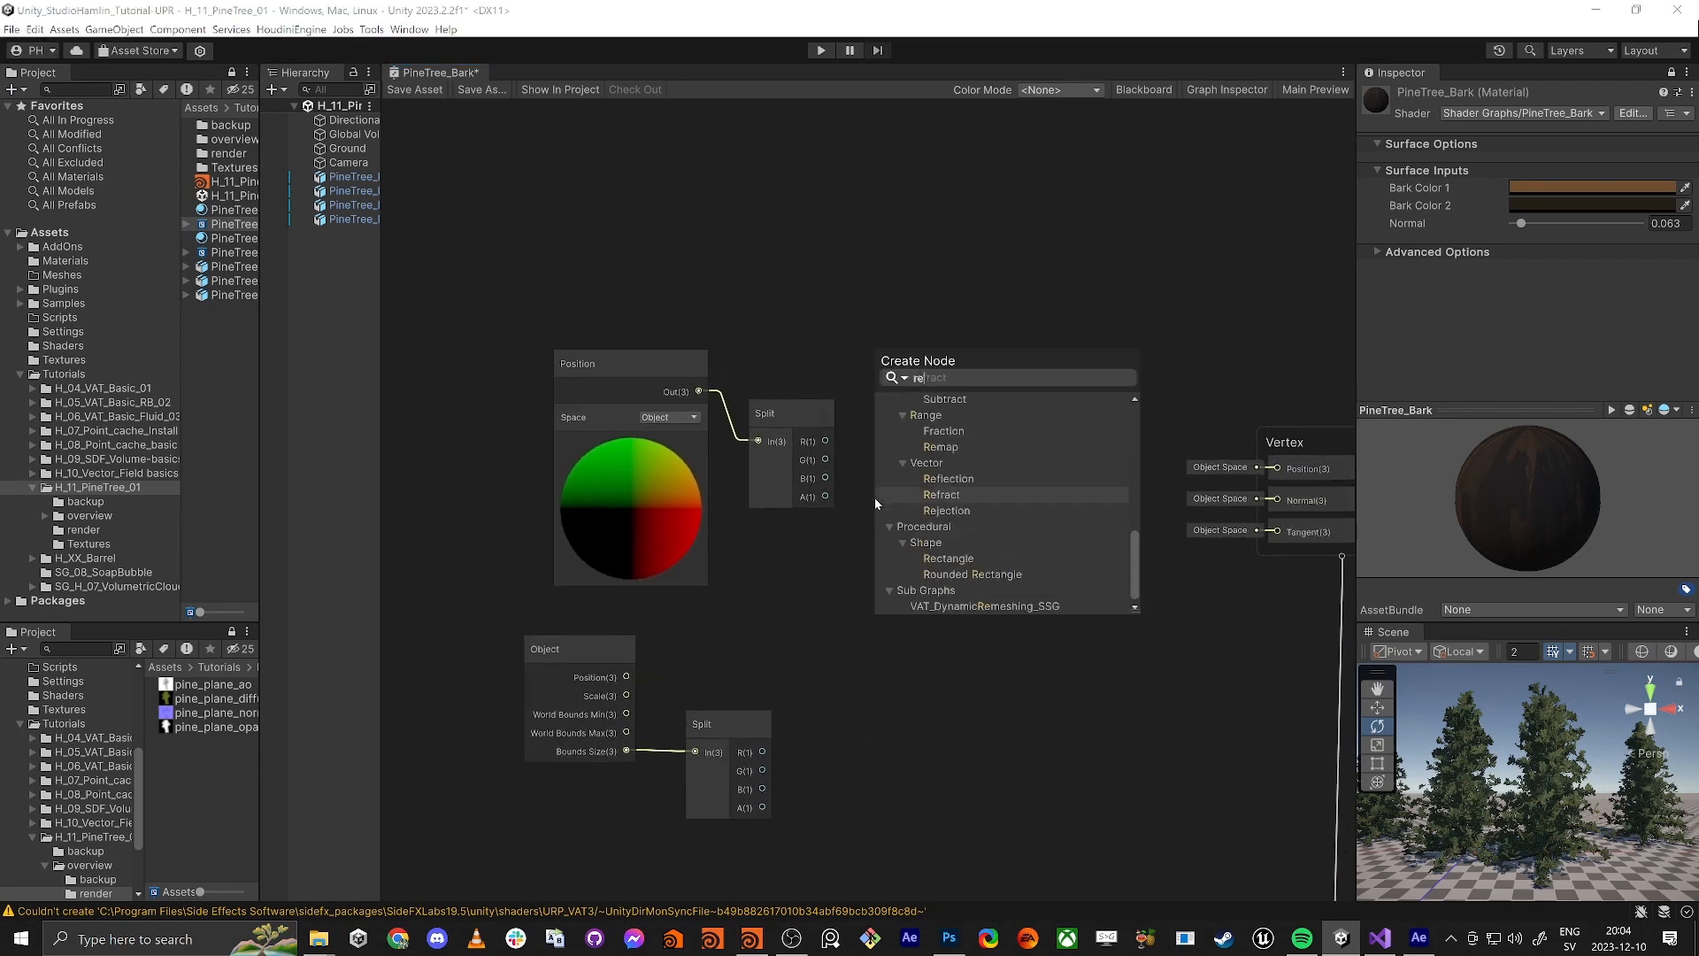
pyautogui.write('map')
pyautogui.press('Return')
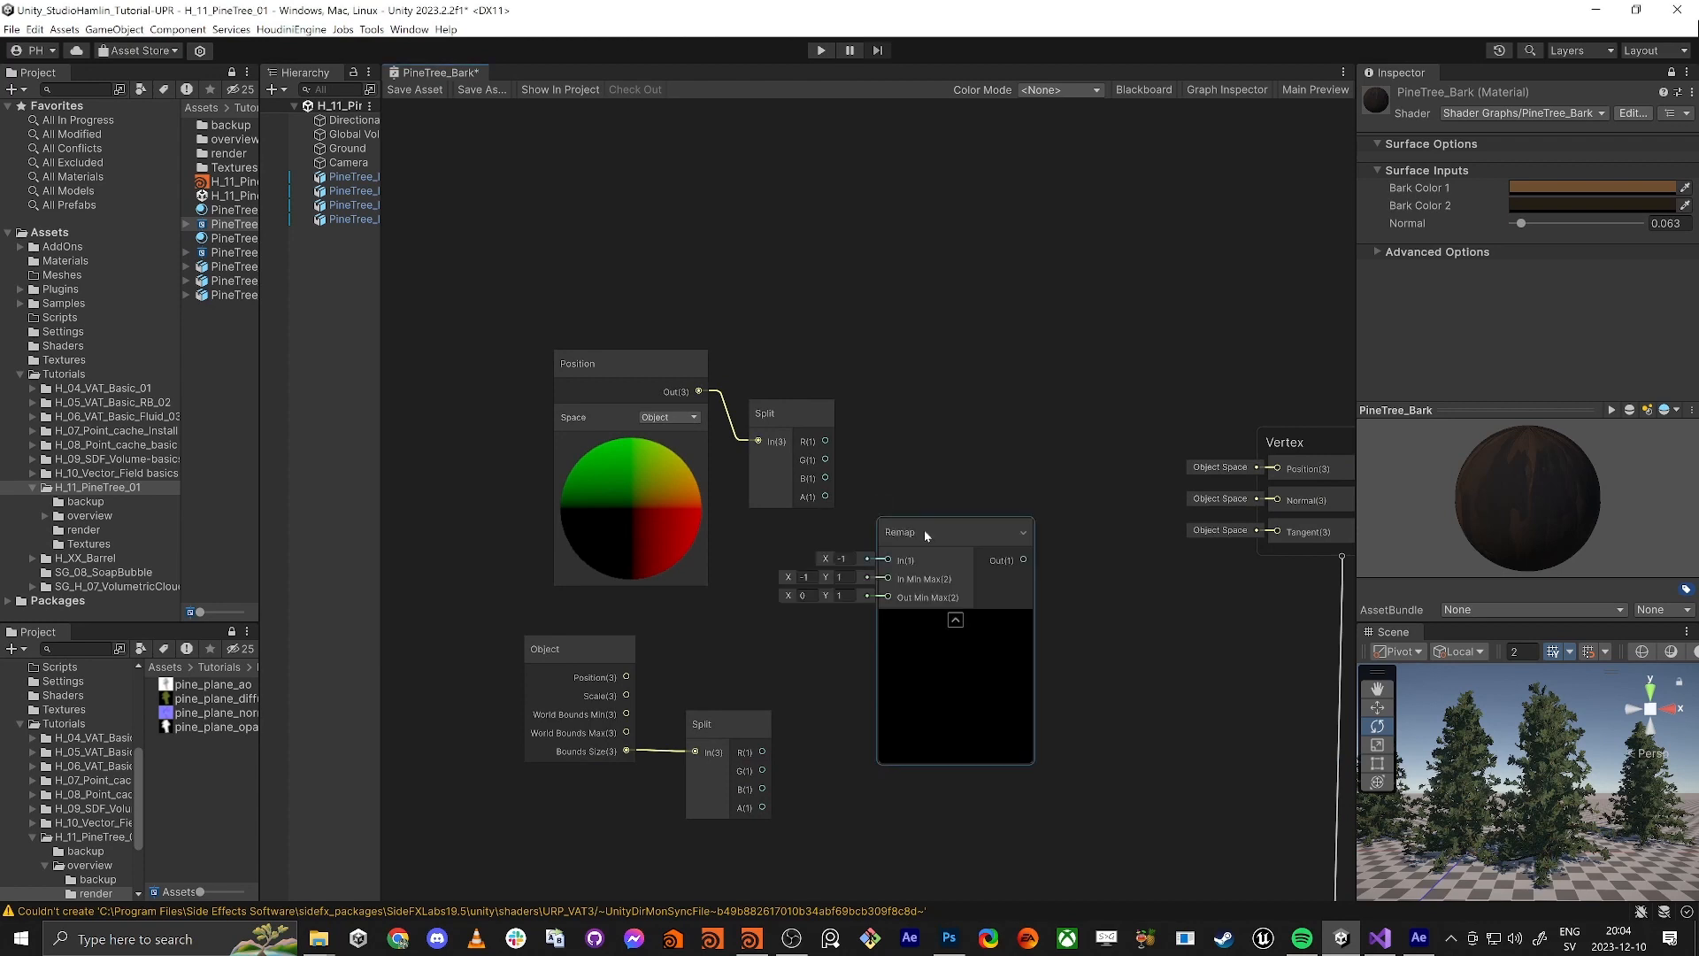
# Shift the Remap node aside and connect the G output of the Position node's Split to its In input
pyautogui.moveTo(924, 529); pyautogui.dragTo(990, 520)
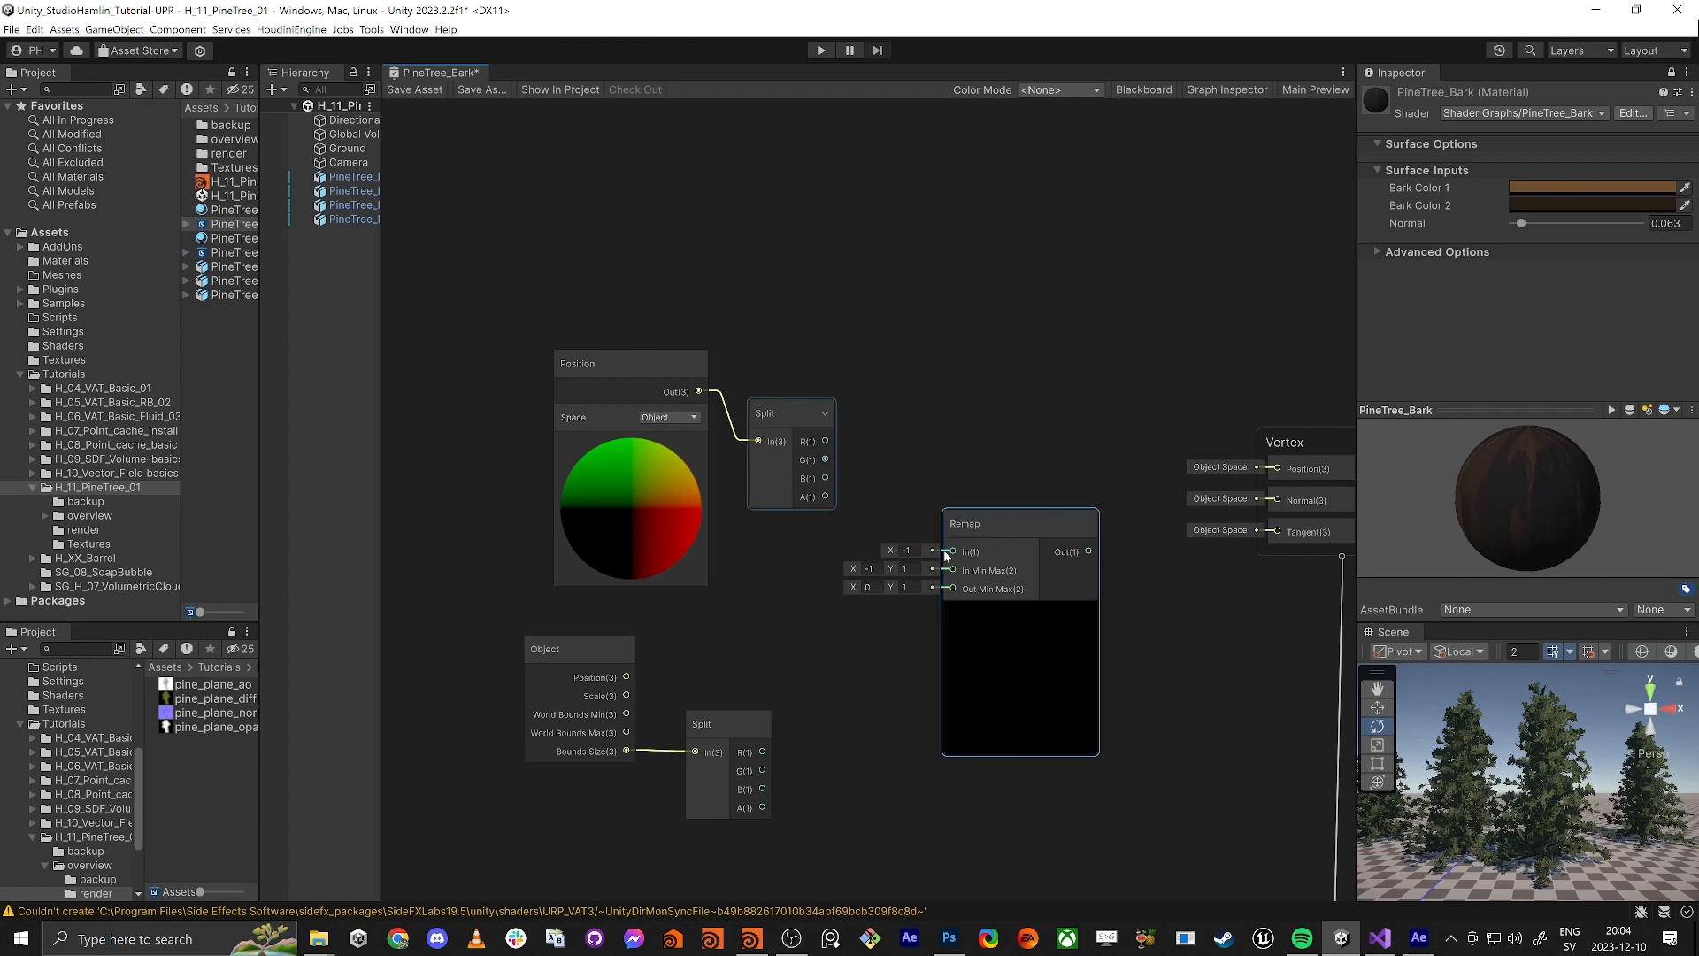
pyautogui.moveTo(945, 554); pyautogui.dragTo(951, 551)
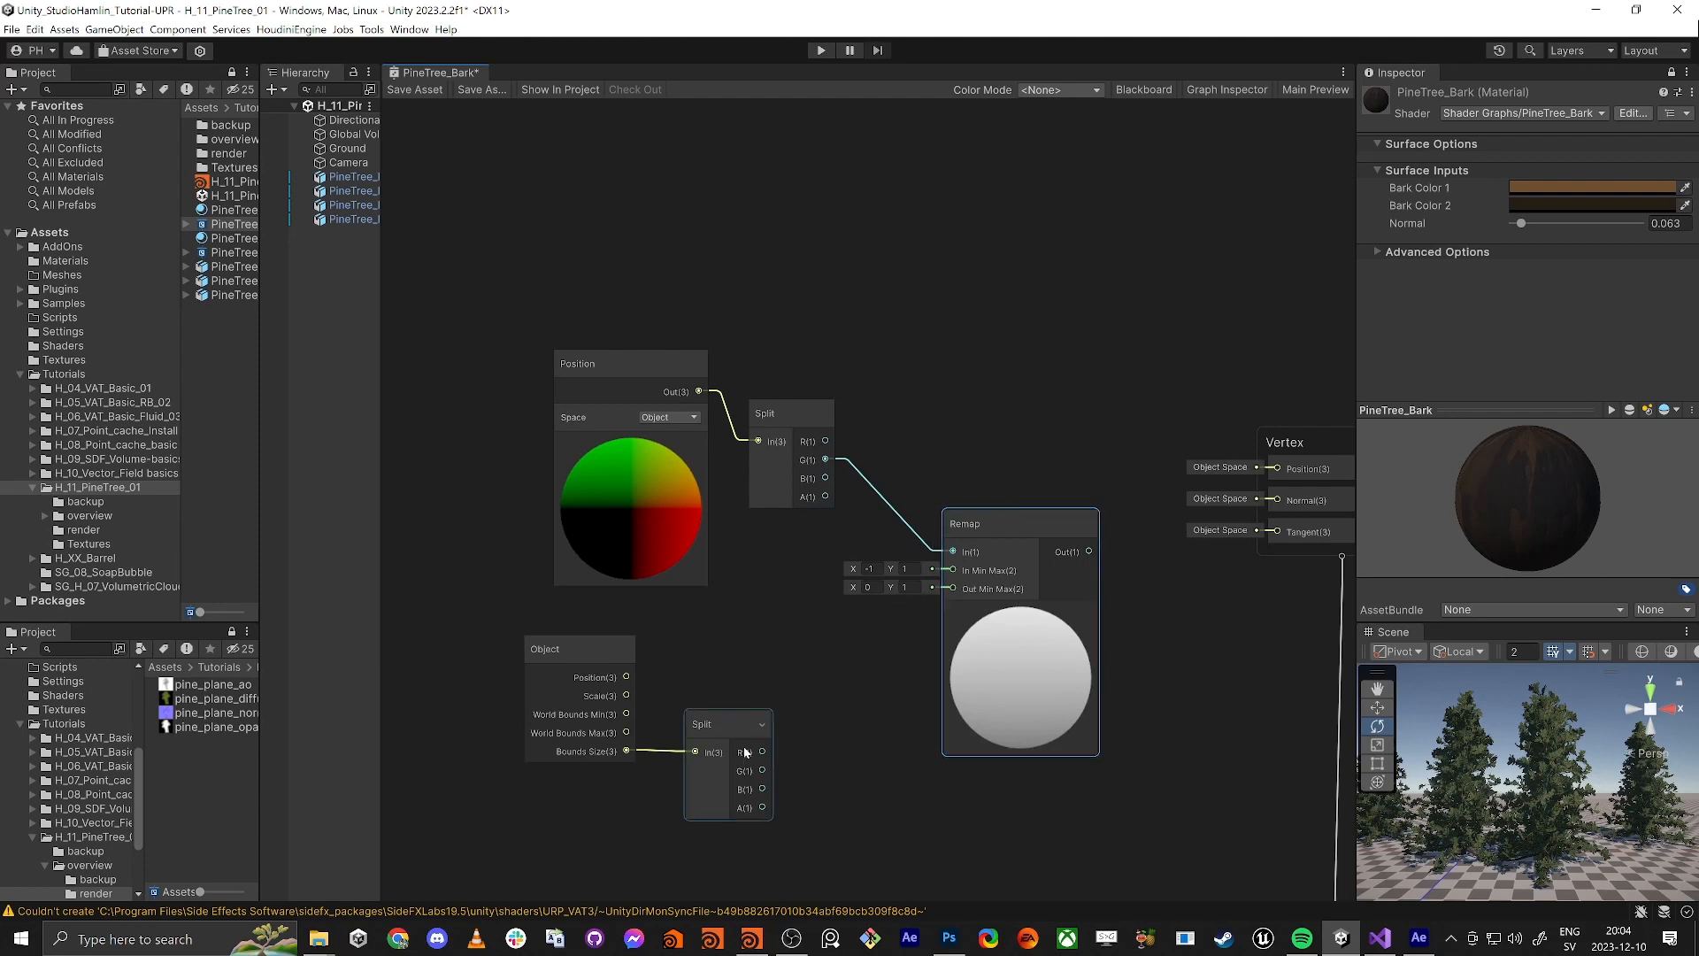
# Add a Vector 2 node with its Y input fed by the G output of the Bounds Size Split
pyautogui.moveTo(762, 770); pyautogui.dragTo(832, 698)
pyautogui.write('vec')
pyautogui.press('Return')
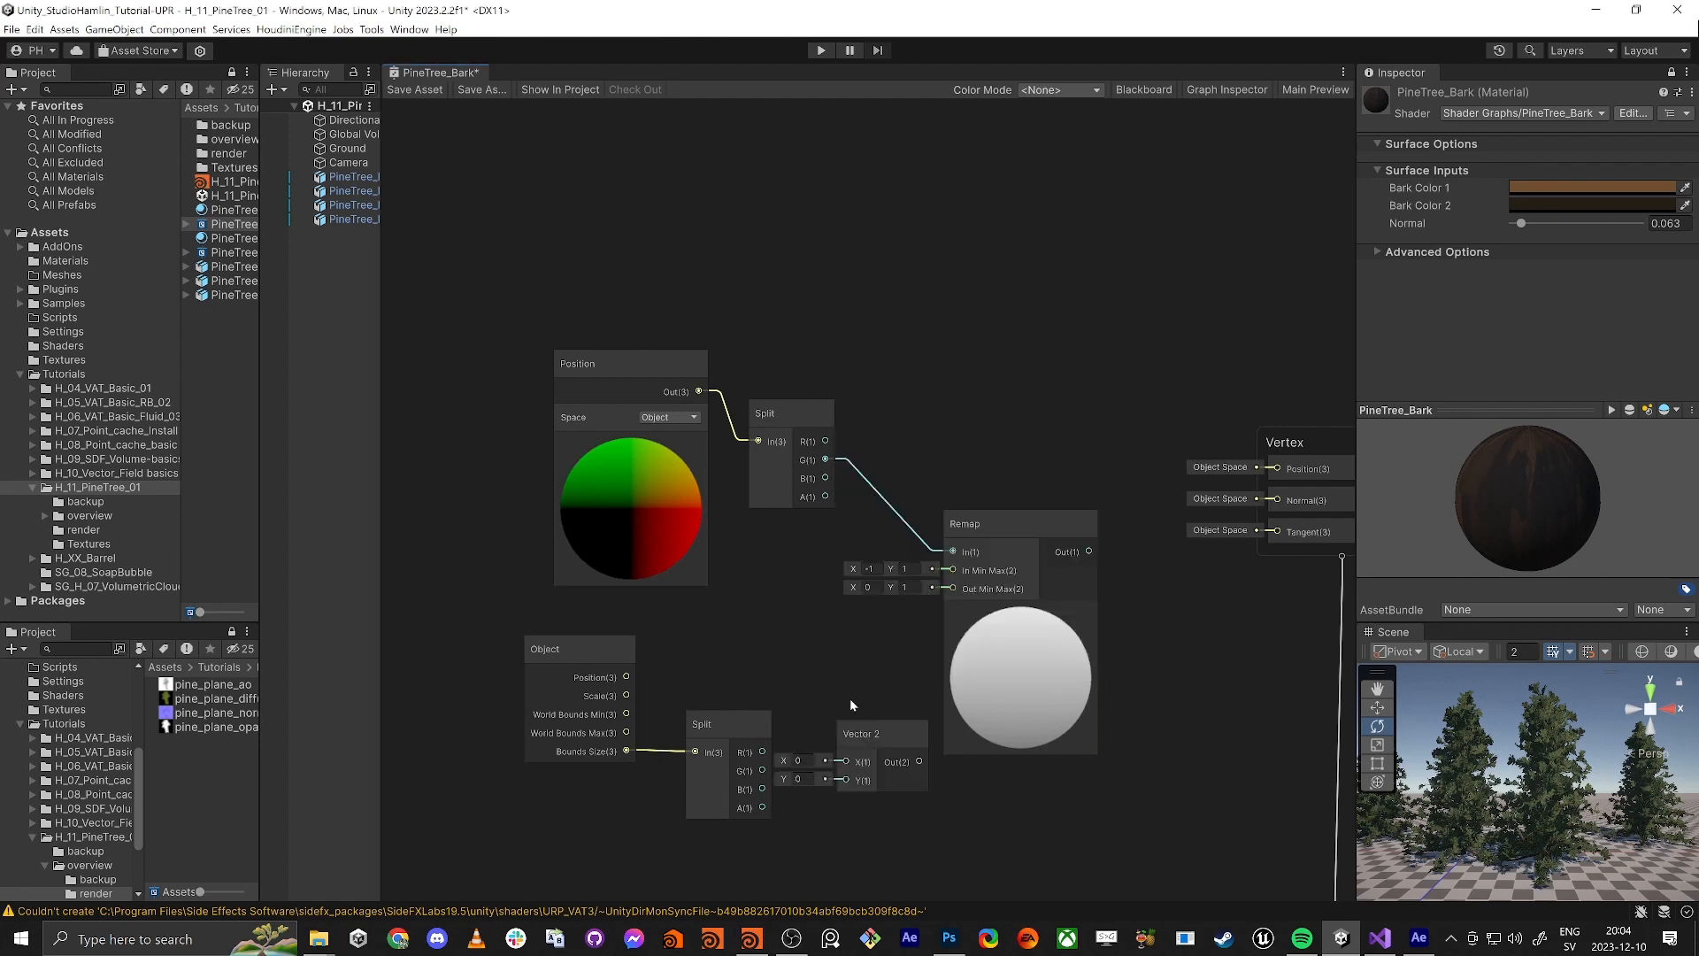
pyautogui.moveTo(840, 778); pyautogui.dragTo(851, 707)
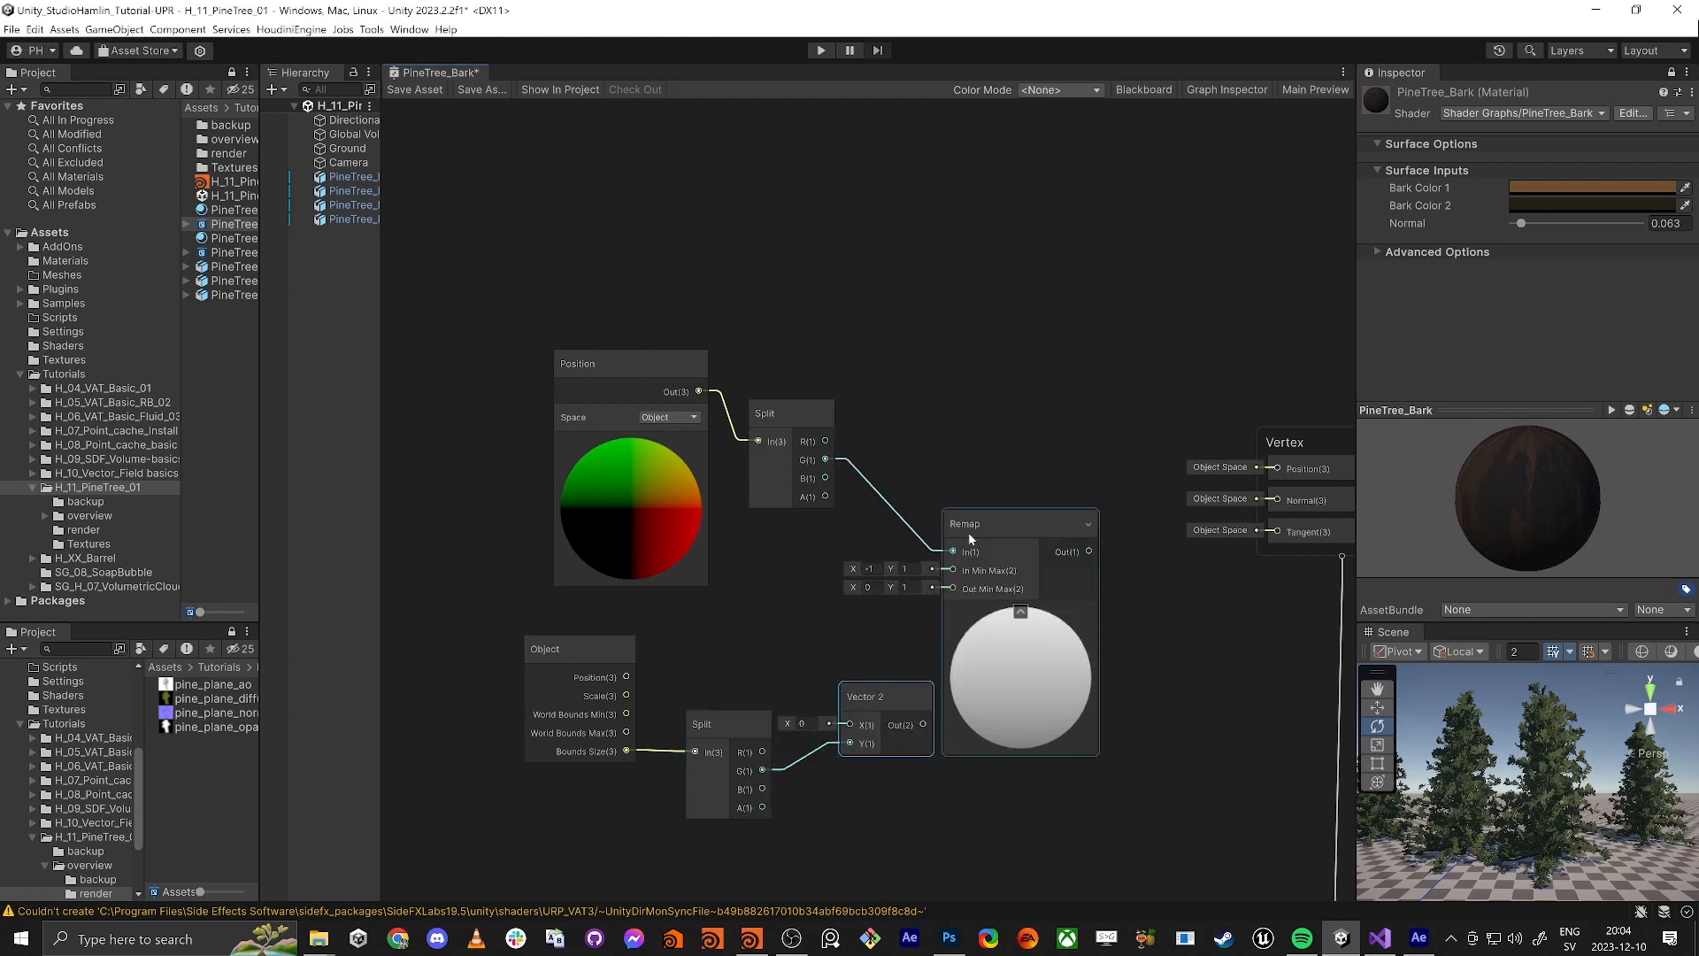
# Make room around the Remap and Vector 2 nodes and connect Vector 2's output to Remap's In Min Max input
pyautogui.moveTo(968, 533); pyautogui.dragTo(1054, 490)
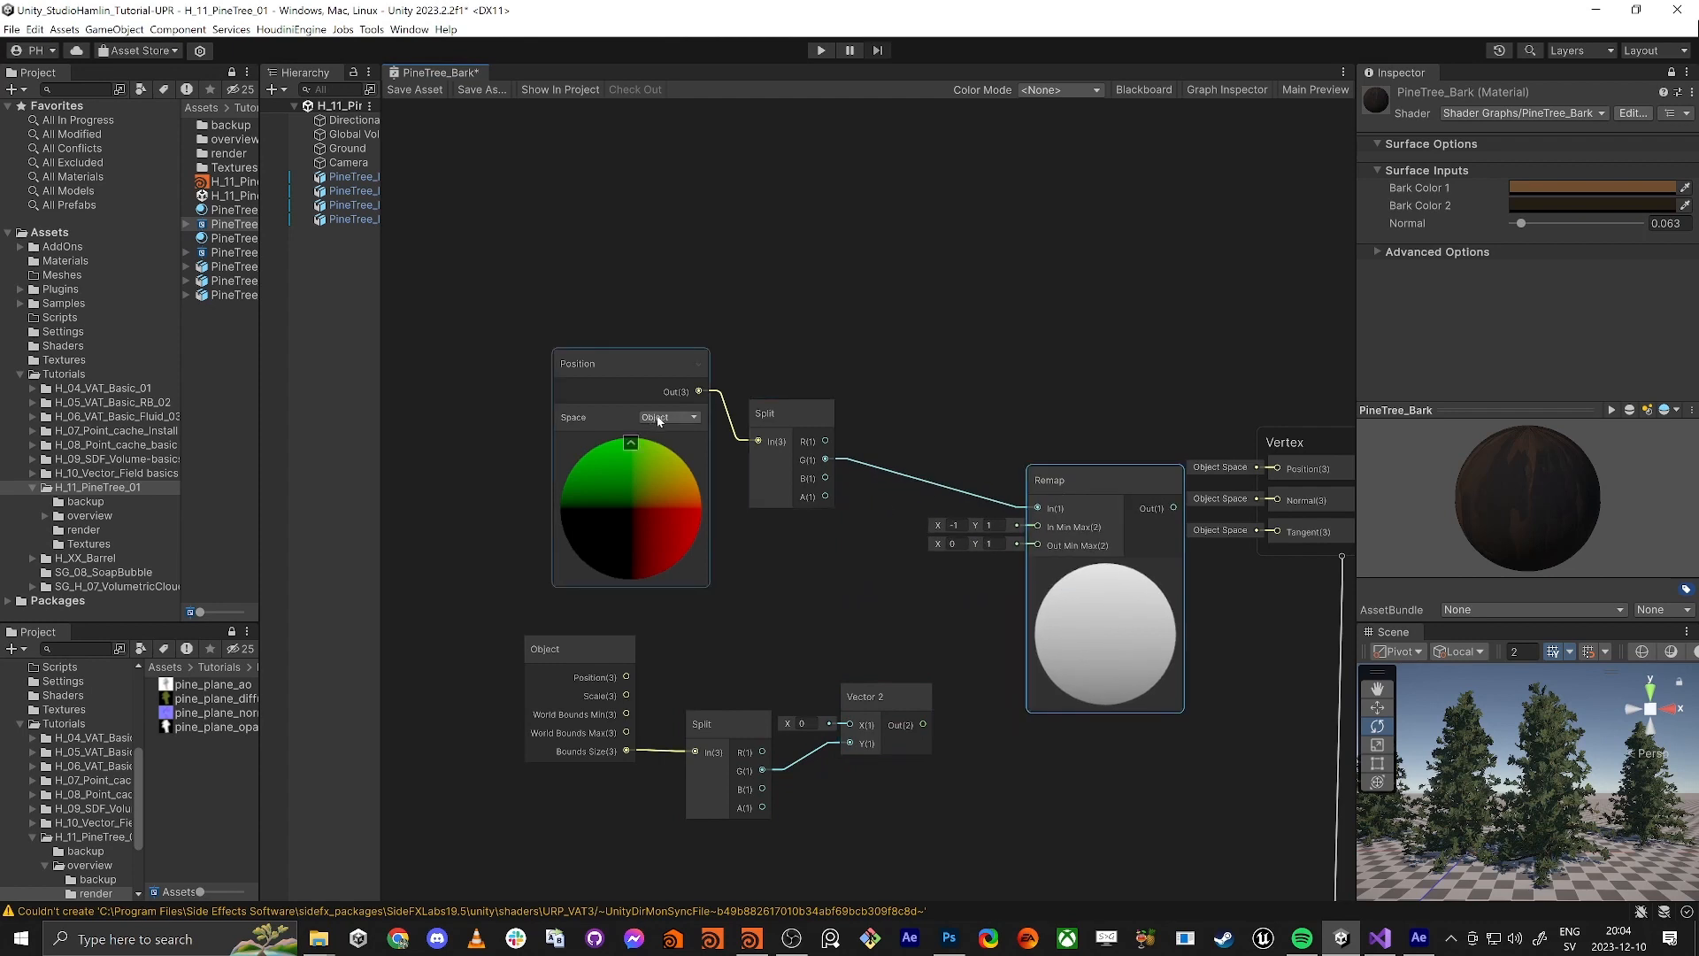
pyautogui.moveTo(881, 705); pyautogui.dragTo(901, 713)
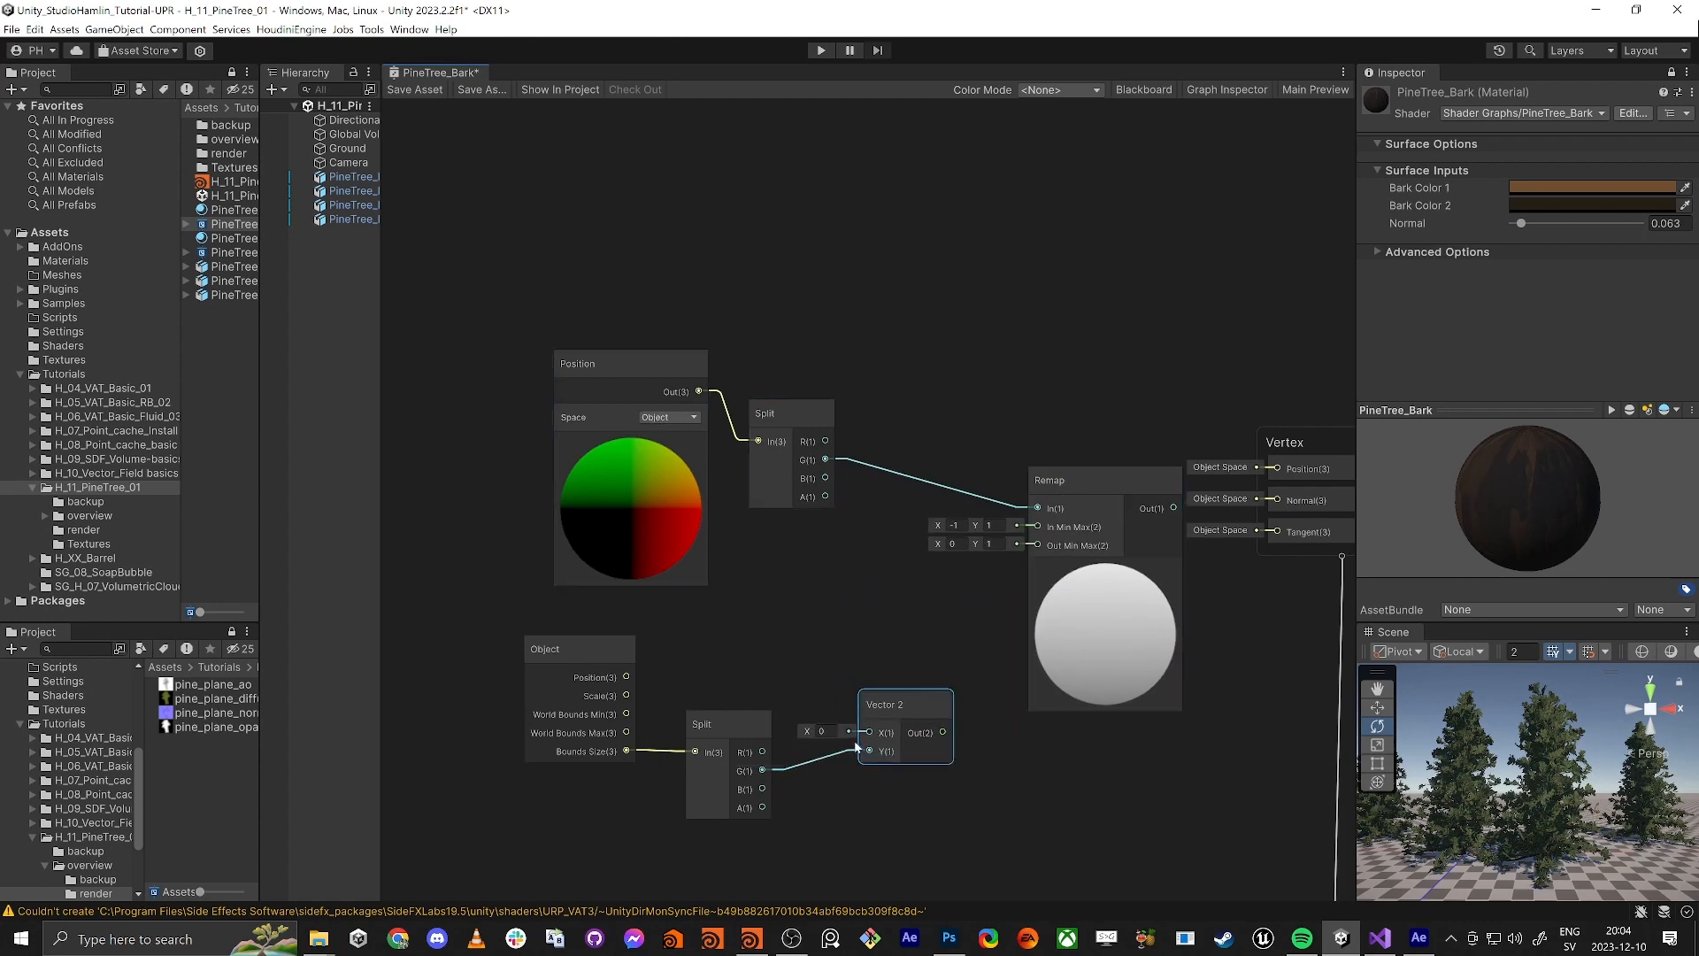
pyautogui.click(821, 731)
pyautogui.click(918, 727)
pyautogui.moveTo(944, 733); pyautogui.dragTo(964, 585)
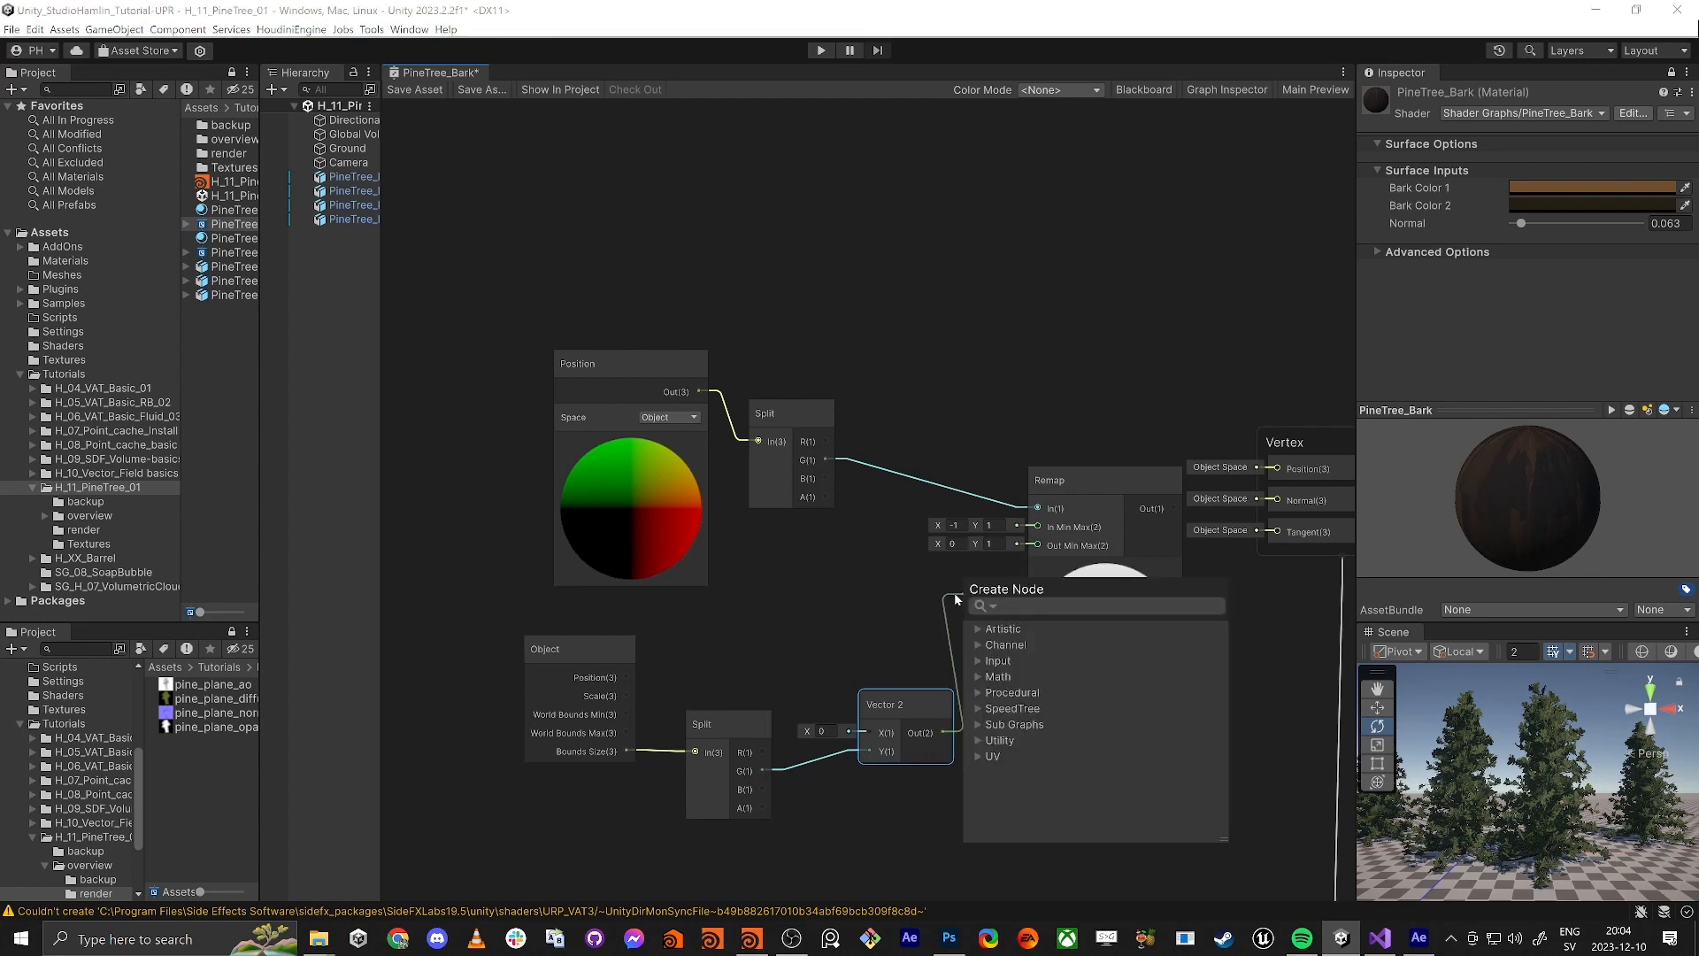
pyautogui.click(879, 624)
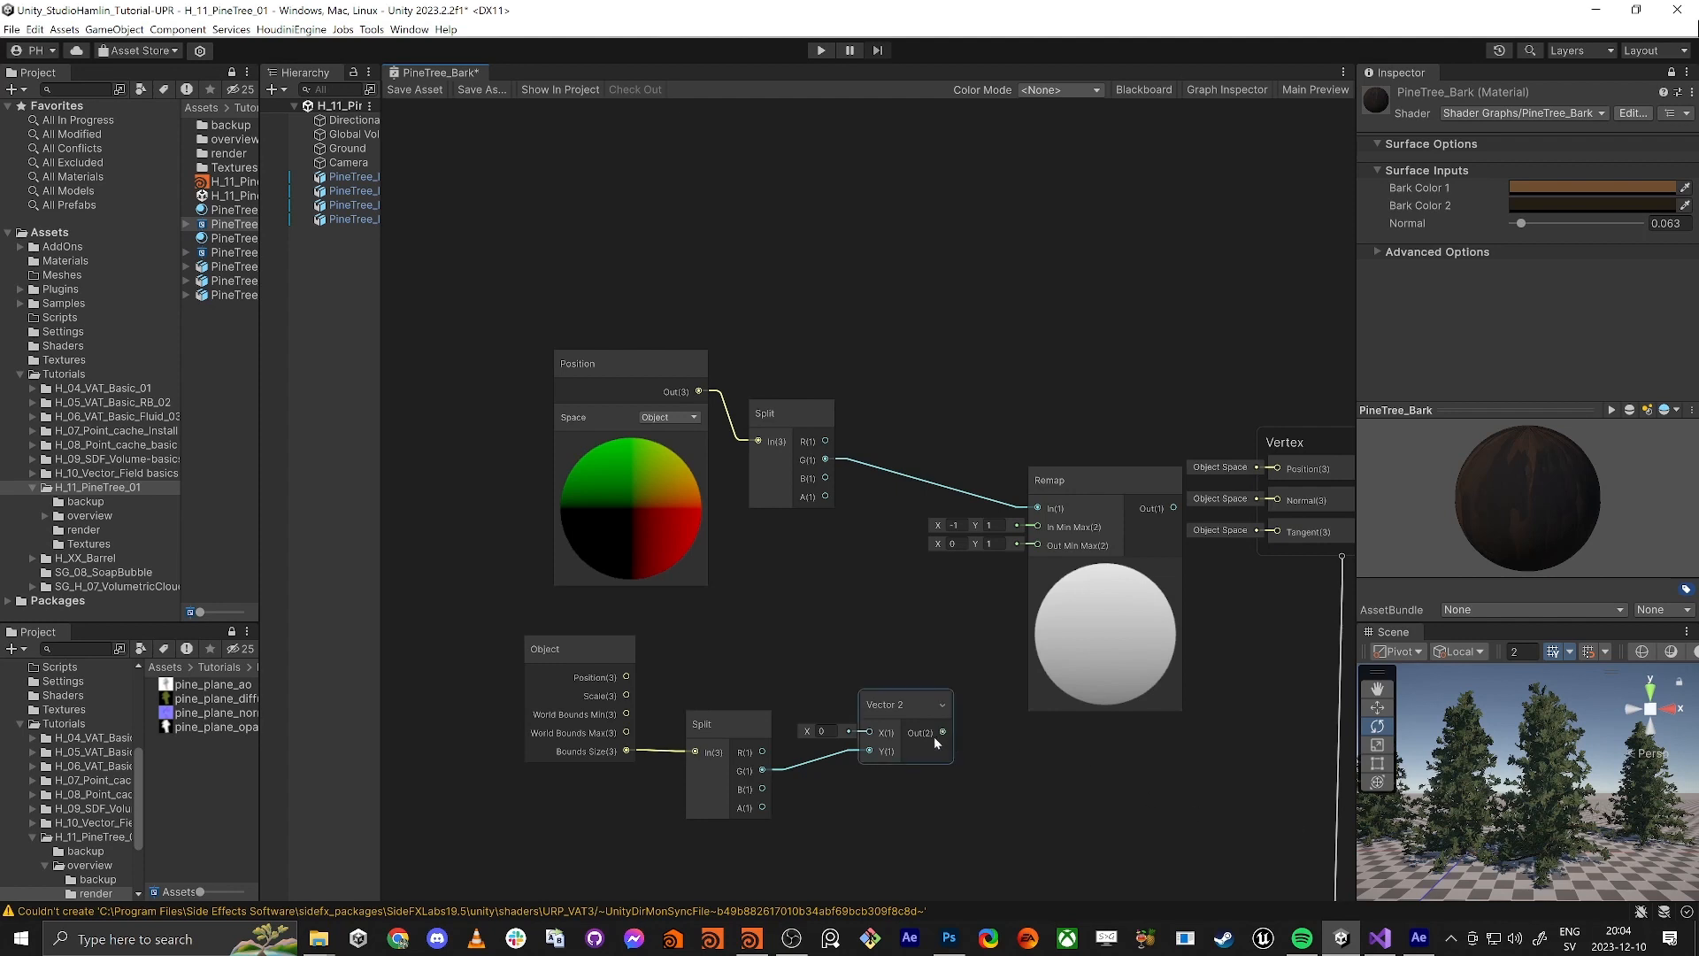
pyautogui.moveTo(945, 731); pyautogui.dragTo(1037, 526)
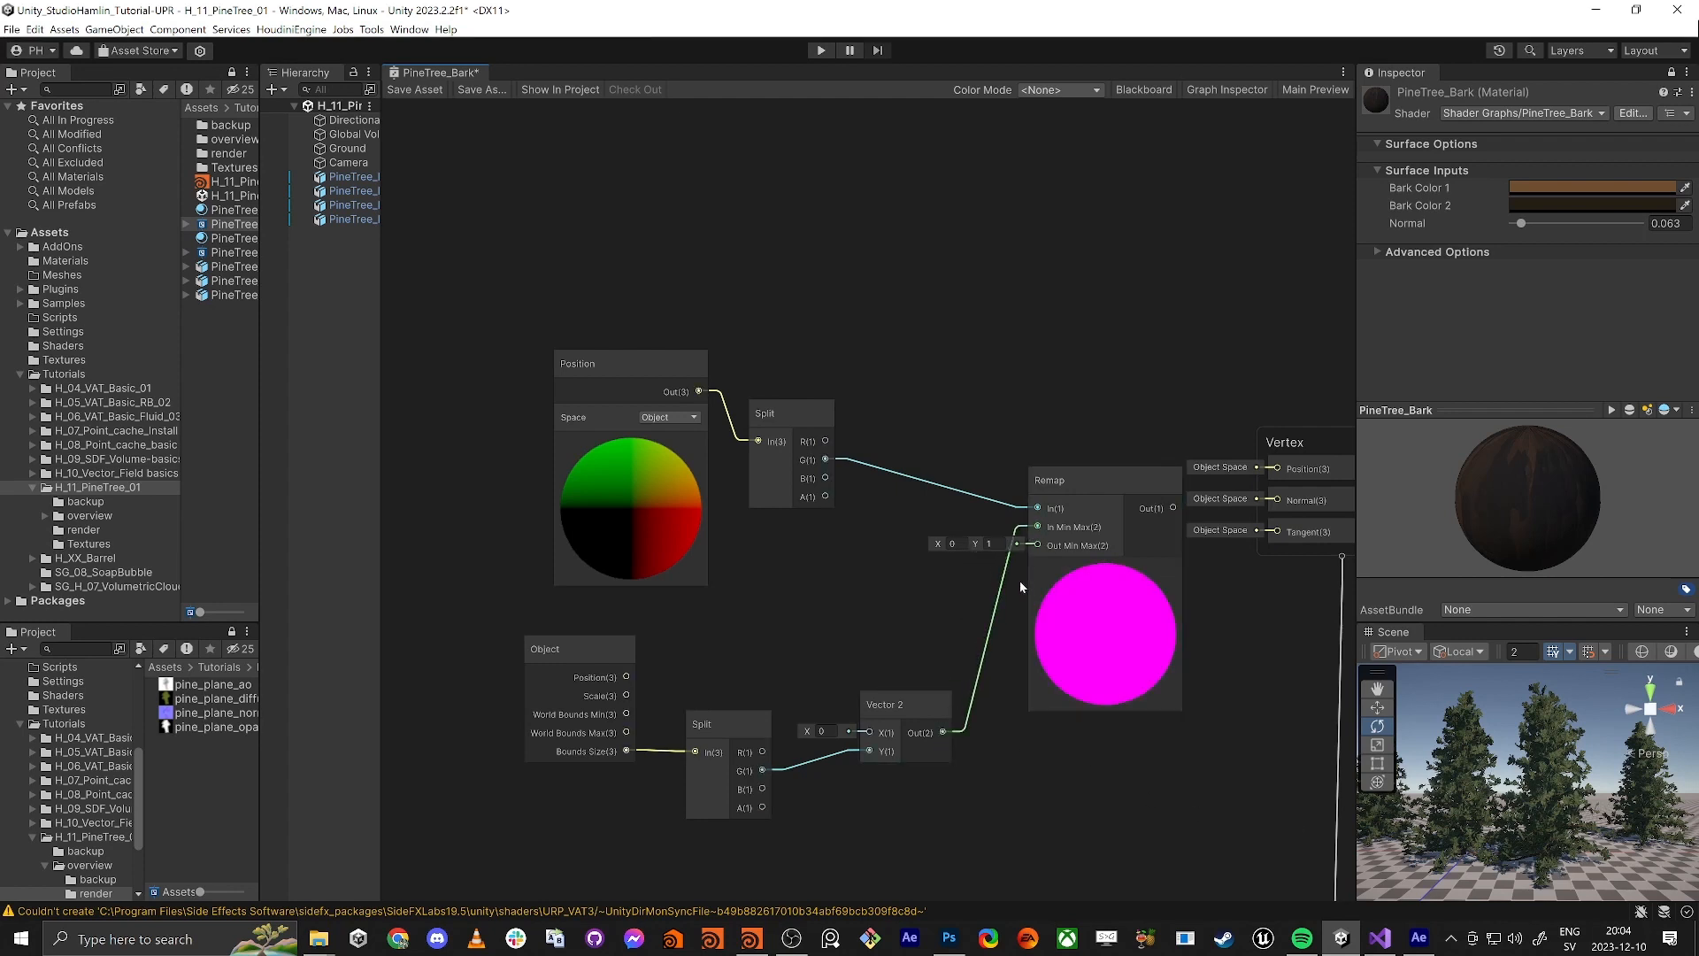
# Rearrange the nodes by shifting the Object, Split and Vector 2 group left and placing Remap closer to its inputs
pyautogui.moveTo(876, 704); pyautogui.dragTo(865, 691)
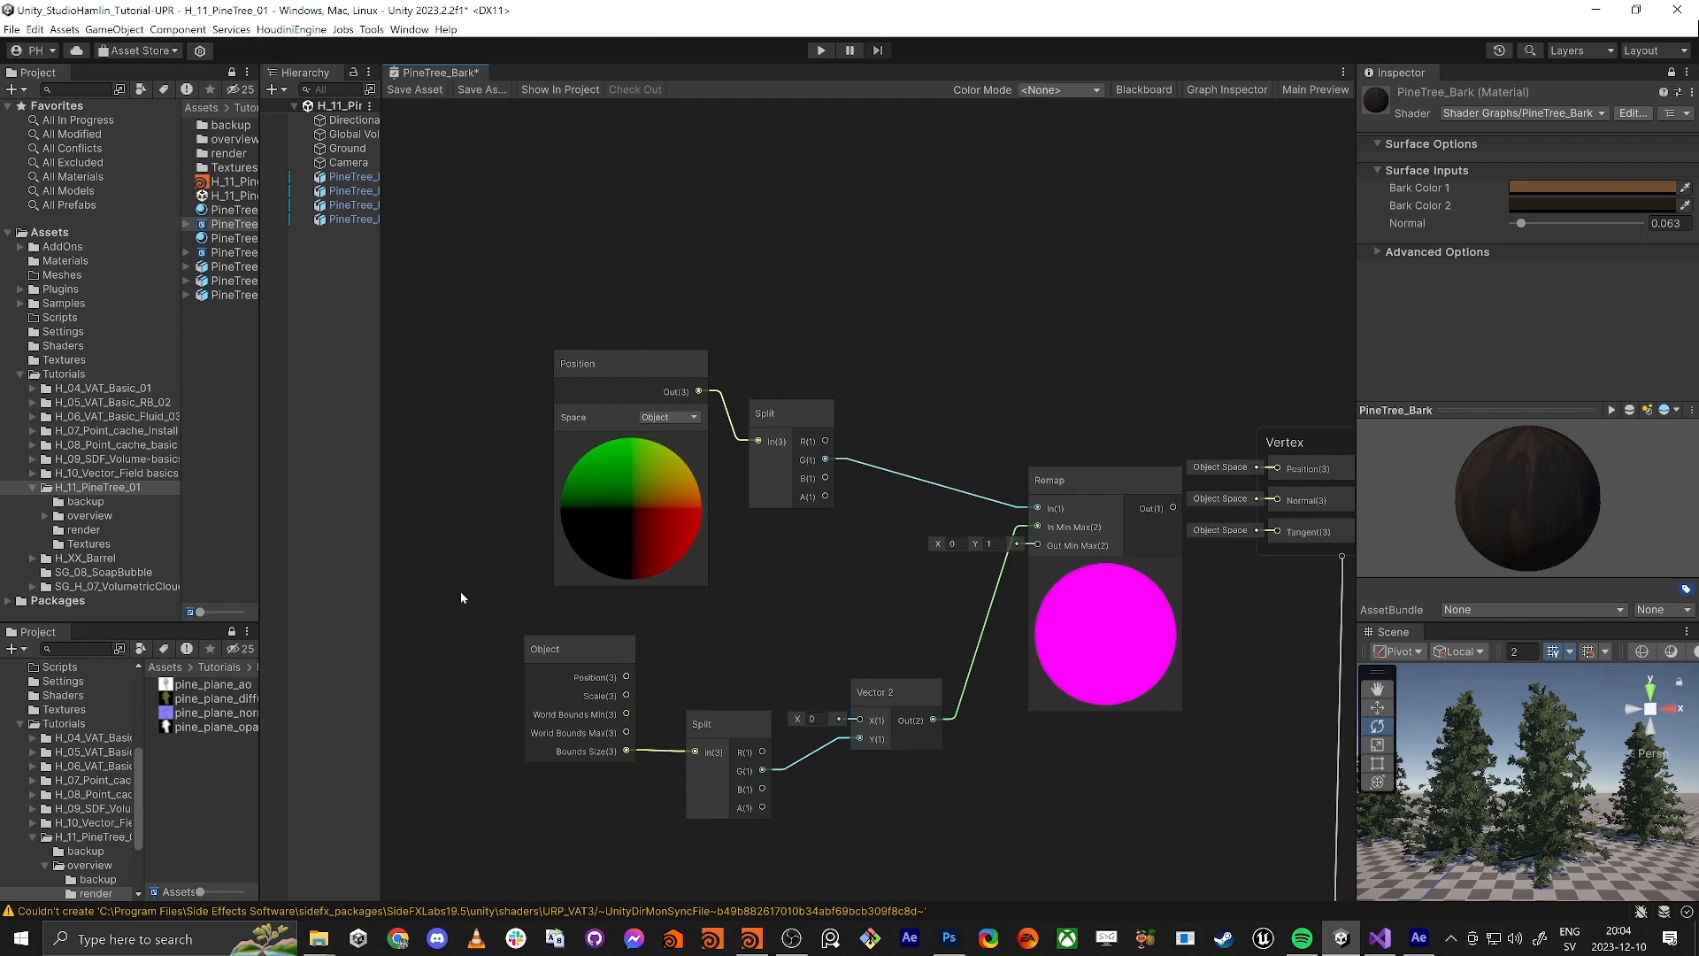
pyautogui.moveTo(460, 591); pyautogui.dragTo(957, 786)
pyautogui.moveTo(876, 690); pyautogui.dragTo(768, 682)
pyautogui.click(1073, 479)
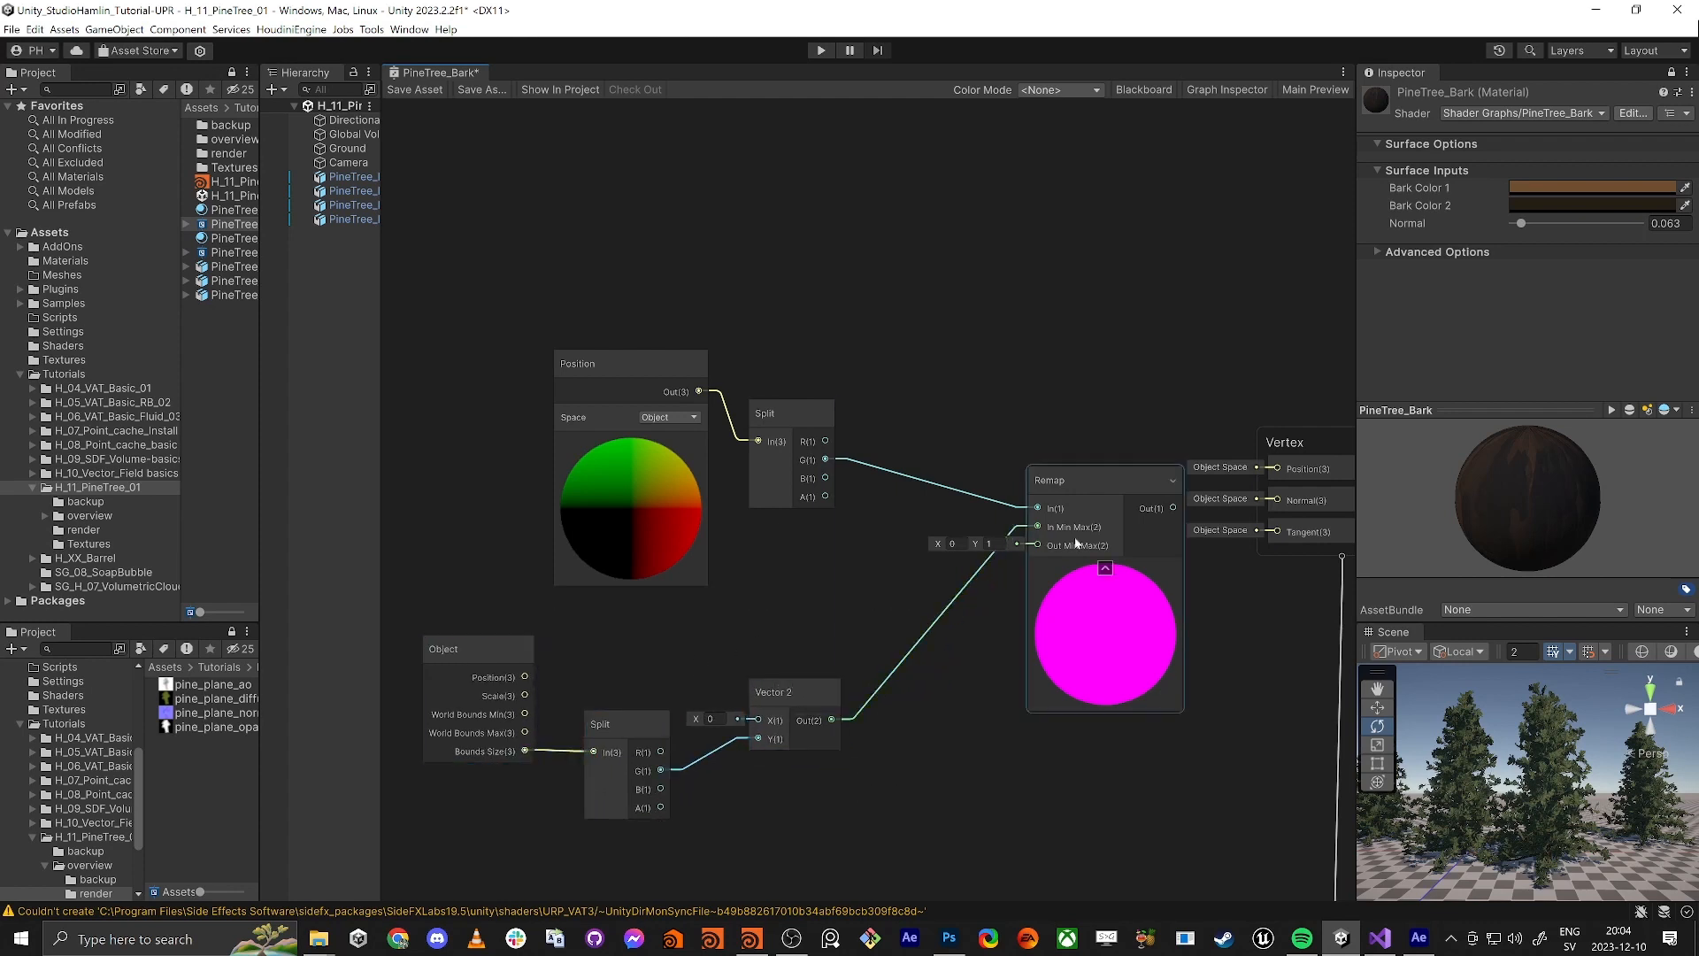
pyautogui.moveTo(1073, 479); pyautogui.dragTo(979, 538)
pyautogui.moveTo(846, 650); pyautogui.dragTo(831, 622, button='middle')
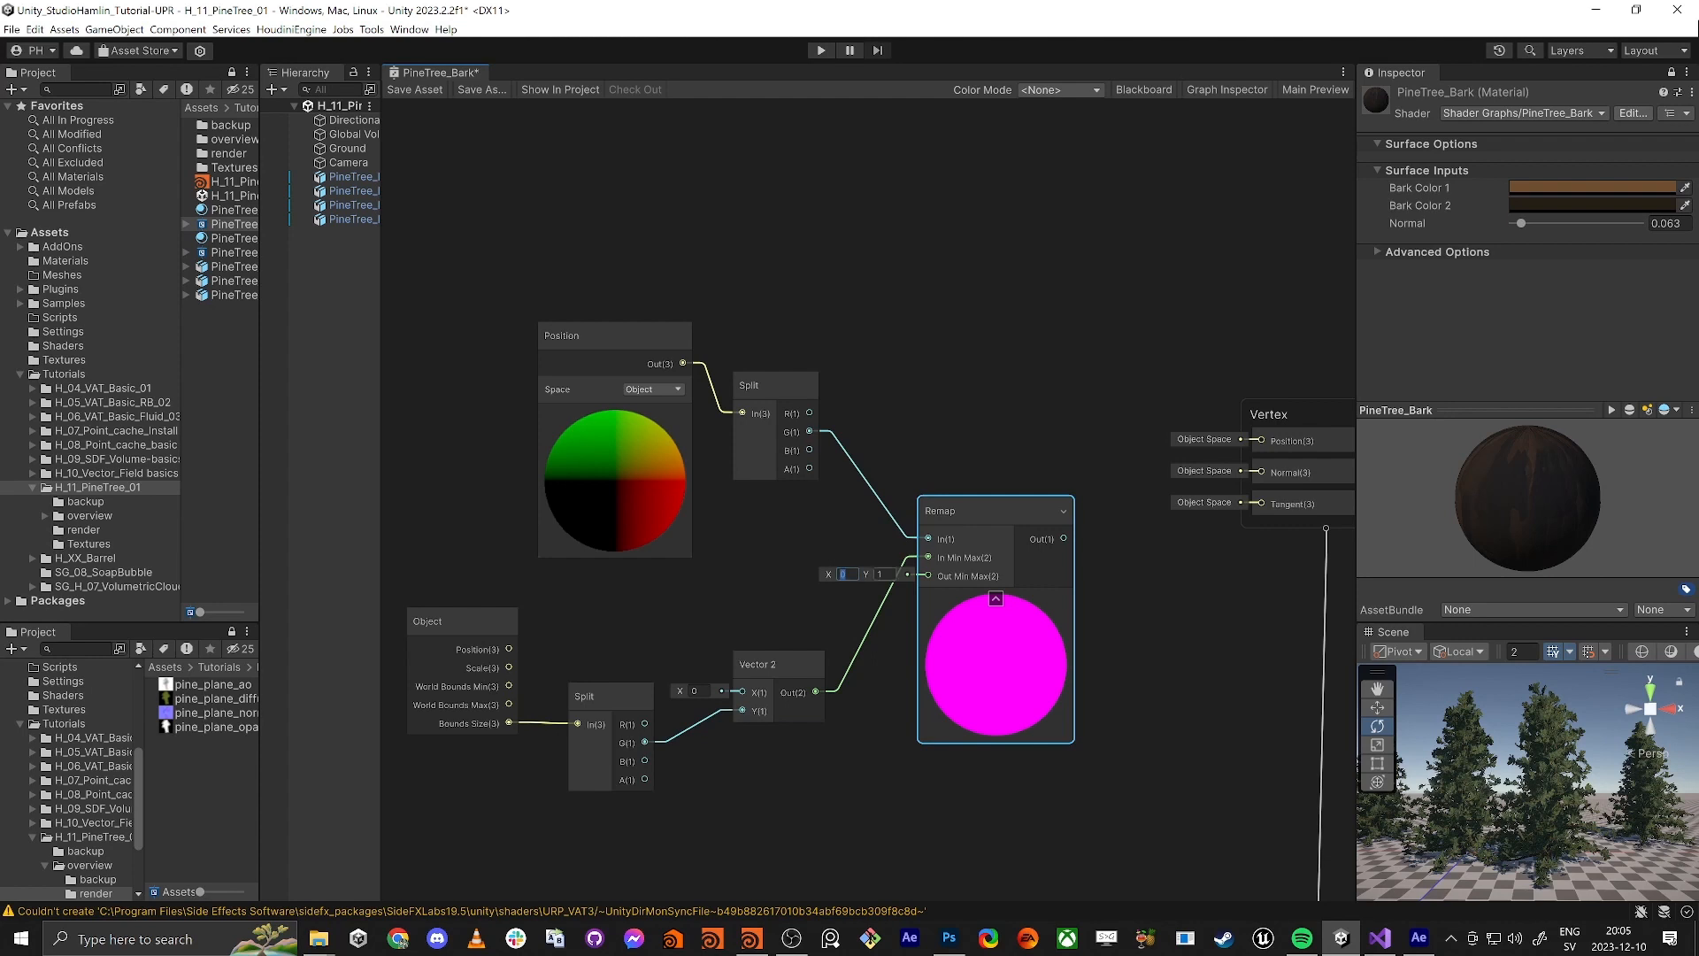
# Connect the new Remap node's output to the Fragment block's Base Color and save the shader graph
pyautogui.moveTo(1188, 570); pyautogui.dragTo(1023, 566, button='middle')
pyautogui.scroll(-1, 978, 632)
pyautogui.moveTo(984, 628); pyautogui.dragTo(995, 525, button='middle')
pyautogui.scroll(-3, 1002, 524)
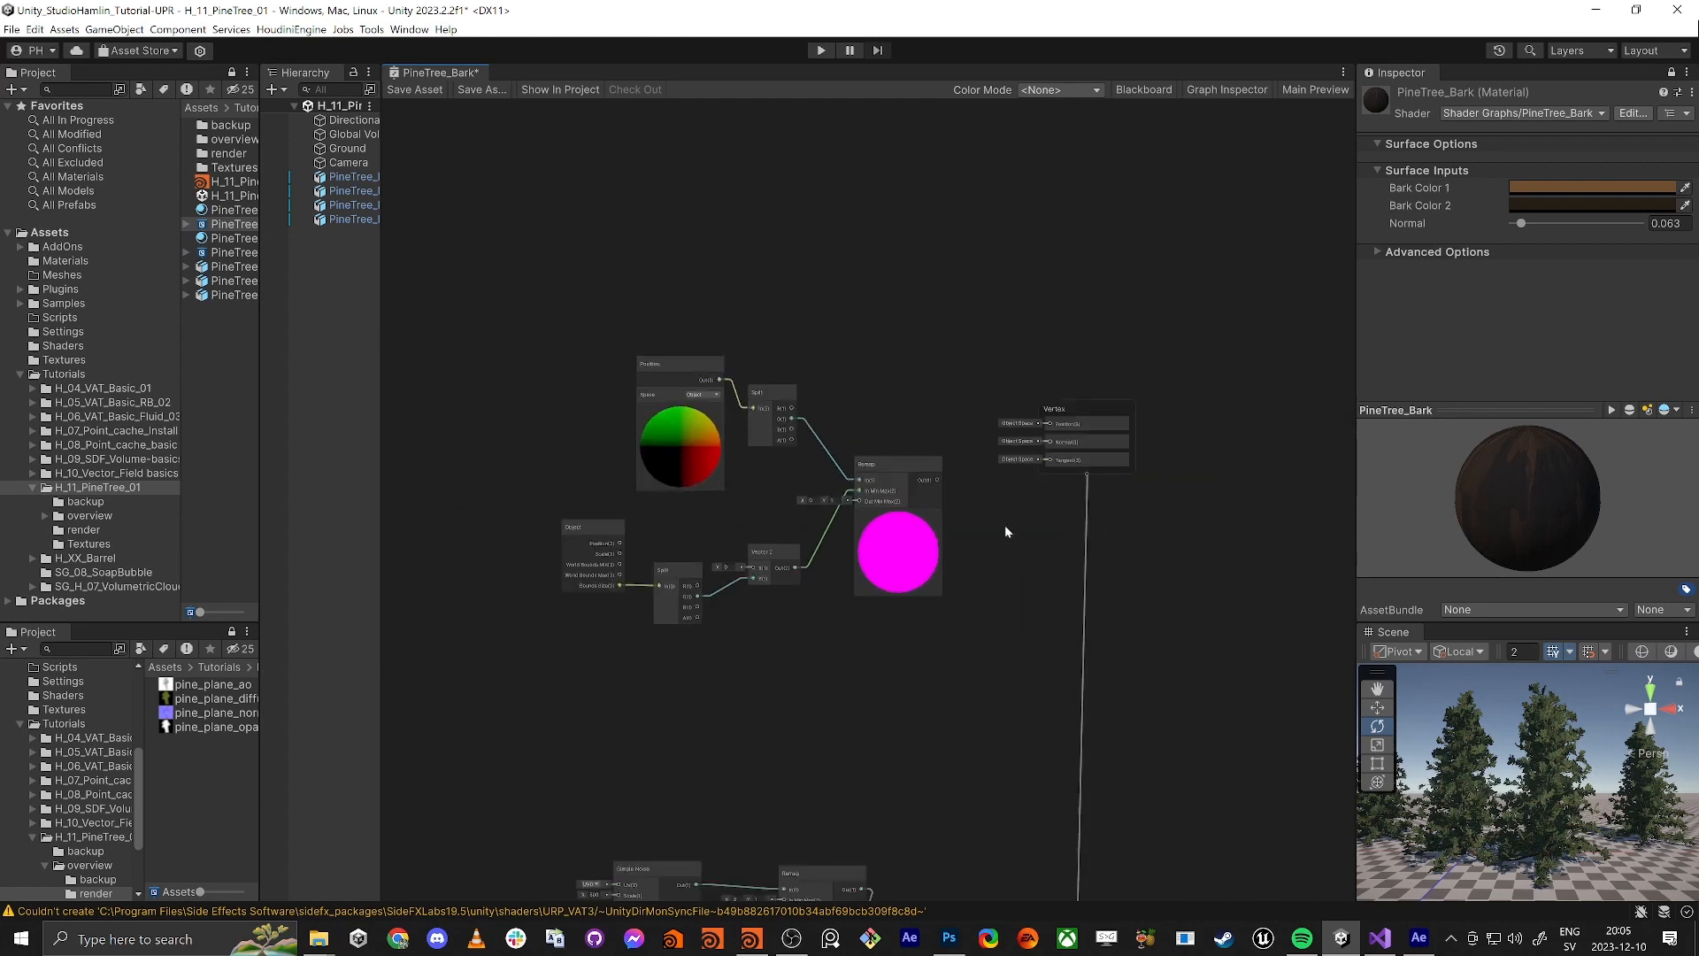
pyautogui.moveTo(1015, 604); pyautogui.dragTo(980, 434, button='middle')
pyautogui.scroll(1, 980, 433)
pyautogui.moveTo(943, 512); pyautogui.dragTo(952, 372, button='middle')
pyautogui.scroll(-3, 951, 372)
pyautogui.scroll(1, 979, 668)
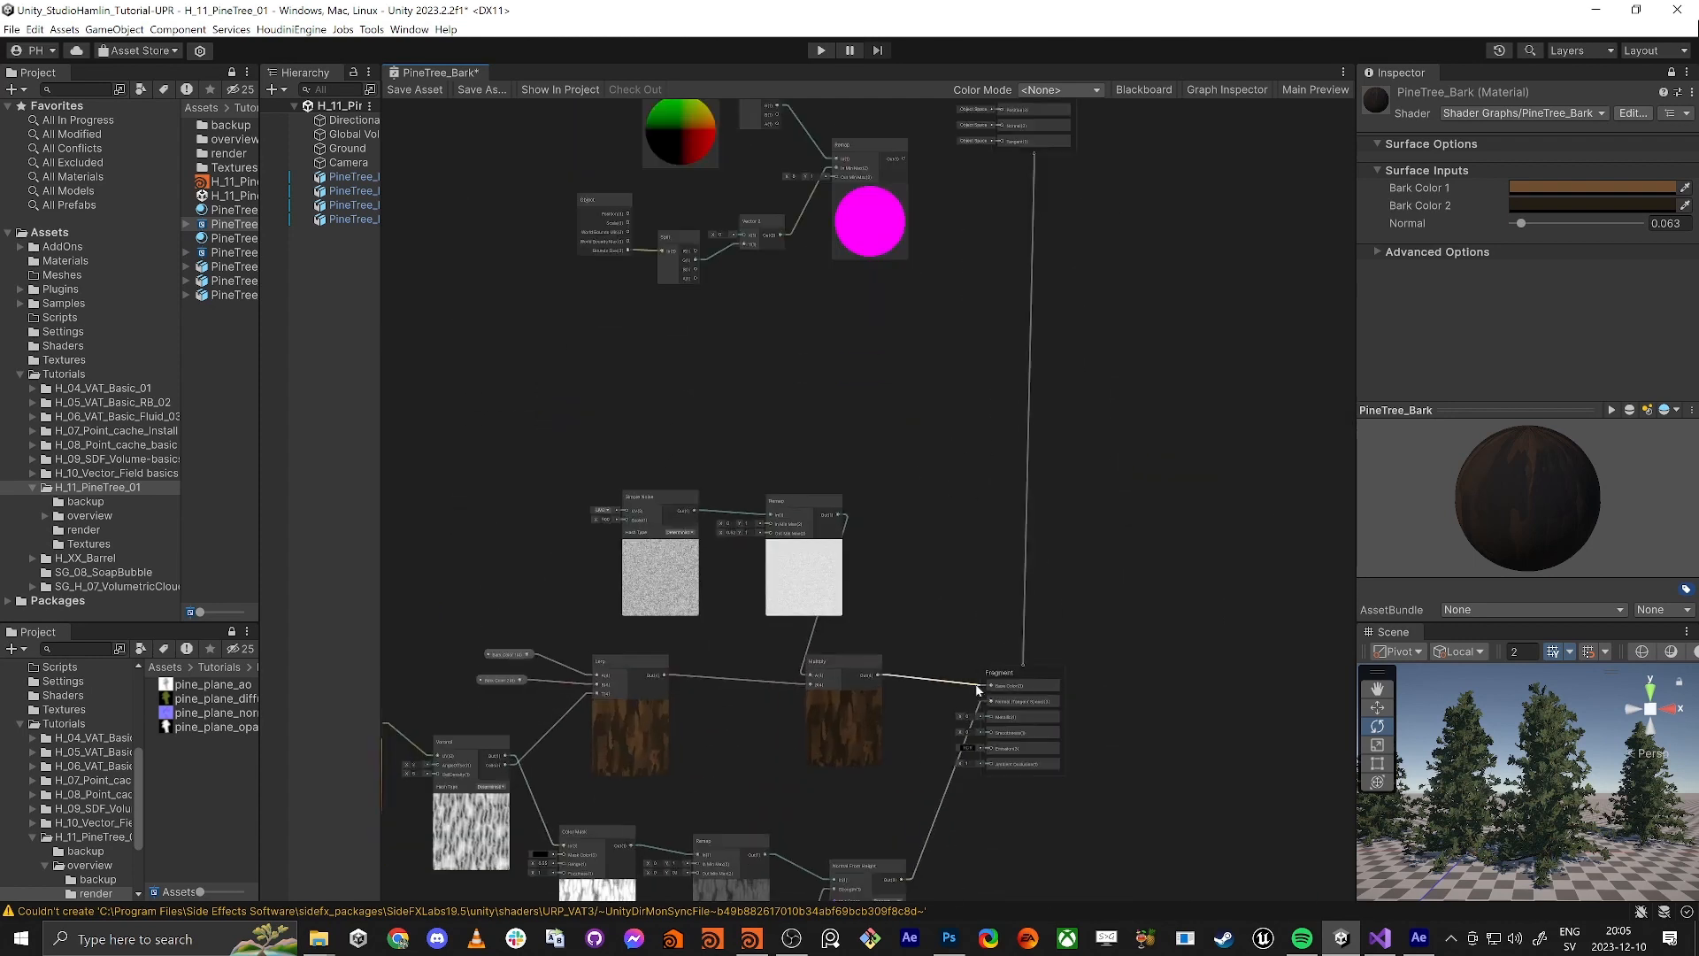
pyautogui.moveTo(988, 687); pyautogui.dragTo(904, 232)
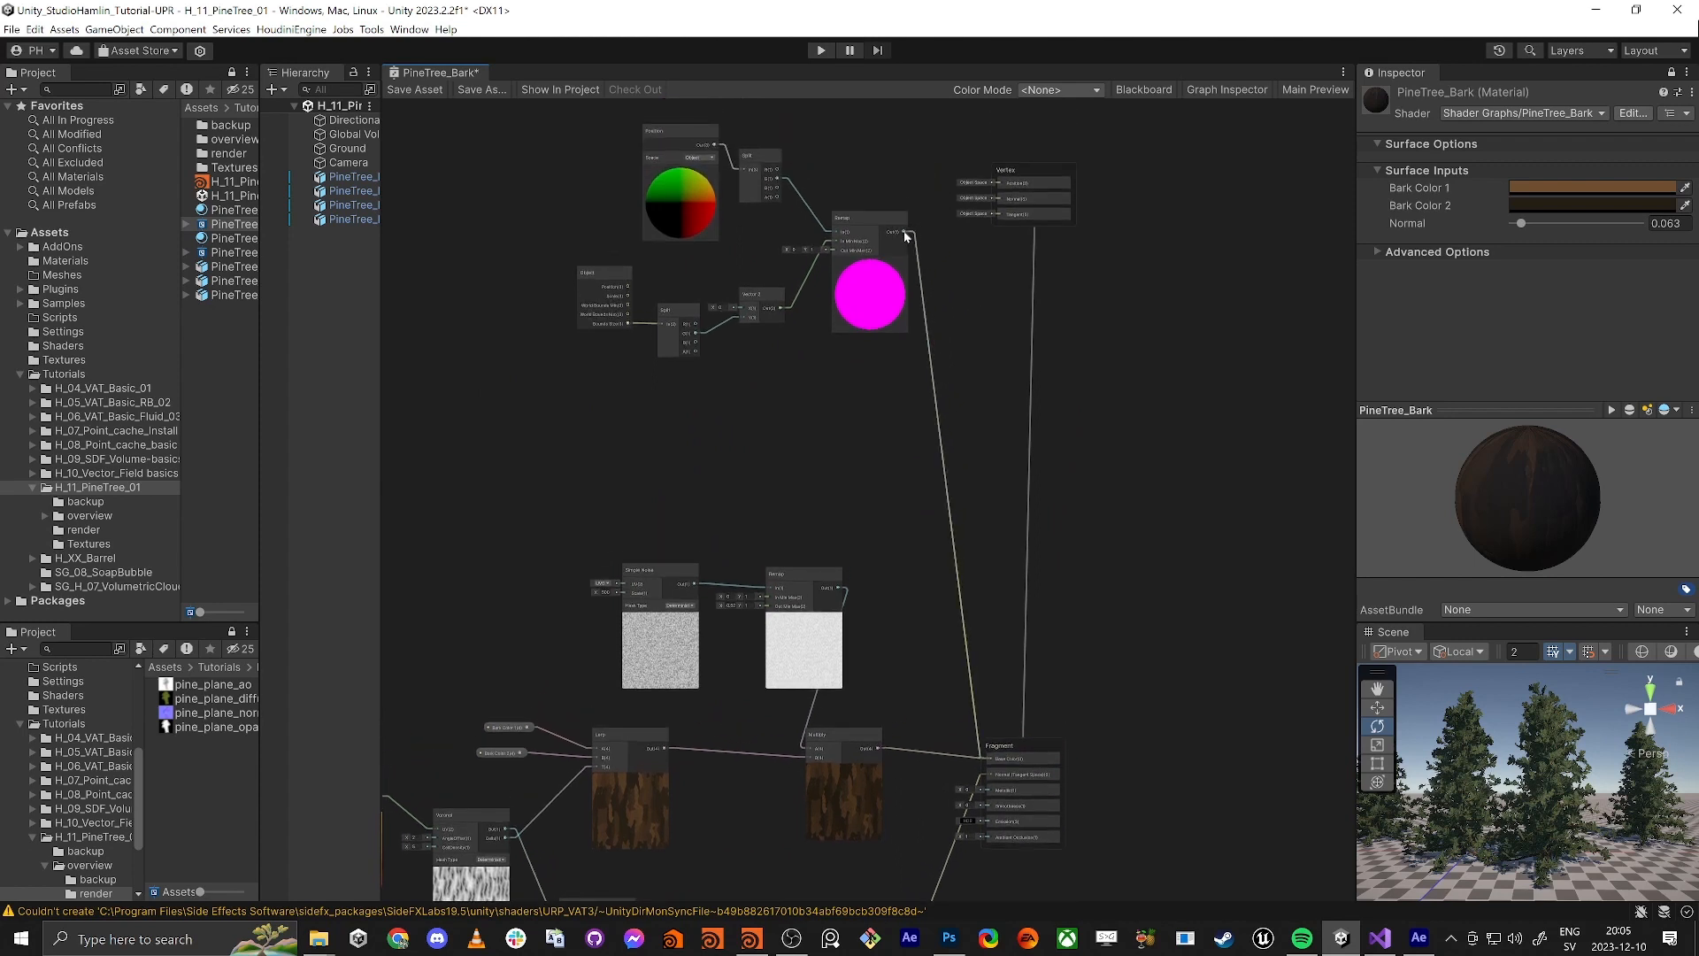
pyautogui.click(412, 92)
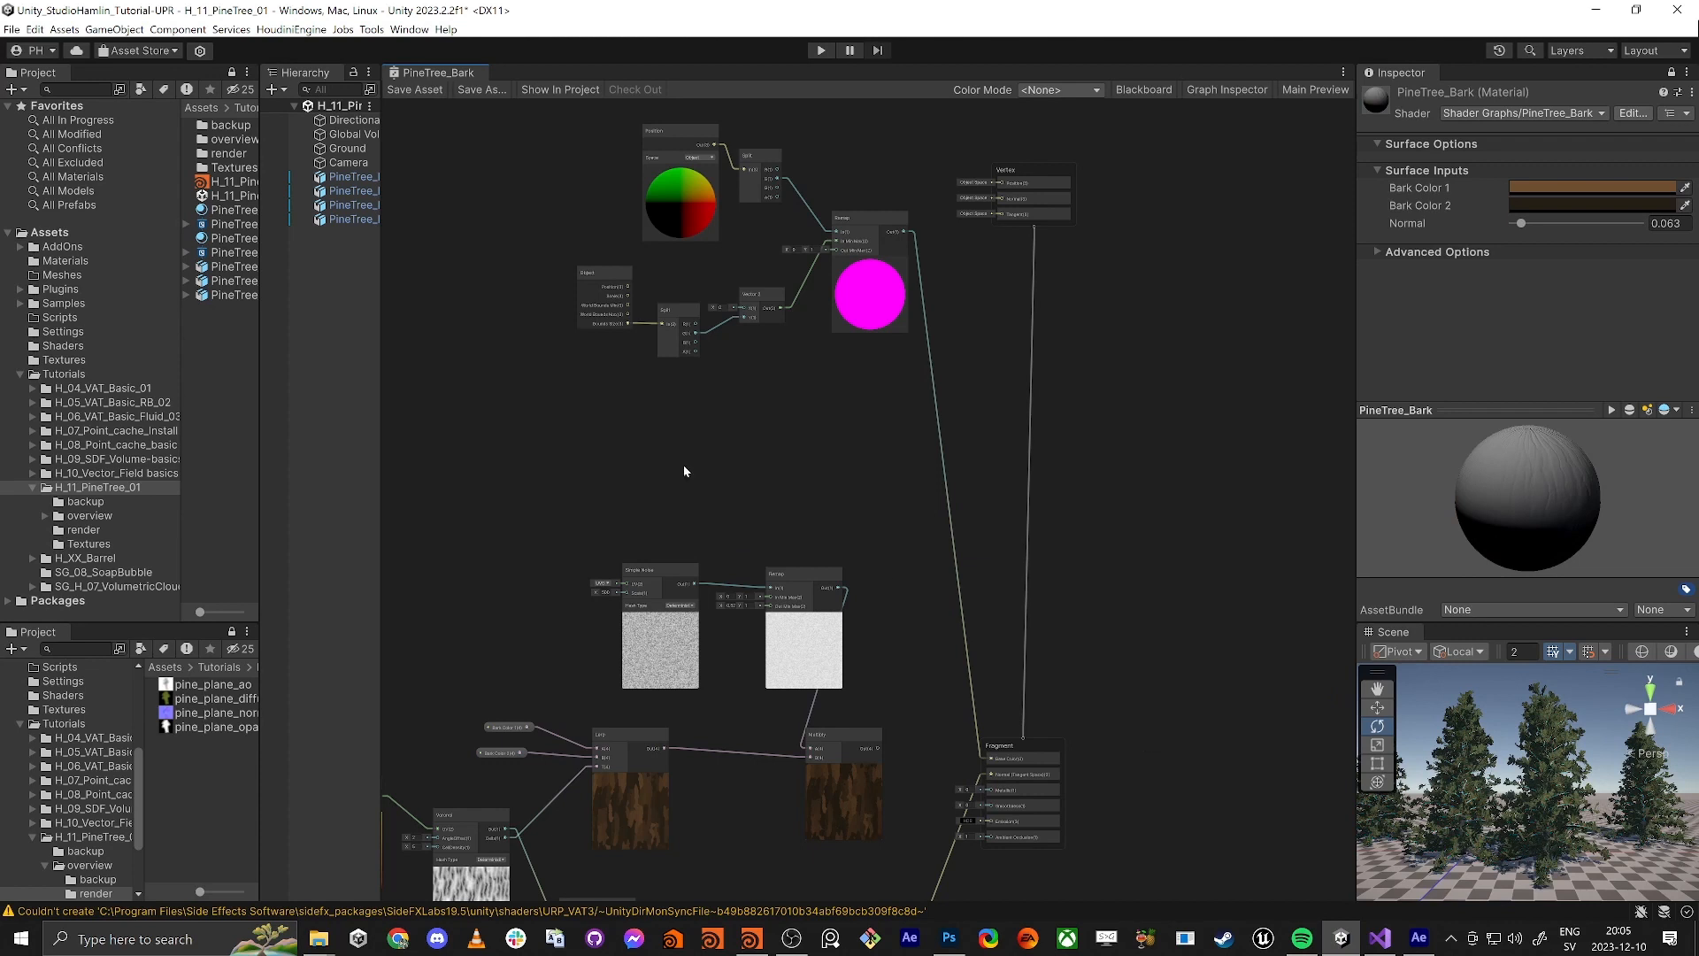
# Widen the project asset list, apply PineTree_Bark to the middle pine tree in the scene, and inspect the tree's shading
pyautogui.moveTo(263, 265); pyautogui.dragTo(303, 271)
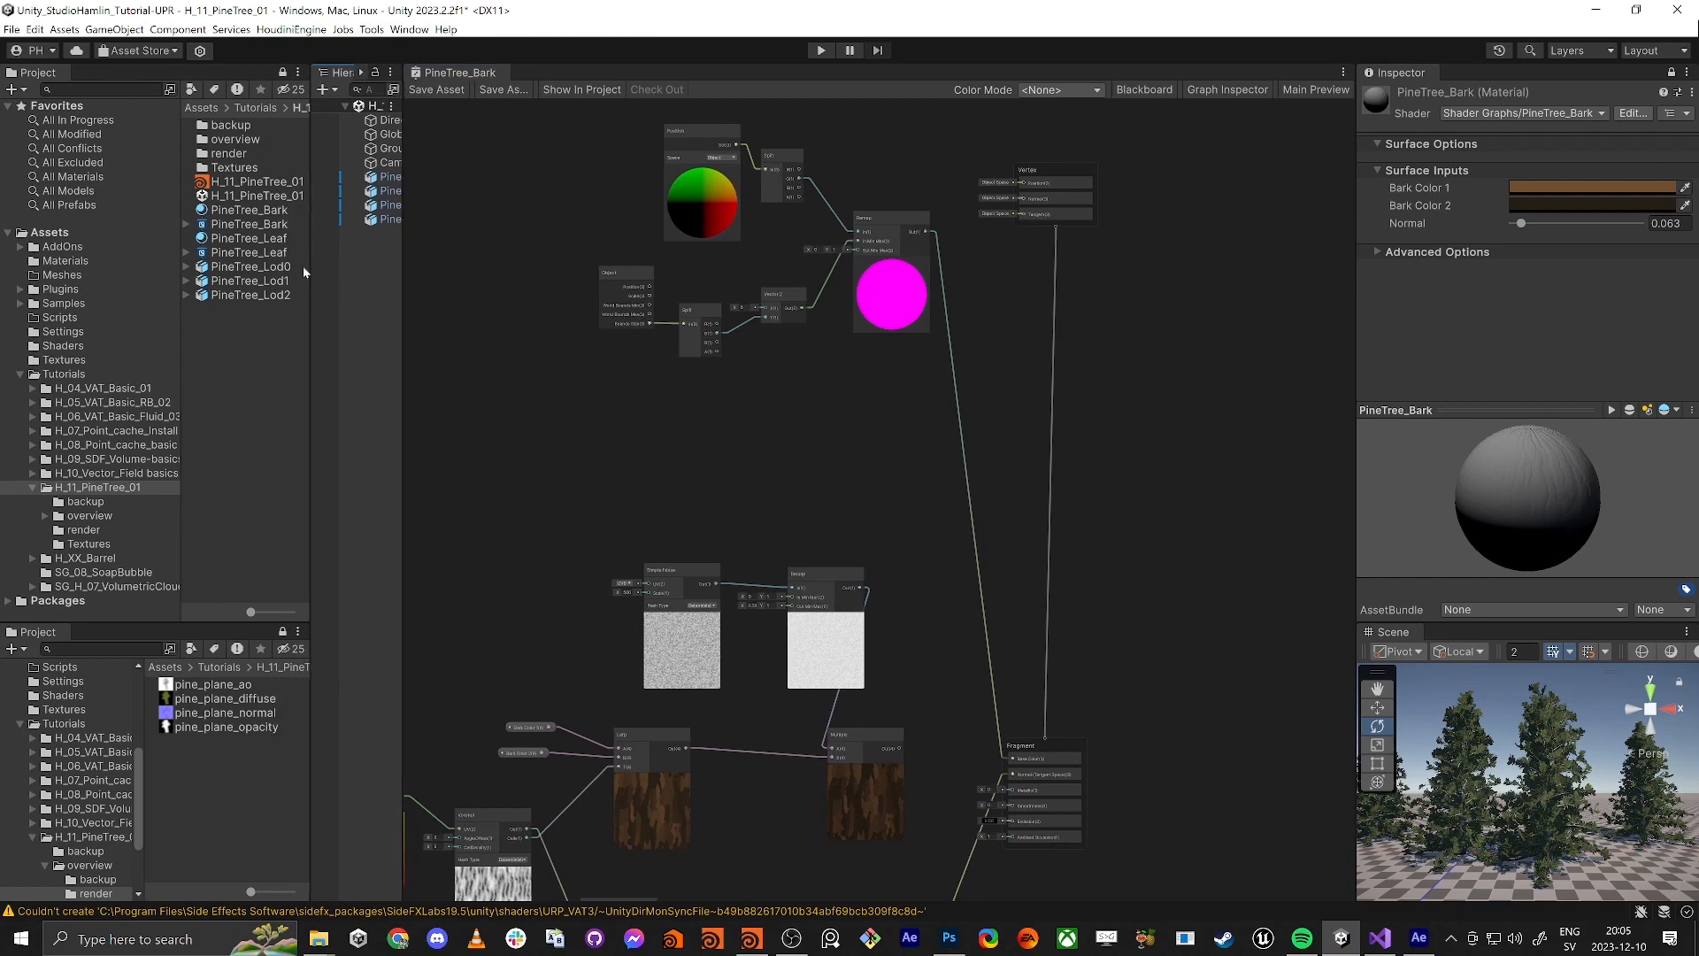
pyautogui.moveTo(239, 224); pyautogui.dragTo(1578, 777)
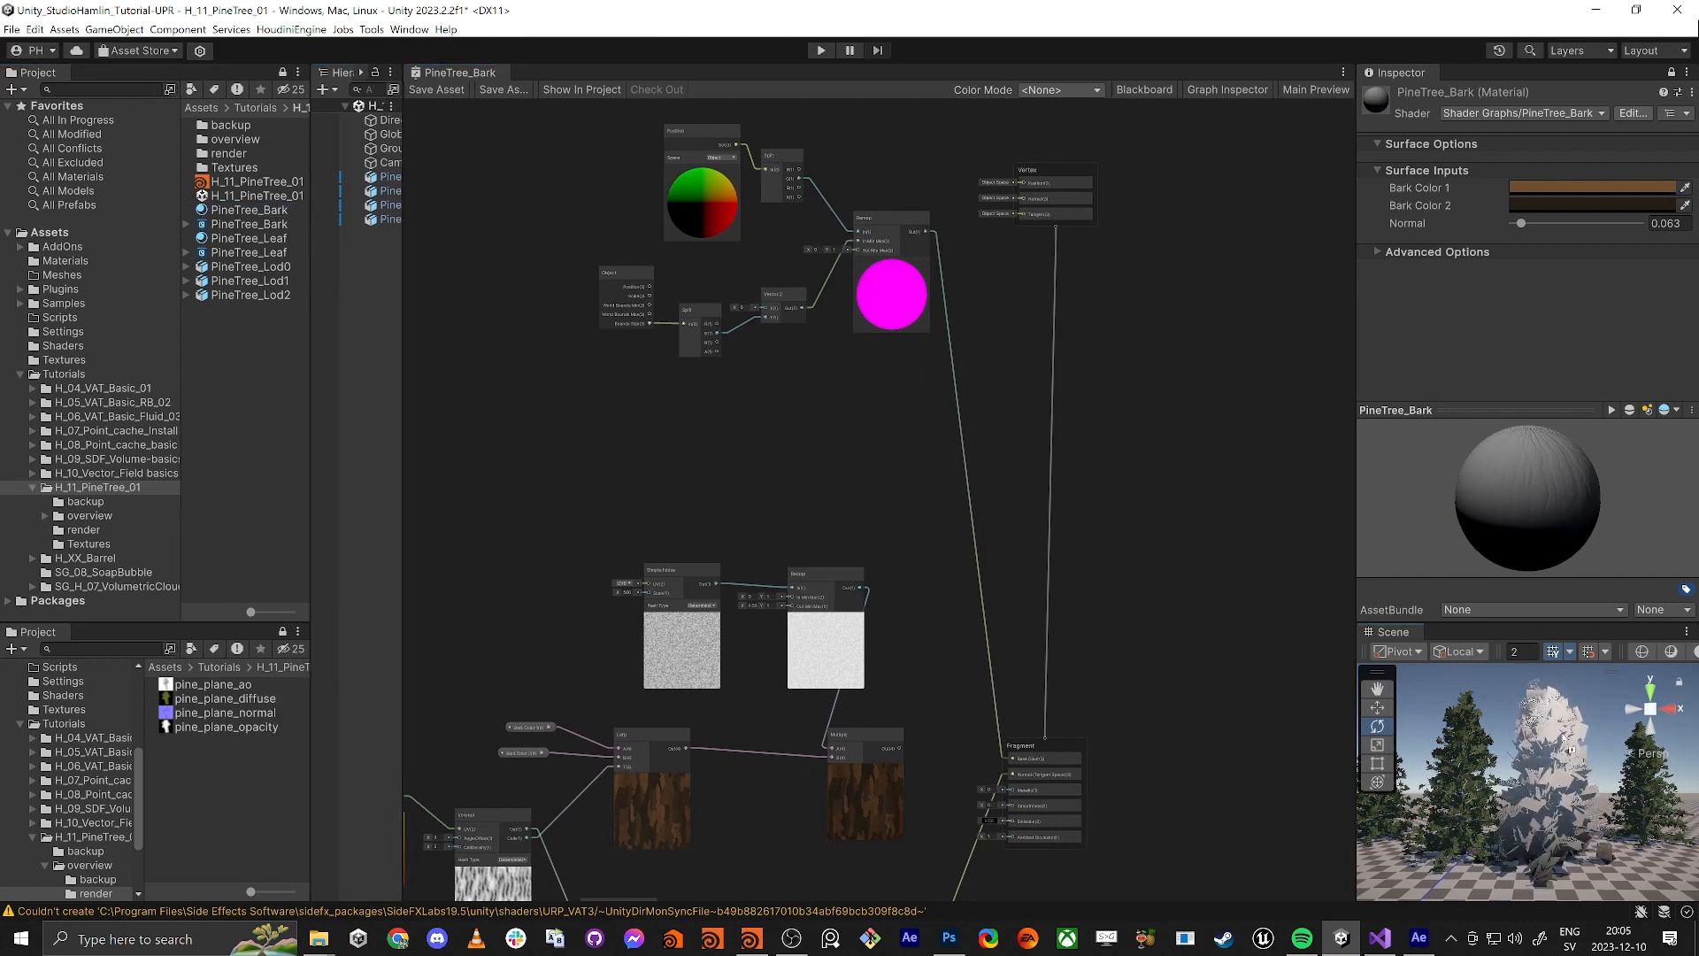
pyautogui.moveTo(1553, 806); pyautogui.dragTo(1505, 795, button='right')
pyautogui.press('w')
pyautogui.moveTo(1268, 794); pyautogui.dragTo(1291, 647, button='middle')
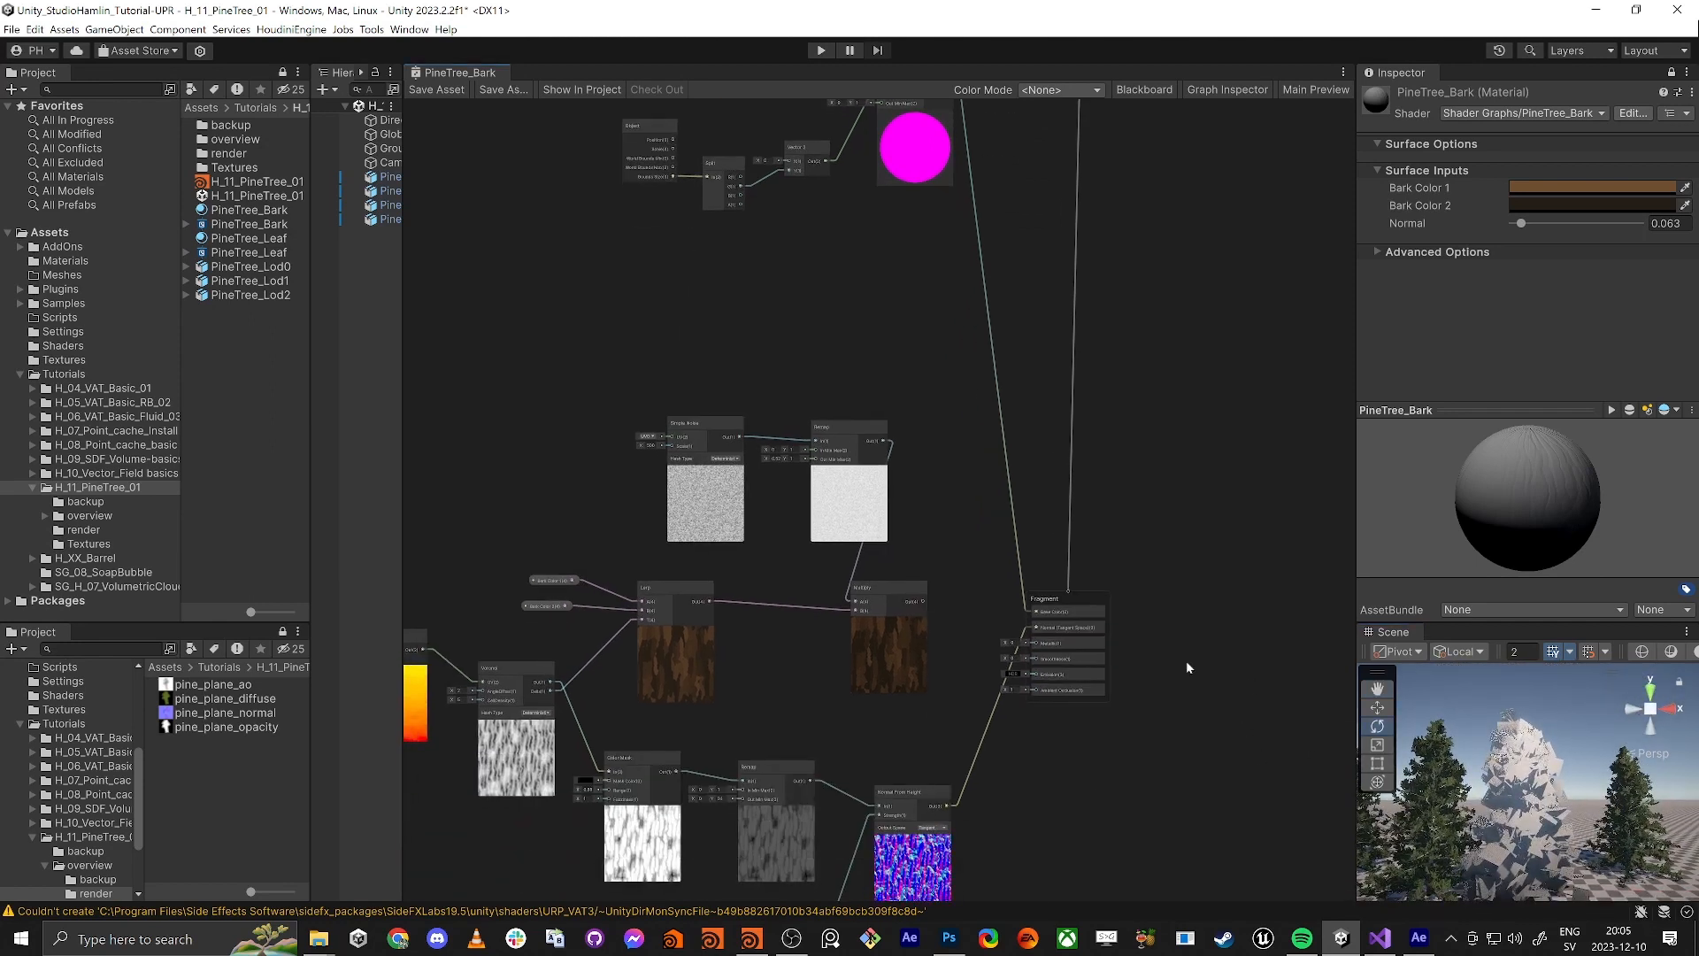
pyautogui.moveTo(1519, 801); pyautogui.dragTo(1519, 807, button='right')
pyautogui.press('w')
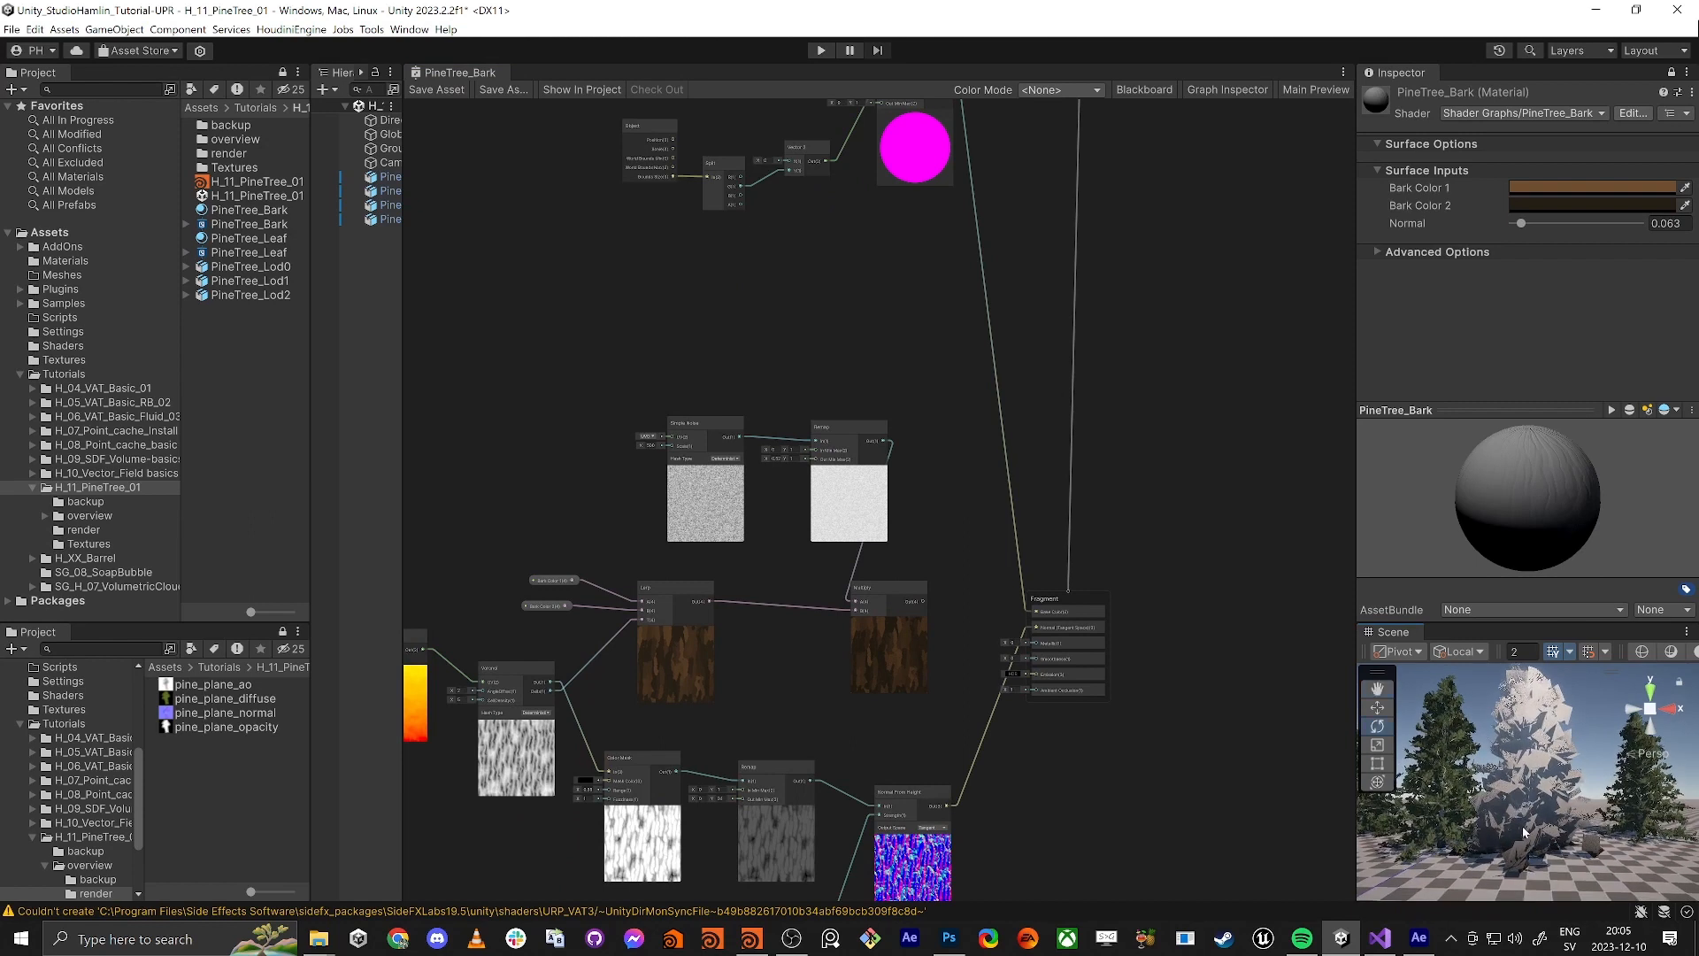
pyautogui.moveTo(1535, 761)
pyautogui.mouseDown(button='right')
pyautogui.moveTo(1527, 819)
pyautogui.moveTo(1515, 782)
pyautogui.mouseUp(button='right')
# Test a fixed Y value of 10 on the Vector 2 node in the saved graph and restore its link from the Split's G output
pyautogui.moveTo(822, 390); pyautogui.dragTo(883, 659, button='middle')
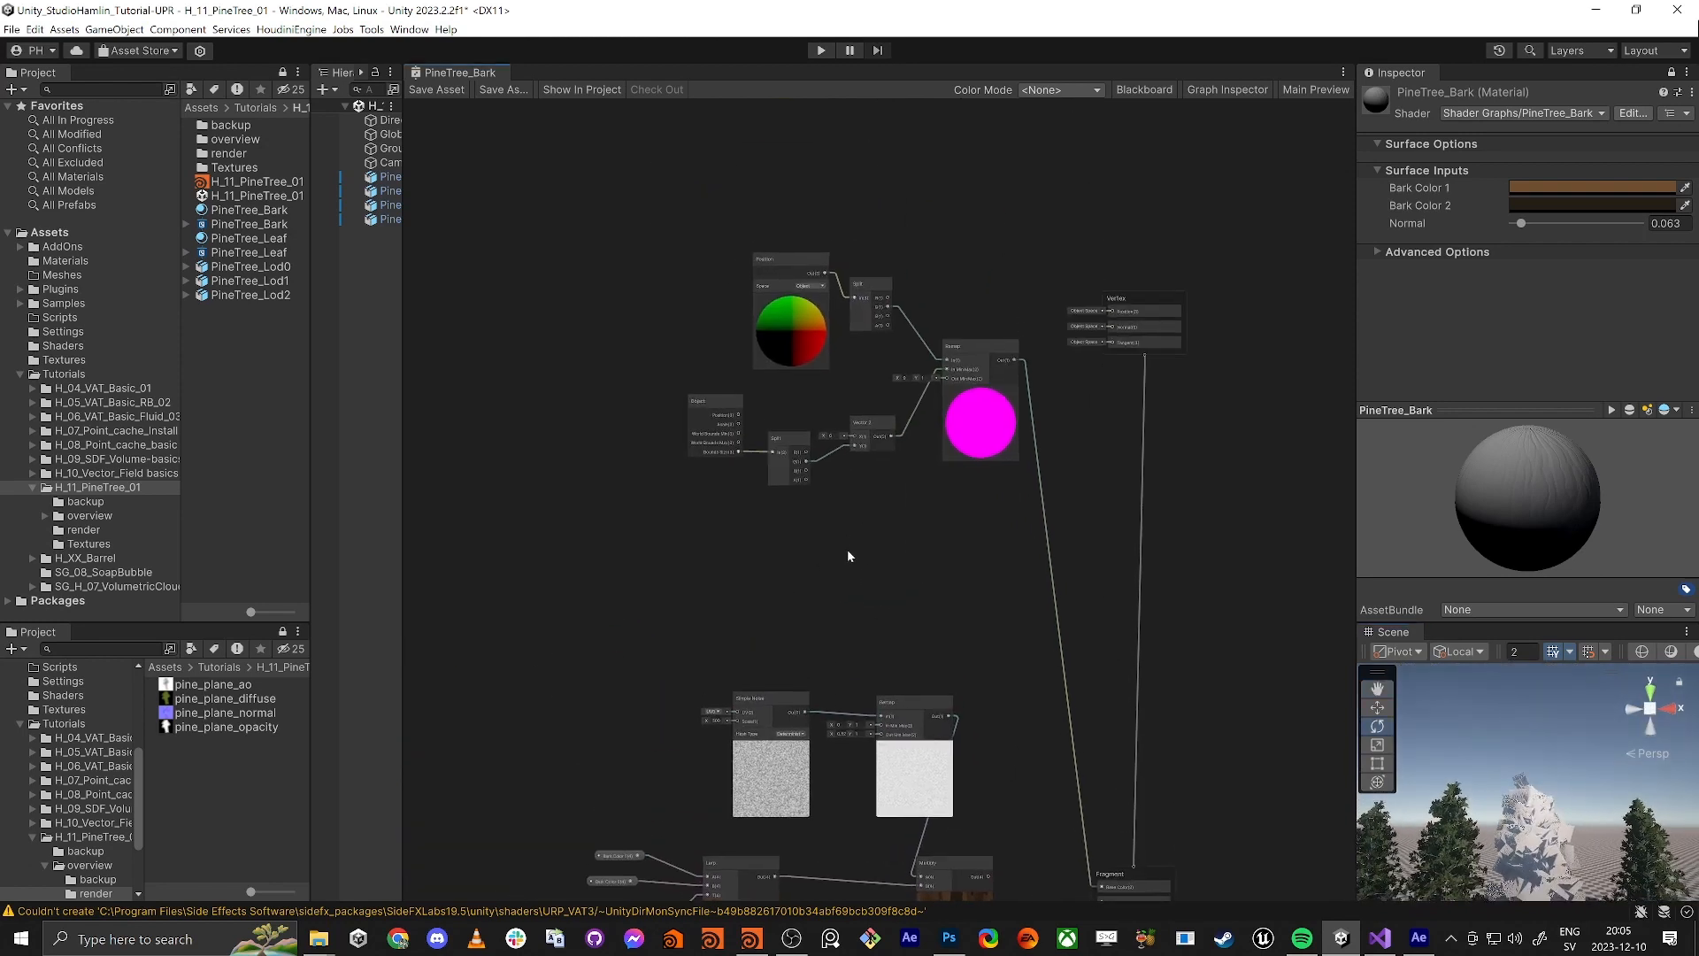
pyautogui.scroll(6, 804, 465)
pyautogui.moveTo(819, 480); pyautogui.dragTo(818, 518, button='middle')
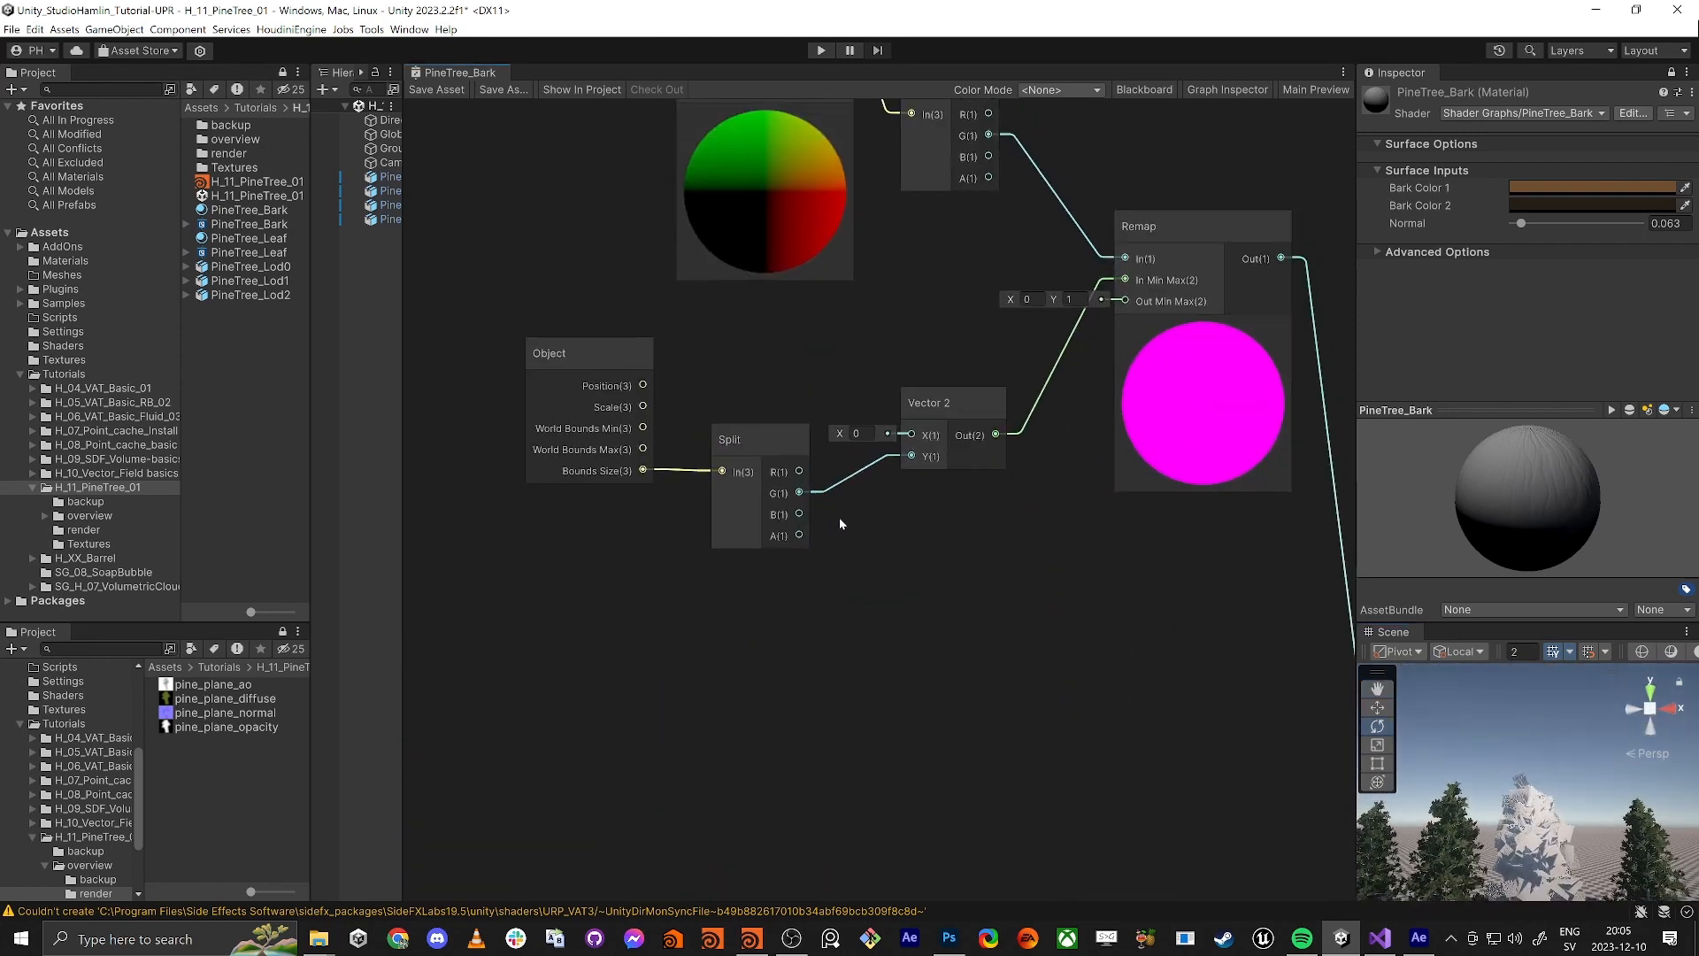
pyautogui.press('Delete')
pyautogui.click(857, 454)
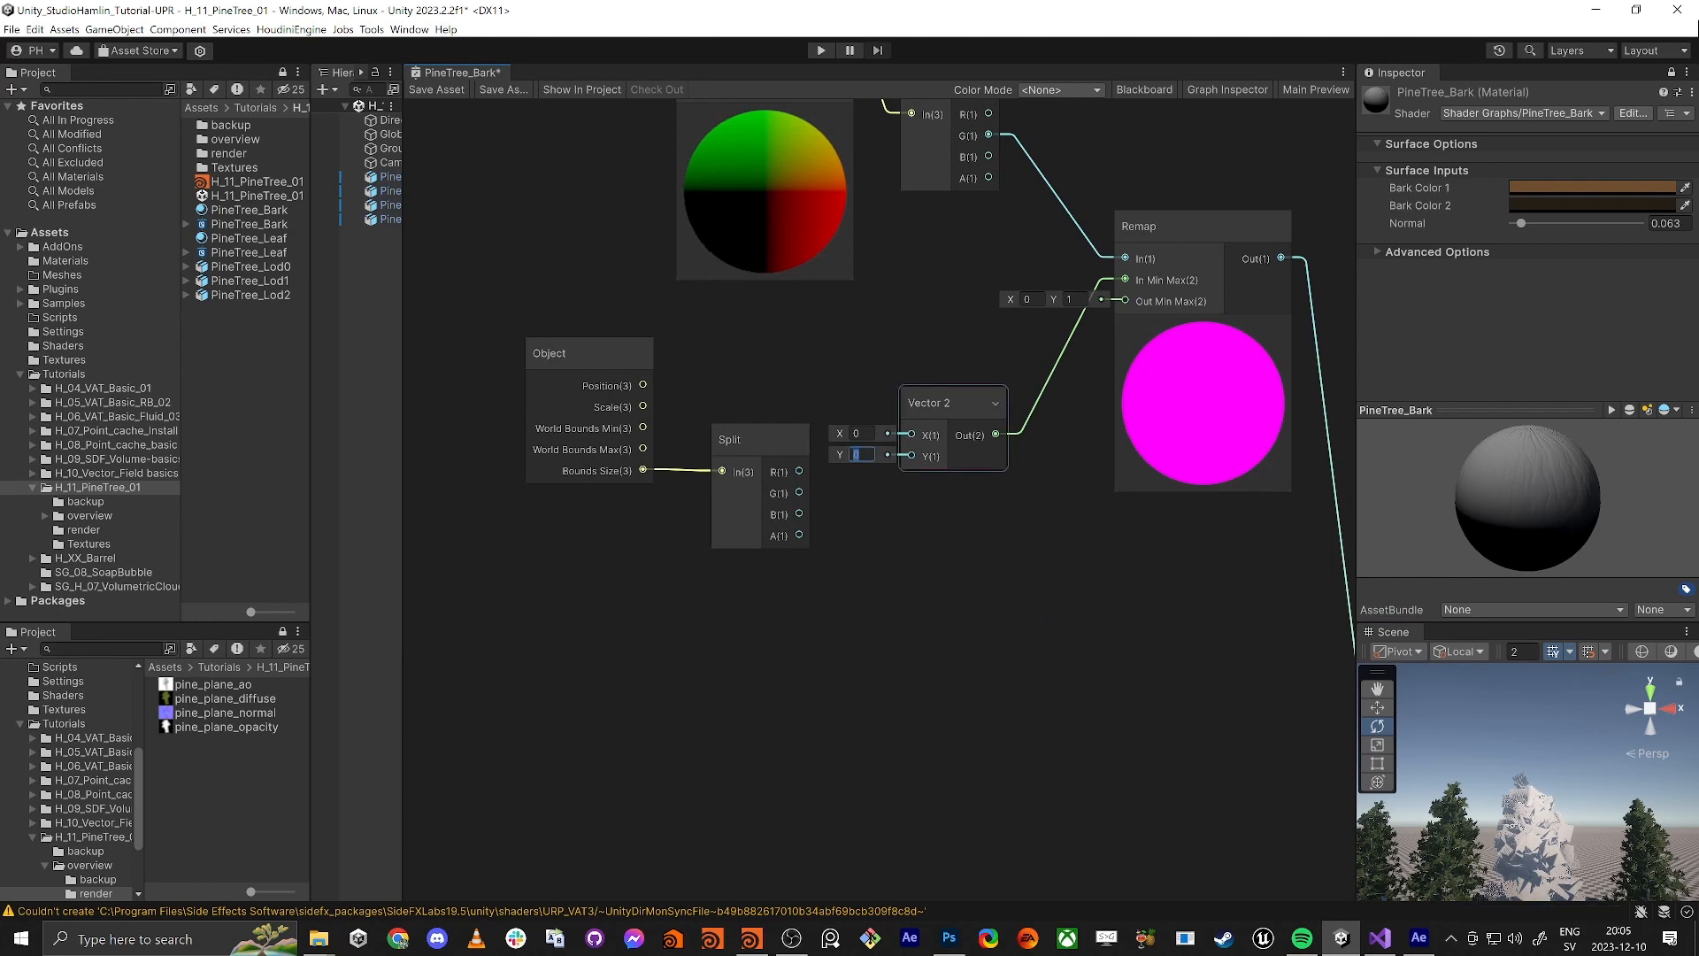
pyautogui.write('10')
pyautogui.click(810, 374)
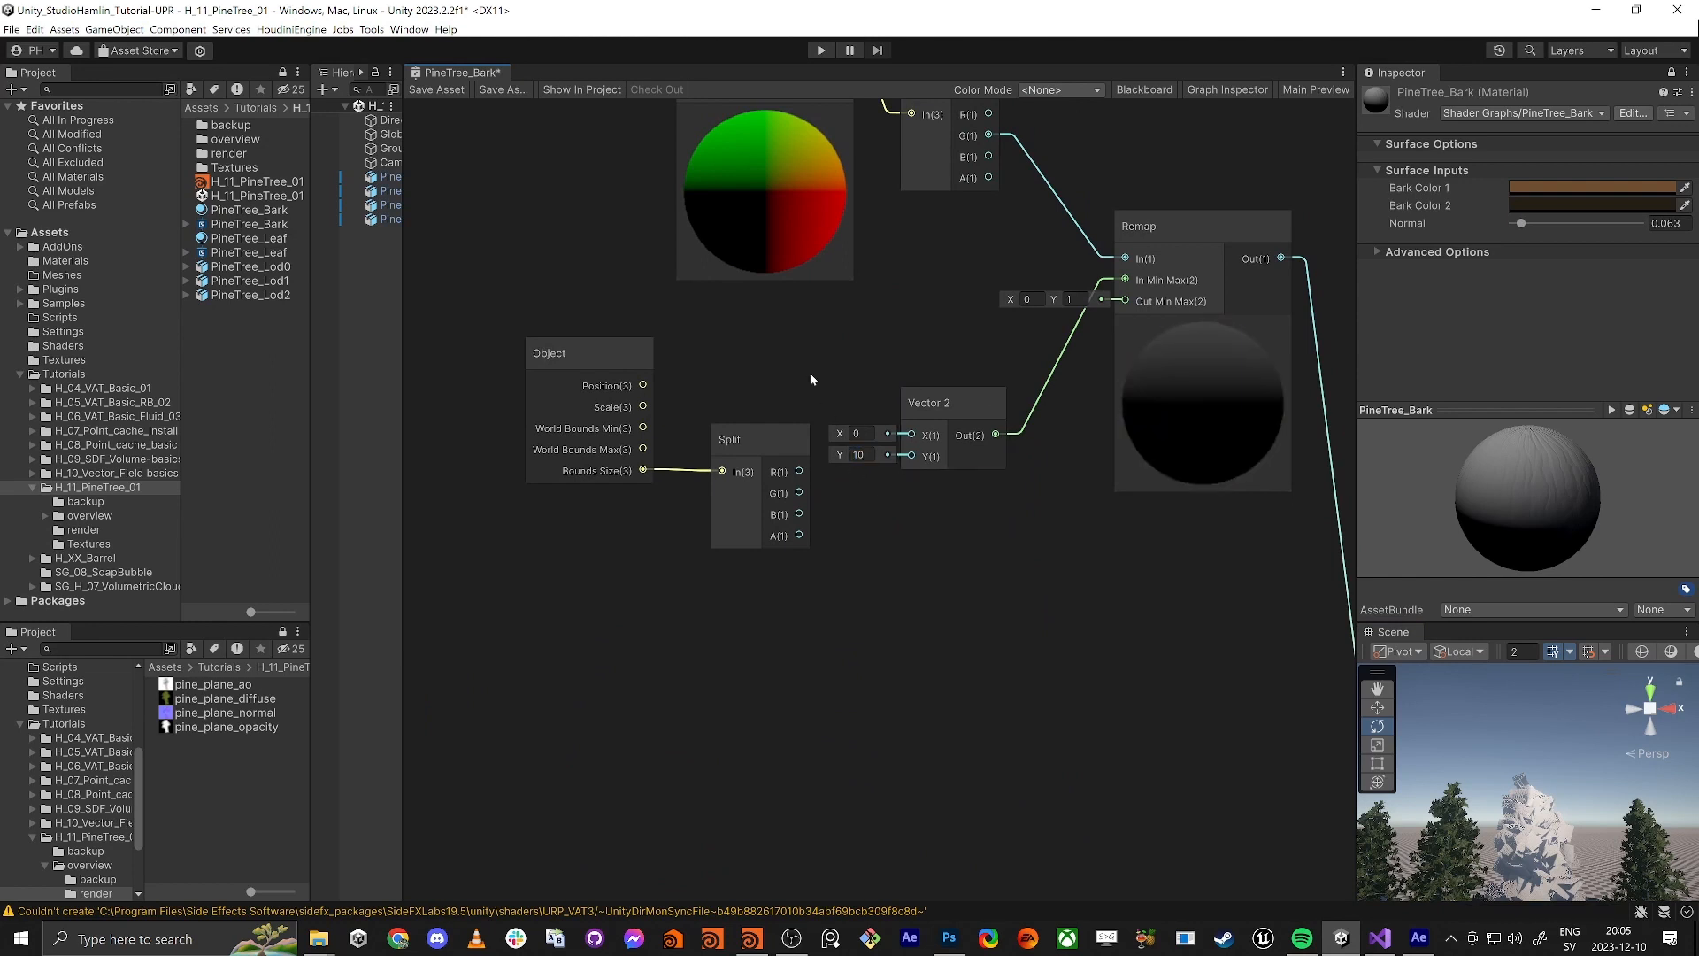
pyautogui.click(437, 89)
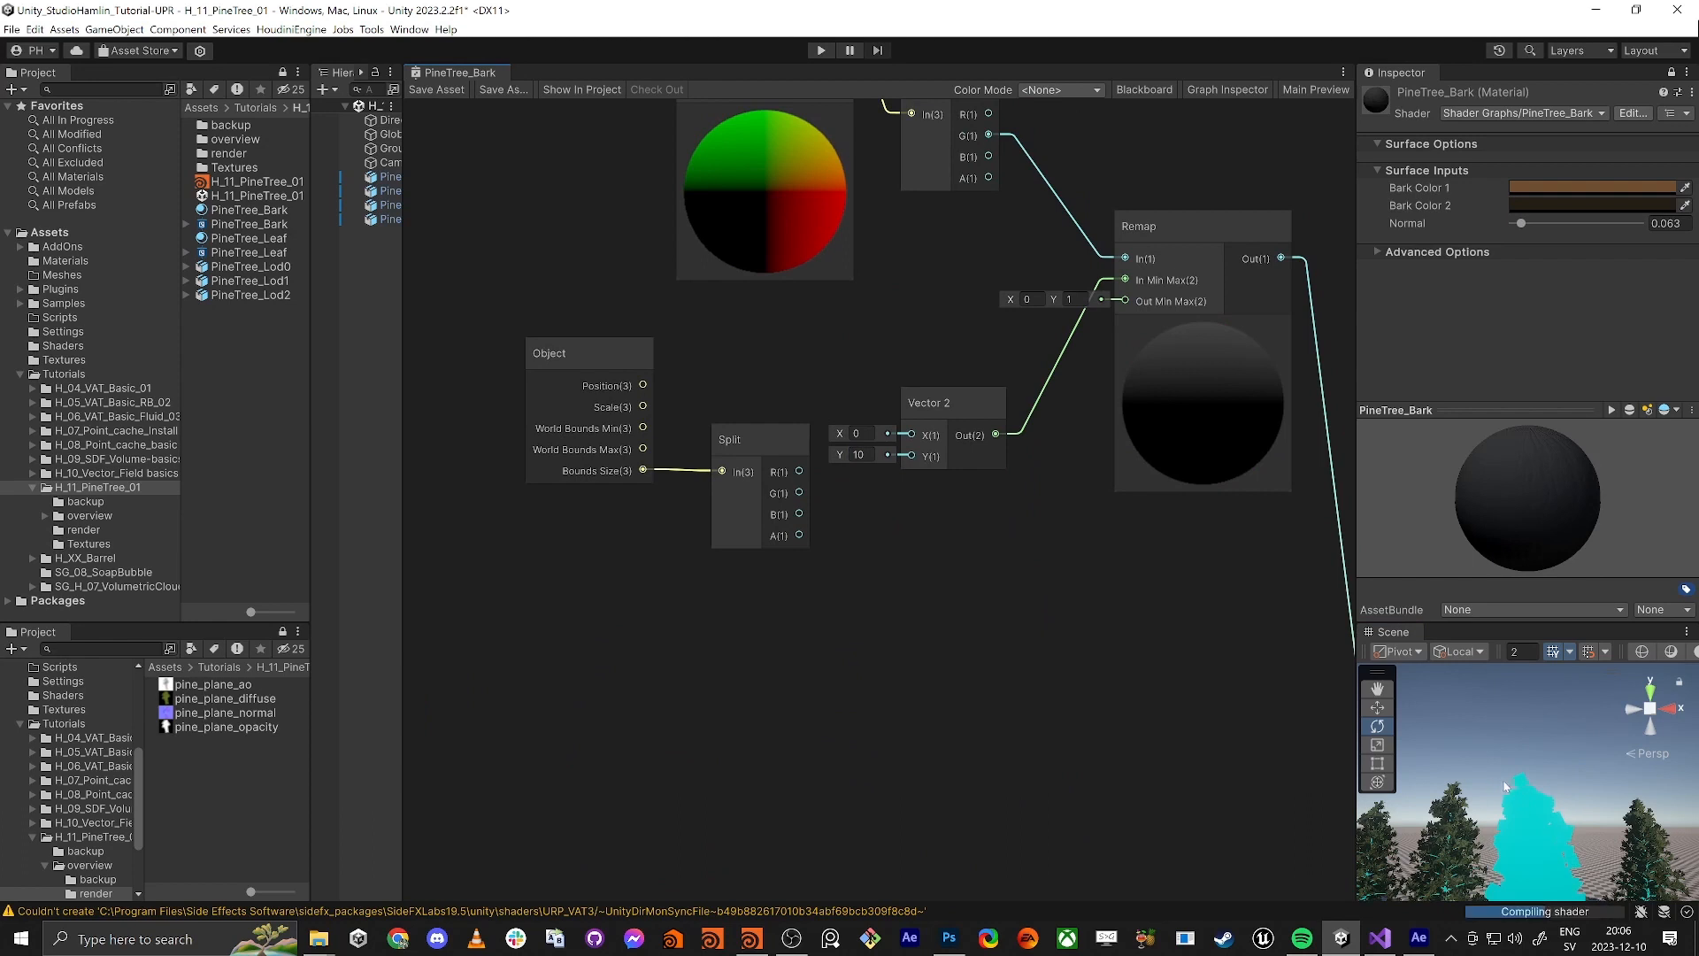
pyautogui.keyDown('alt'); pyautogui.moveTo(1521, 794); pyautogui.dragTo(1519, 835); pyautogui.keyUp('alt')
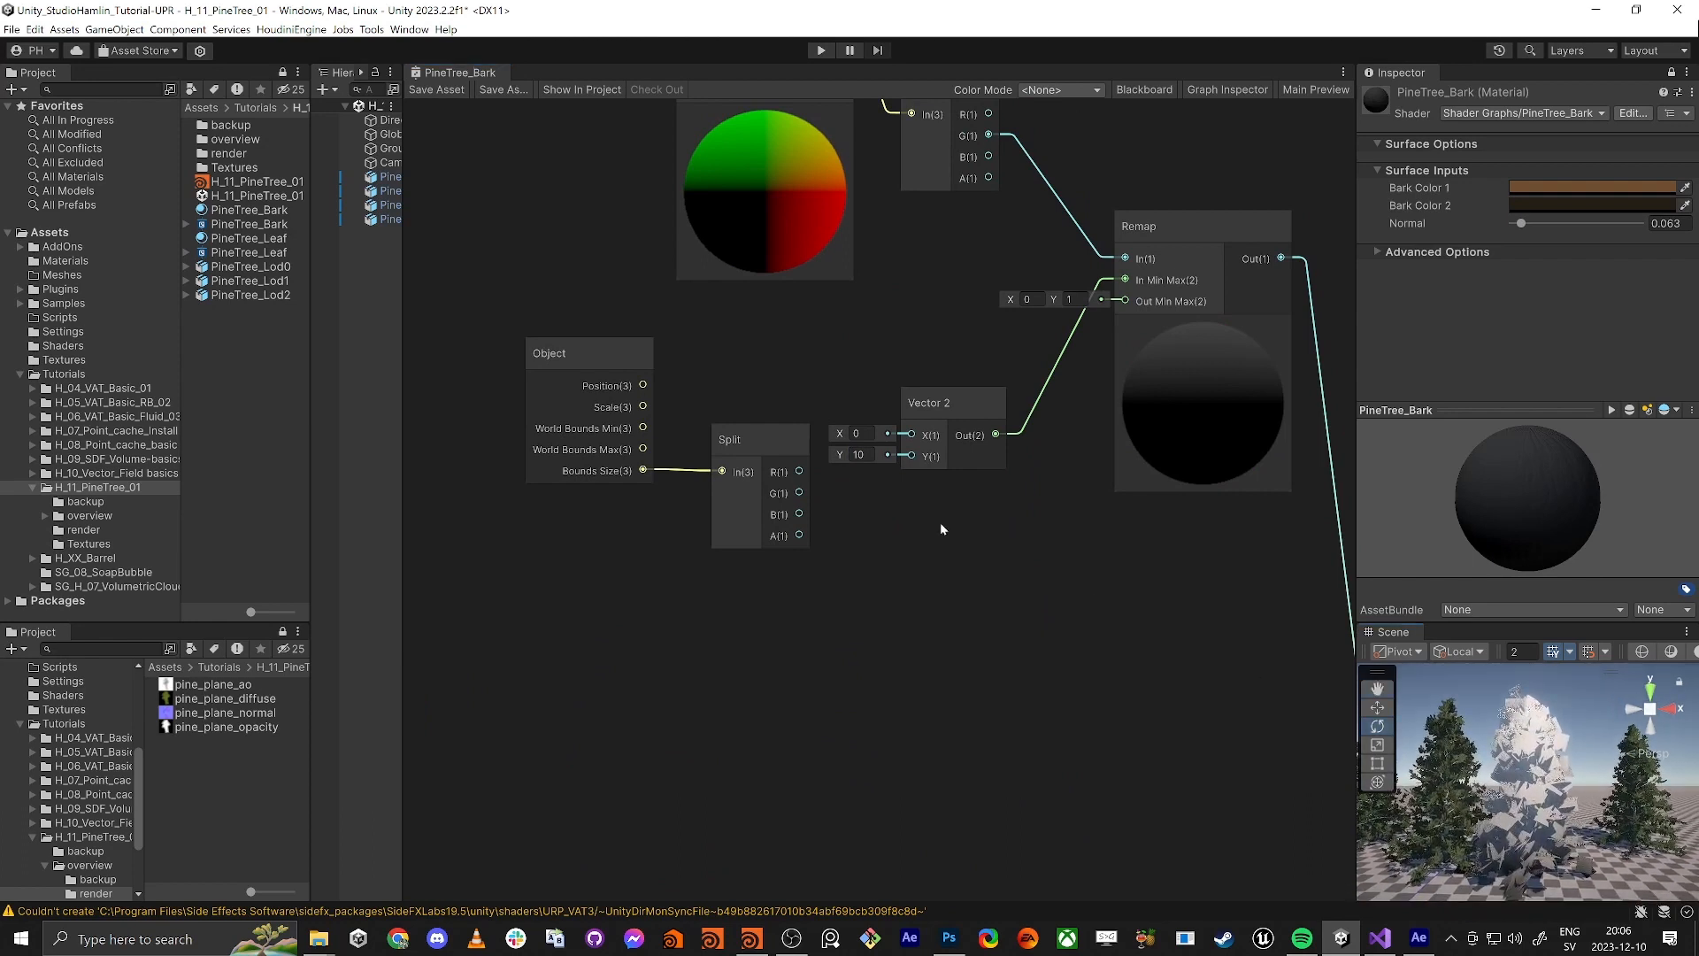
pyautogui.moveTo(800, 493); pyautogui.dragTo(912, 455)
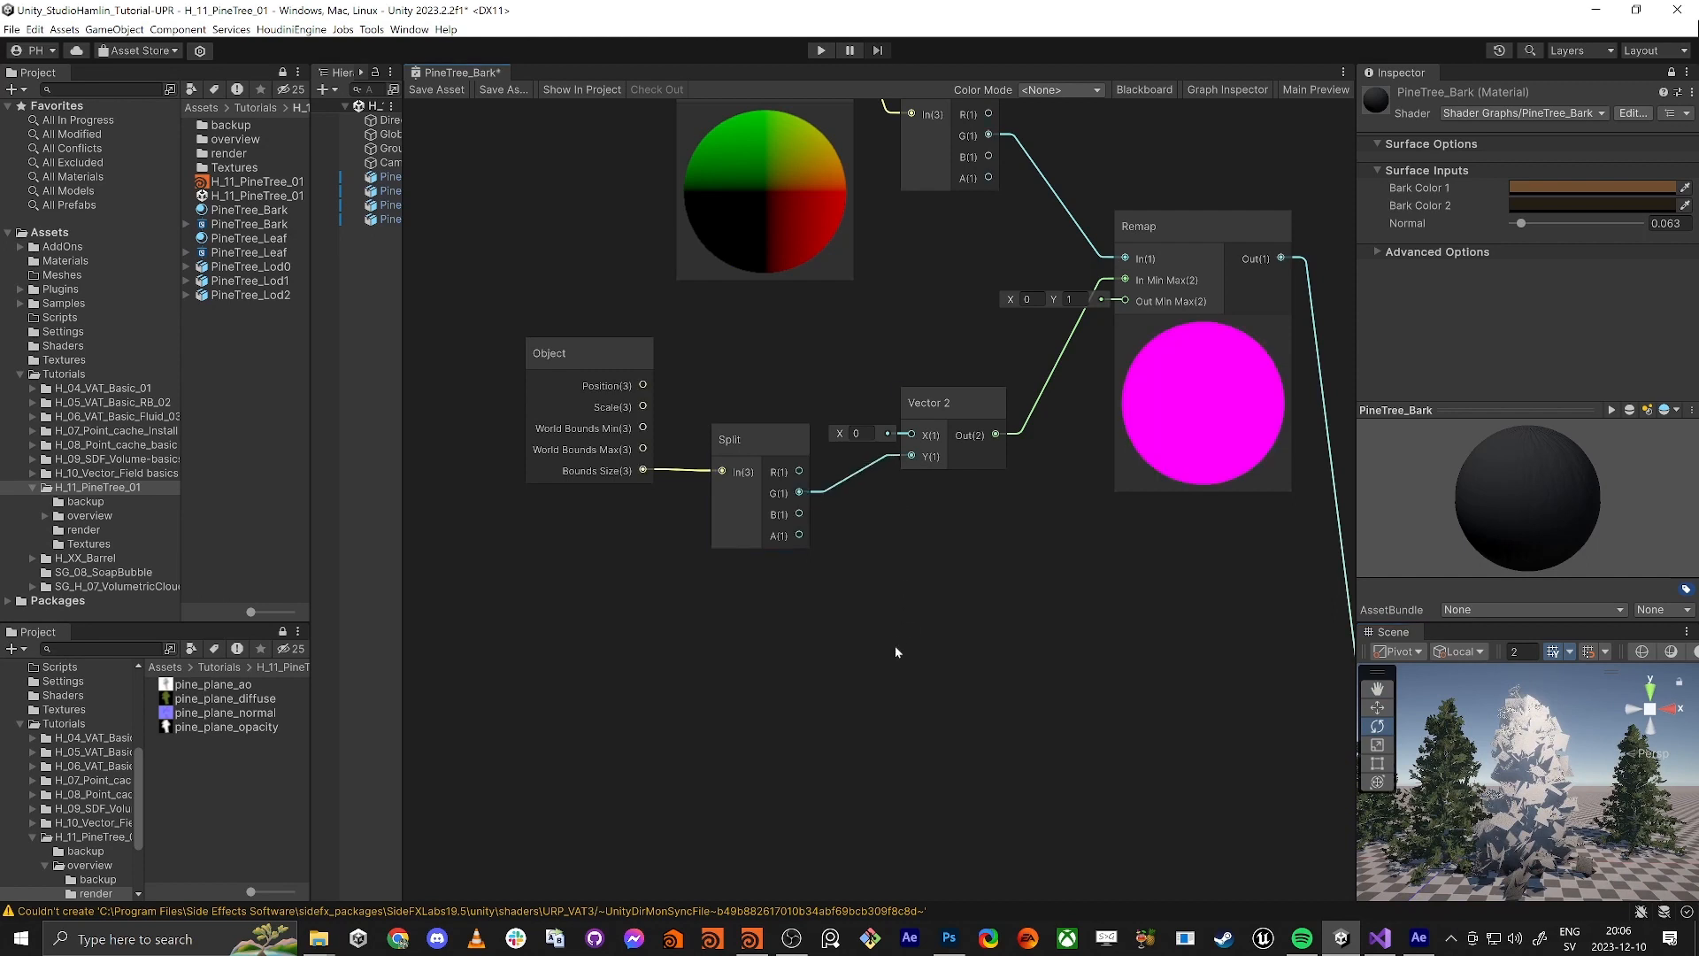
# Select all the position, bounds and Remap nodes and move them together farther left of the Vertex block
pyautogui.scroll(-5, 944, 668)
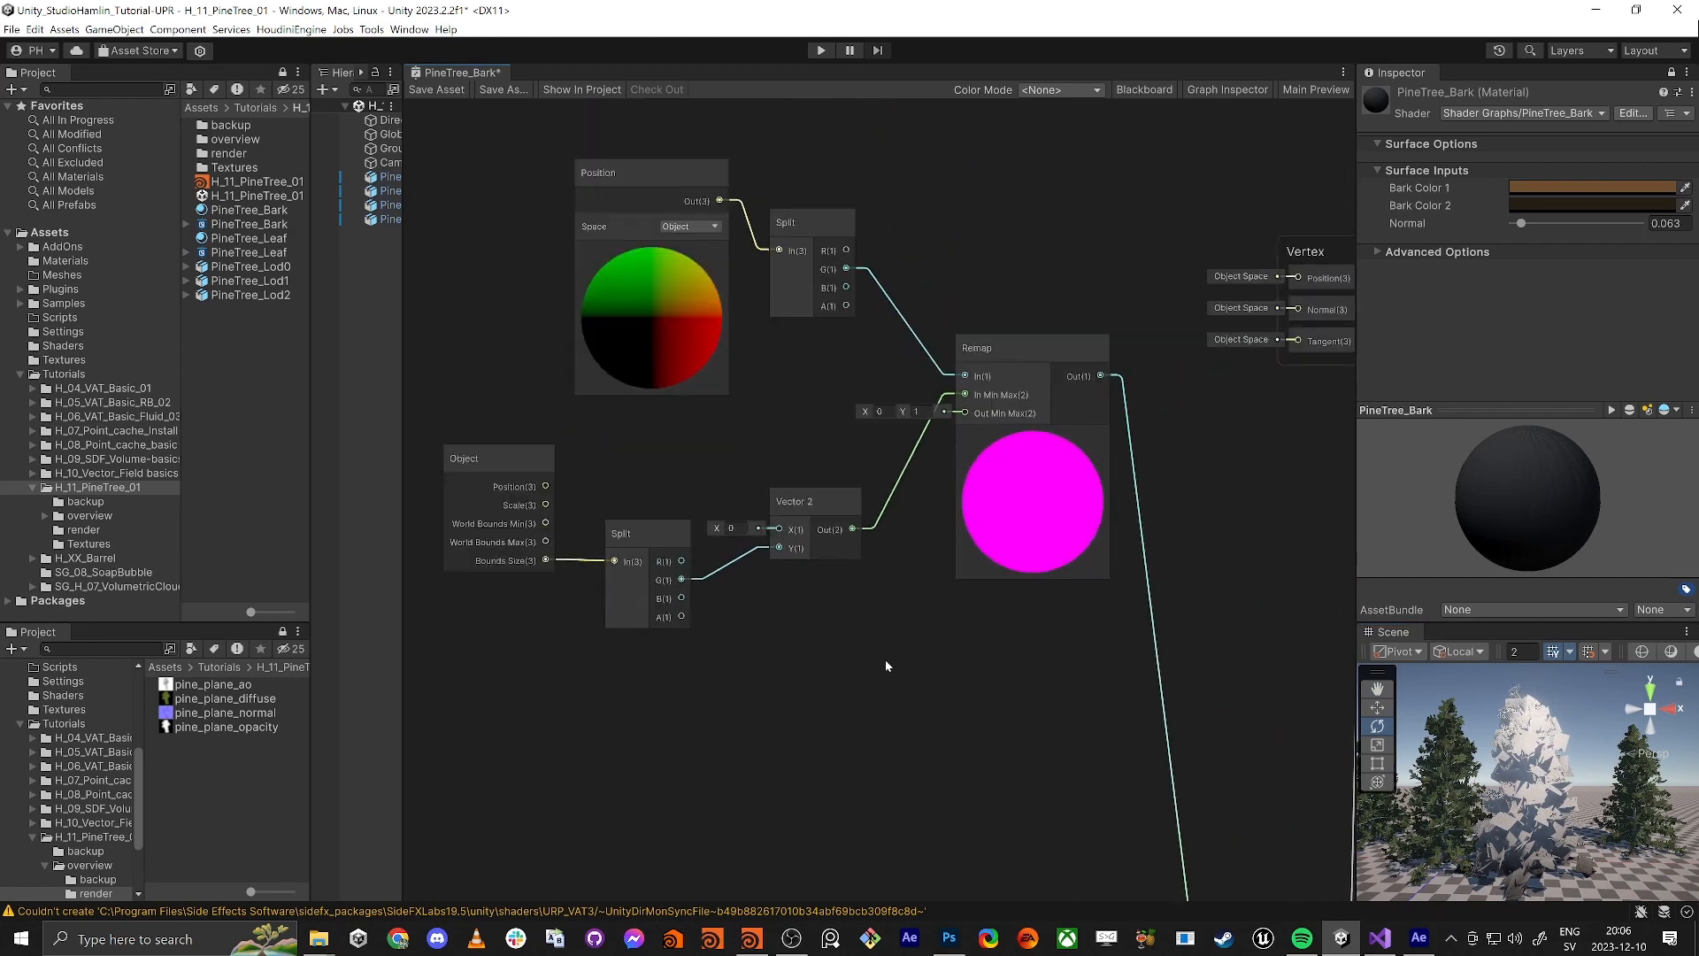
pyautogui.moveTo(1155, 264); pyautogui.dragTo(1153, 266)
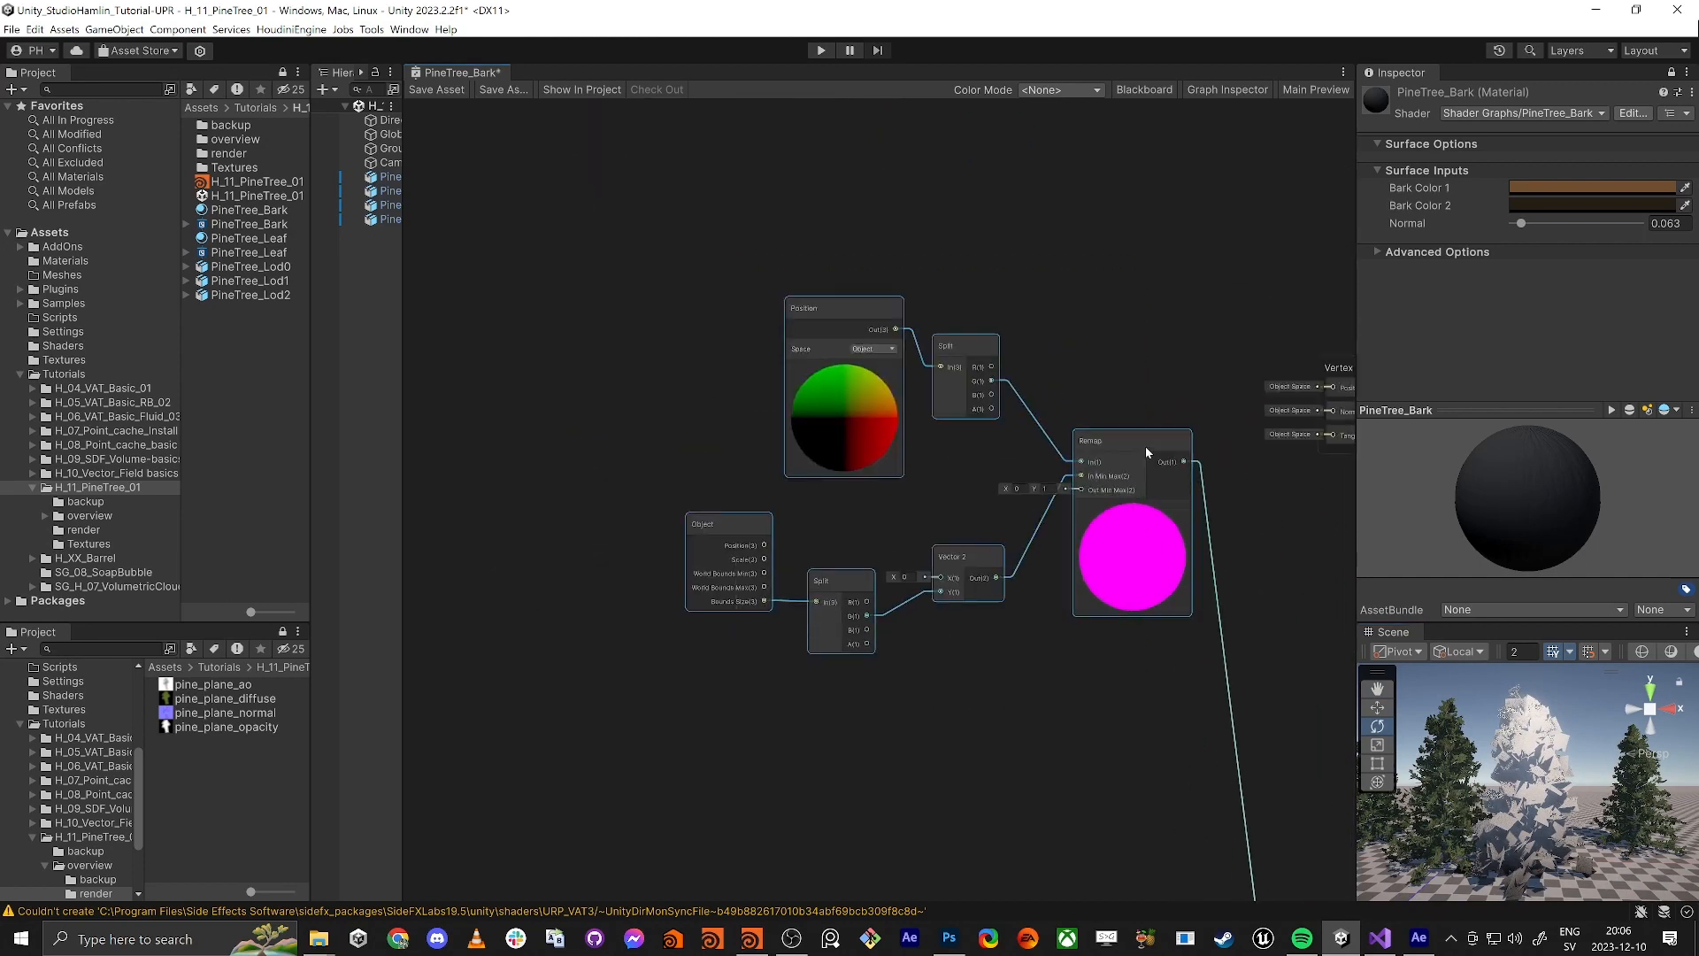
pyautogui.moveTo(1145, 446); pyautogui.dragTo(807, 602)
# Connect the bark Multiply node's output to the Fragment block's Base Color in place of the Remap output
pyautogui.scroll(-10, 1009, 560)
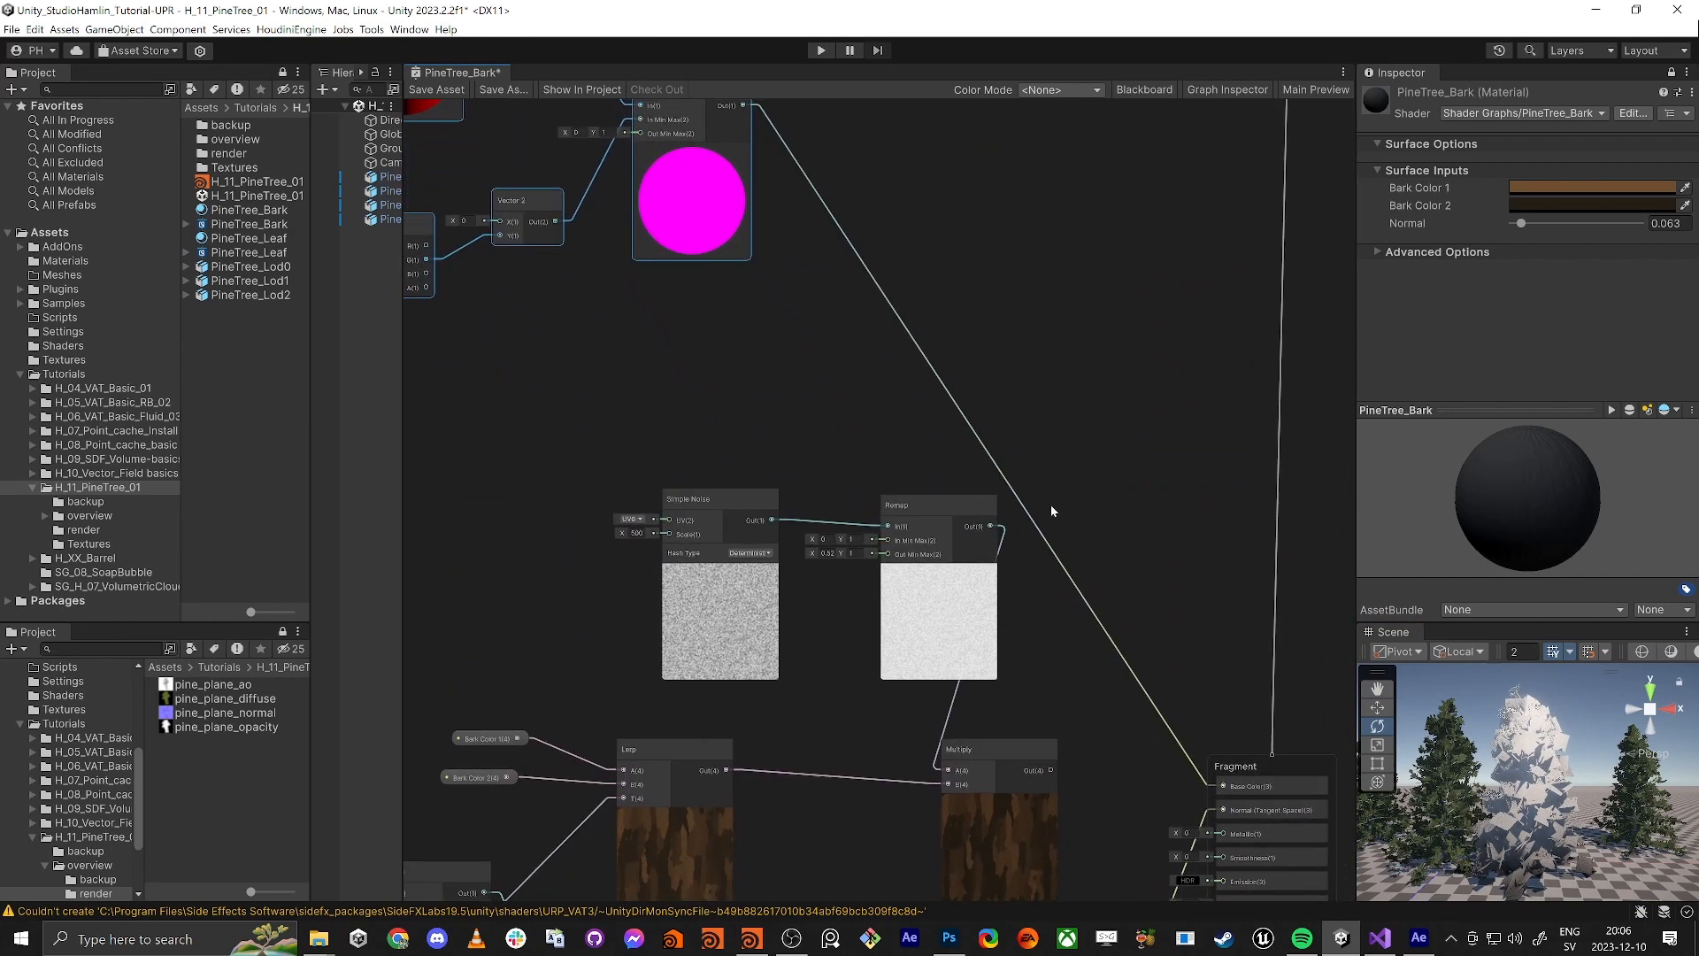
pyautogui.click(1133, 734)
pyautogui.moveTo(1135, 800); pyautogui.dragTo(1068, 721, button='middle')
pyautogui.moveTo(1153, 707); pyautogui.dragTo(983, 693)
# Add a Lerp node between Remap and the Vertex block and connect Remap's output to its T input
pyautogui.moveTo(948, 197); pyautogui.dragTo(1062, 629, button='middle')
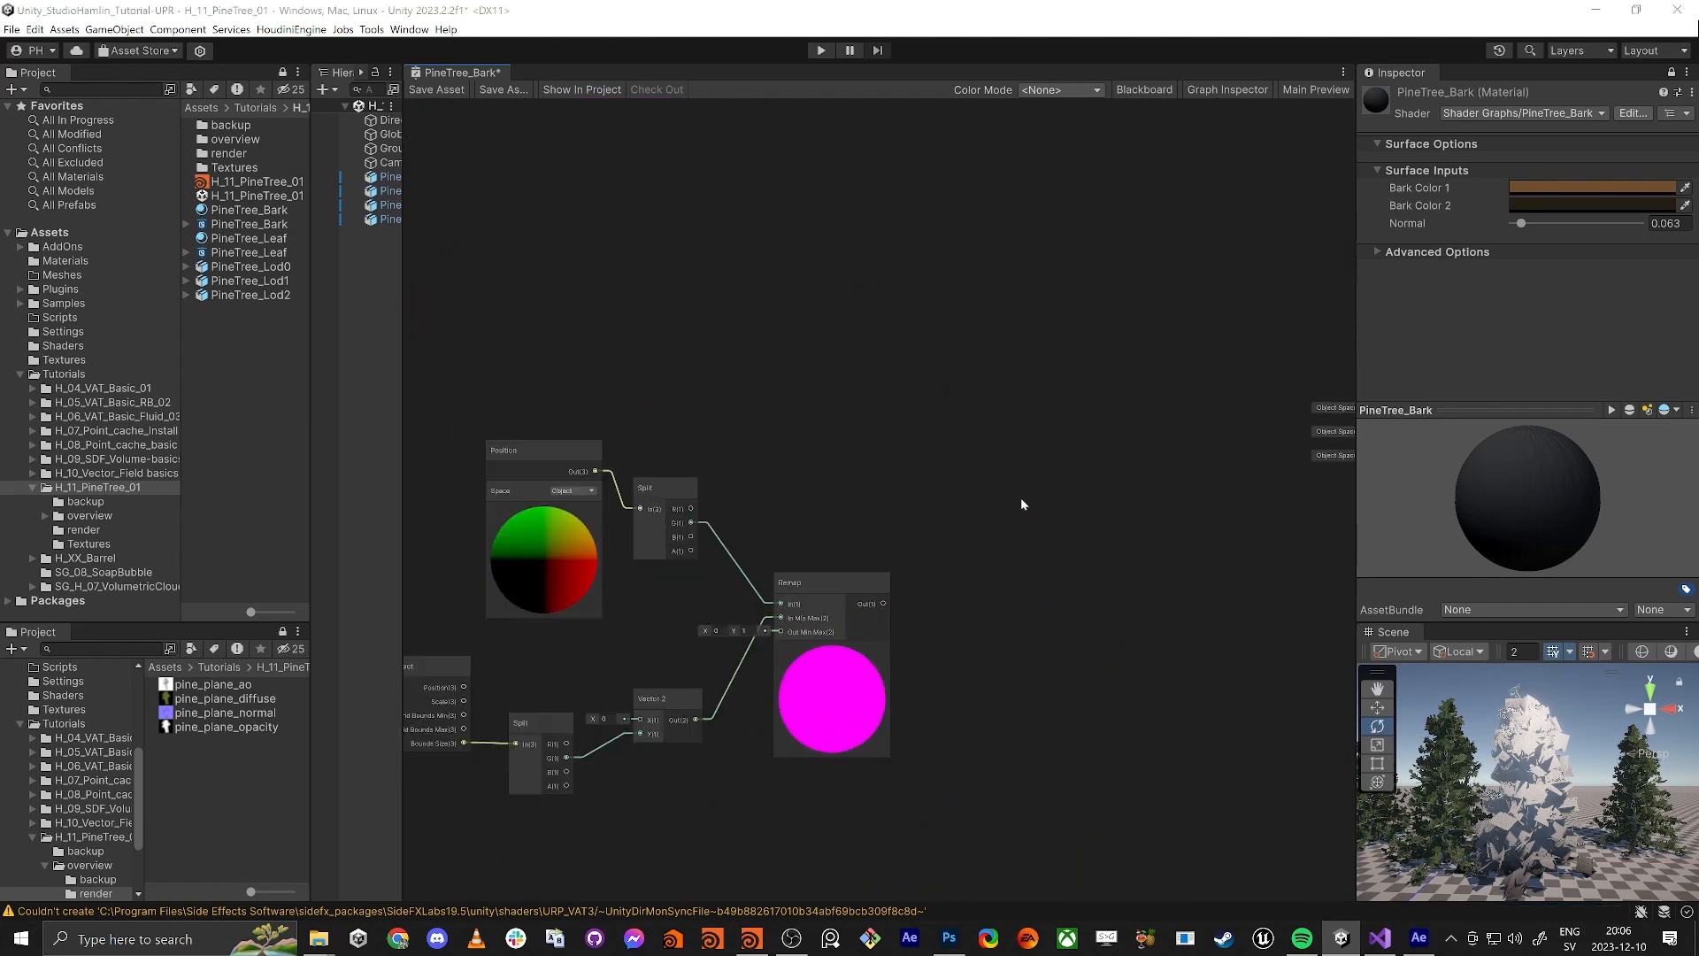
pyautogui.press('space')
pyautogui.write('lerp')
pyautogui.press('Return')
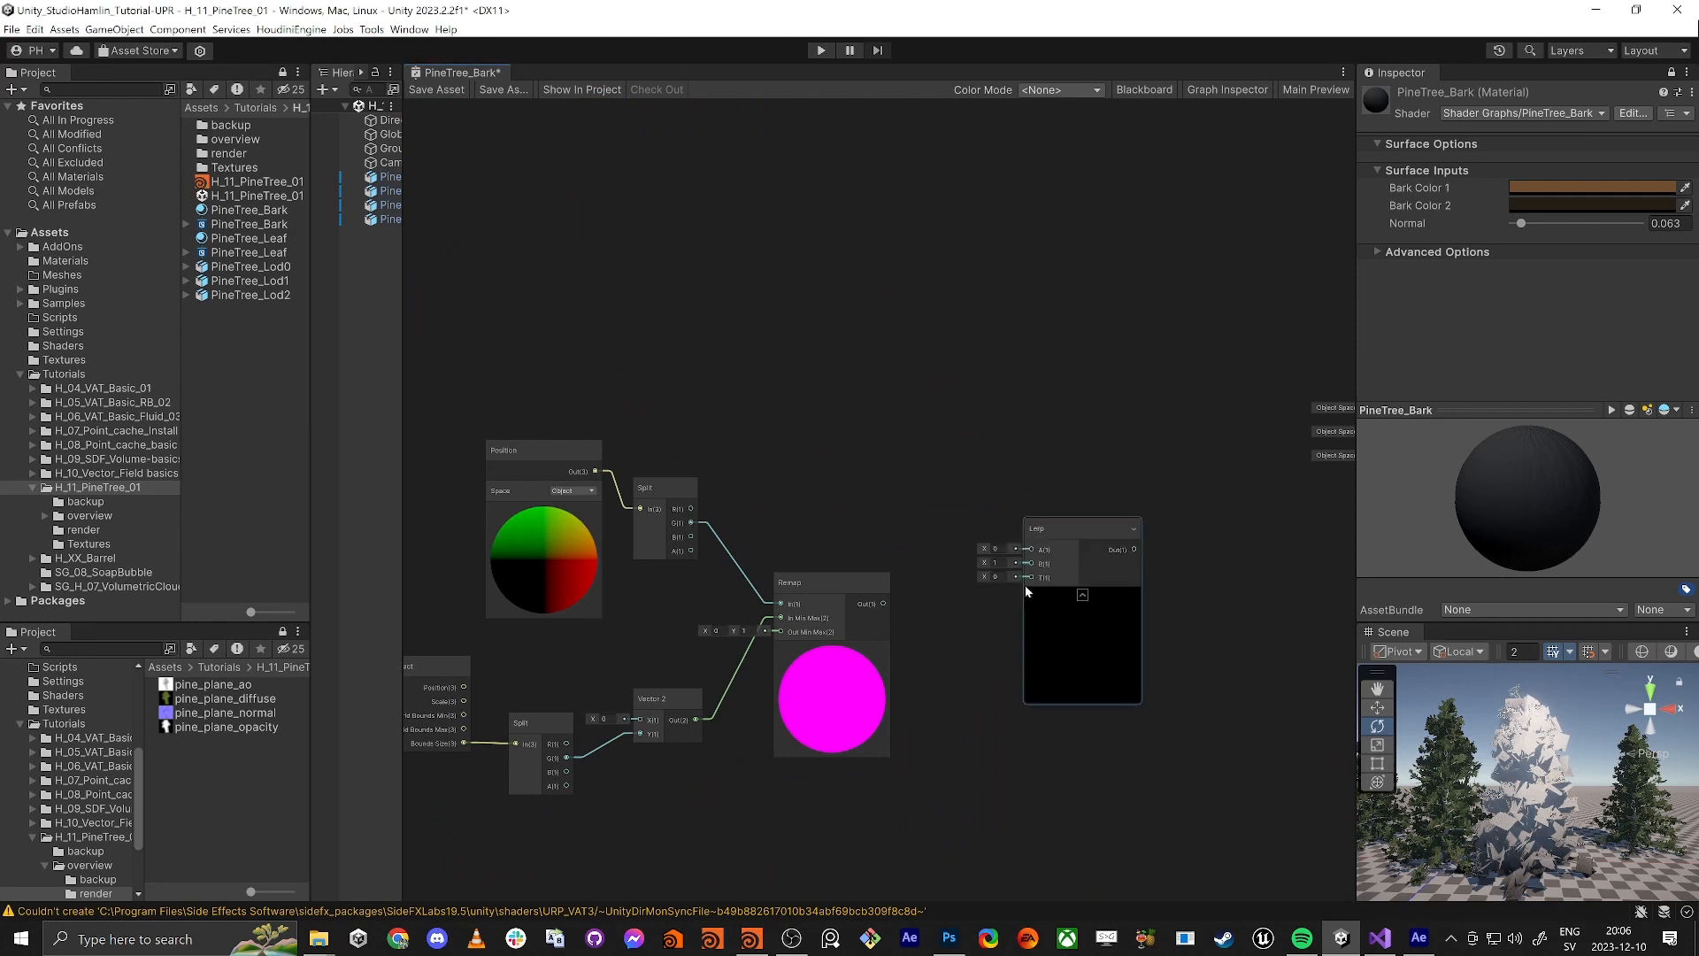
pyautogui.moveTo(1031, 577); pyautogui.dragTo(876, 609)
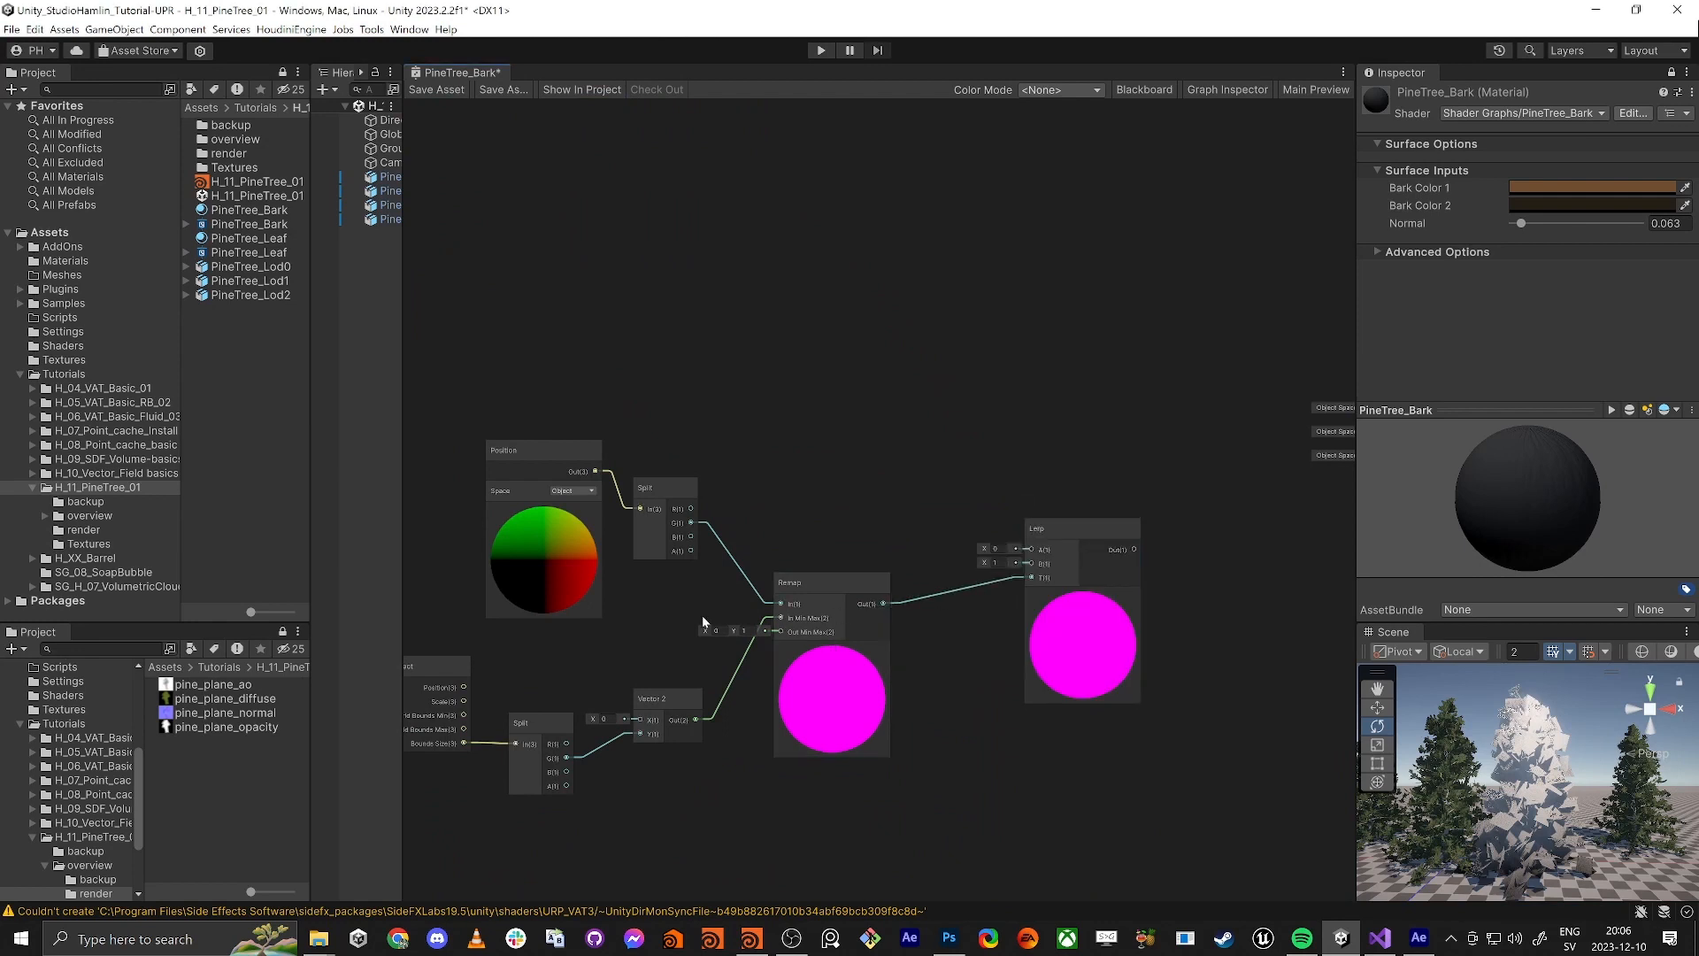
pyautogui.moveTo(1080, 590); pyautogui.dragTo(973, 562, button='middle')
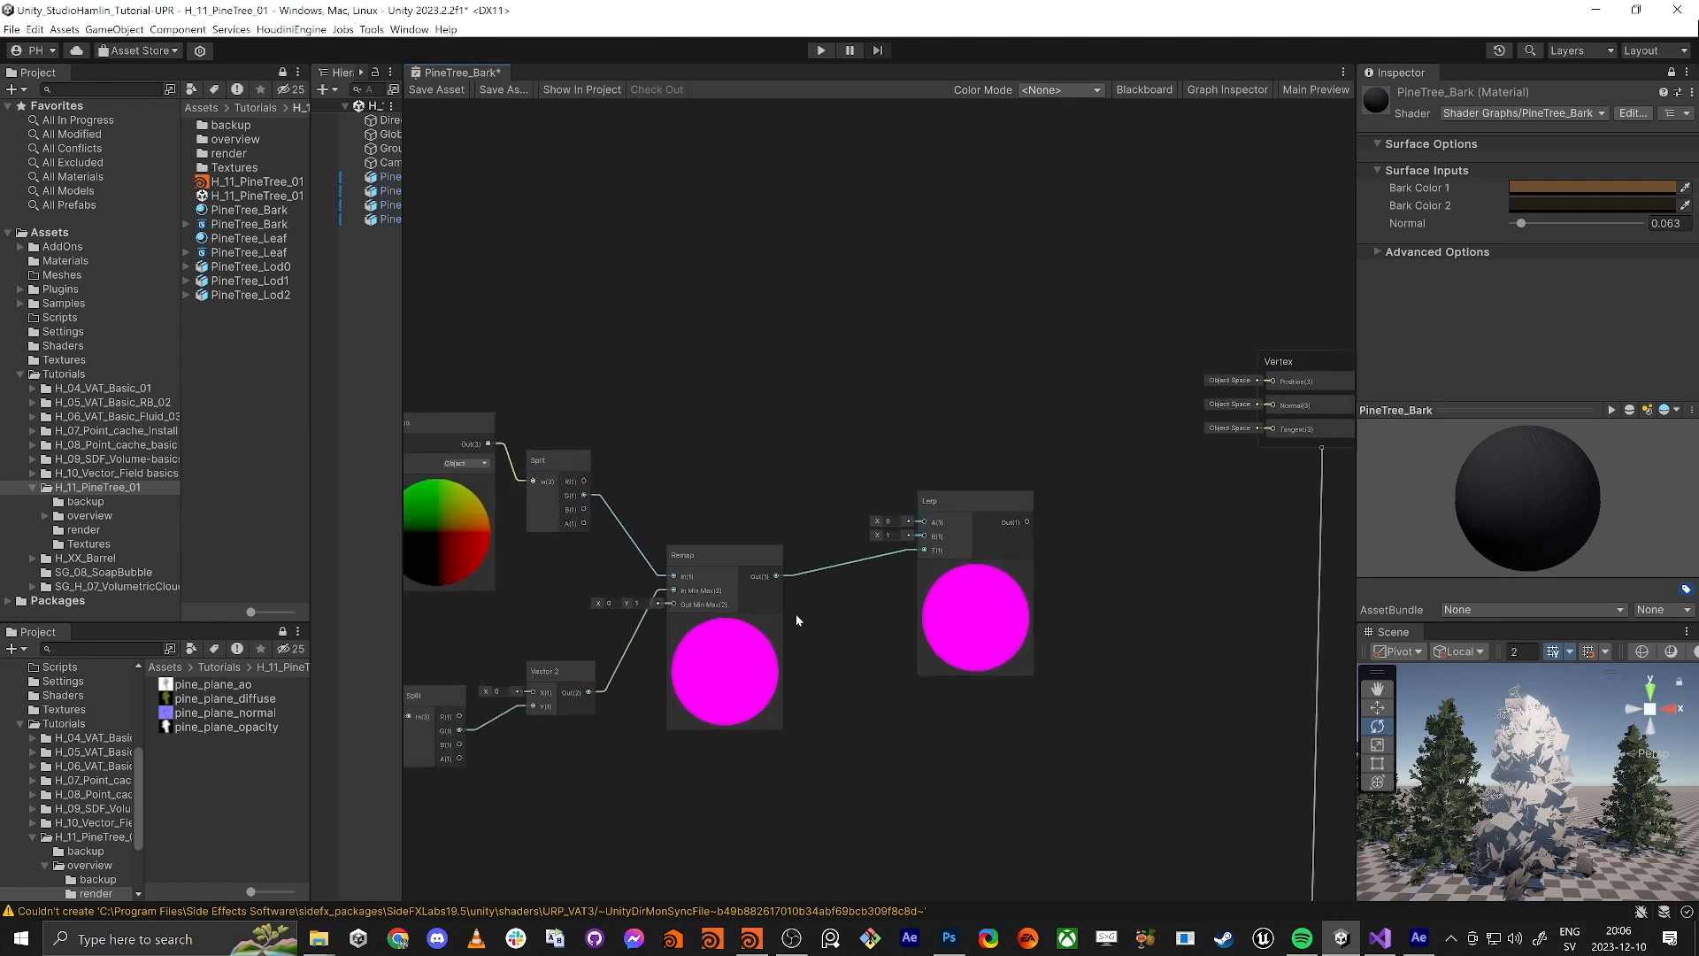
pyautogui.press('space')
pyautogui.write('clamp')
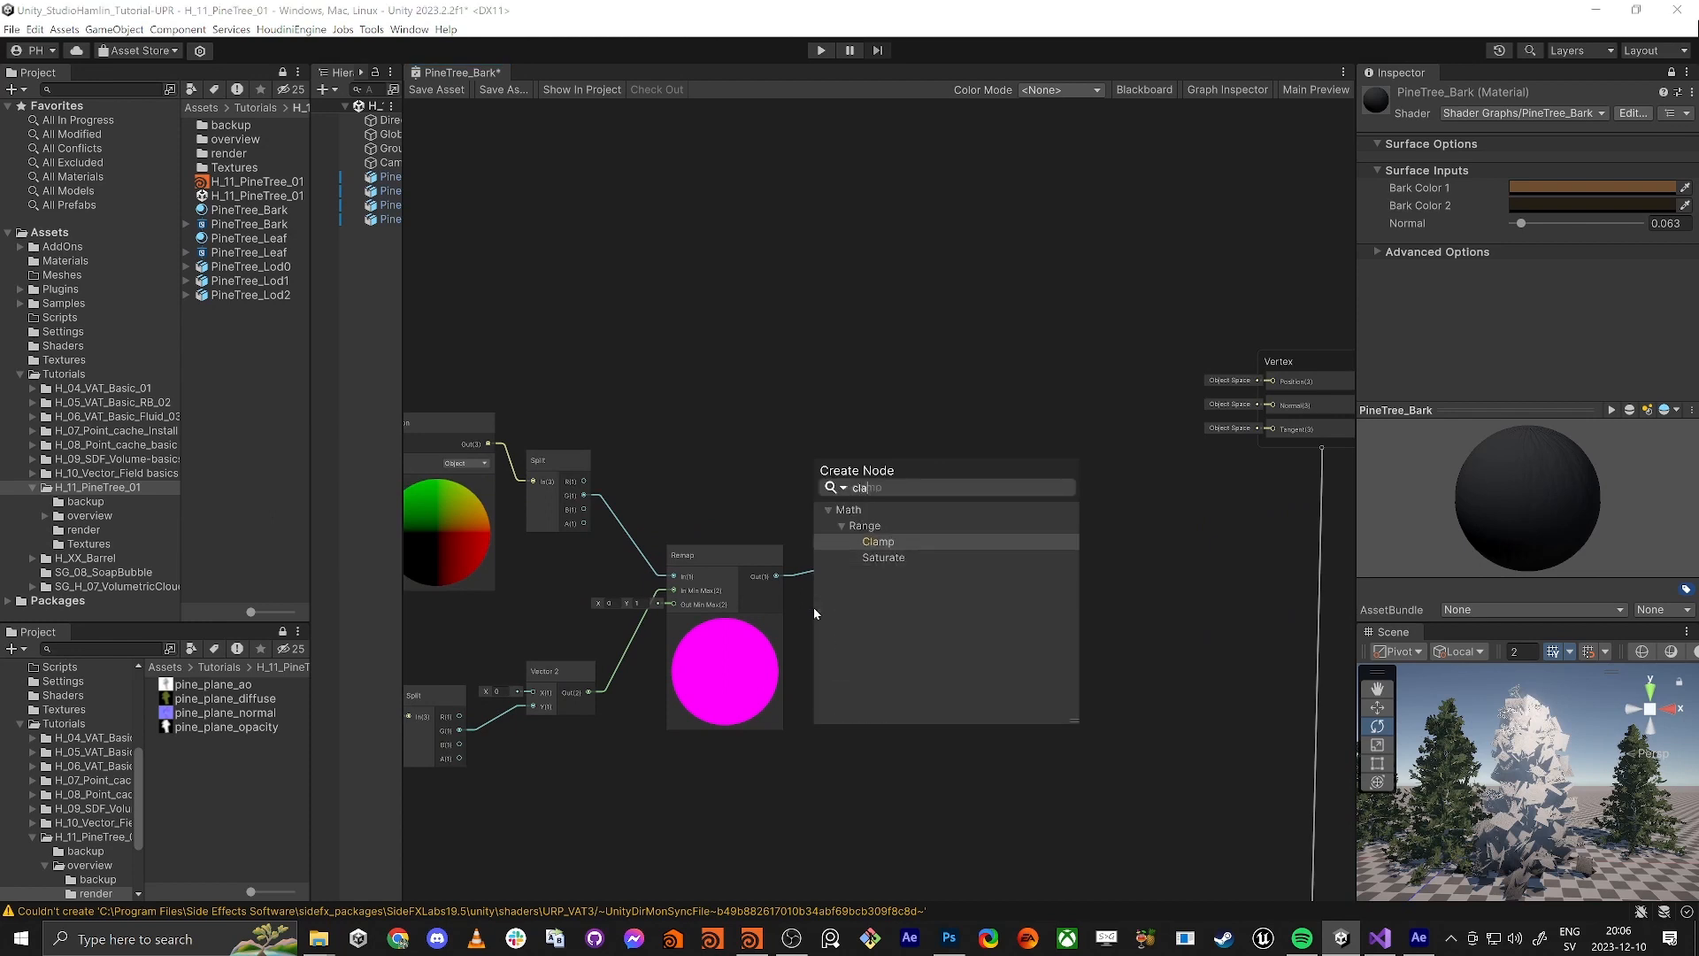
pyautogui.press('Return')
pyautogui.moveTo(837, 639); pyautogui.dragTo(841, 636)
pyautogui.press('Delete')
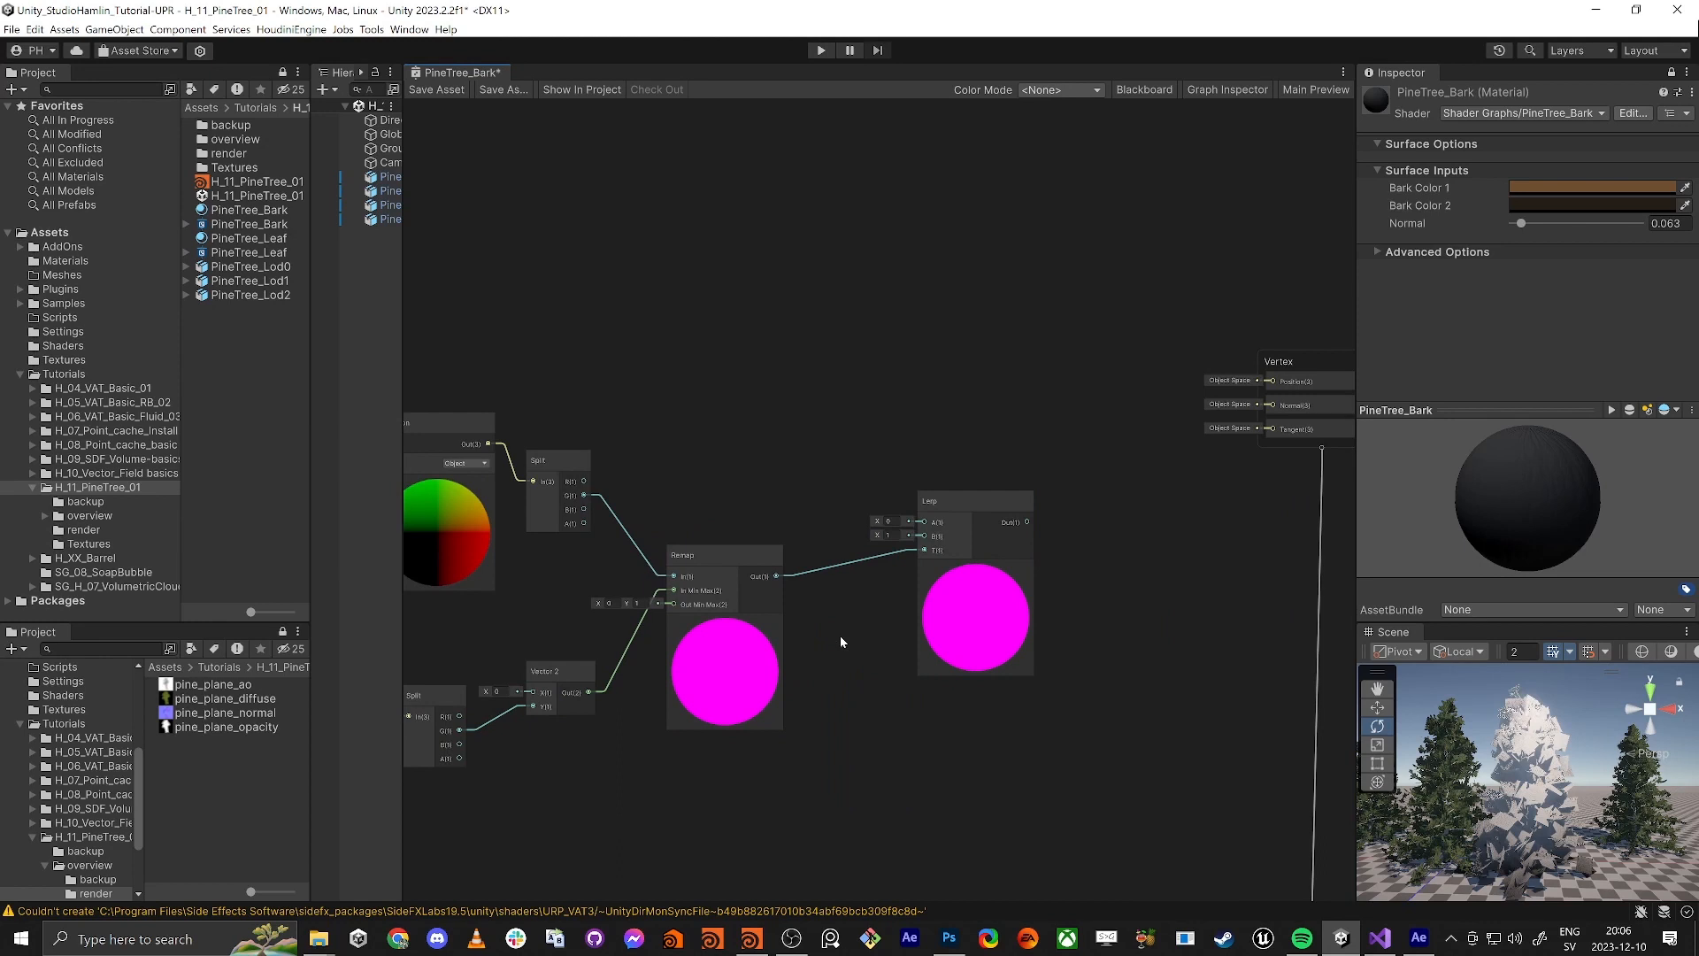
# Add a Saturate node and connect Remap's output to its input
pyautogui.press('space')
pyautogui.write('saturate')
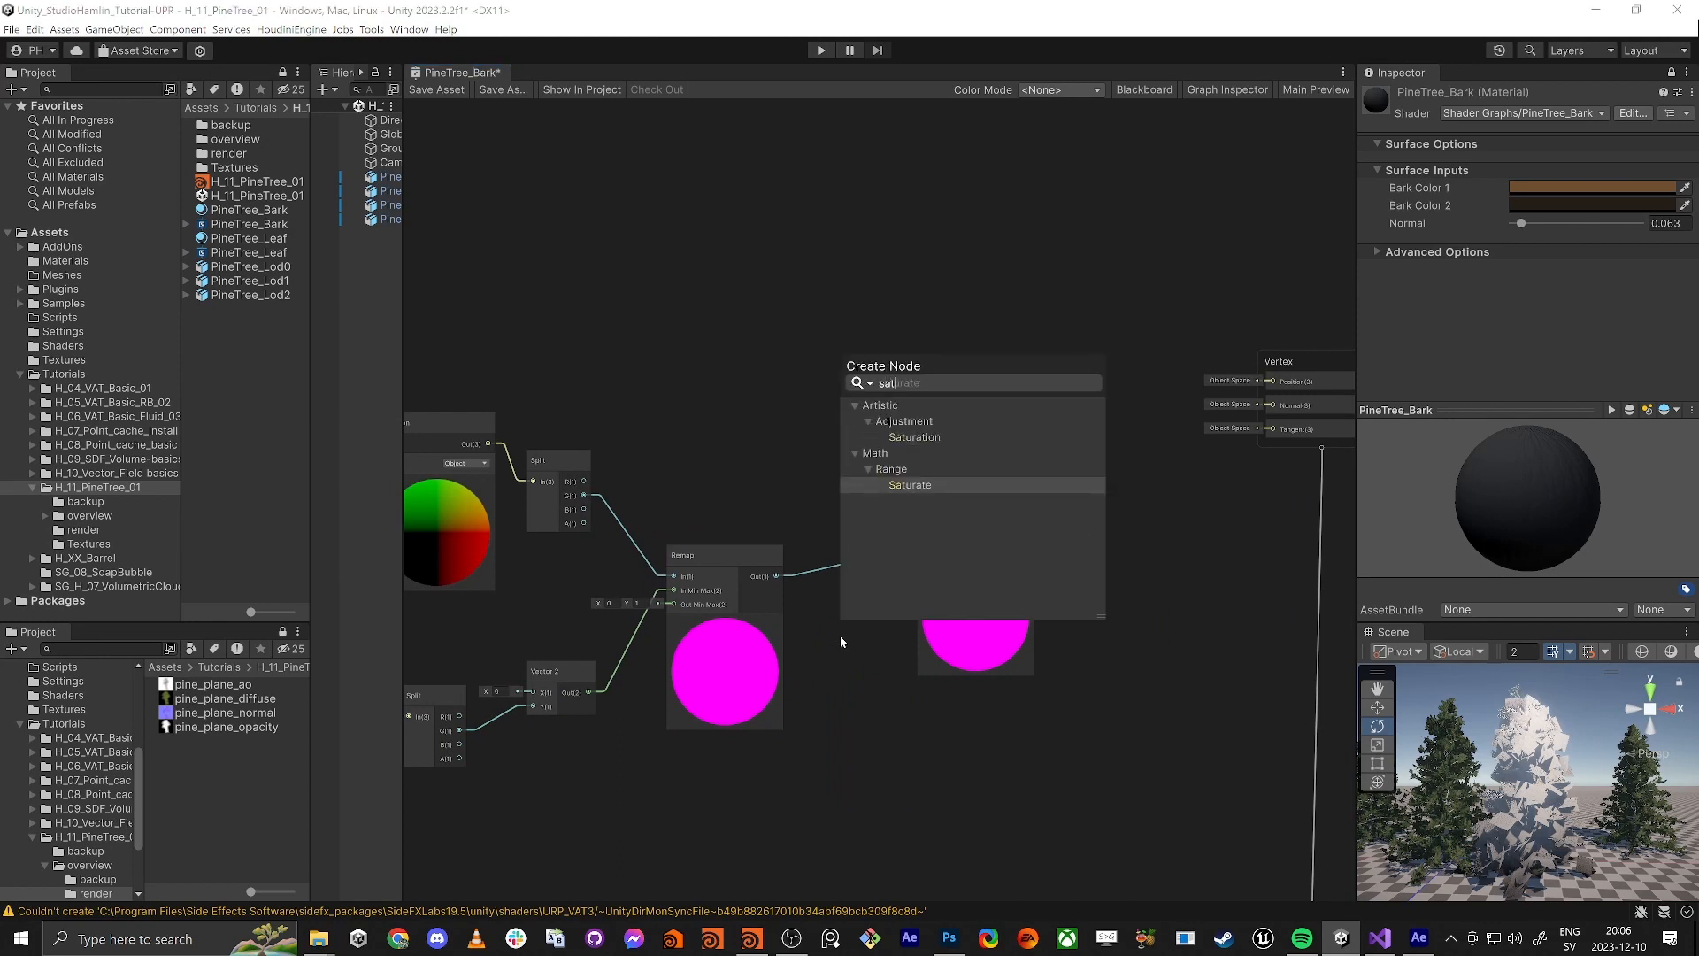
pyautogui.press('Return')
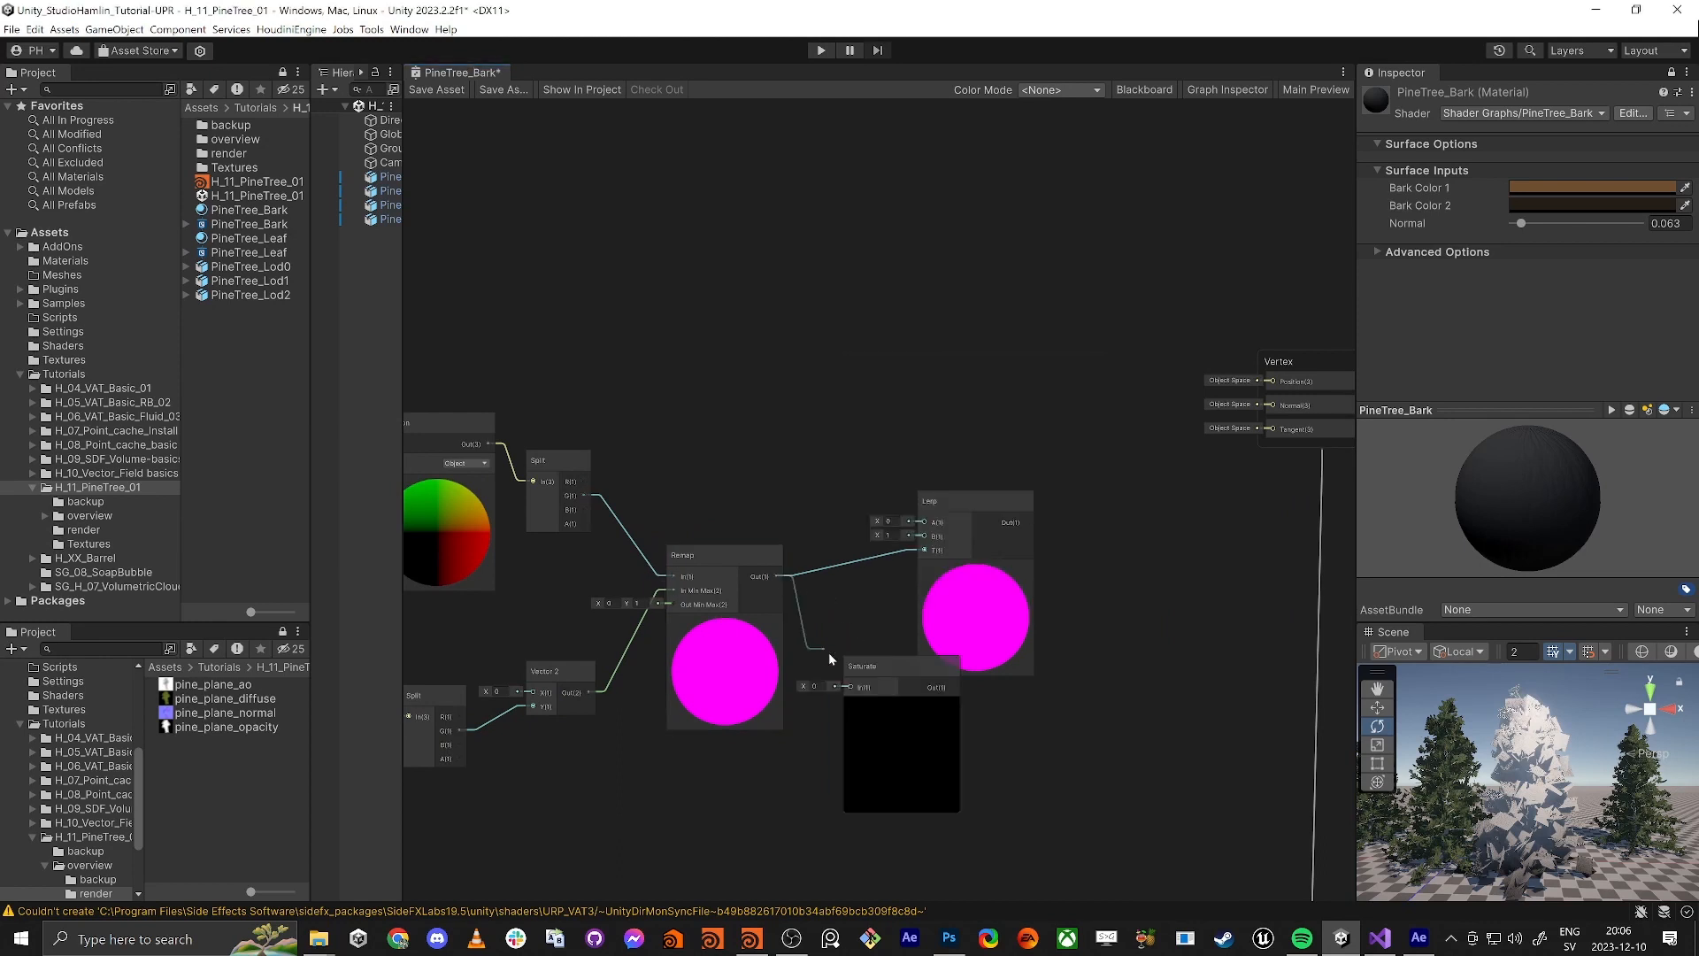
pyautogui.moveTo(776, 576)
pyautogui.mouseDown()
pyautogui.moveTo(848, 660)
pyautogui.moveTo(777, 576)
pyautogui.mouseUp()
pyautogui.click(859, 644)
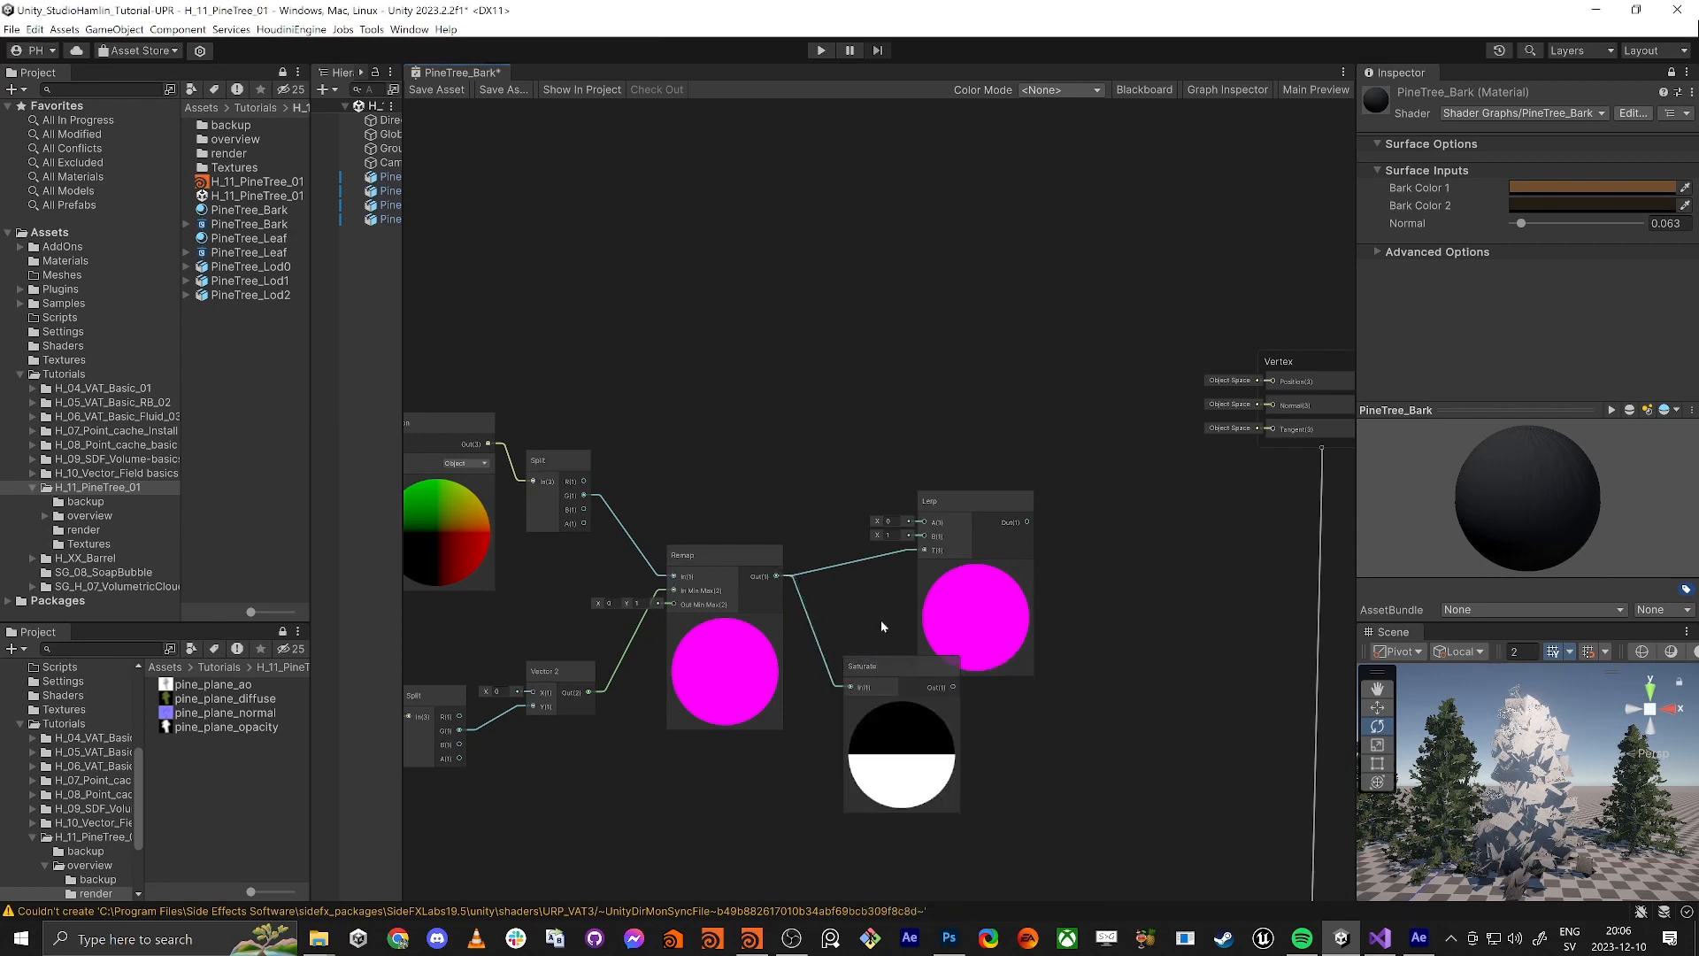
# Connect Saturate's output to Lerp's T input and arrange Saturate between Remap and Lerp
pyautogui.moveTo(986, 500); pyautogui.dragTo(1078, 481)
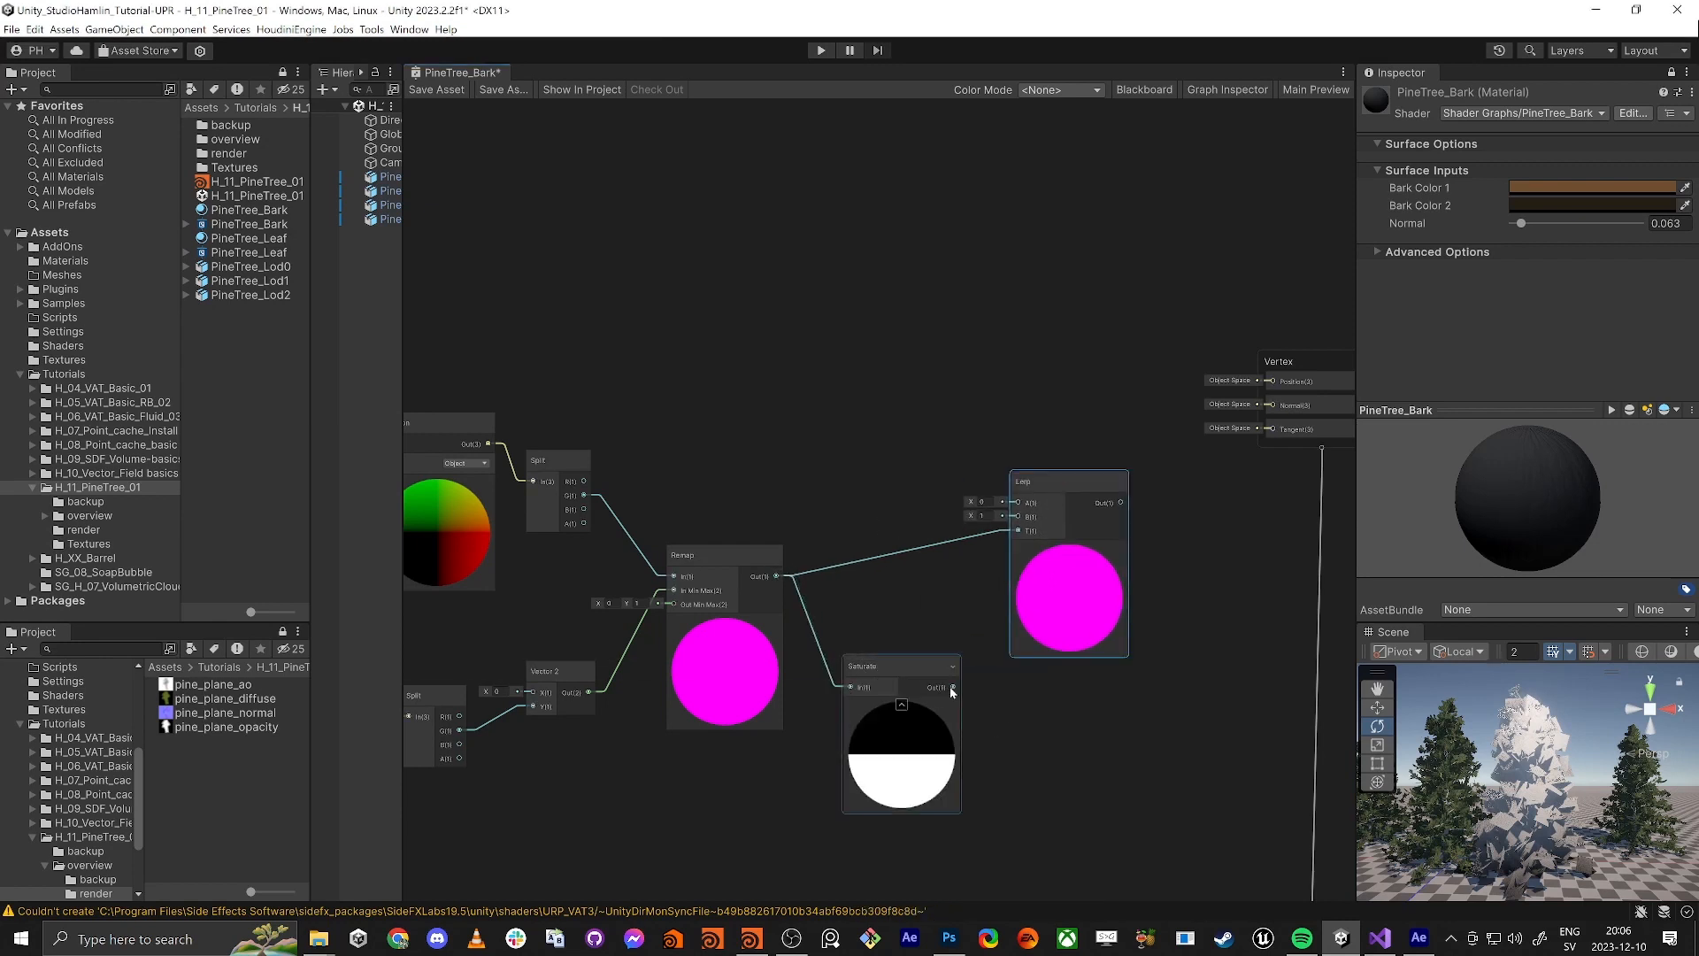
pyautogui.moveTo(954, 687); pyautogui.dragTo(1018, 530)
pyautogui.moveTo(889, 659); pyautogui.dragTo(866, 575)
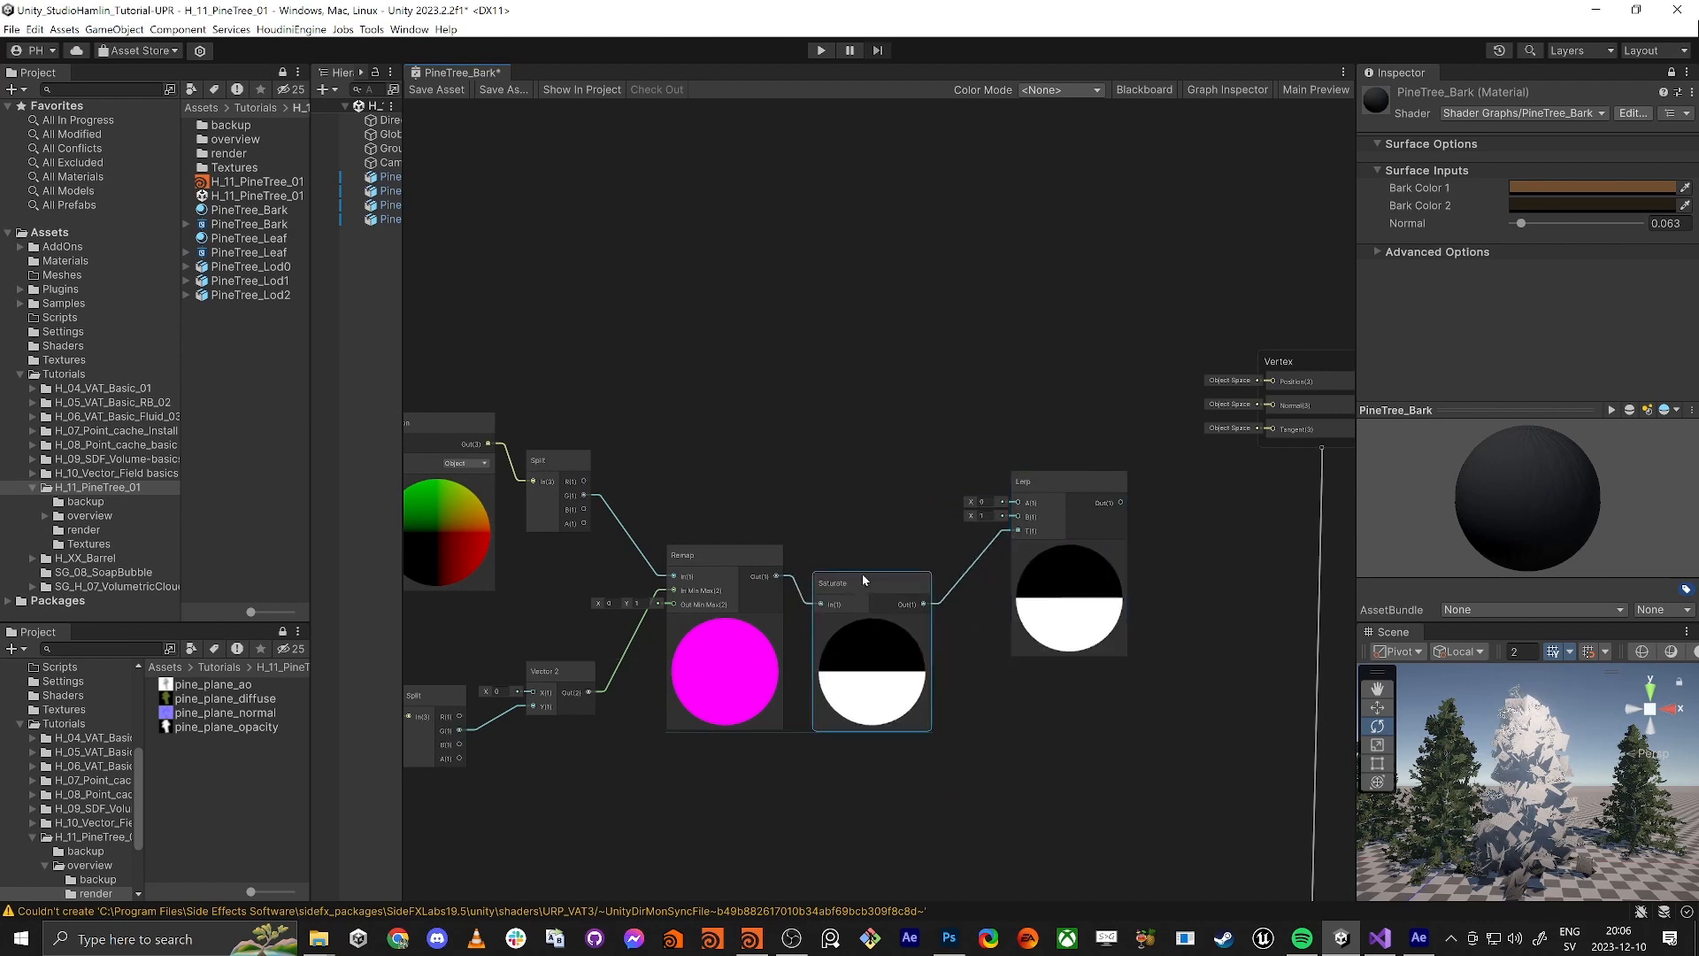
pyautogui.click(825, 450)
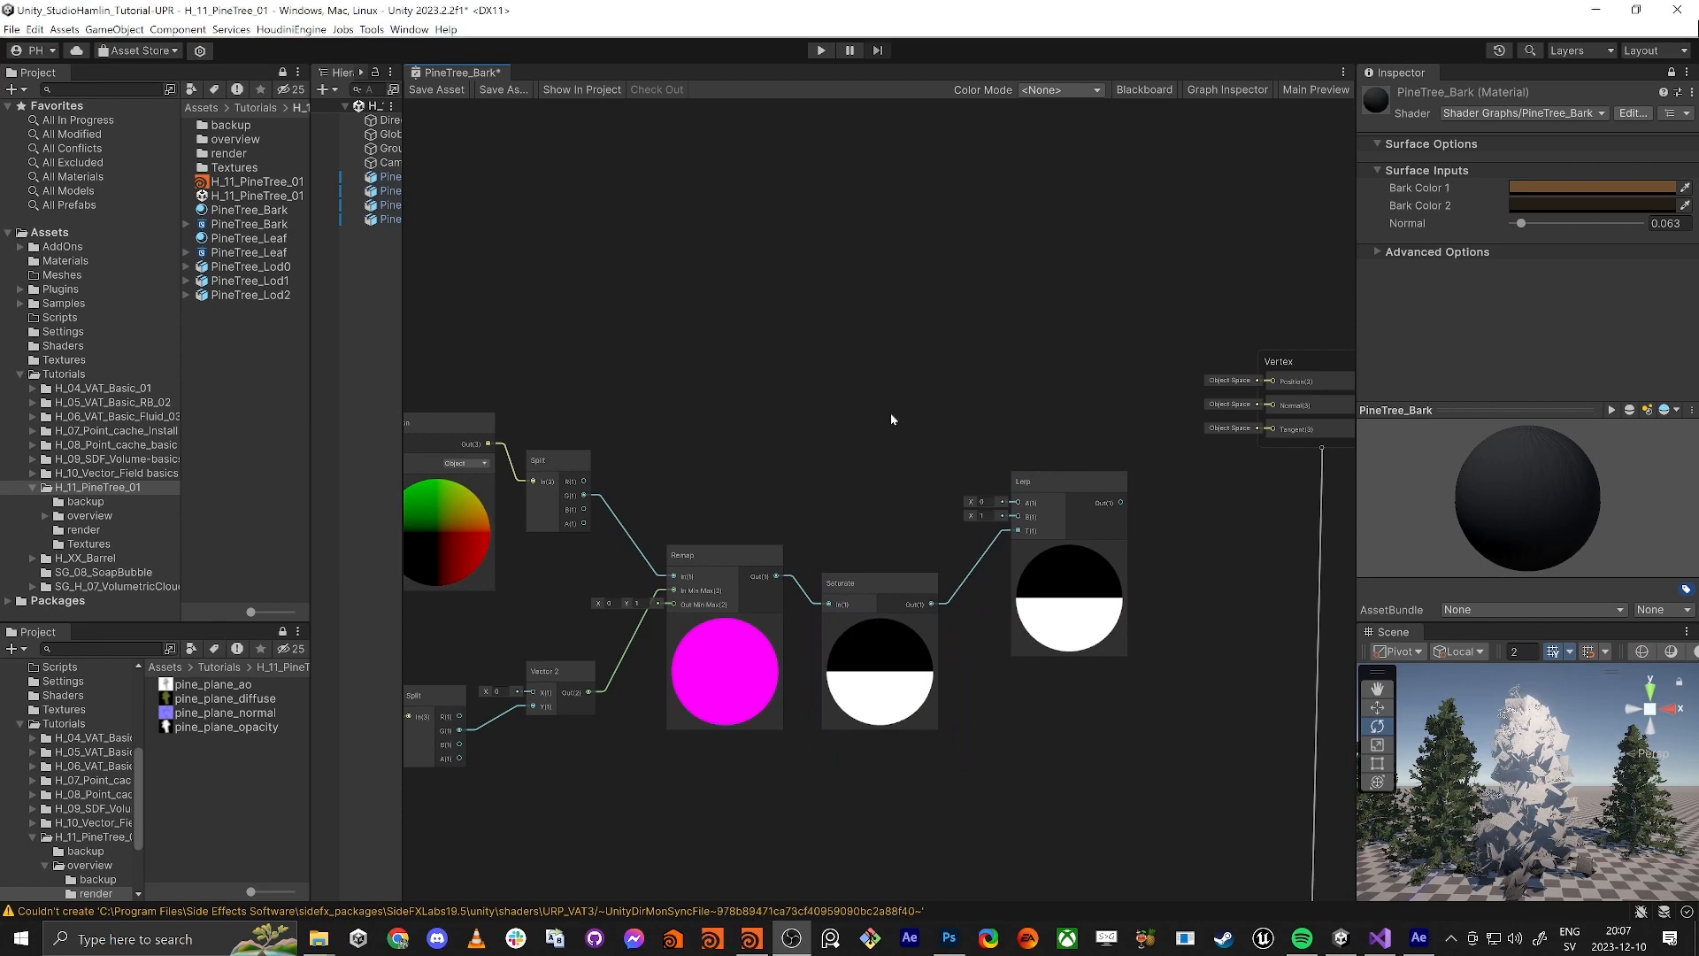
pyautogui.moveTo(874, 577); pyautogui.dragTo(873, 555)
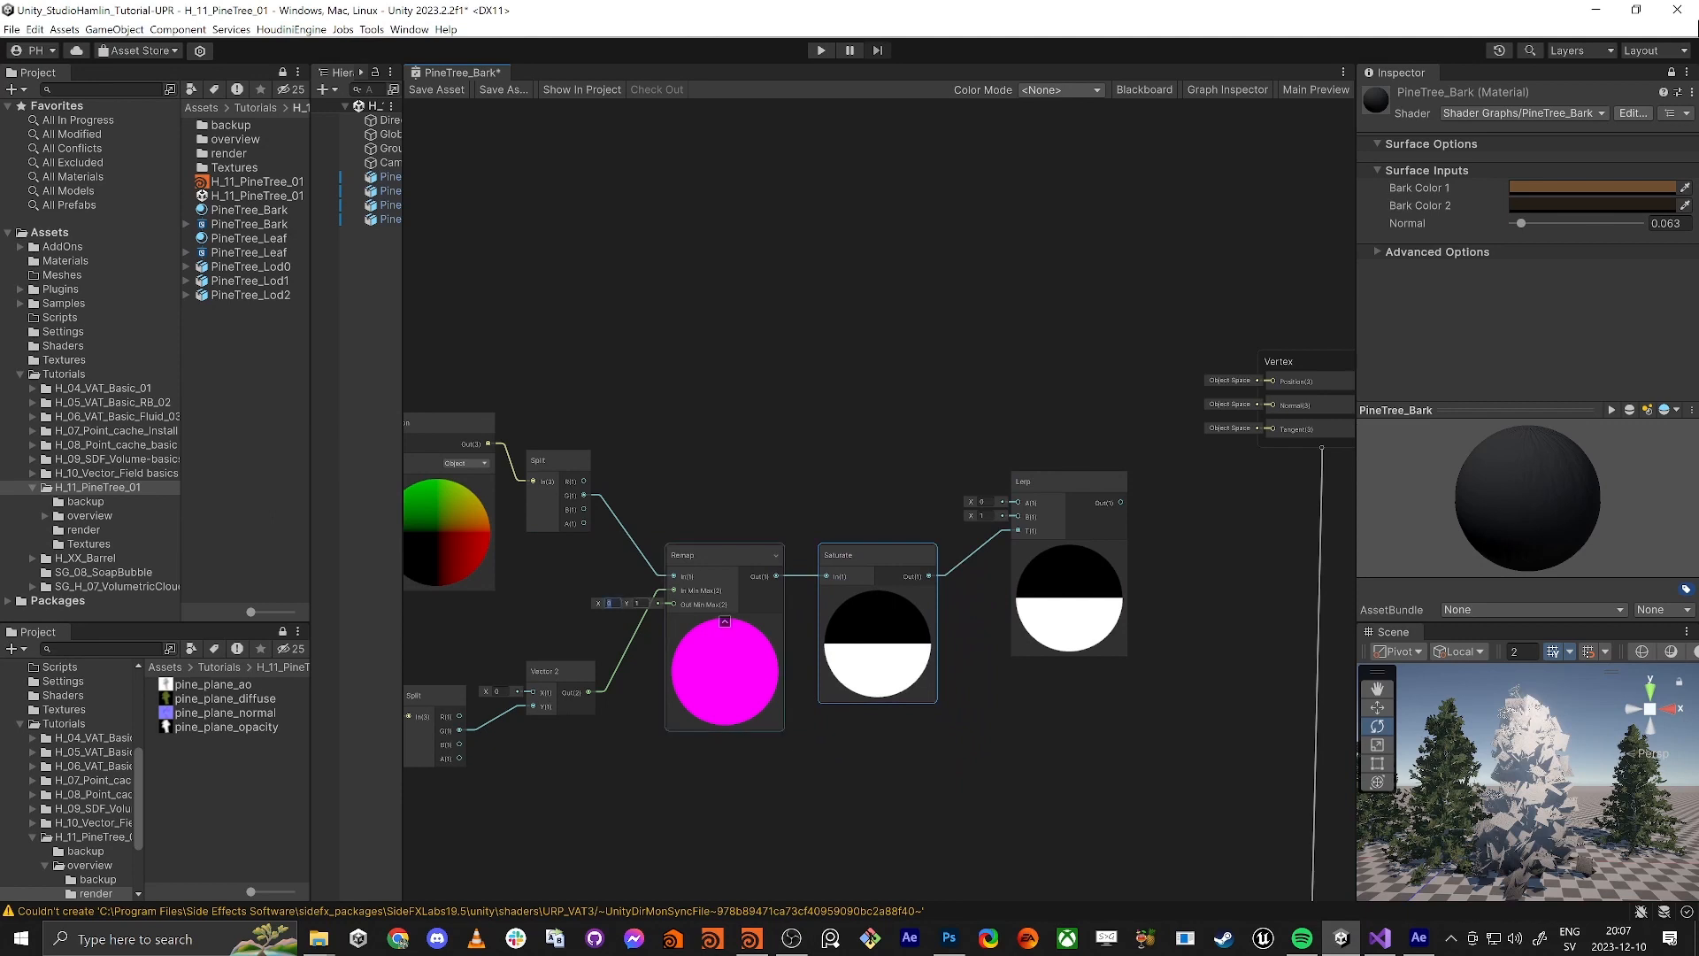
# Move the Vertex block down so it sits closer to the Lerp node's height
pyautogui.moveTo(1134, 493); pyautogui.dragTo(954, 454, button='middle')
pyautogui.moveTo(1125, 324); pyautogui.dragTo(1139, 395)
pyautogui.moveTo(755, 246); pyautogui.dragTo(979, 400, button='middle')
pyautogui.scroll(-1, 659, 327)
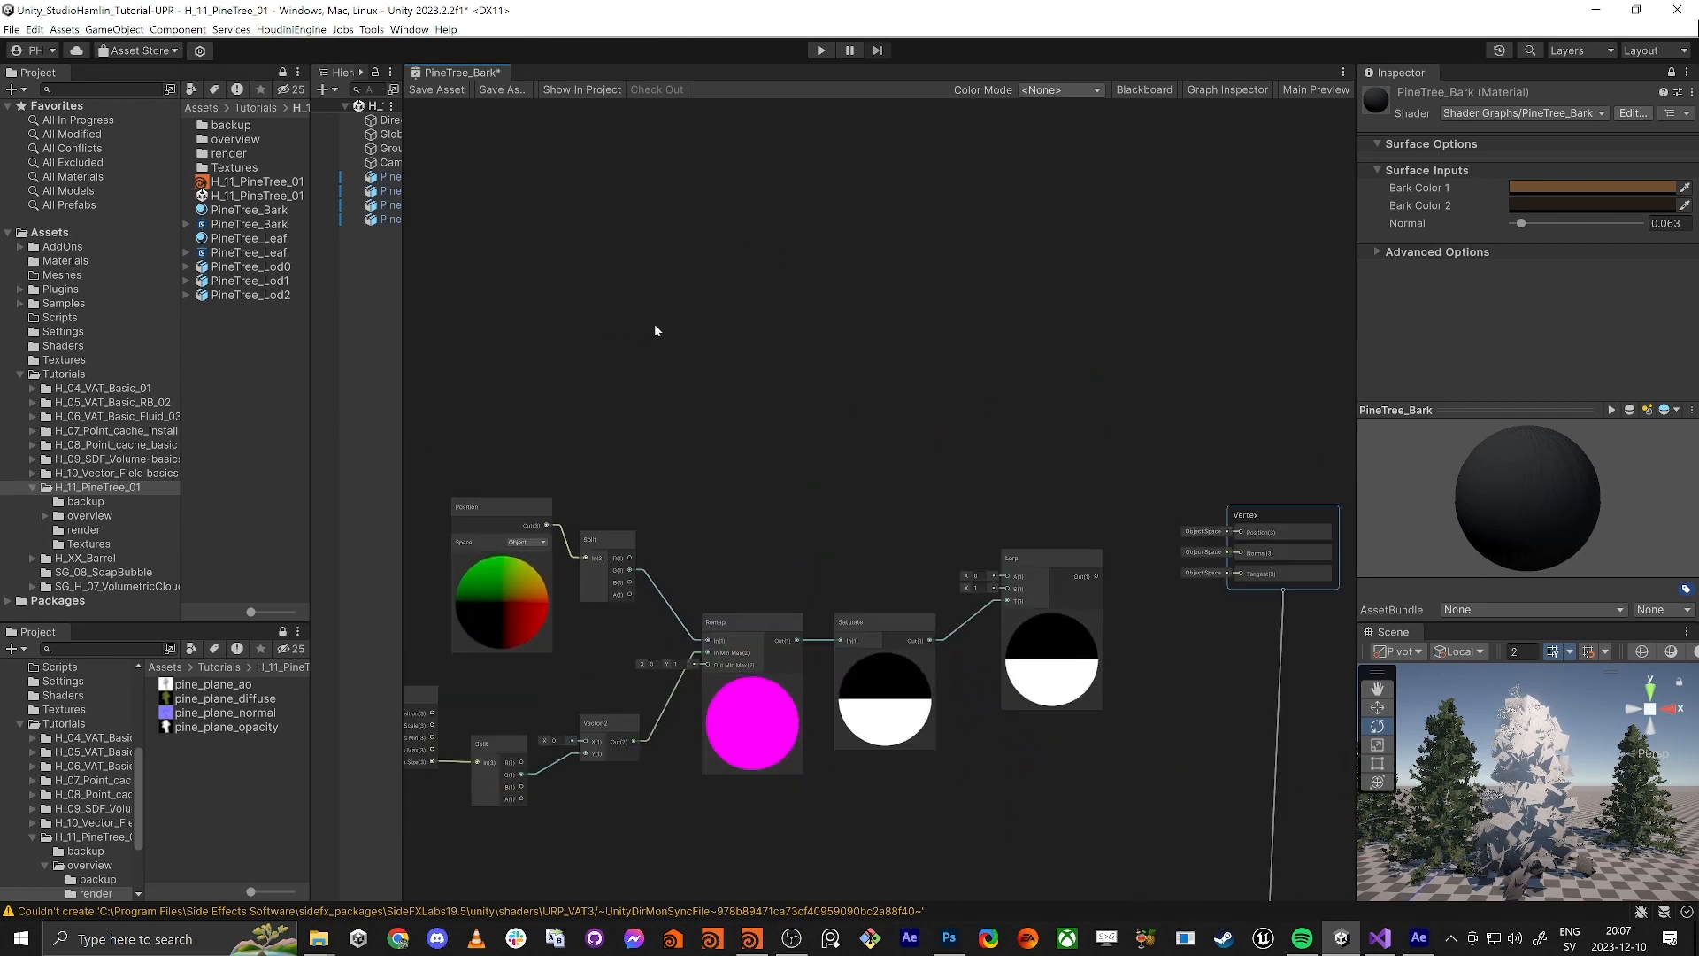
# Select all the position, bounds, Remap and Saturate nodes and move them together farther left of Lerp
pyautogui.moveTo(678, 421); pyautogui.dragTo(829, 413, button='middle')
pyautogui.scroll(-1, 821, 411)
pyautogui.moveTo(542, 425); pyautogui.dragTo(677, 632)
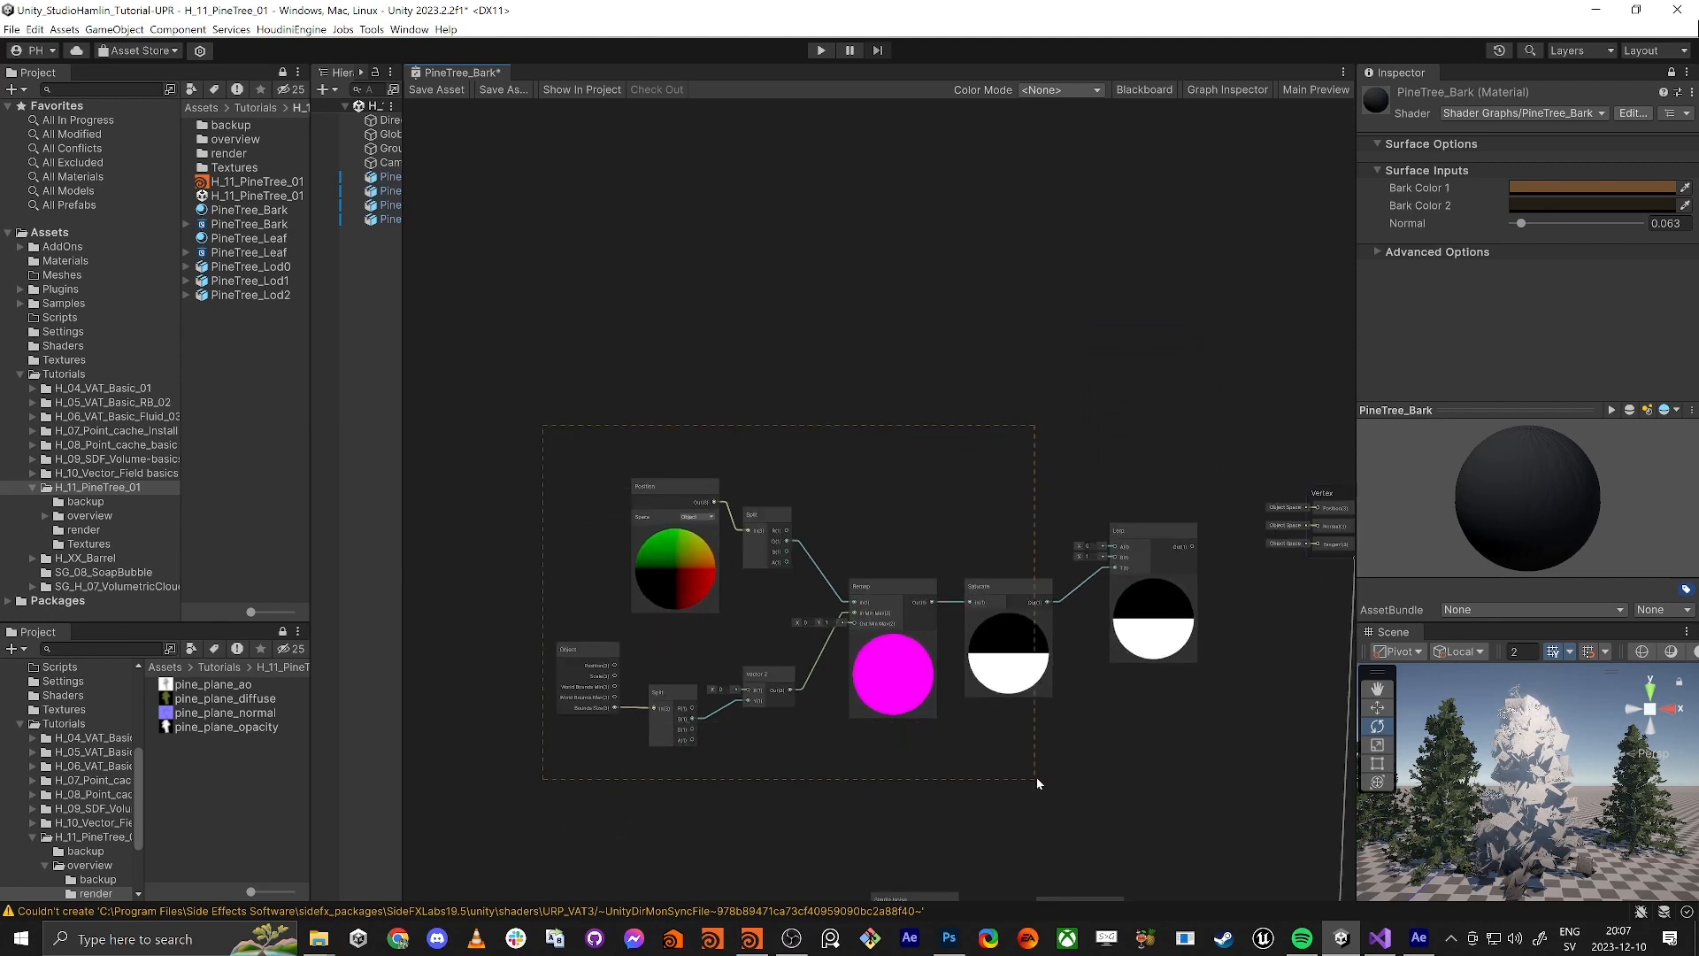
pyautogui.moveTo(1073, 772); pyautogui.dragTo(1075, 771)
pyautogui.moveTo(1006, 593); pyautogui.dragTo(796, 634)
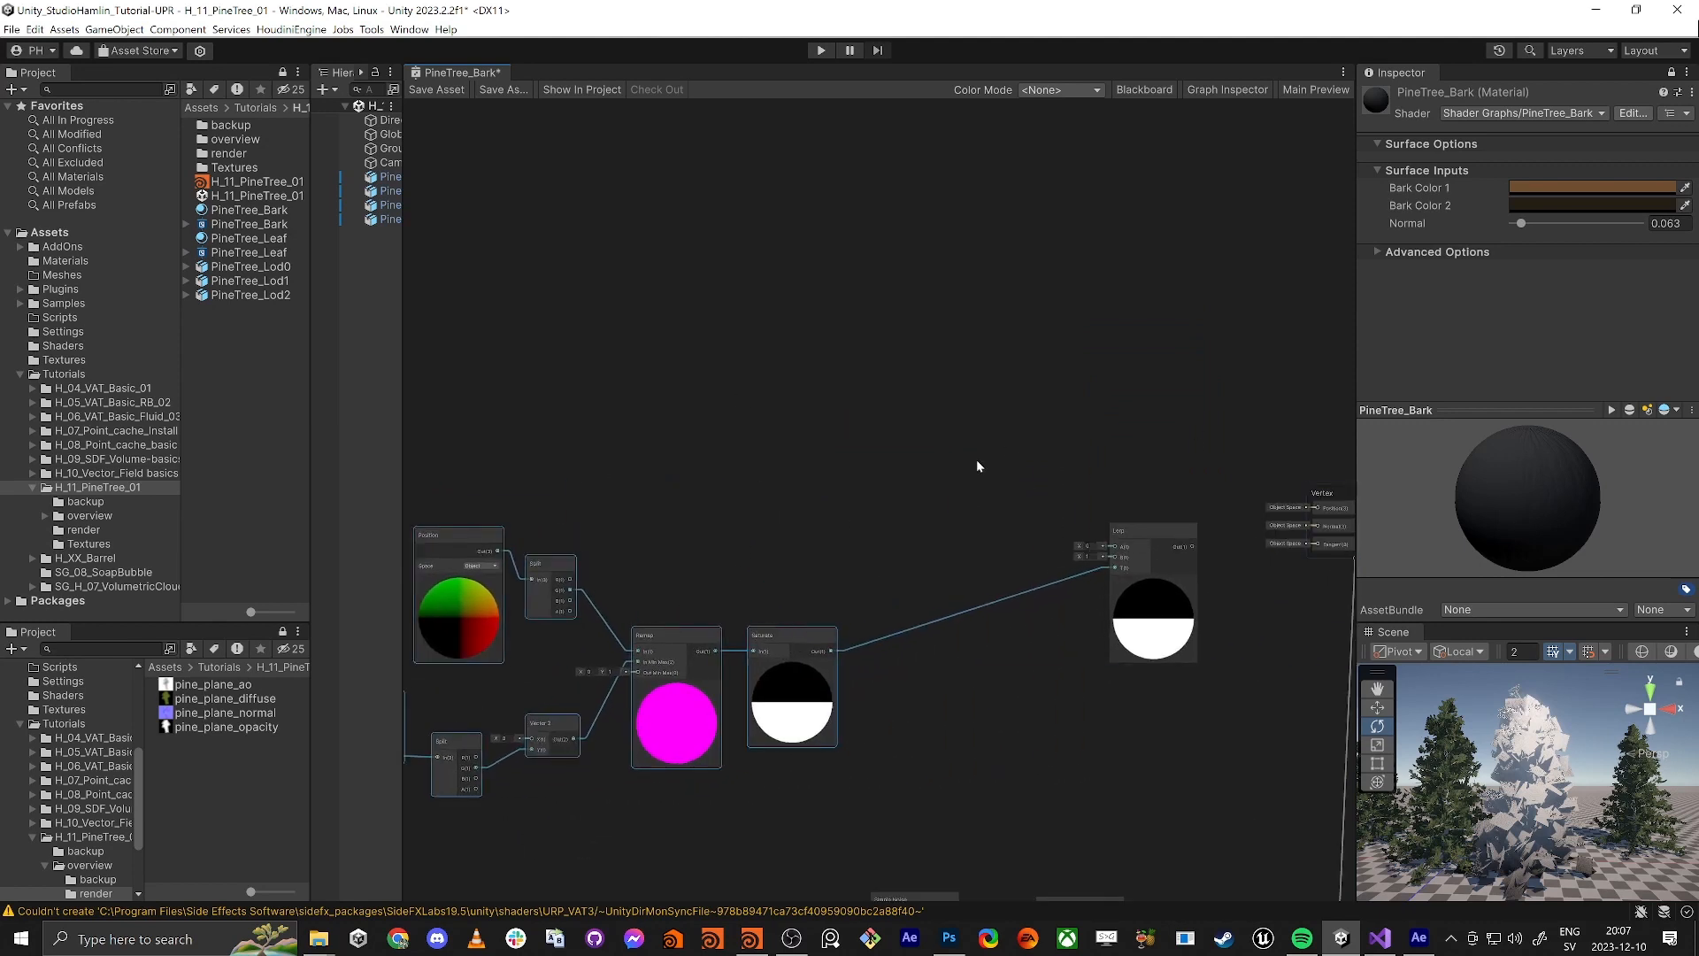
# Group the selected position, bounds, Remap and Saturate nodes and name the group Mask
pyautogui.scroll(-1, 708, 536)
pyautogui.moveTo(693, 537); pyautogui.dragTo(871, 446, button='middle')
pyautogui.rightClick(874, 535)
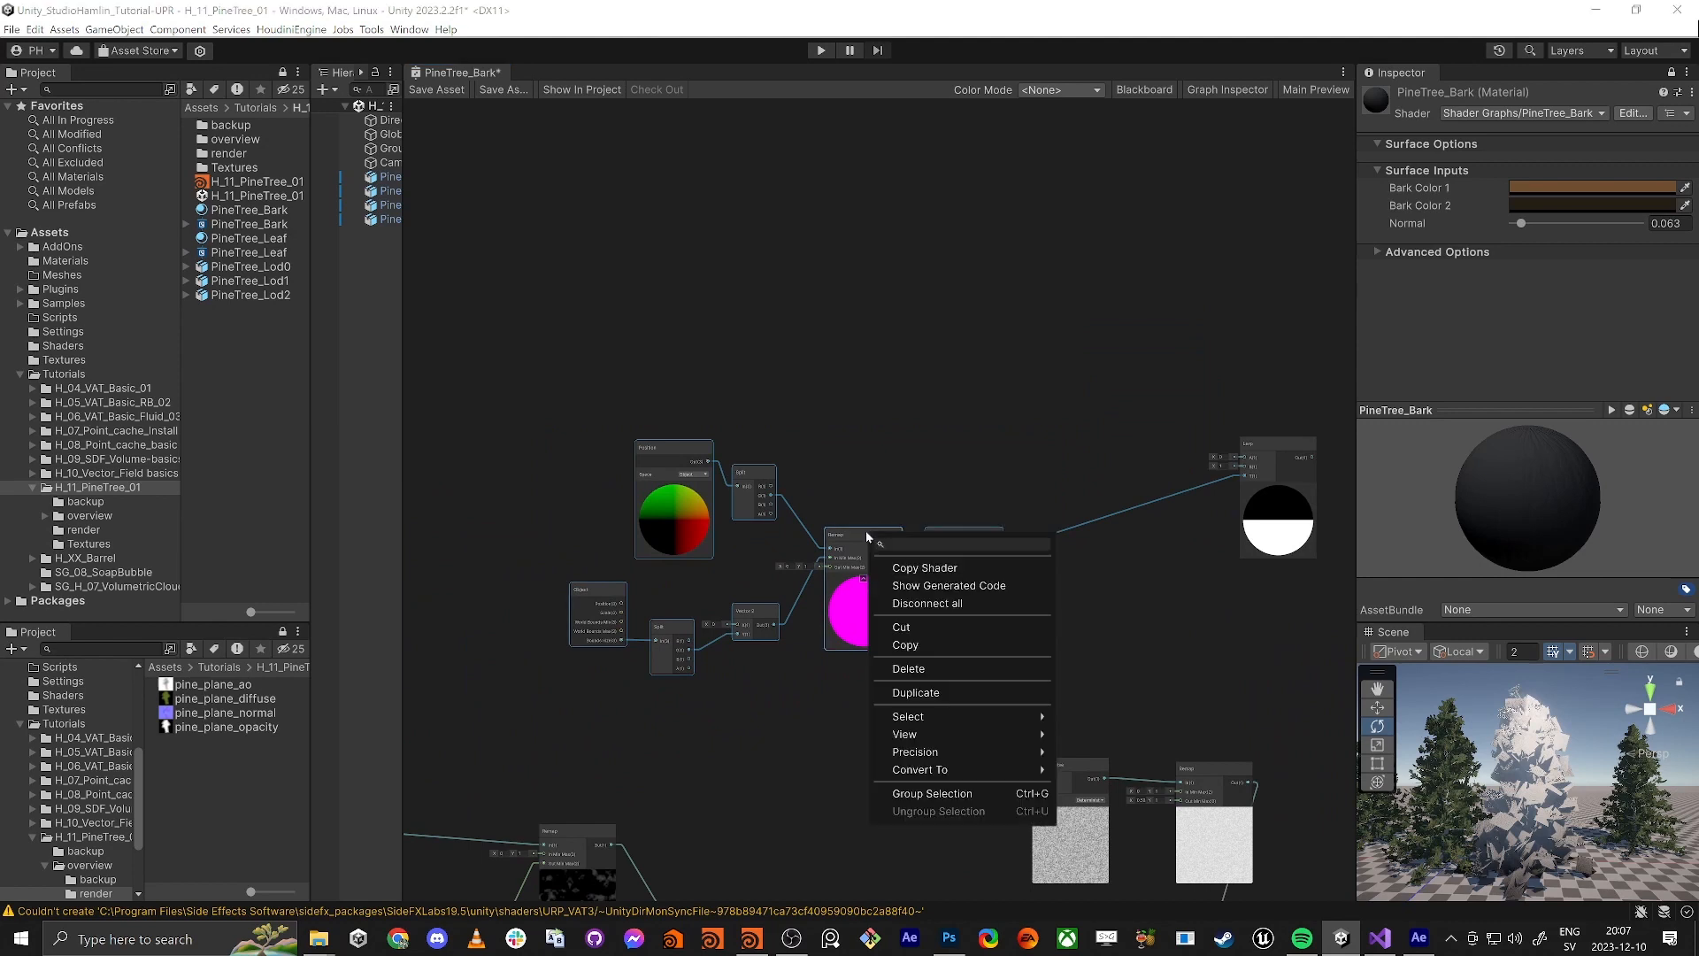
pyautogui.click(944, 792)
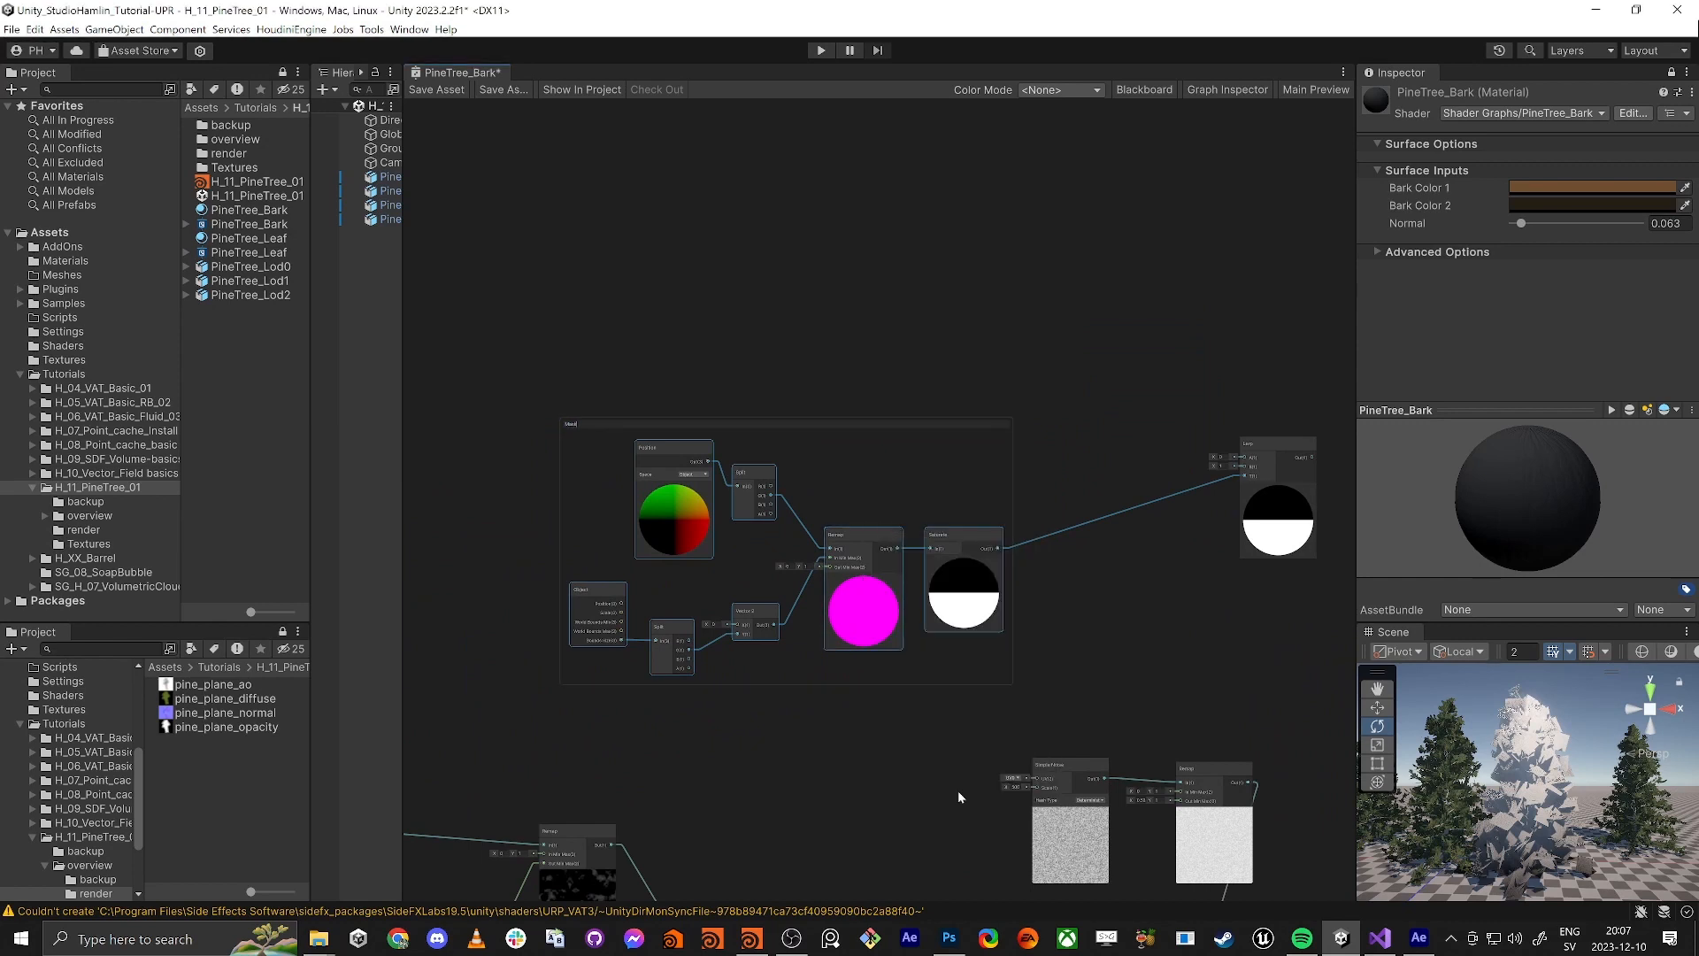
pyautogui.press('Return')
# Move the Mask group farther down and left, and lower its Position and upper Split nodes closer to the rest
pyautogui.moveTo(825, 418); pyautogui.dragTo(751, 482)
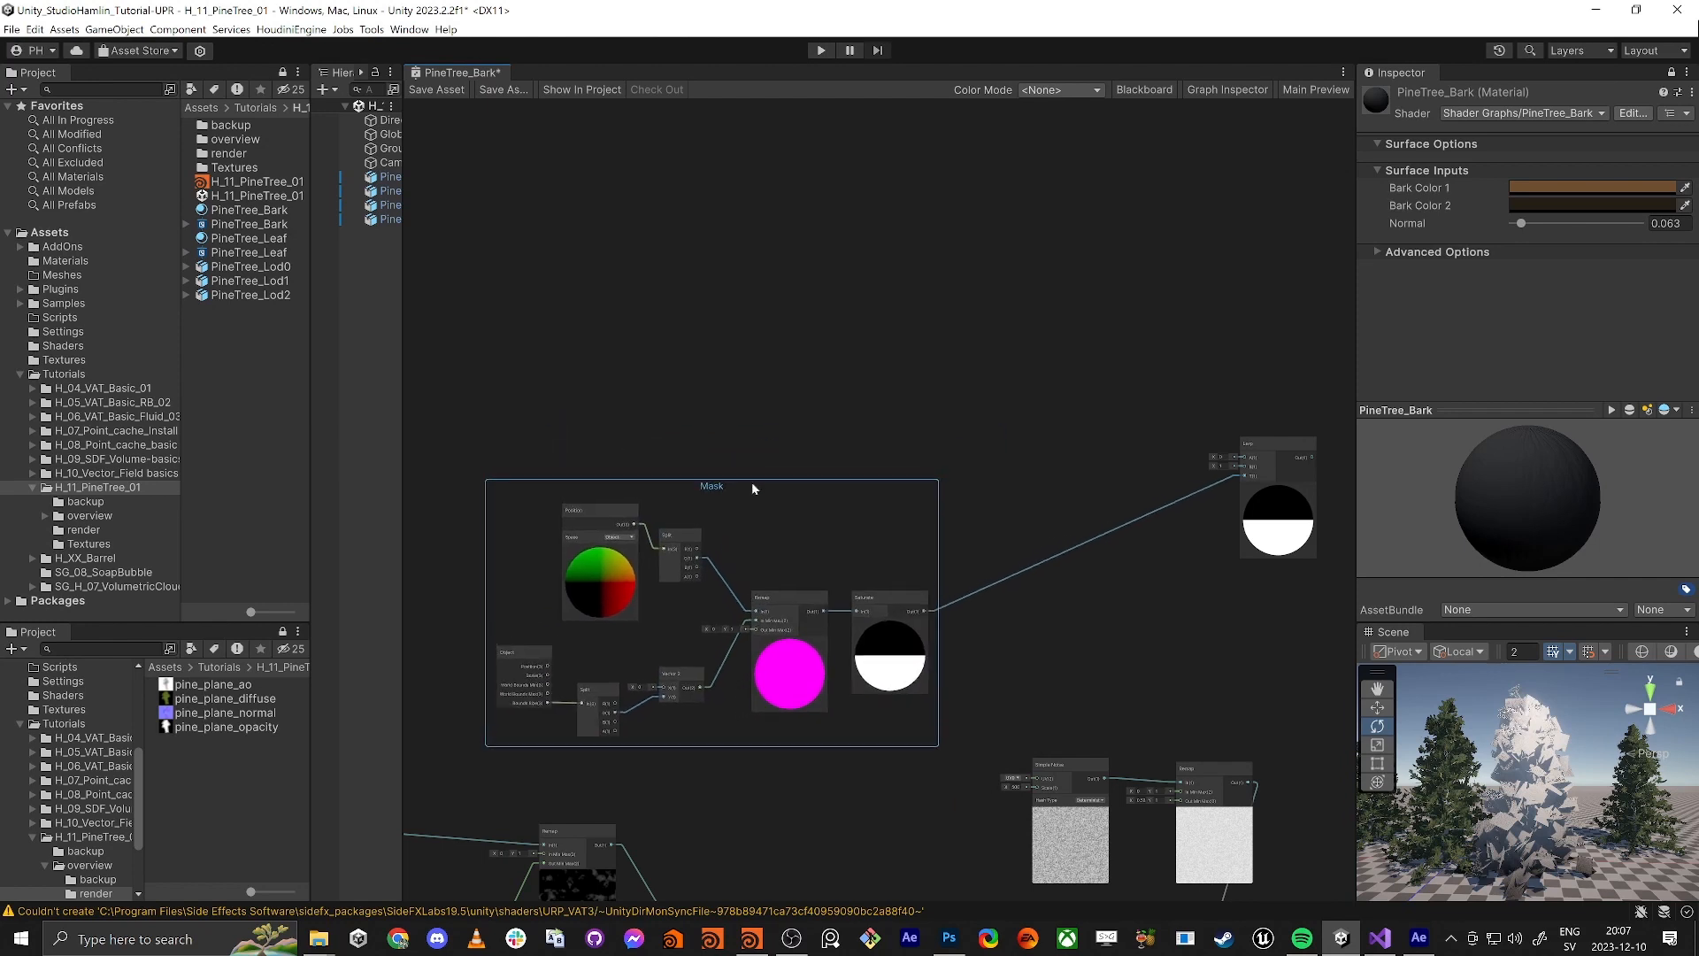
pyautogui.moveTo(512, 508); pyautogui.dragTo(672, 598)
pyautogui.moveTo(684, 541); pyautogui.dragTo(685, 575)
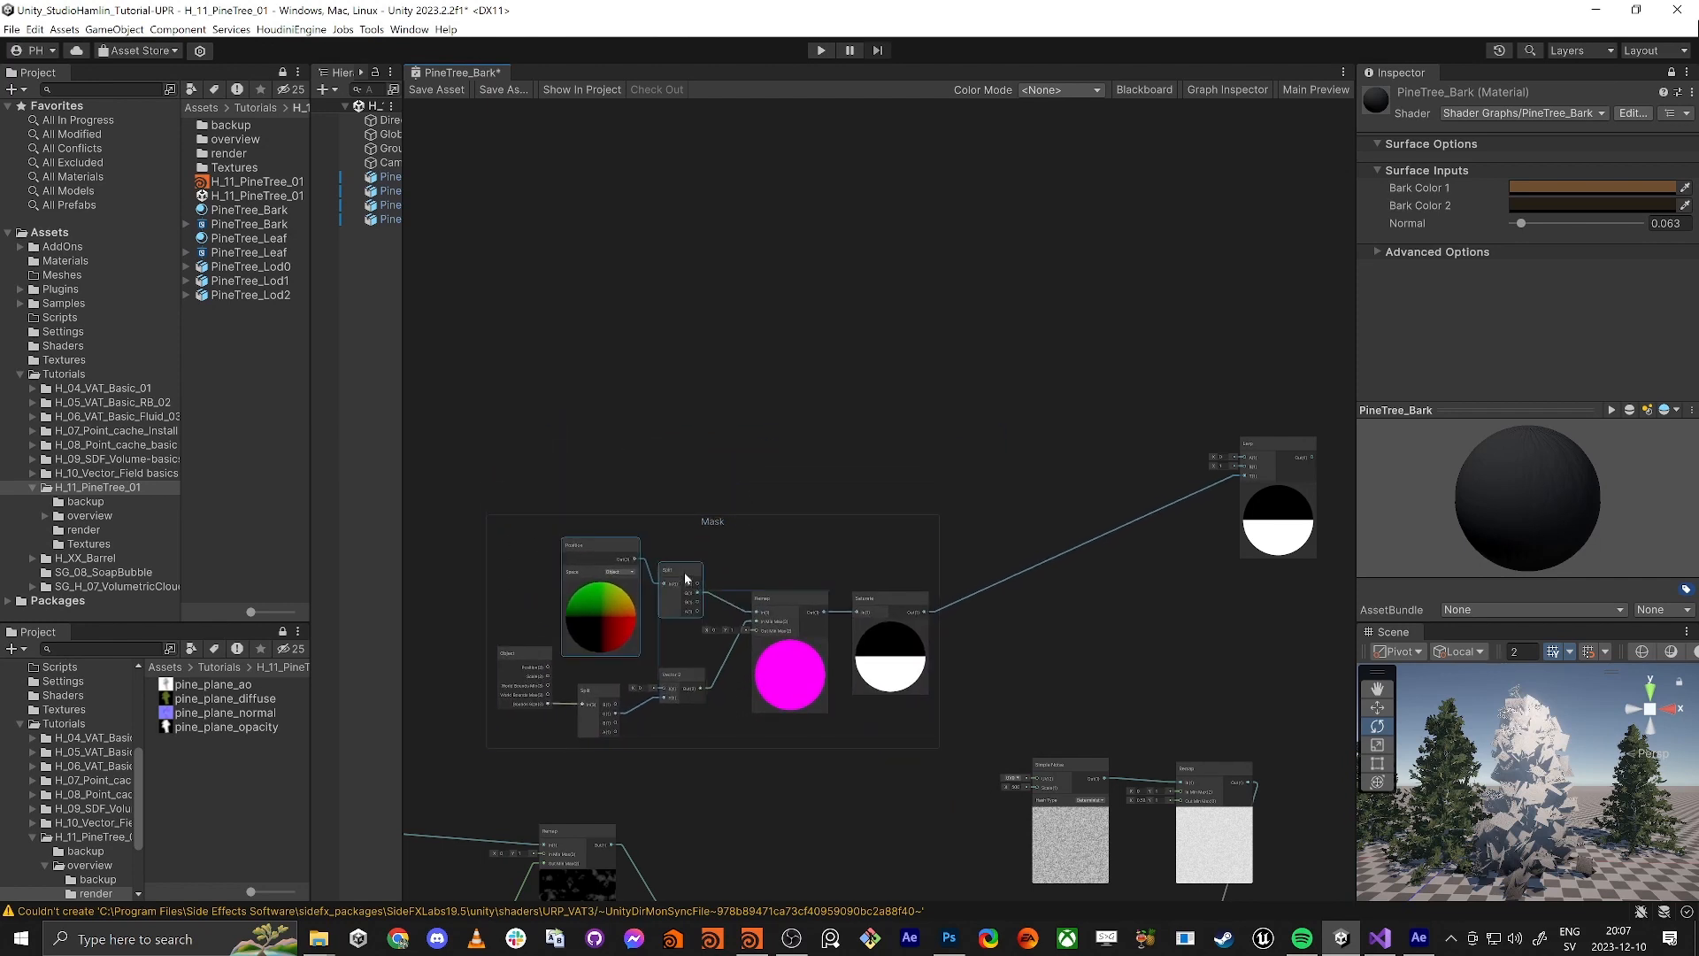
# Add a second Position node in the empty area above the Mask group, up and left of Lerp
pyautogui.moveTo(919, 398); pyautogui.dragTo(757, 461, button='middle')
pyautogui.moveTo(1016, 495); pyautogui.dragTo(944, 516, button='middle')
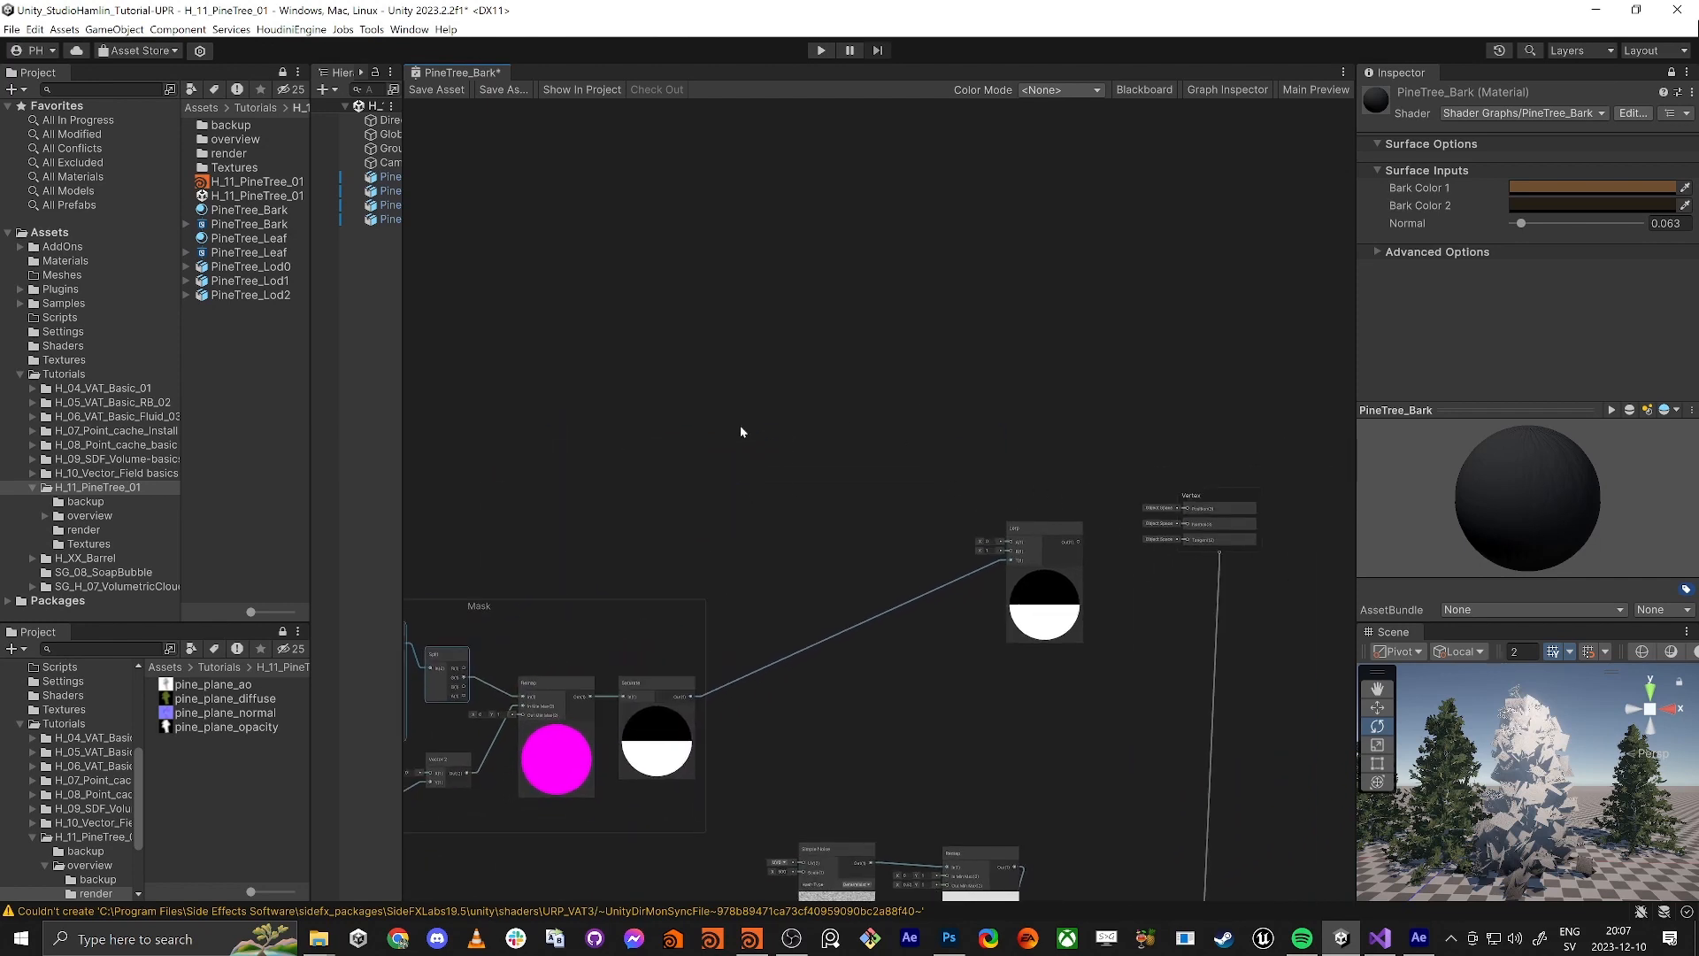
pyautogui.click(691, 387)
pyautogui.press('space')
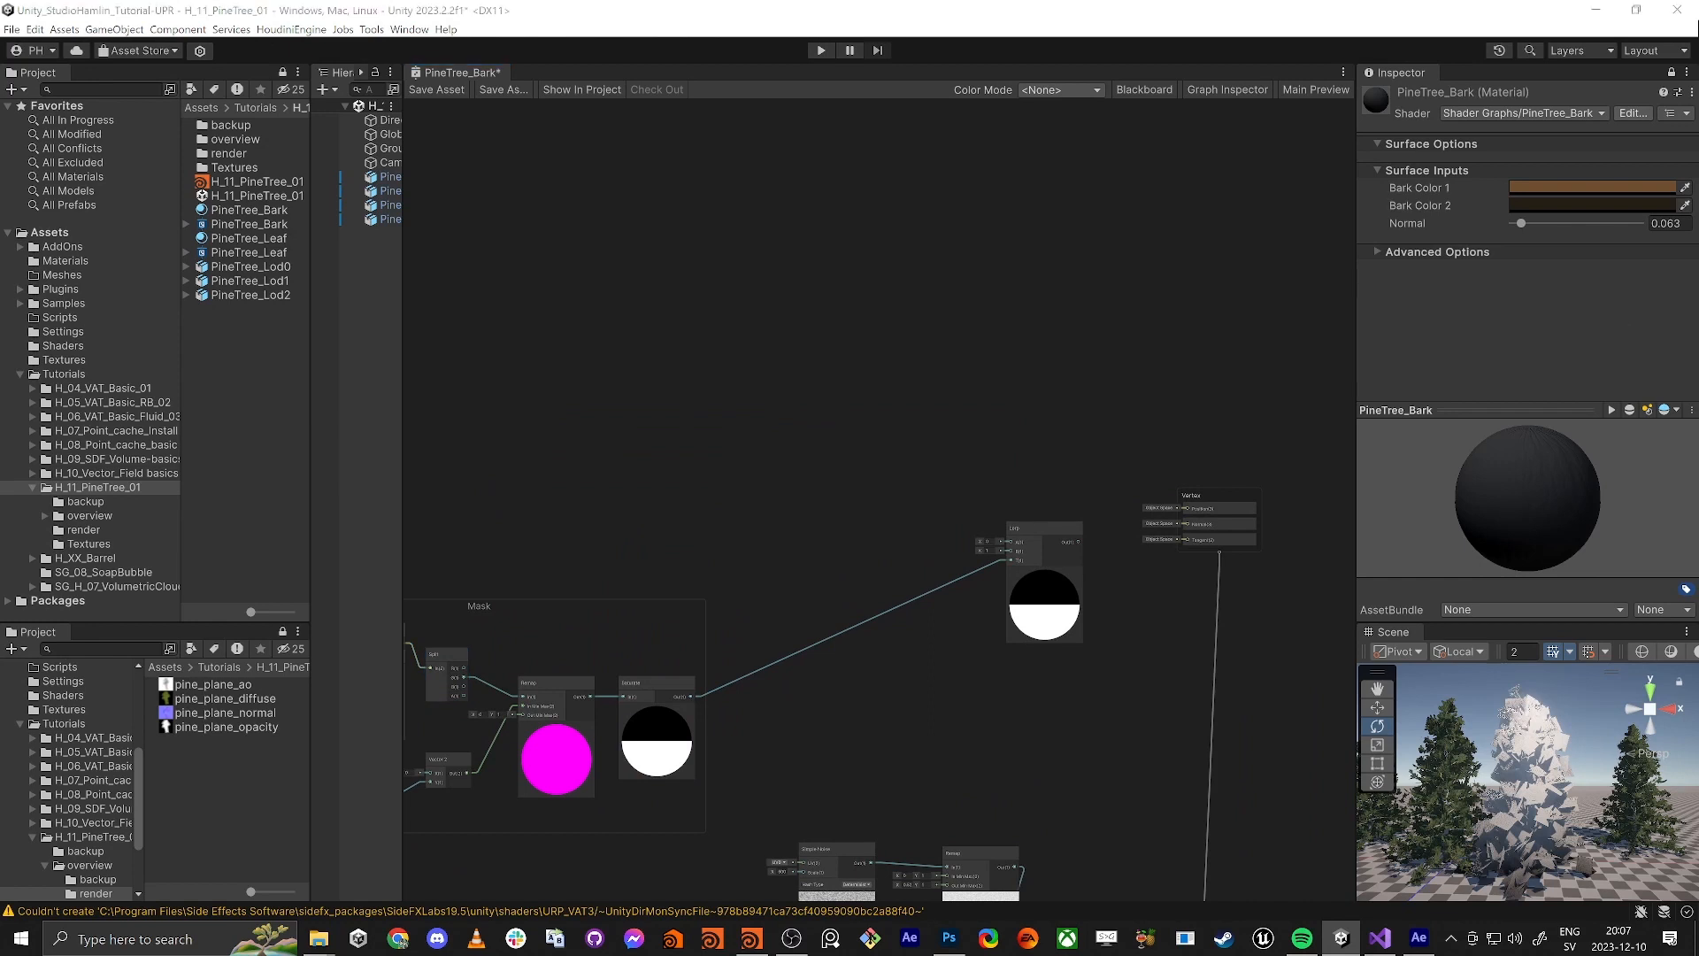
pyautogui.hotkey('alt', 'Tab')
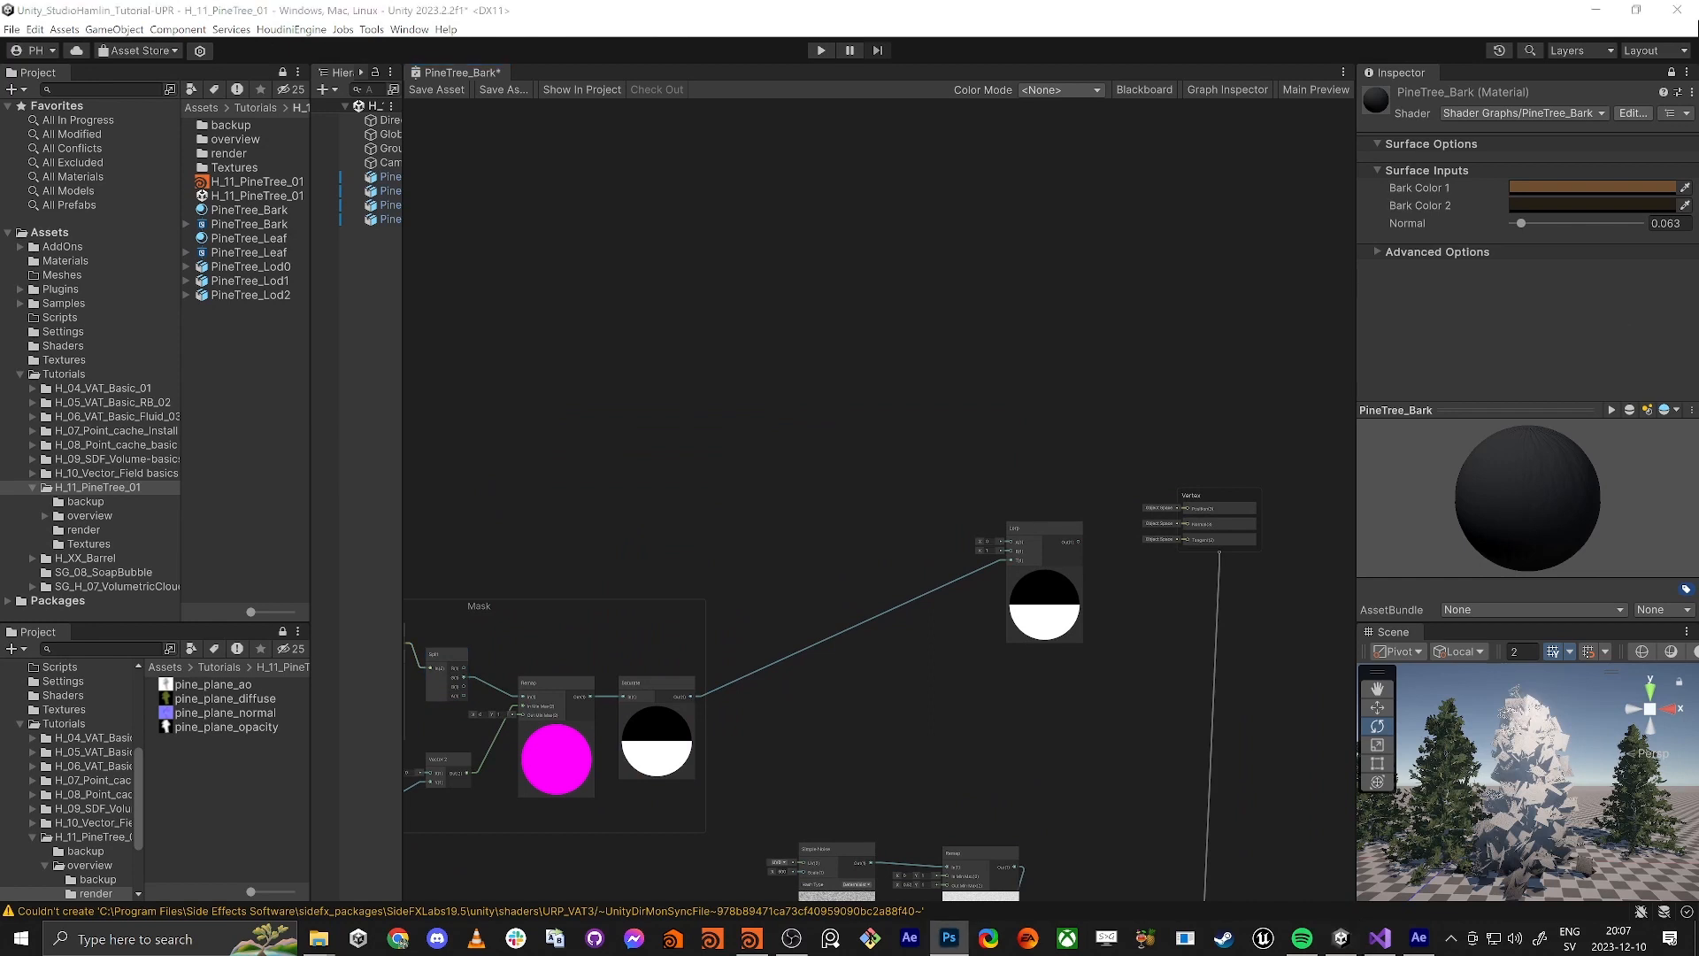
pyautogui.hotkey('alt', 'Tab')
pyautogui.press('space')
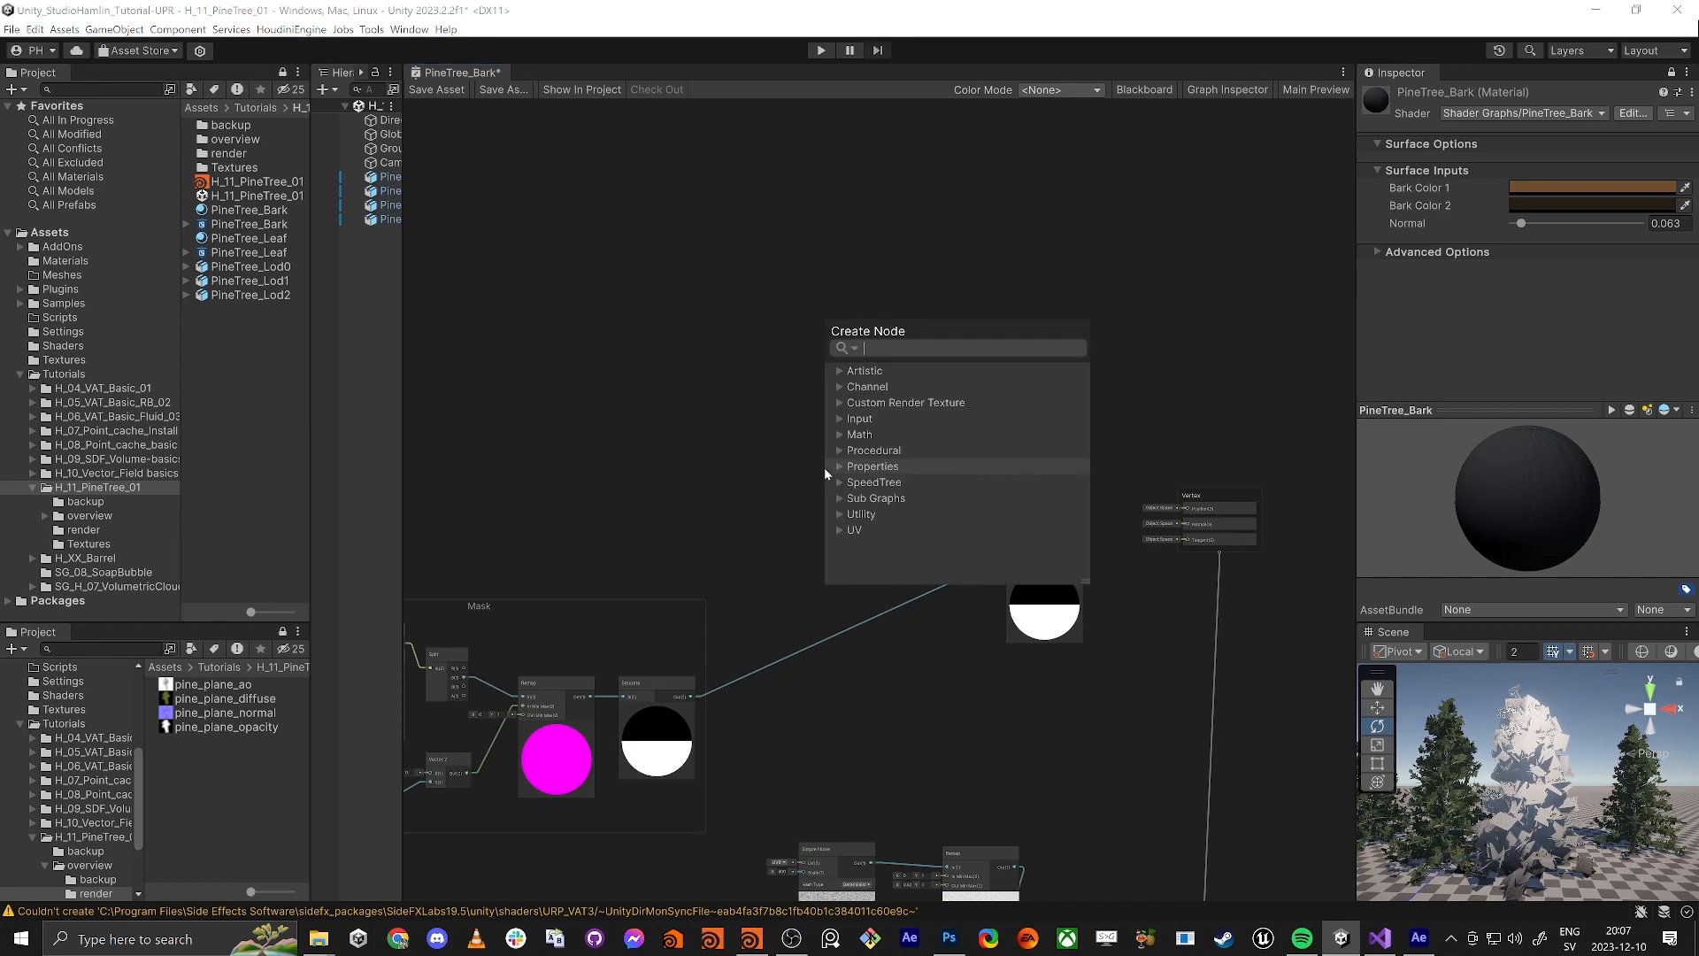
pyautogui.write('position')
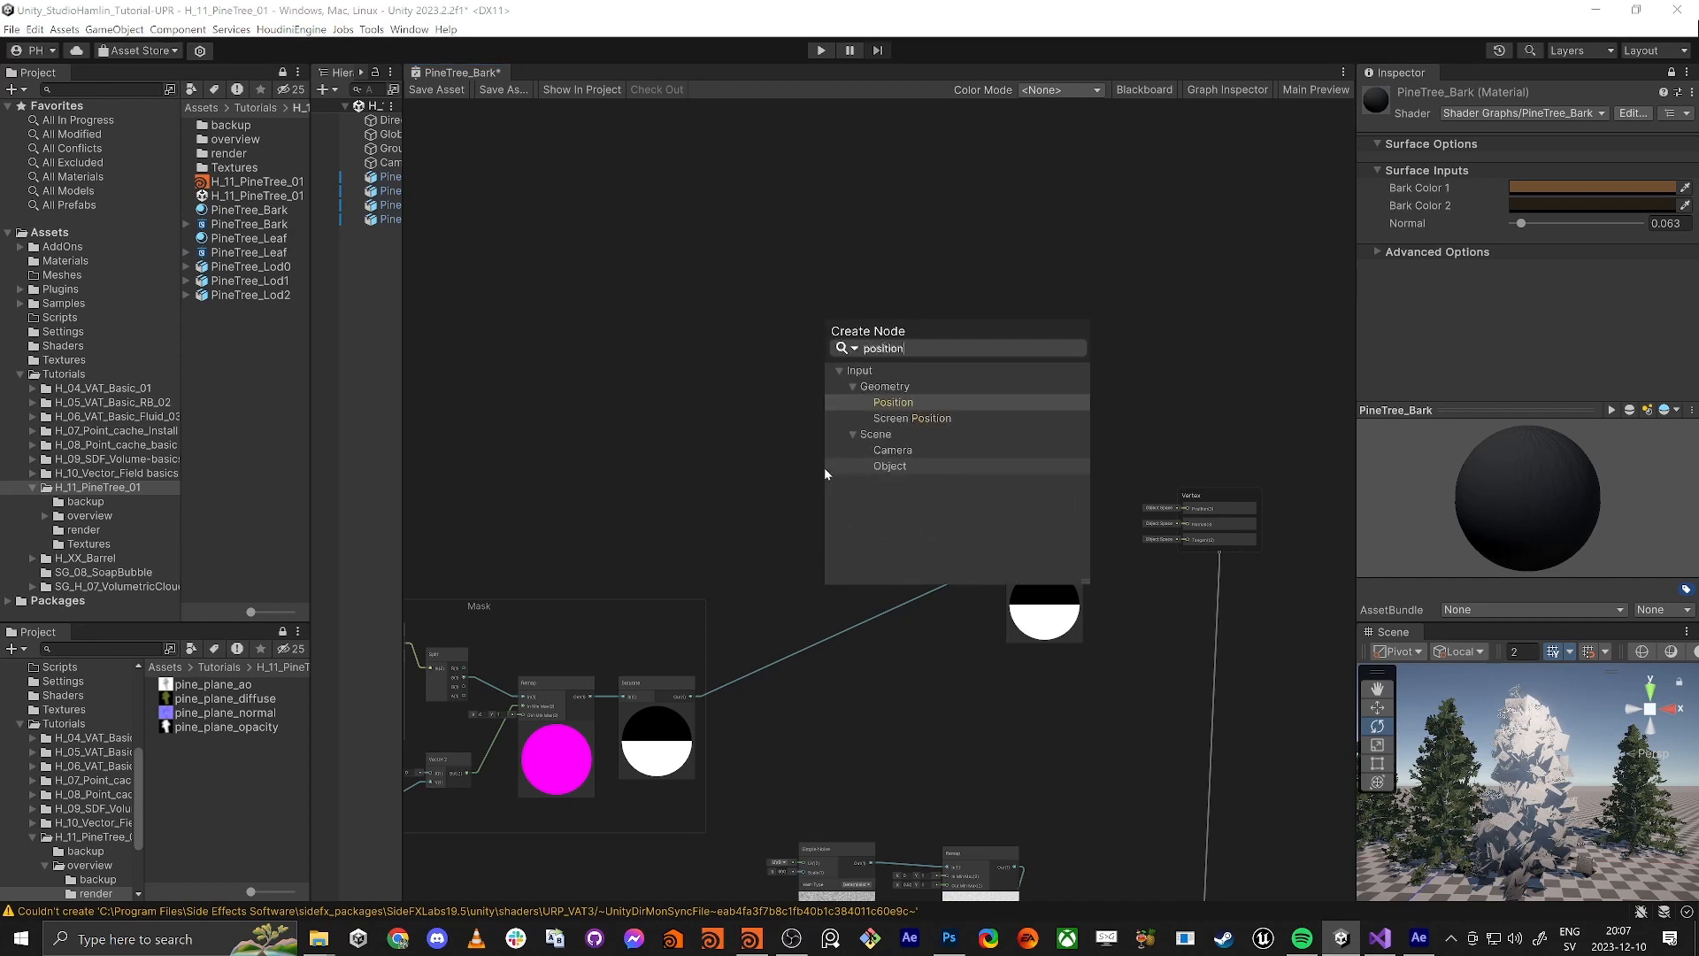
pyautogui.press('Return')
pyautogui.moveTo(846, 502); pyautogui.dragTo(783, 406)
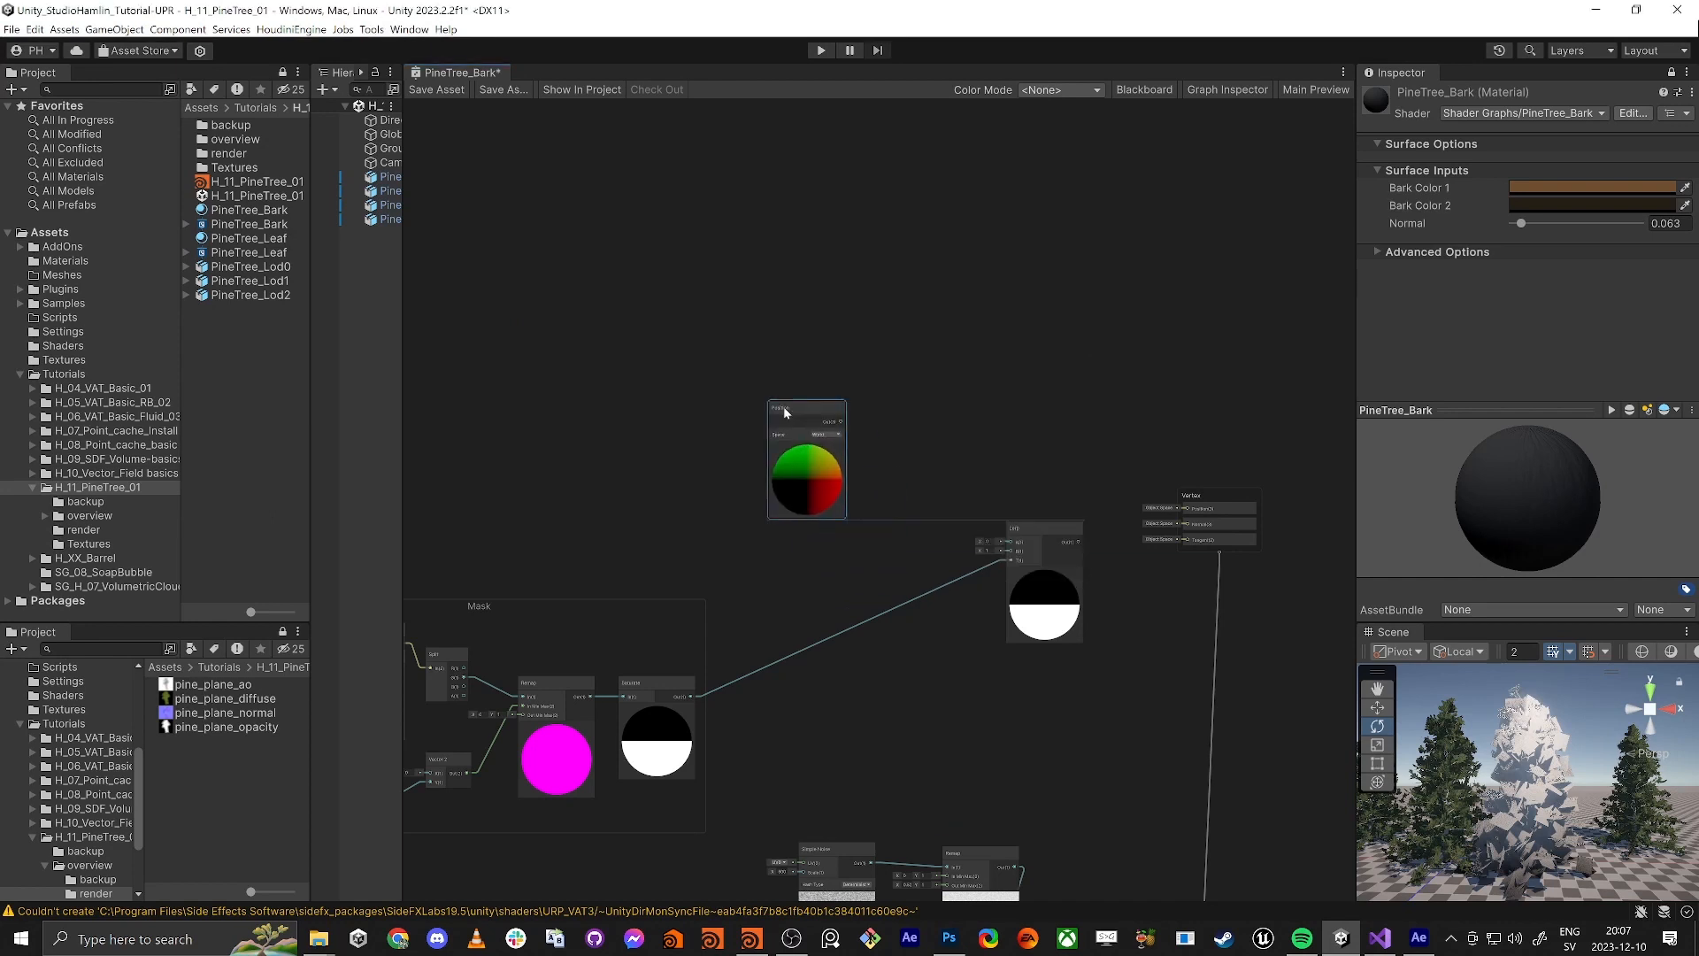
# Set the new Position node's Space to Object and shift the node slightly up and left
pyautogui.scroll(3, 800, 418)
pyautogui.click(809, 441)
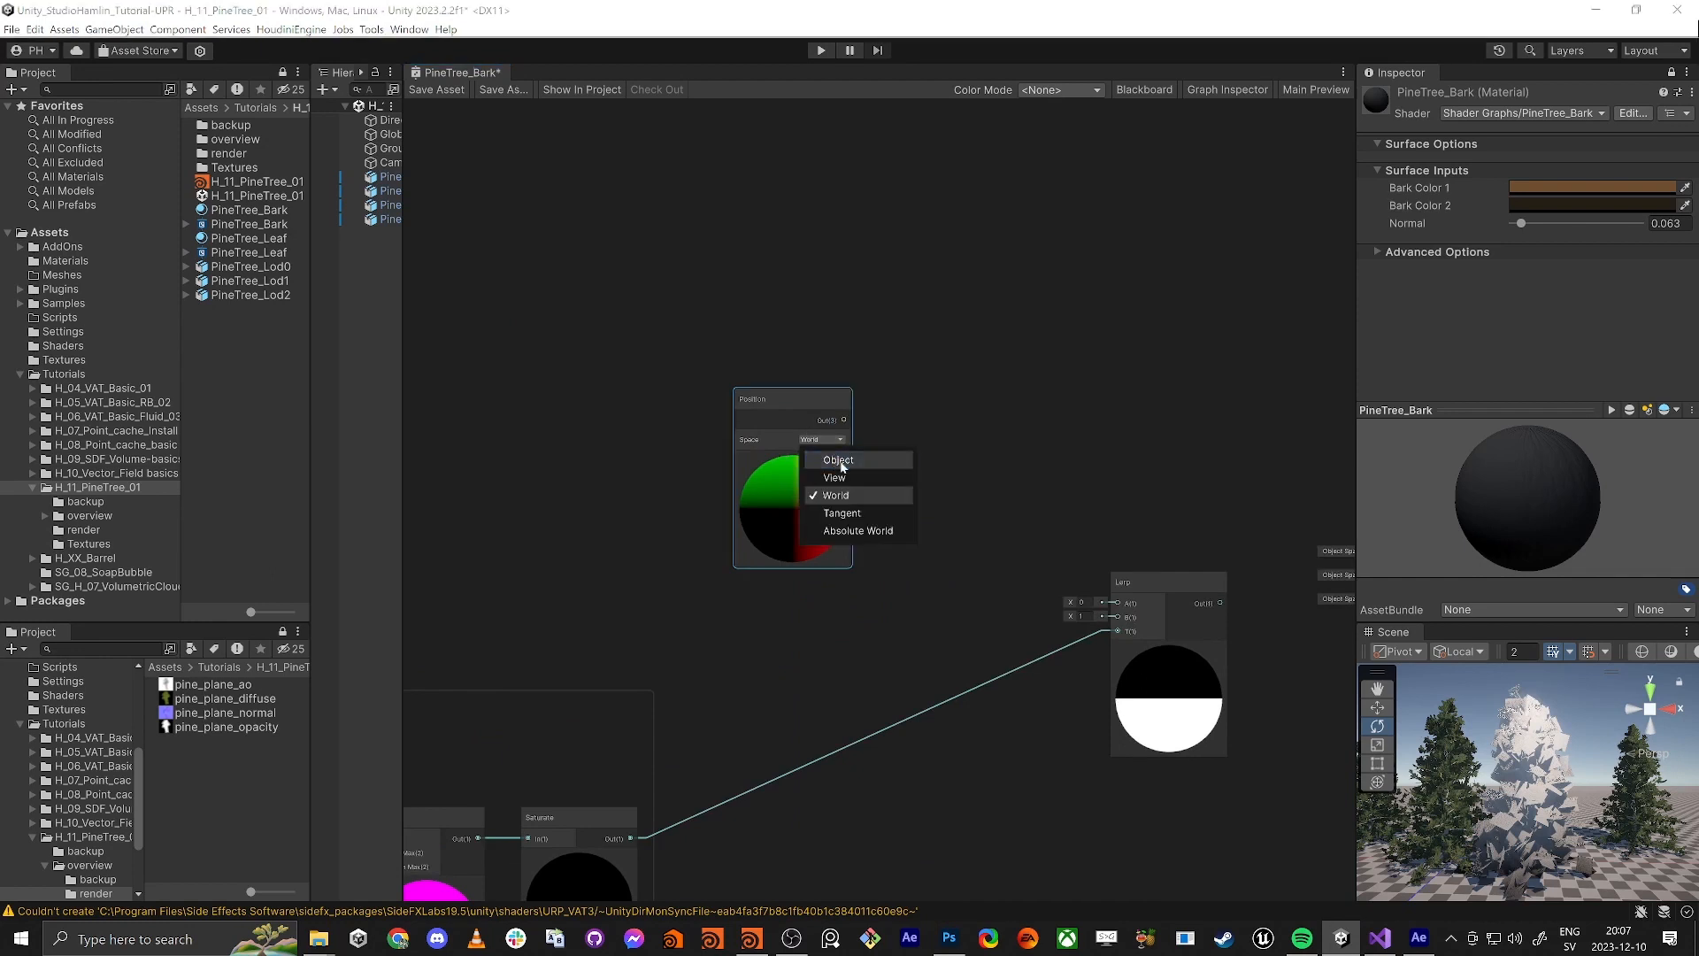
pyautogui.click(836, 460)
pyautogui.moveTo(795, 395); pyautogui.dragTo(765, 359)
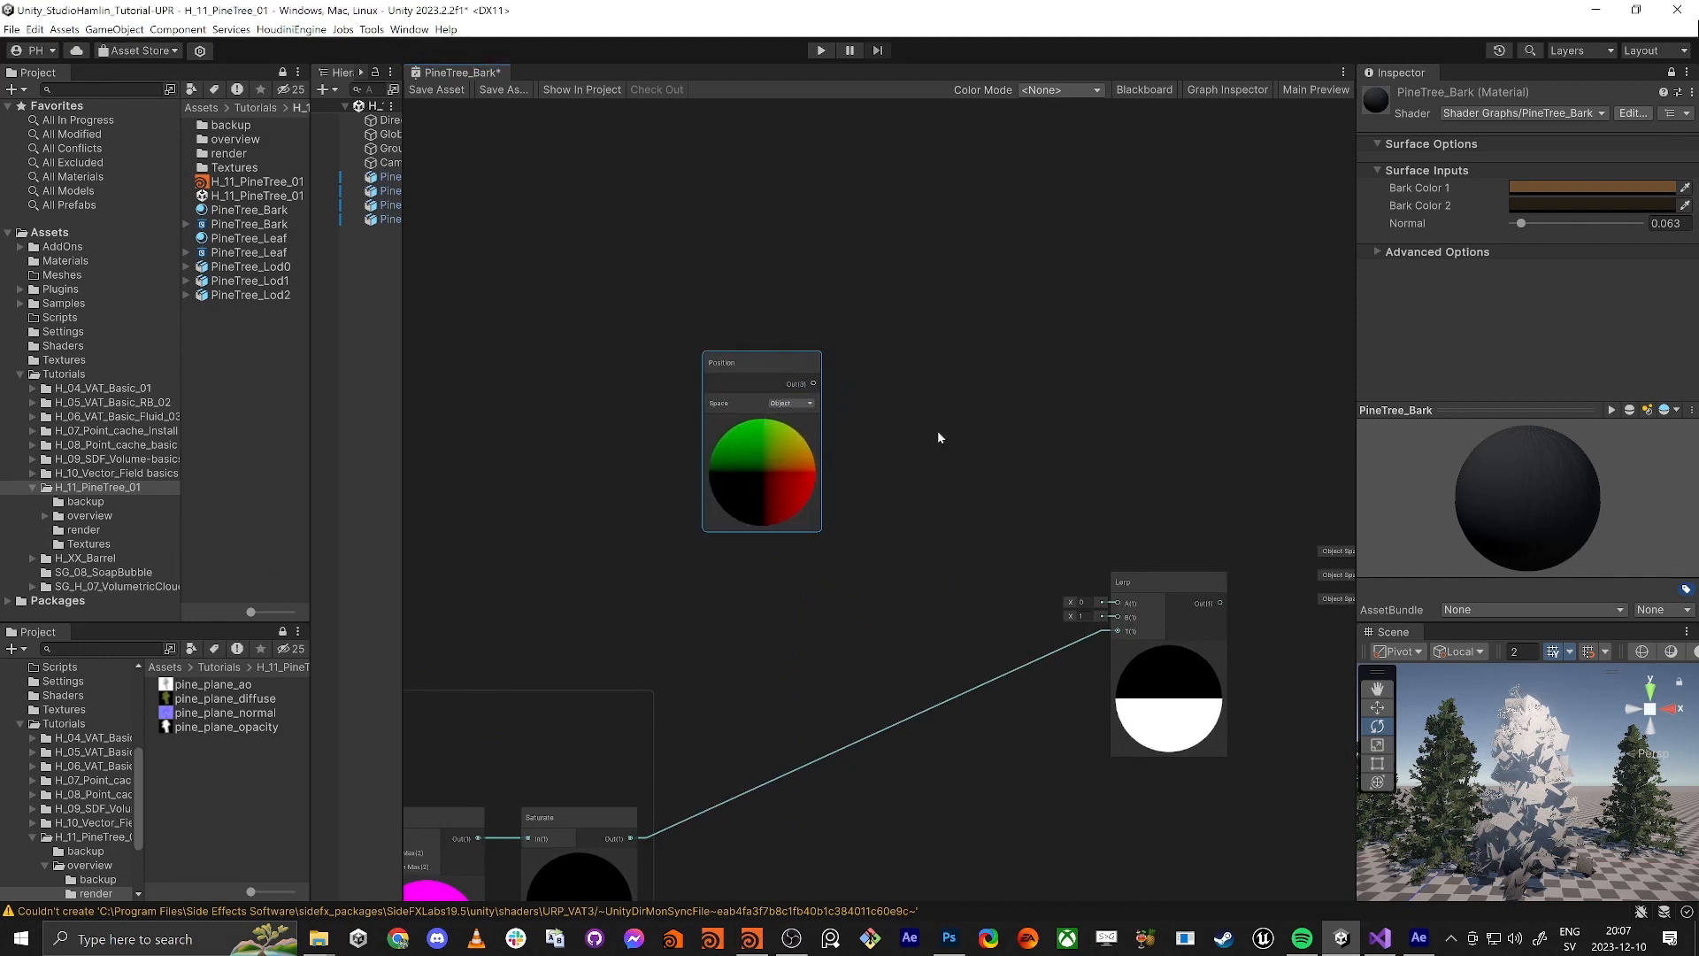
# Connect the new Position node to Lerp's A input, and also through a new Add node's A input into Lerp's B
pyautogui.moveTo(937, 430); pyautogui.dragTo(883, 380, button='middle')
pyautogui.moveTo(1059, 555); pyautogui.dragTo(790, 538)
pyautogui.press('Escape')
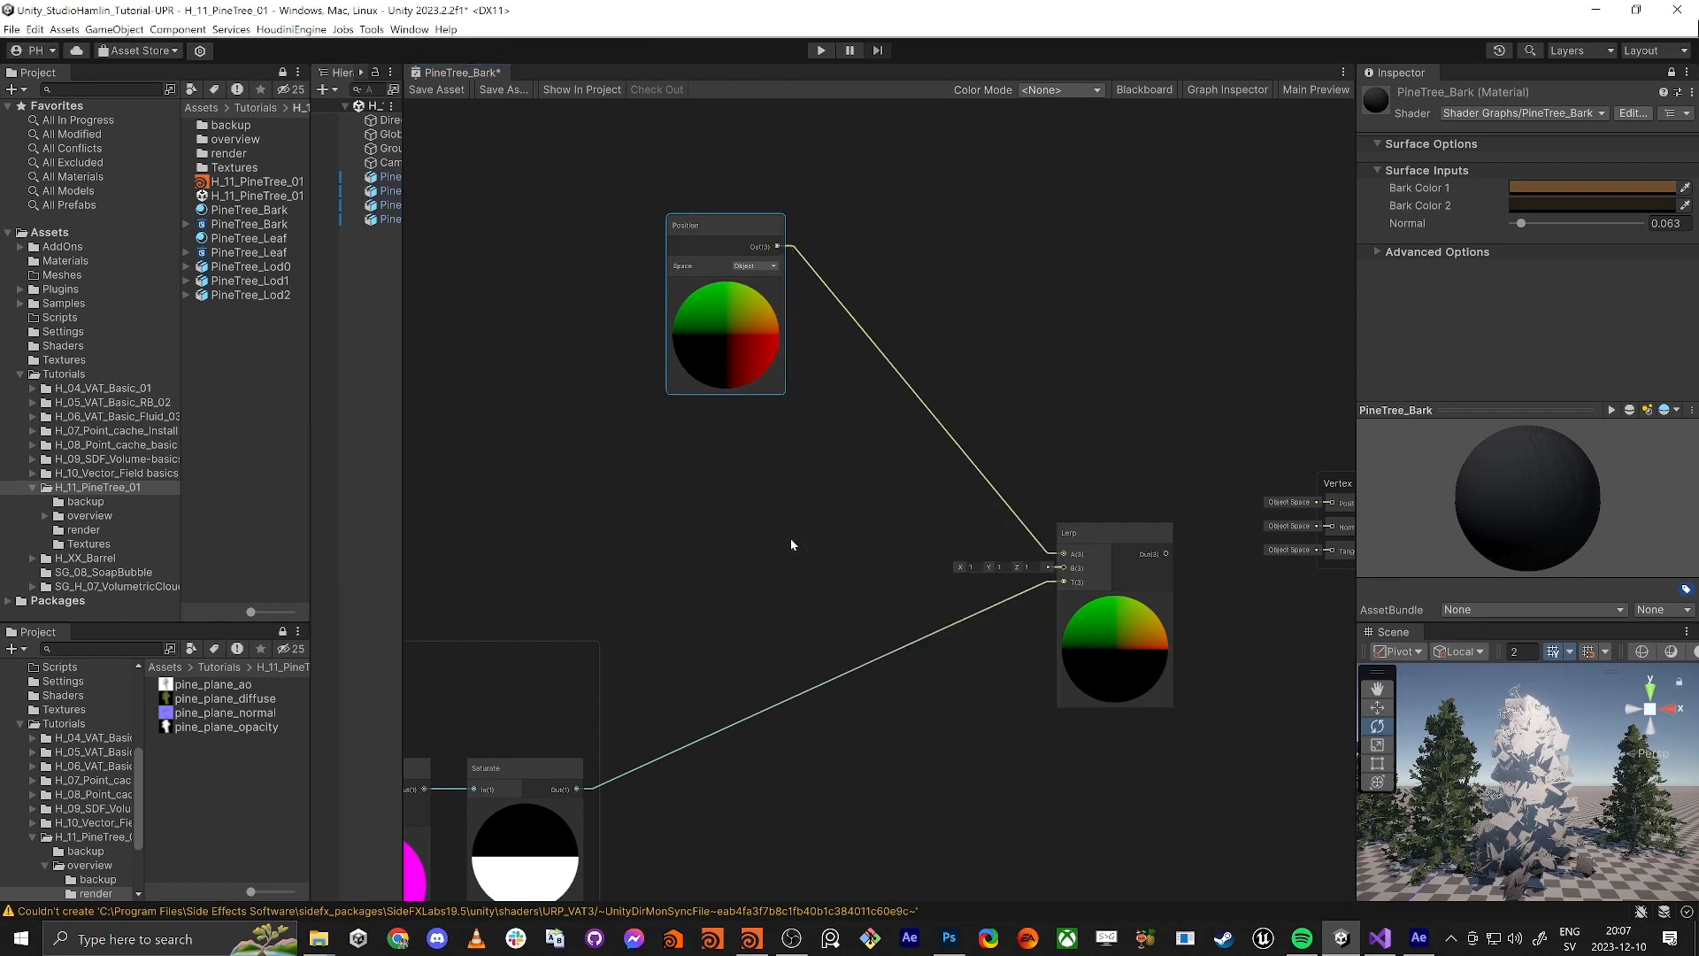
pyautogui.moveTo(899, 520); pyautogui.dragTo(1064, 567)
pyautogui.moveTo(857, 497); pyautogui.dragTo(845, 446)
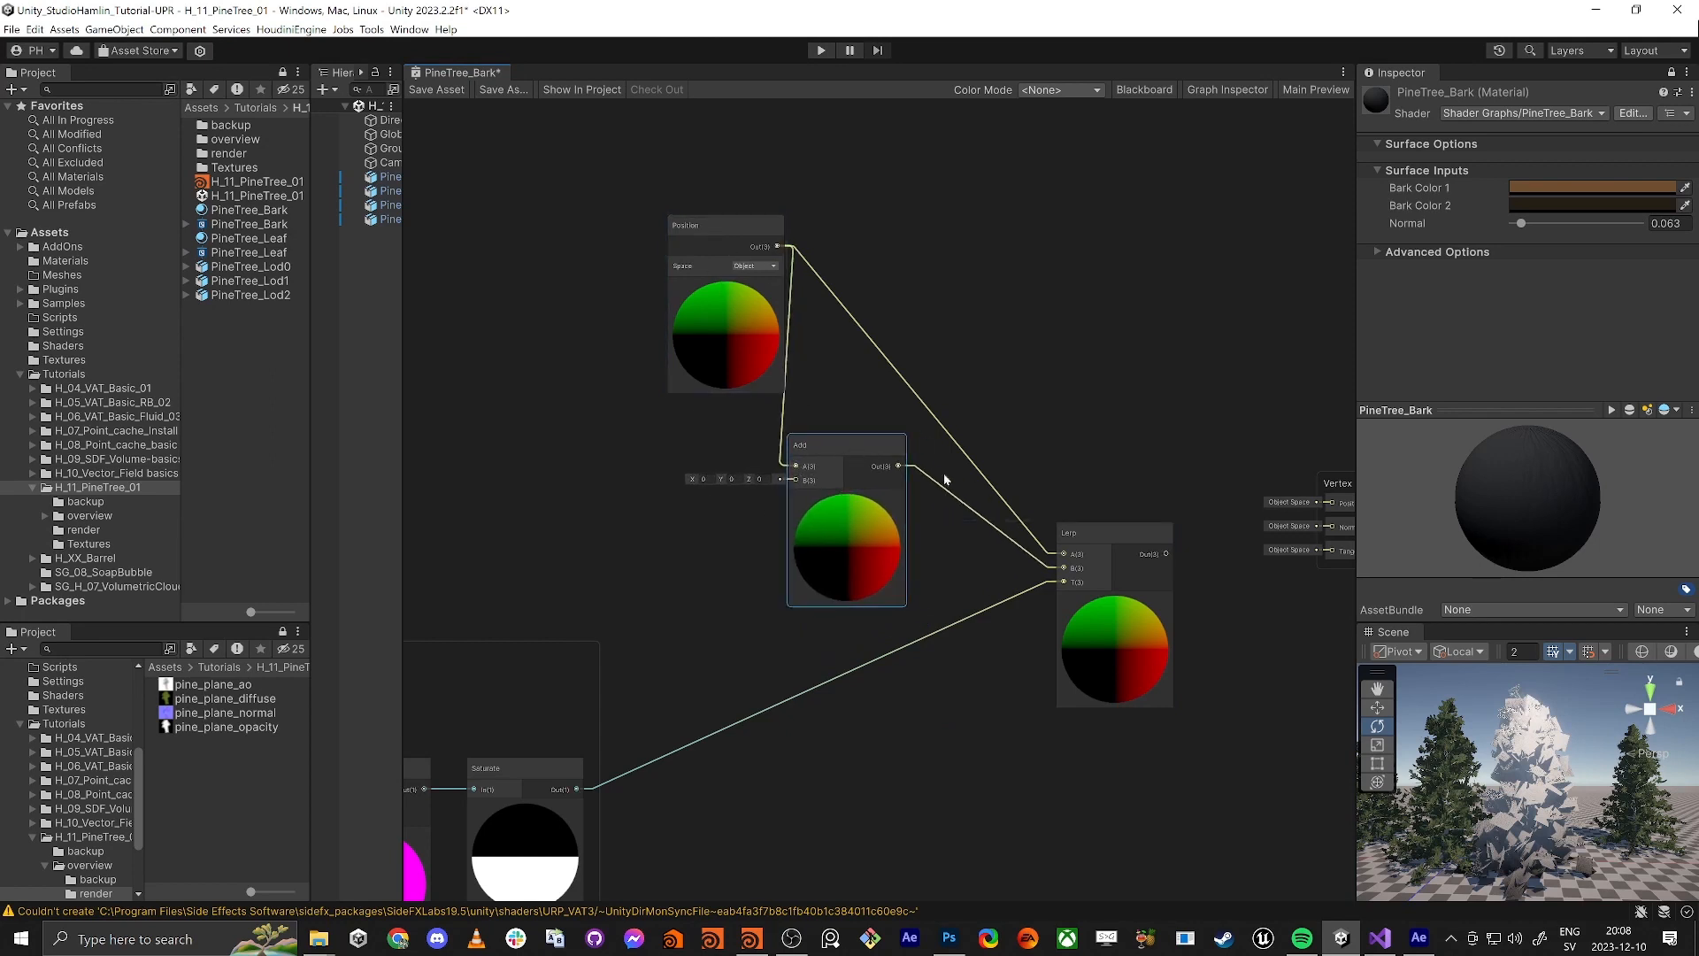
# Connect Lerp's output to the Vertex block's Position input and save the shader graph
pyautogui.moveTo(946, 478); pyautogui.dragTo(814, 471, button='middle')
pyautogui.moveTo(1195, 495); pyautogui.dragTo(1033, 547)
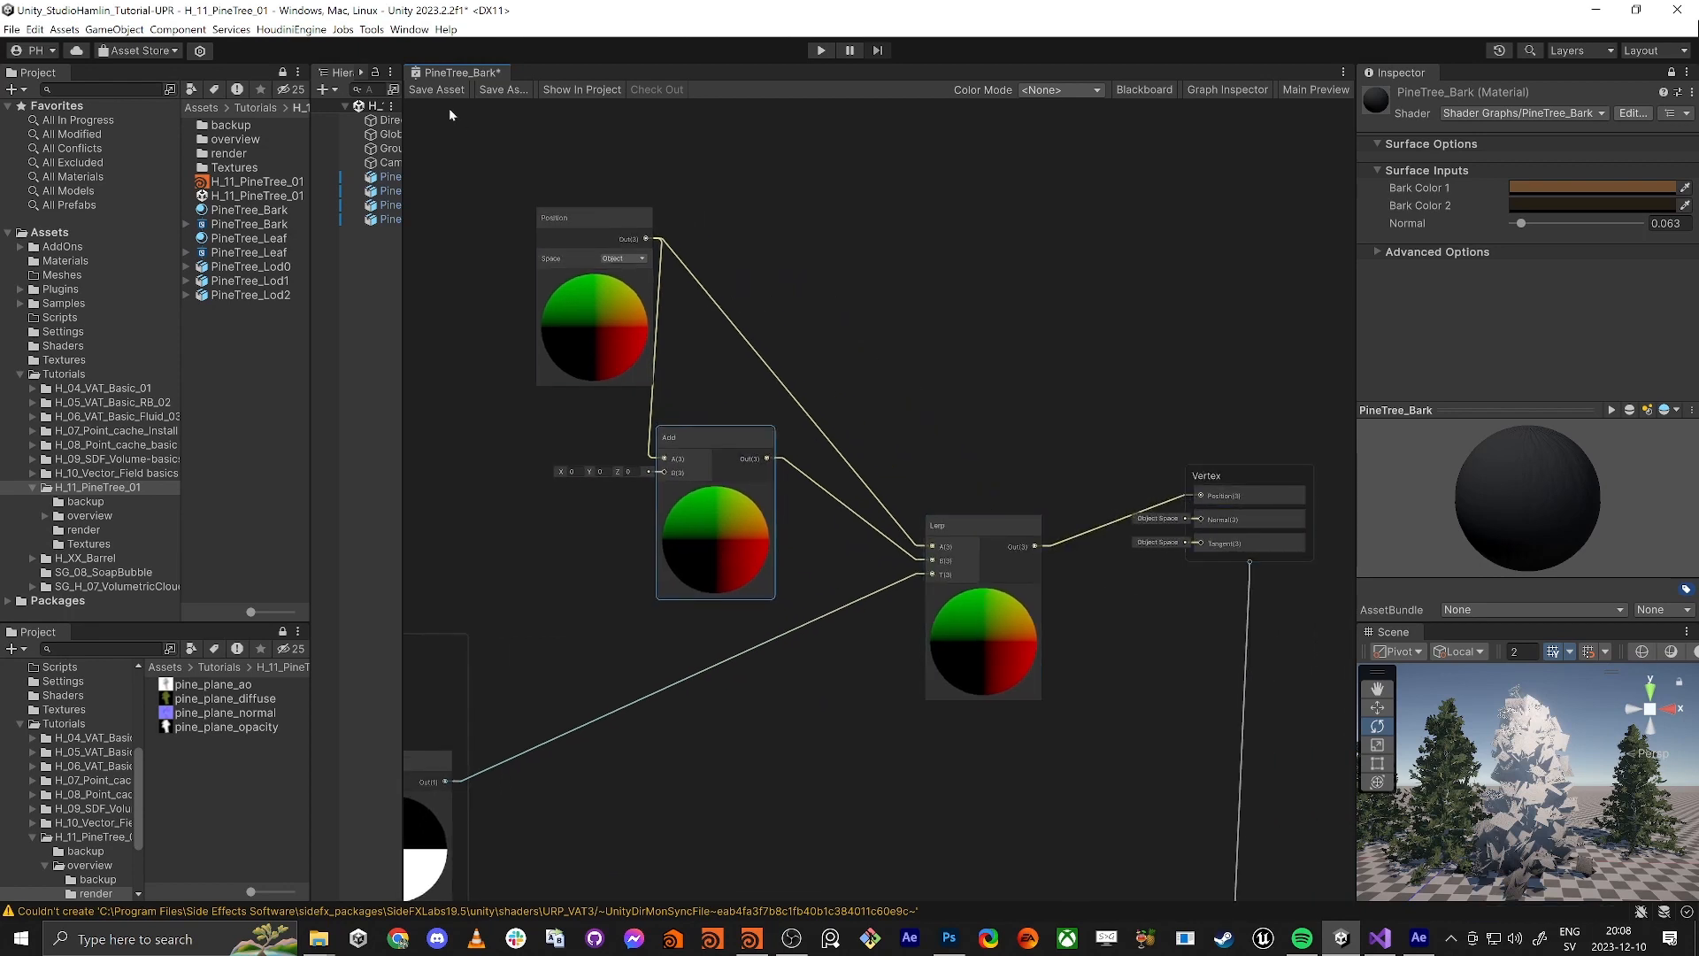
pyautogui.click(436, 90)
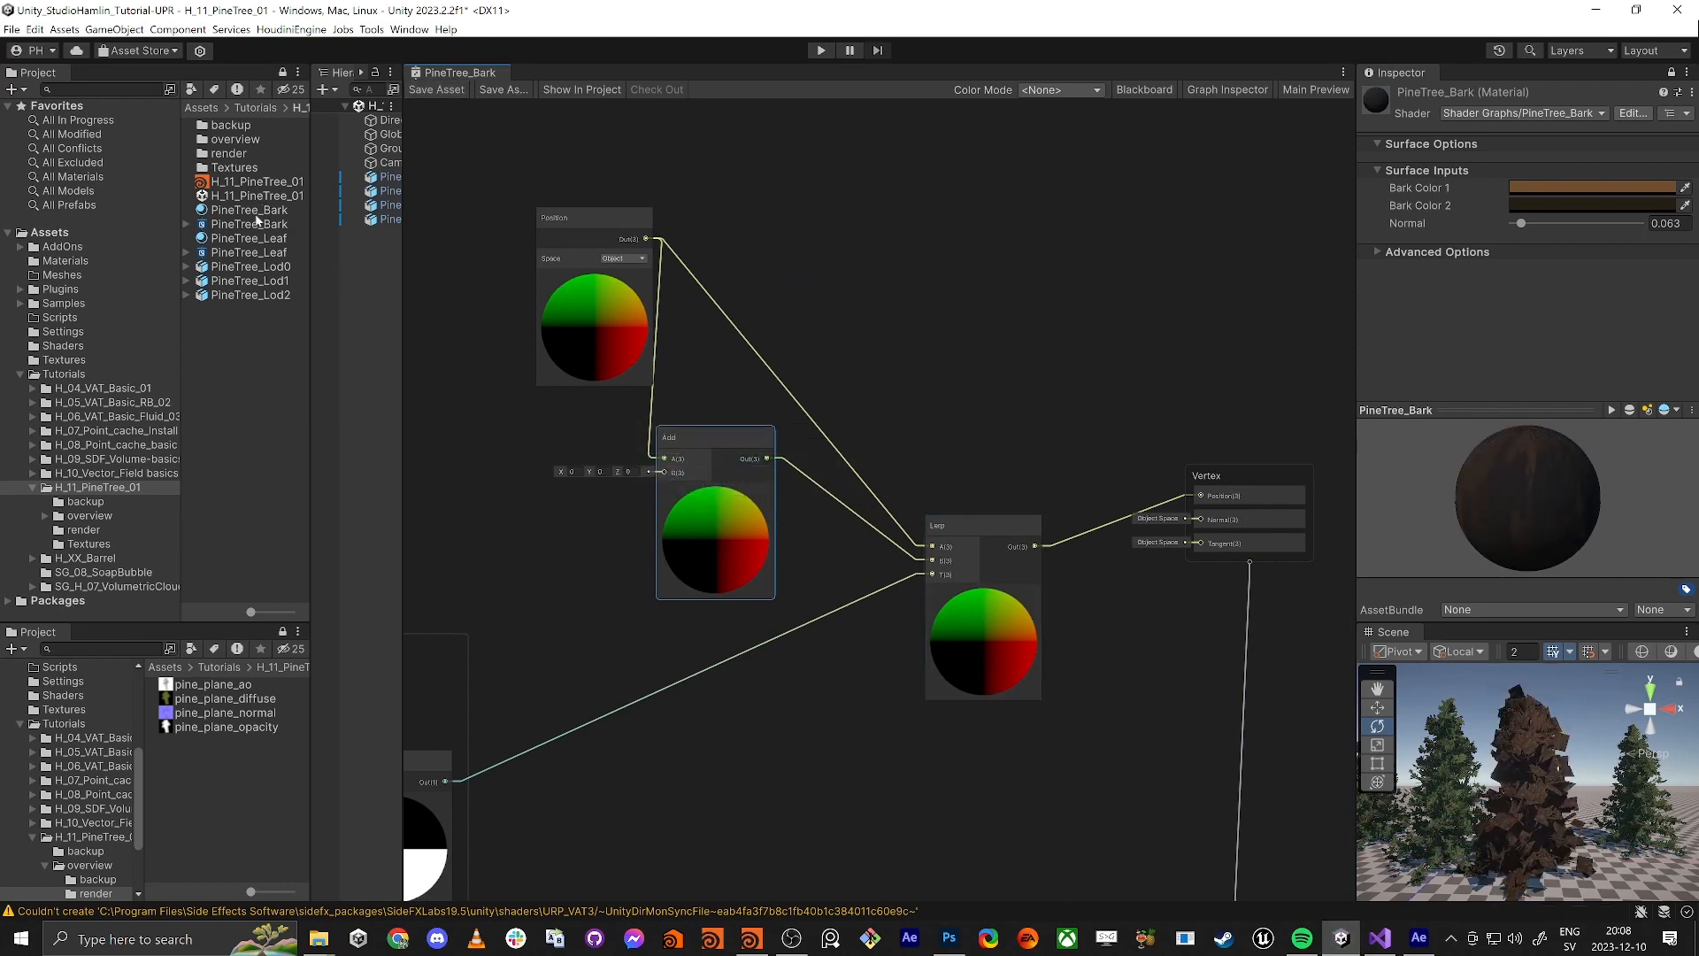
# Enlarge the Scene view and frame the bark-textured pine tree to examine it
pyautogui.keyDown('alt'); pyautogui.moveTo(1527, 784); pyautogui.dragTo(1515, 775); pyautogui.keyUp('alt')
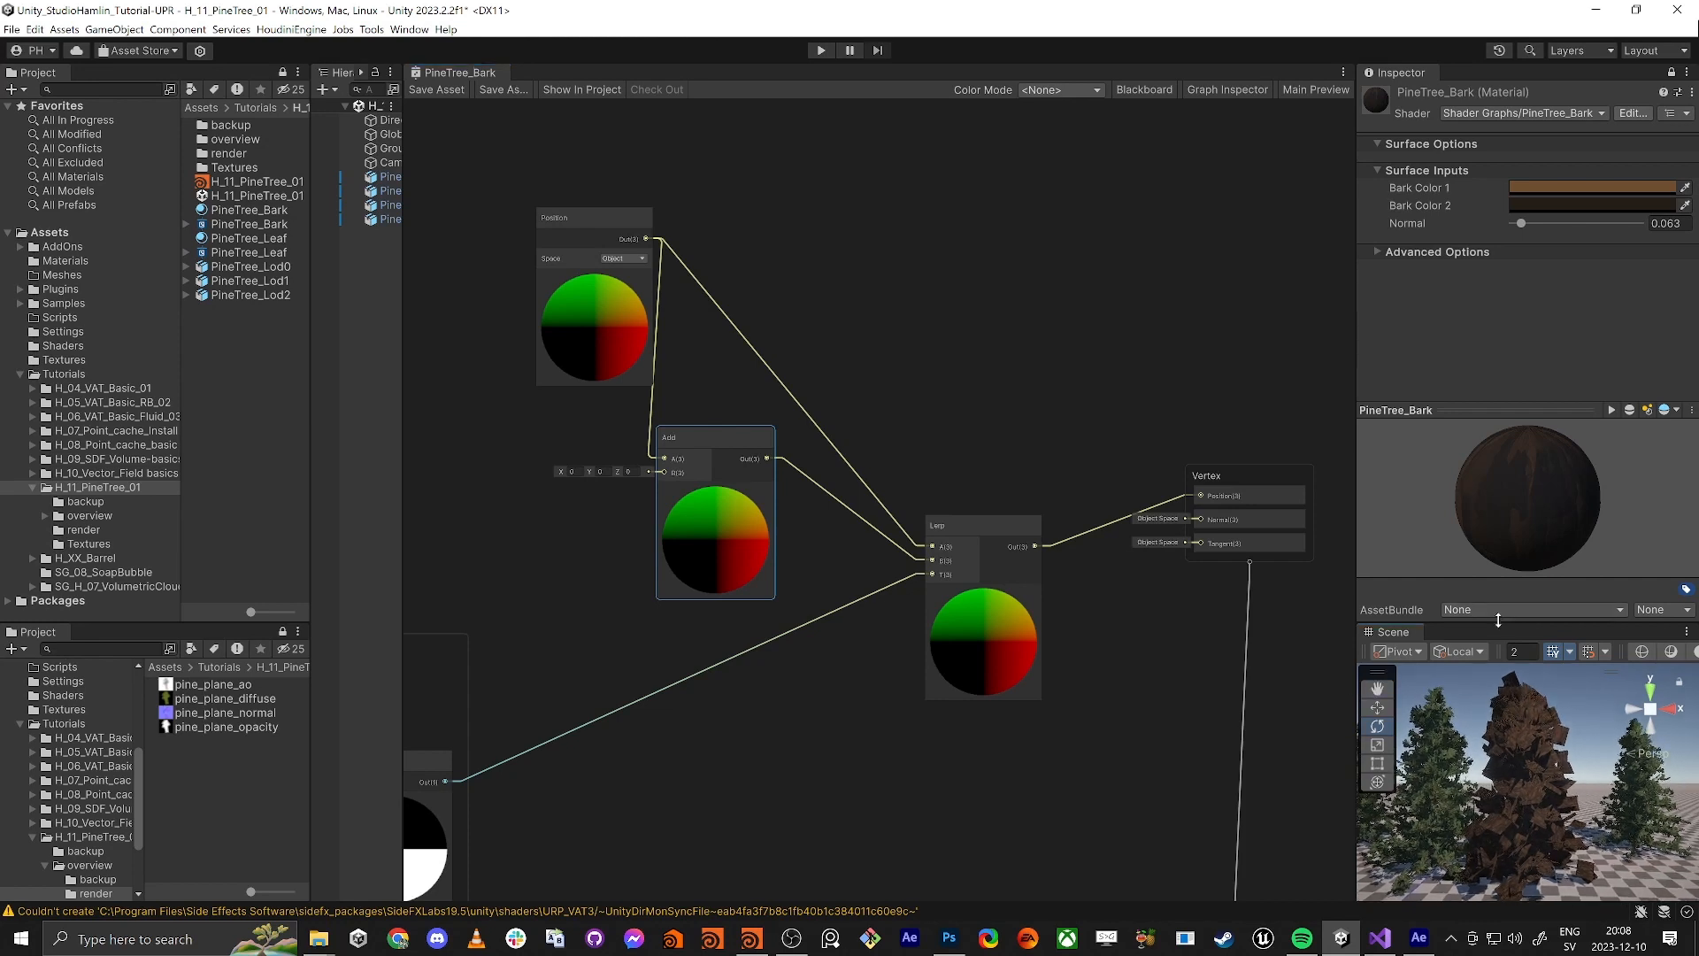
pyautogui.moveTo(1497, 624); pyautogui.dragTo(1517, 276)
pyautogui.press('w')
pyautogui.moveTo(1523, 596); pyautogui.dragTo(1515, 611, button='right')
pyautogui.press('e')
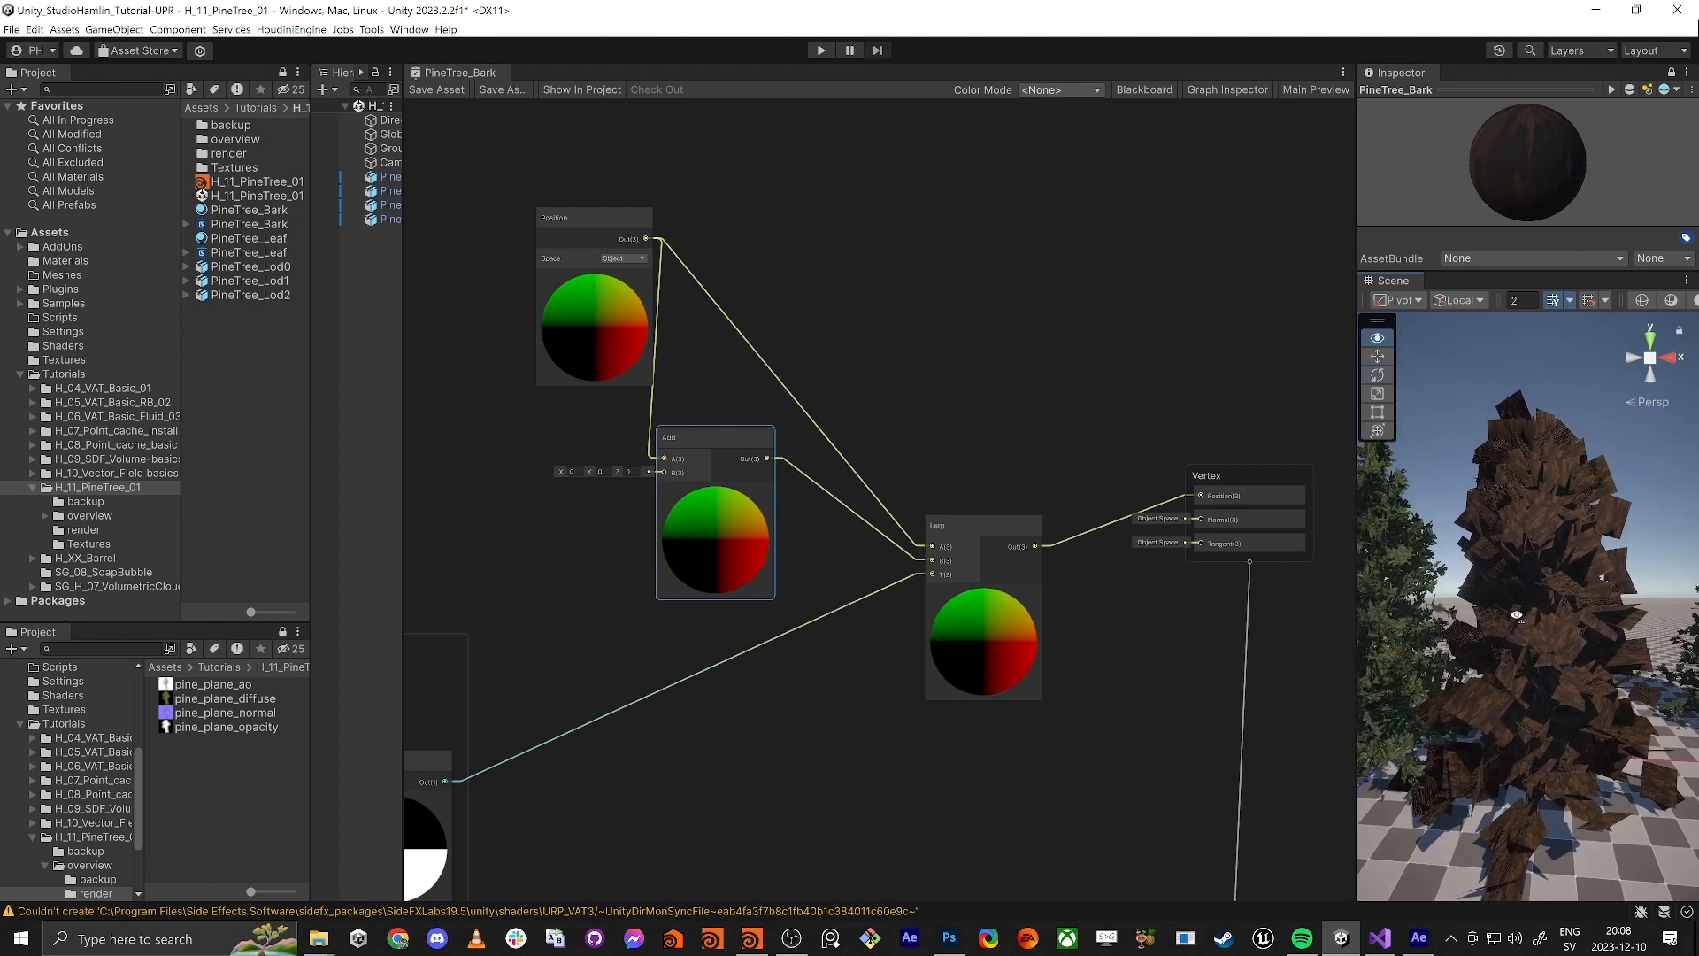
# Move the standalone Position node and the Add node upward, widening the gap between them
pyautogui.moveTo(788, 367); pyautogui.dragTo(1106, 435, button='middle')
pyautogui.moveTo(905, 310); pyautogui.dragTo(904, 166)
pyautogui.moveTo(1010, 542); pyautogui.dragTo(1004, 496)
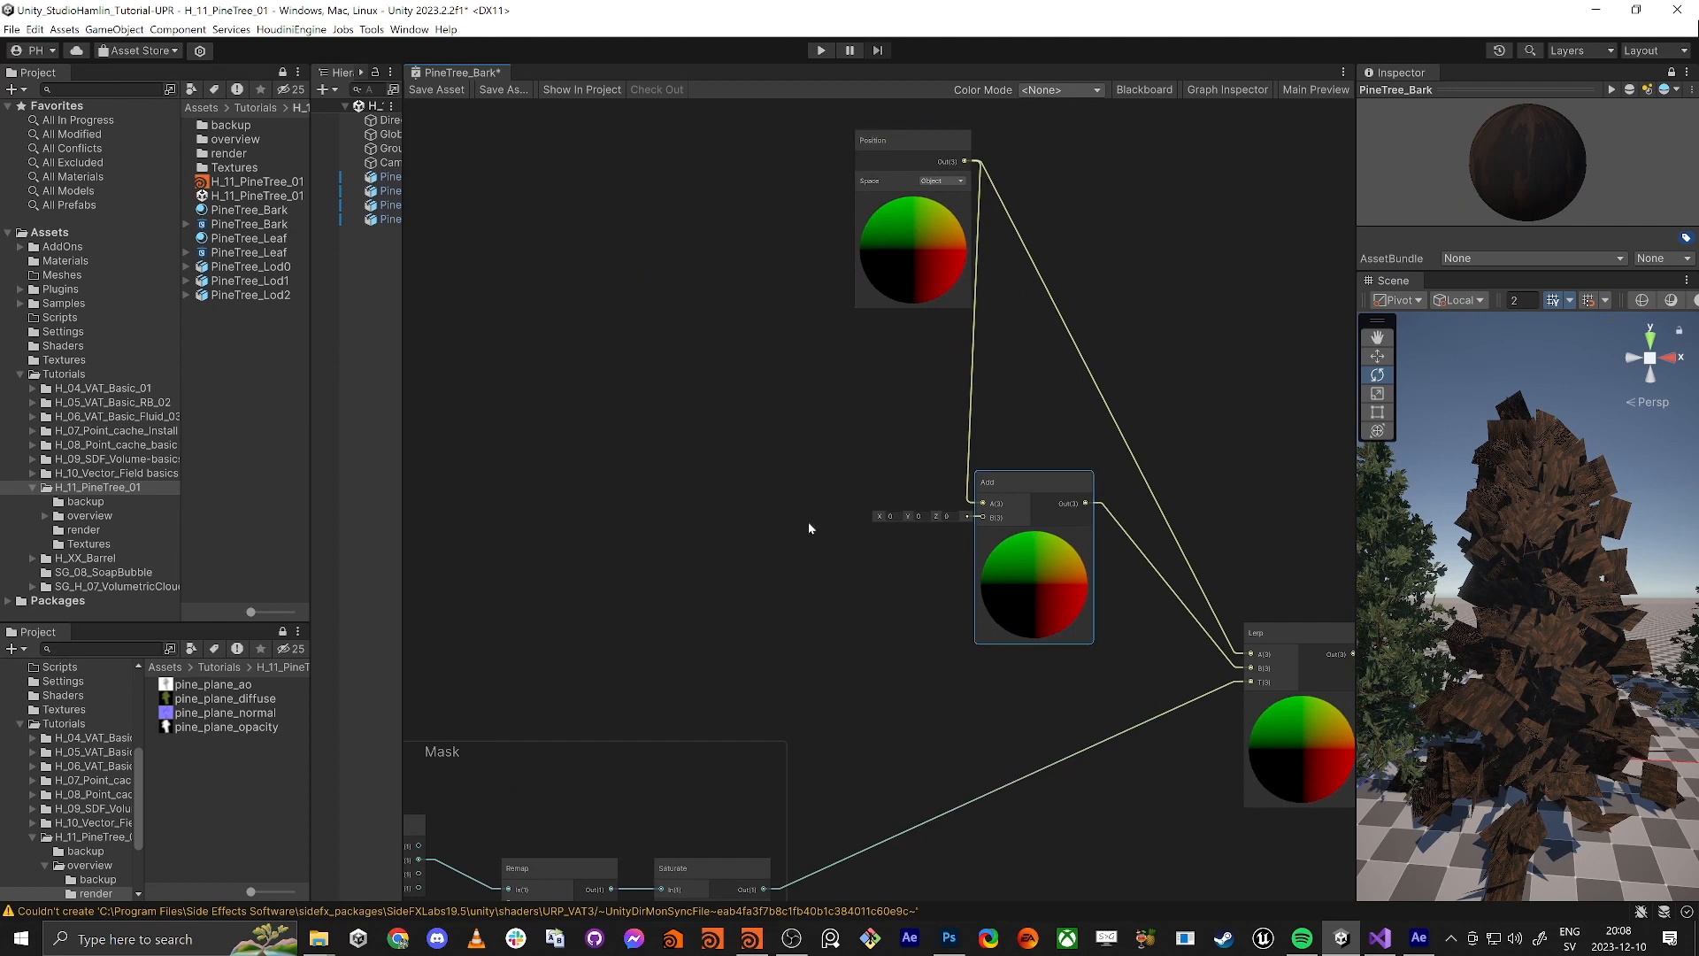
# Add a world-space Position node in the empty graph area above and to the left of the Mask group
pyautogui.moveTo(692, 544); pyautogui.dragTo(960, 531, button='middle')
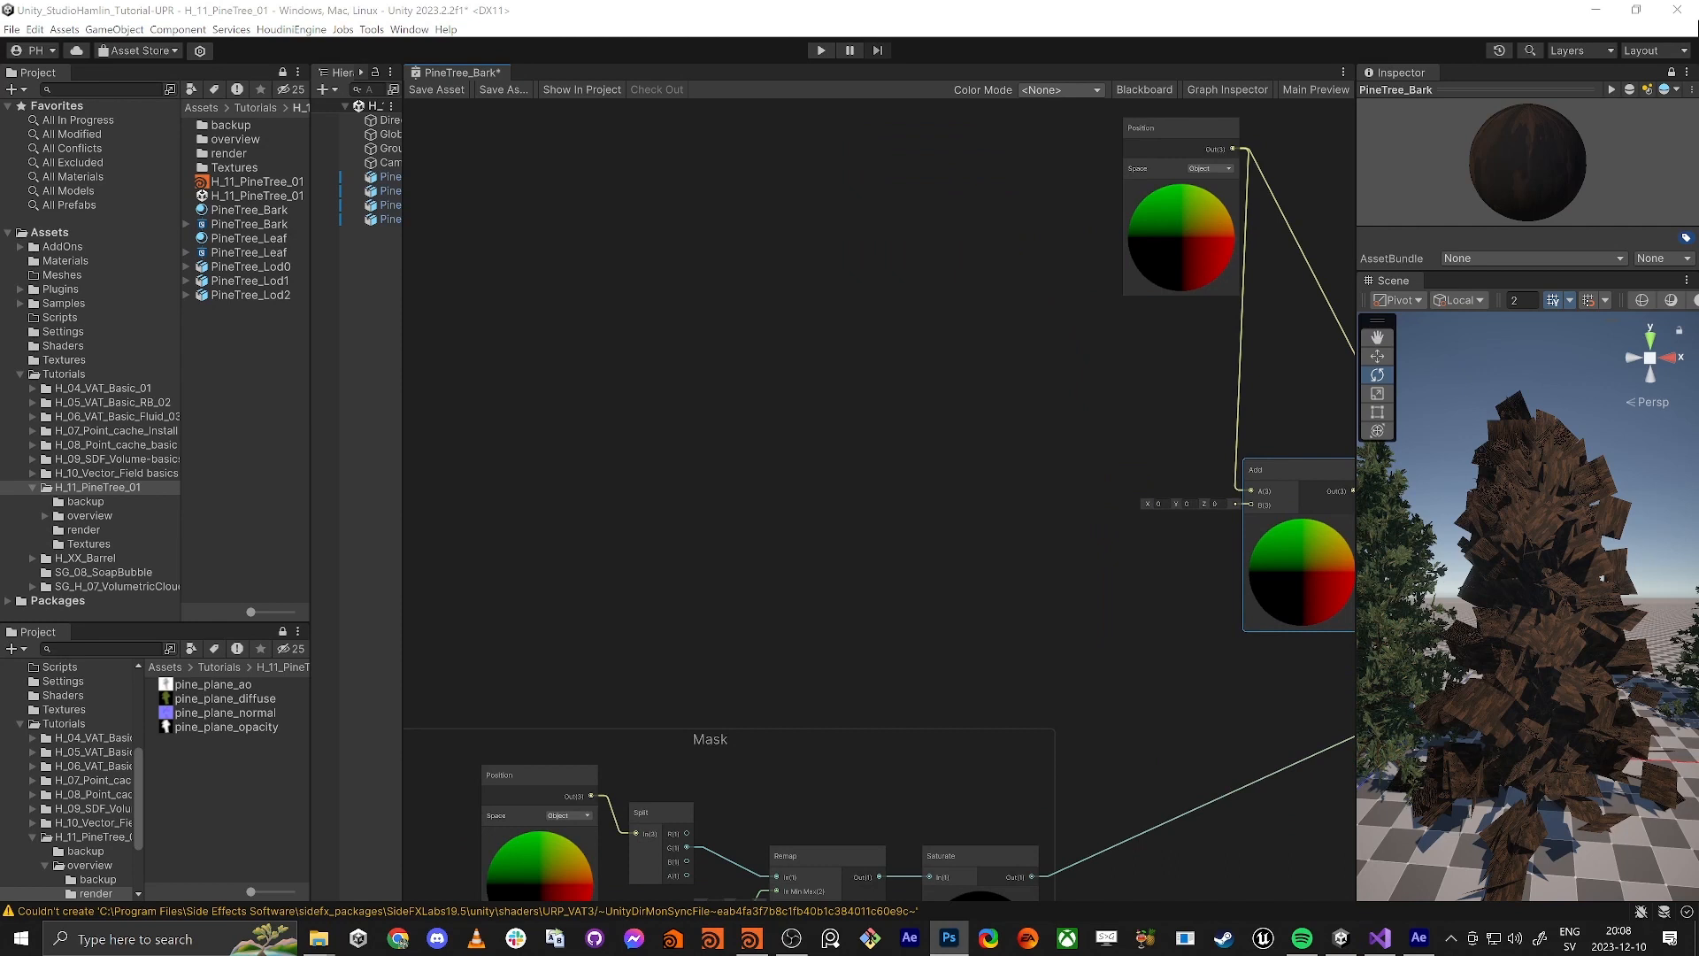
pyautogui.click(876, 359)
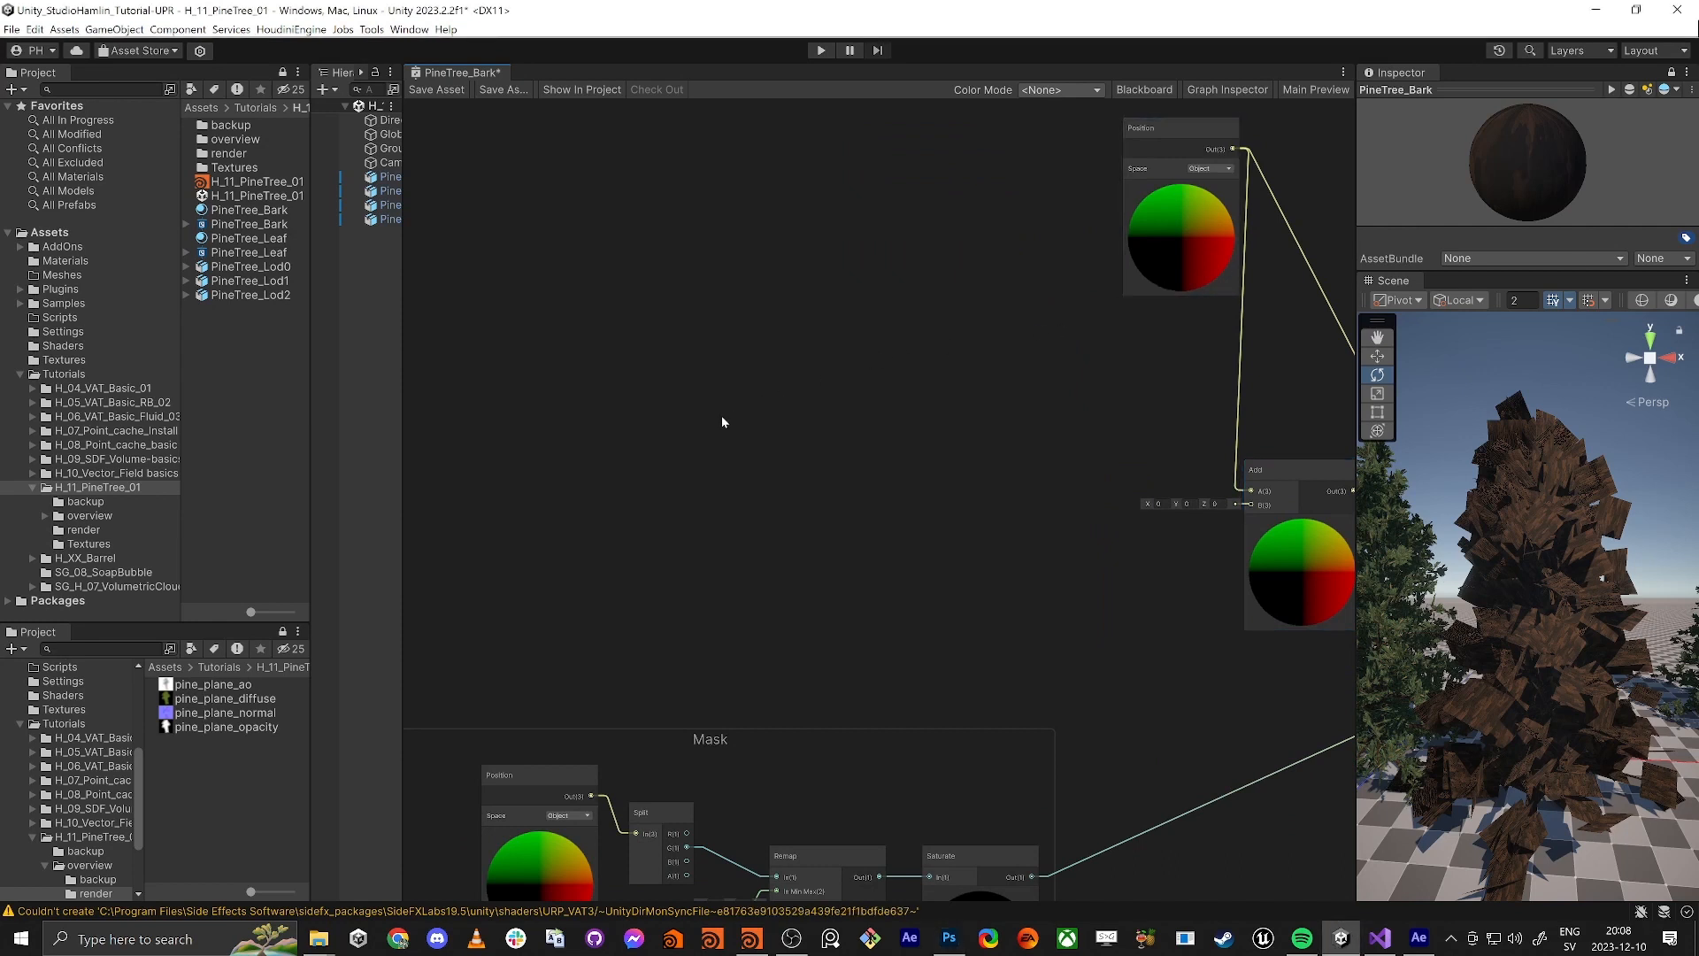
pyautogui.moveTo(671, 403); pyautogui.dragTo(734, 424, button='middle')
pyautogui.press('space')
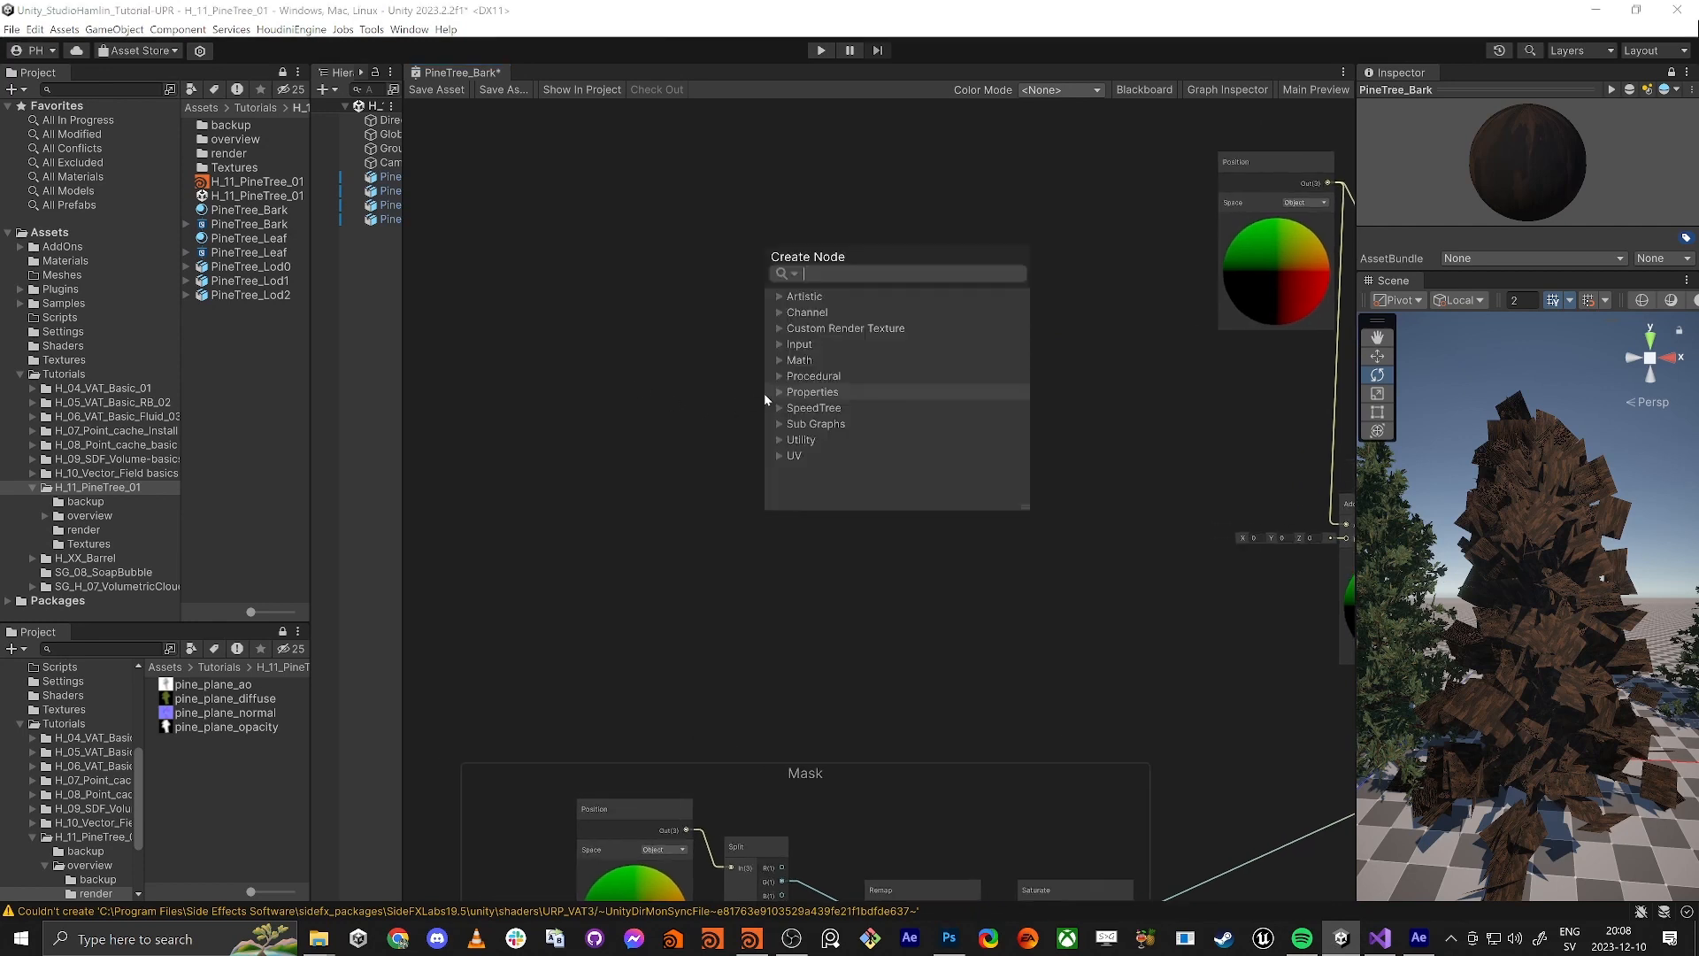
pyautogui.write('post')
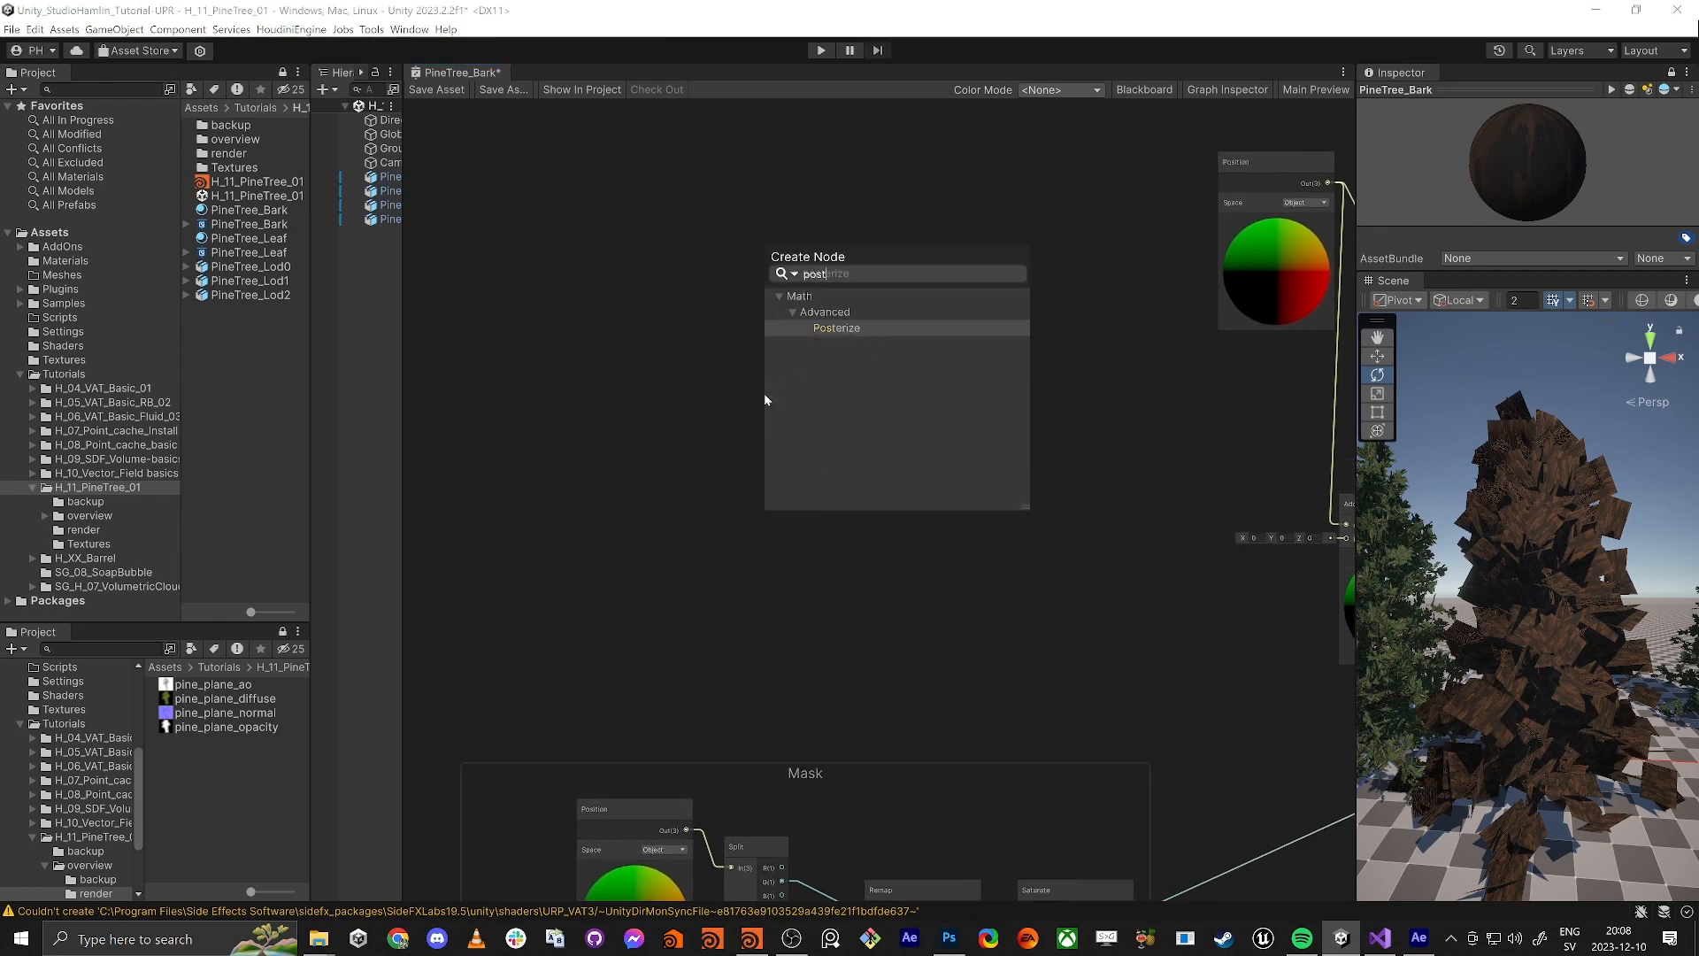
pyautogui.press('BackSpace')
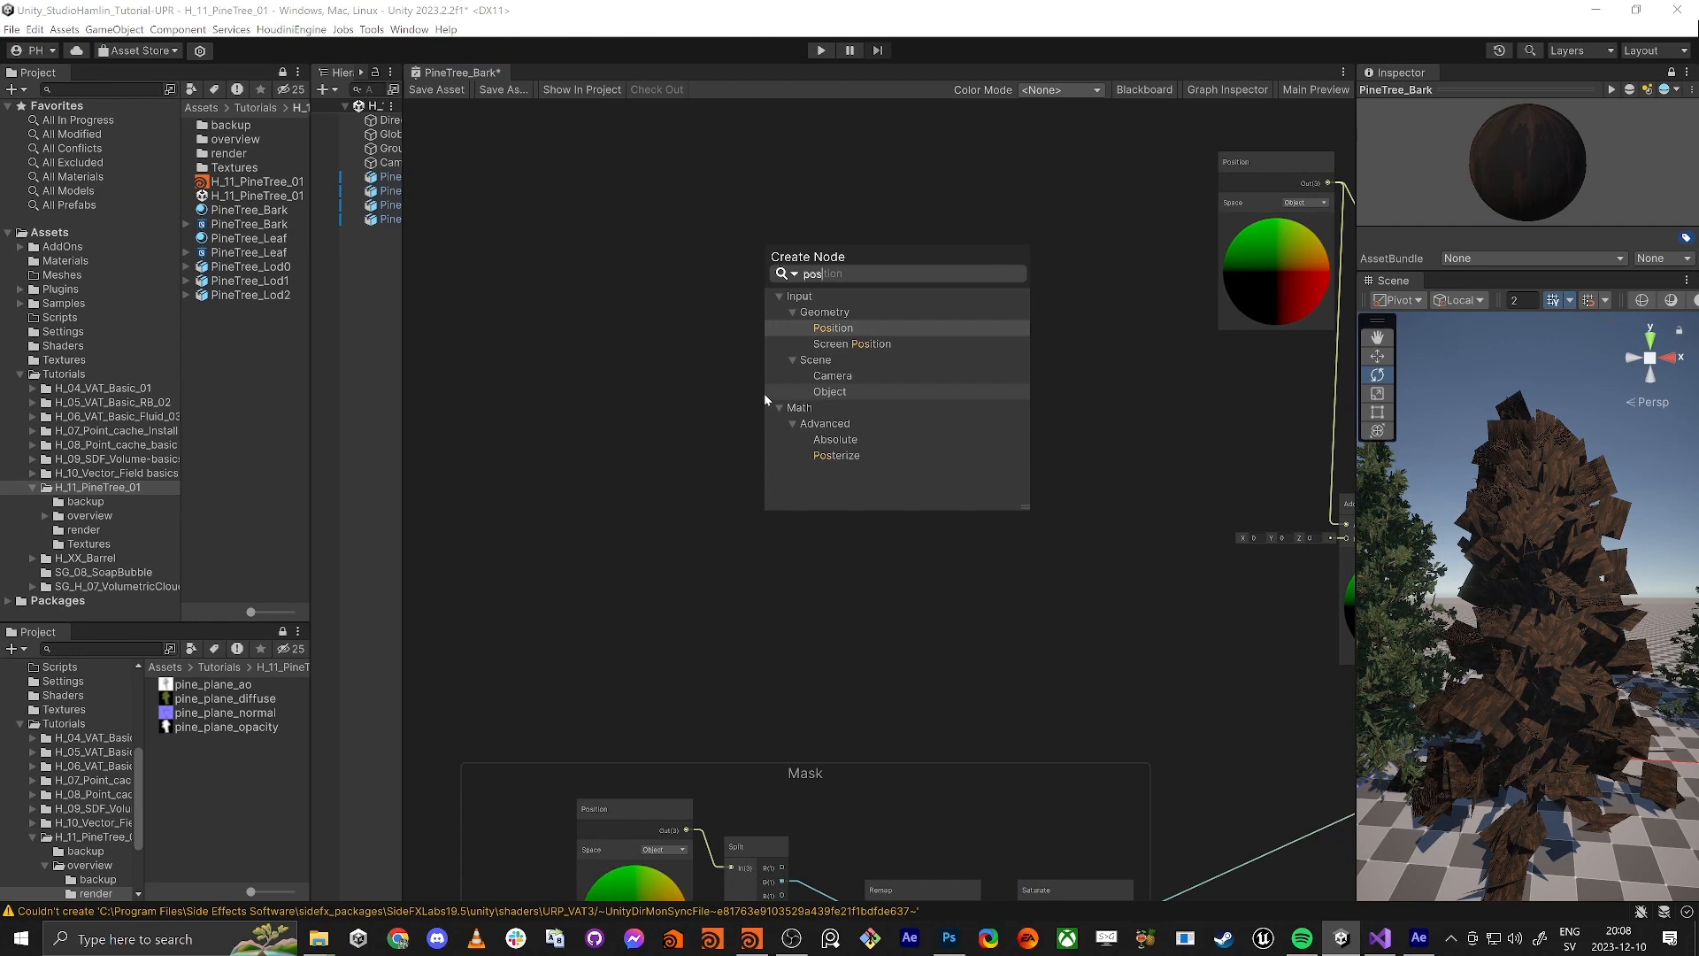
pyautogui.press('Return')
pyautogui.moveTo(815, 421); pyautogui.dragTo(466, 347)
pyautogui.moveTo(466, 347); pyautogui.dragTo(777, 370, button='middle')
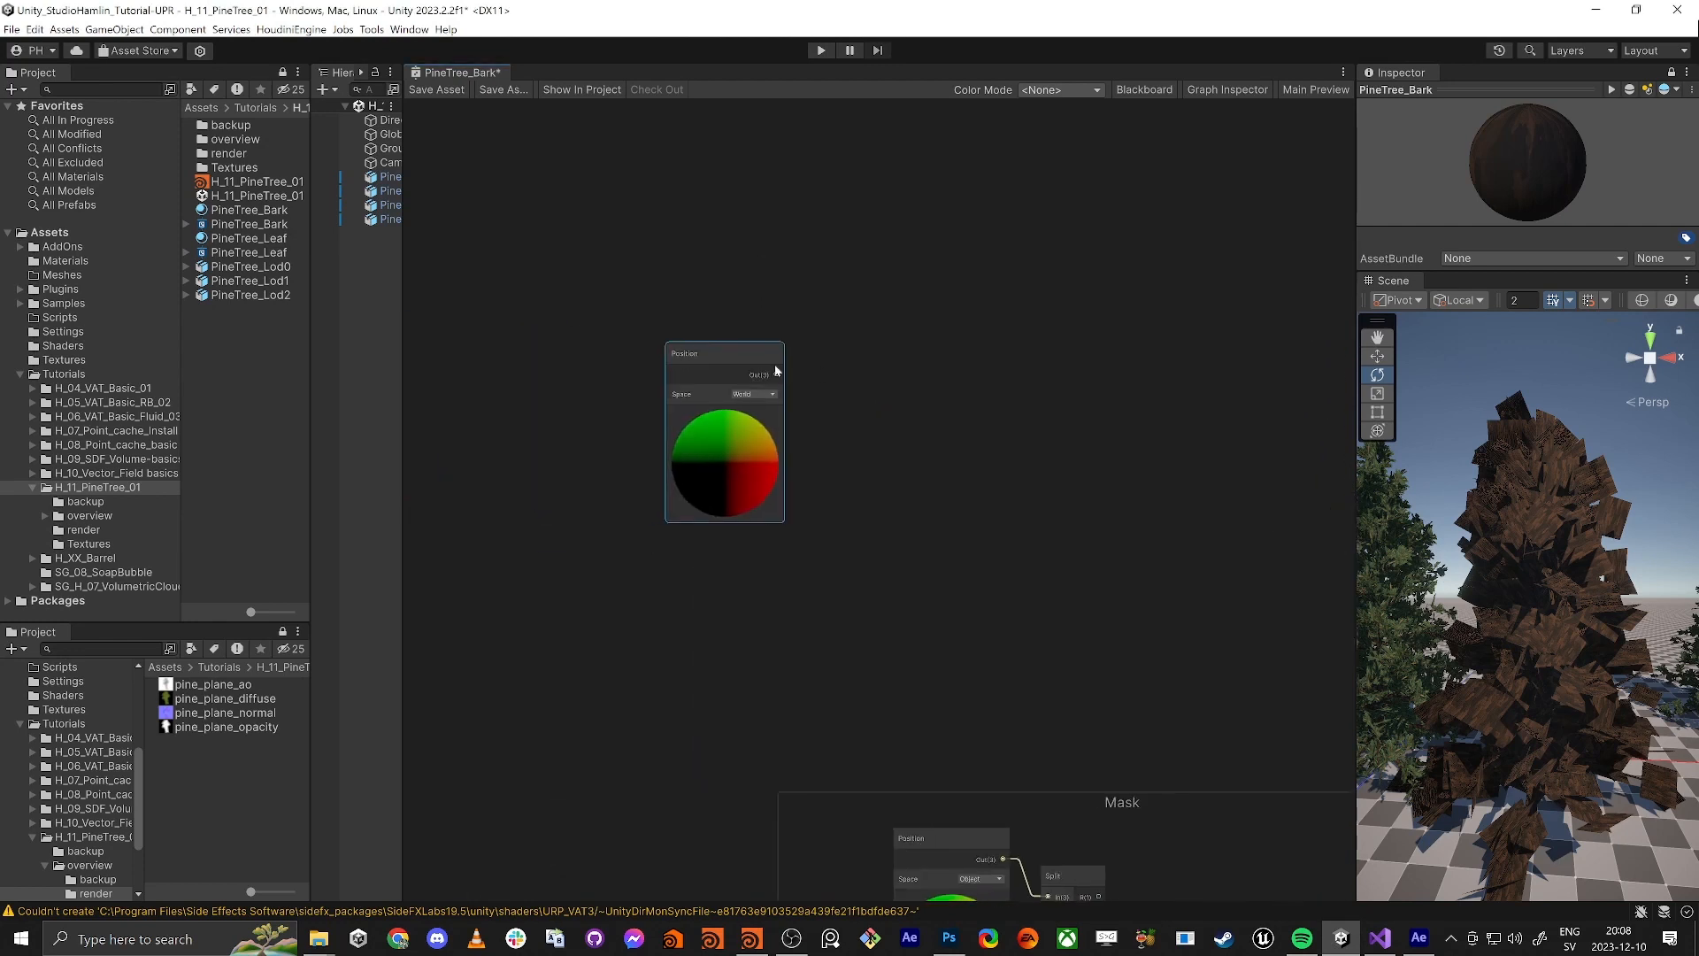
pyautogui.moveTo(698, 362); pyautogui.dragTo(625, 321)
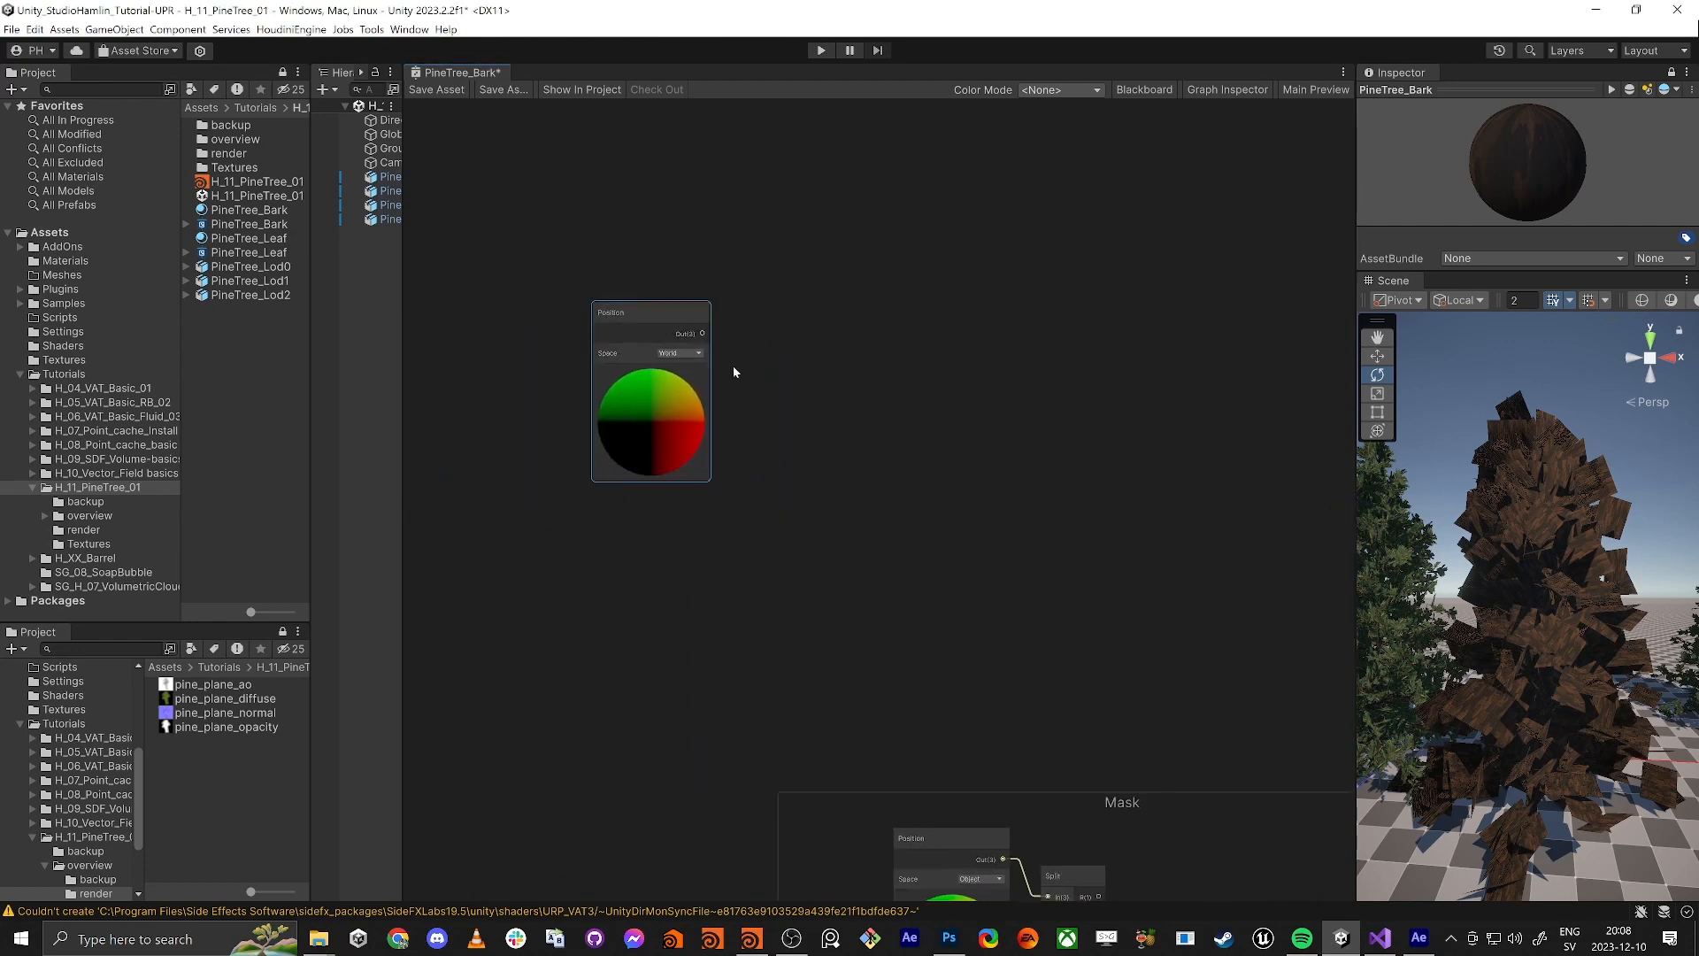
# Add an Add node beside the world-space Position node and connect Position's output to its A input
pyautogui.press('space')
pyautogui.write('add')
pyautogui.press('Return')
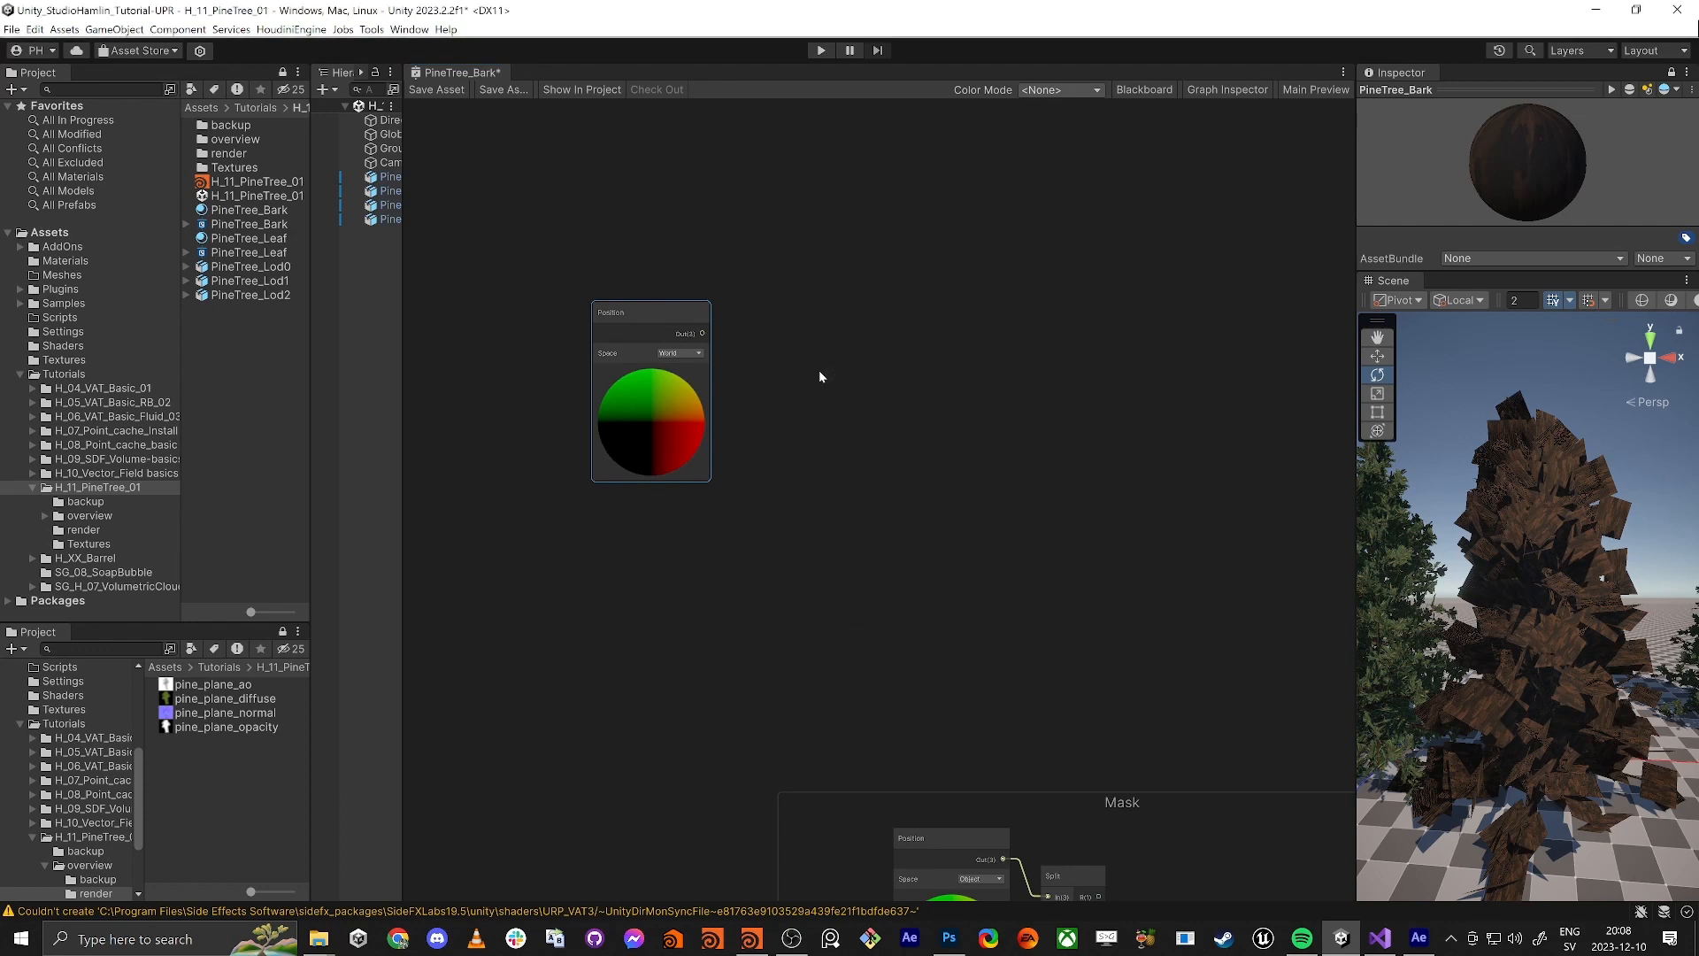
pyautogui.moveTo(703, 333); pyautogui.dragTo(863, 397)
# Add a Time node below the world-space Position node
pyautogui.moveTo(577, 612); pyautogui.dragTo(696, 594, button='middle')
pyautogui.click(687, 598)
pyautogui.press('space')
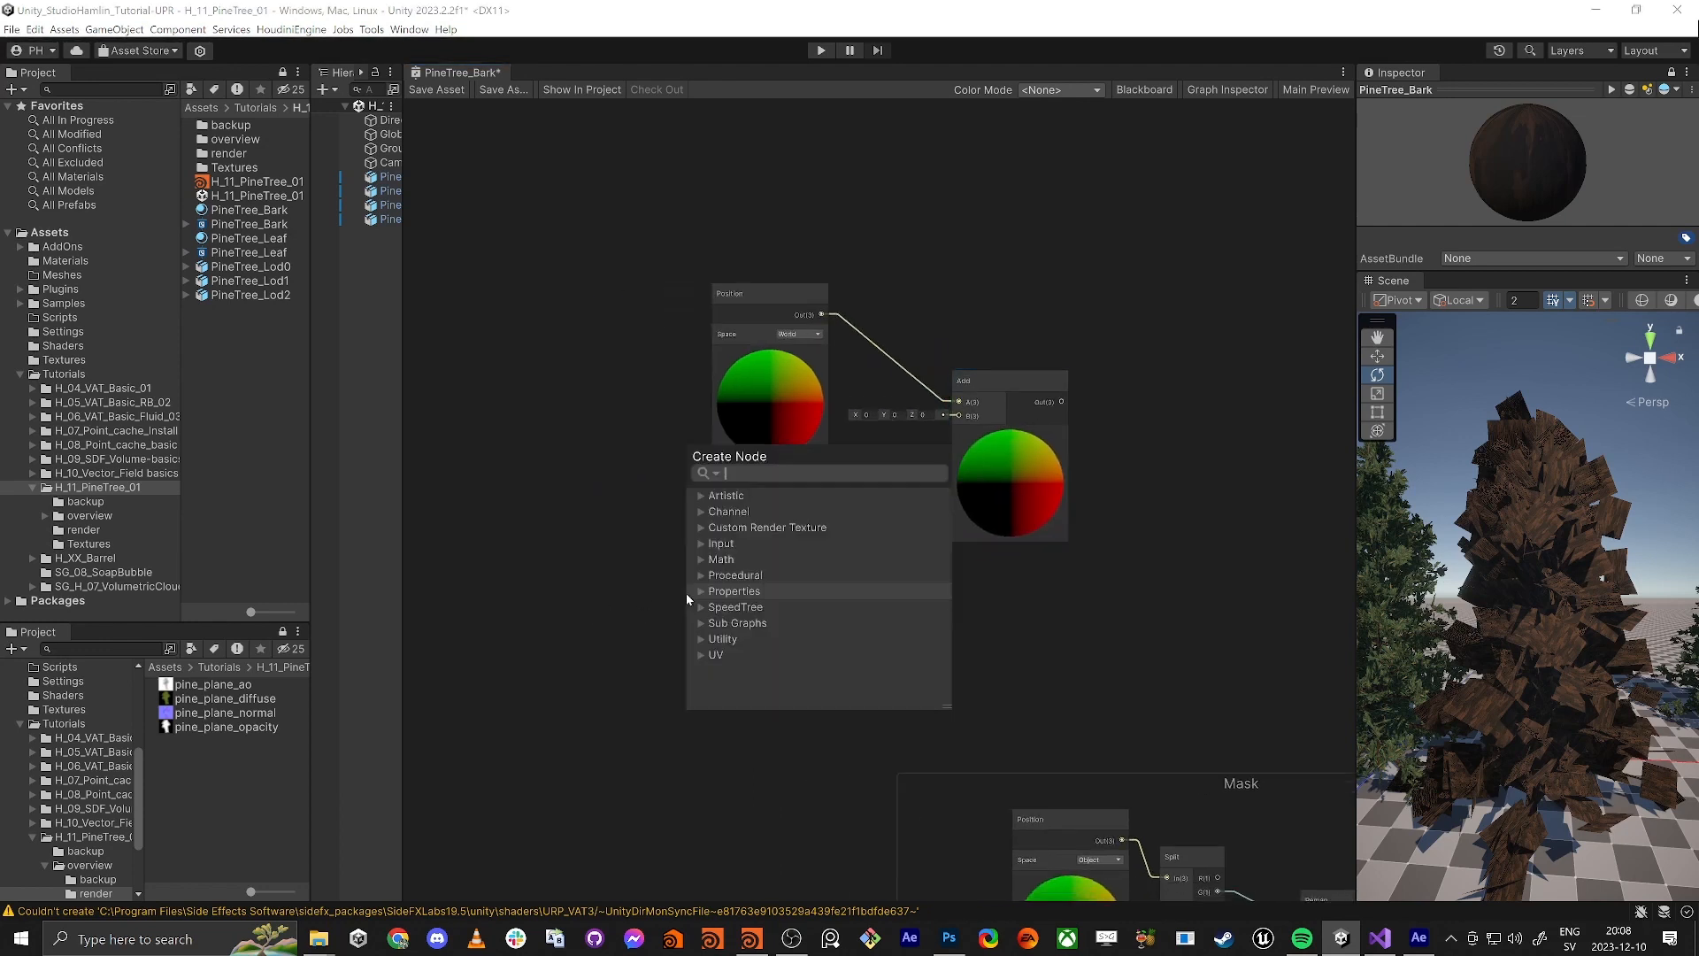
pyautogui.write('time')
pyautogui.press('Return')
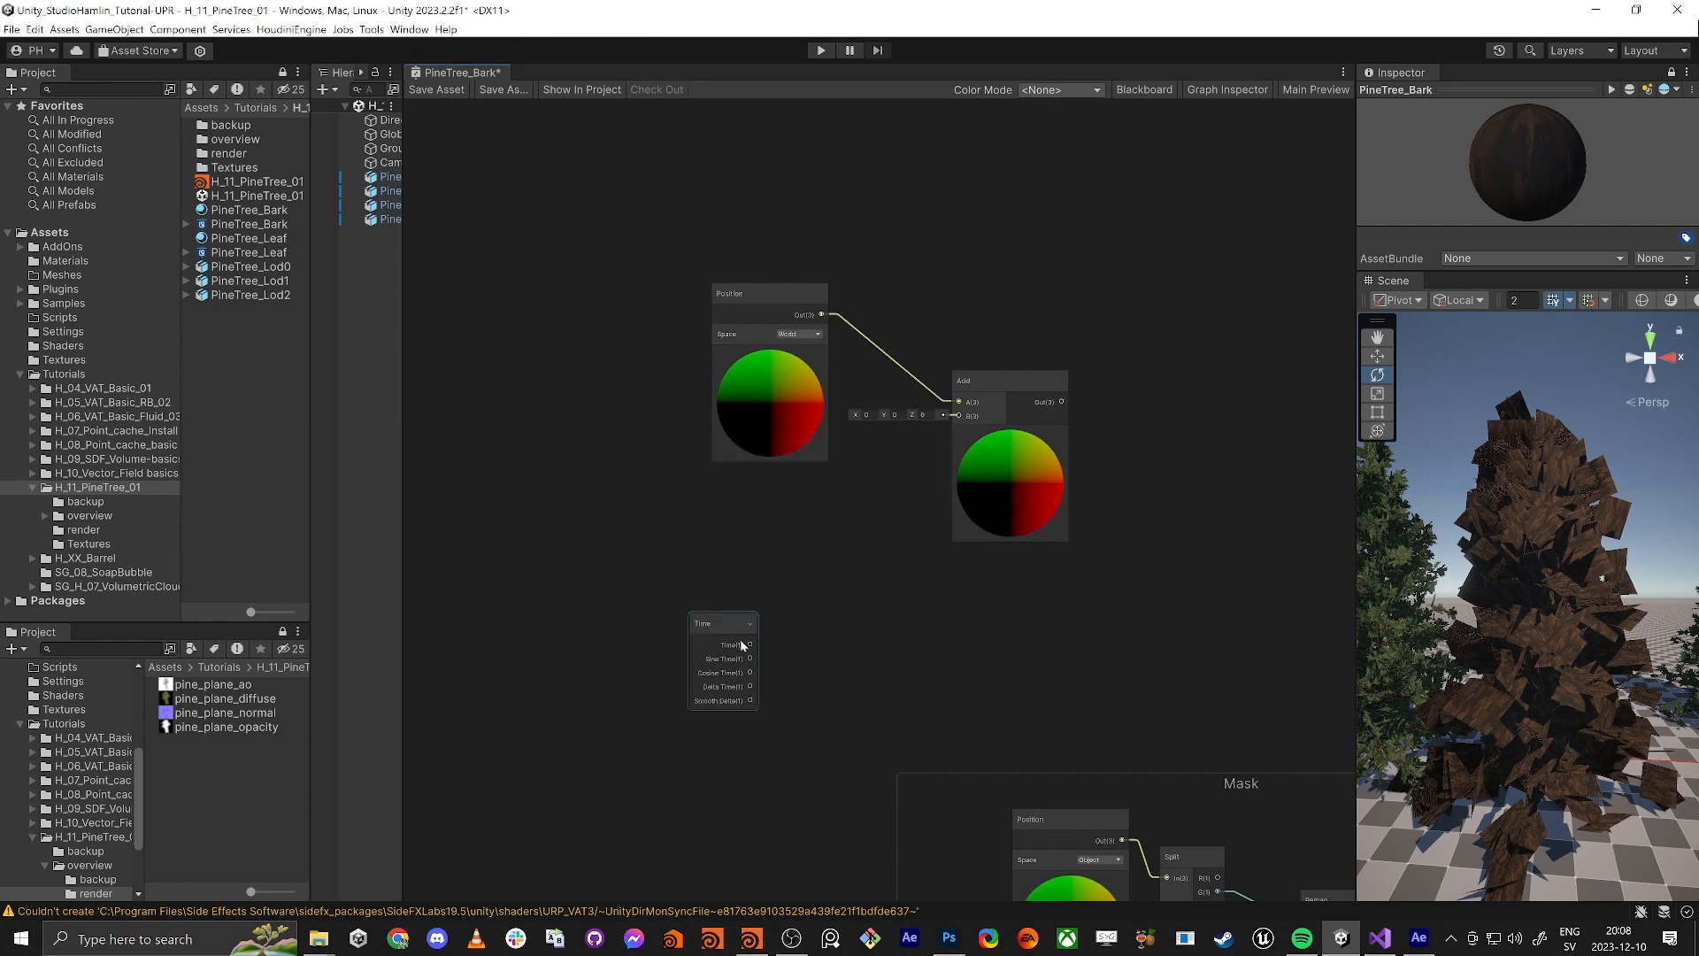
# Feed the Time output into a new Multiply node's A input and connect Multiply's output to the new Add node's B input
pyautogui.moveTo(751, 645); pyautogui.dragTo(772, 632)
pyautogui.moveTo(853, 566); pyautogui.dragTo(854, 567)
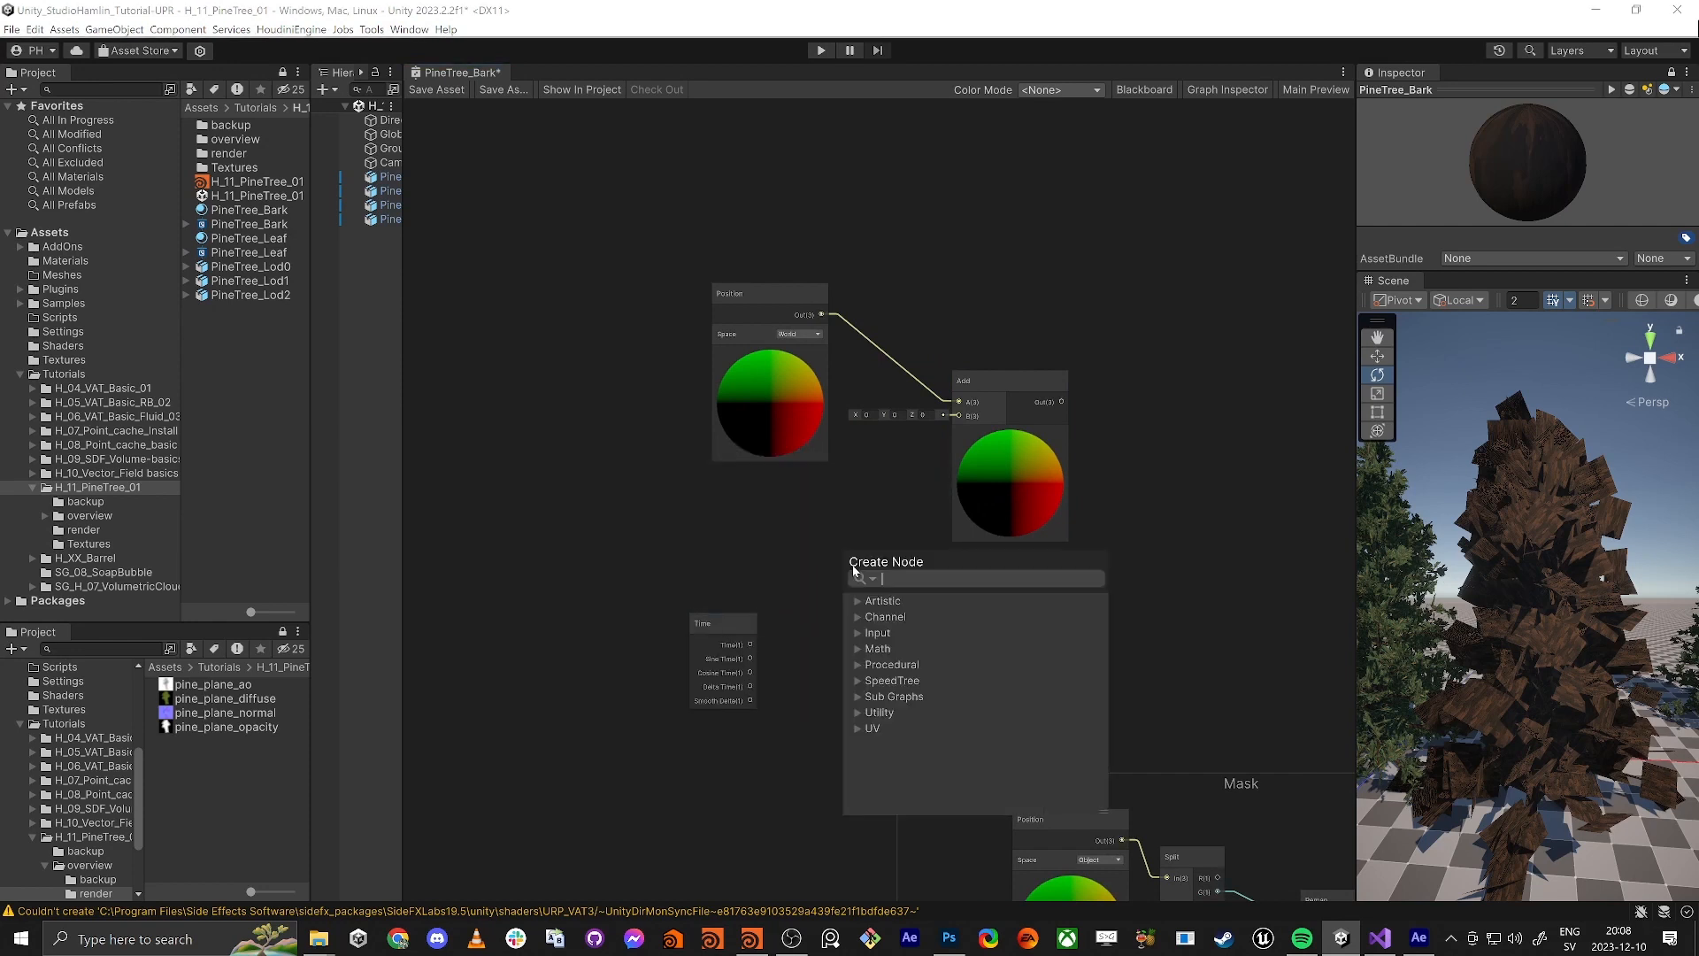
pyautogui.write('mult')
pyautogui.press('Return')
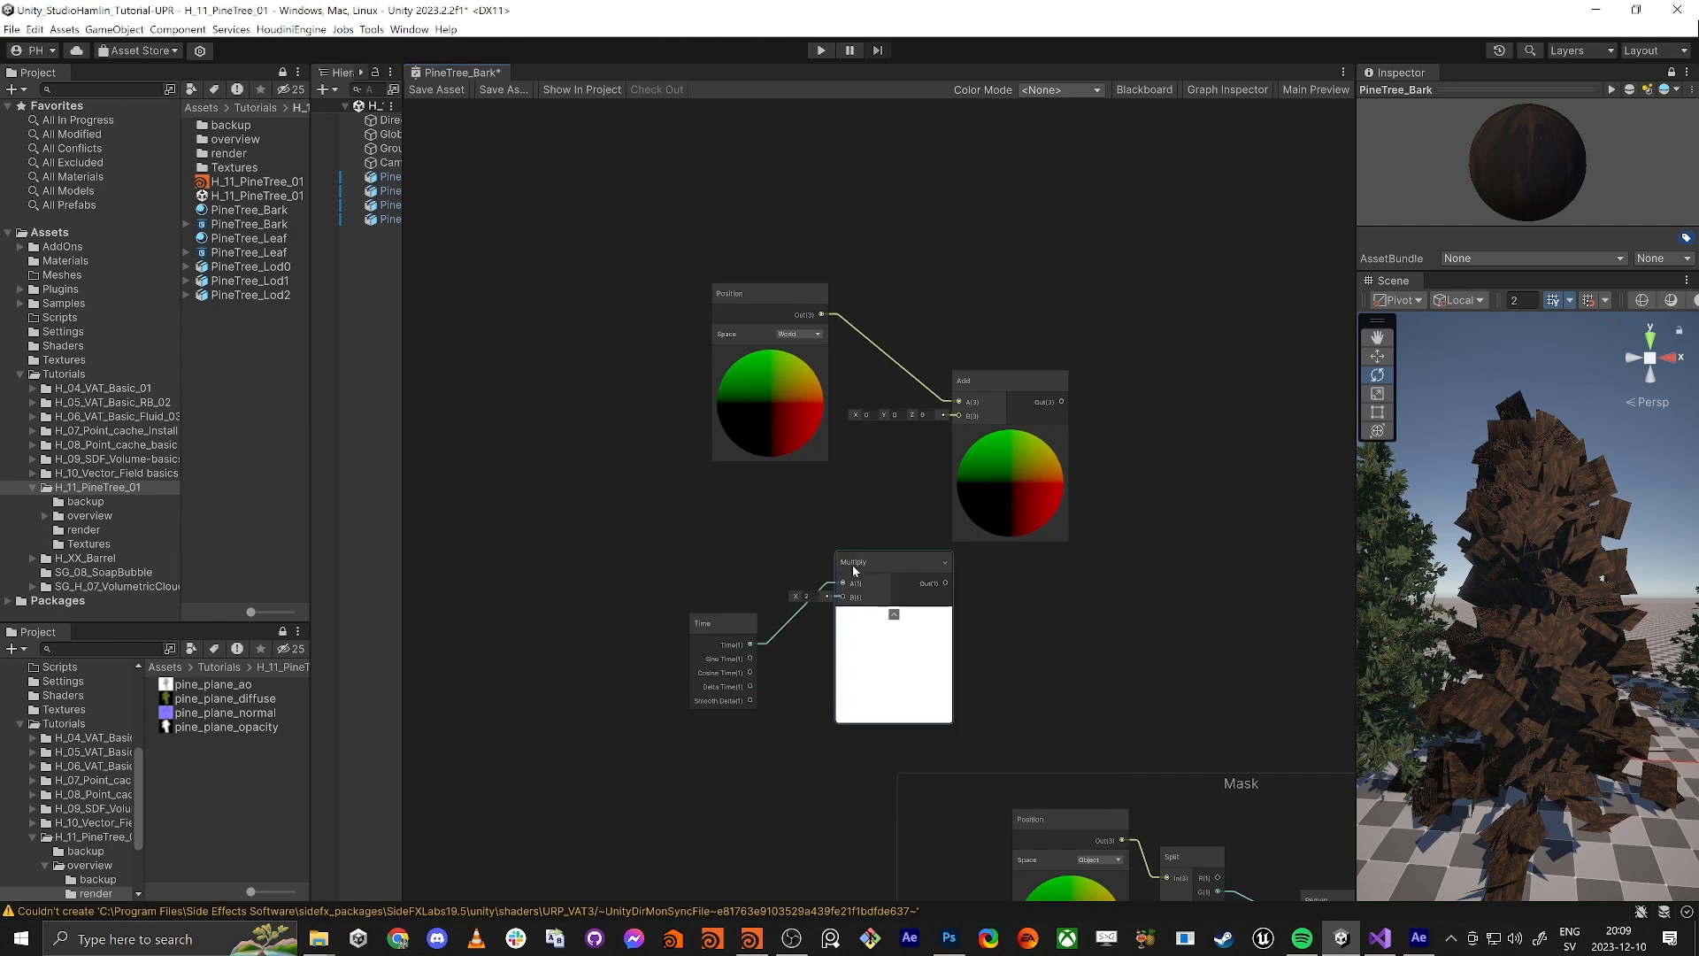
pyautogui.moveTo(945, 583); pyautogui.dragTo(958, 415)
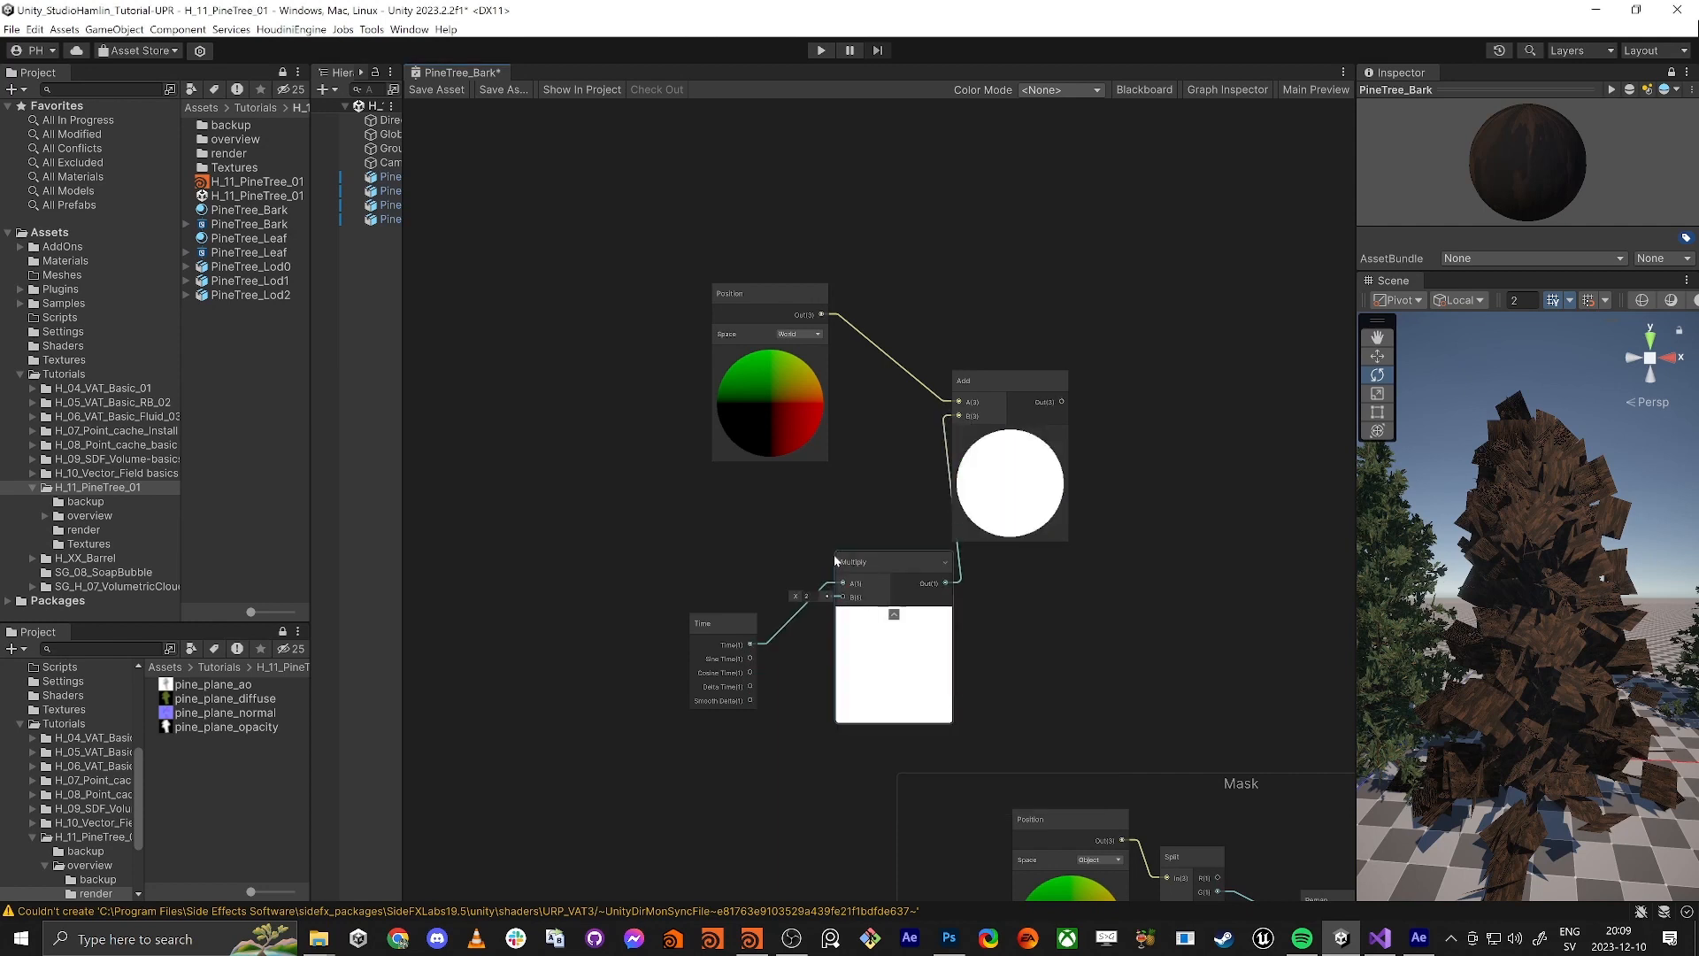
# Rearrange the Multiply, Time and Add nodes into a tidy layout around the world-space Position node
pyautogui.moveTo(885, 562); pyautogui.dragTo(837, 536)
pyautogui.moveTo(708, 624); pyautogui.dragTo(619, 535)
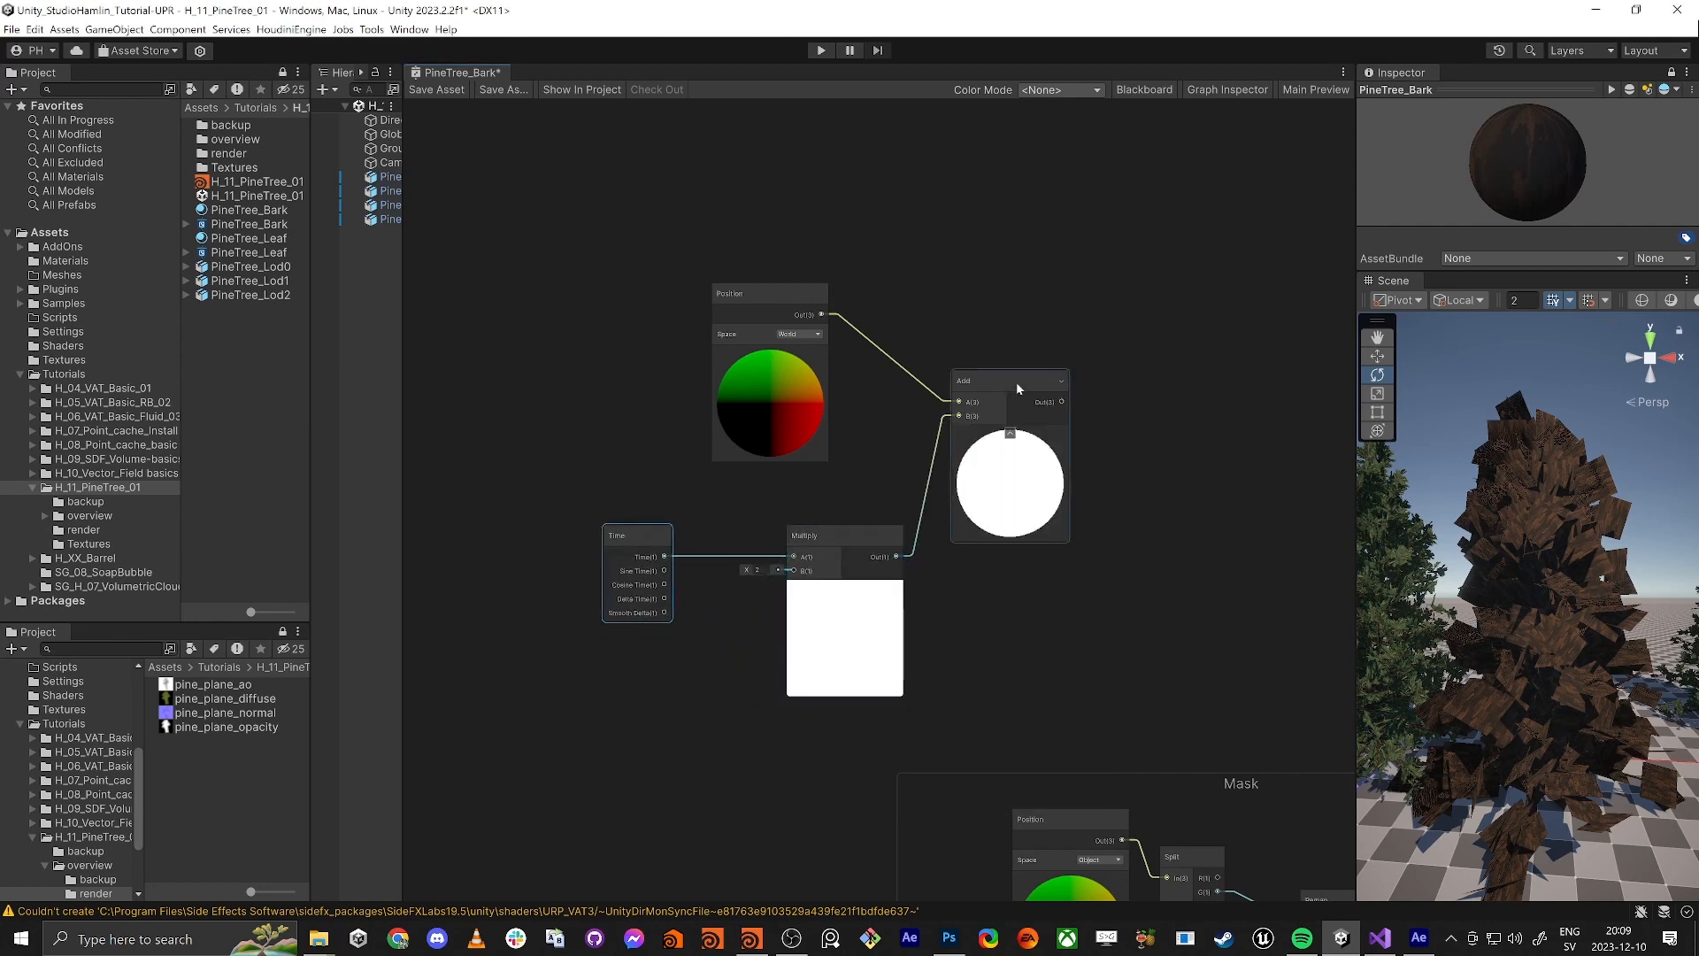
pyautogui.moveTo(1019, 382); pyautogui.dragTo(1055, 349)
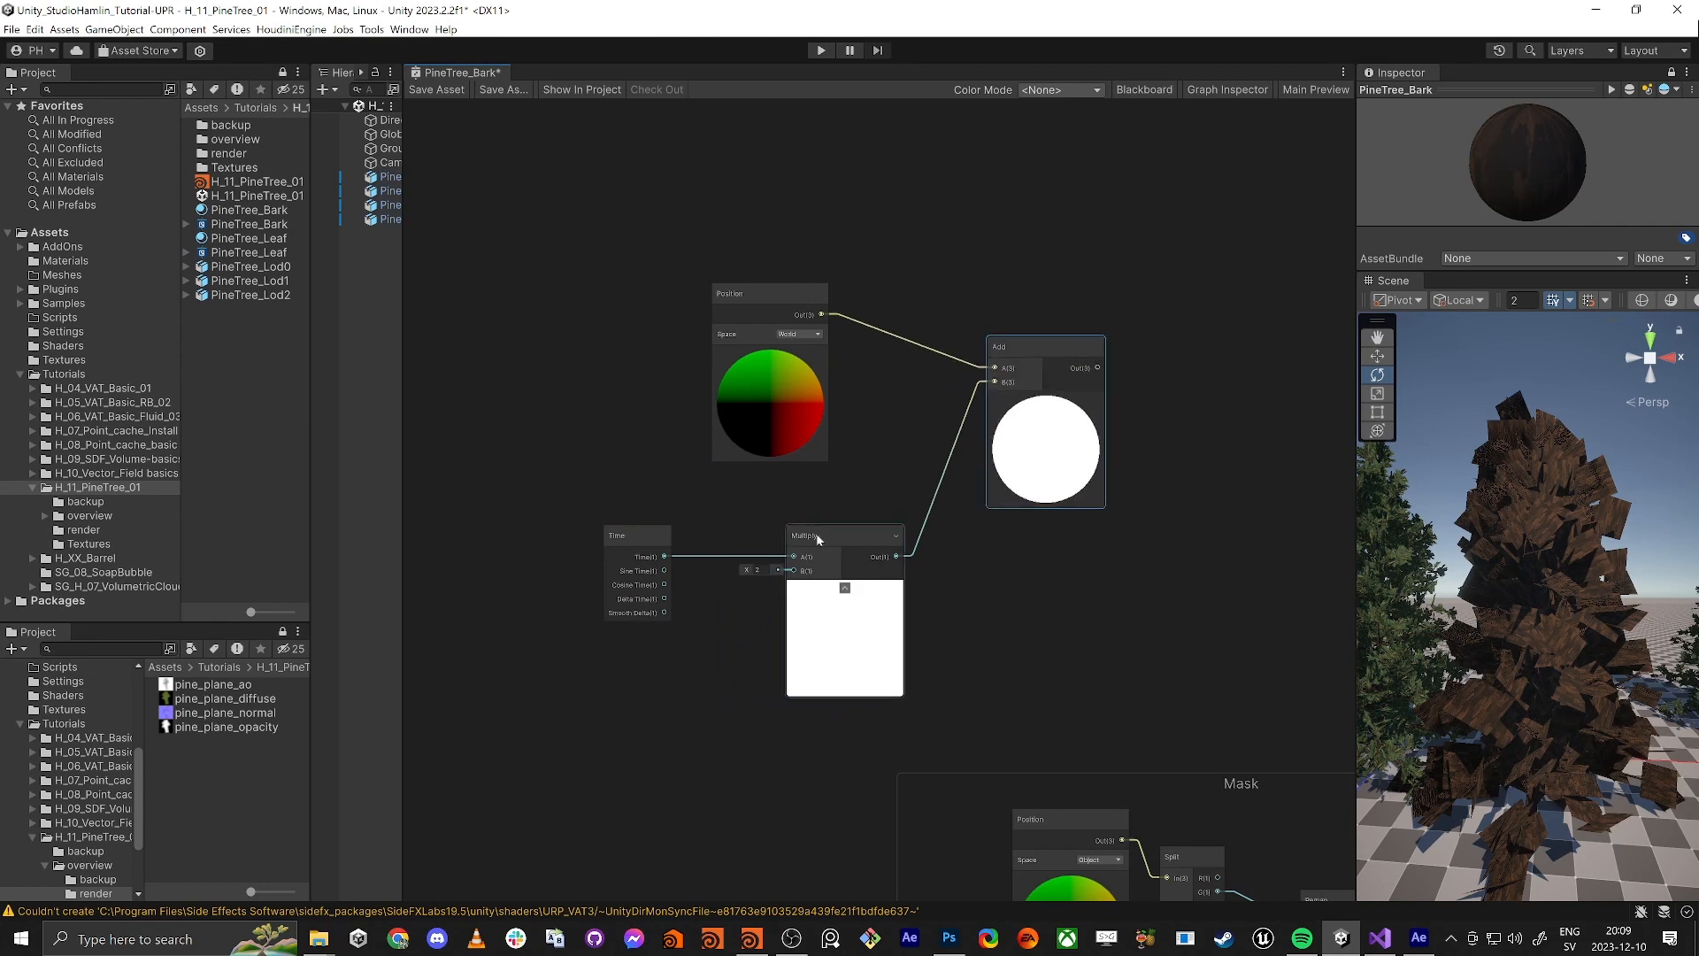
# Create a Float node feeding Multiply's B input and convert it to a property
pyautogui.moveTo(790, 573); pyautogui.dragTo(720, 650)
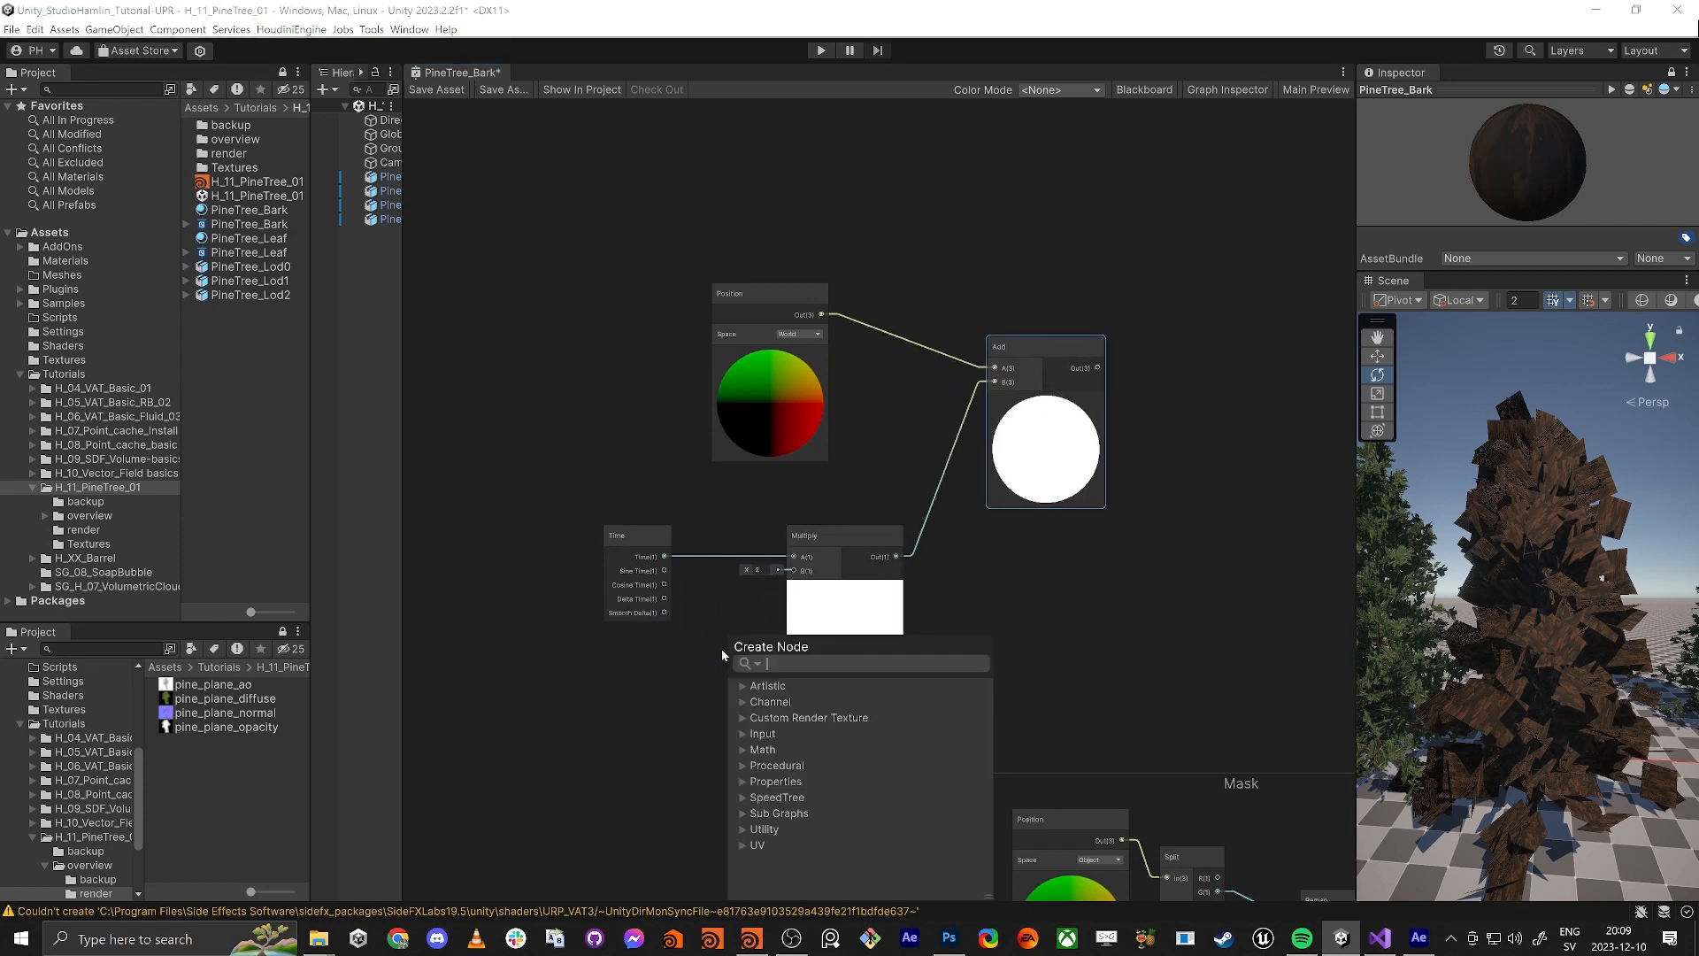
pyautogui.write('floa')
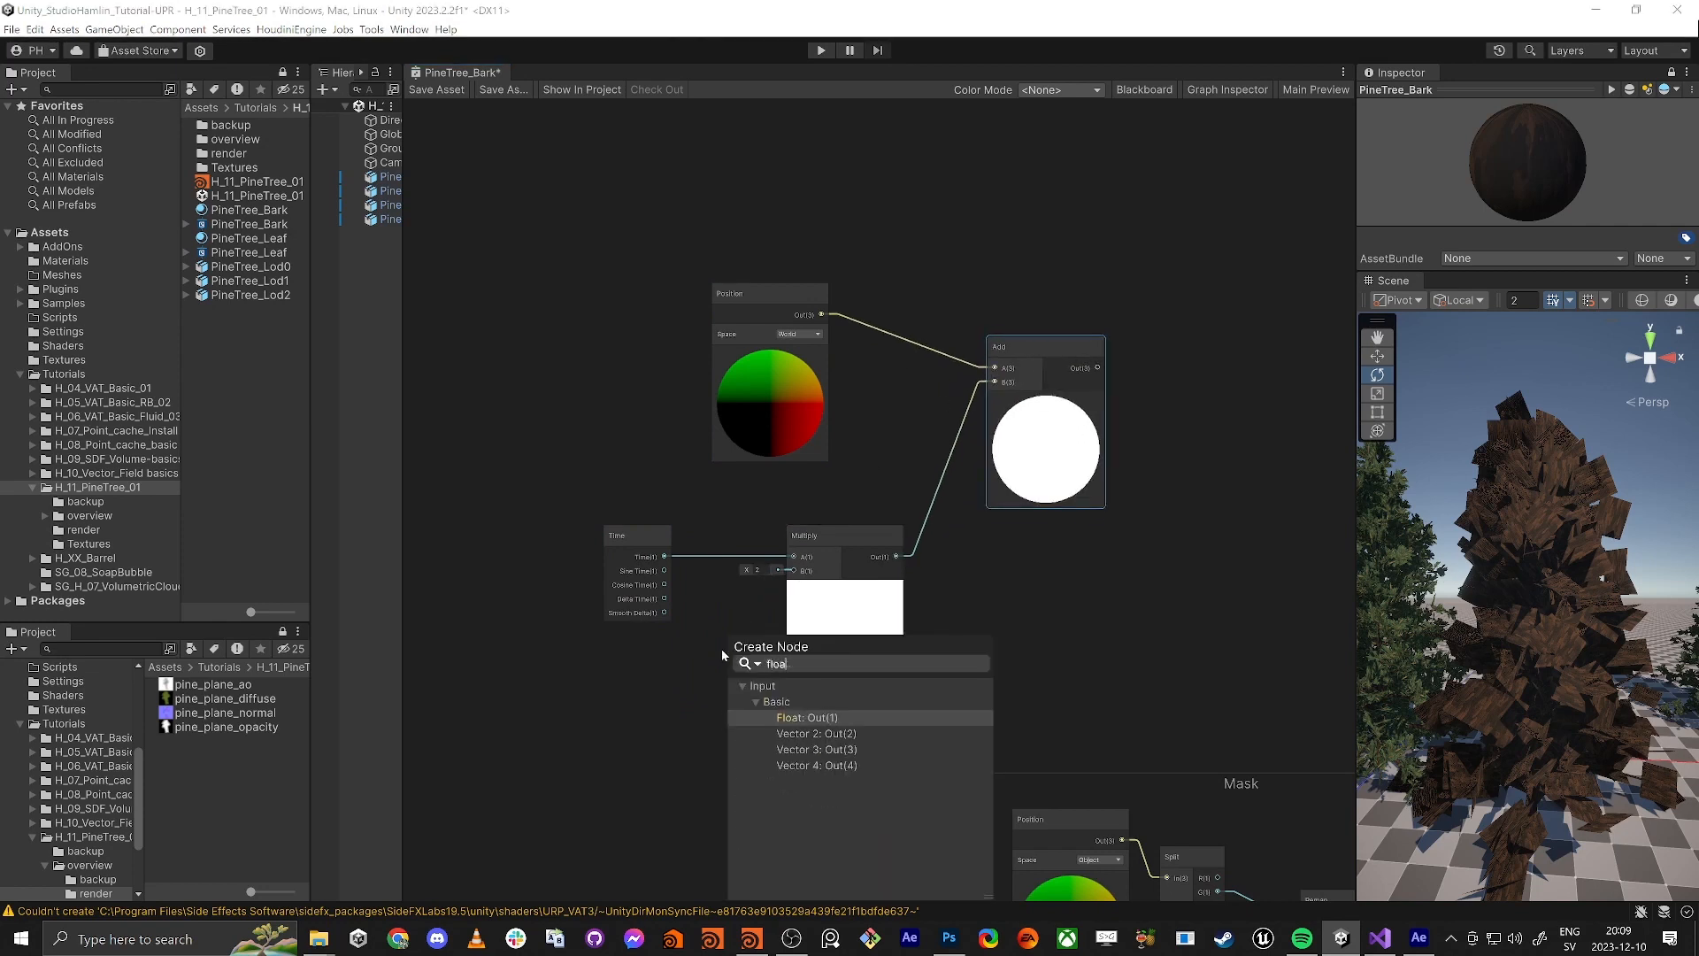
pyautogui.press('Return')
pyautogui.rightClick(692, 651)
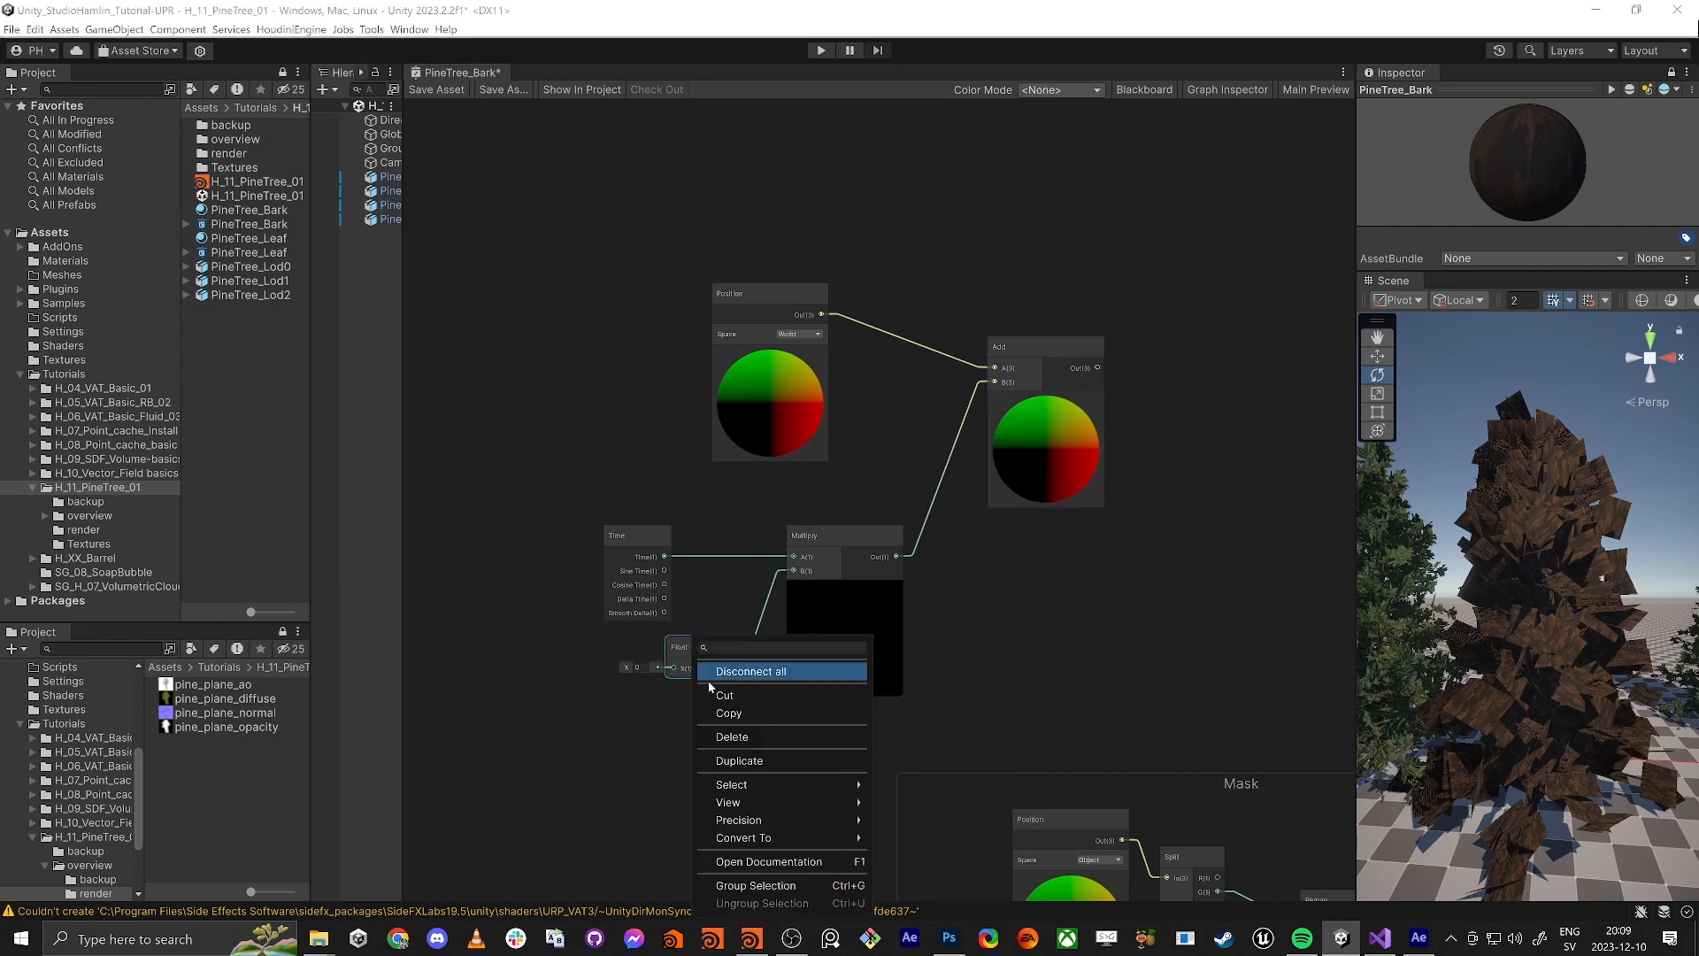
pyautogui.moveTo(780, 823)
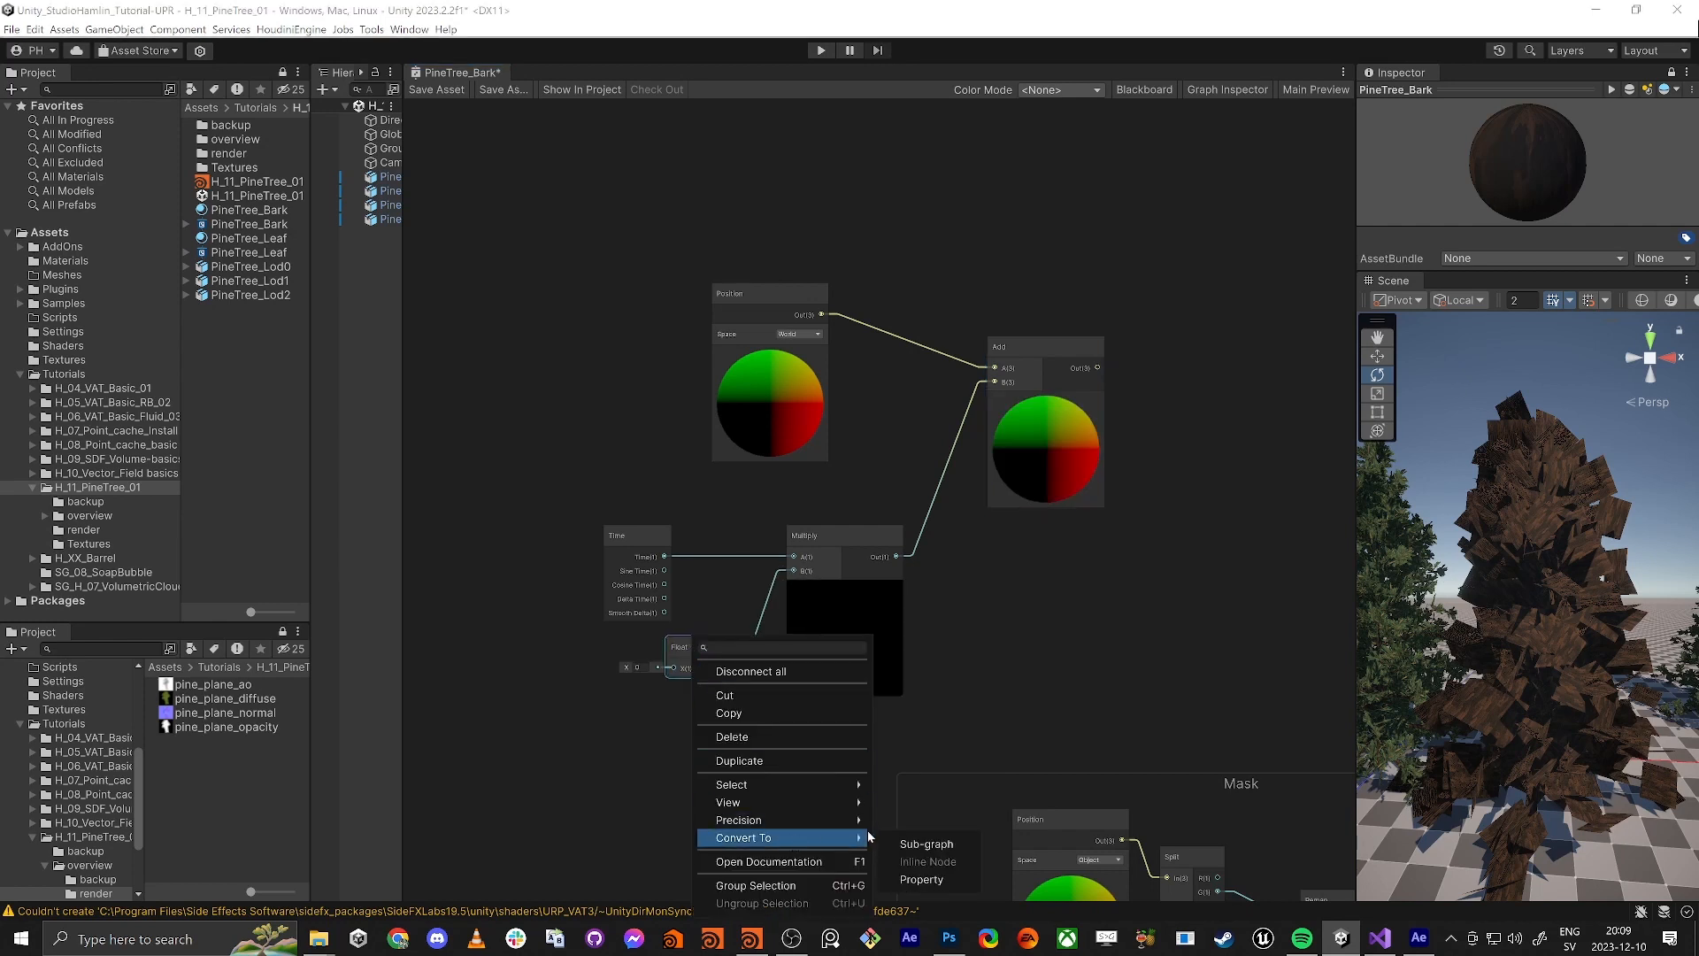
pyautogui.click(920, 879)
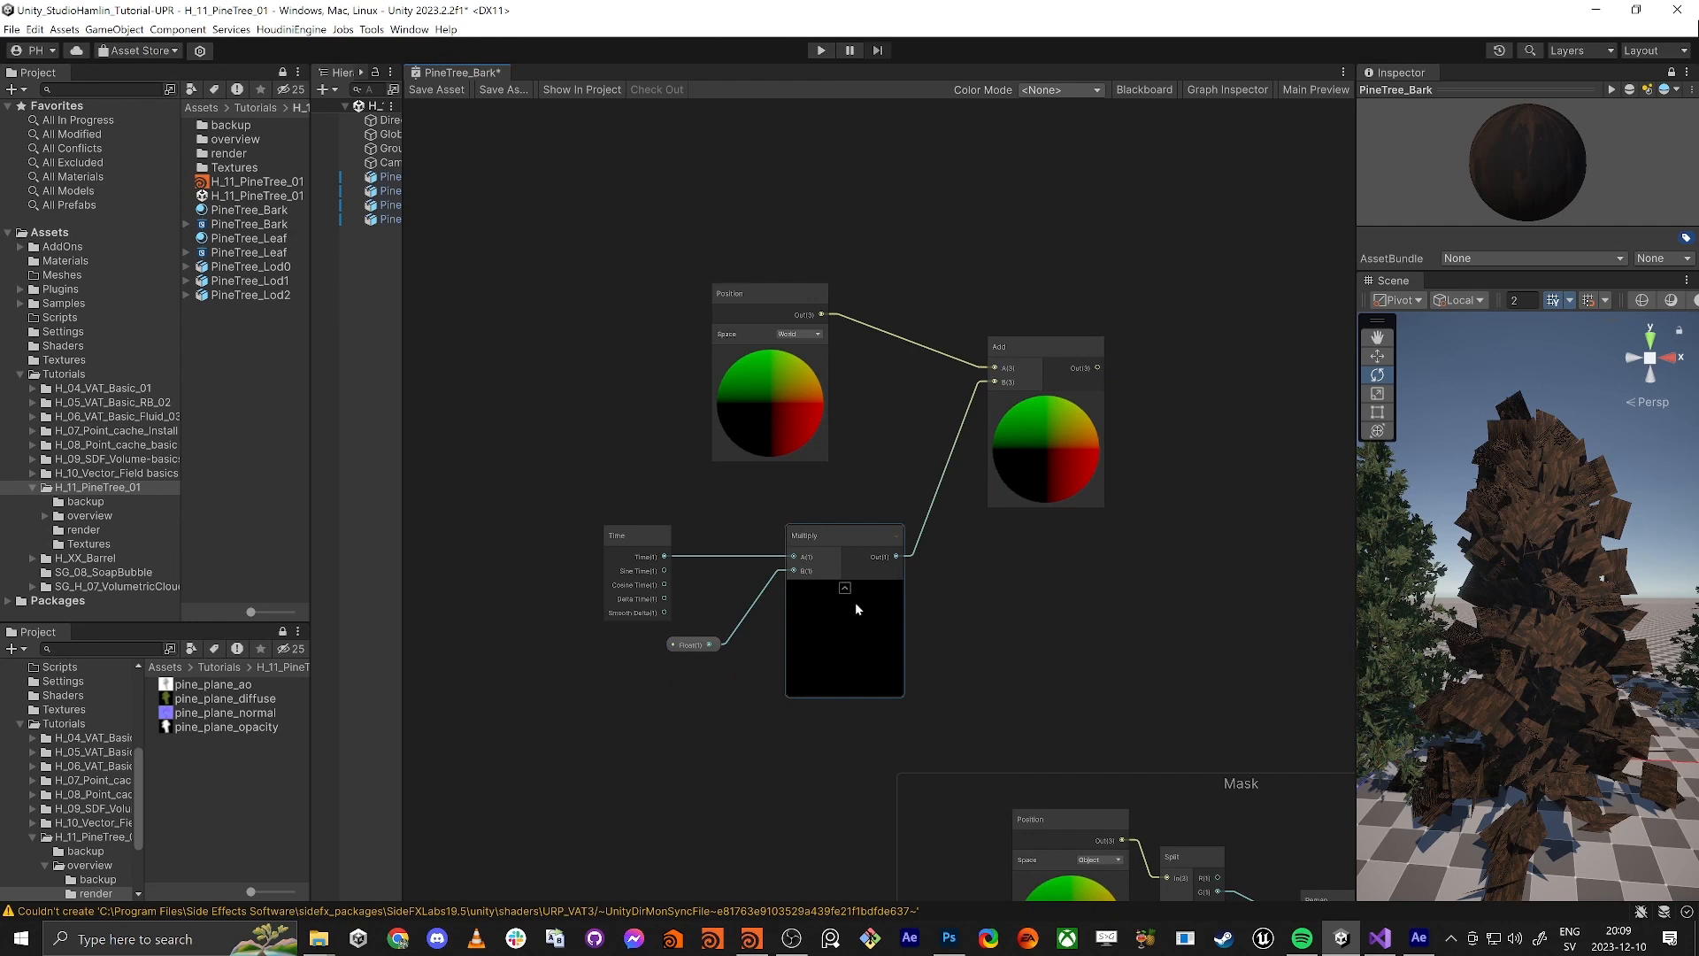
# Show the graph's property list and rename the new Float property to TimeSpeed
pyautogui.click(1195, 89)
pyautogui.click(1194, 89)
pyautogui.click(1128, 89)
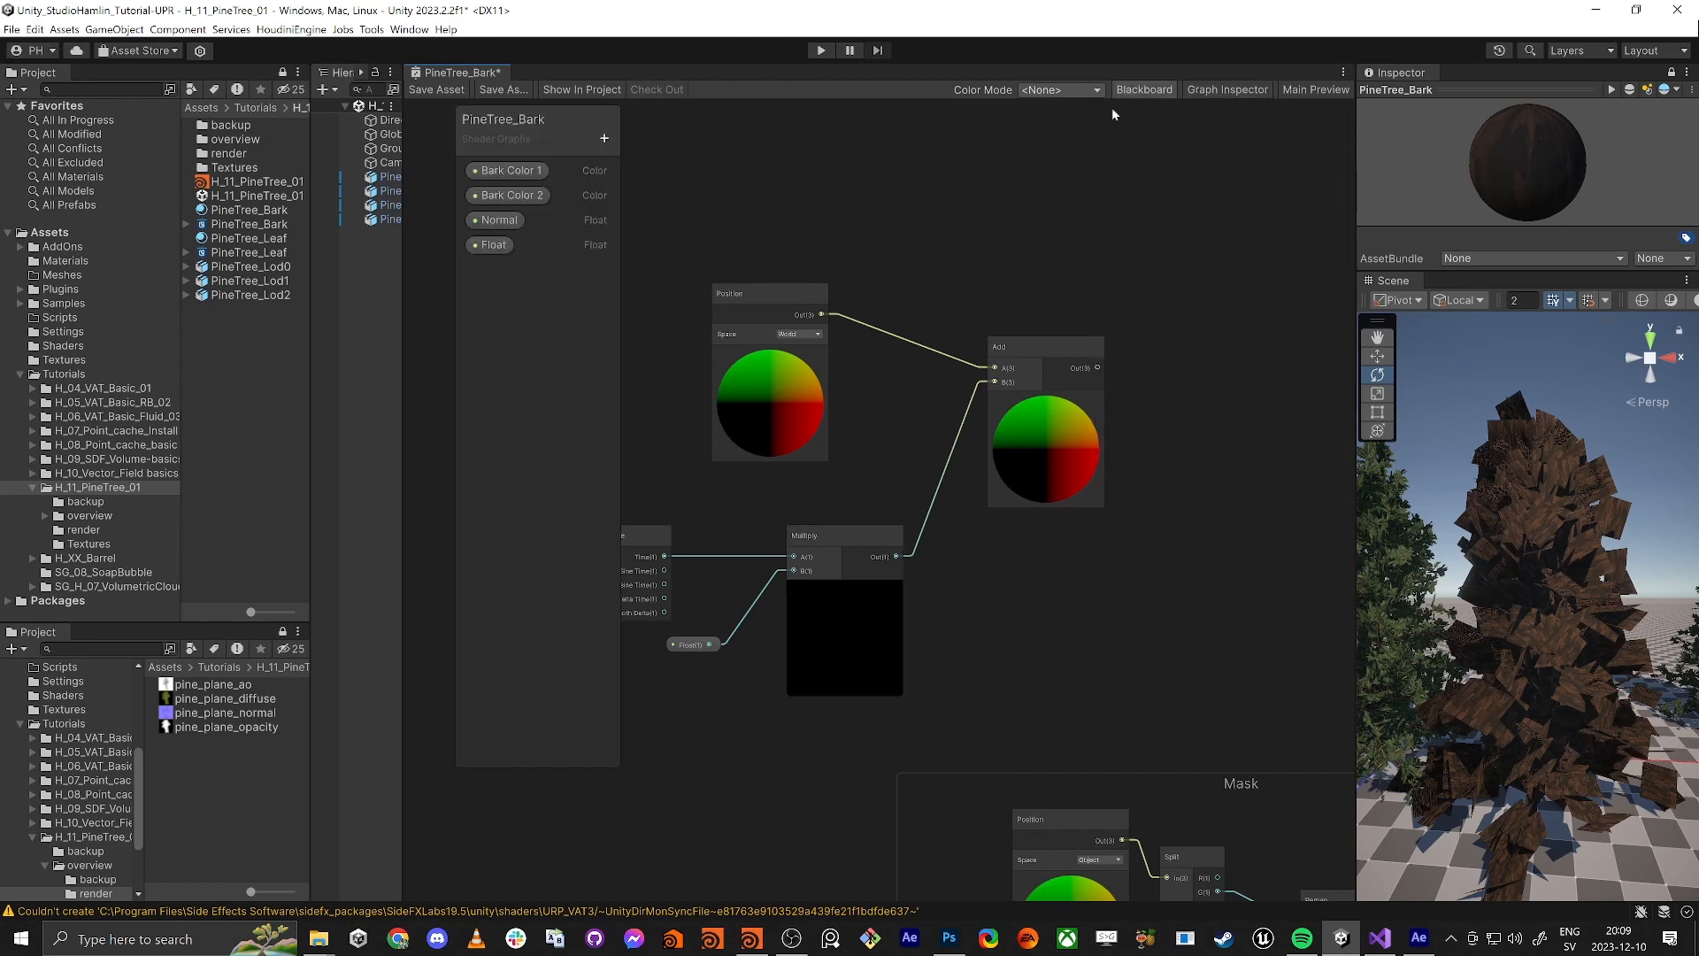
pyautogui.doubleClick(497, 247)
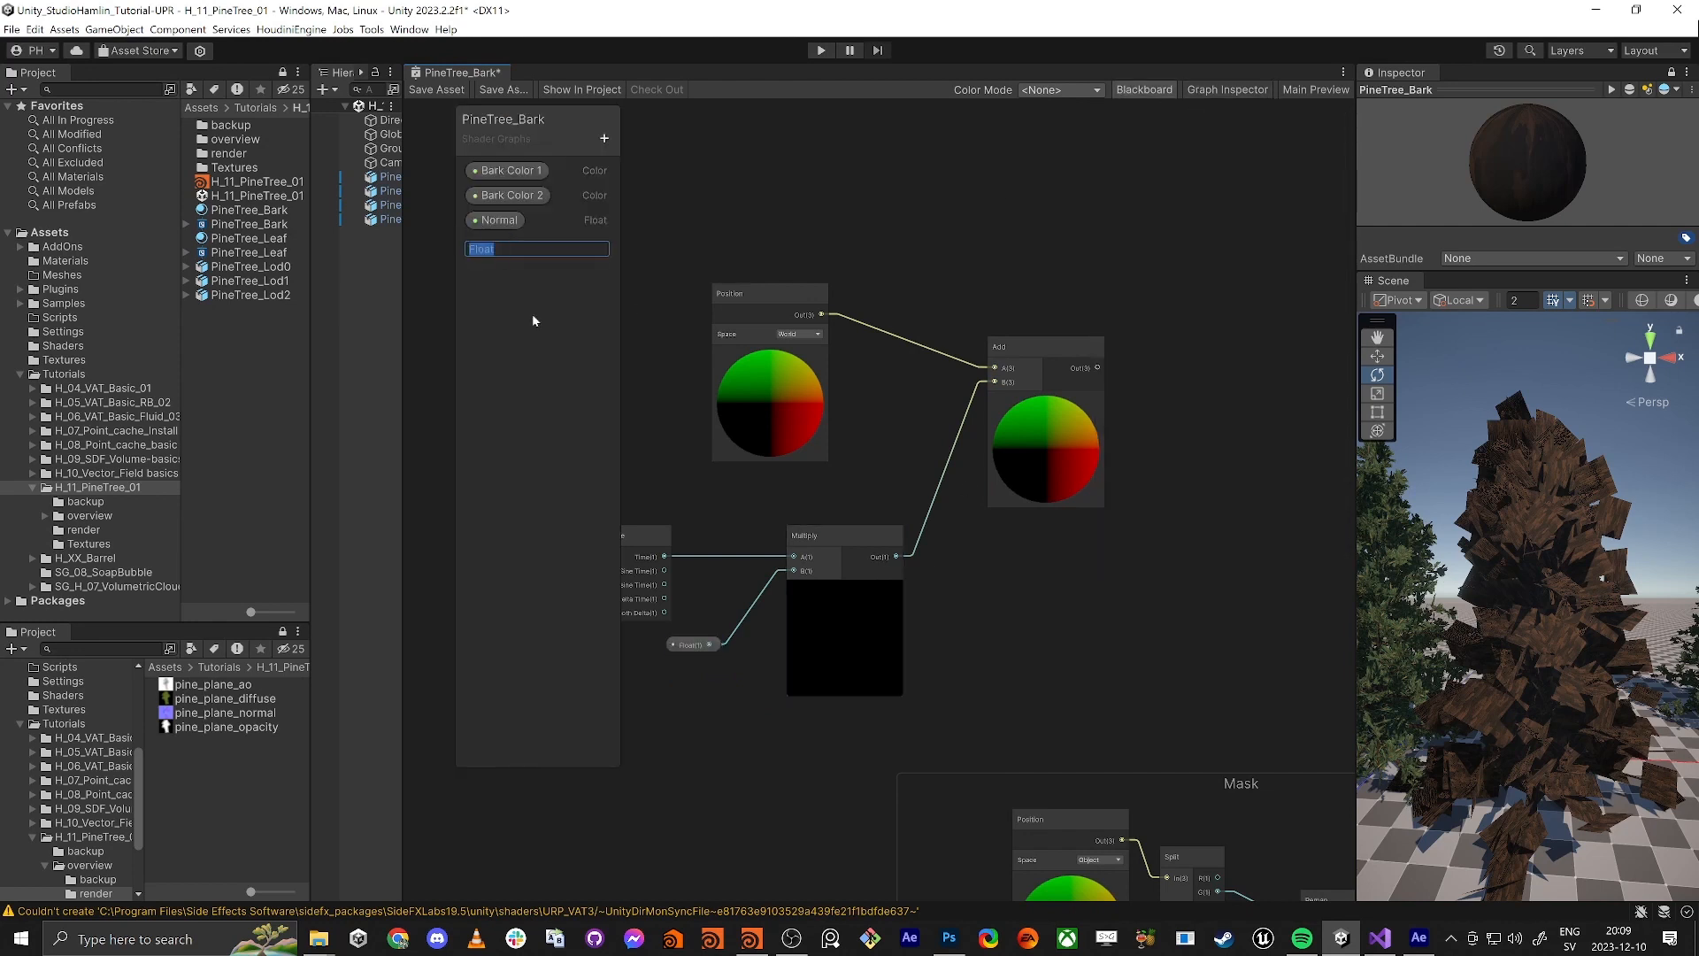
pyautogui.write('TimeSpeed')
pyautogui.press('Return')
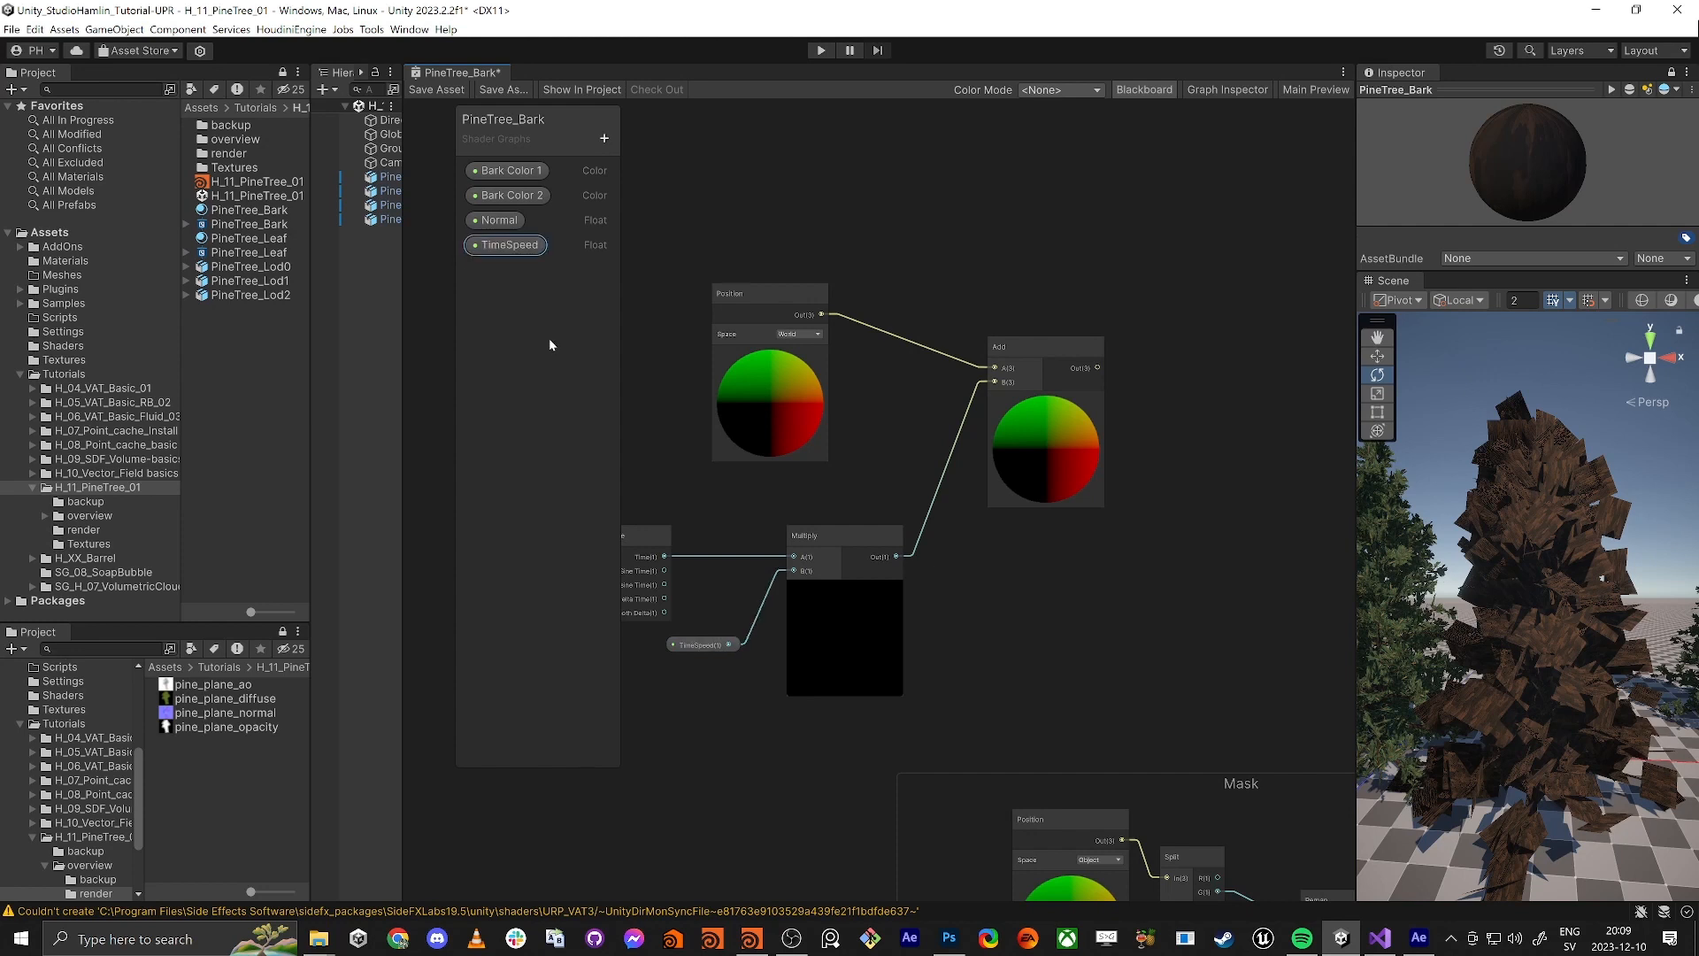
# Set the TimeSpeed property's default value to 1 and hide the property list and graph settings
pyautogui.moveTo(770, 484); pyautogui.dragTo(934, 457, button='middle')
pyautogui.moveTo(1027, 481); pyautogui.dragTo(997, 485, button='middle')
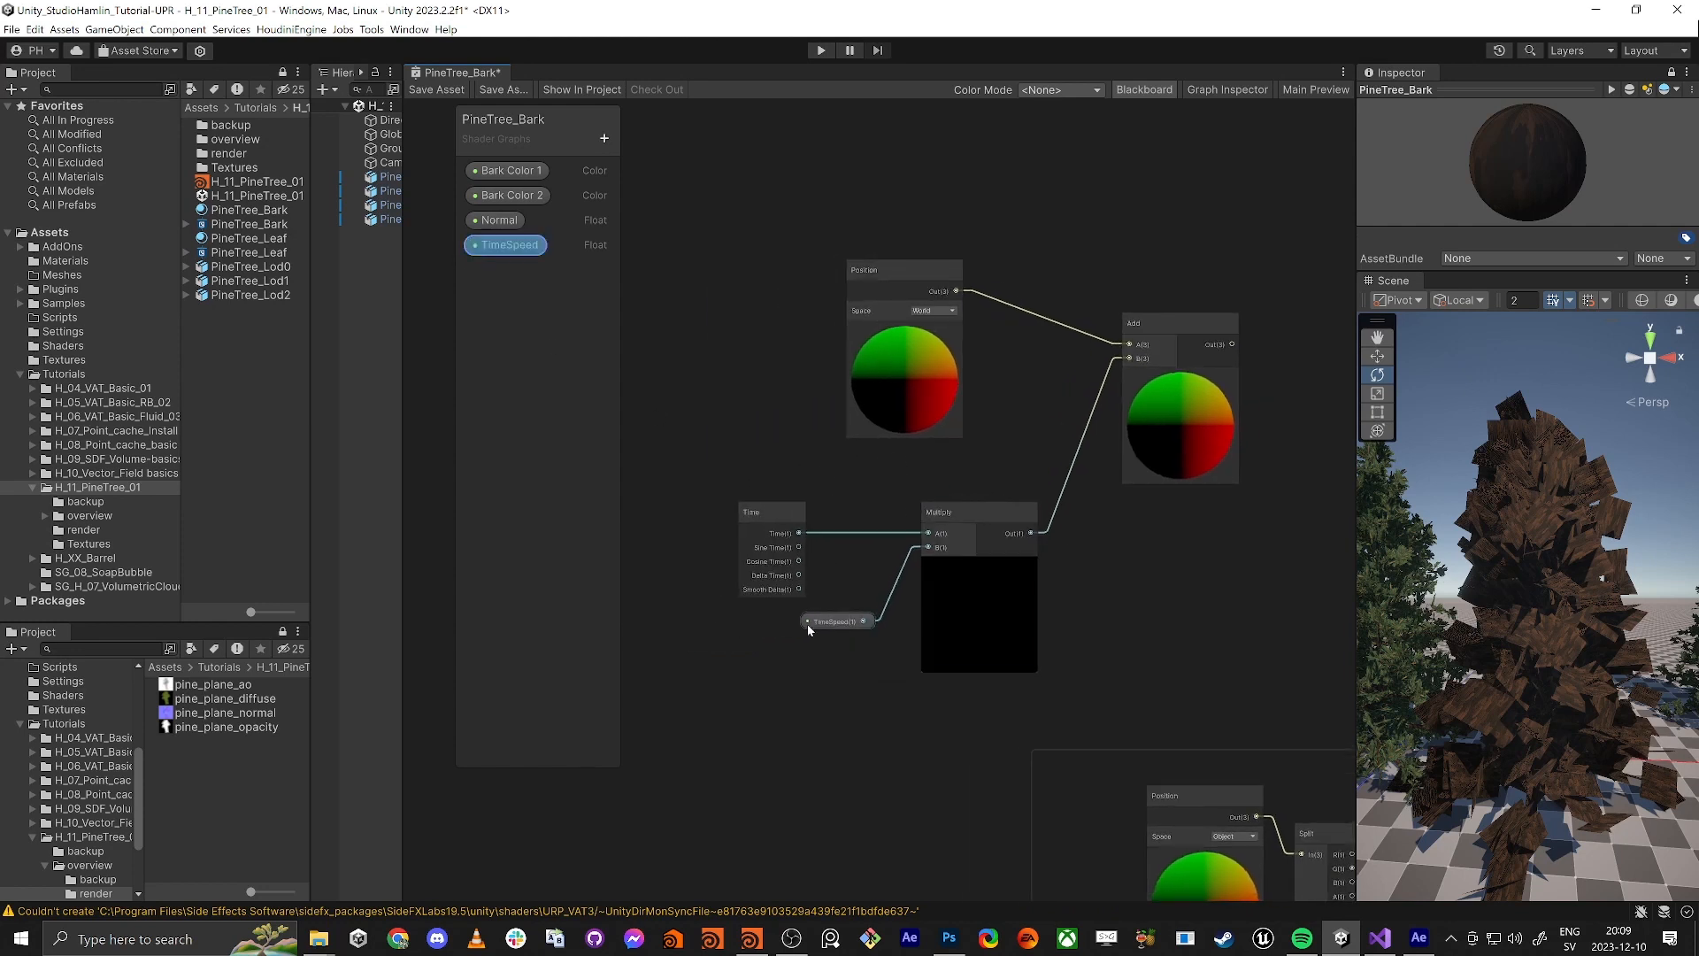
pyautogui.click(1228, 89)
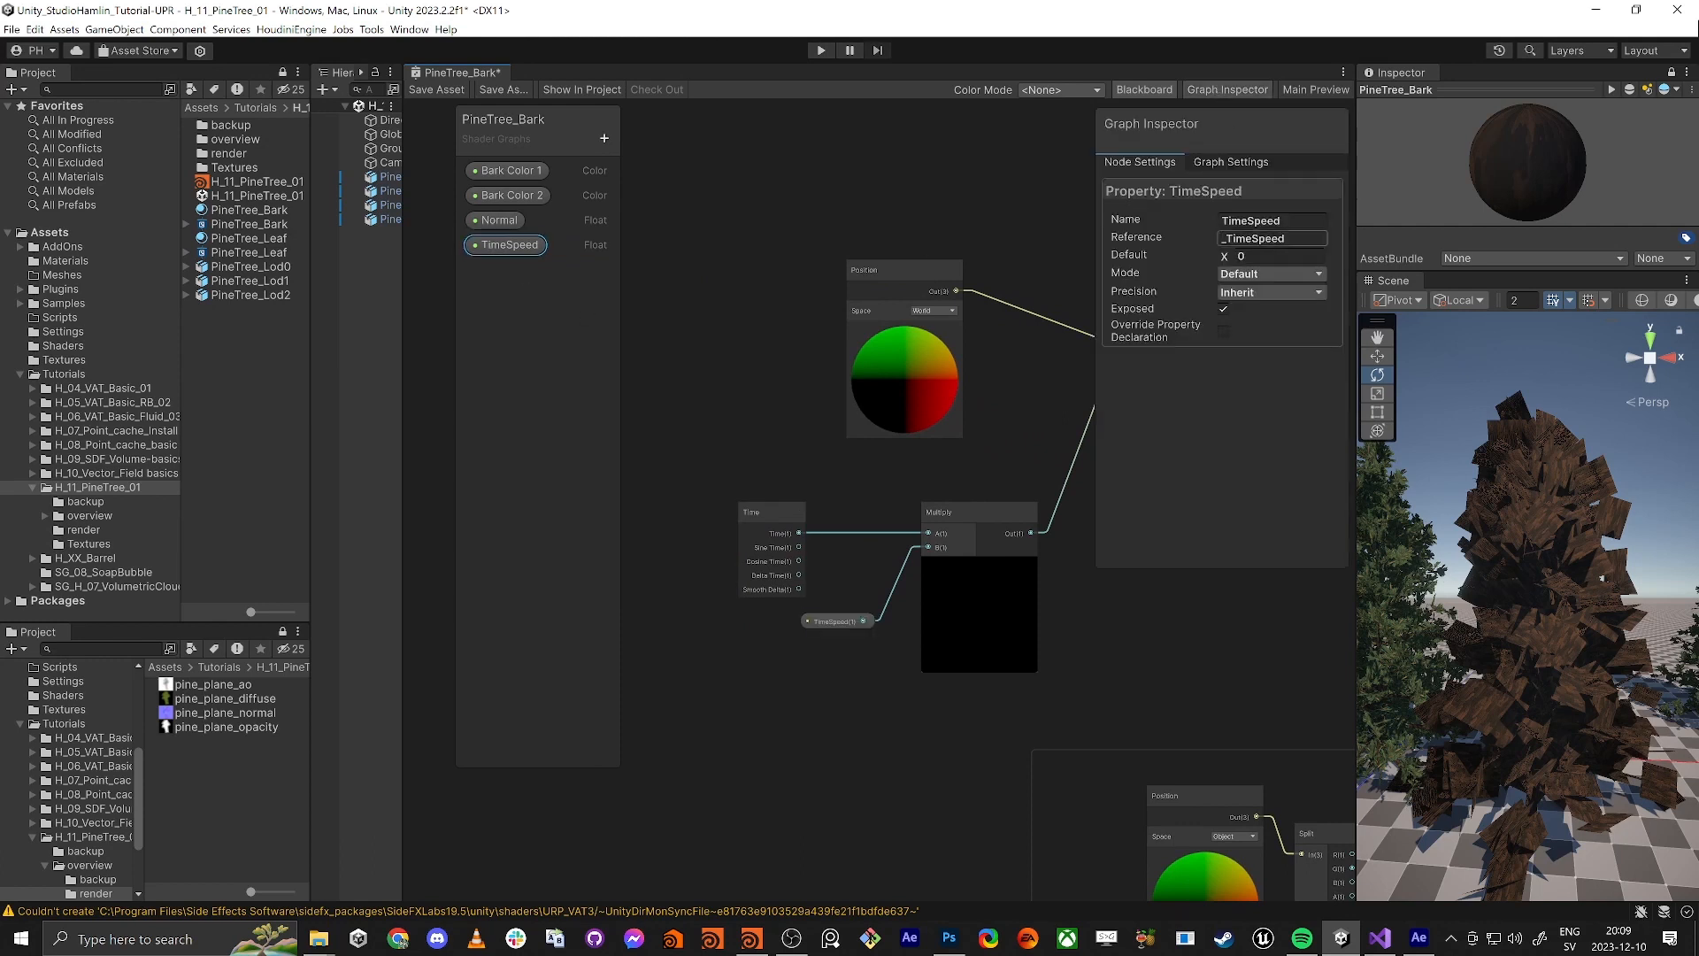
pyautogui.click(1281, 255)
pyautogui.write('1')
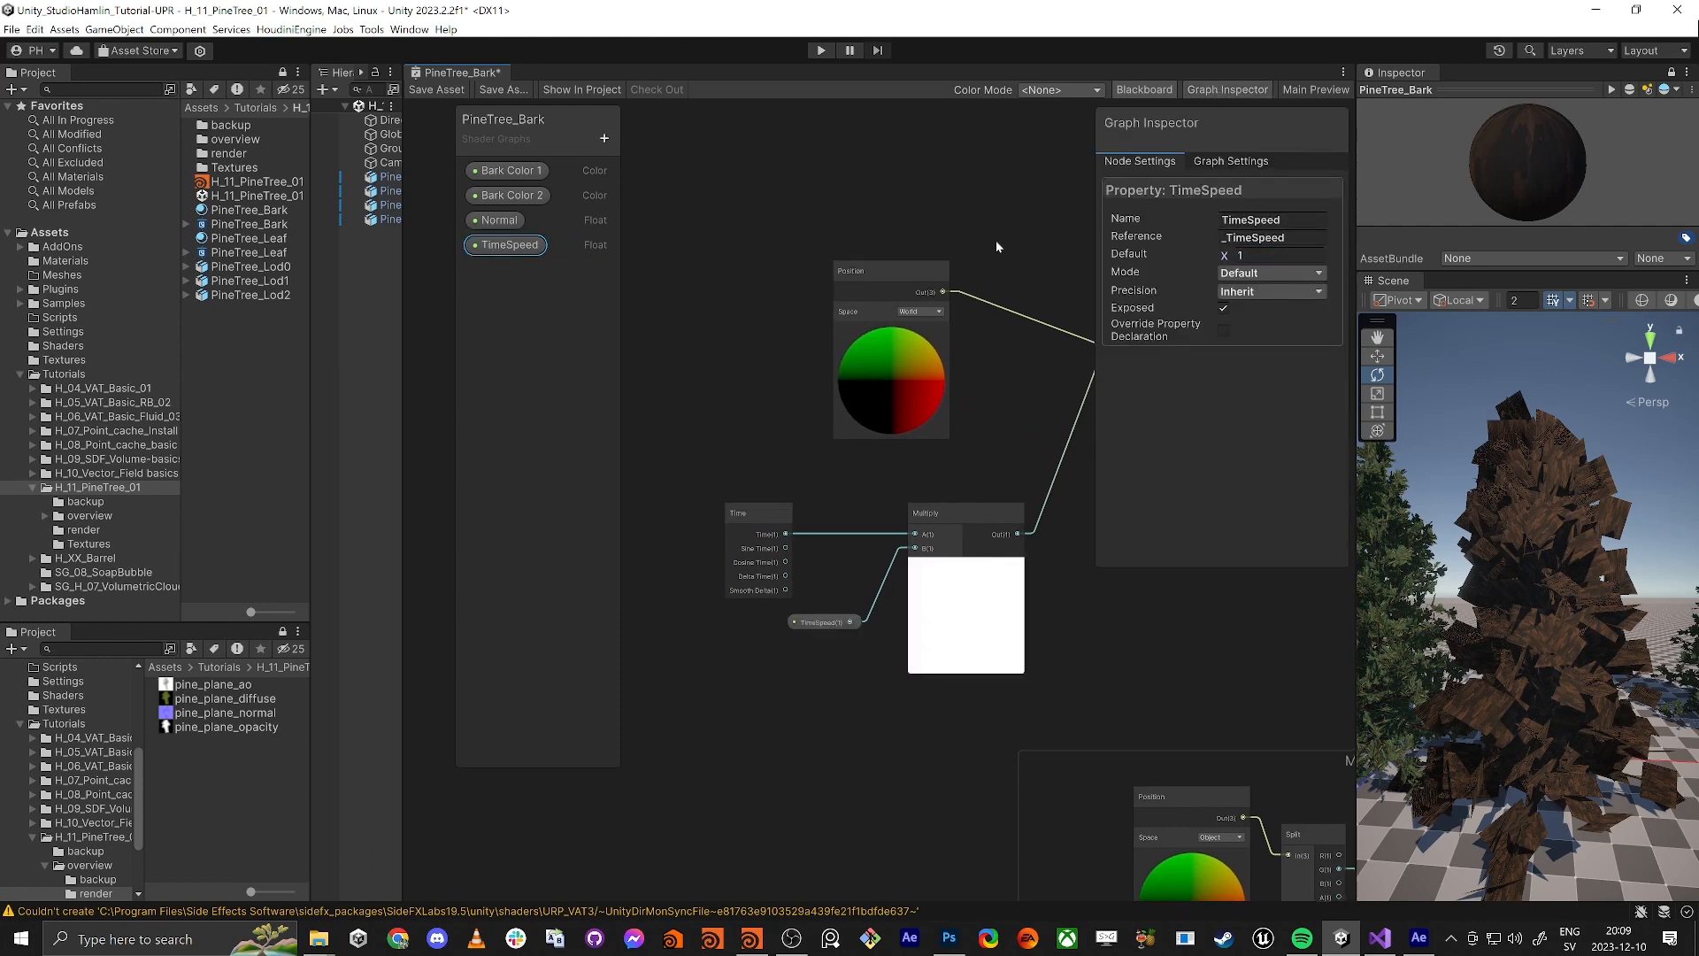
pyautogui.moveTo(1047, 209); pyautogui.dragTo(791, 230, button='middle')
pyautogui.click(1221, 89)
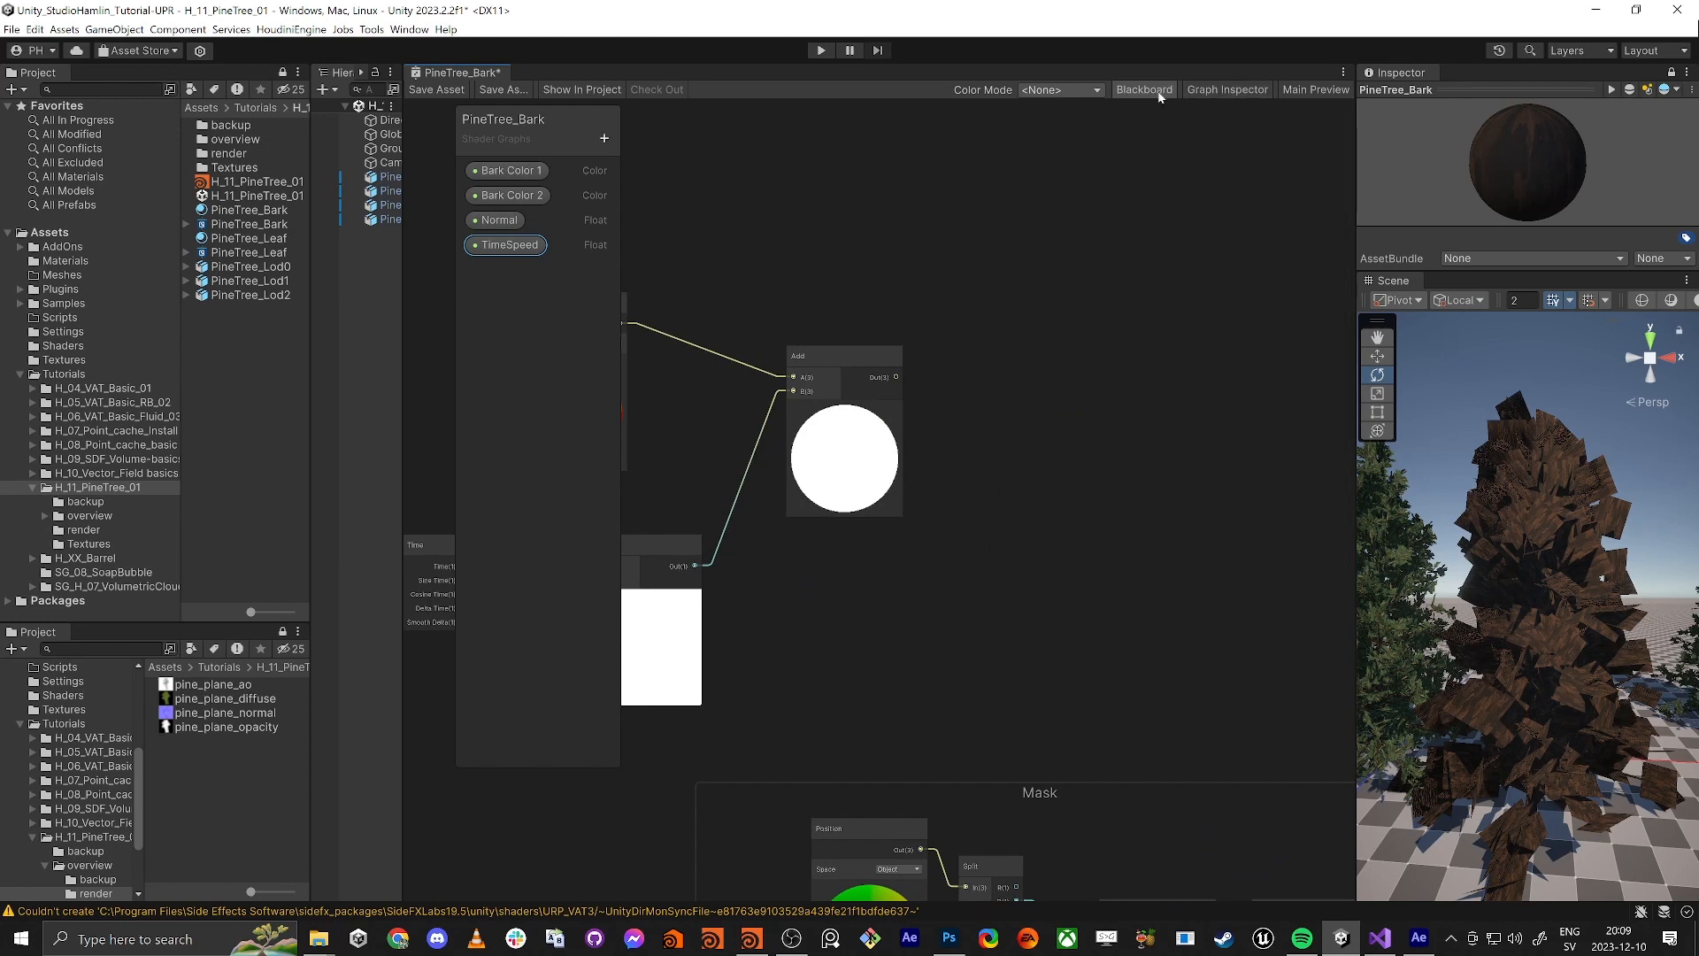
pyautogui.click(1144, 89)
pyautogui.moveTo(724, 310); pyautogui.dragTo(904, 308, button='middle')
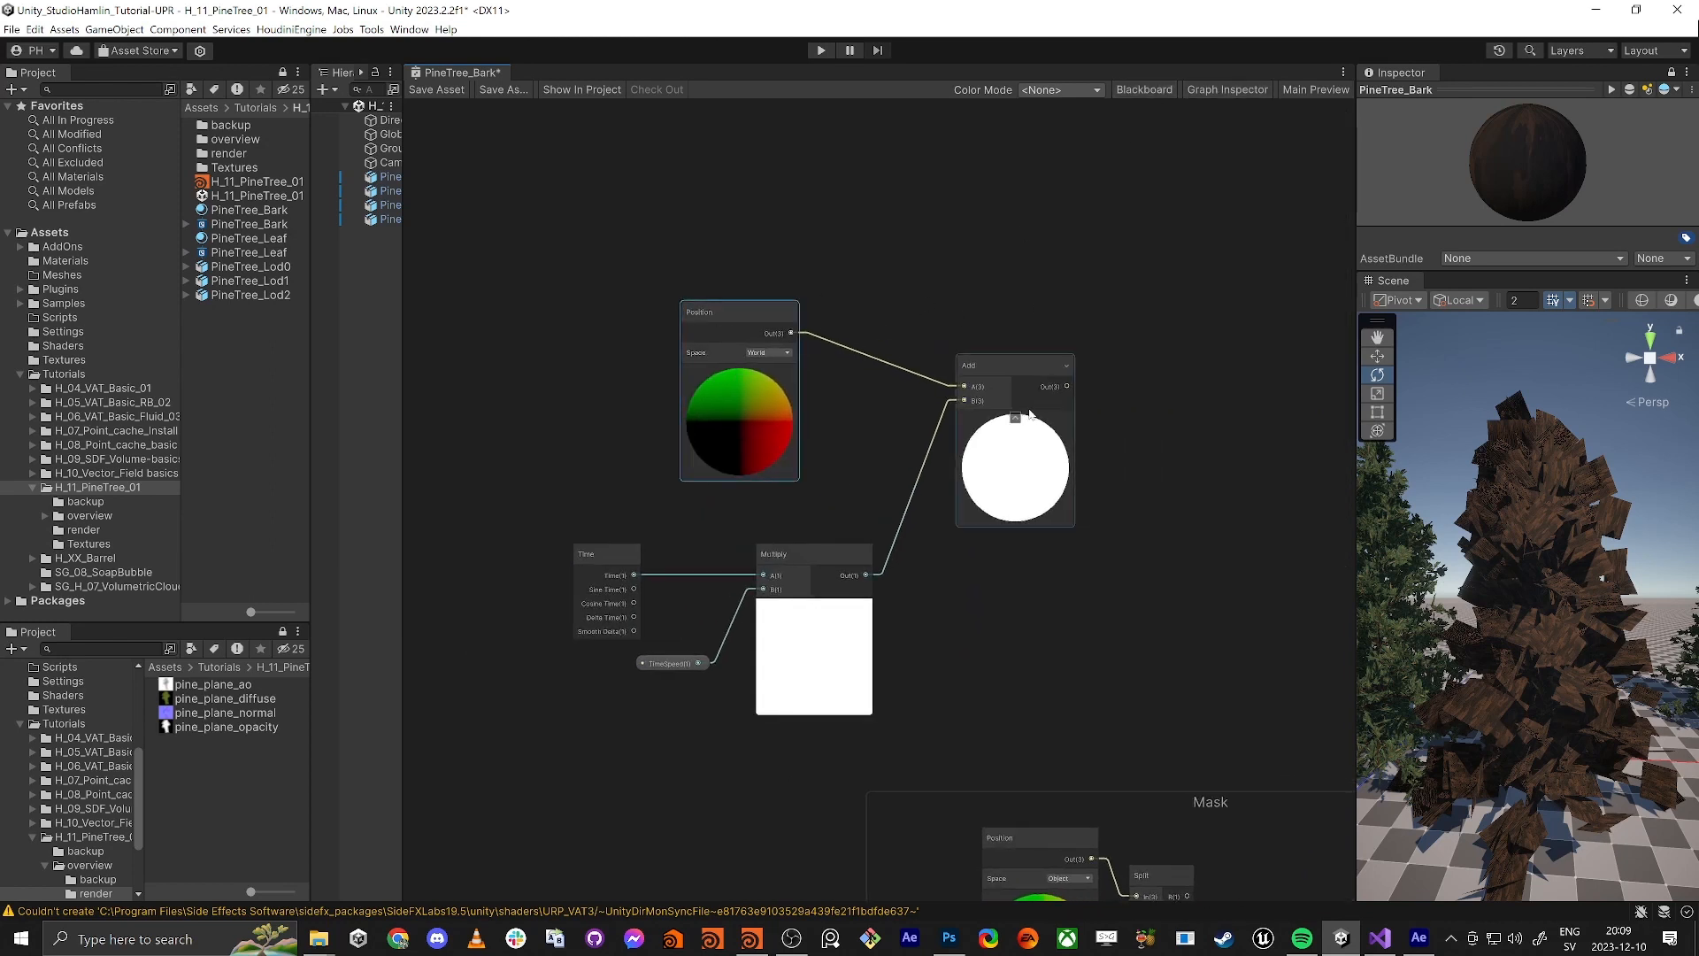
pyautogui.moveTo(794, 498); pyautogui.dragTo(752, 490, button='middle')
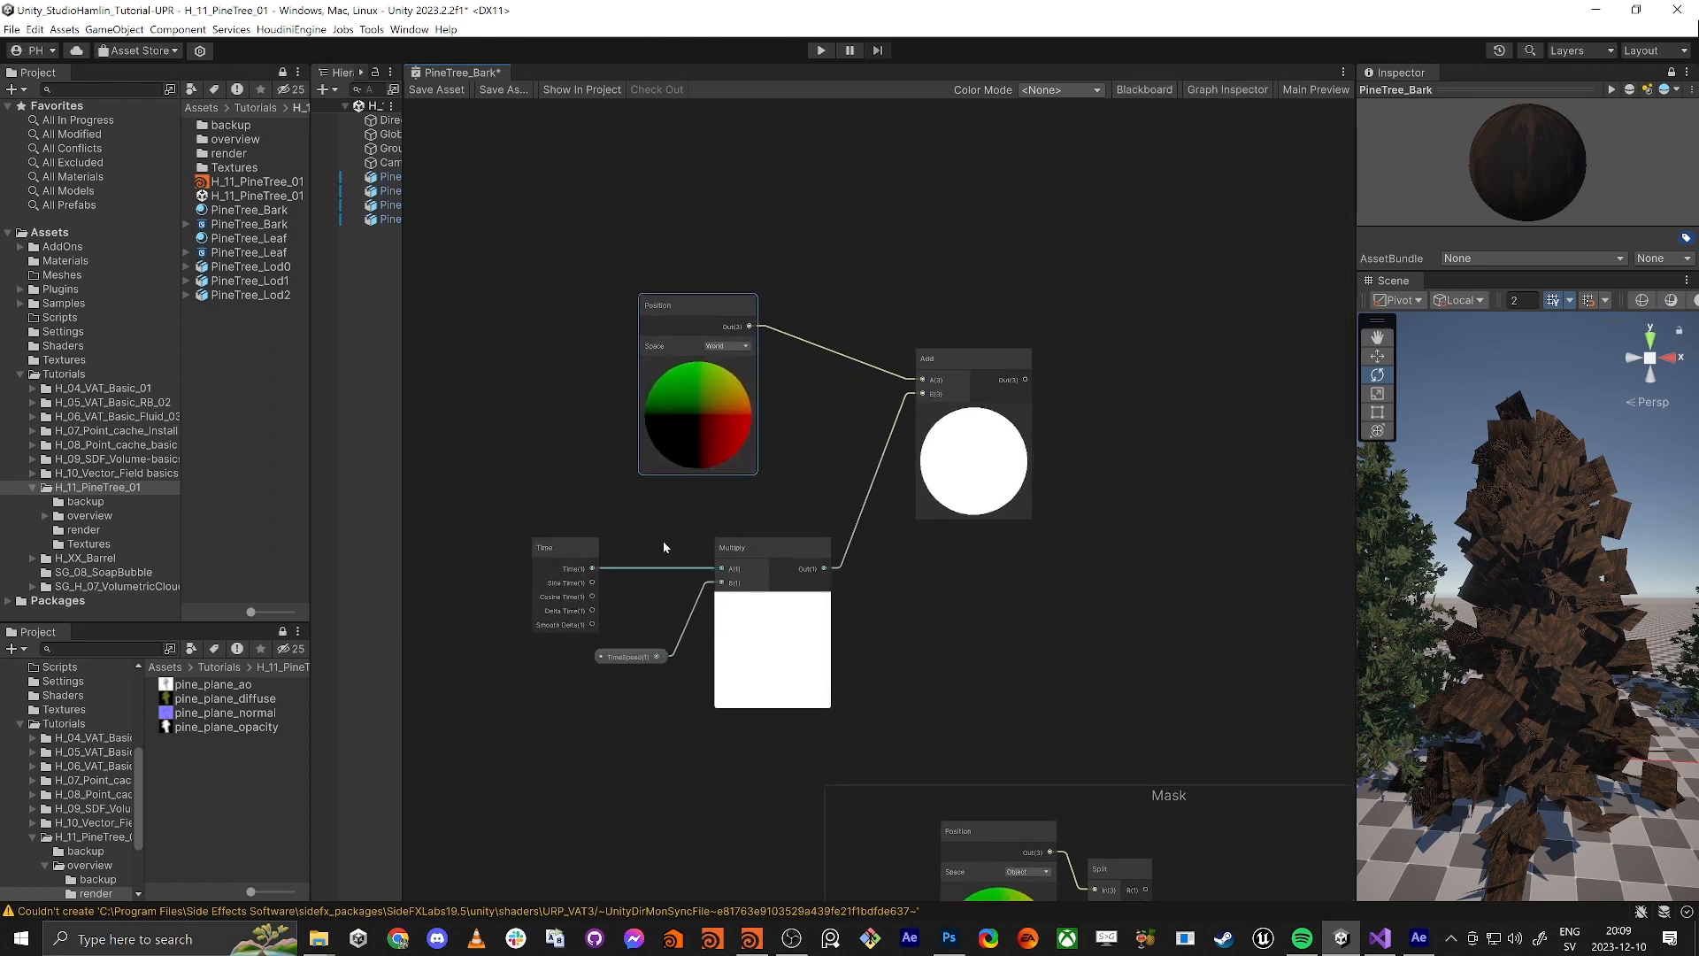
pyautogui.moveTo(1020, 376); pyautogui.dragTo(917, 425, button='middle')
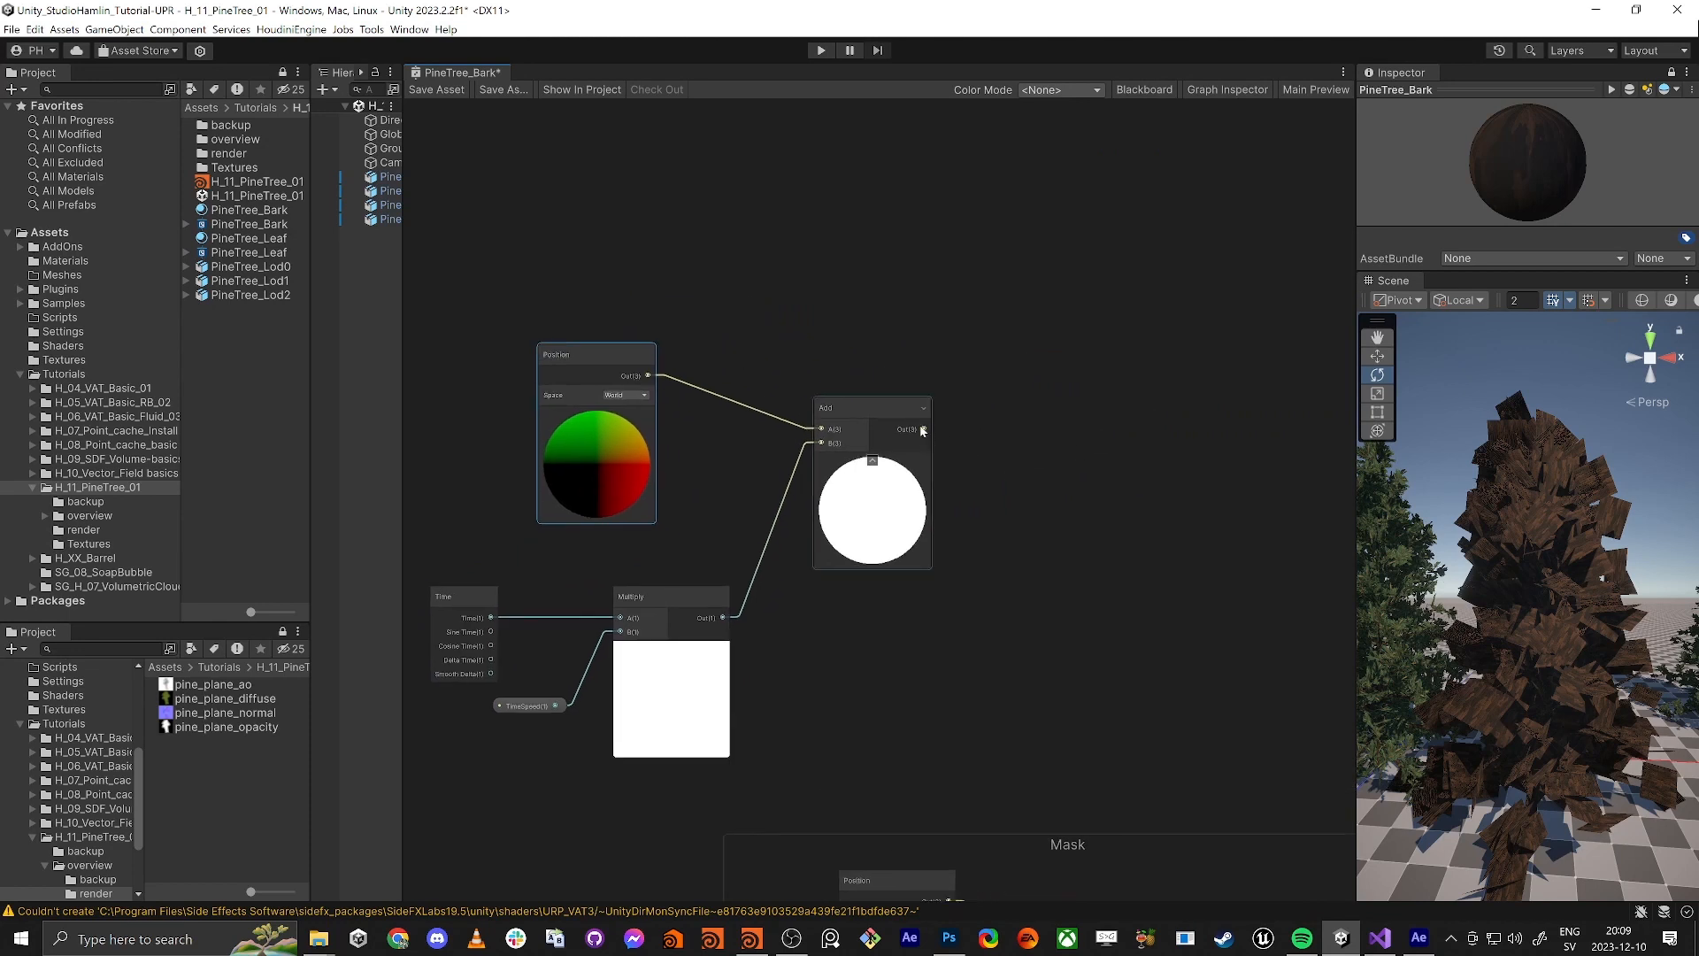
pyautogui.moveTo(922, 431); pyautogui.dragTo(1107, 411)
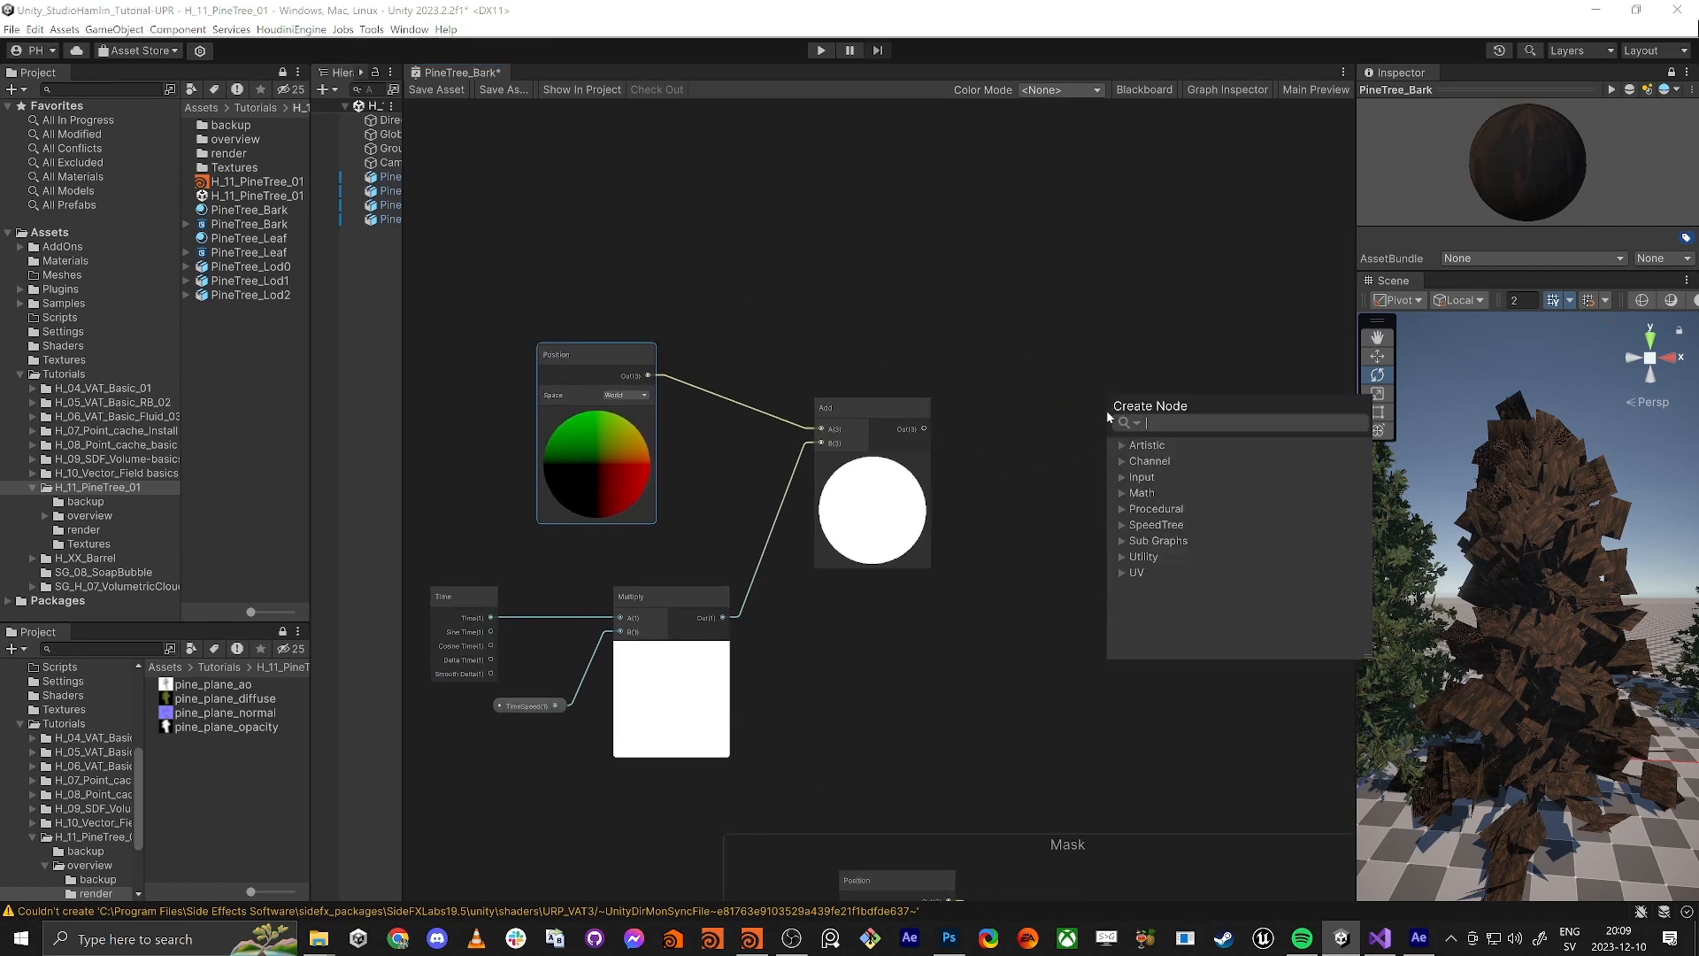
pyautogui.click(1106, 411)
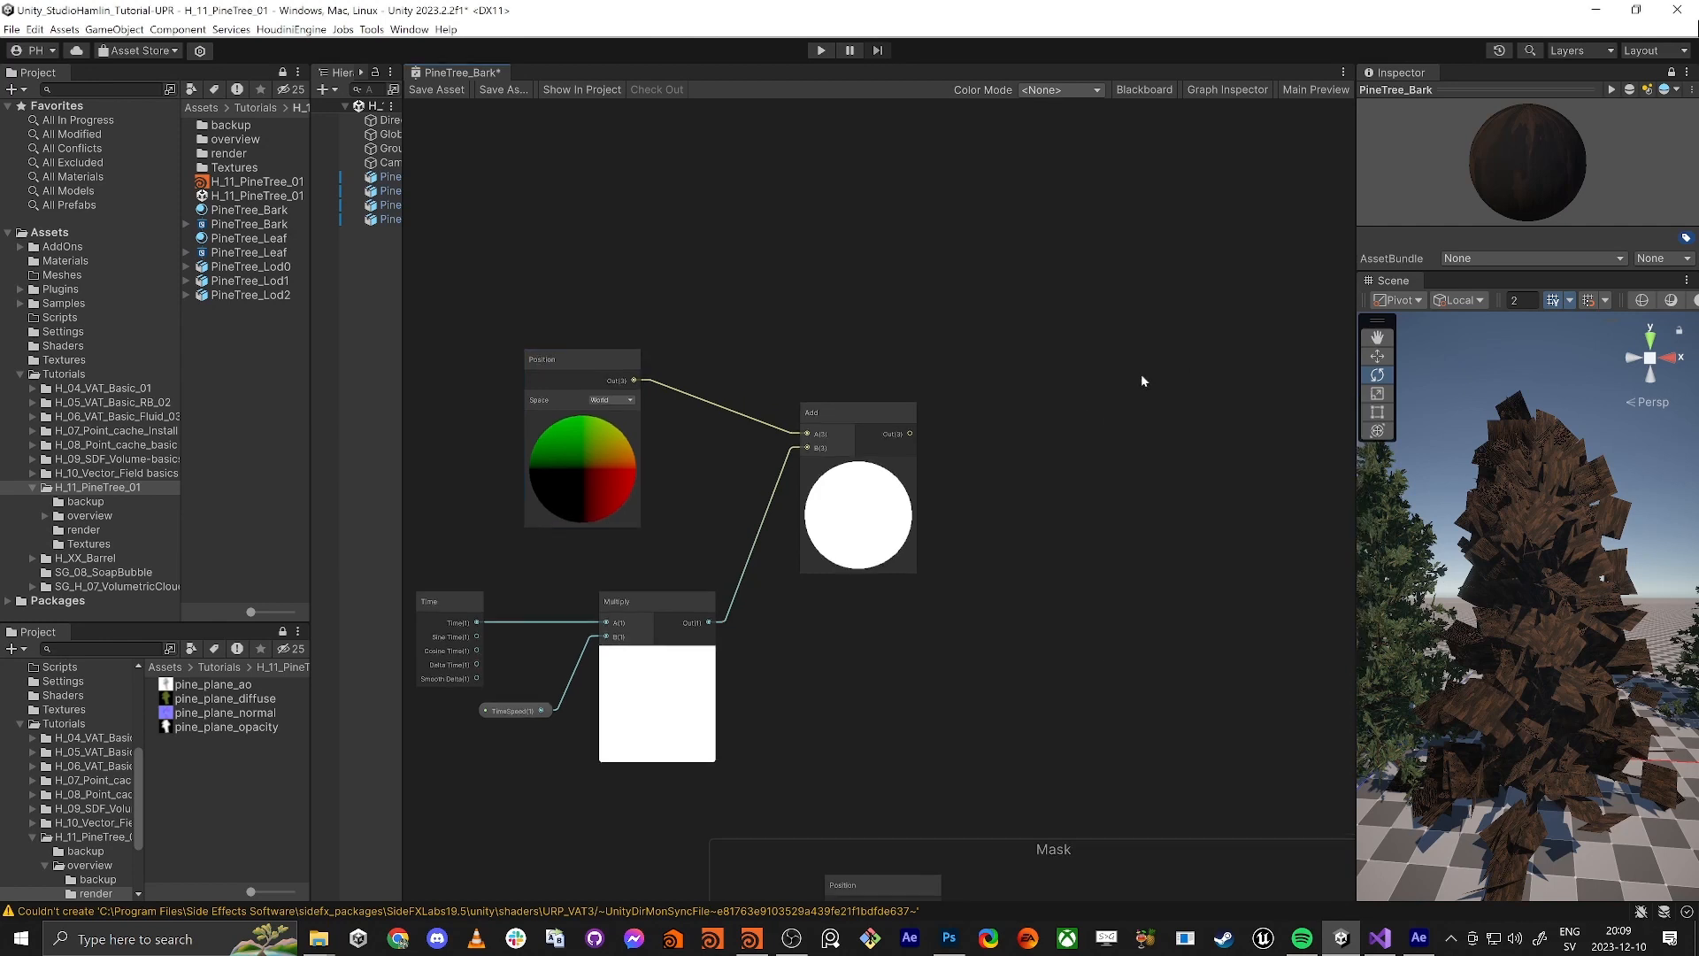
# Add a Simple Noise node to the right of the new Add node
pyautogui.moveTo(1139, 373); pyautogui.dragTo(942, 377, button='middle')
pyautogui.press('space')
pyautogui.write('noise')
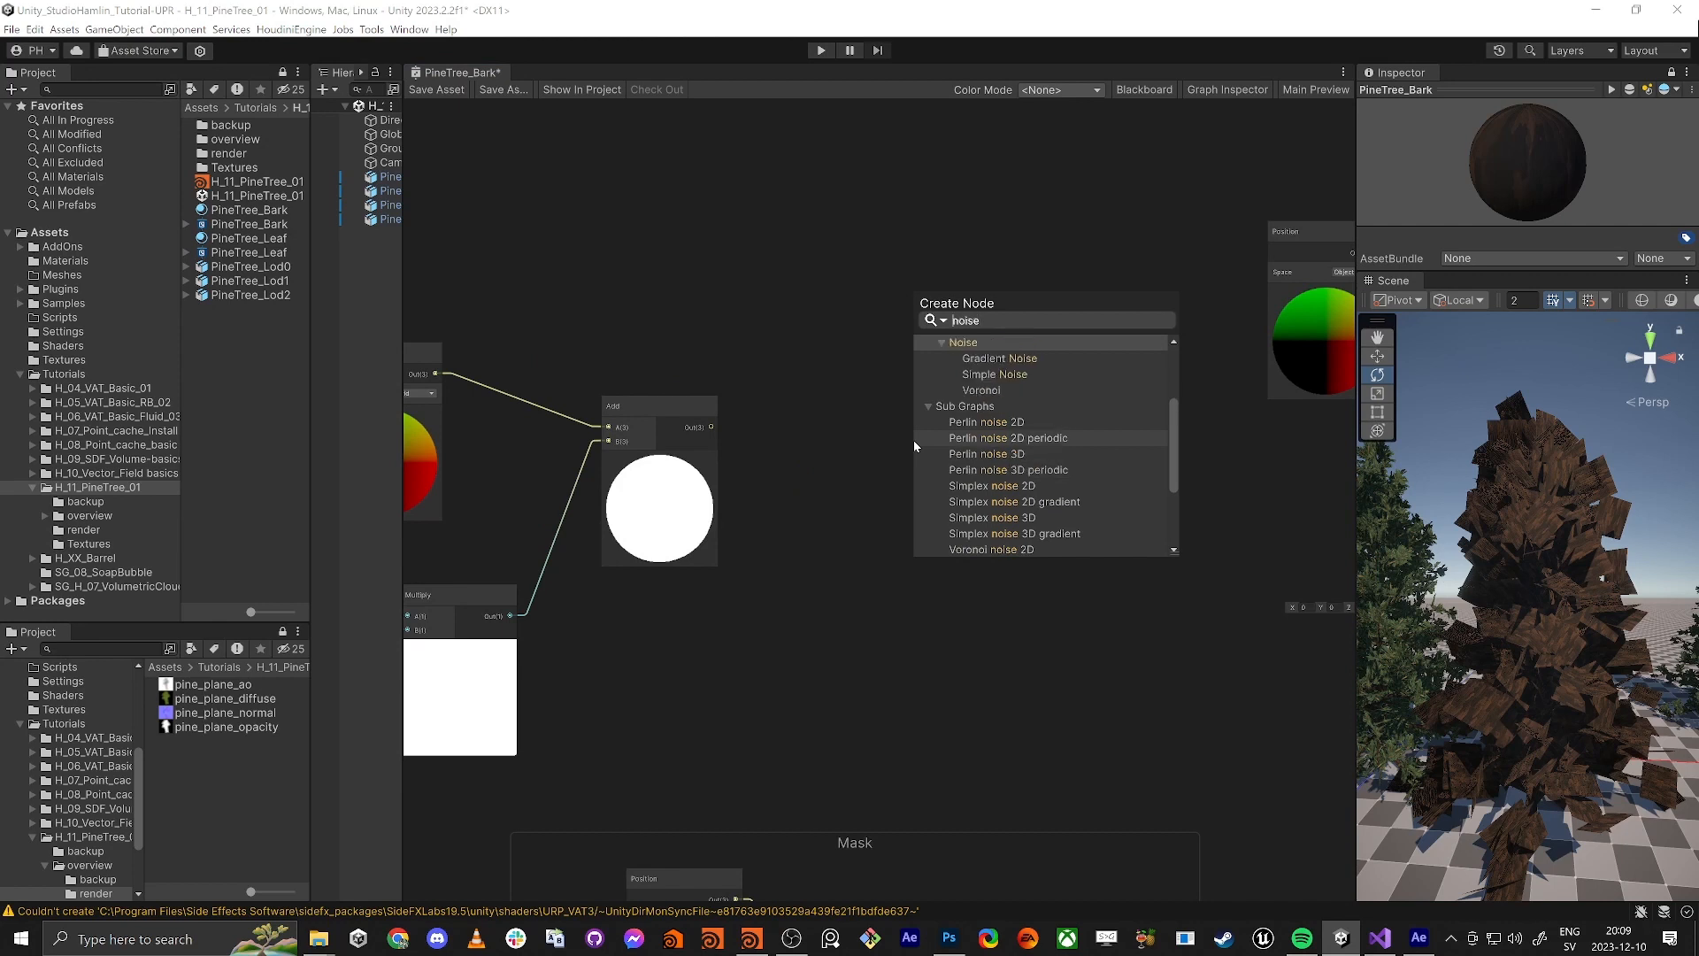
pyautogui.press('Return')
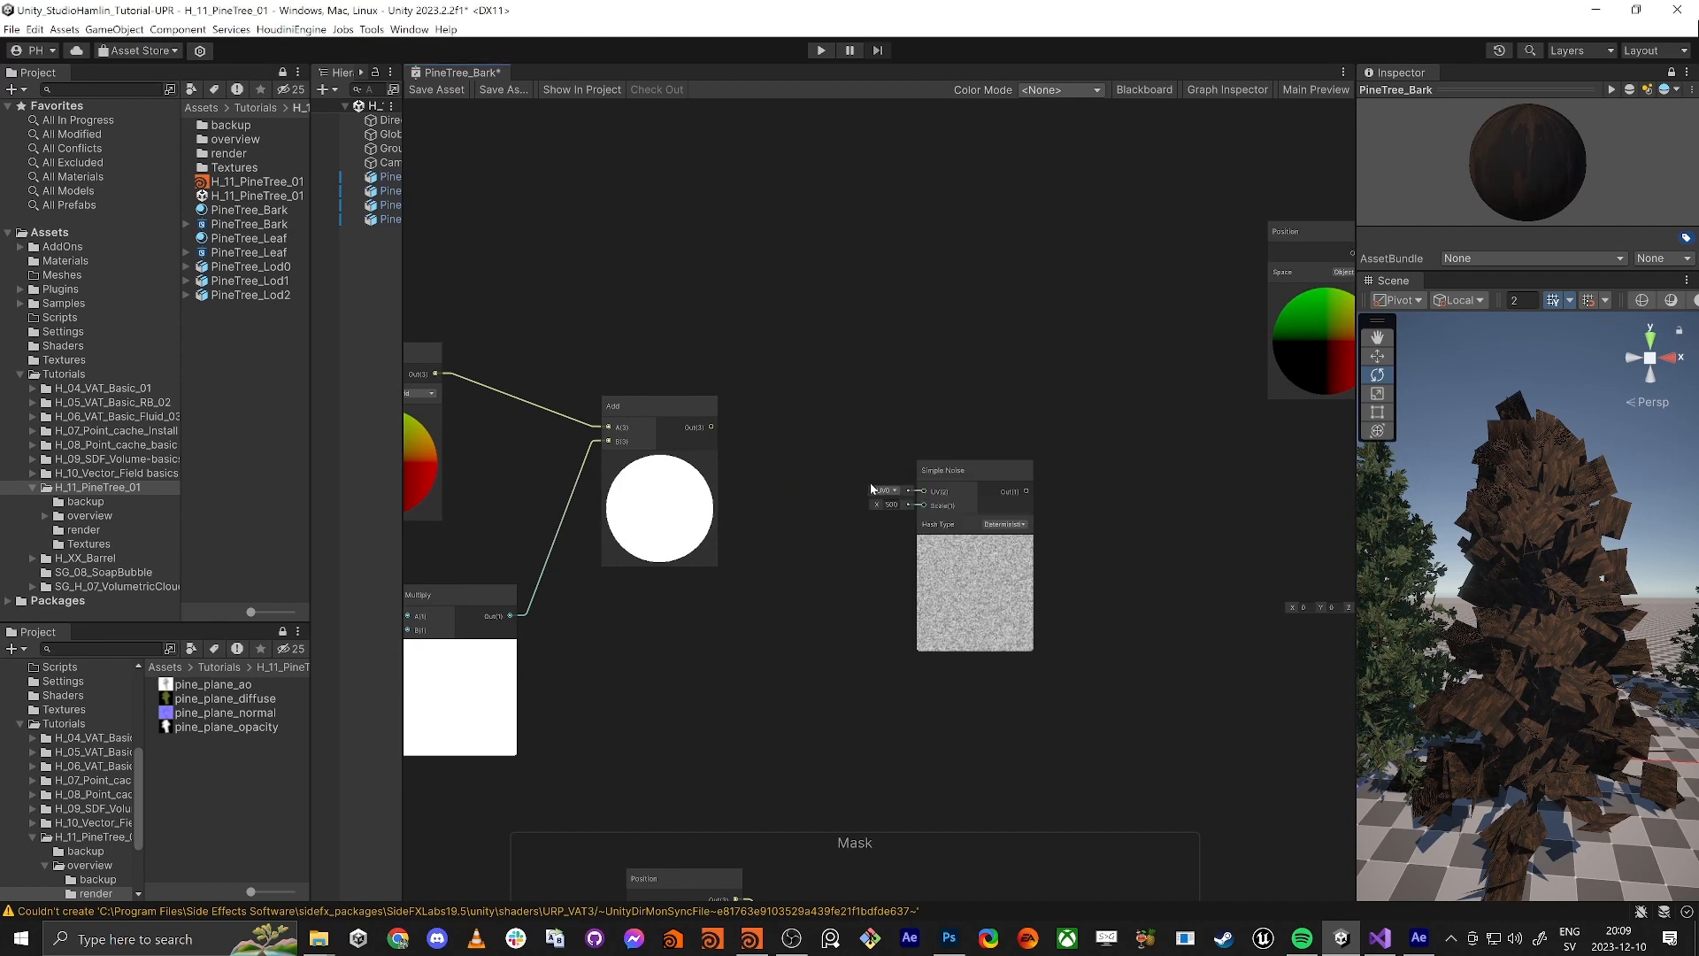
# Move the Position, Time, TimeSpeed, Multiply and Add nodes together to the left, farther from the Simple Noise node
pyautogui.moveTo(831, 406); pyautogui.dragTo(1065, 396, button='middle')
pyautogui.scroll(-1, 1066, 396)
pyautogui.moveTo(465, 265); pyautogui.dragTo(723, 506)
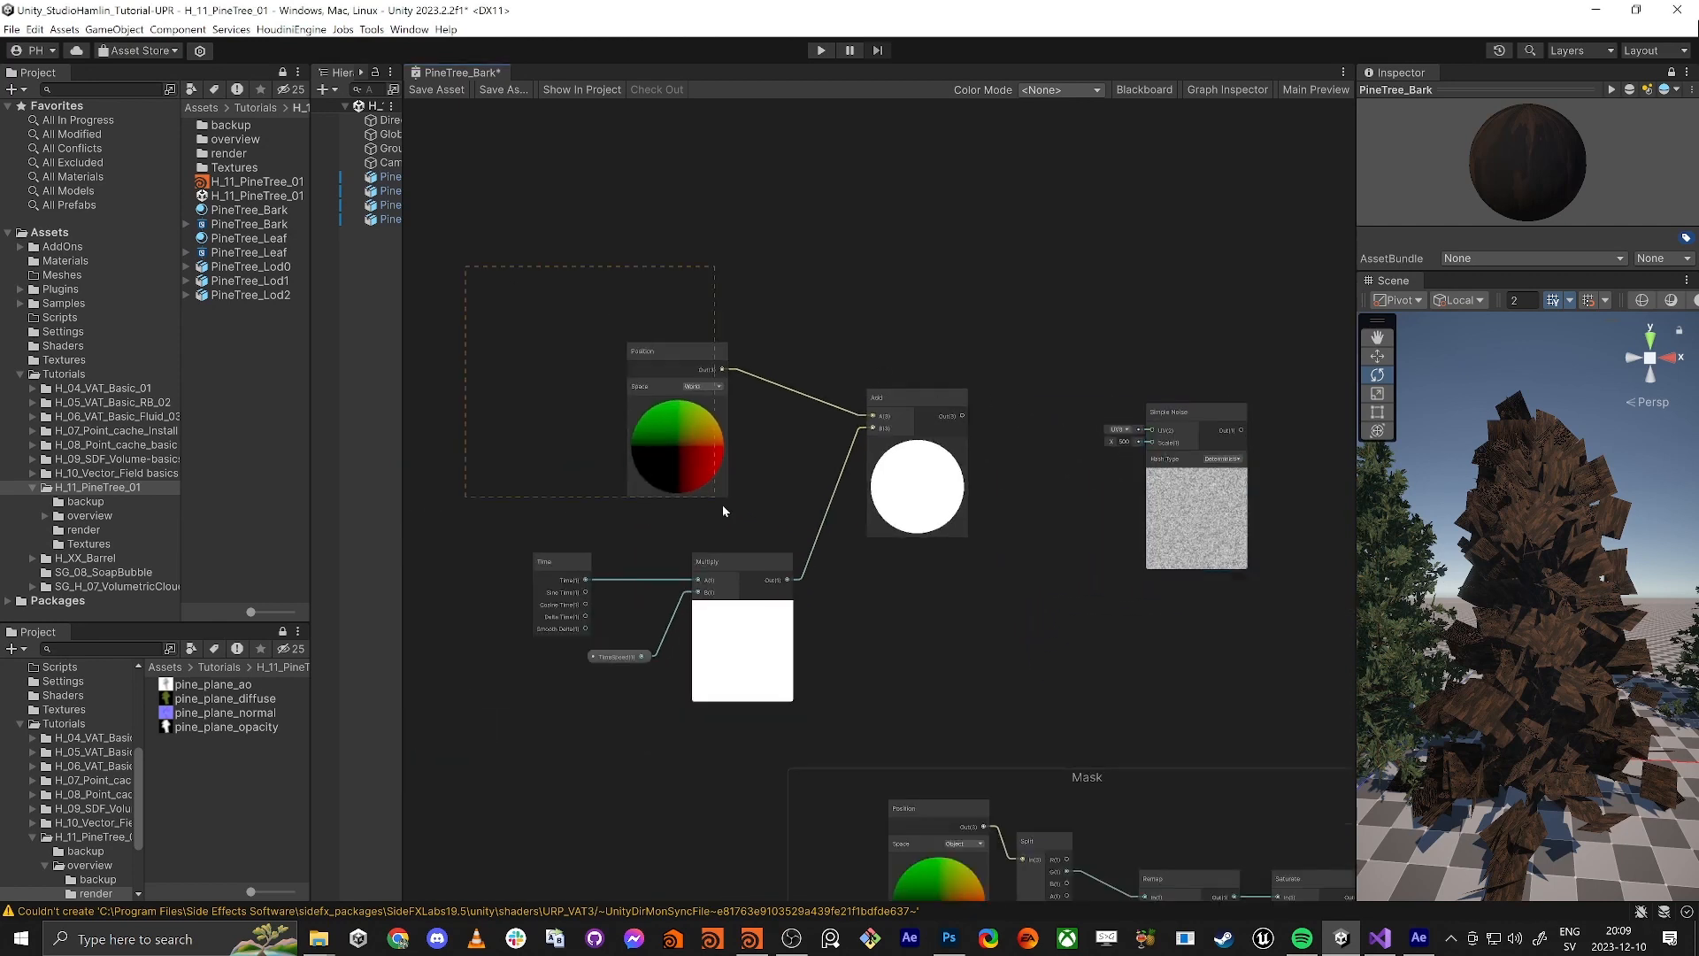
pyautogui.moveTo(959, 696); pyautogui.dragTo(958, 695)
pyautogui.moveTo(906, 397); pyautogui.dragTo(793, 383)
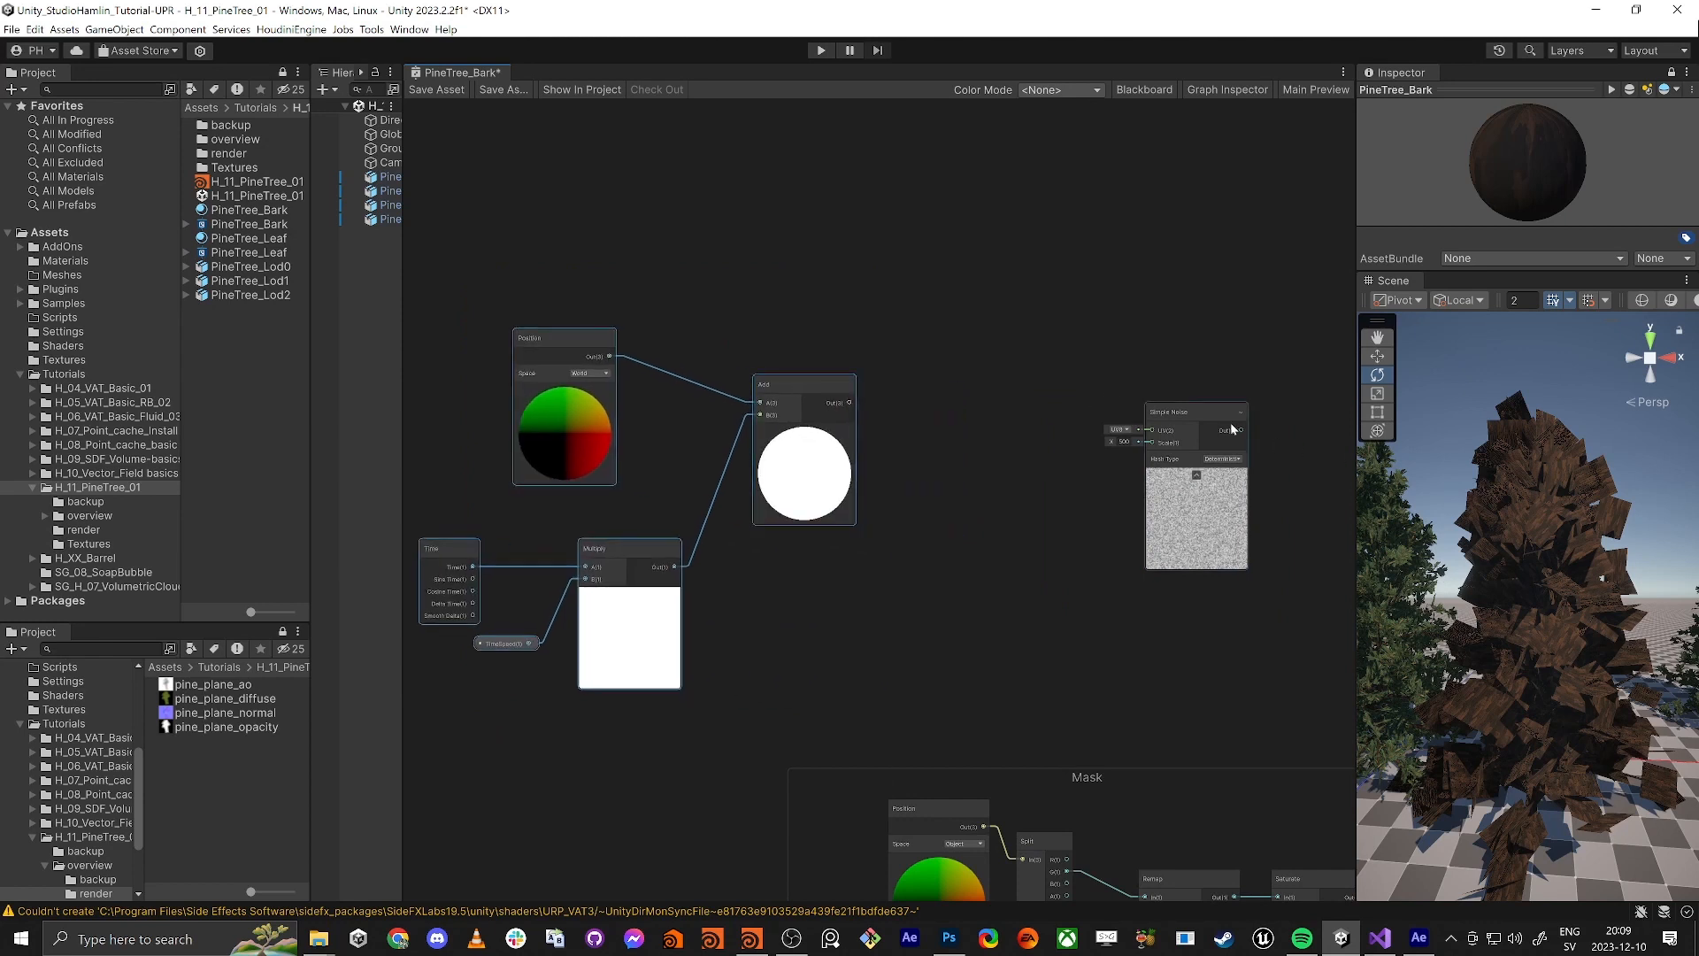
# Move the Simple Noise node up past the Add node and place a duplicate of it below
pyautogui.moveTo(1130, 469); pyautogui.dragTo(1069, 457)
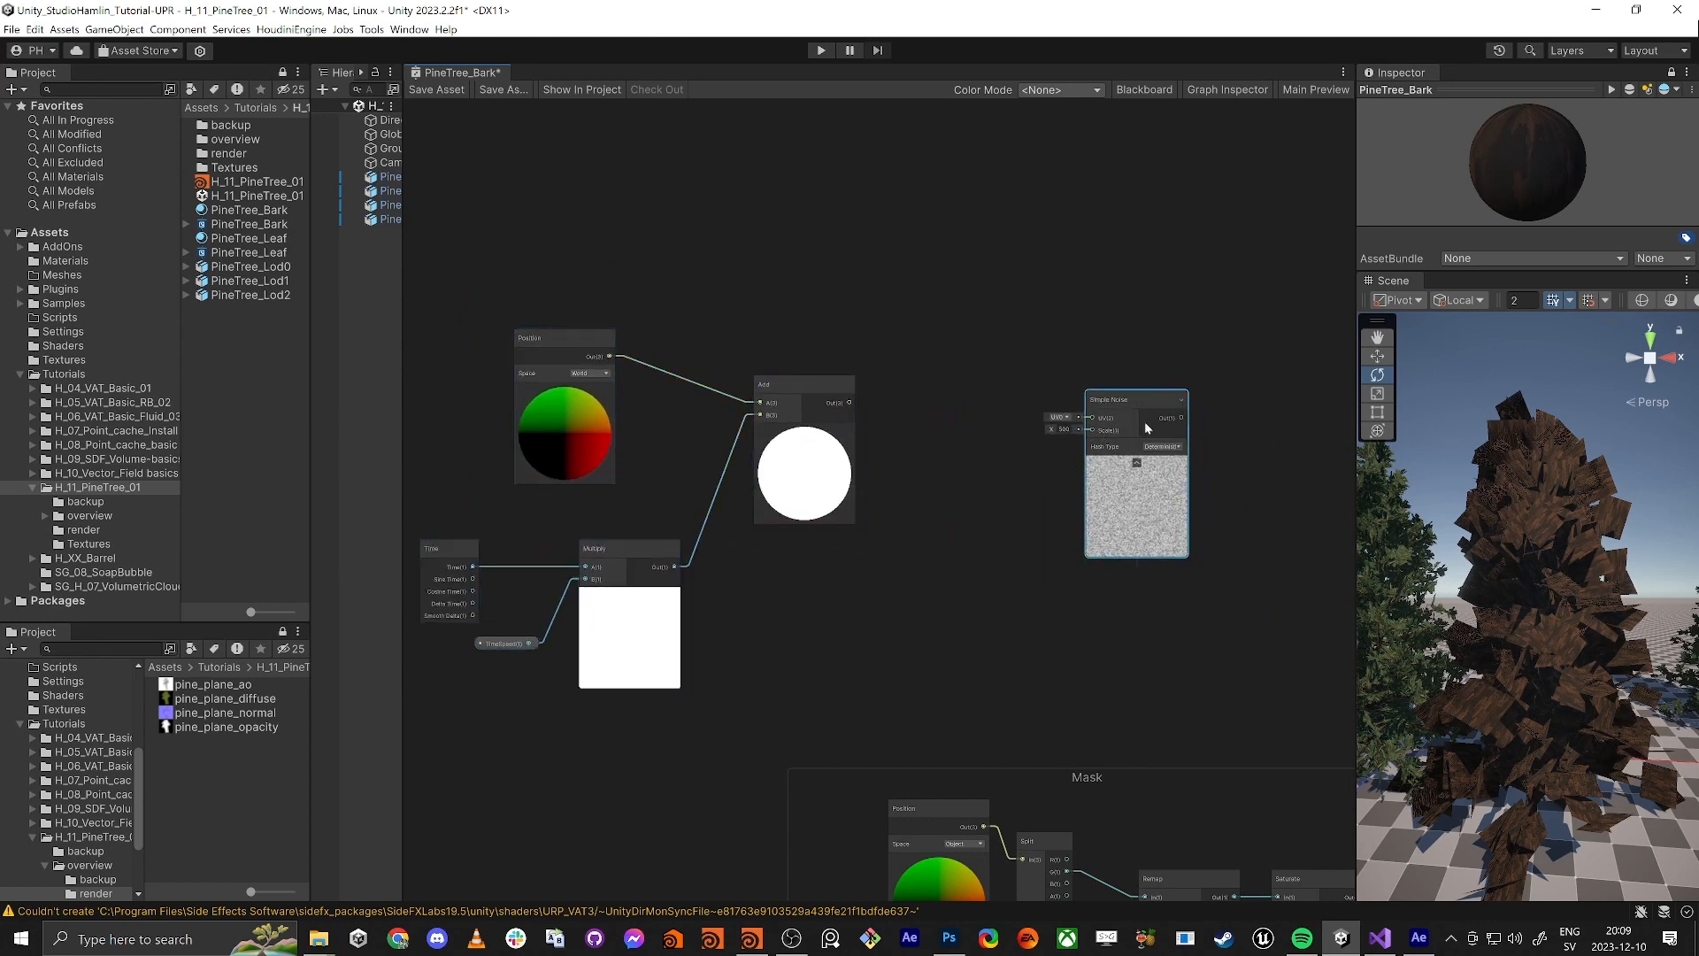
pyautogui.moveTo(1147, 486); pyautogui.dragTo(1112, 301)
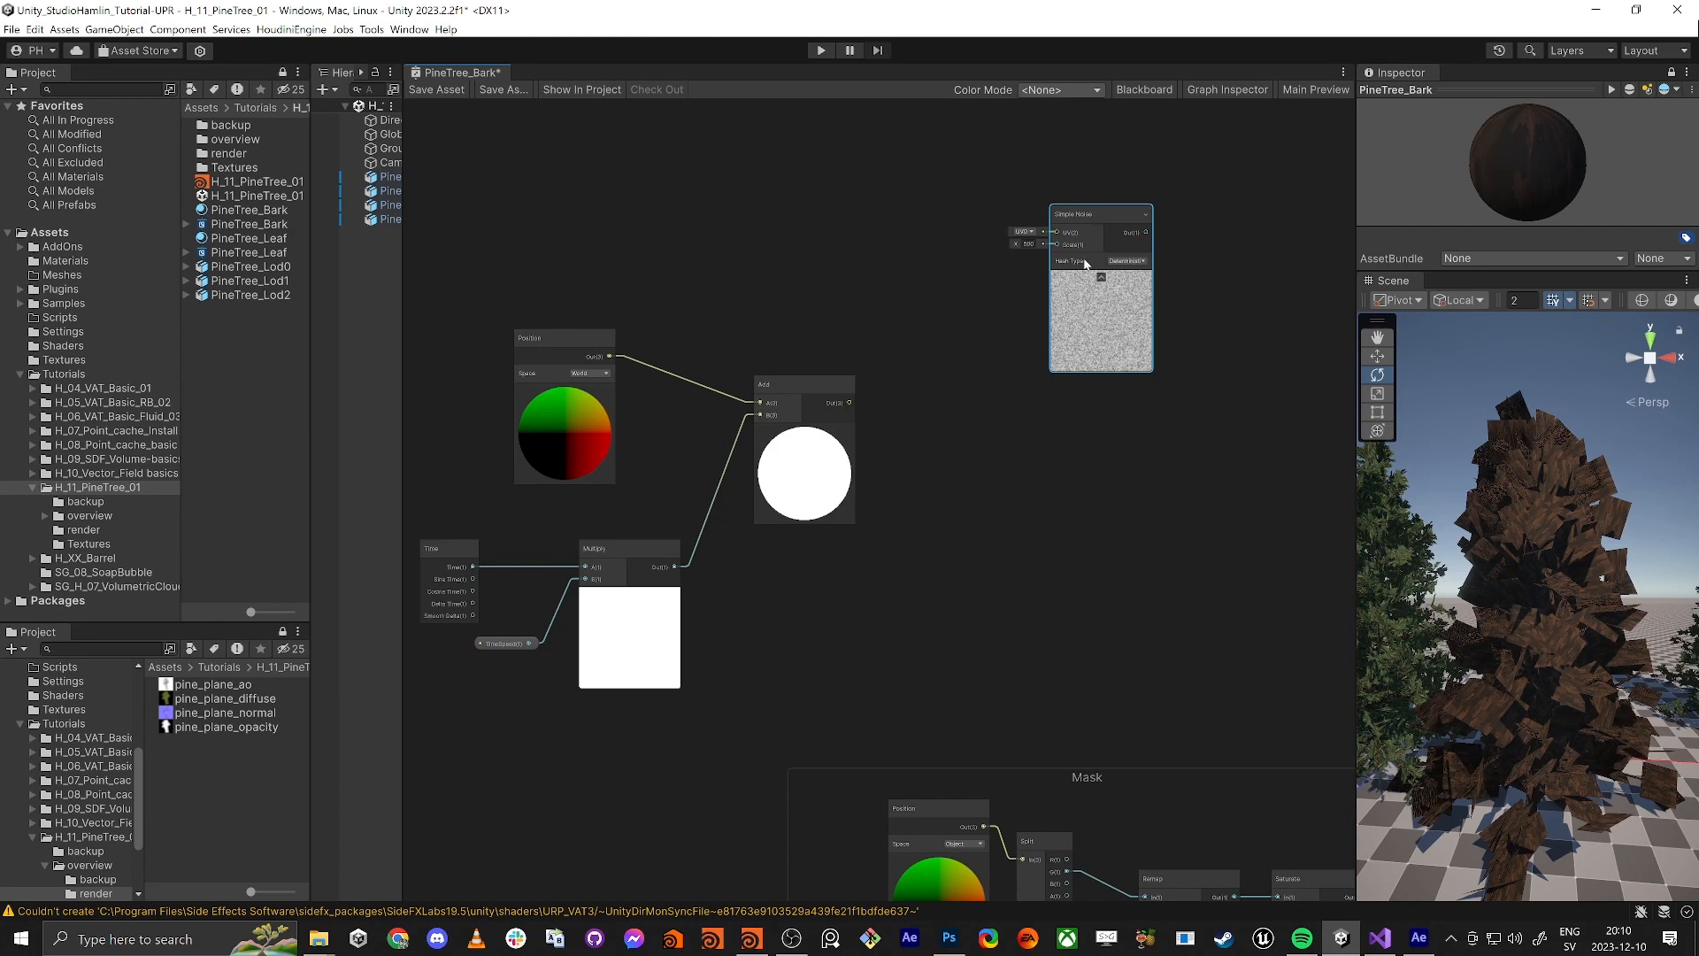
pyautogui.hotkey('ctrl', 'd')
pyautogui.moveTo(1130, 307); pyautogui.dragTo(1117, 499)
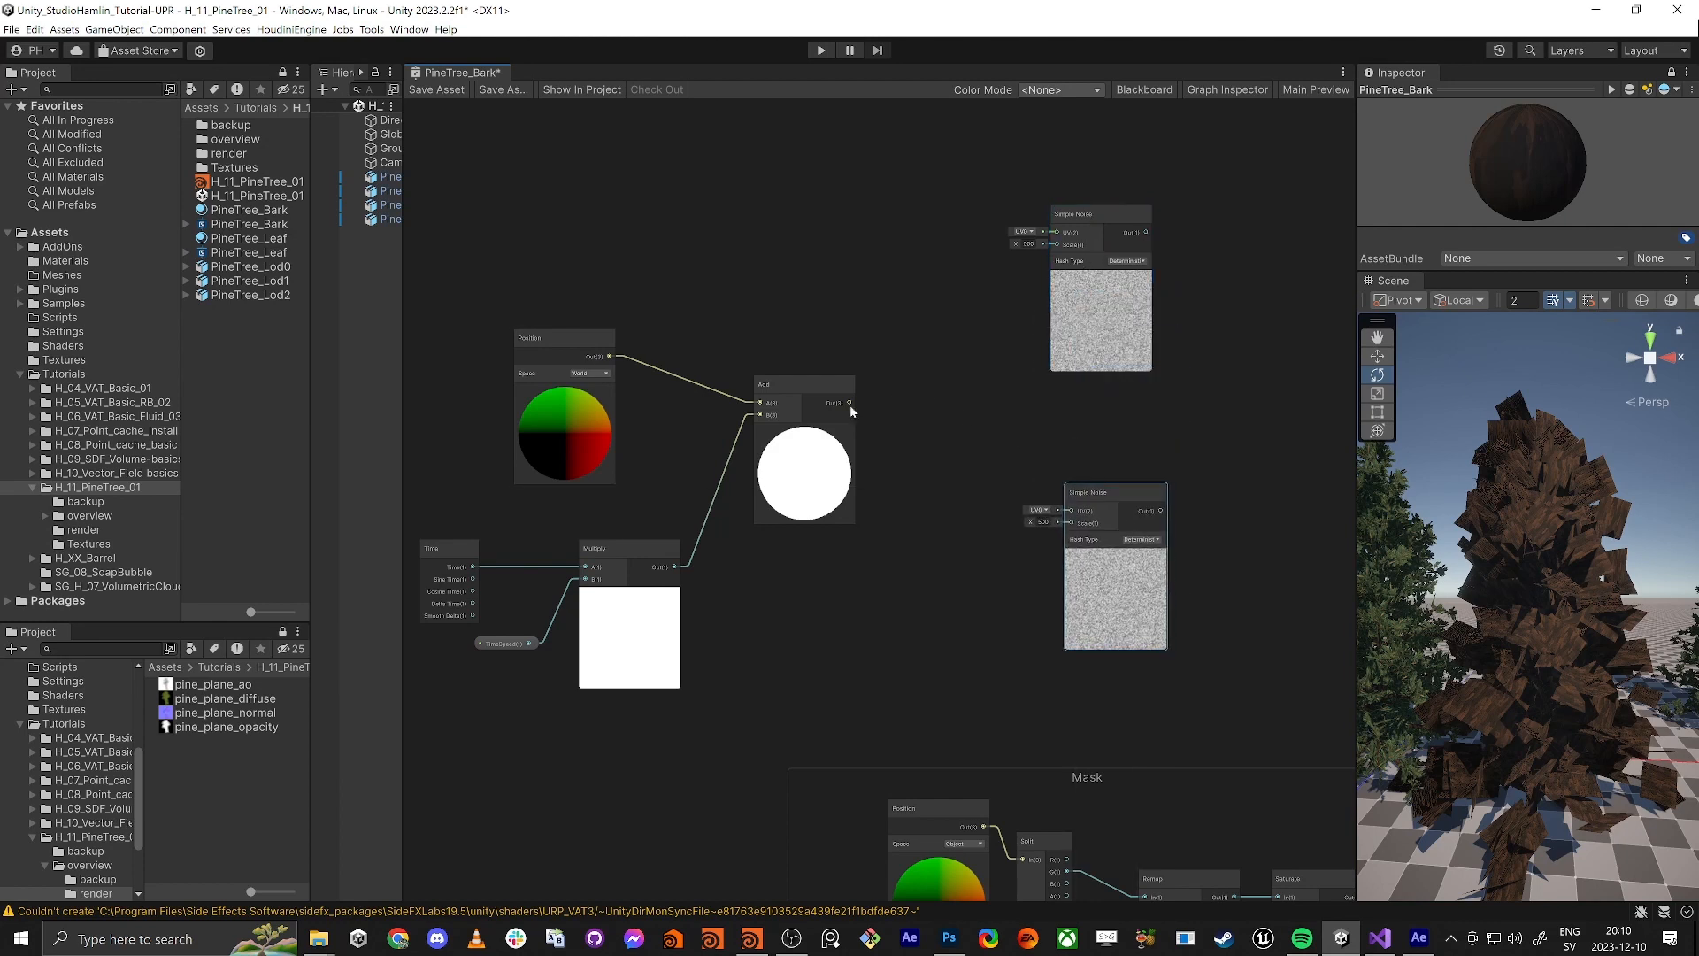
# Create a Split node fed by Add's output and shift it with its upstream nodes away from the two Simple Noise nodes
pyautogui.press('space')
pyautogui.write('split')
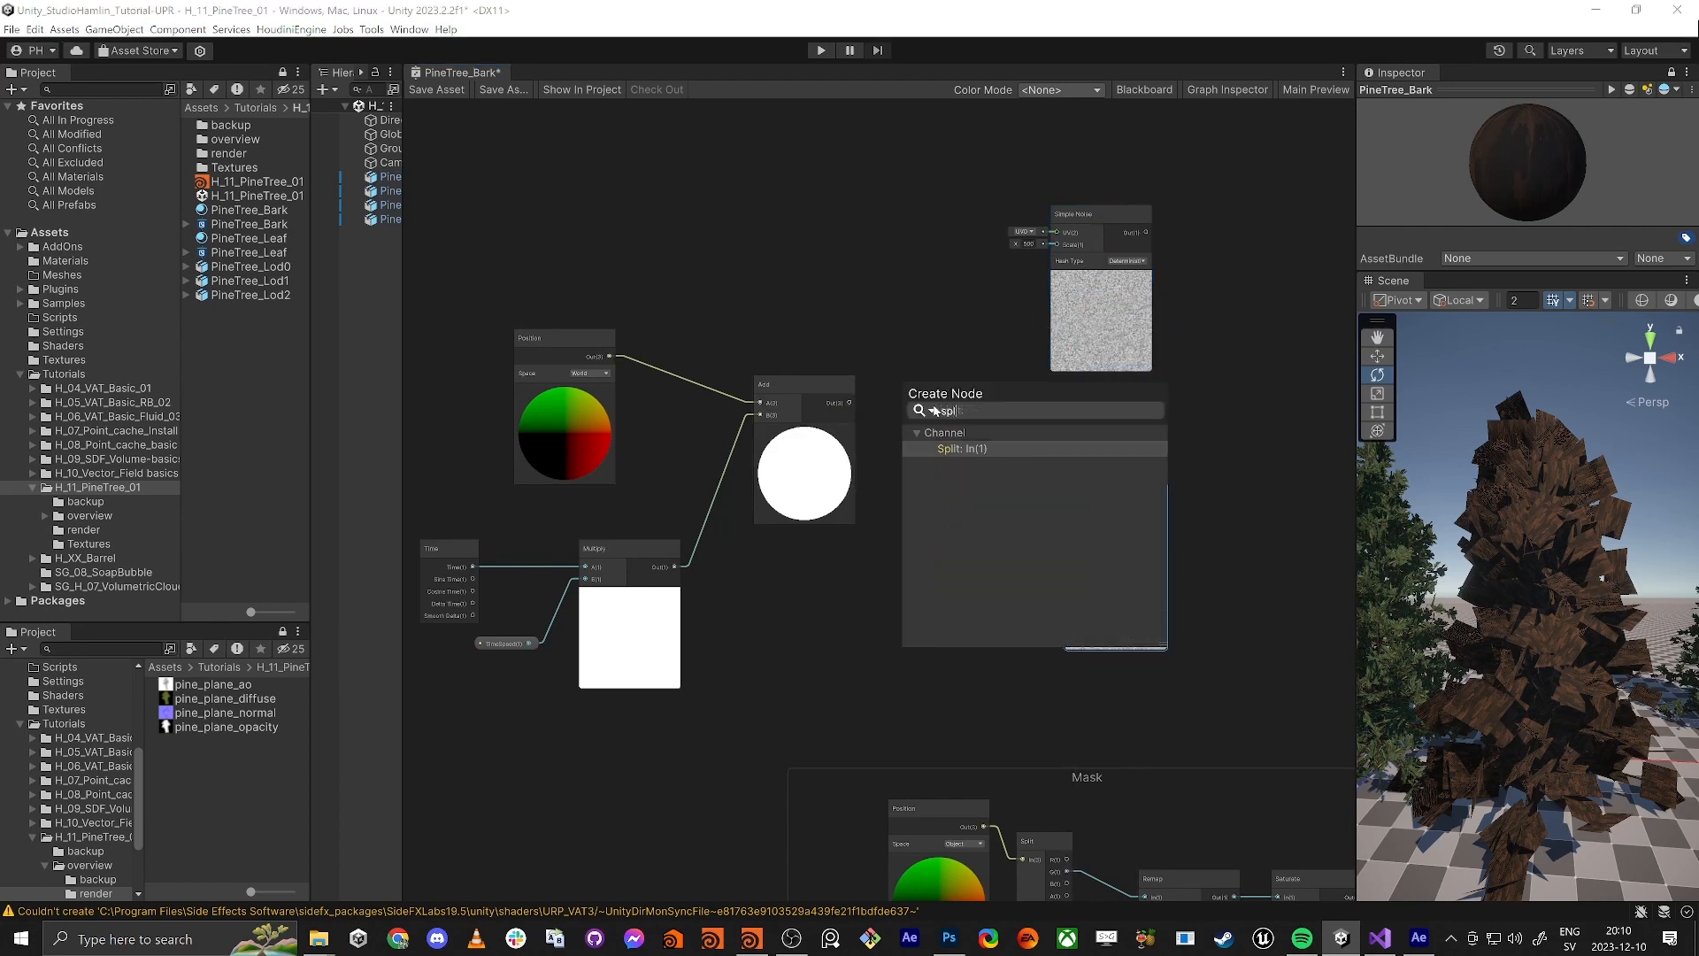
pyautogui.press('Return')
pyautogui.moveTo(439, 269); pyautogui.dragTo(699, 242, button='middle')
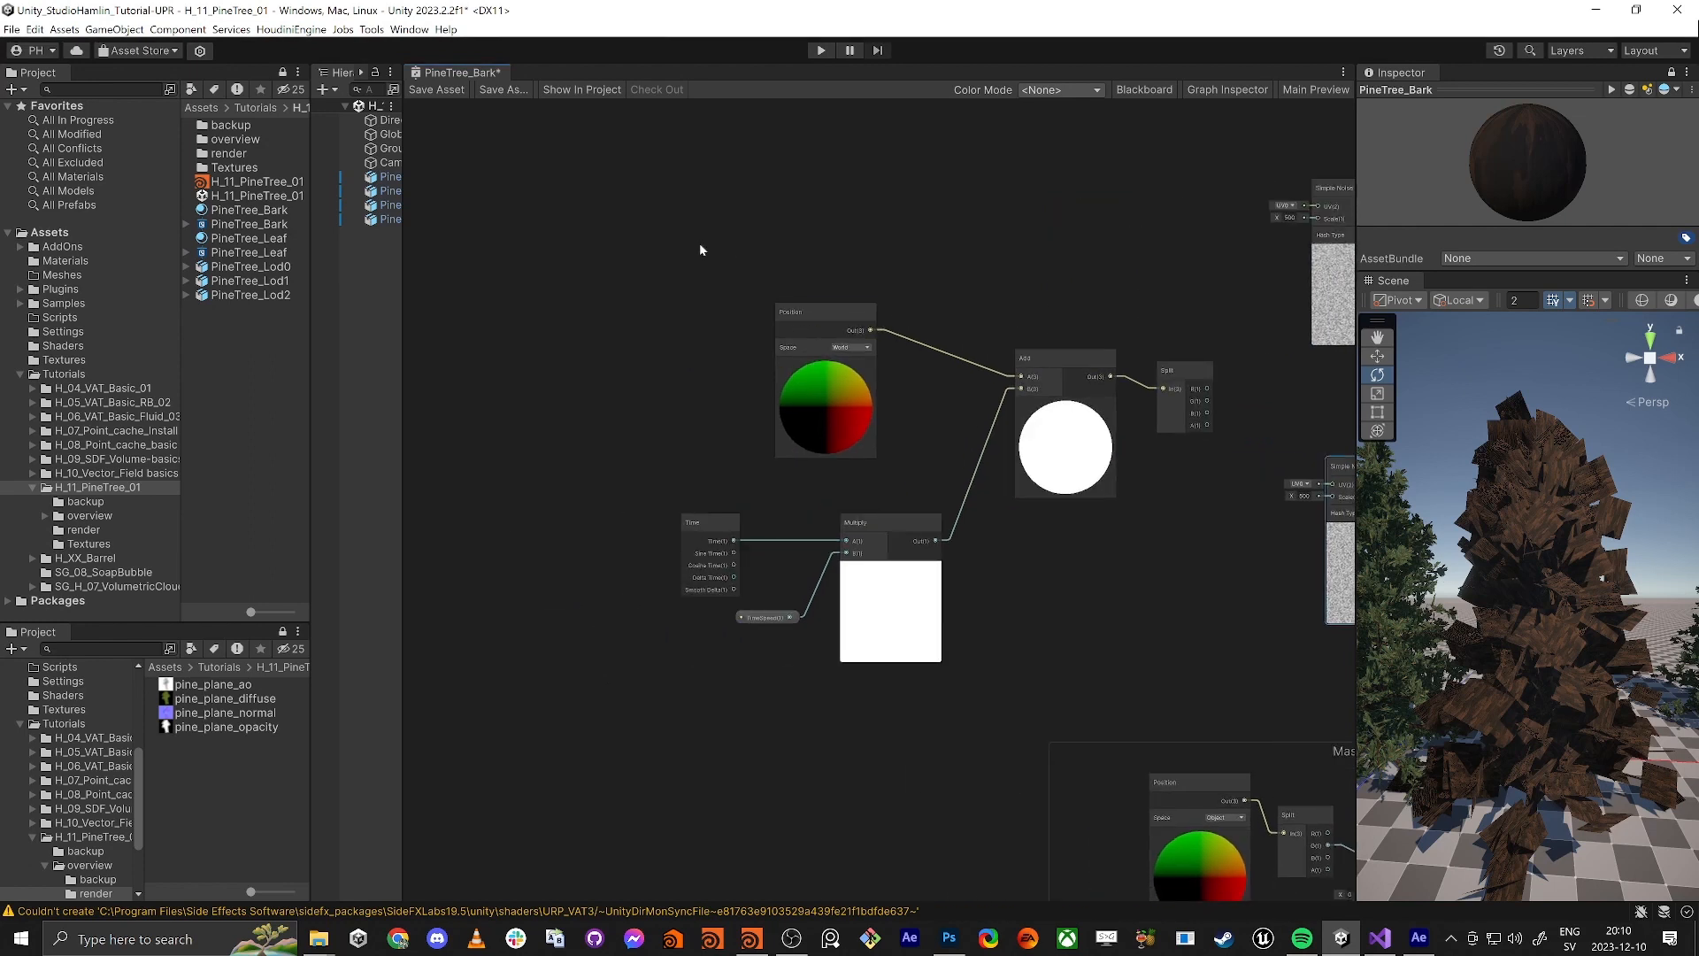
pyautogui.moveTo(699, 243); pyautogui.dragTo(1230, 637)
pyautogui.moveTo(1250, 413); pyautogui.dragTo(1032, 342)
pyautogui.moveTo(1032, 341); pyautogui.dragTo(842, 415, button='middle')
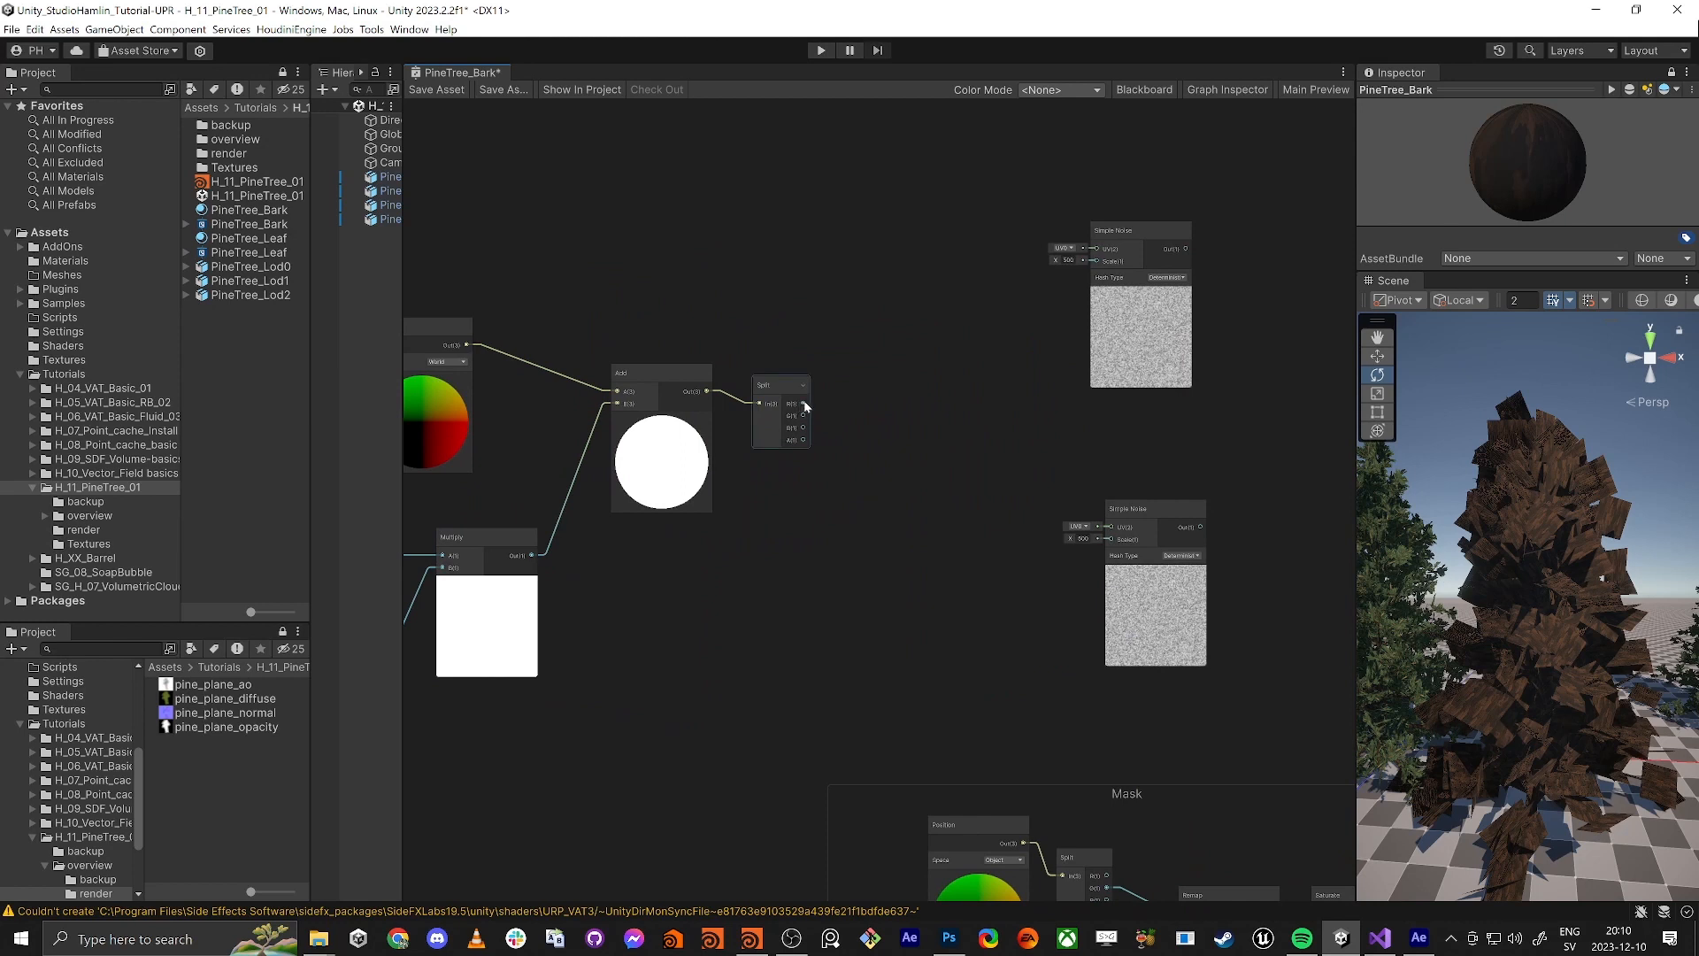
# Connect Split's R output to the upper Simple Noise's UV and B to the lower one's UV, aligning the noise nodes
pyautogui.moveTo(803, 404); pyautogui.dragTo(1097, 249)
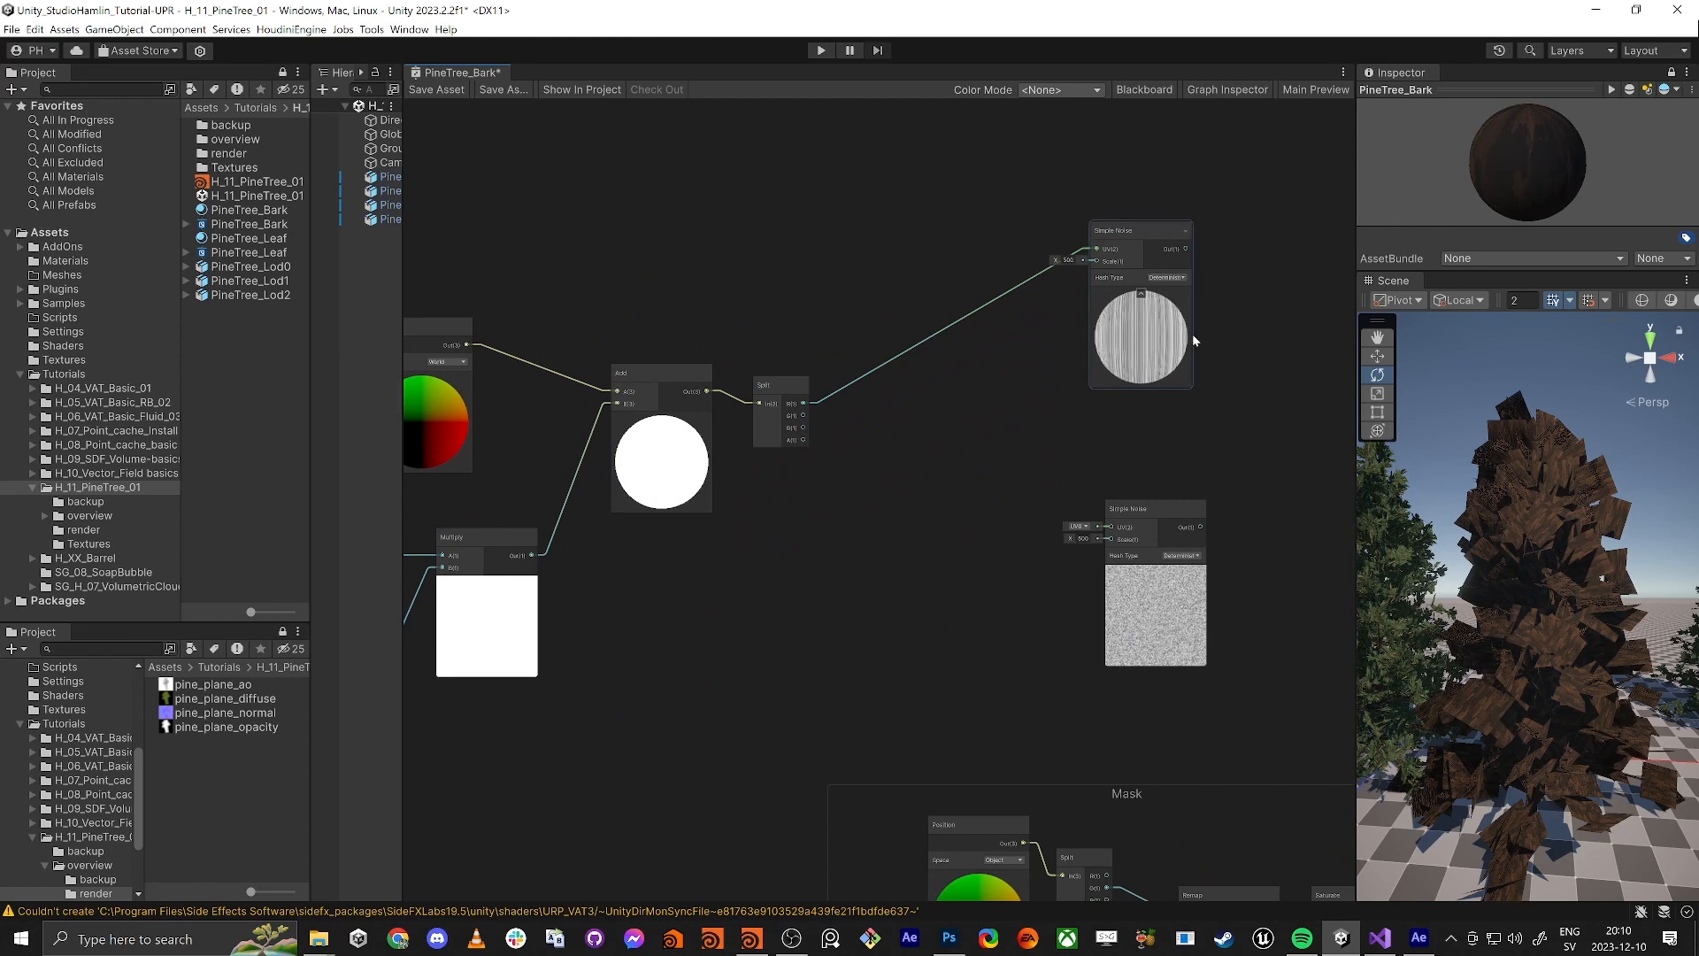
pyautogui.moveTo(803, 416); pyautogui.dragTo(923, 418)
pyautogui.click(831, 410)
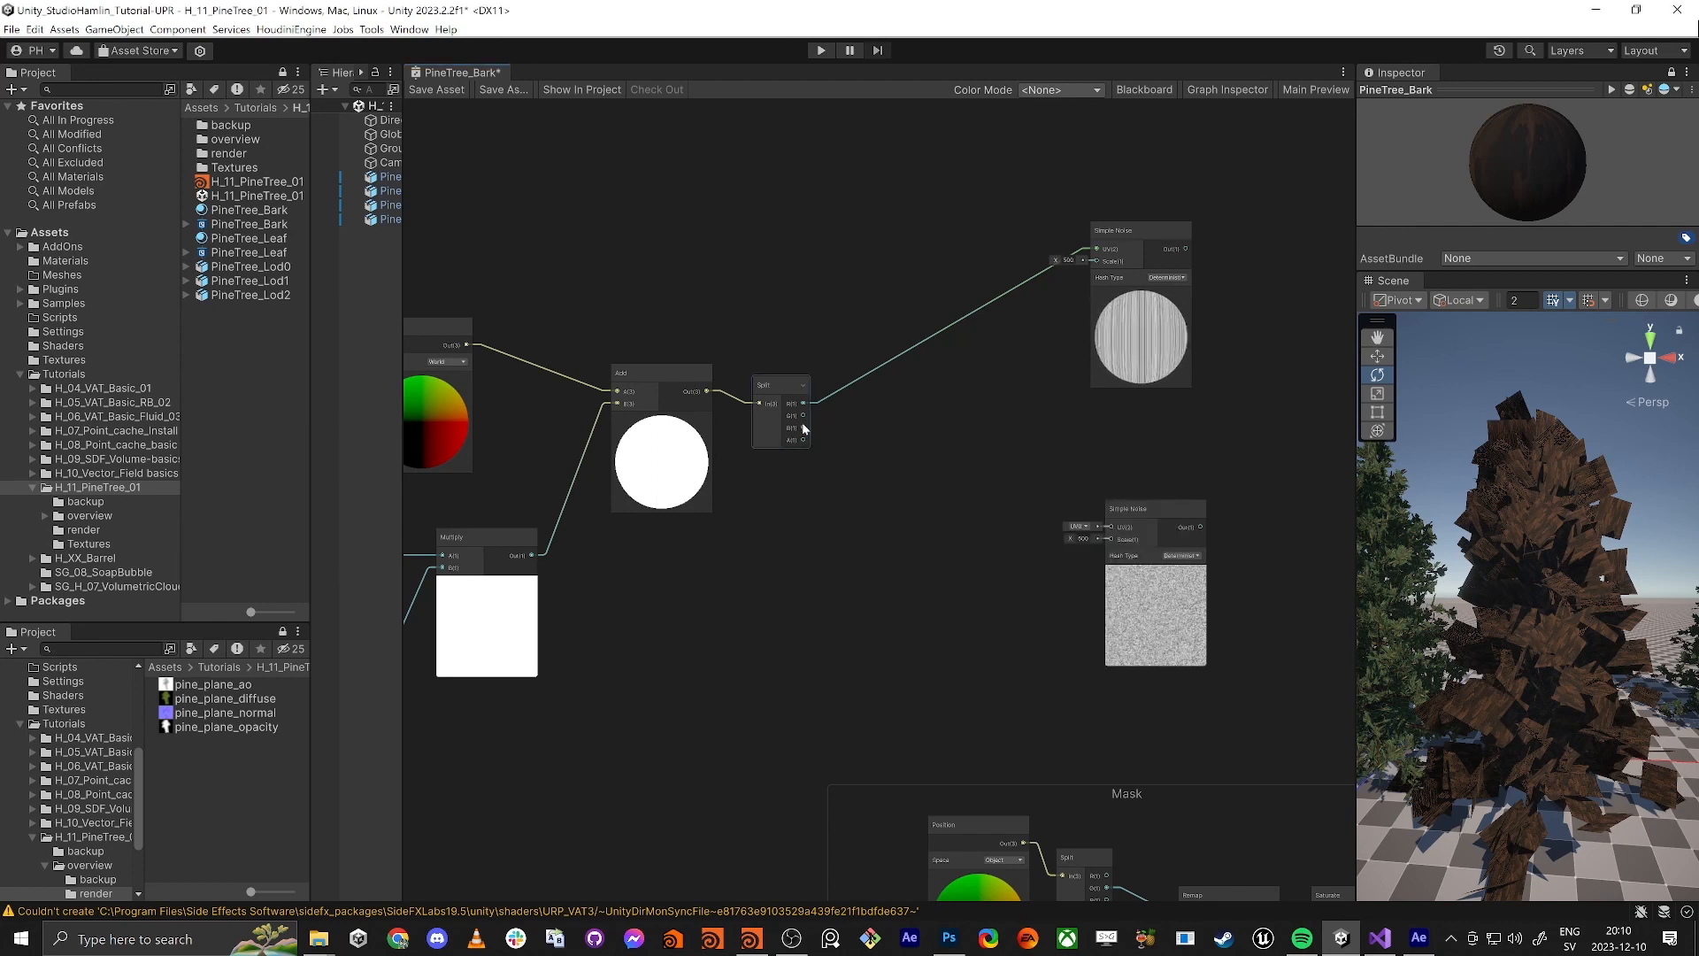
pyautogui.moveTo(803, 427); pyautogui.dragTo(1135, 504)
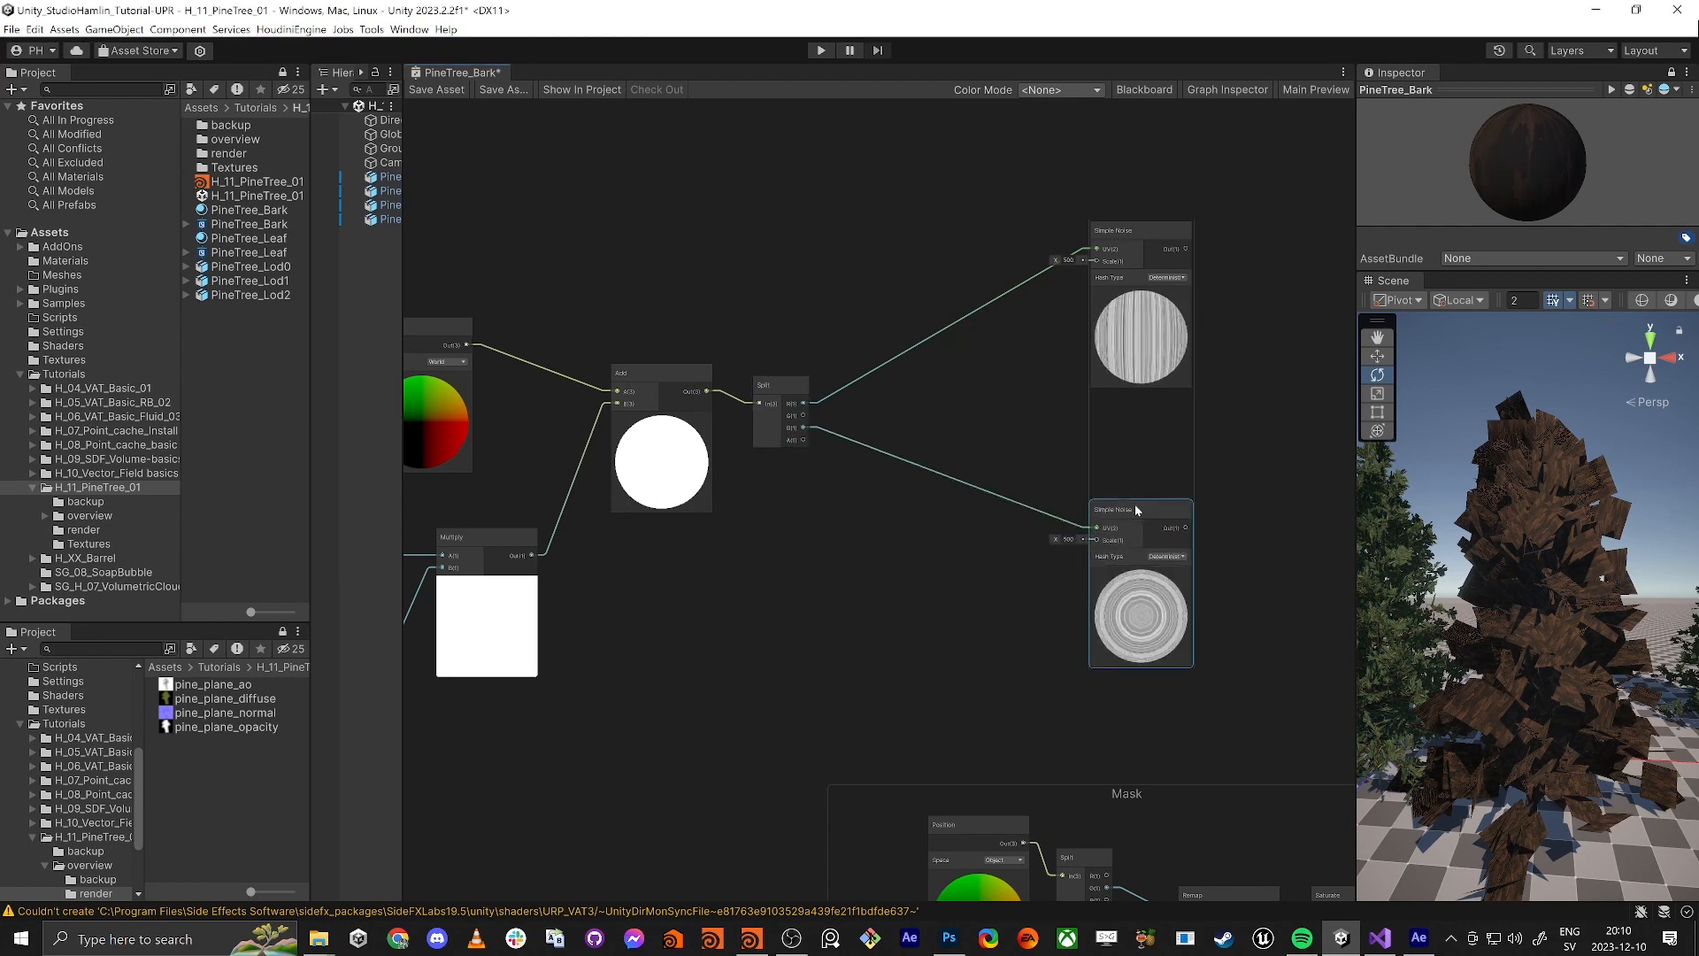
pyautogui.moveTo(1000, 624); pyautogui.dragTo(786, 607, button='middle')
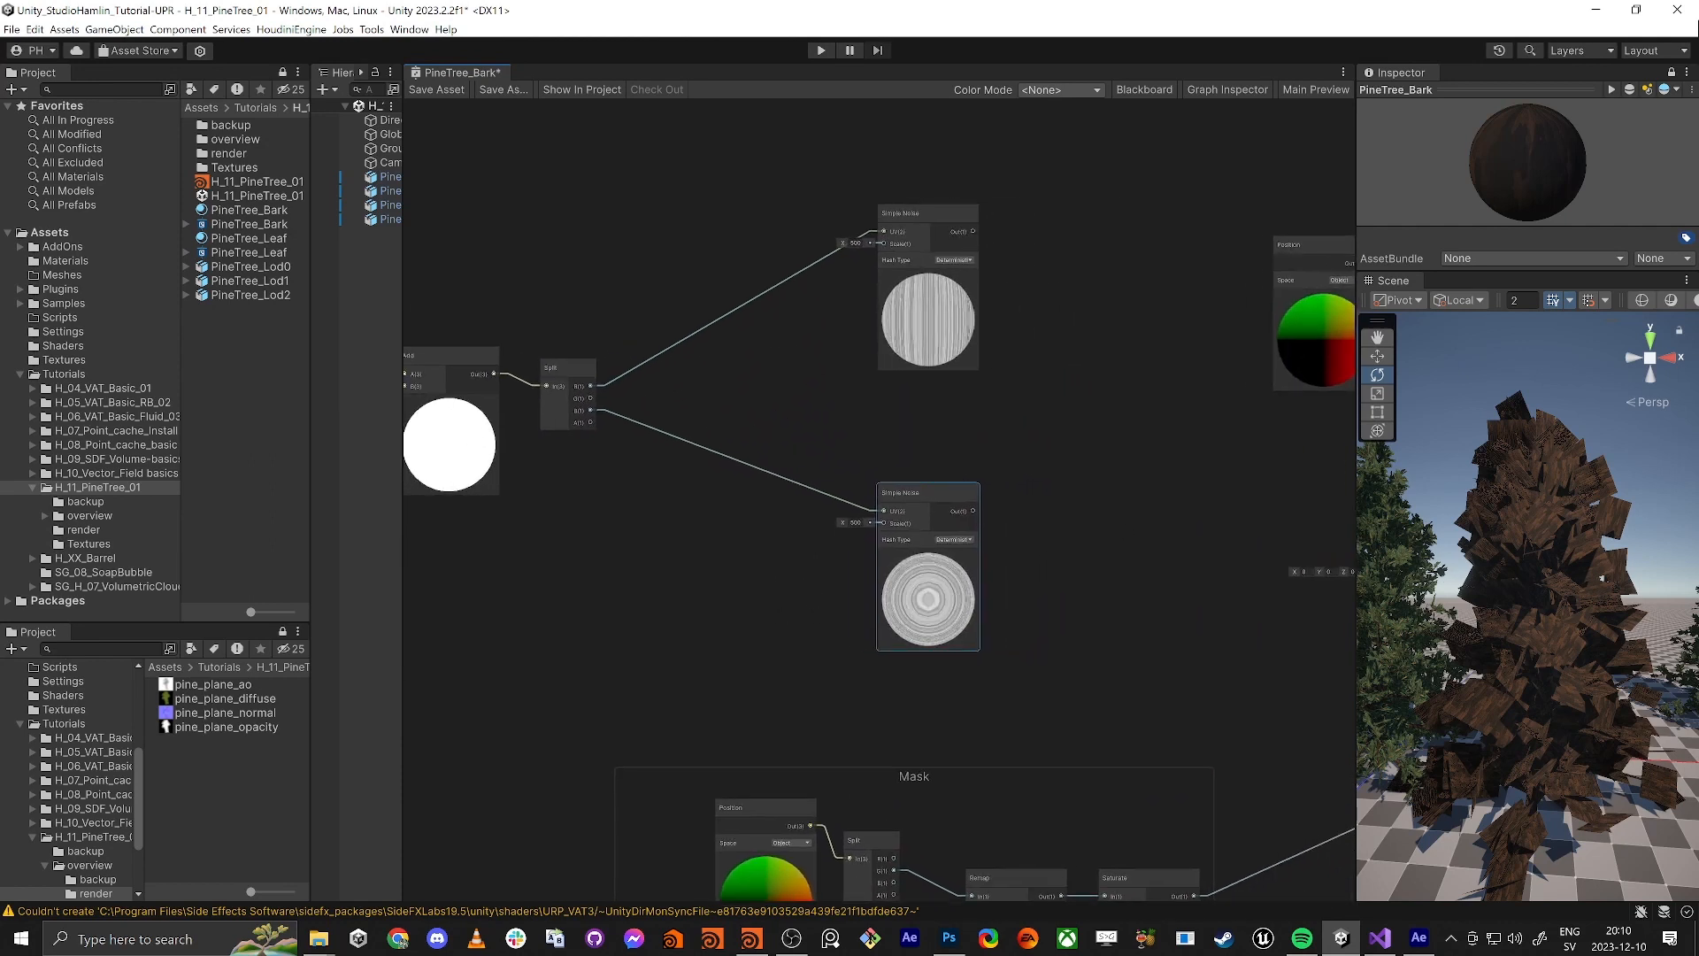
# Create a Vector 2 node with the upper Simple Noise feeding X and the lower Simple Noise feeding Y
pyautogui.hotkey('alt', 'Tab')
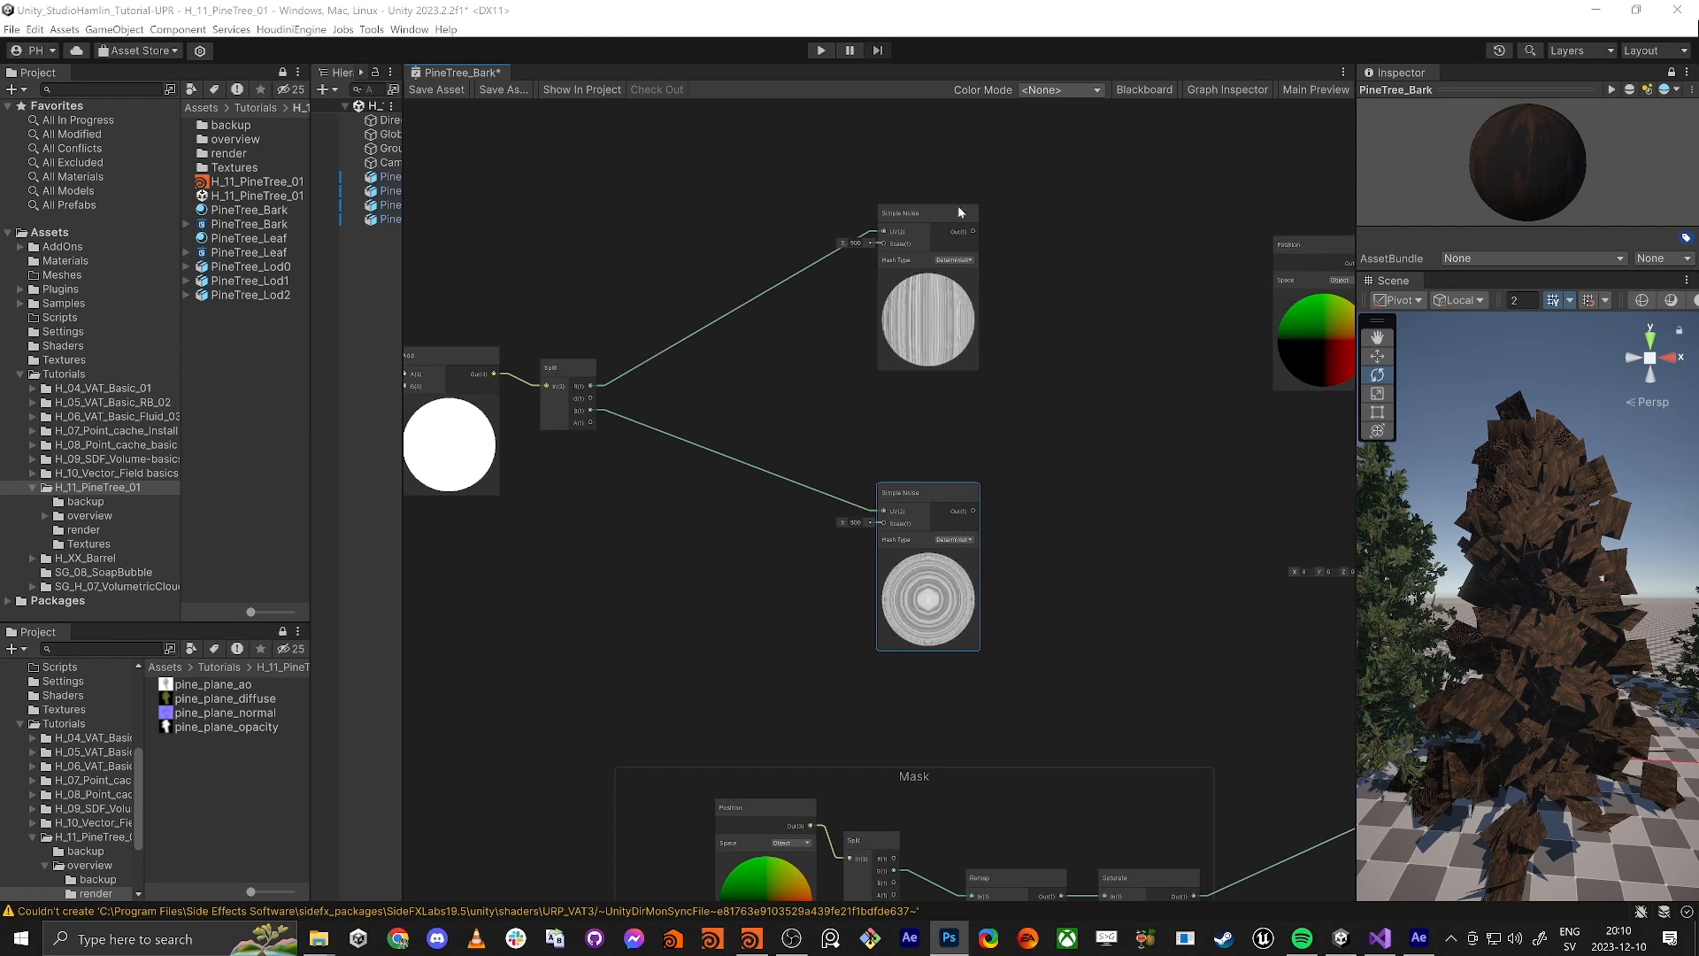
pyautogui.click(1059, 273)
pyautogui.press('space')
pyautogui.write('vector')
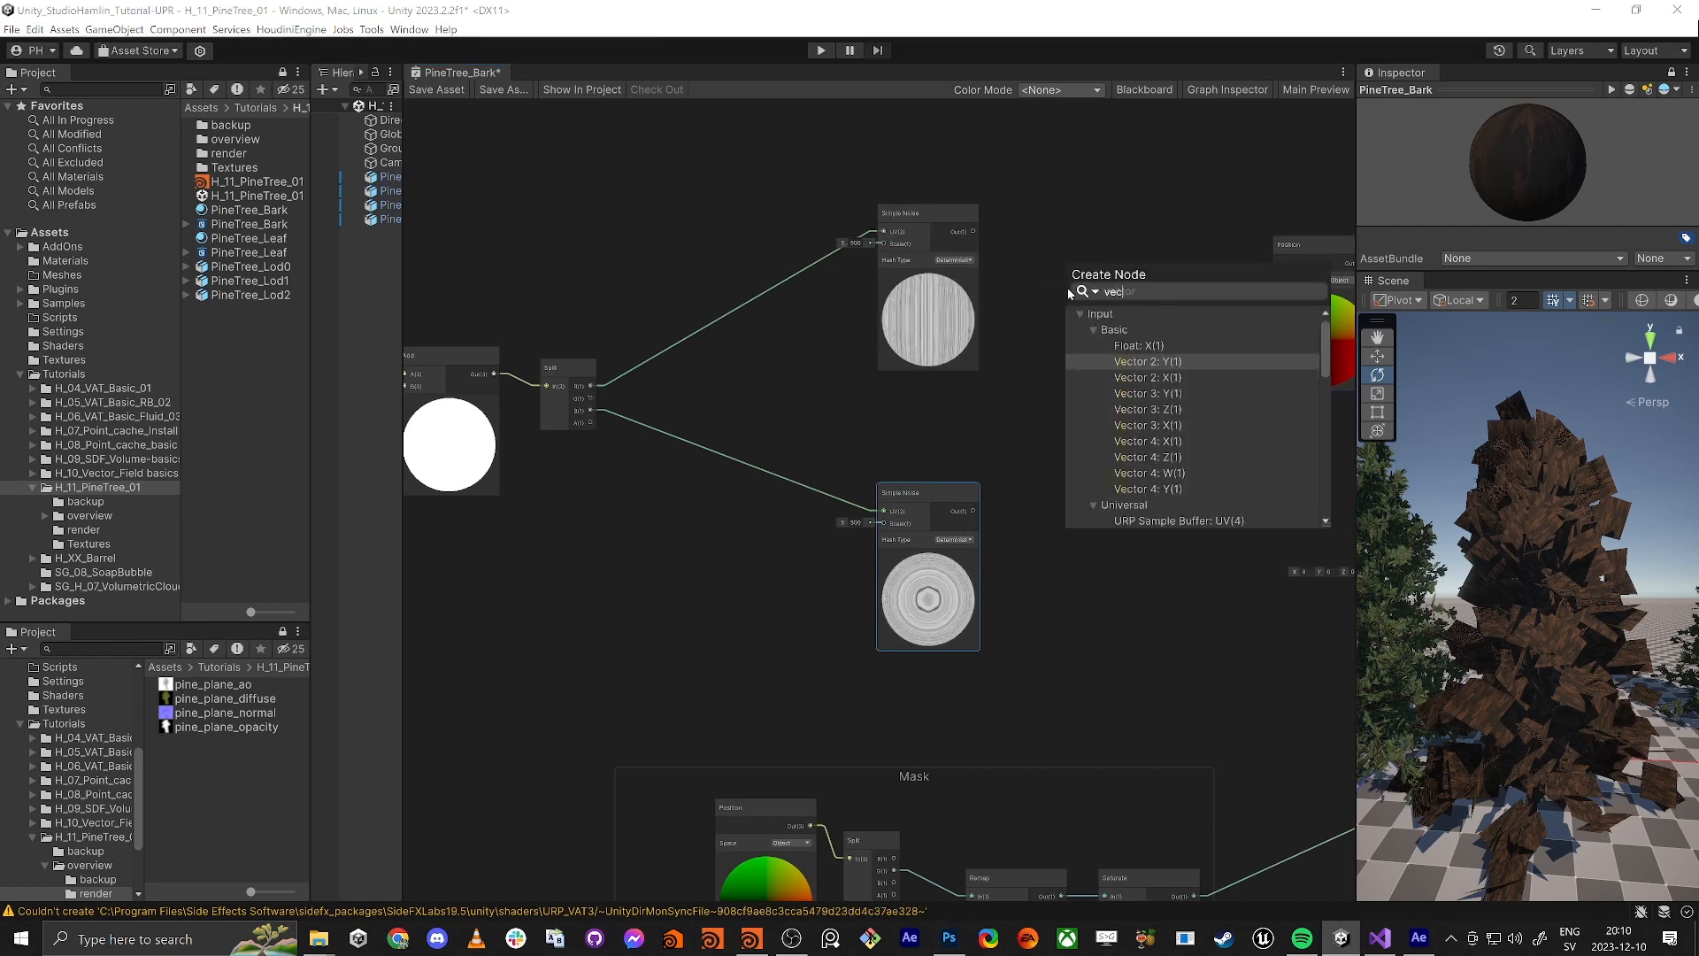
pyautogui.press('Return')
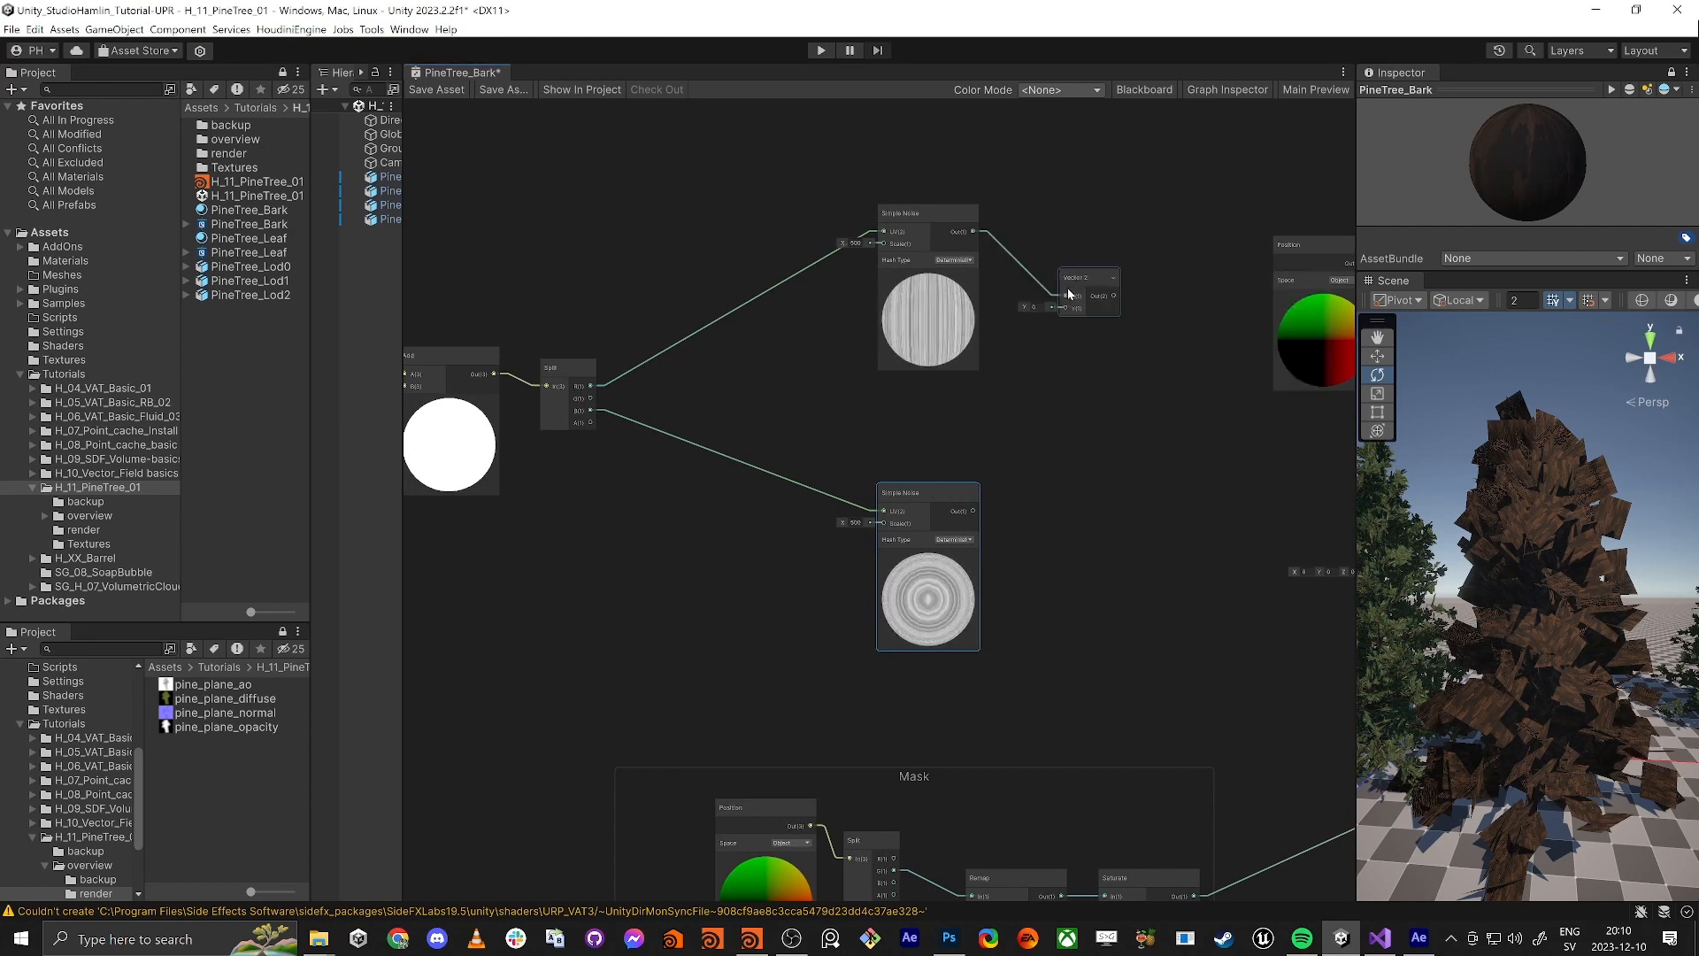
pyautogui.moveTo(1064, 306); pyautogui.dragTo(973, 511)
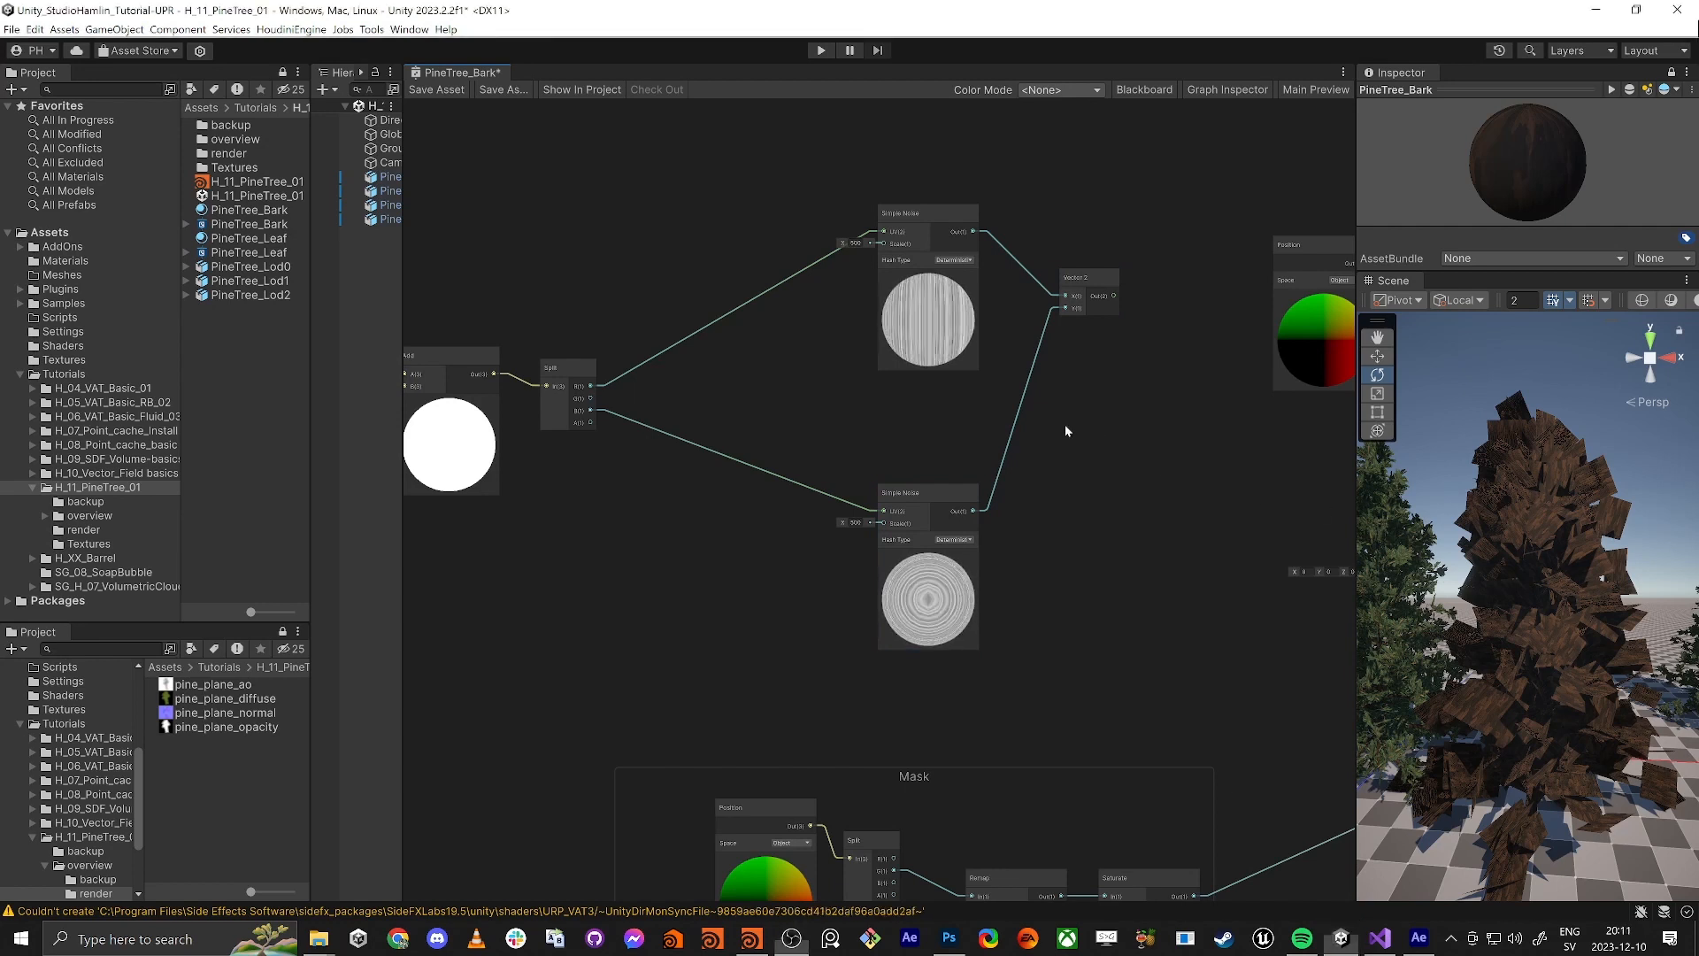
# Move the lower Simple Noise node closer to the upper one and set the Scale of both to 1
pyautogui.moveTo(920, 491); pyautogui.dragTo(905, 412)
pyautogui.click(855, 244)
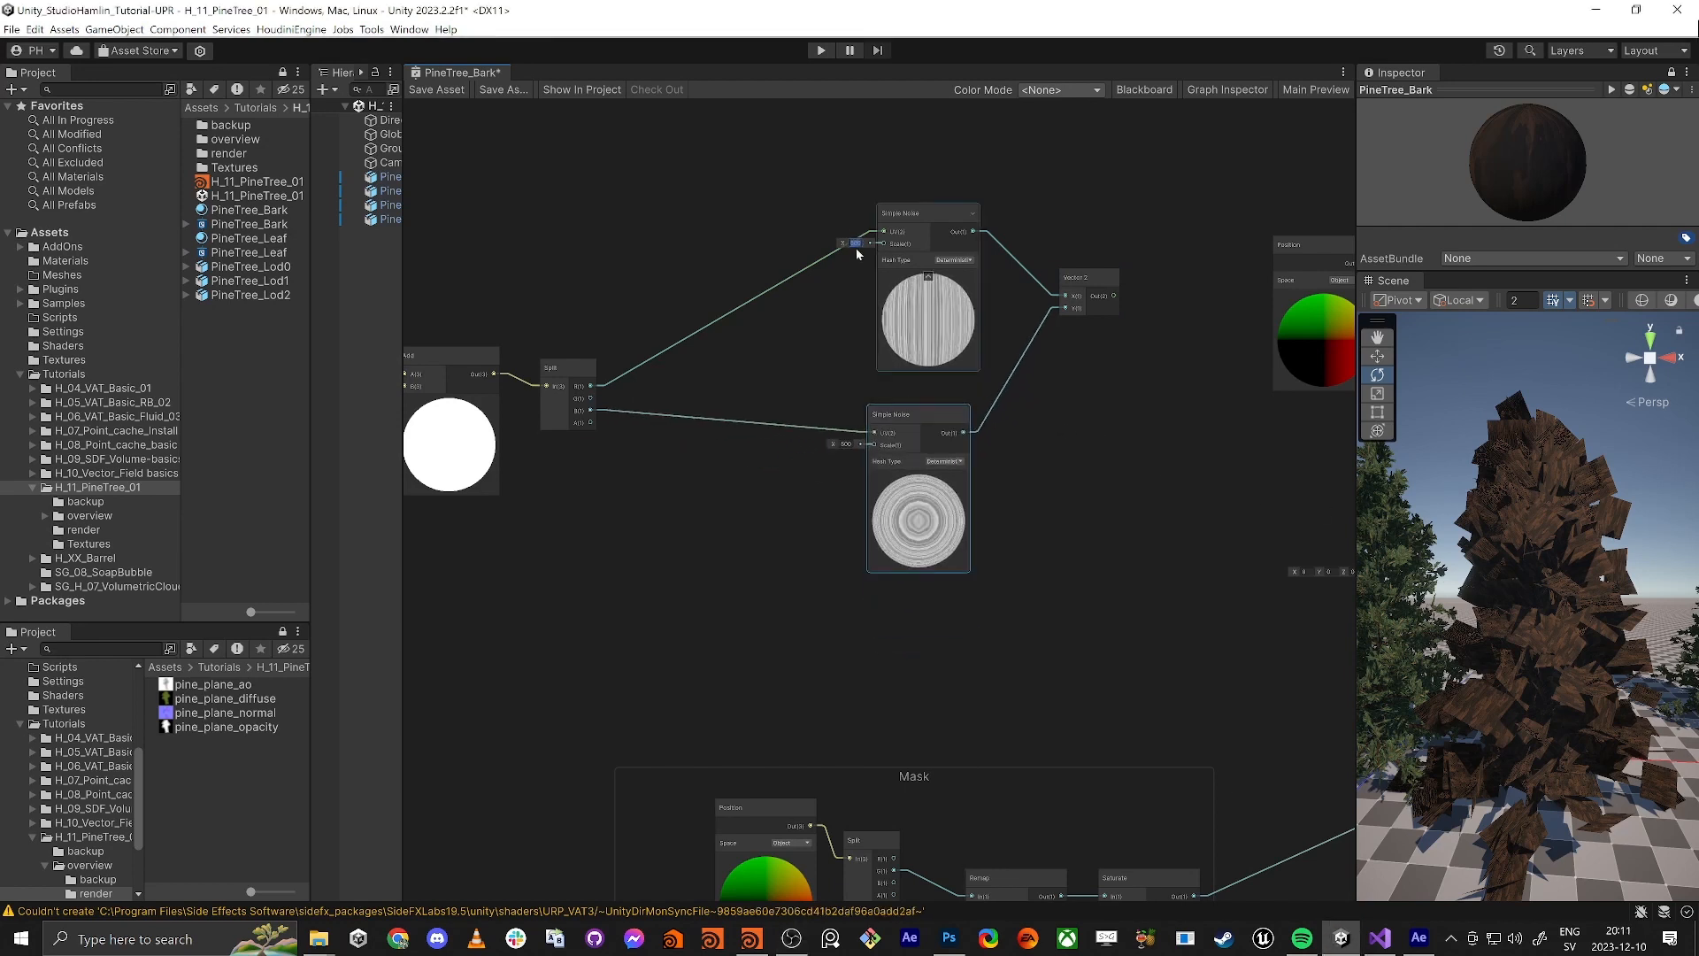
pyautogui.write('50')
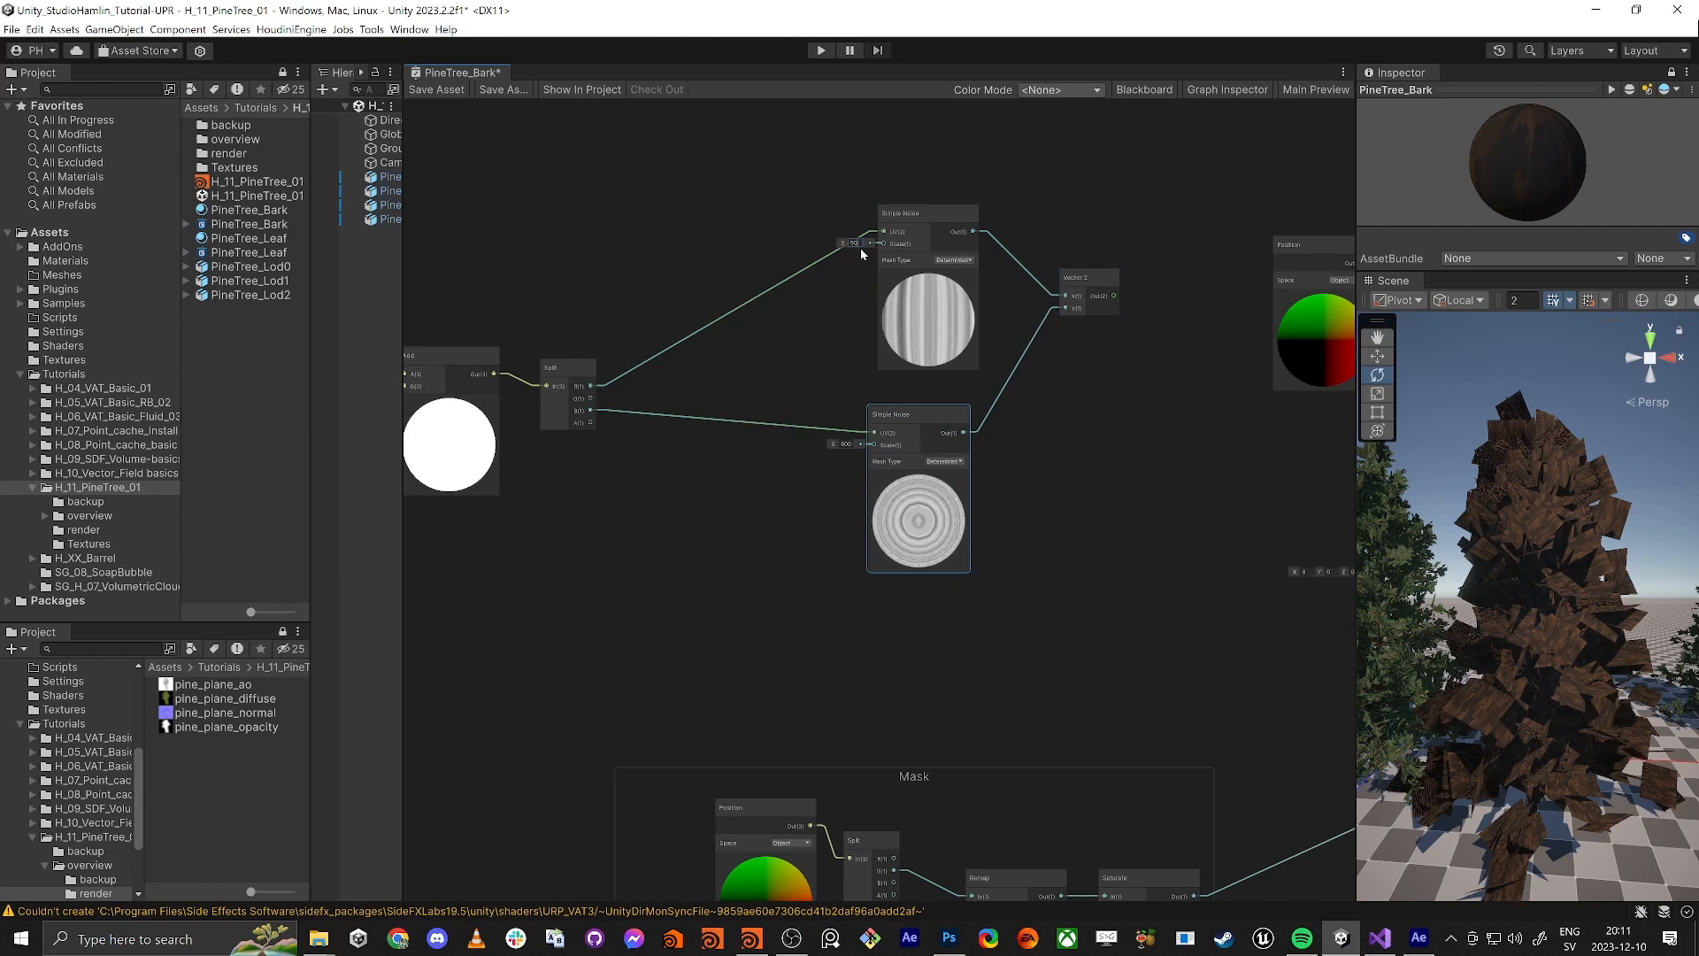
pyautogui.press('BackSpace')
pyautogui.press('BackSpace')
pyautogui.write('1')
pyautogui.click(846, 444)
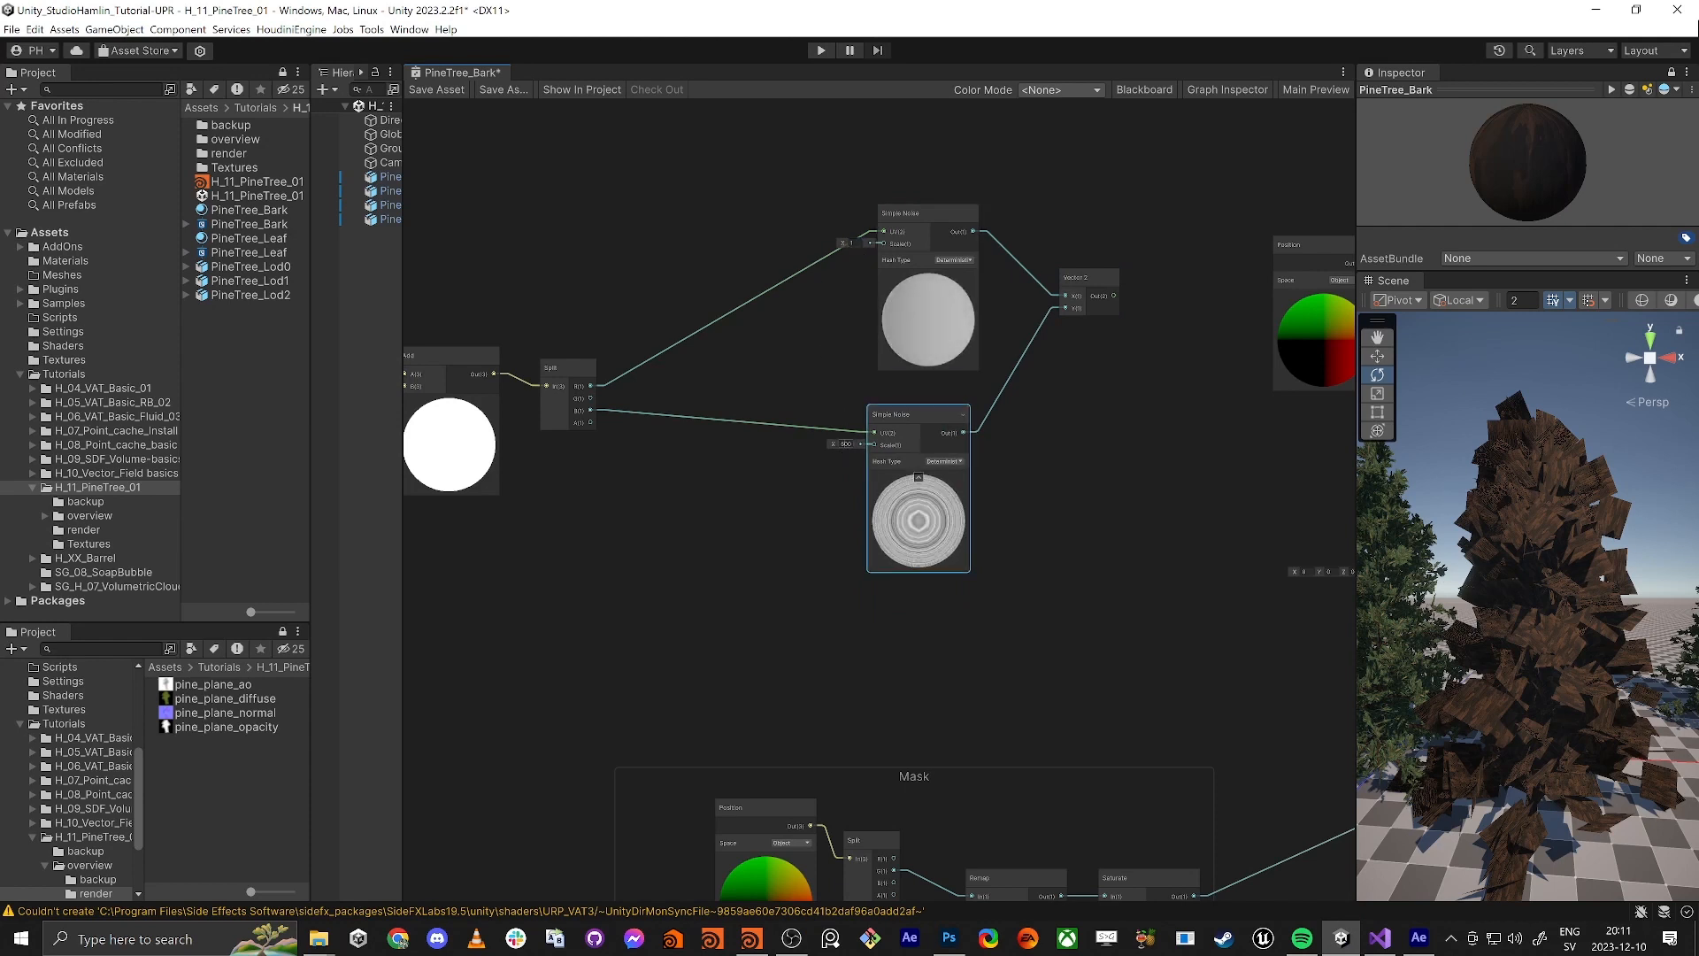
pyautogui.write('1')
# Collapse both Simple Noise previews and arrange the noise and Vector 2 nodes compactly beside the Split node
pyautogui.moveTo(952, 463); pyautogui.dragTo(1076, 460)
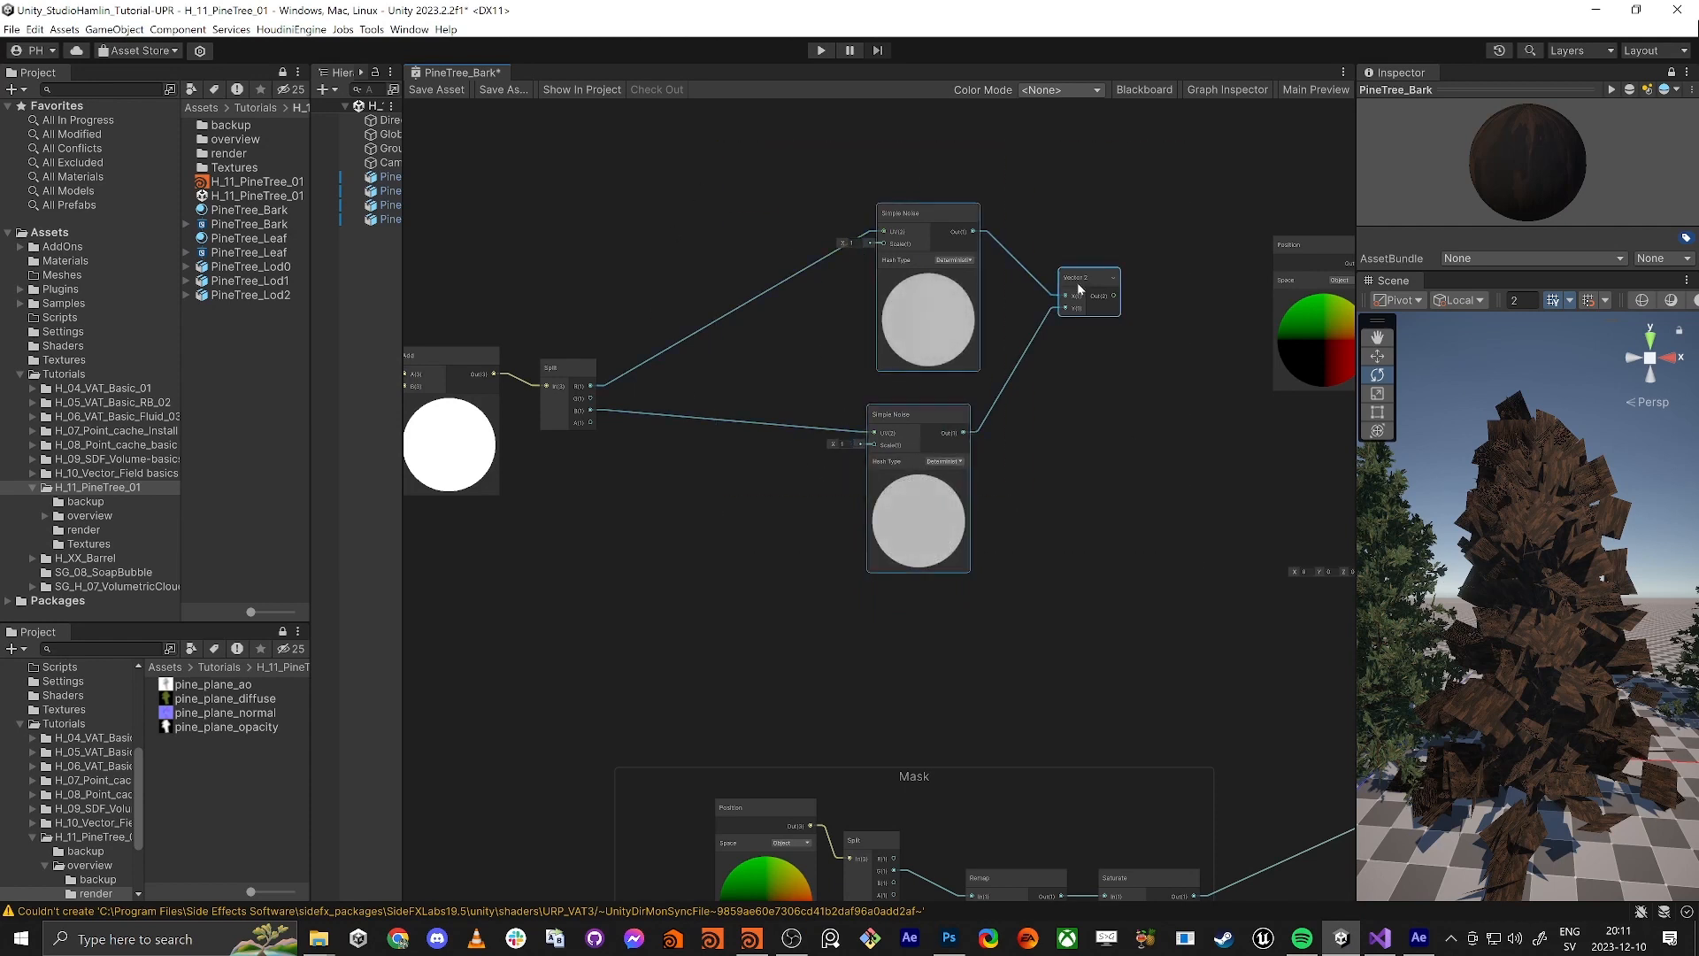
pyautogui.moveTo(1077, 280); pyautogui.dragTo(971, 283)
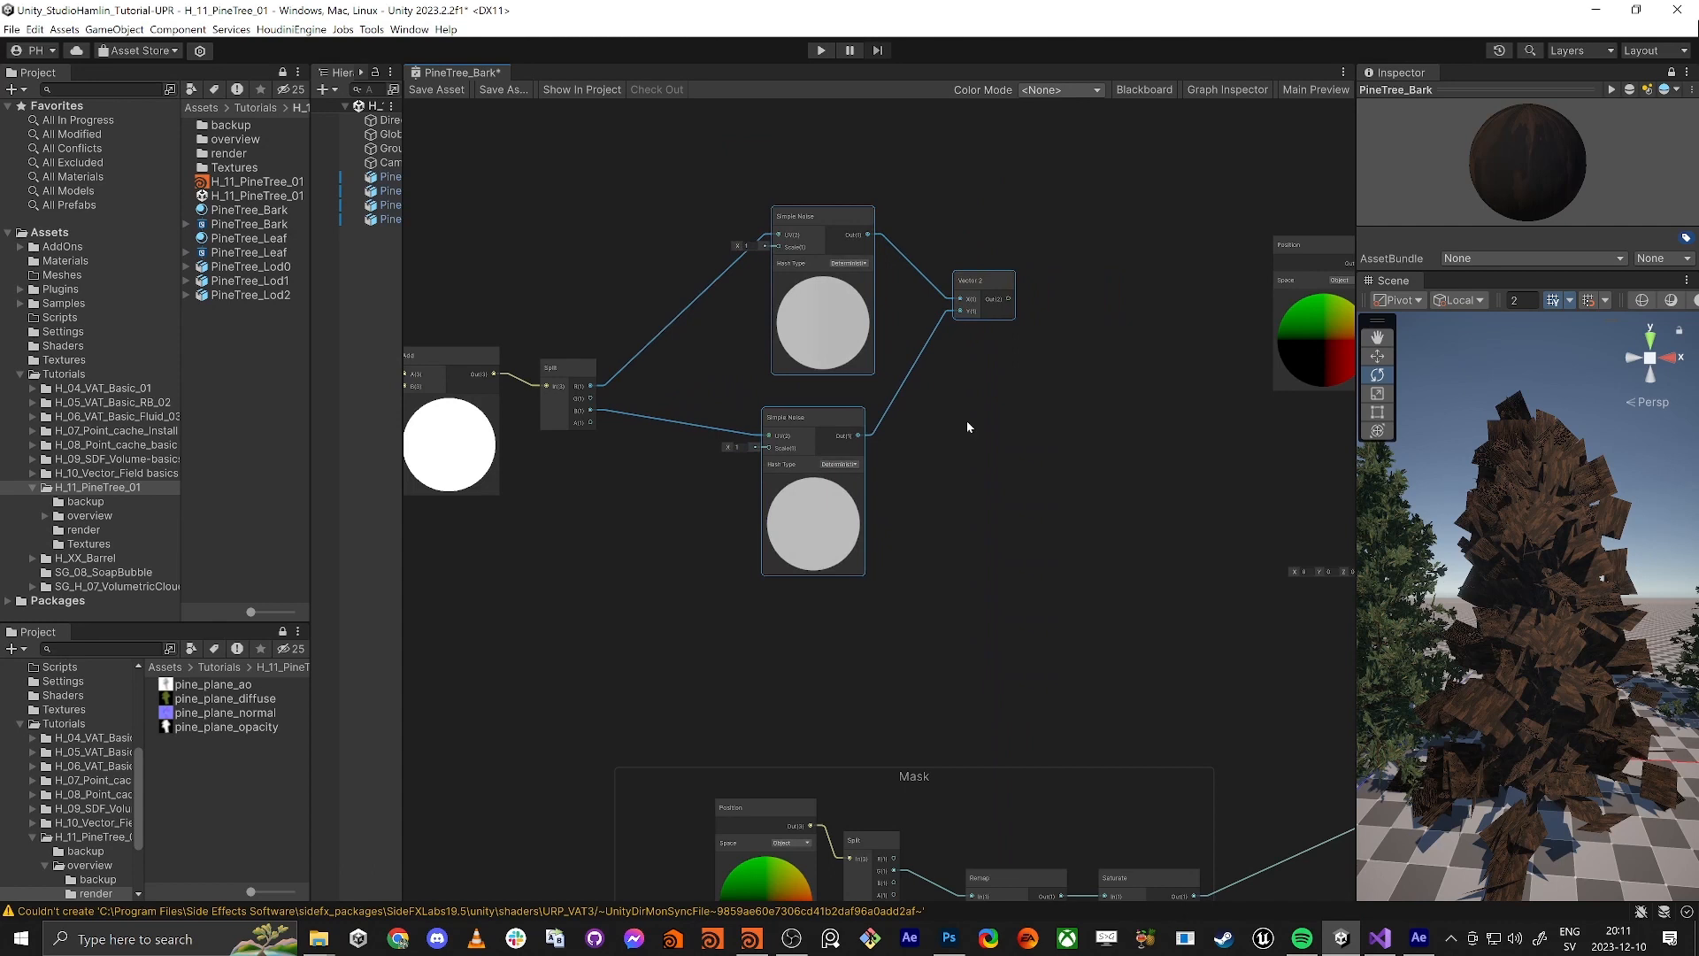
pyautogui.click(827, 279)
pyautogui.click(812, 483)
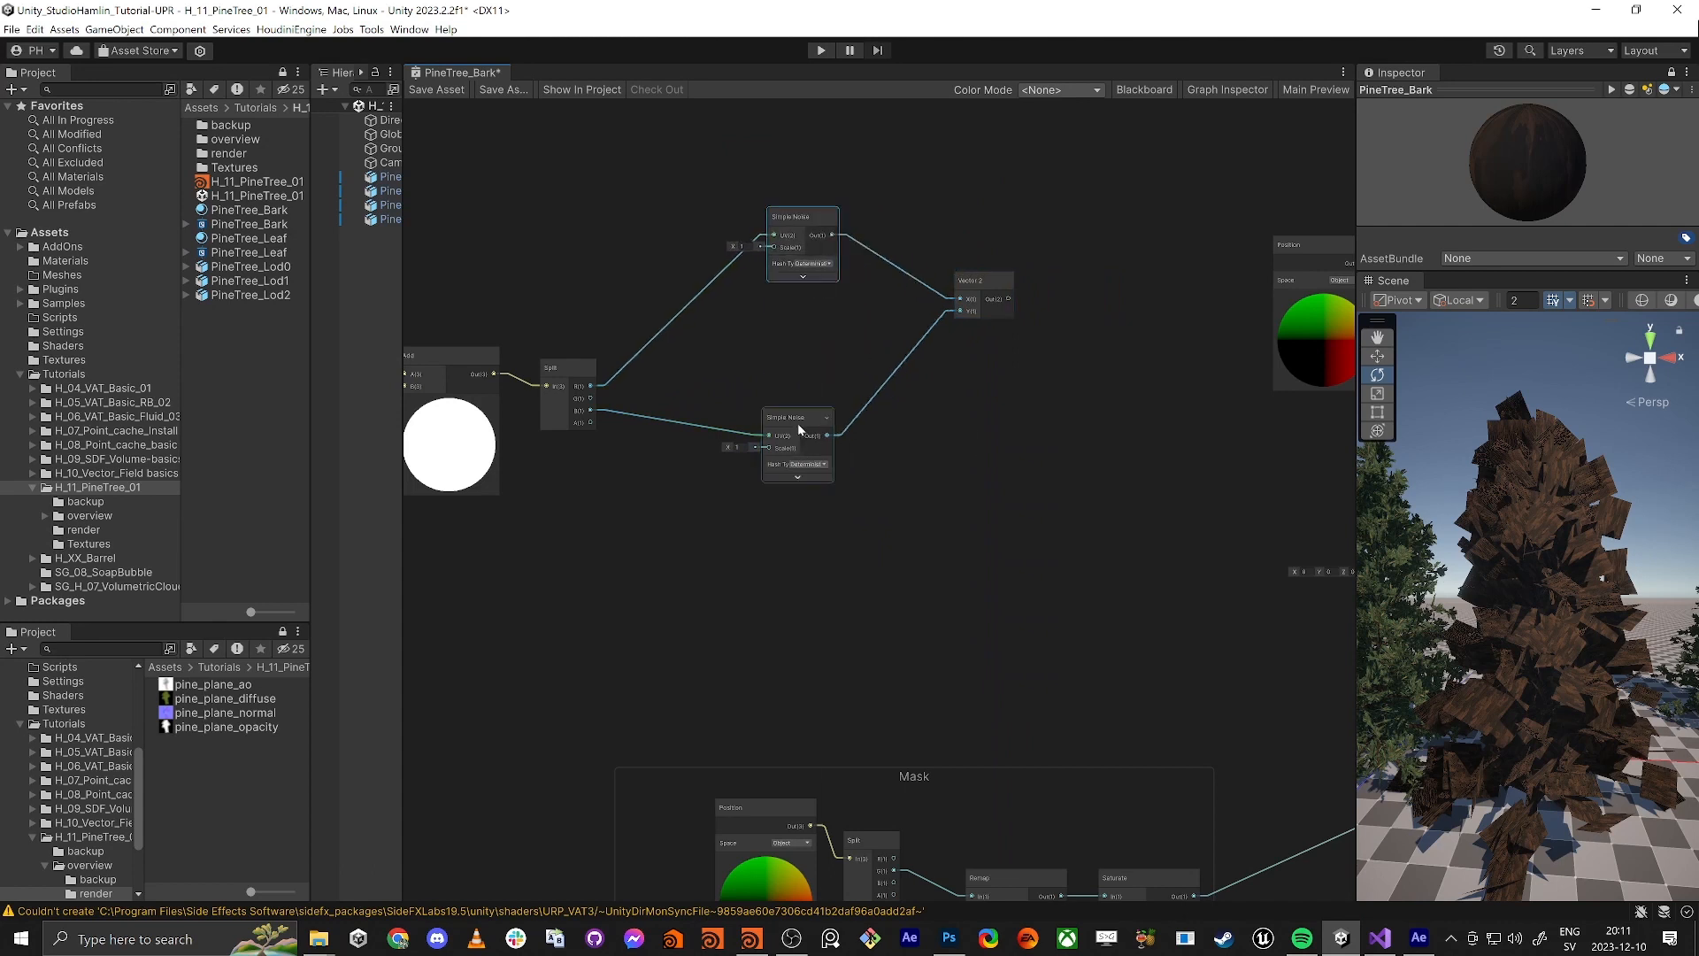
pyautogui.moveTo(799, 424); pyautogui.dragTo(811, 362)
pyautogui.moveTo(804, 217); pyautogui.dragTo(806, 266)
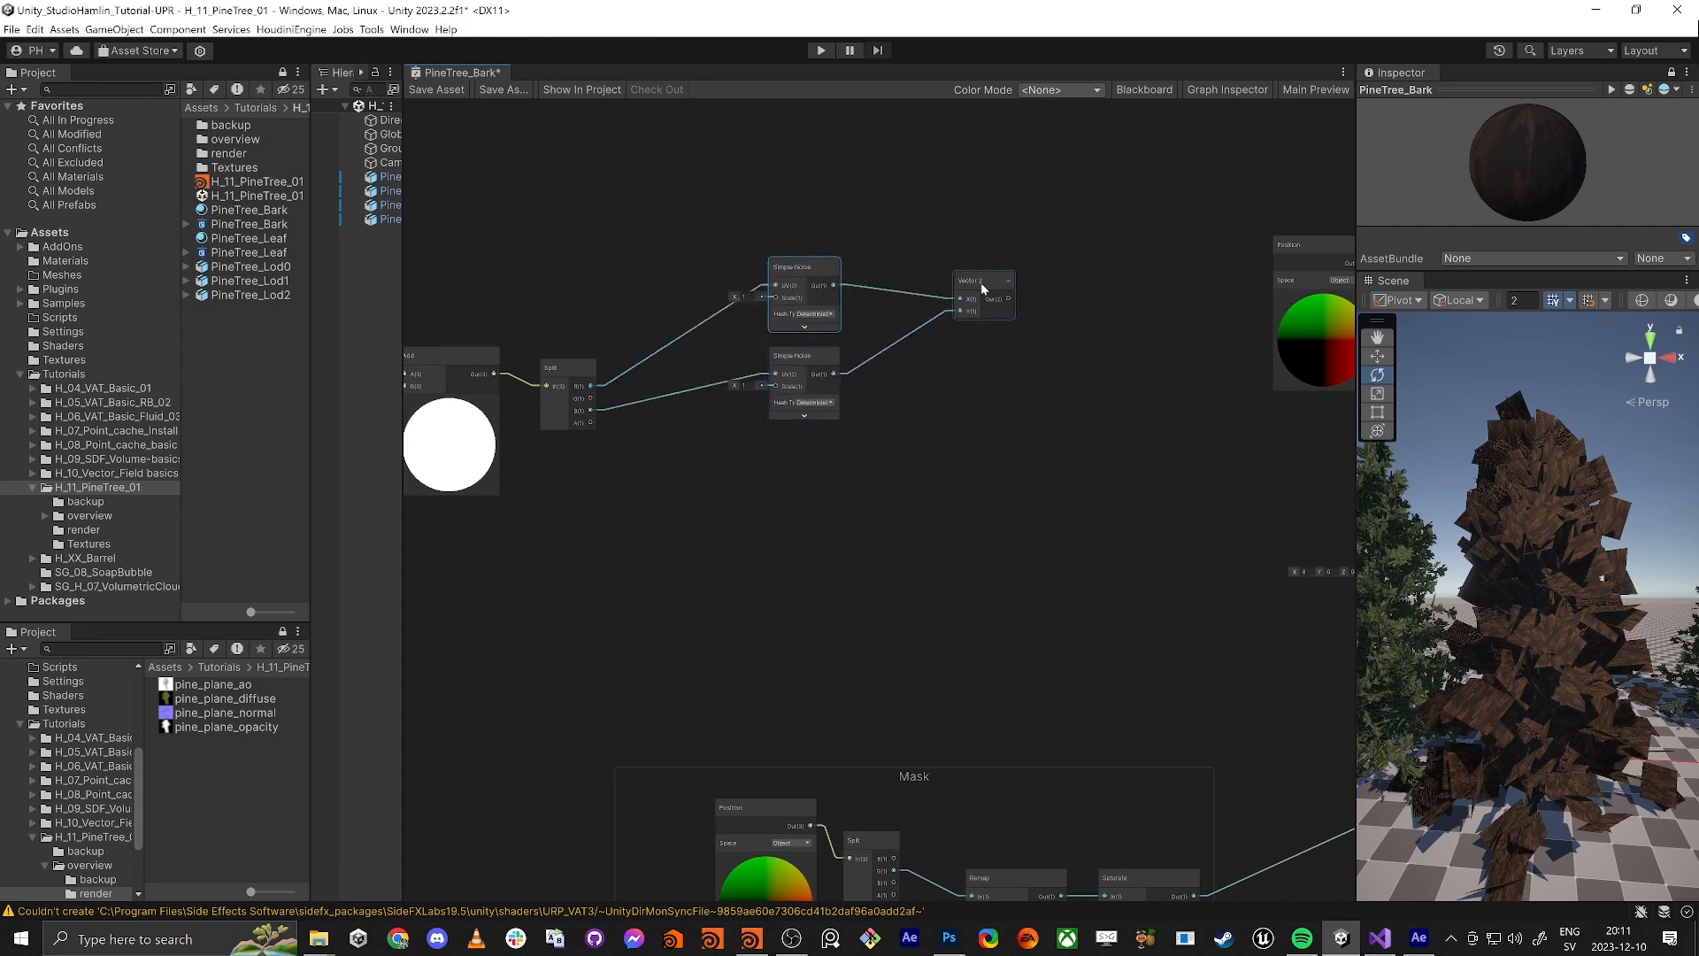
pyautogui.moveTo(980, 284); pyautogui.dragTo(909, 325)
pyautogui.moveTo(645, 208); pyautogui.dragTo(936, 432)
pyautogui.moveTo(908, 320); pyautogui.dragTo(896, 369)
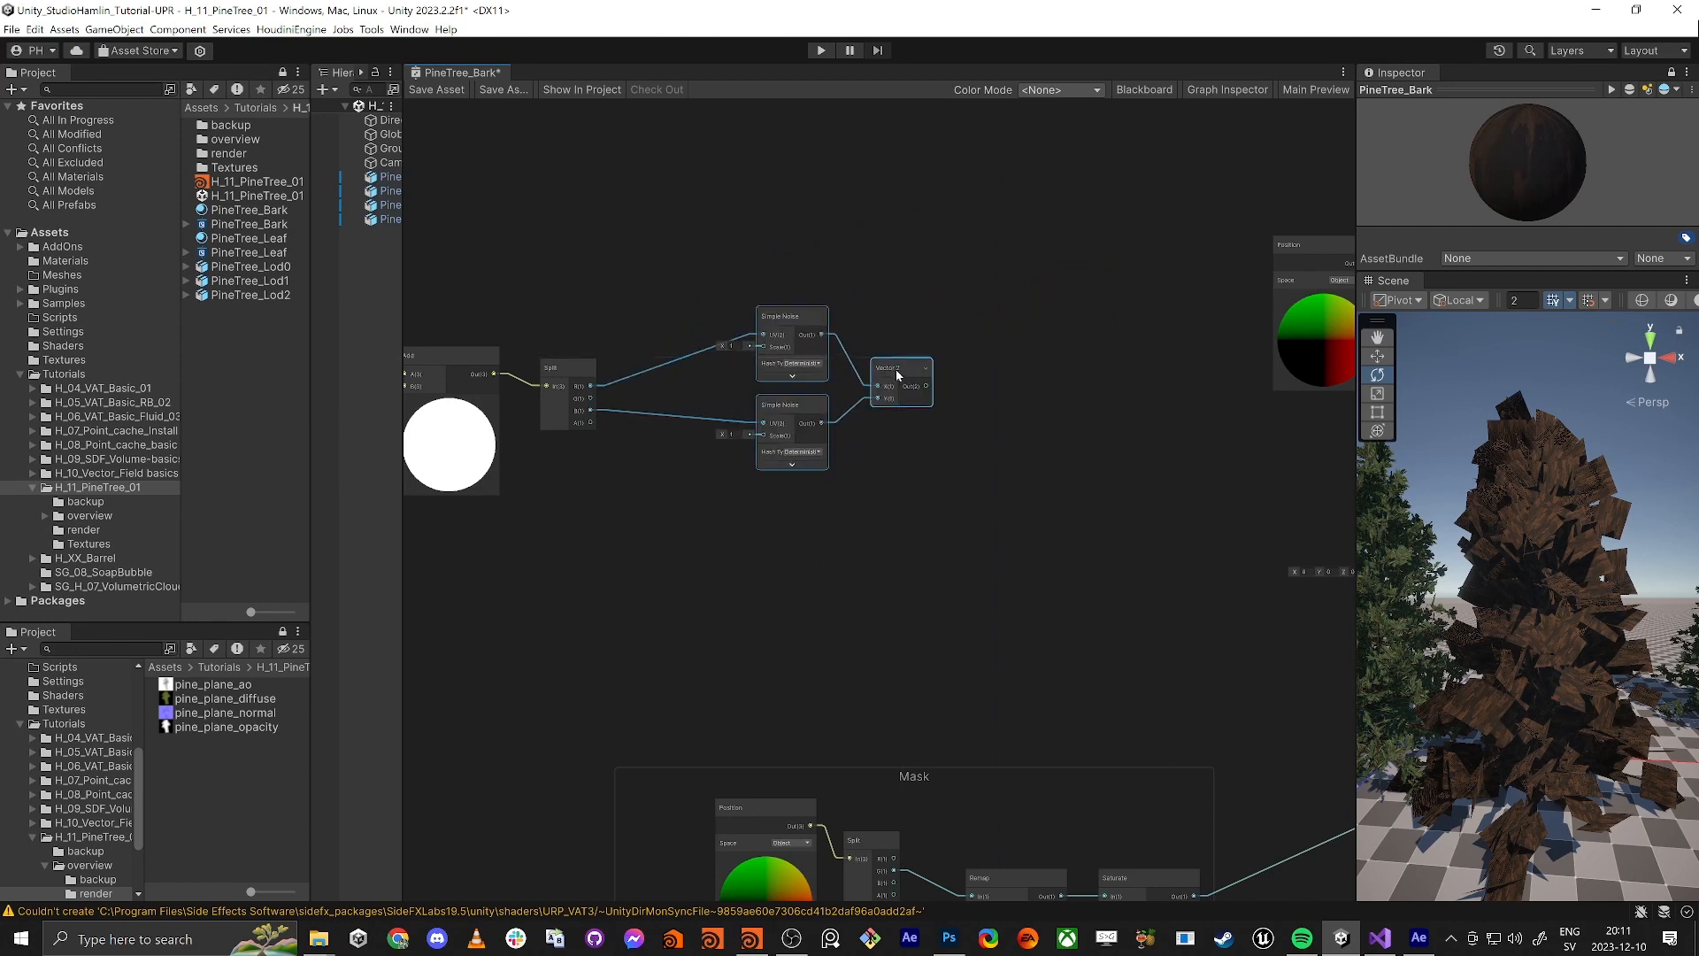
# Create a Remap node fed by the Vector 2 output and set its In Min Max X to 0
pyautogui.click(990, 411)
pyautogui.moveTo(990, 410); pyautogui.dragTo(924, 421, button='middle')
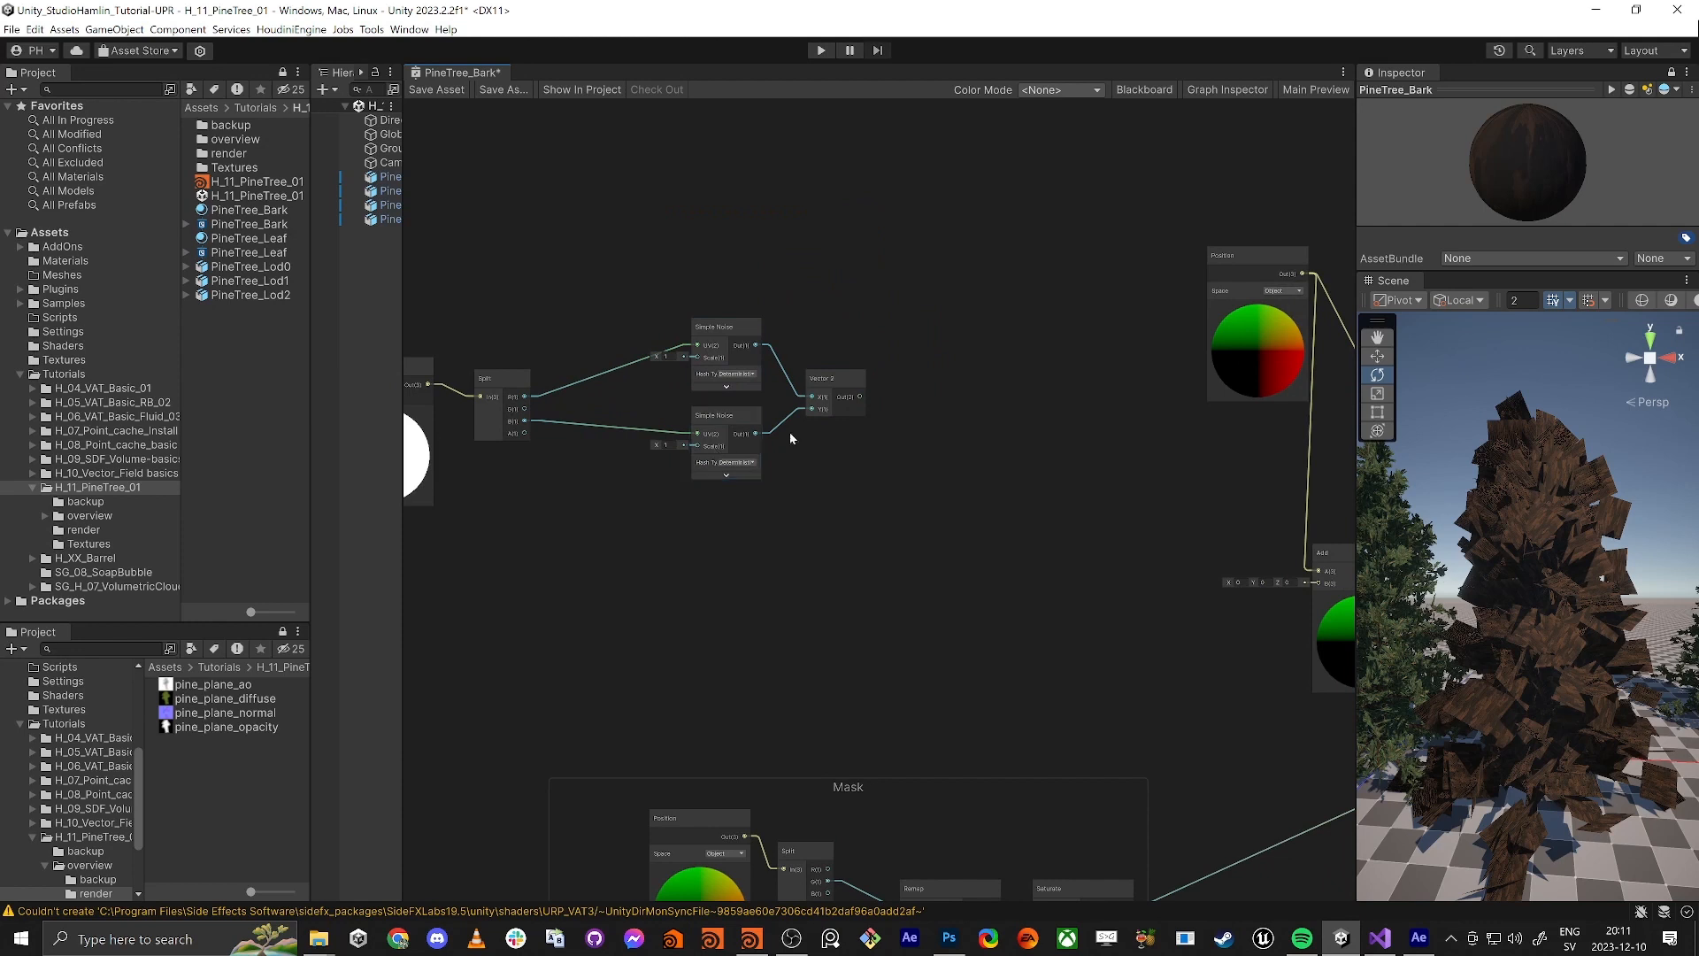
pyautogui.press('space')
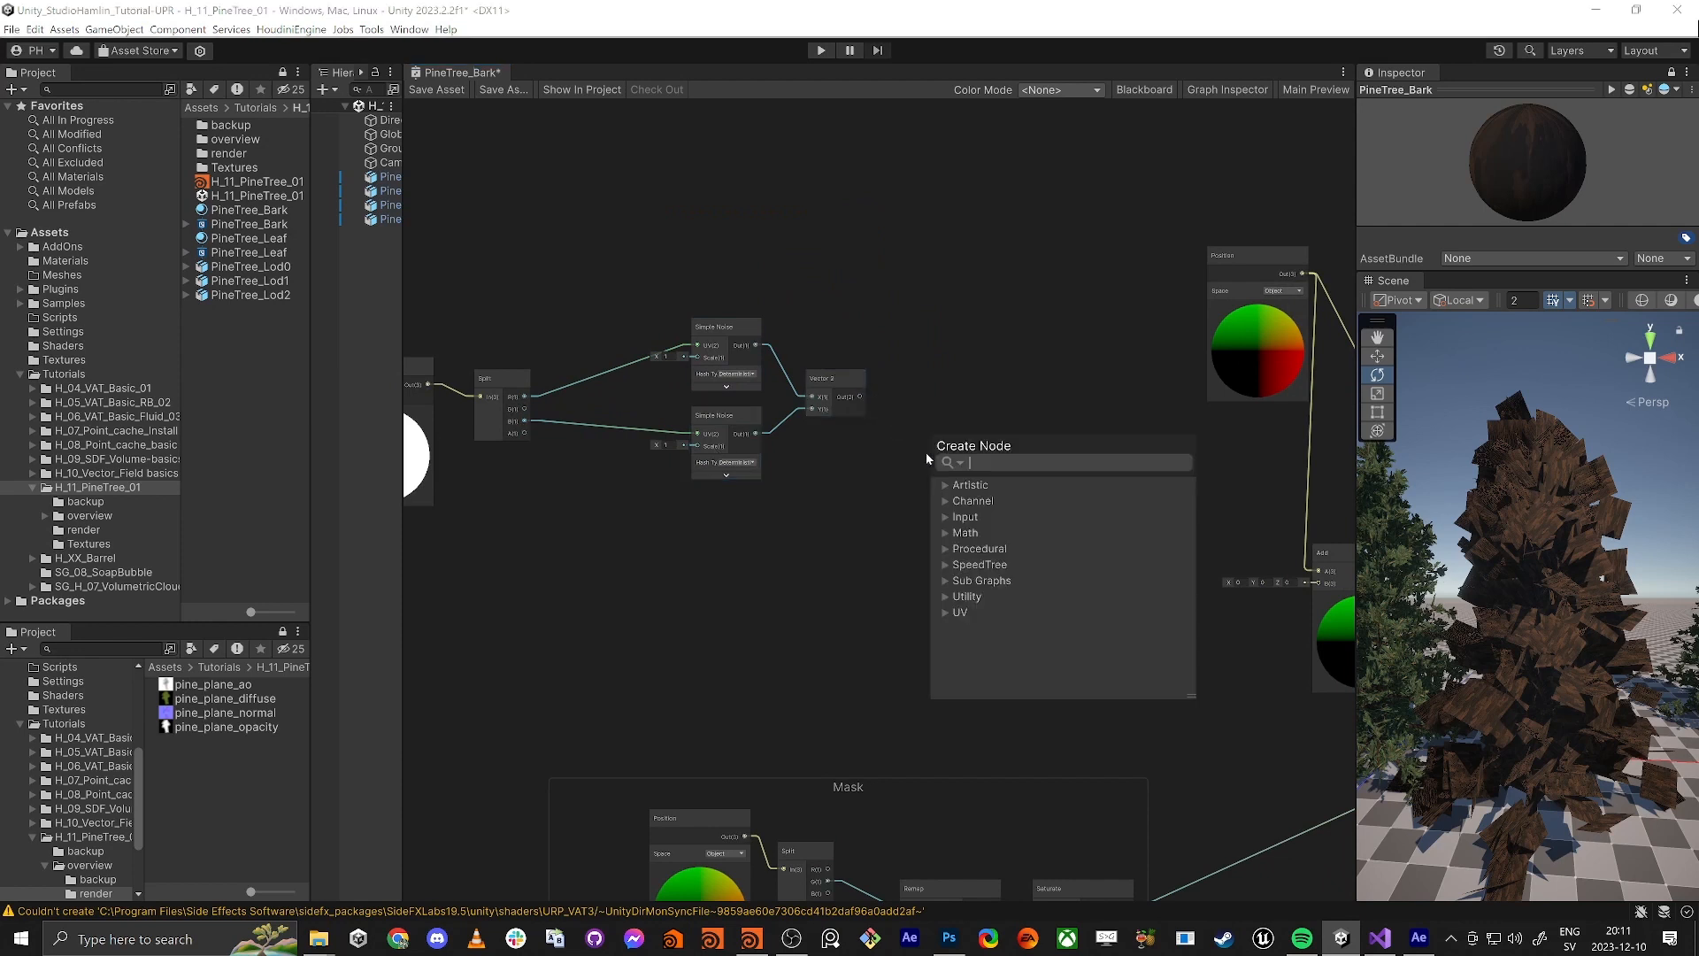
pyautogui.write('remap')
pyautogui.press('Return')
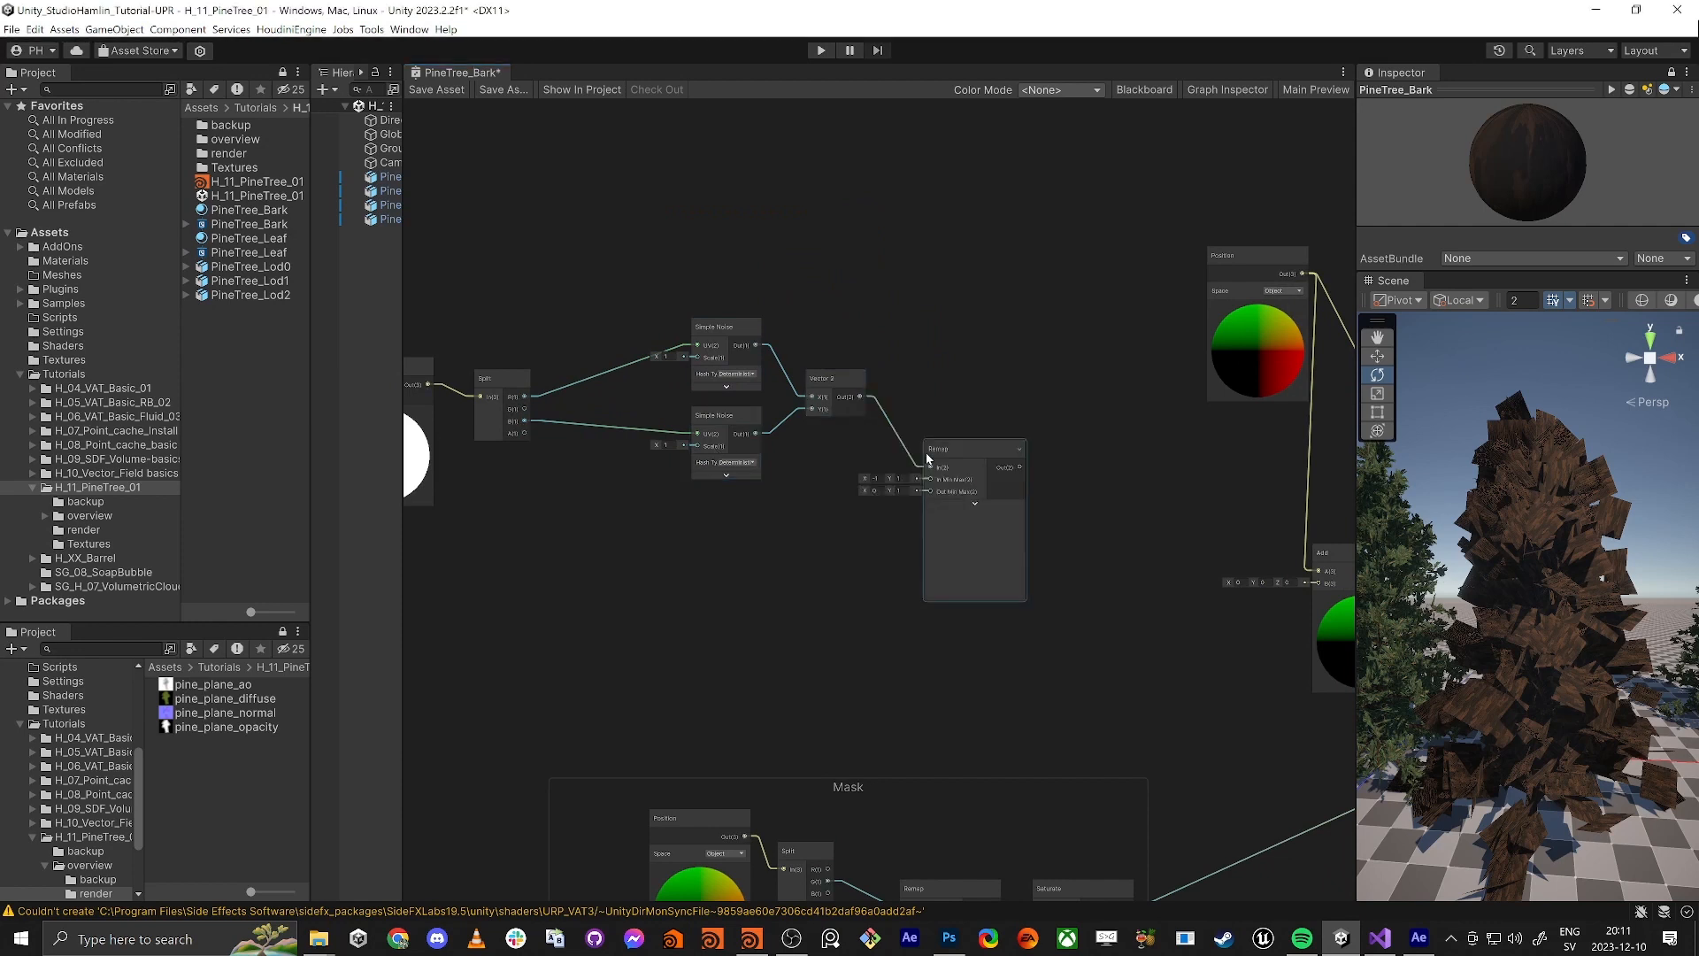
pyautogui.moveTo(948, 446); pyautogui.dragTo(964, 434)
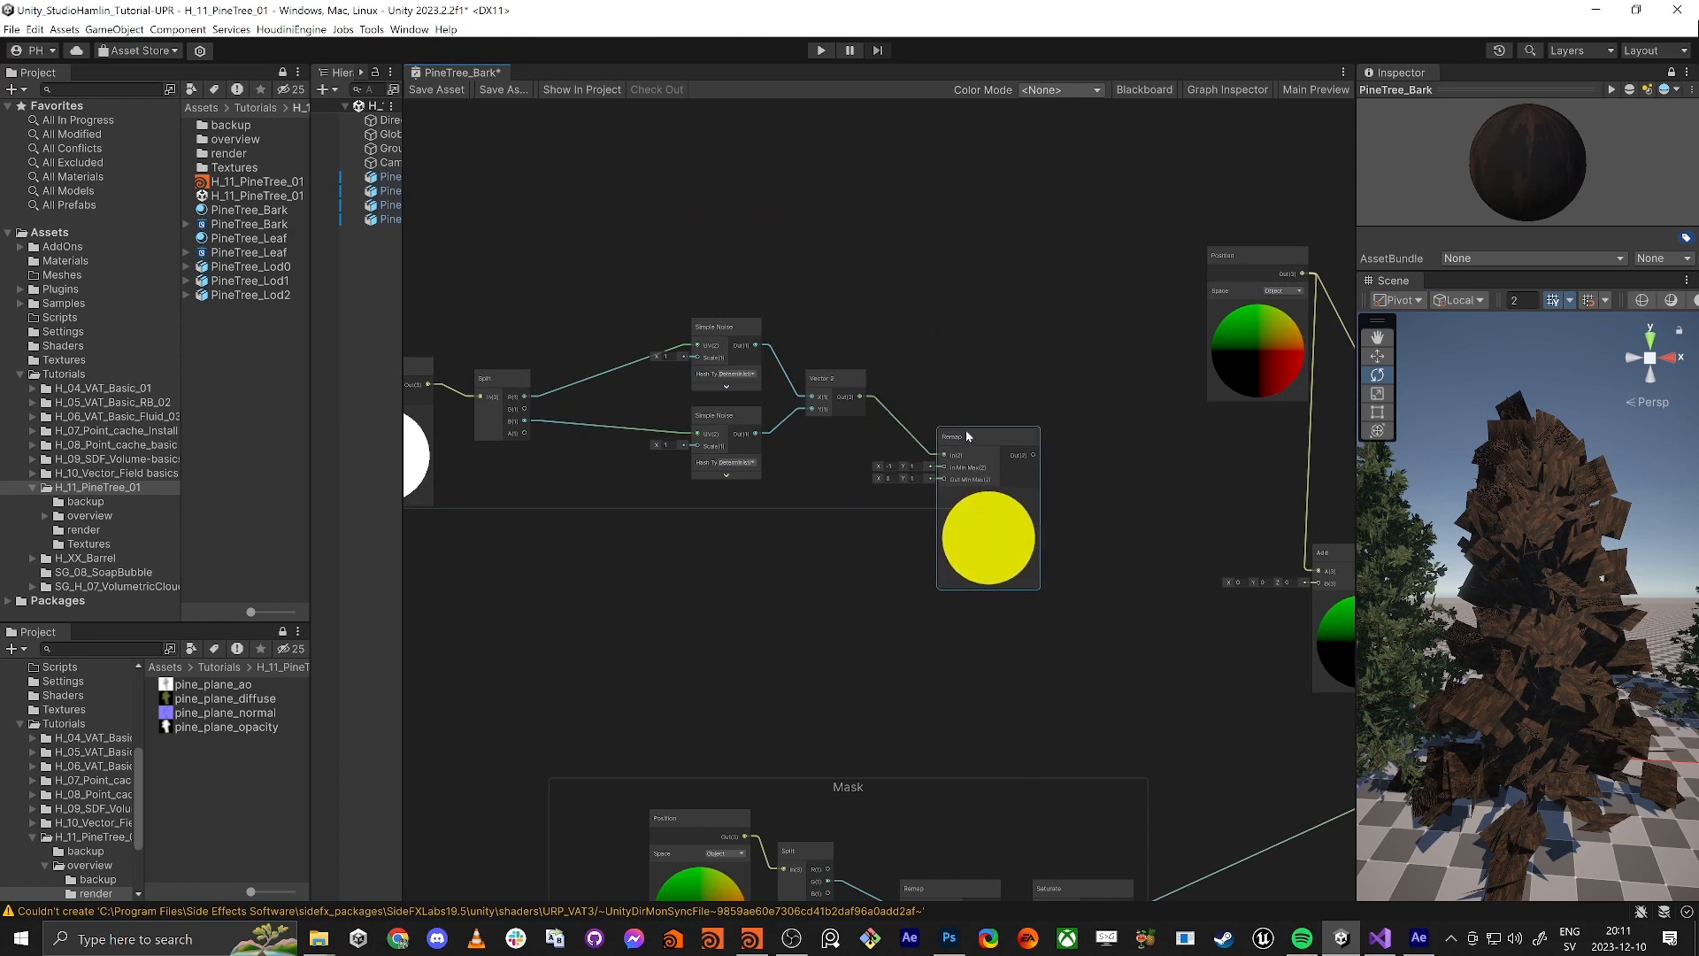
pyautogui.write('0')
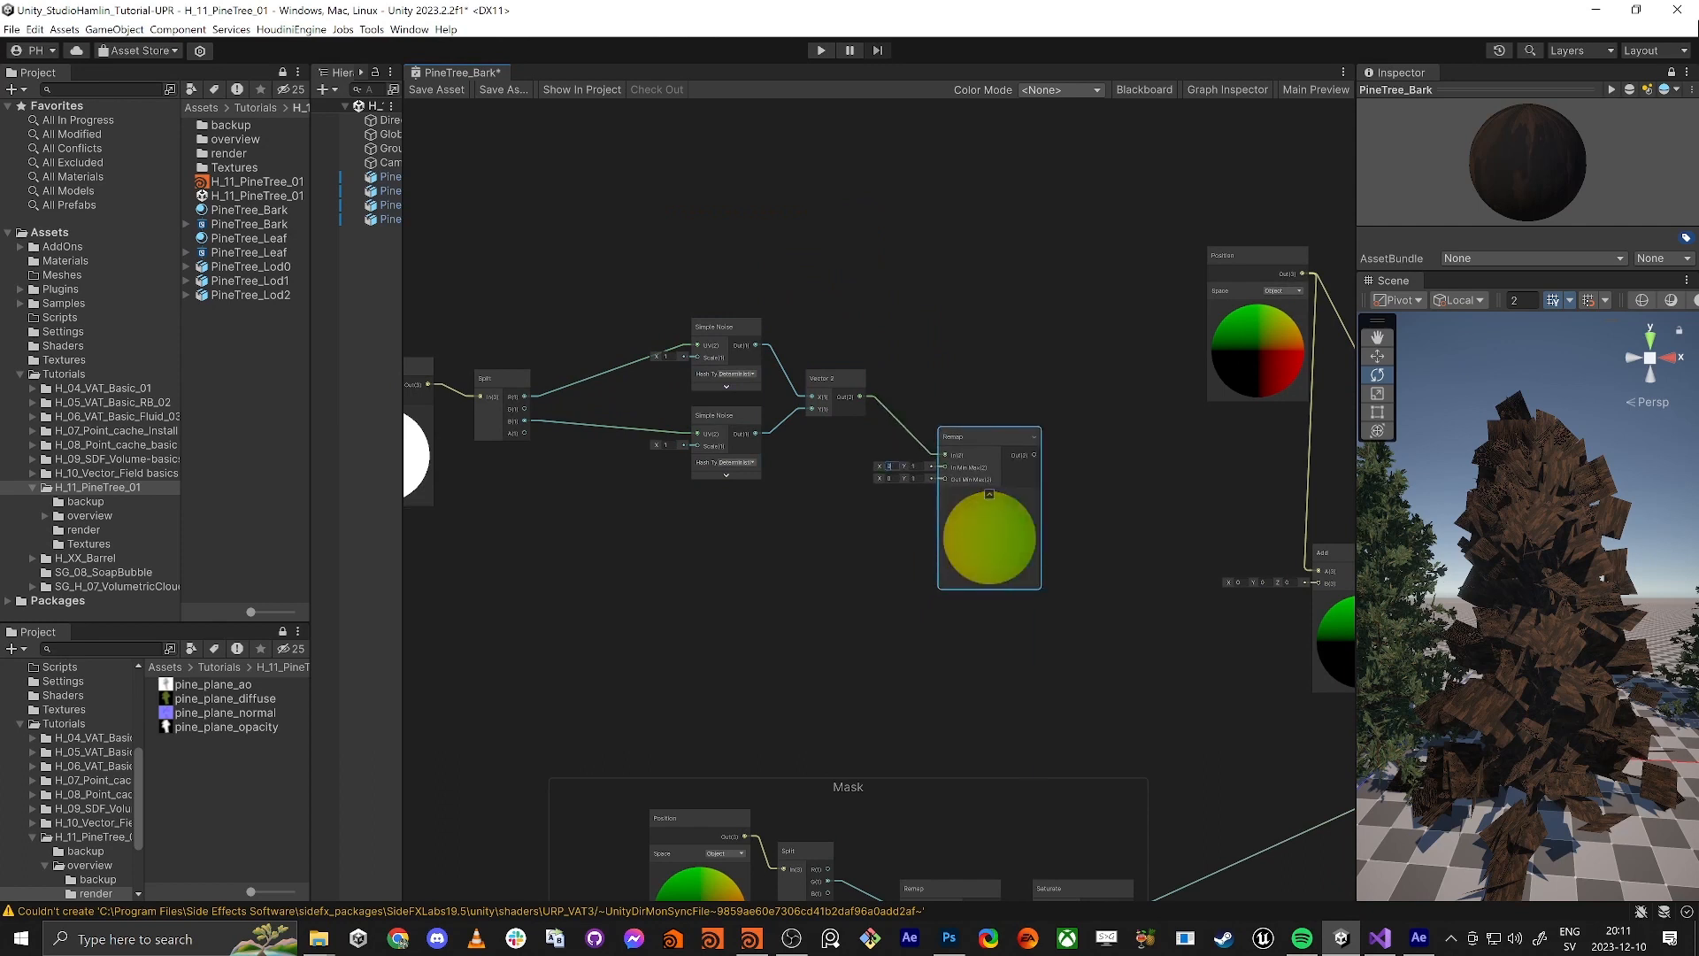
# Create a Float node below the Split node and feed its output into a new Negate node
pyautogui.moveTo(777, 550); pyautogui.dragTo(1008, 466, button='middle')
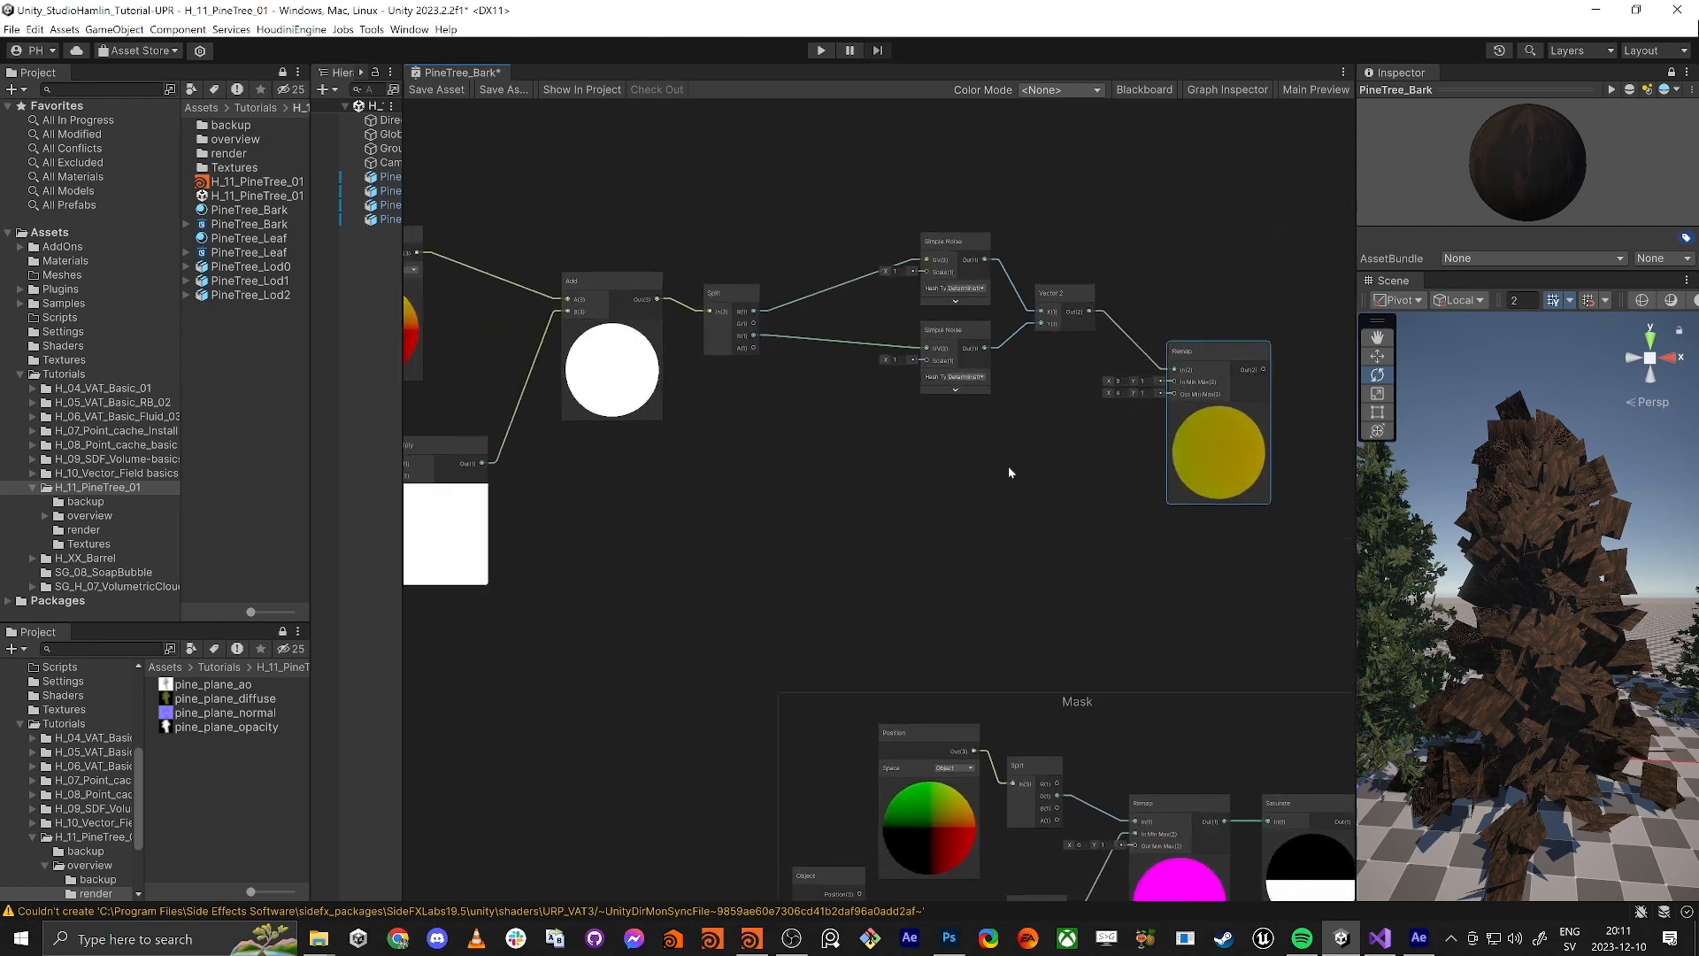
pyautogui.click(940, 509)
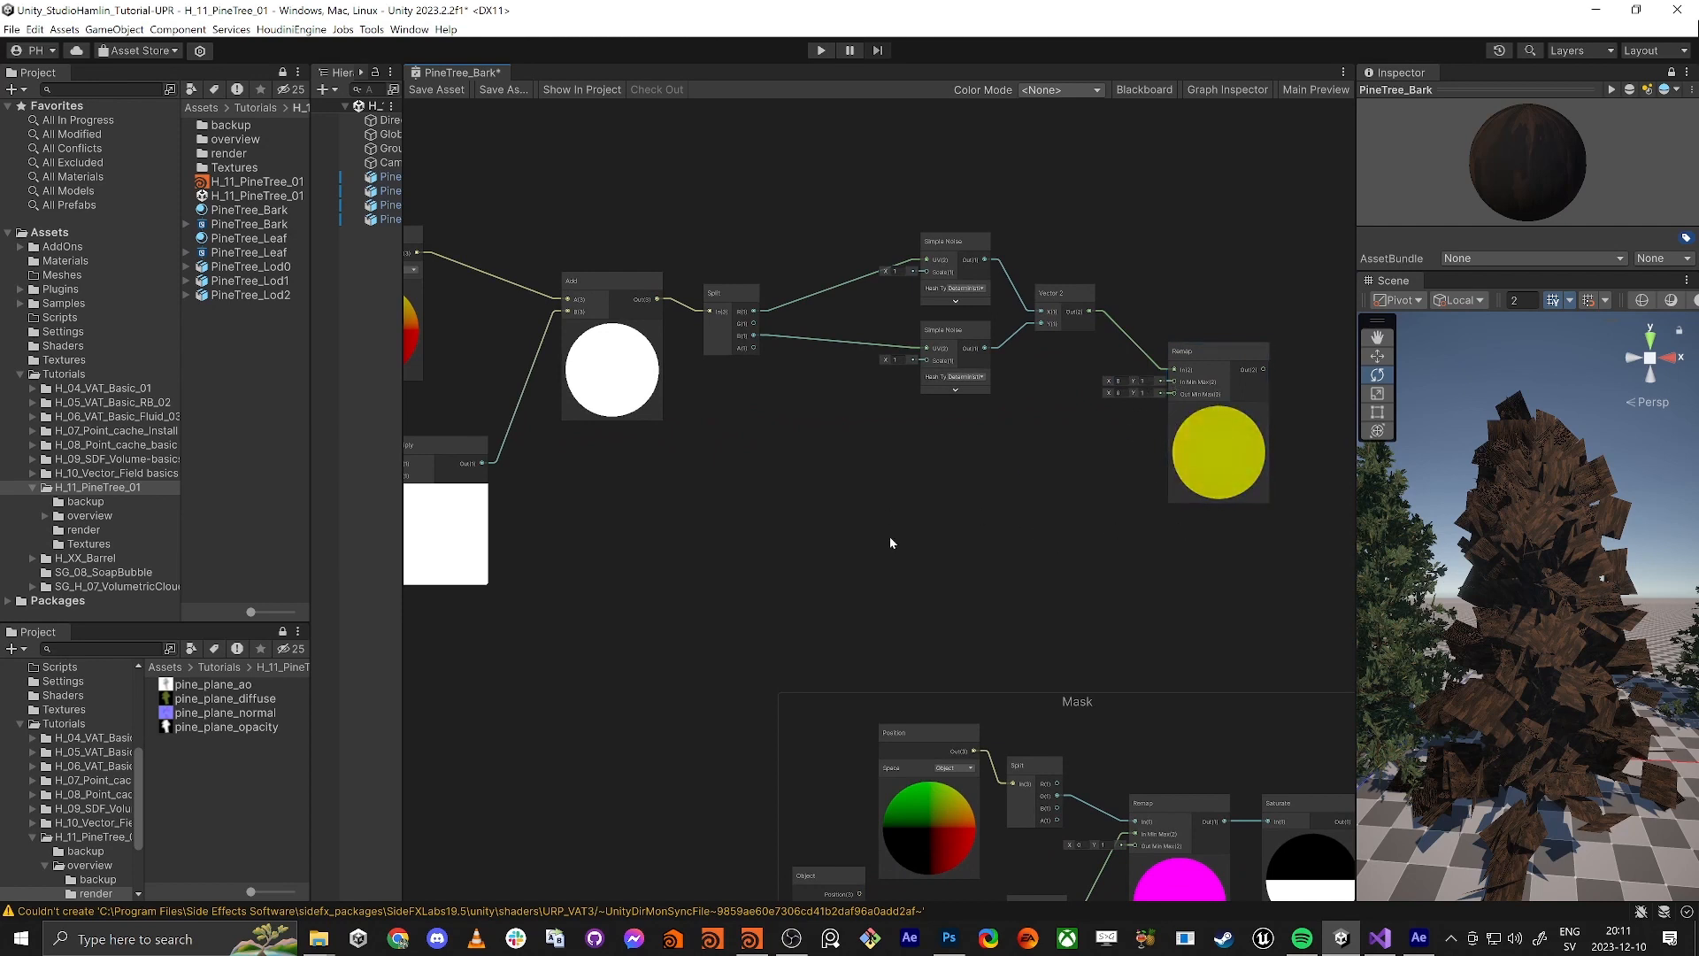
pyautogui.press('space')
pyautogui.write('float')
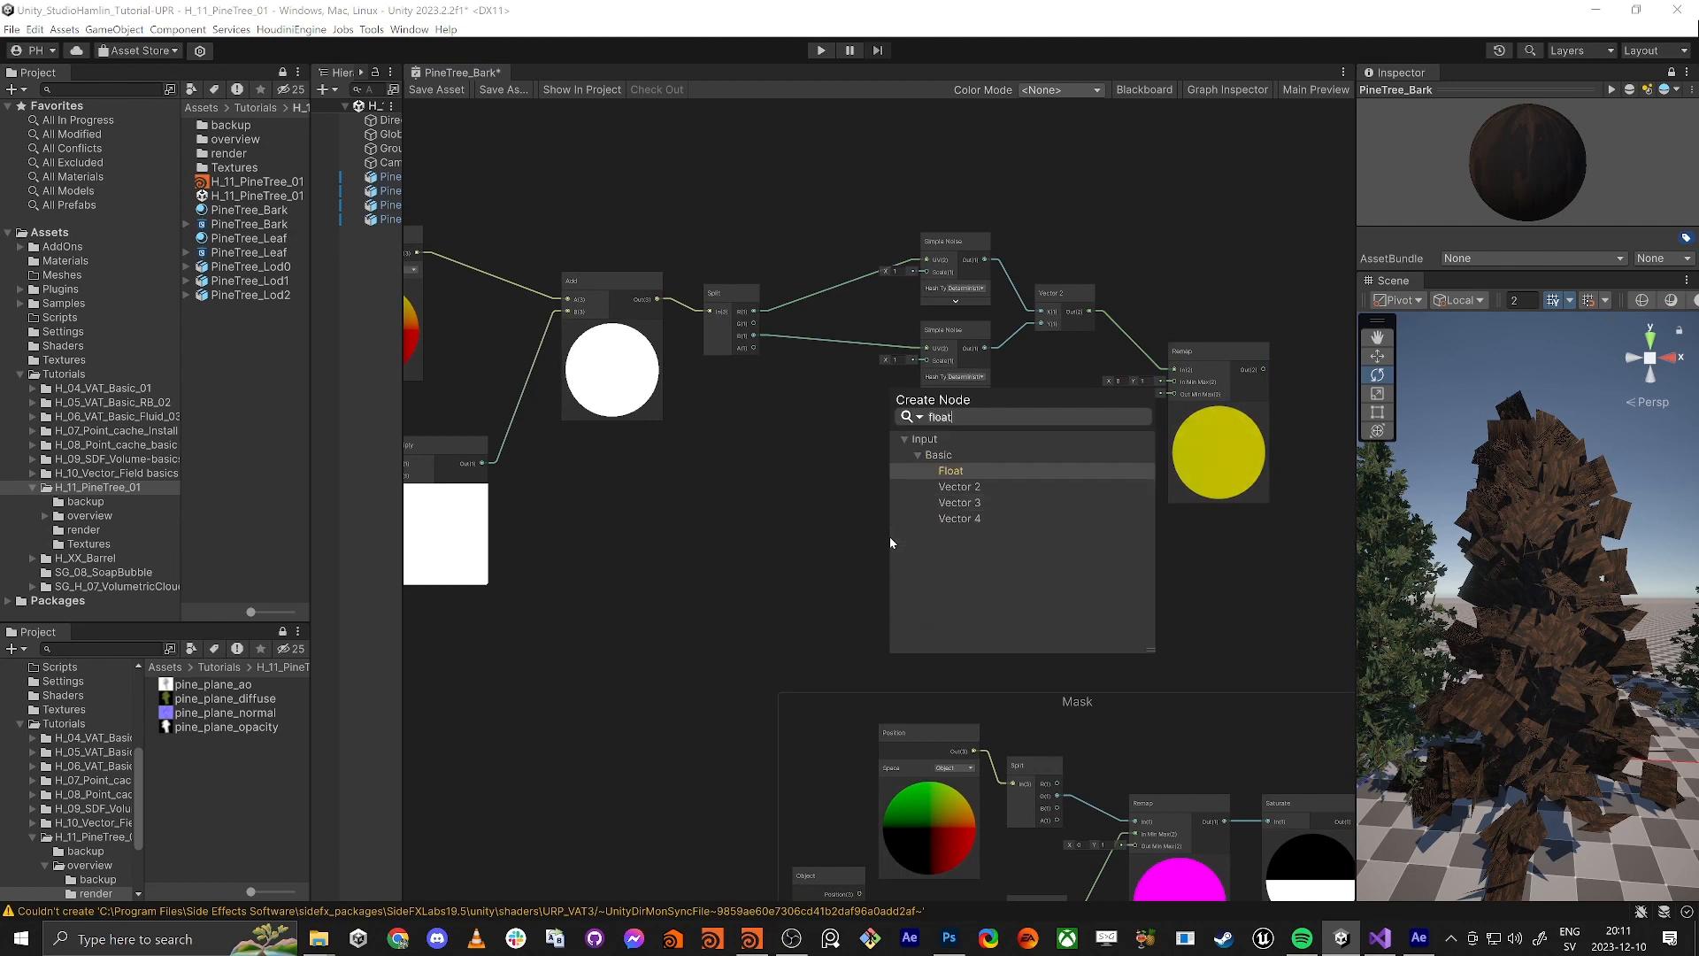
pyautogui.press('Return')
pyautogui.moveTo(911, 565); pyautogui.dragTo(764, 535)
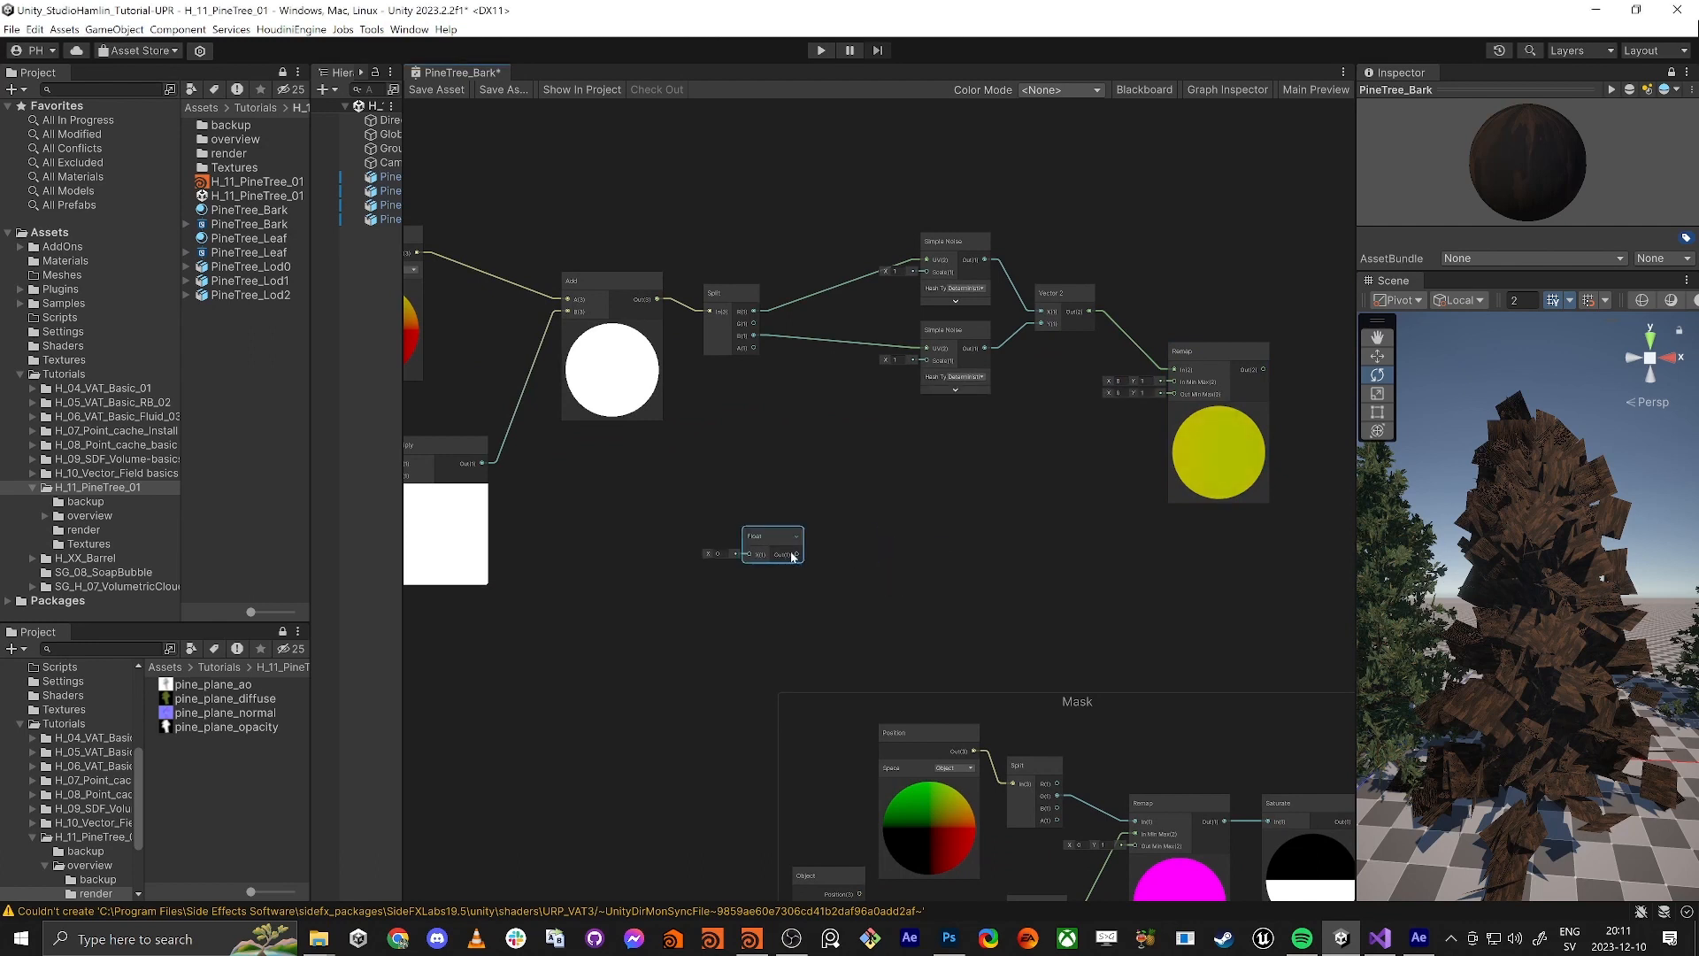
pyautogui.press('space')
pyautogui.write('nega')
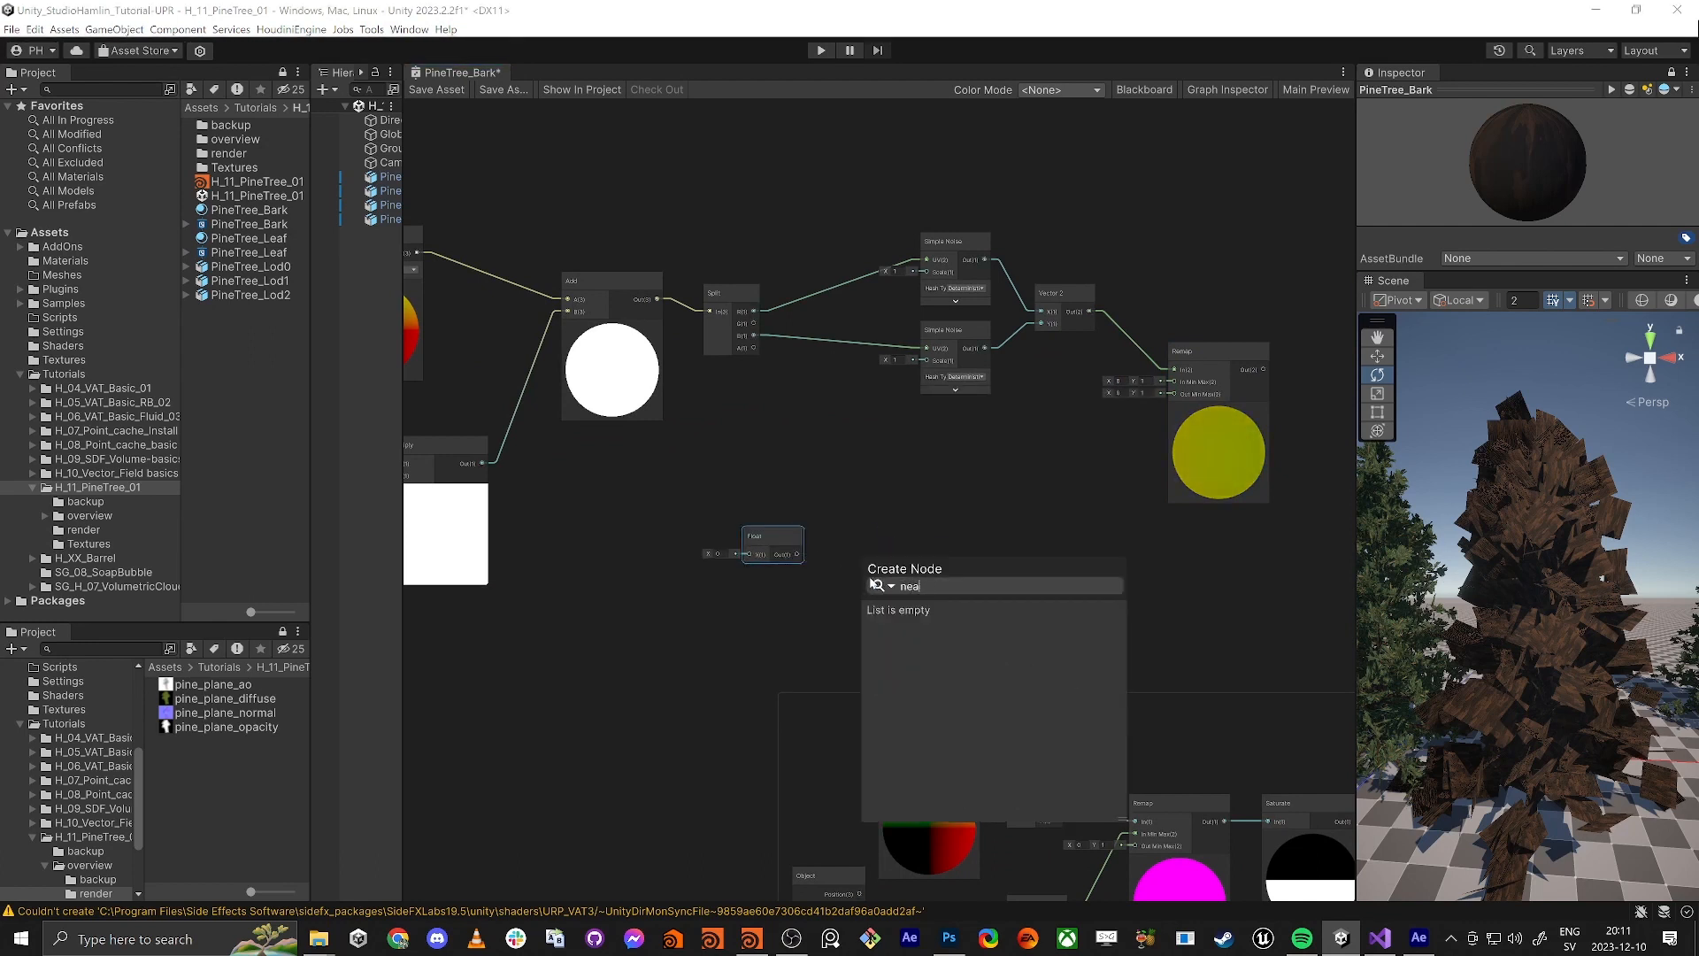
pyautogui.press('Return')
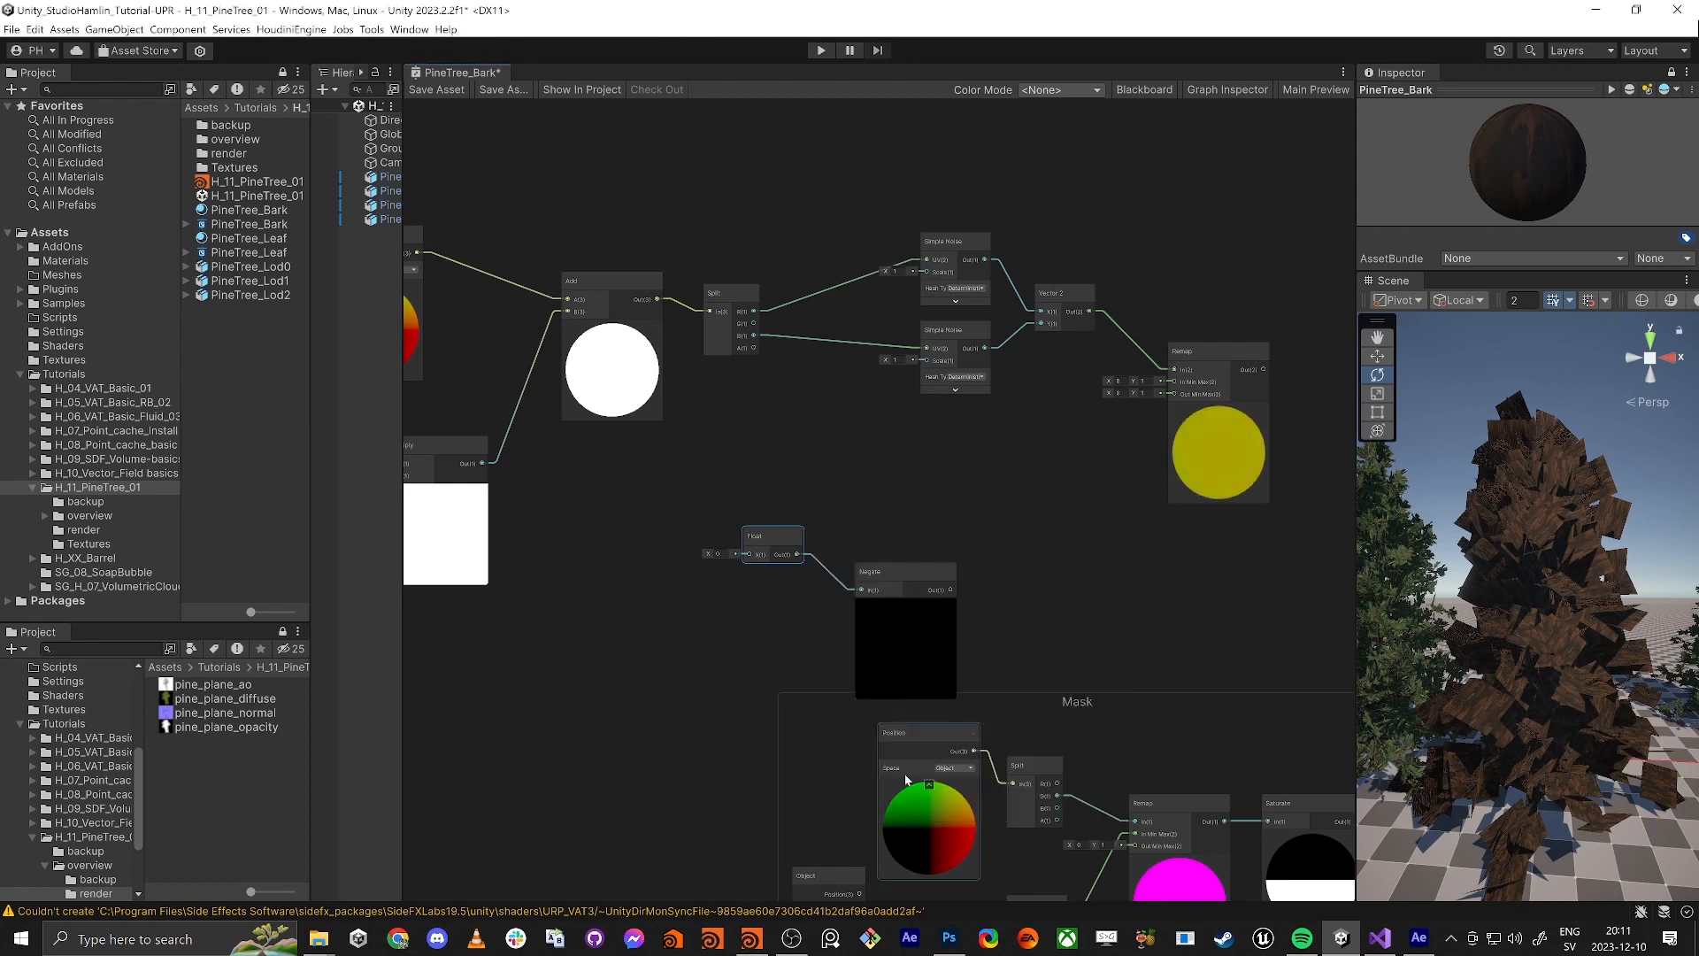
# Place the Negate node compactly above the Float node and feed its output into the X input of a new Vector 2 node
pyautogui.moveTo(901, 574); pyautogui.dragTo(917, 452)
pyautogui.click(921, 477)
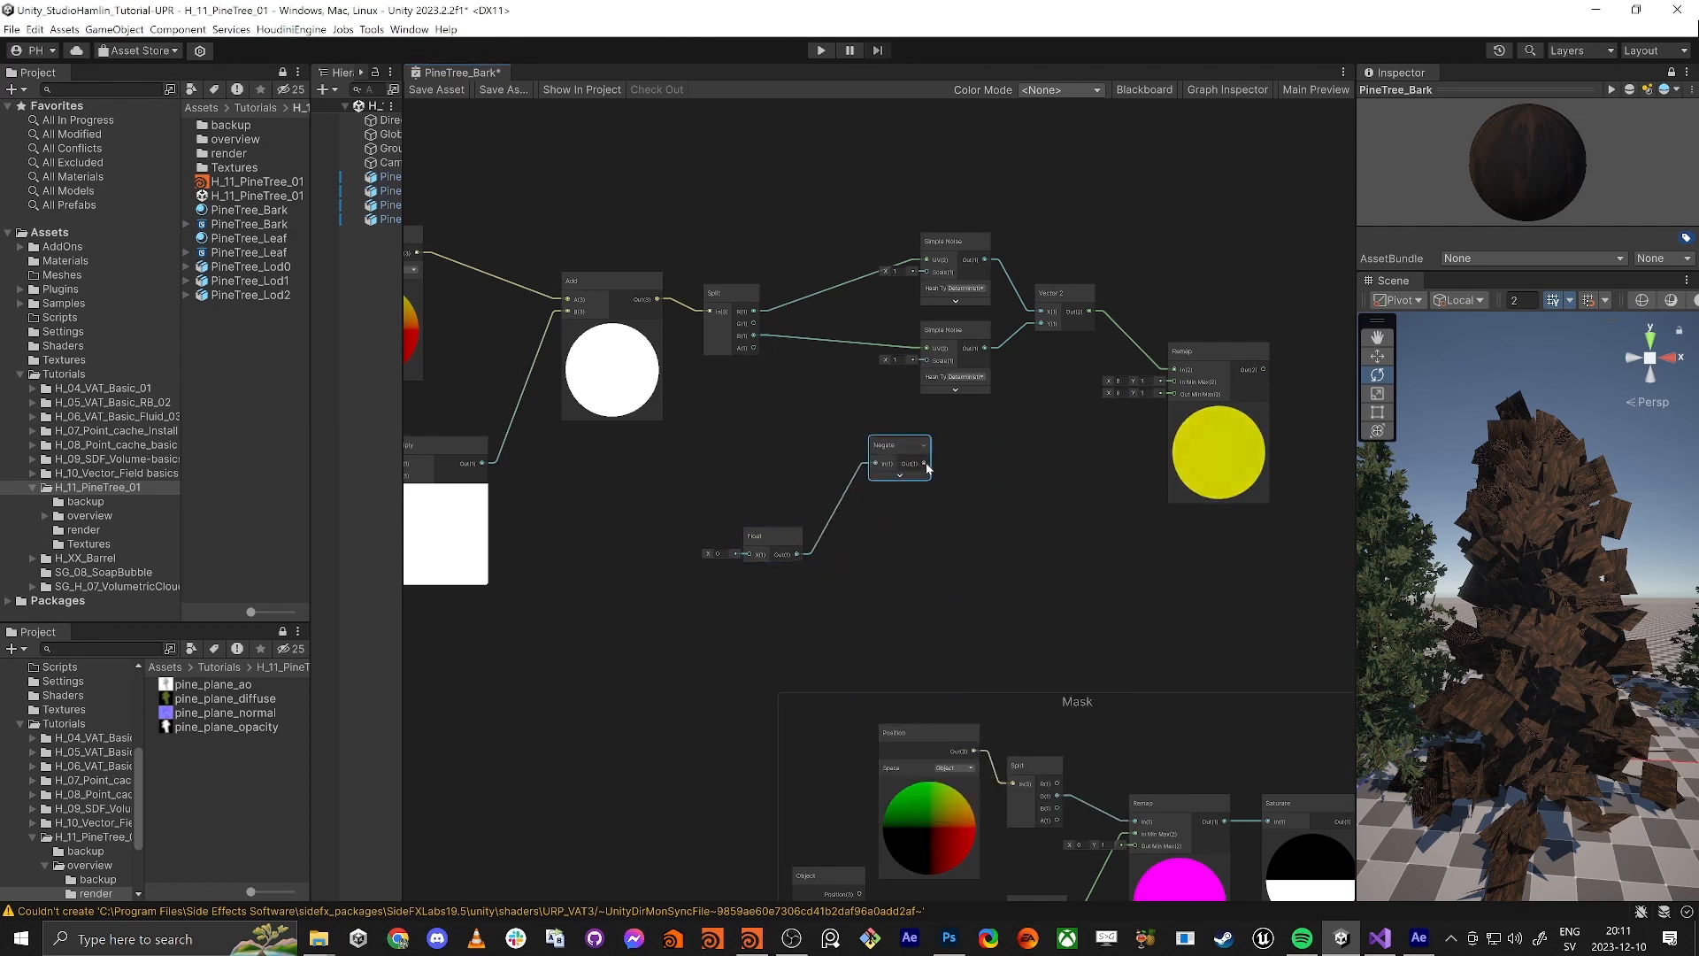
pyautogui.press('space')
pyautogui.write('vec')
pyautogui.press('Down')
pyautogui.press('Return')
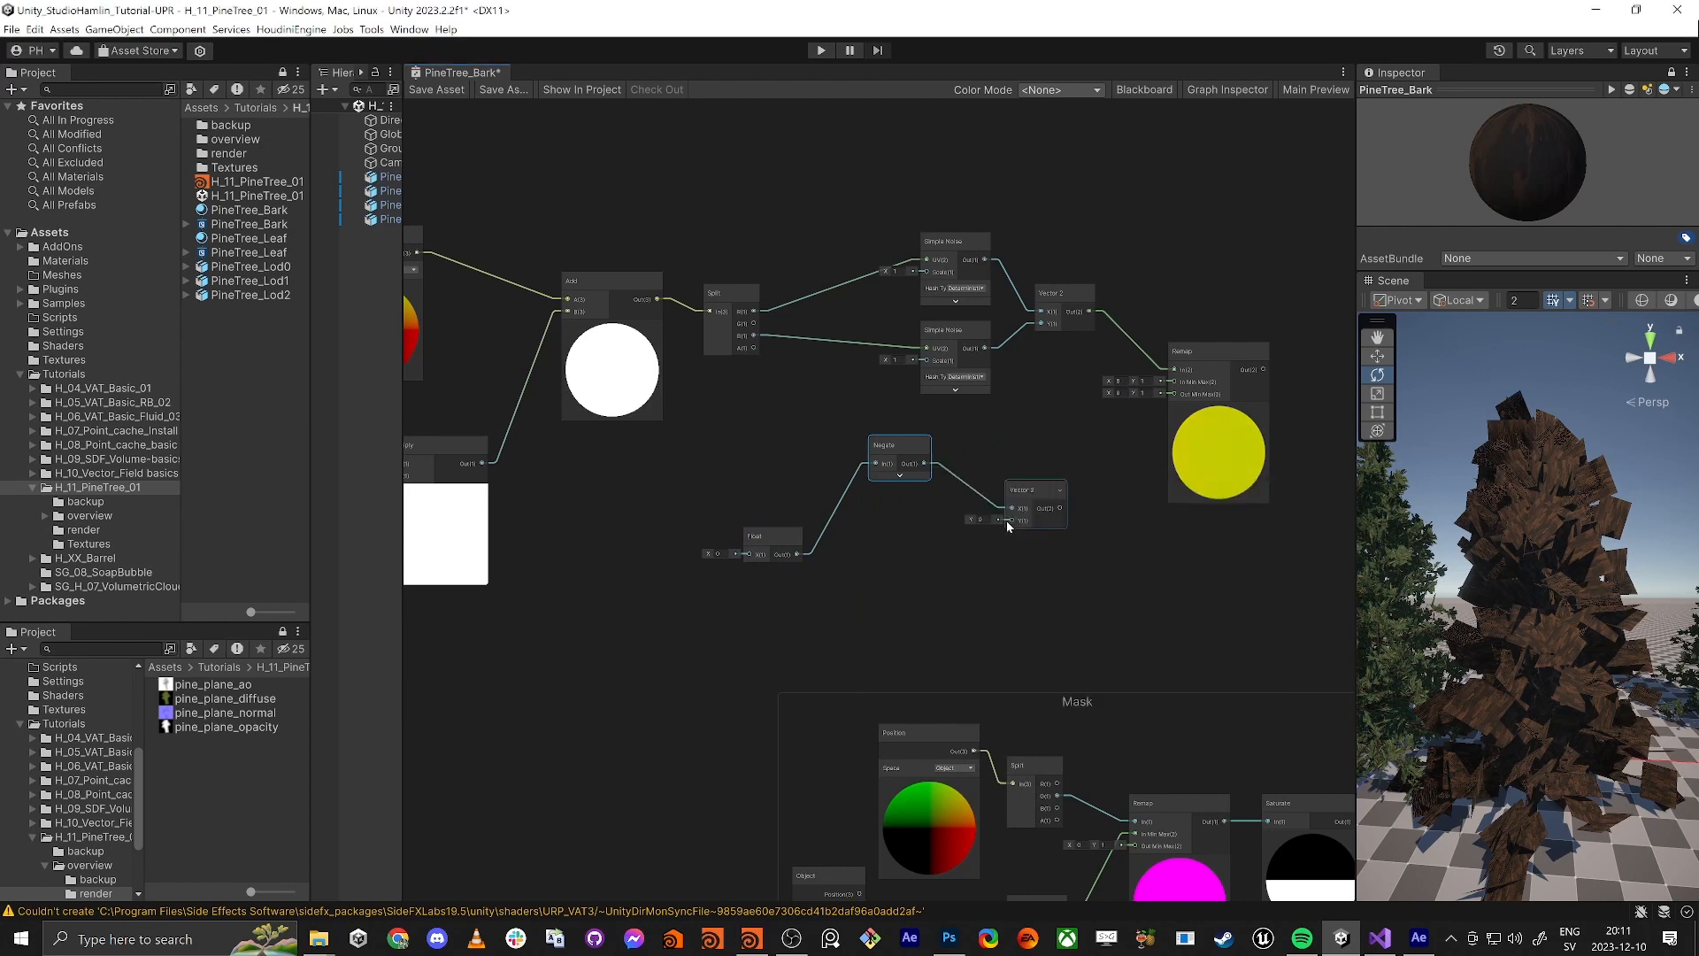
# Connect the Float output to the Y input of the new Vector 2 node and set the Float value to 0.2
pyautogui.click(1009, 519)
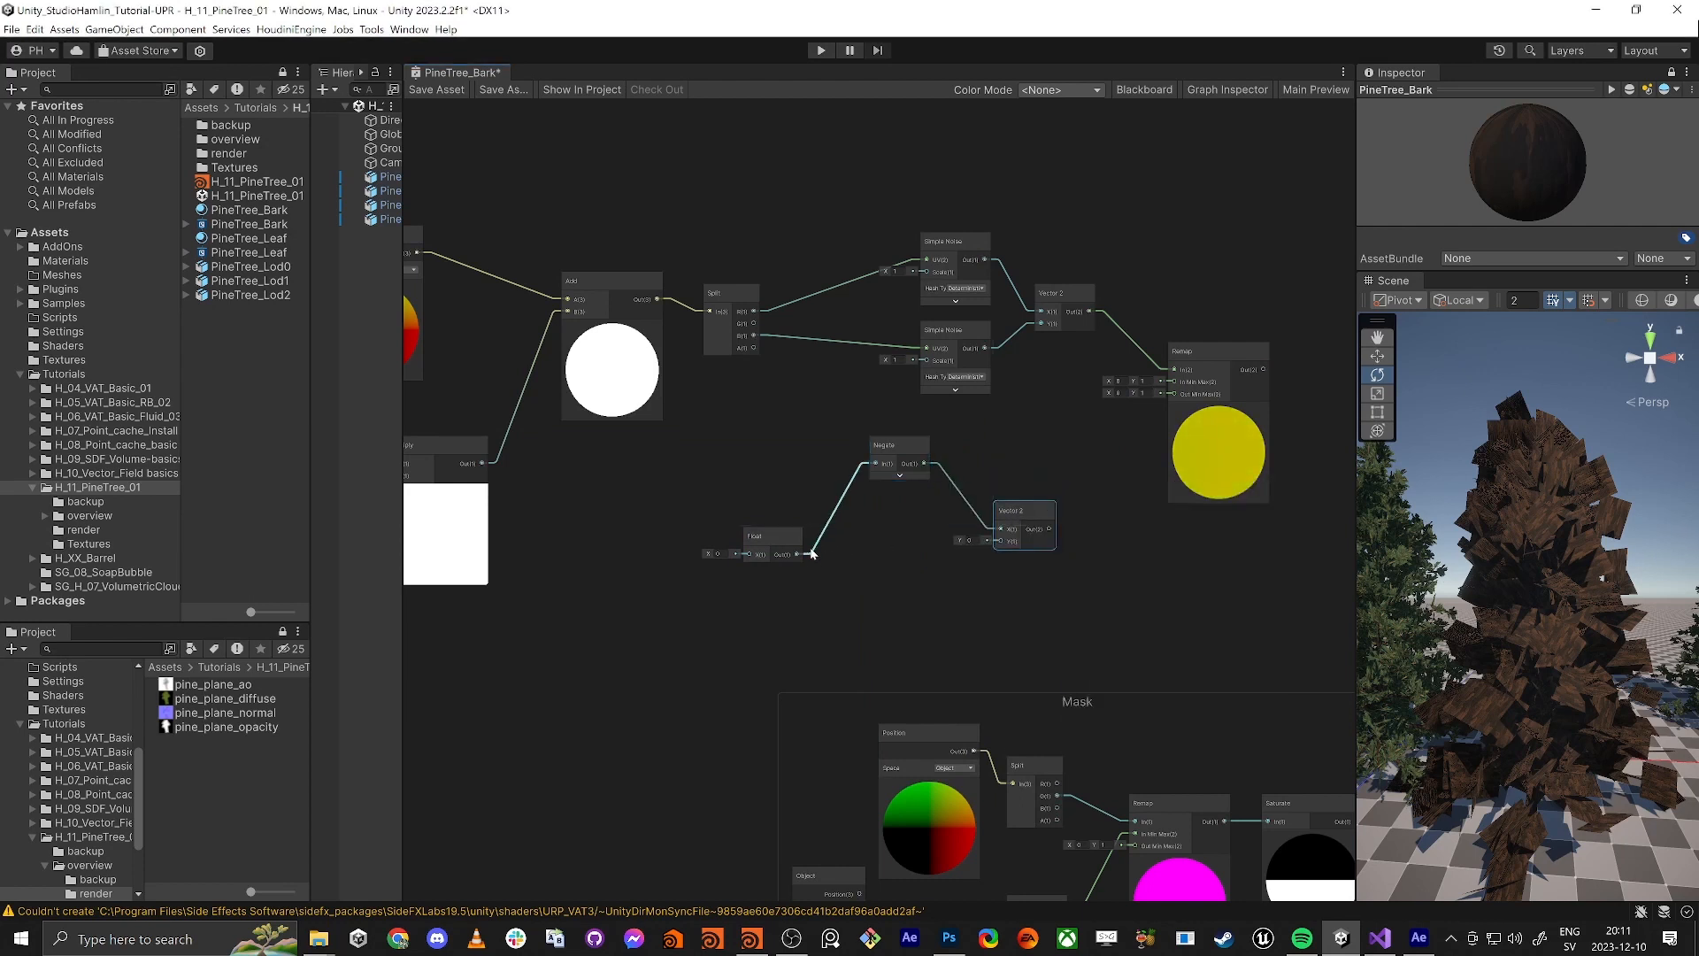
pyautogui.moveTo(797, 554); pyautogui.dragTo(1000, 541)
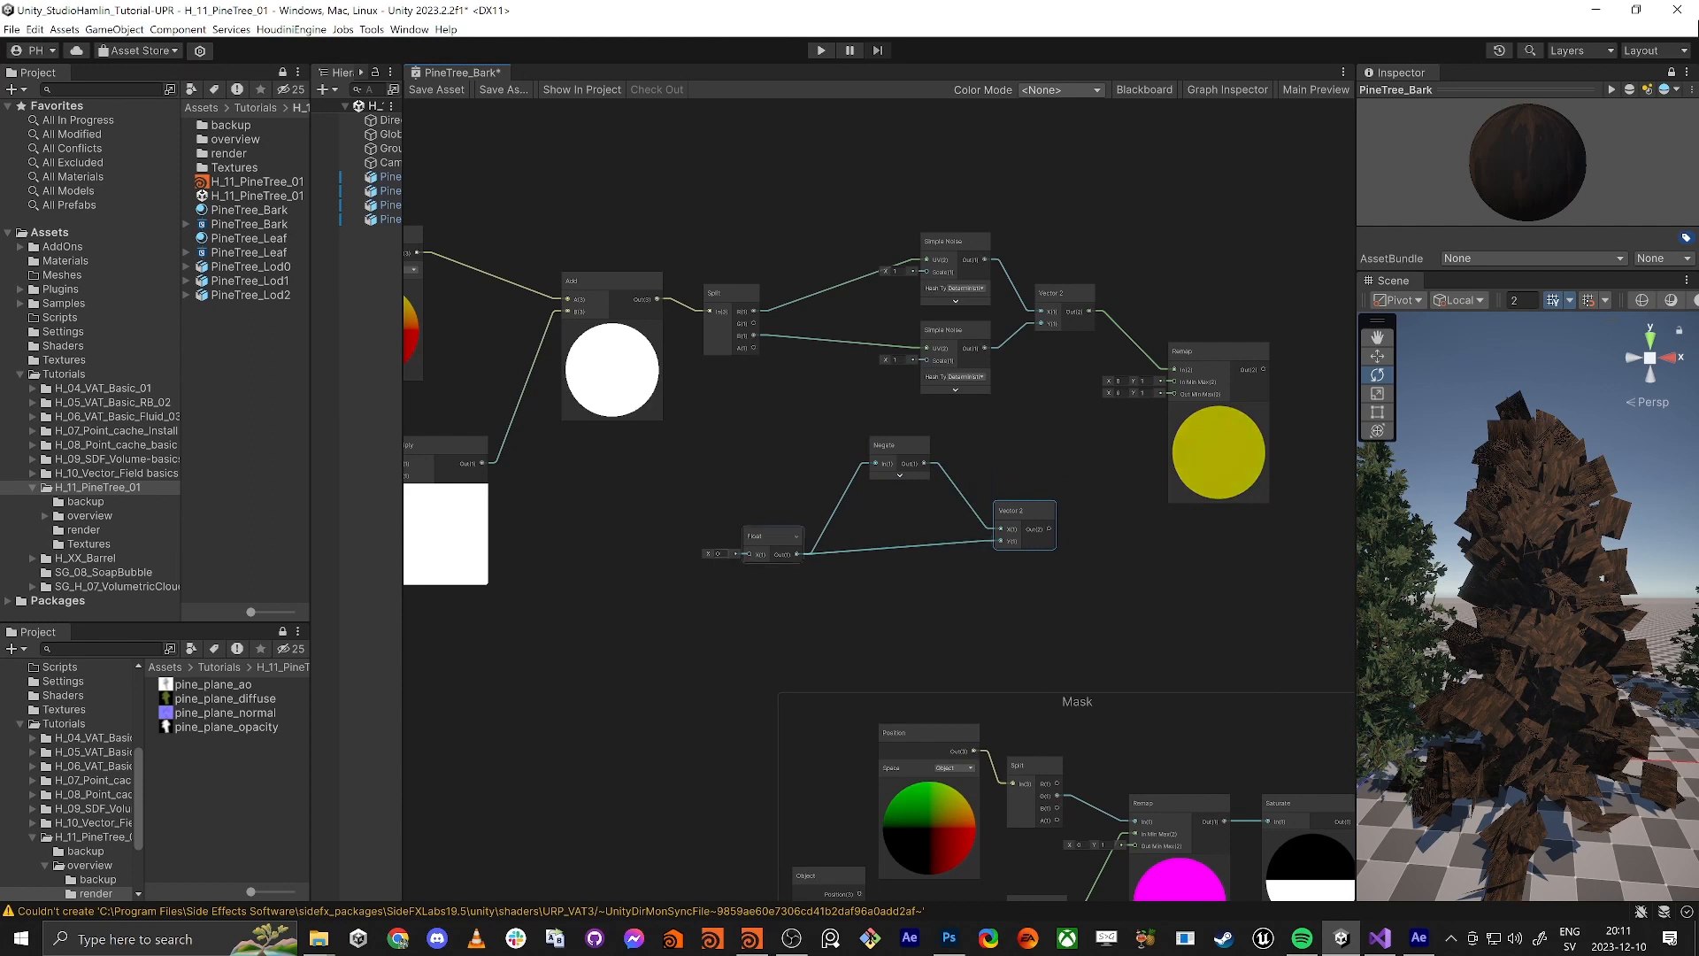
pyautogui.click(717, 554)
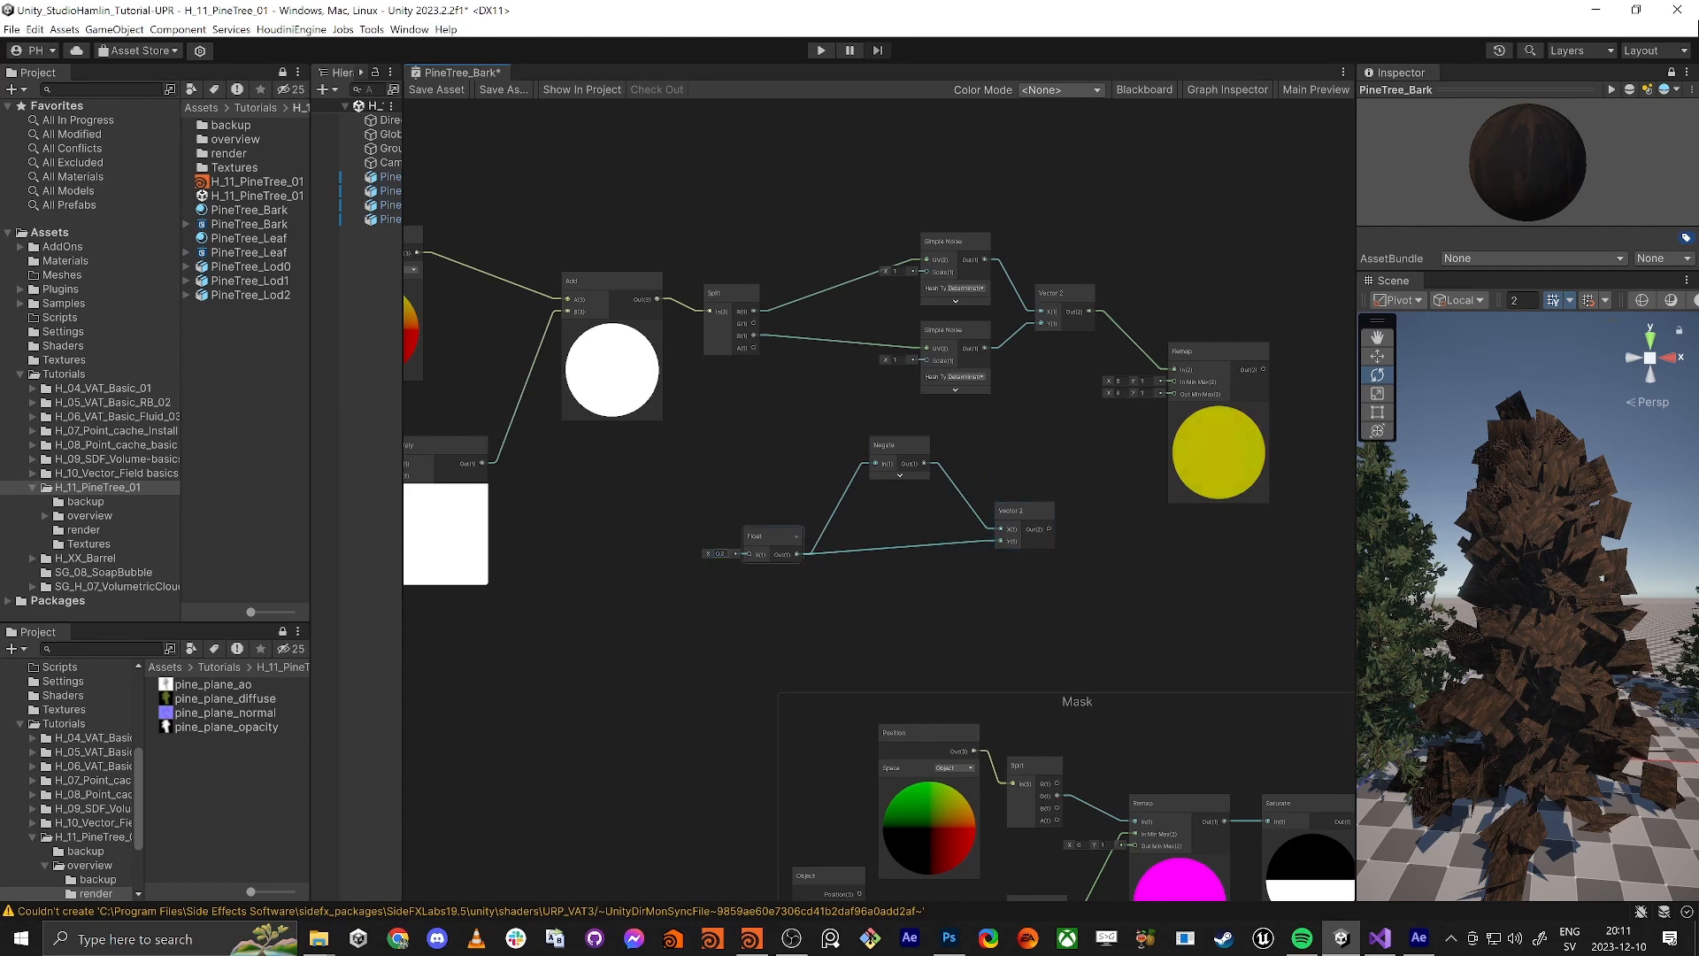
pyautogui.click(1049, 528)
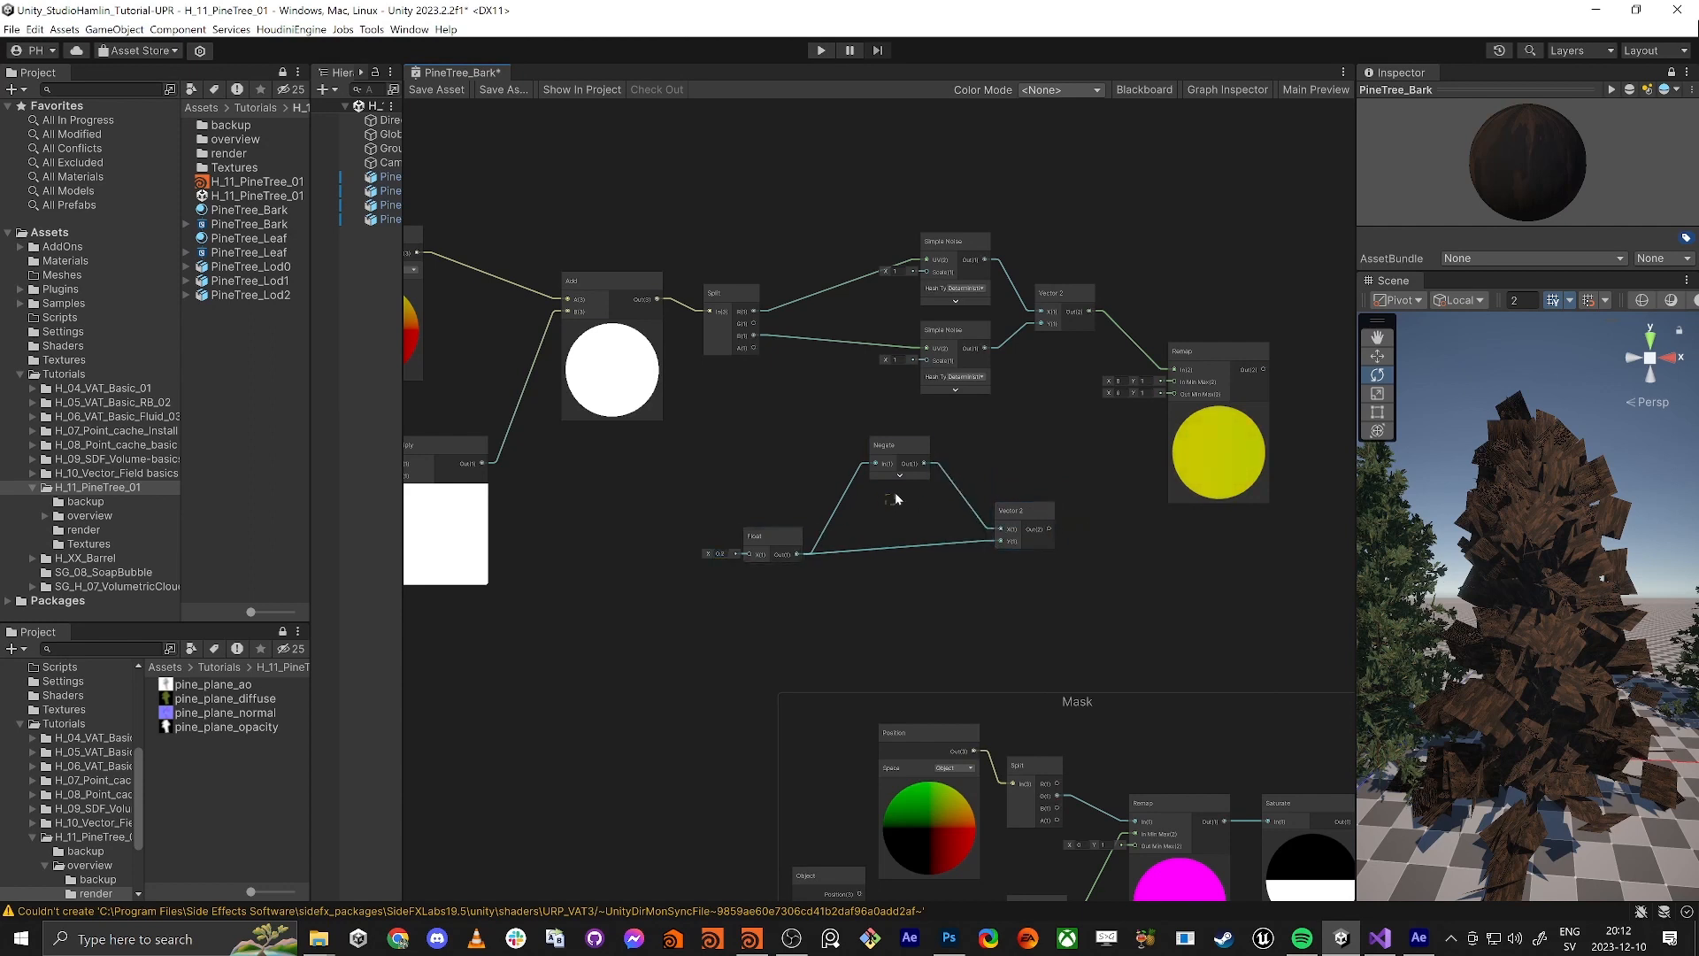
# Connect the output of the Vector 2 node fed by Negate to the Out Min Max input of the noise Remap node
pyautogui.click(924, 444)
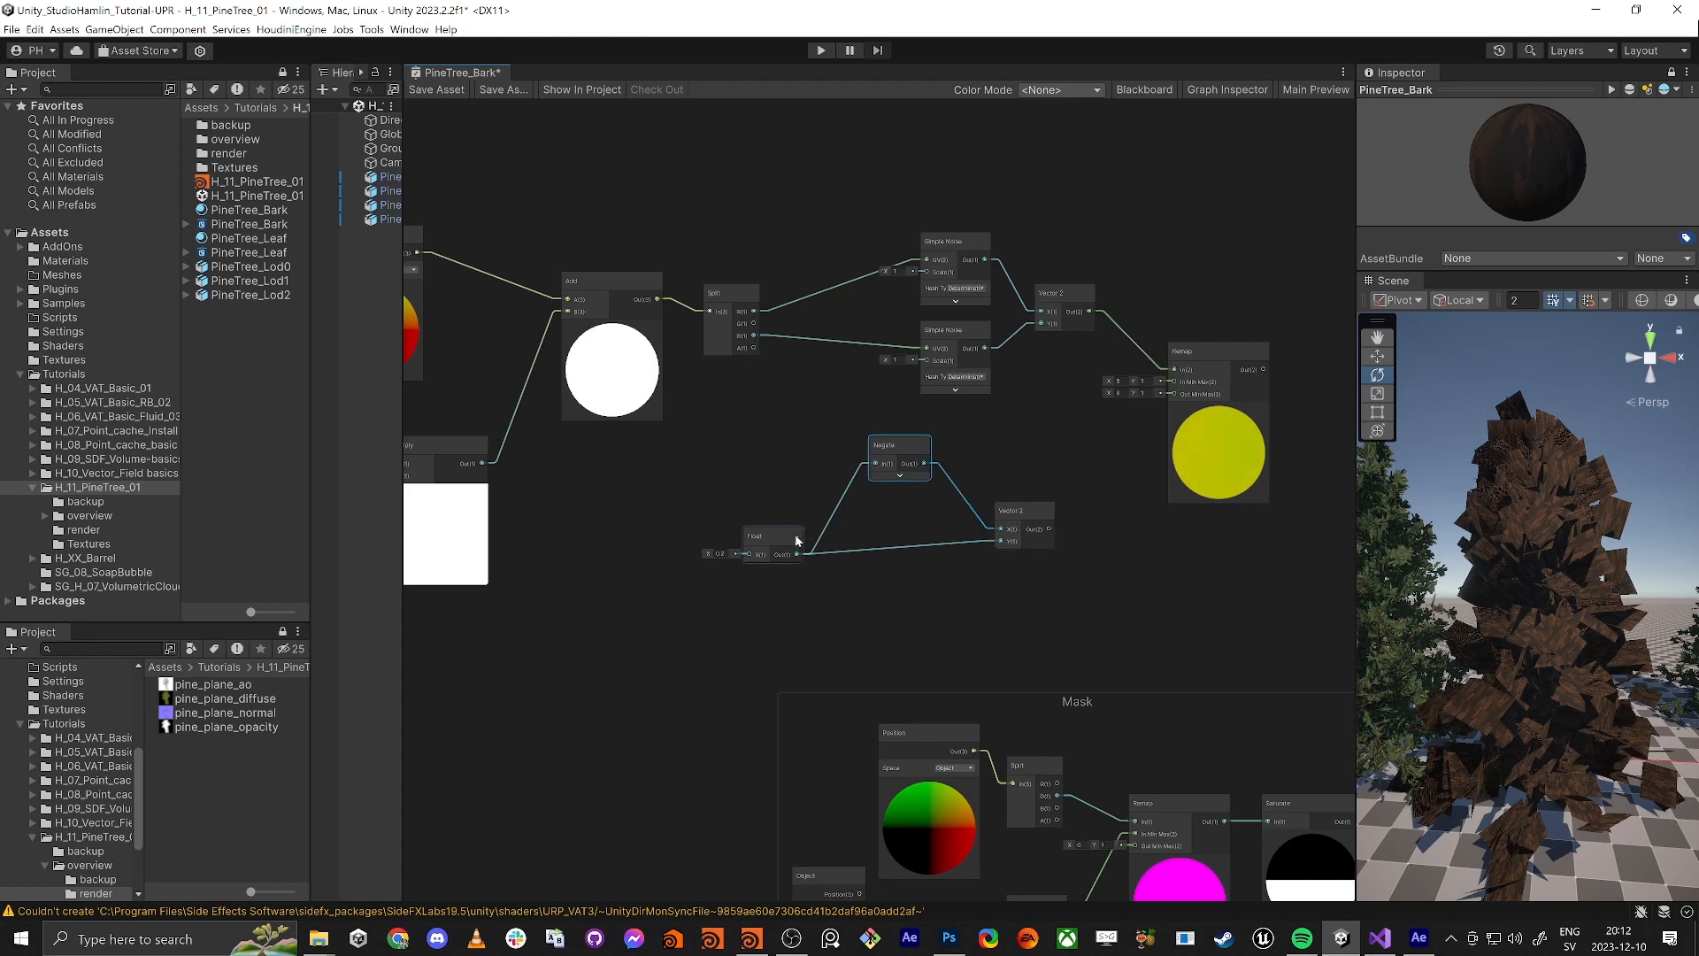
pyautogui.click(1009, 512)
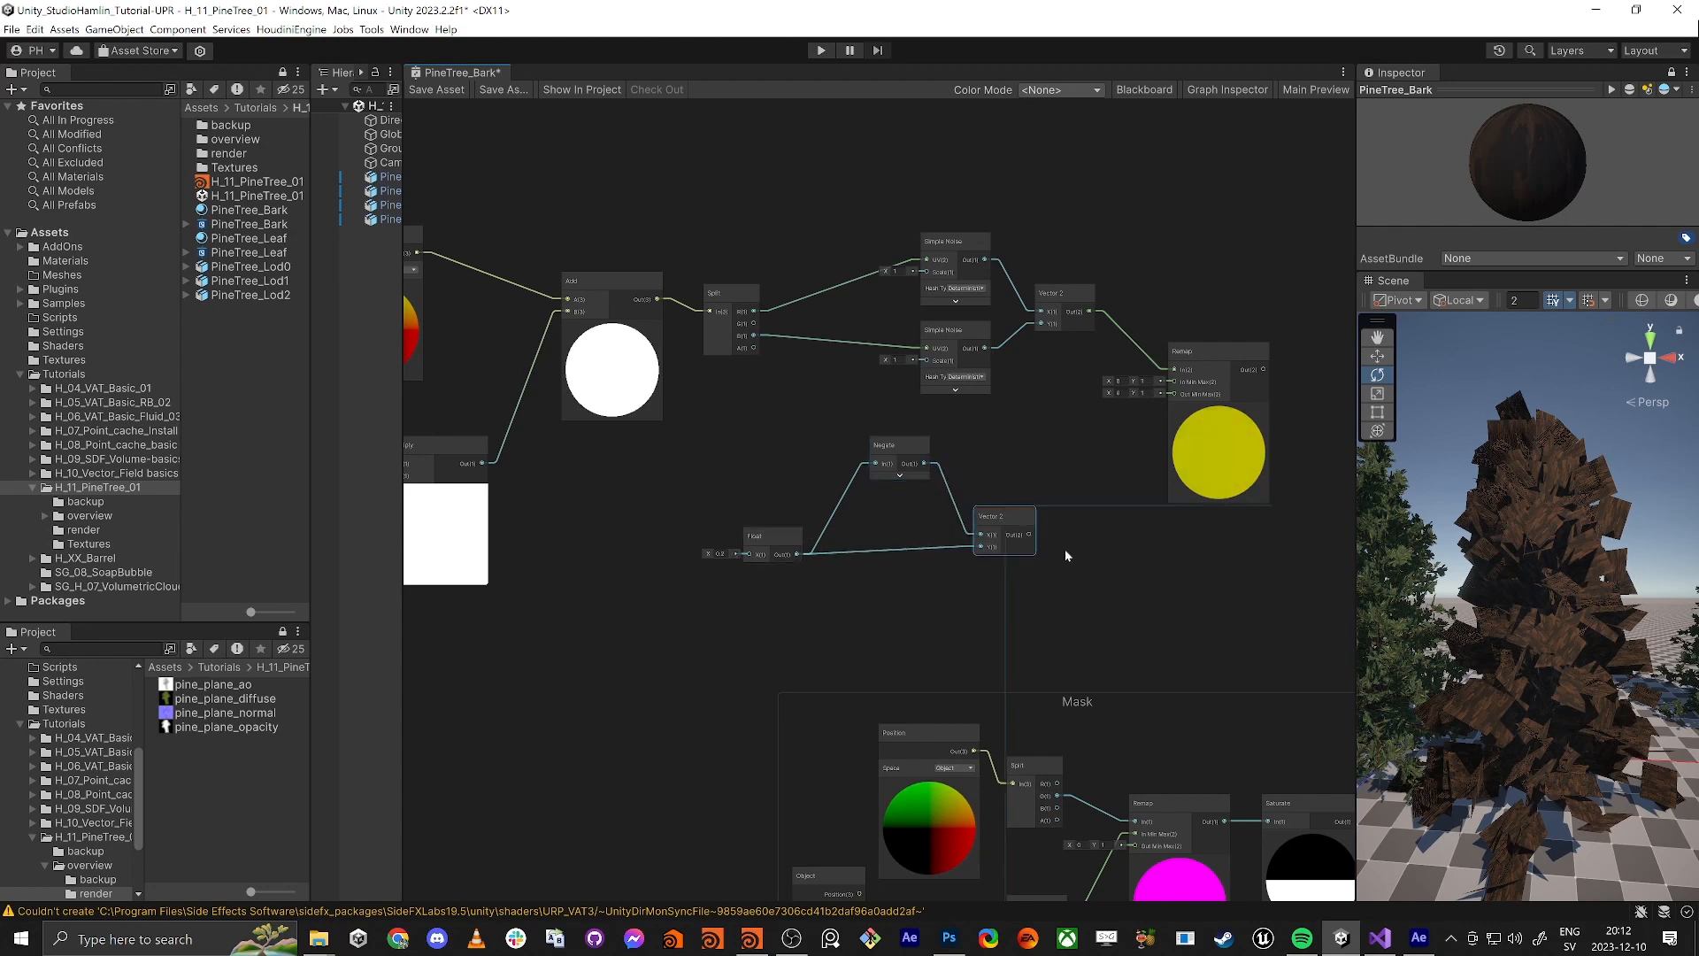
pyautogui.moveTo(1014, 513); pyautogui.dragTo(1174, 394)
pyautogui.scroll(3, 1003, 540)
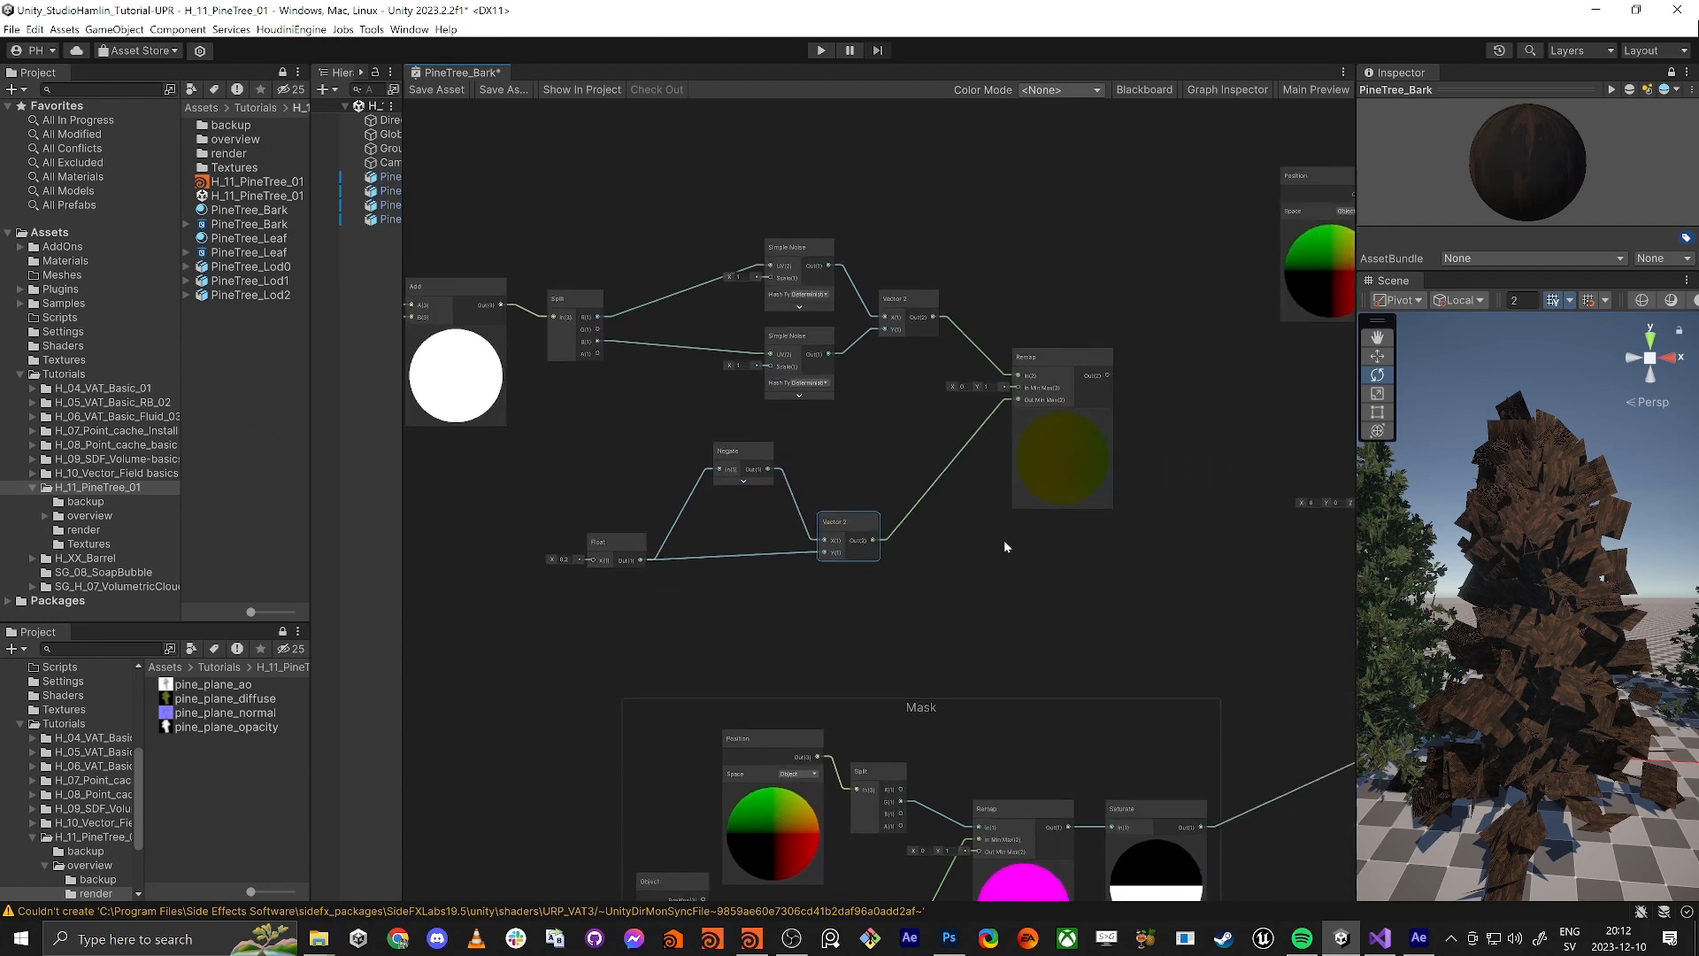
# Arrange the Float, Negate and lower Vector 2 nodes compactly beneath the noise nodes, close to the Remap node
pyautogui.scroll(-4, 977, 431)
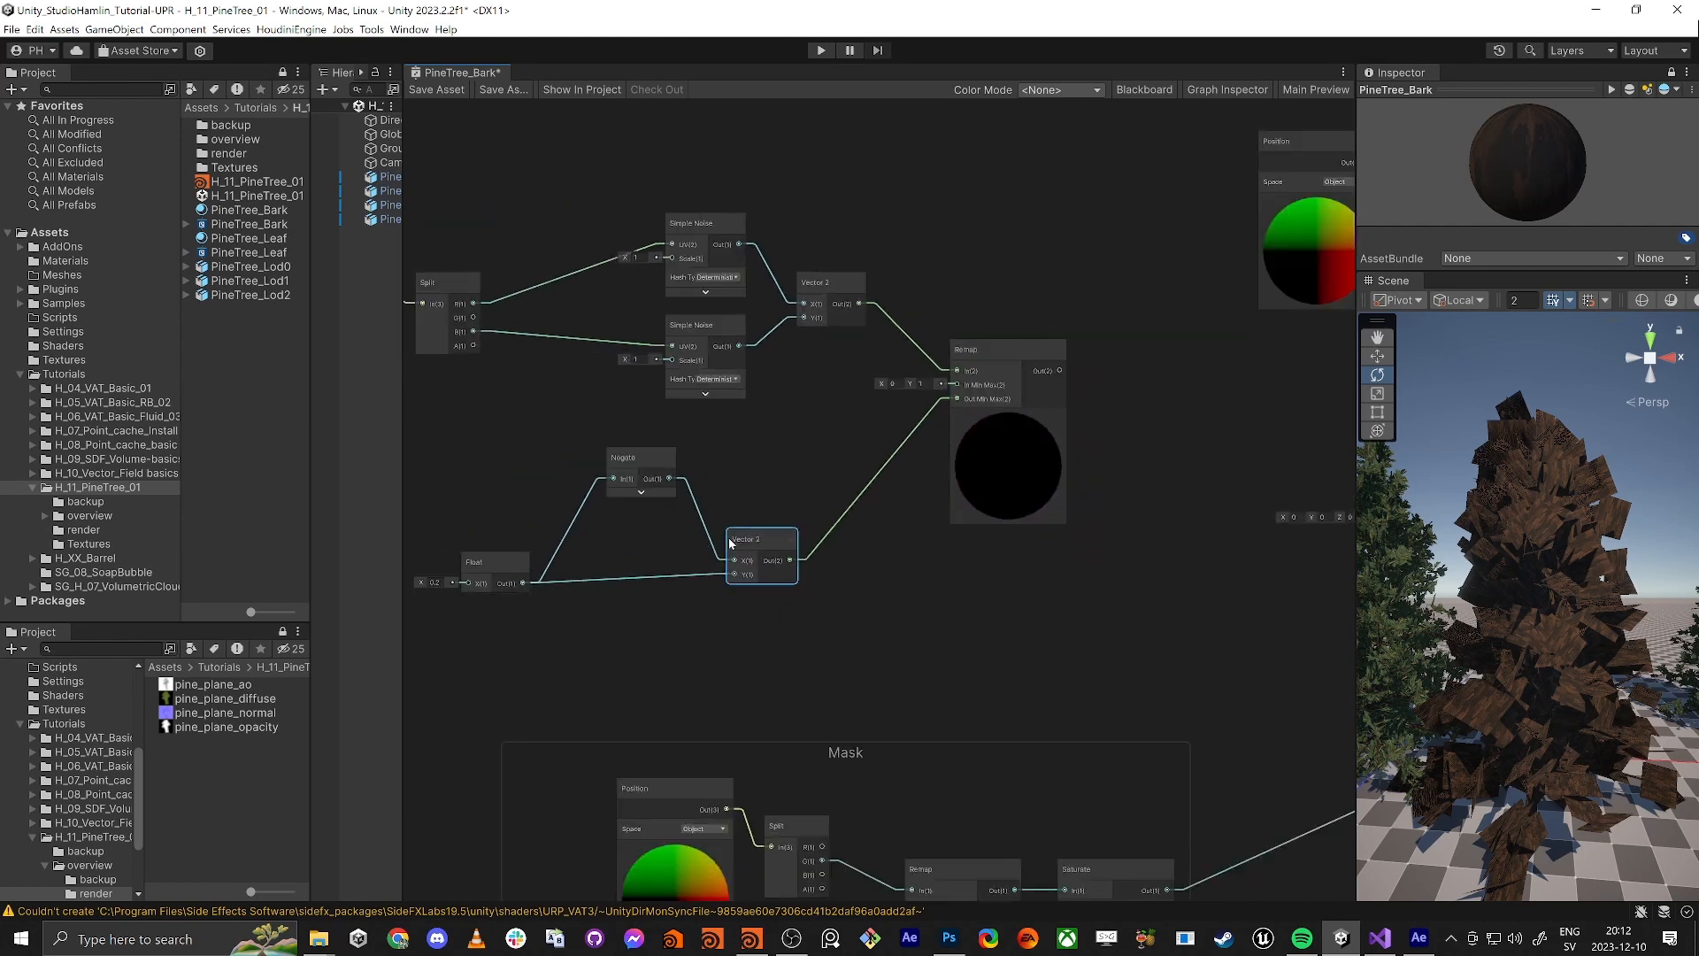
pyautogui.moveTo(748, 541); pyautogui.dragTo(888, 542)
pyautogui.moveTo(638, 460); pyautogui.dragTo(807, 480)
pyautogui.moveTo(503, 561); pyautogui.dragTo(716, 559)
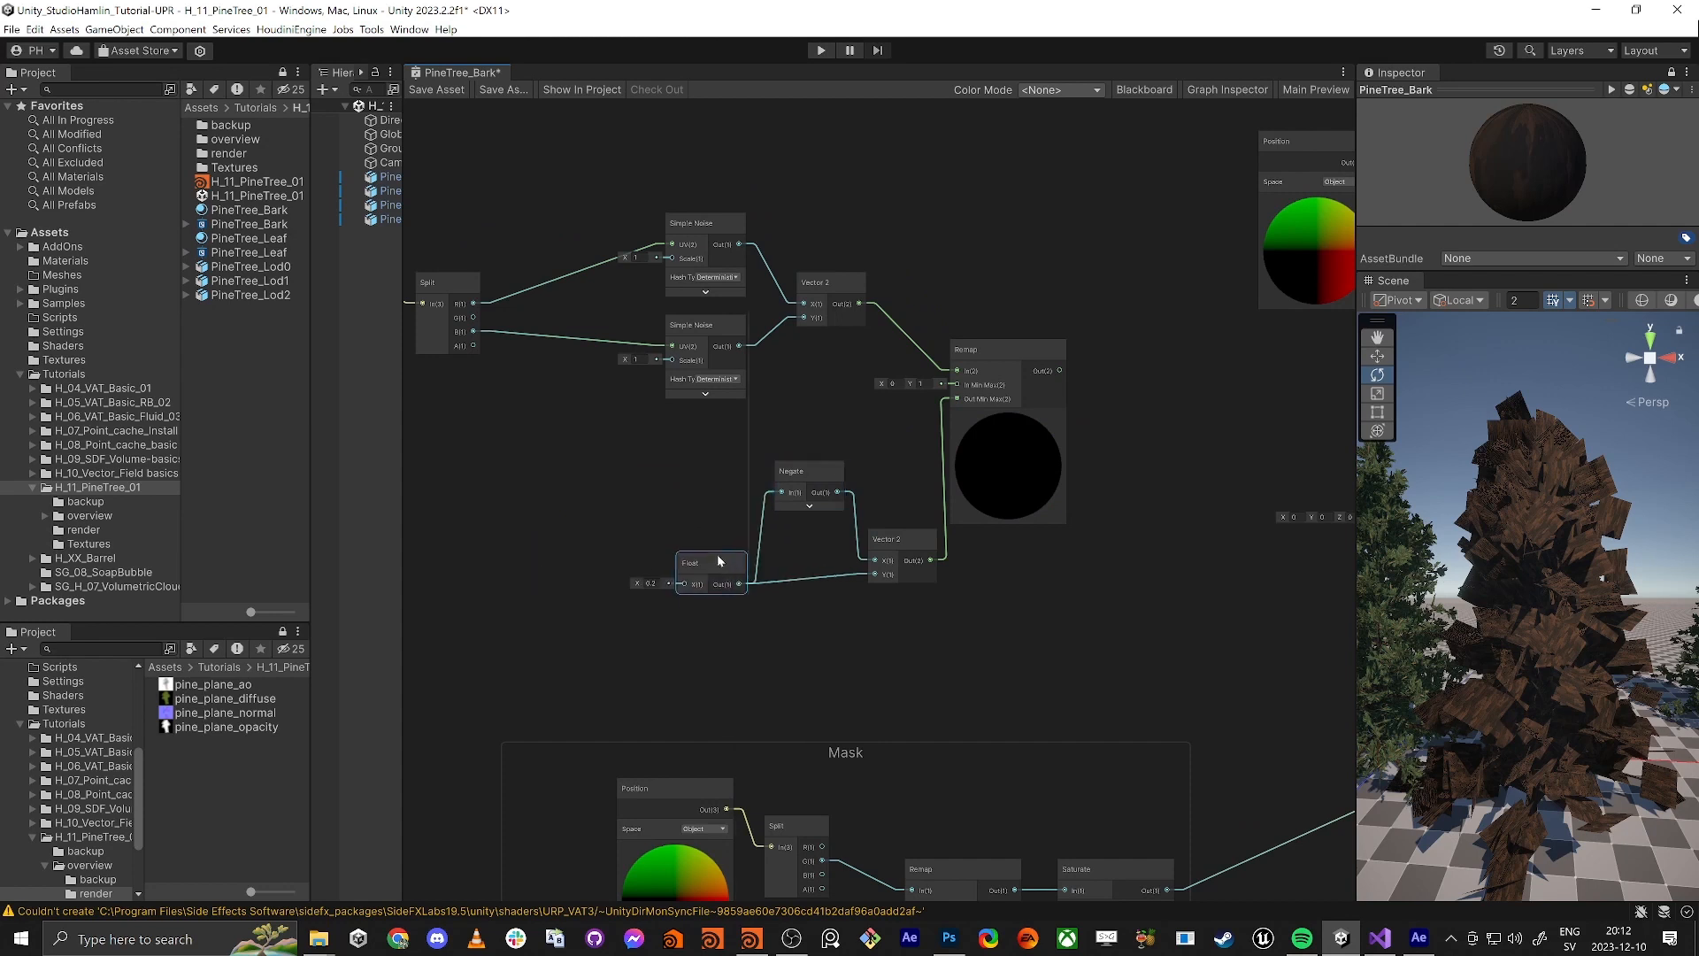
pyautogui.moveTo(893, 549); pyautogui.dragTo(857, 553)
pyautogui.click(689, 560)
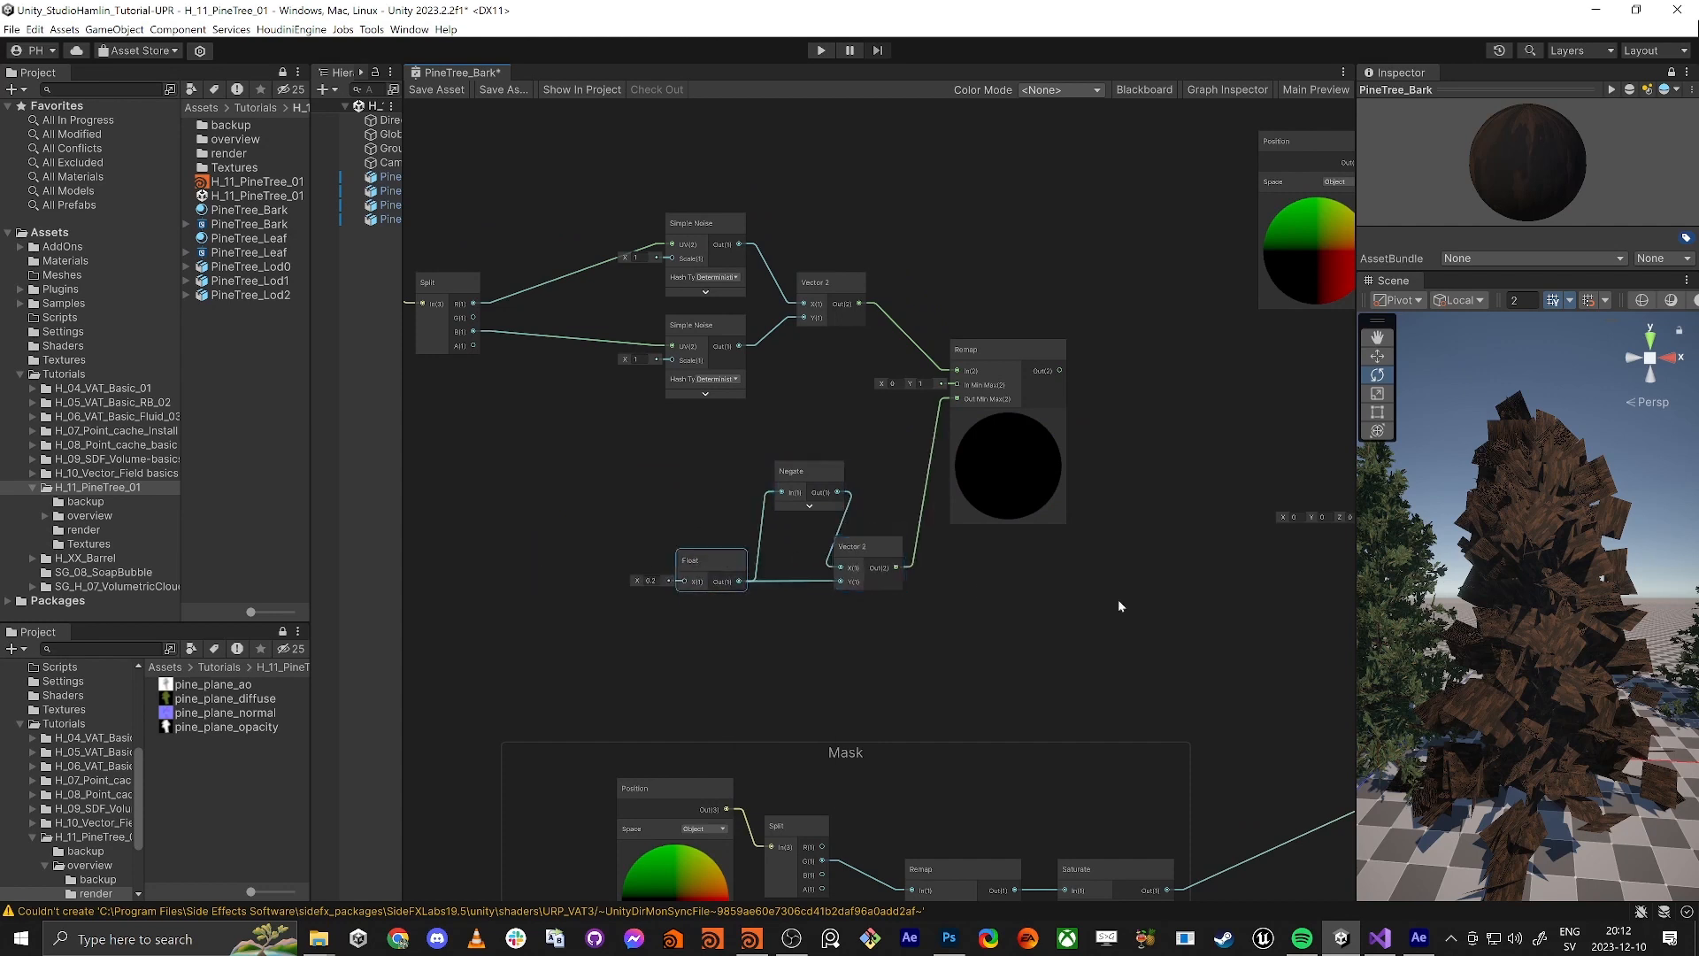
# Connect the Remap output directly to the Add node's B input, save the shader graph and check the trunk in the scene
pyautogui.moveTo(1117, 598); pyautogui.dragTo(916, 619, button='middle')
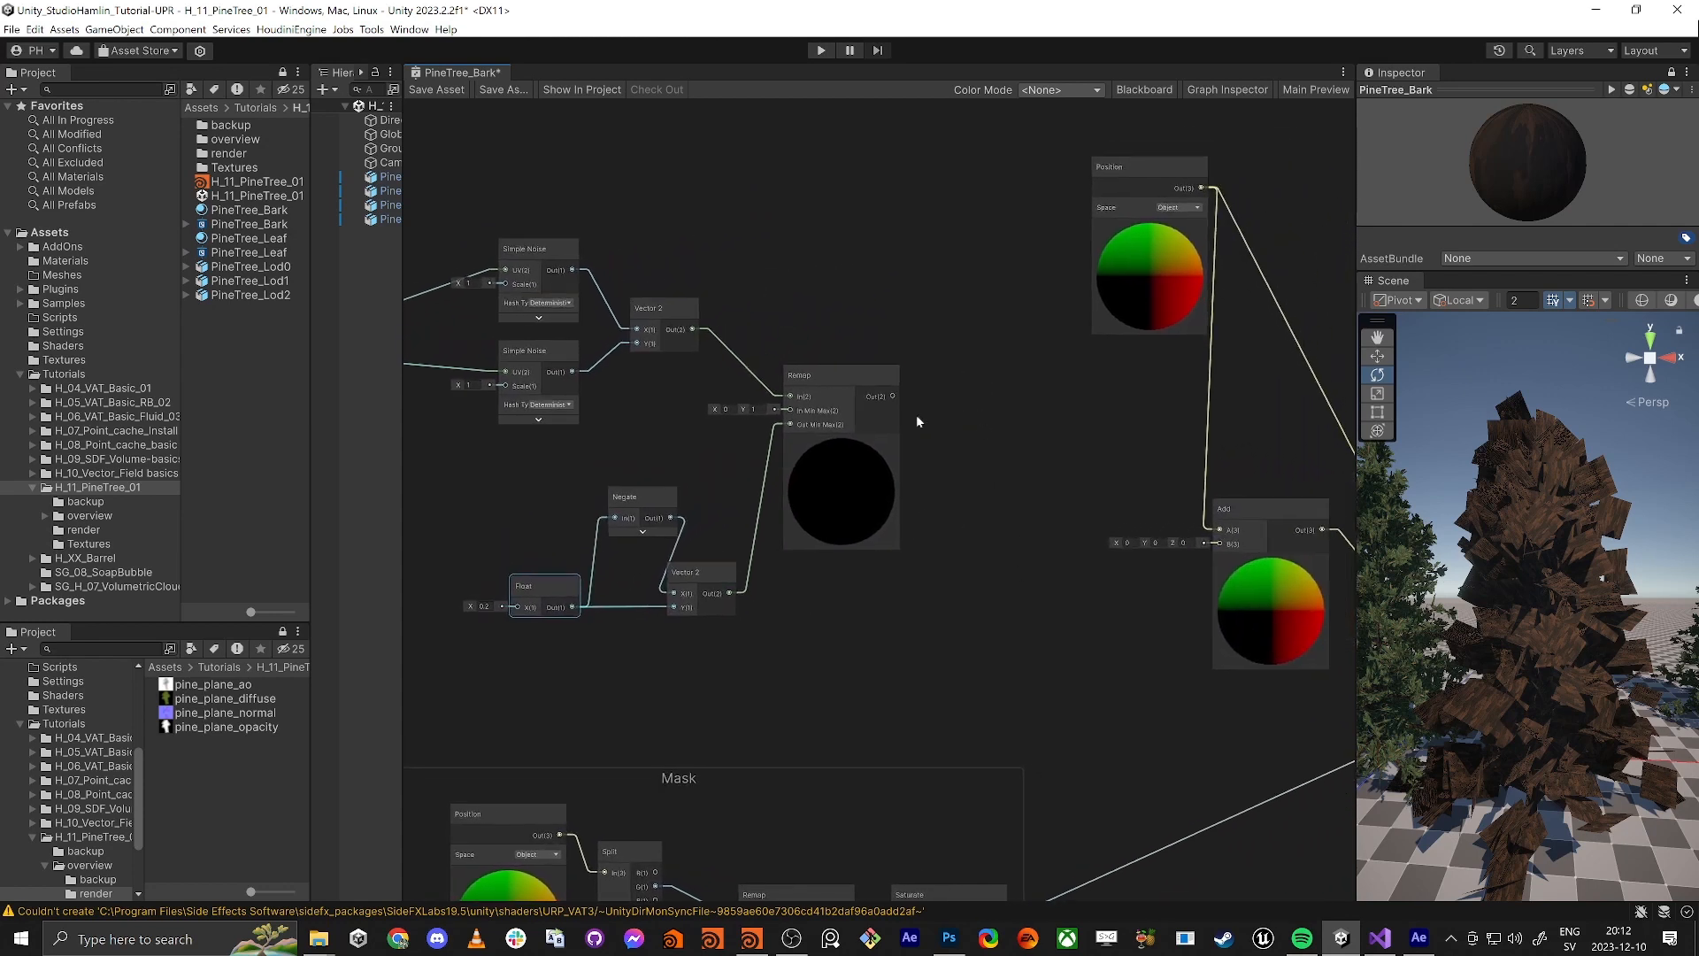
pyautogui.moveTo(894, 397); pyautogui.dragTo(1239, 545)
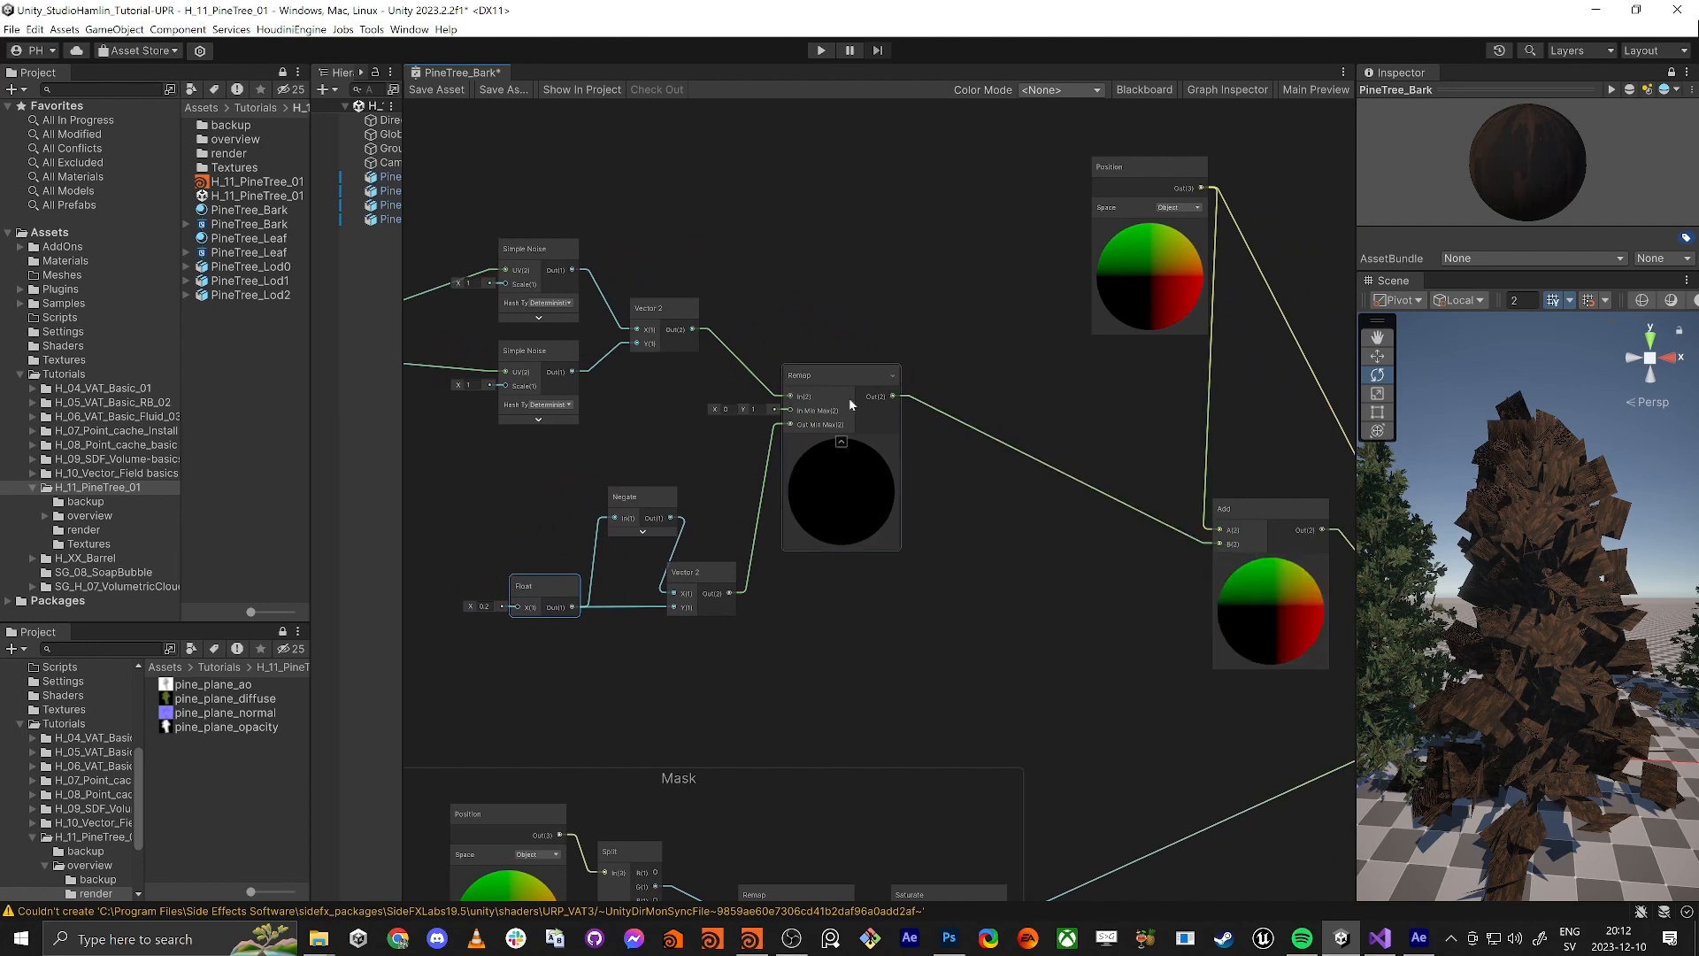
pyautogui.click(436, 89)
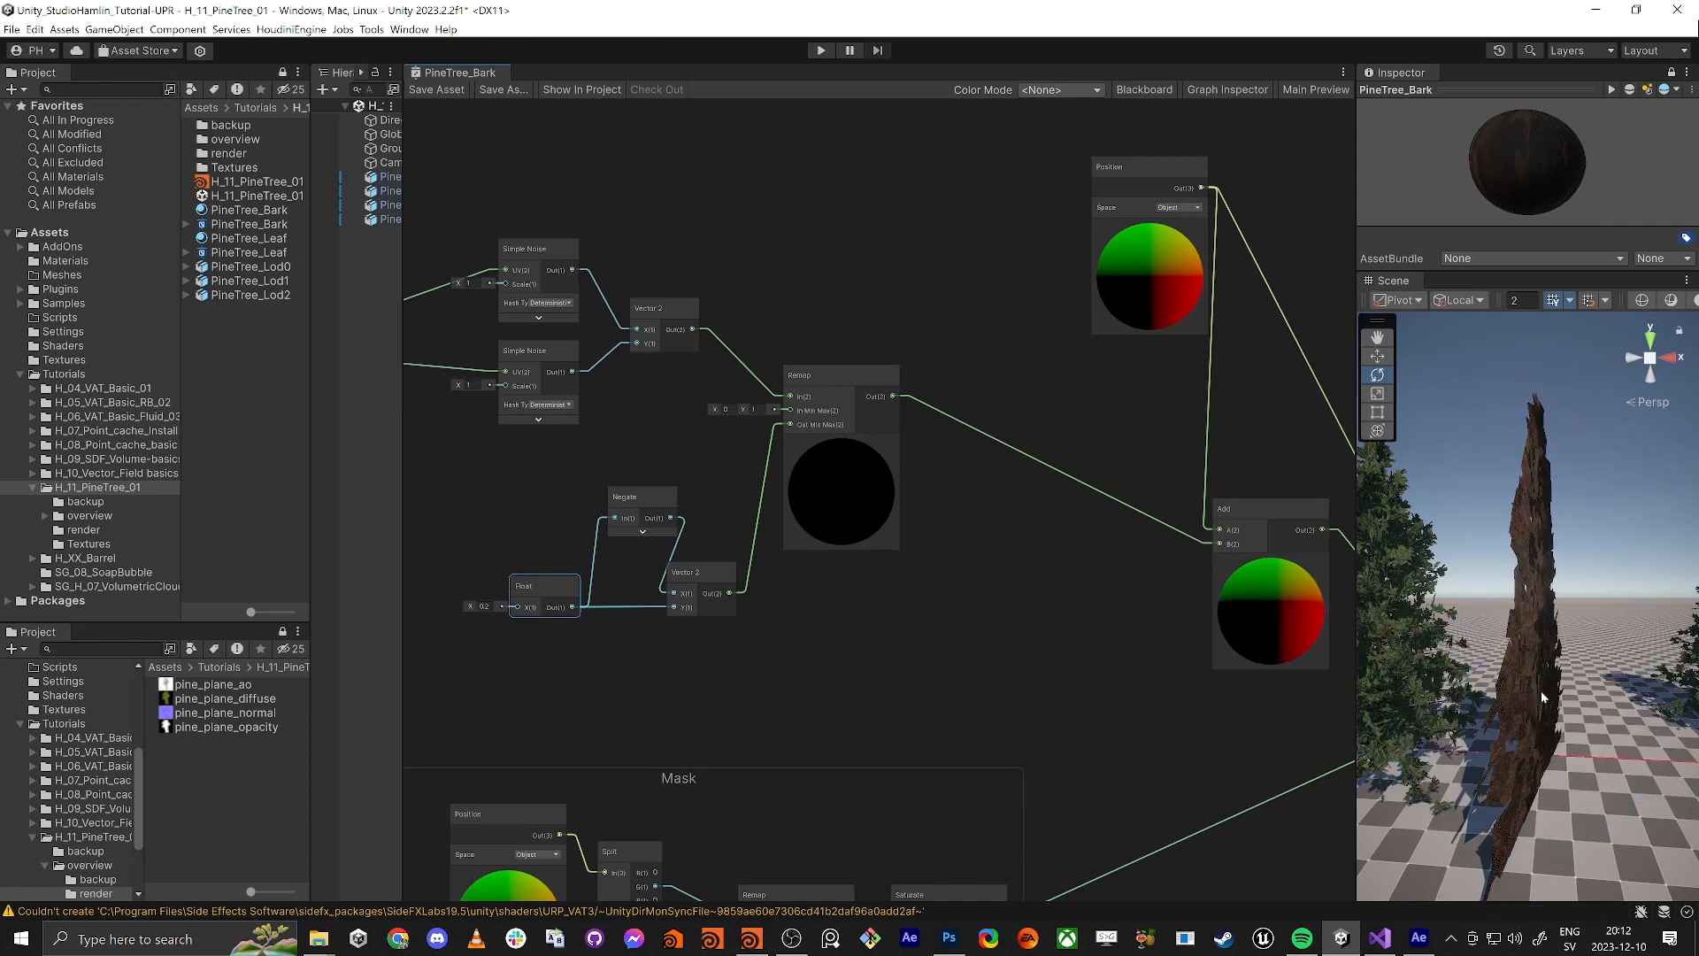
pyautogui.keyDown('alt'); pyautogui.moveTo(1527, 731); pyautogui.dragTo(1434, 727); pyautogui.keyUp('alt')
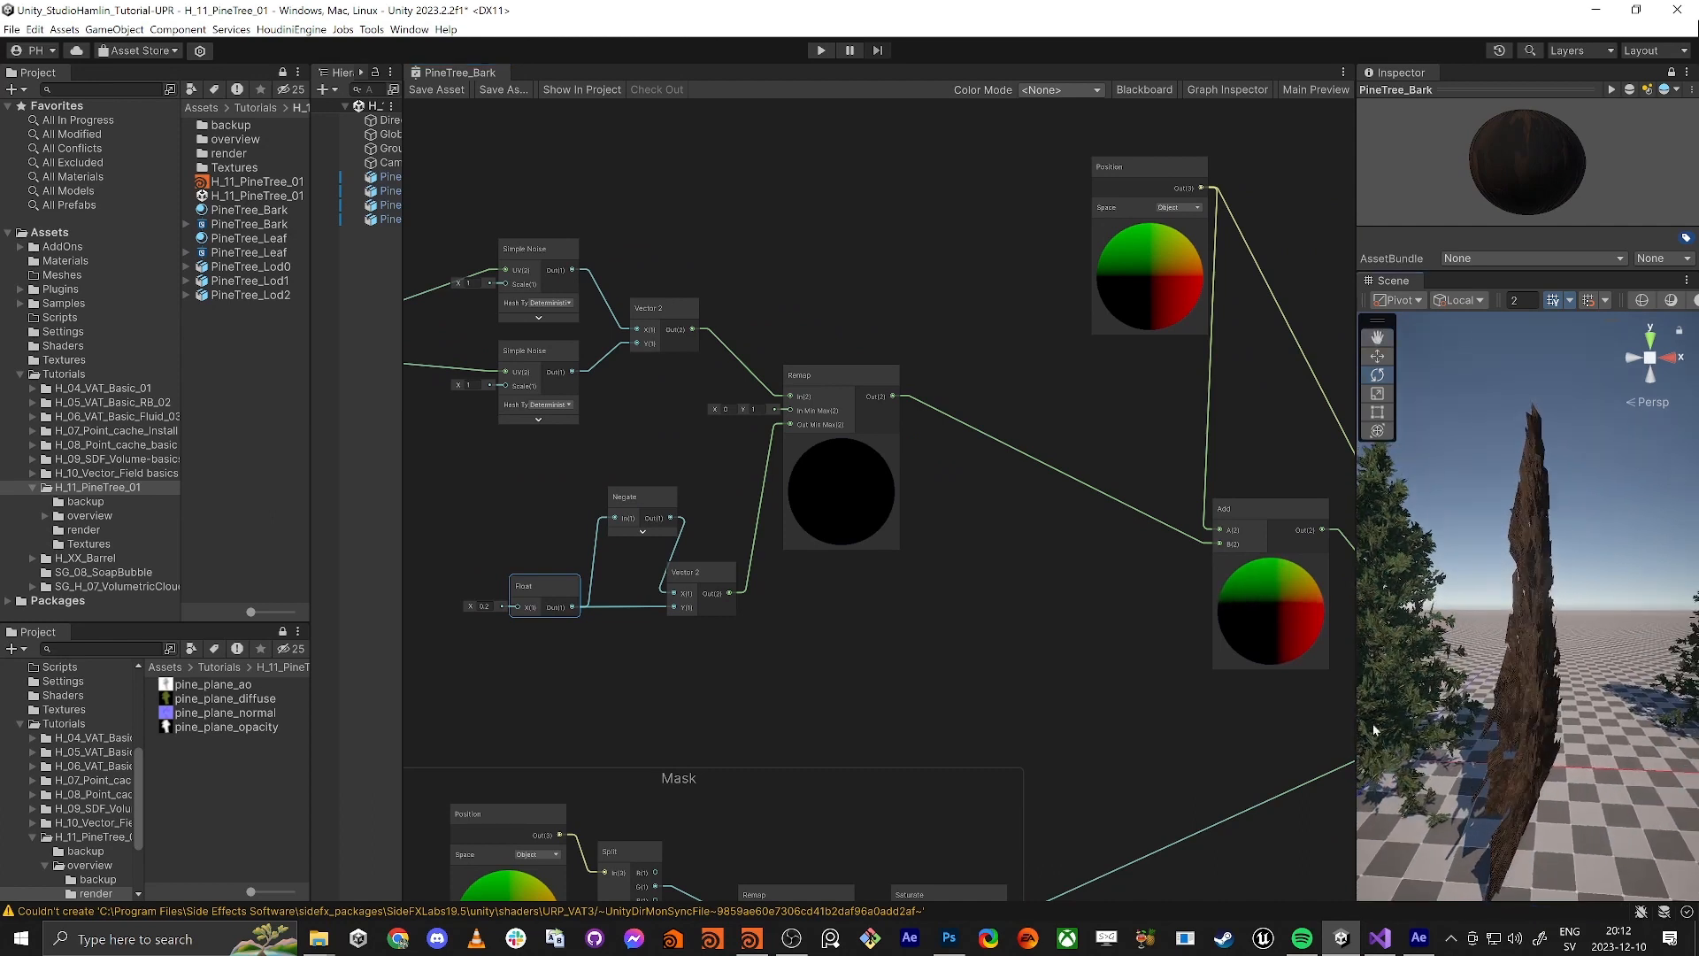
# Move the whole noise and Remap node network away from the object Position and Add nodes to make room between them
pyautogui.moveTo(934, 625); pyautogui.dragTo(961, 619, button='middle')
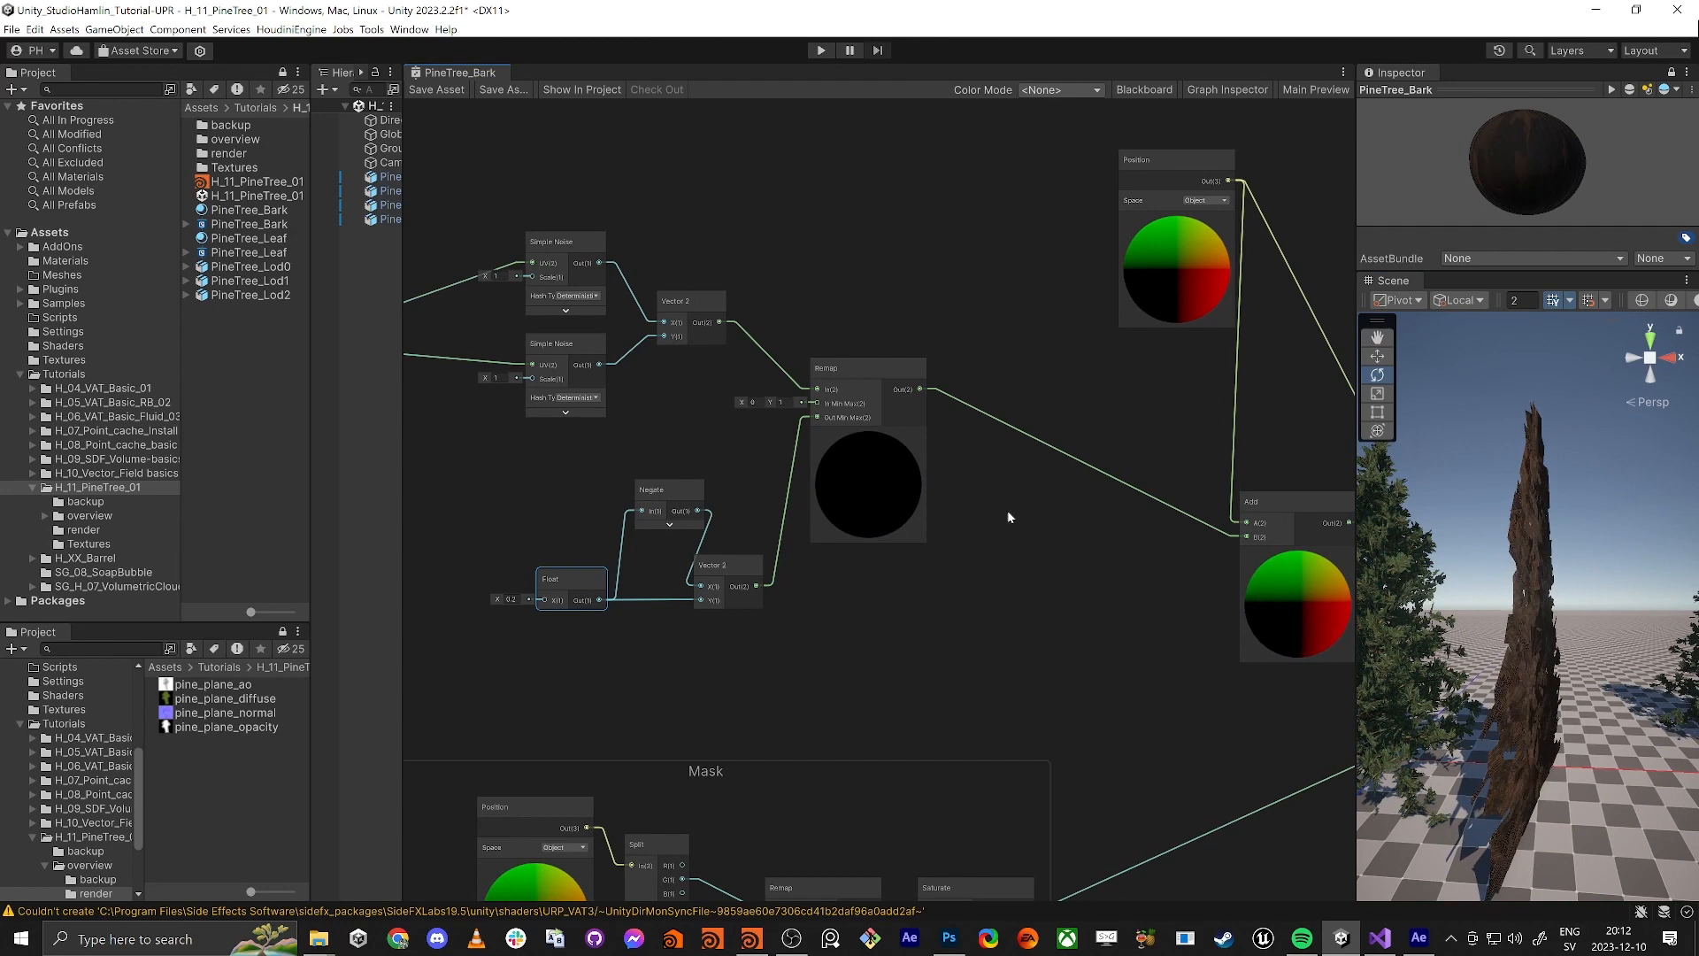
pyautogui.moveTo(884, 266); pyautogui.dragTo(1092, 348, button='middle')
pyautogui.scroll(-2, 1018, 240)
pyautogui.scroll(-1, 1092, 348)
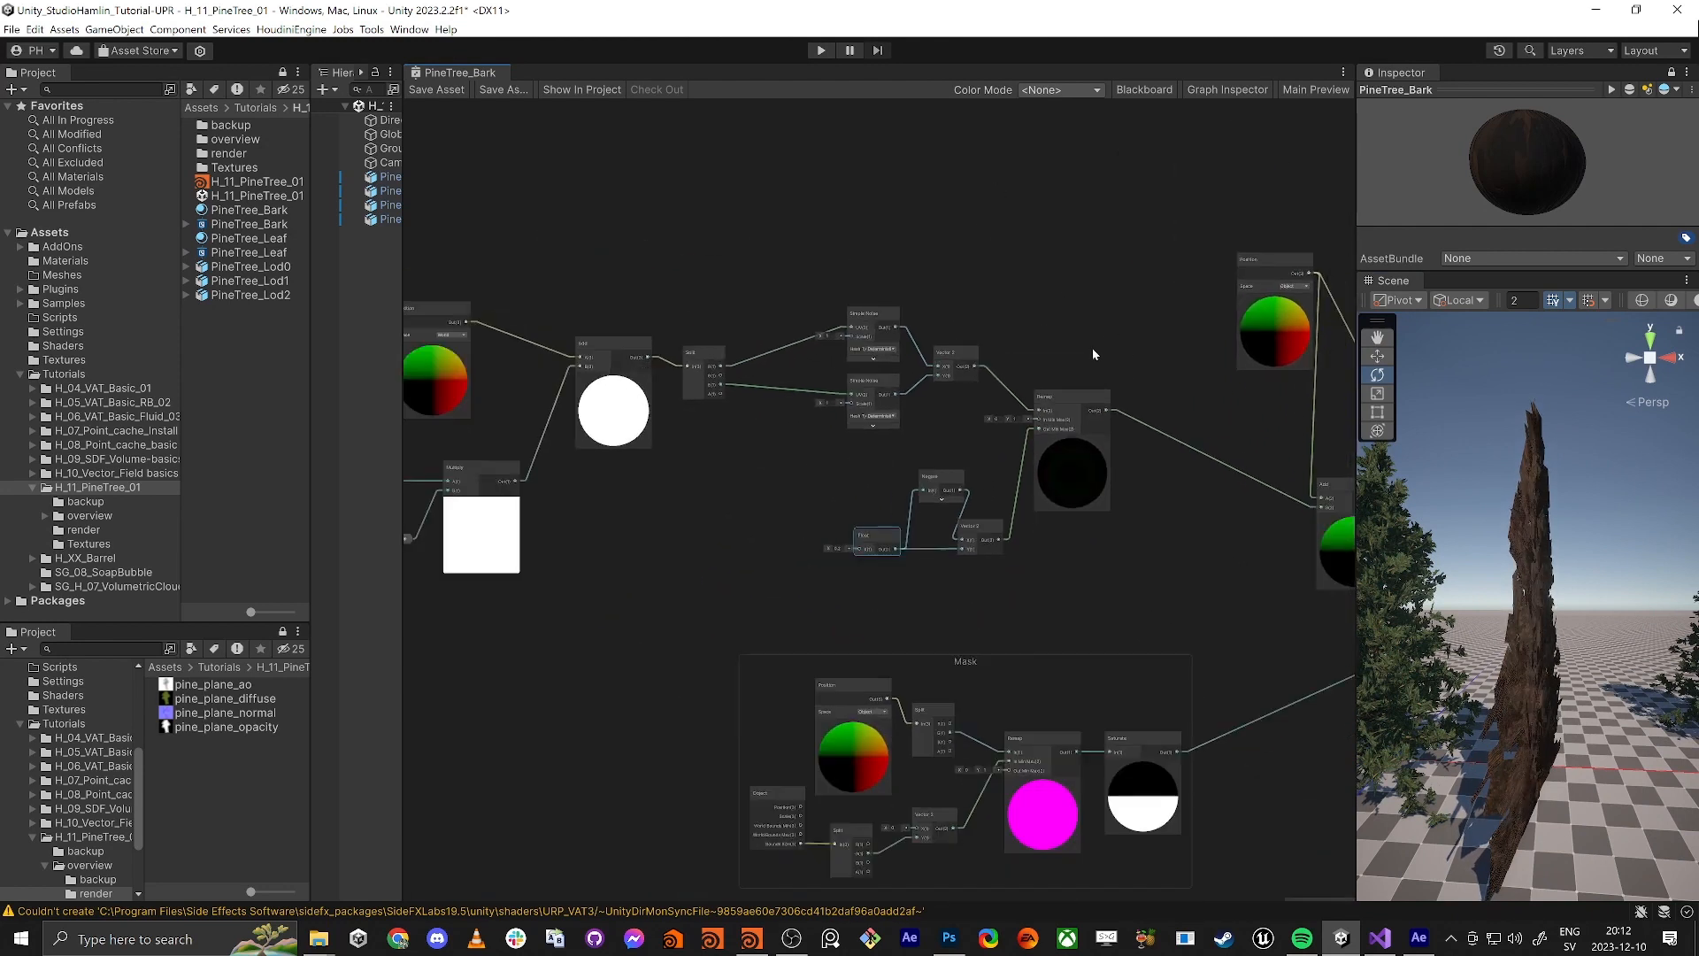
pyautogui.scroll(-3, 1111, 248)
pyautogui.moveTo(1117, 242); pyautogui.dragTo(575, 486)
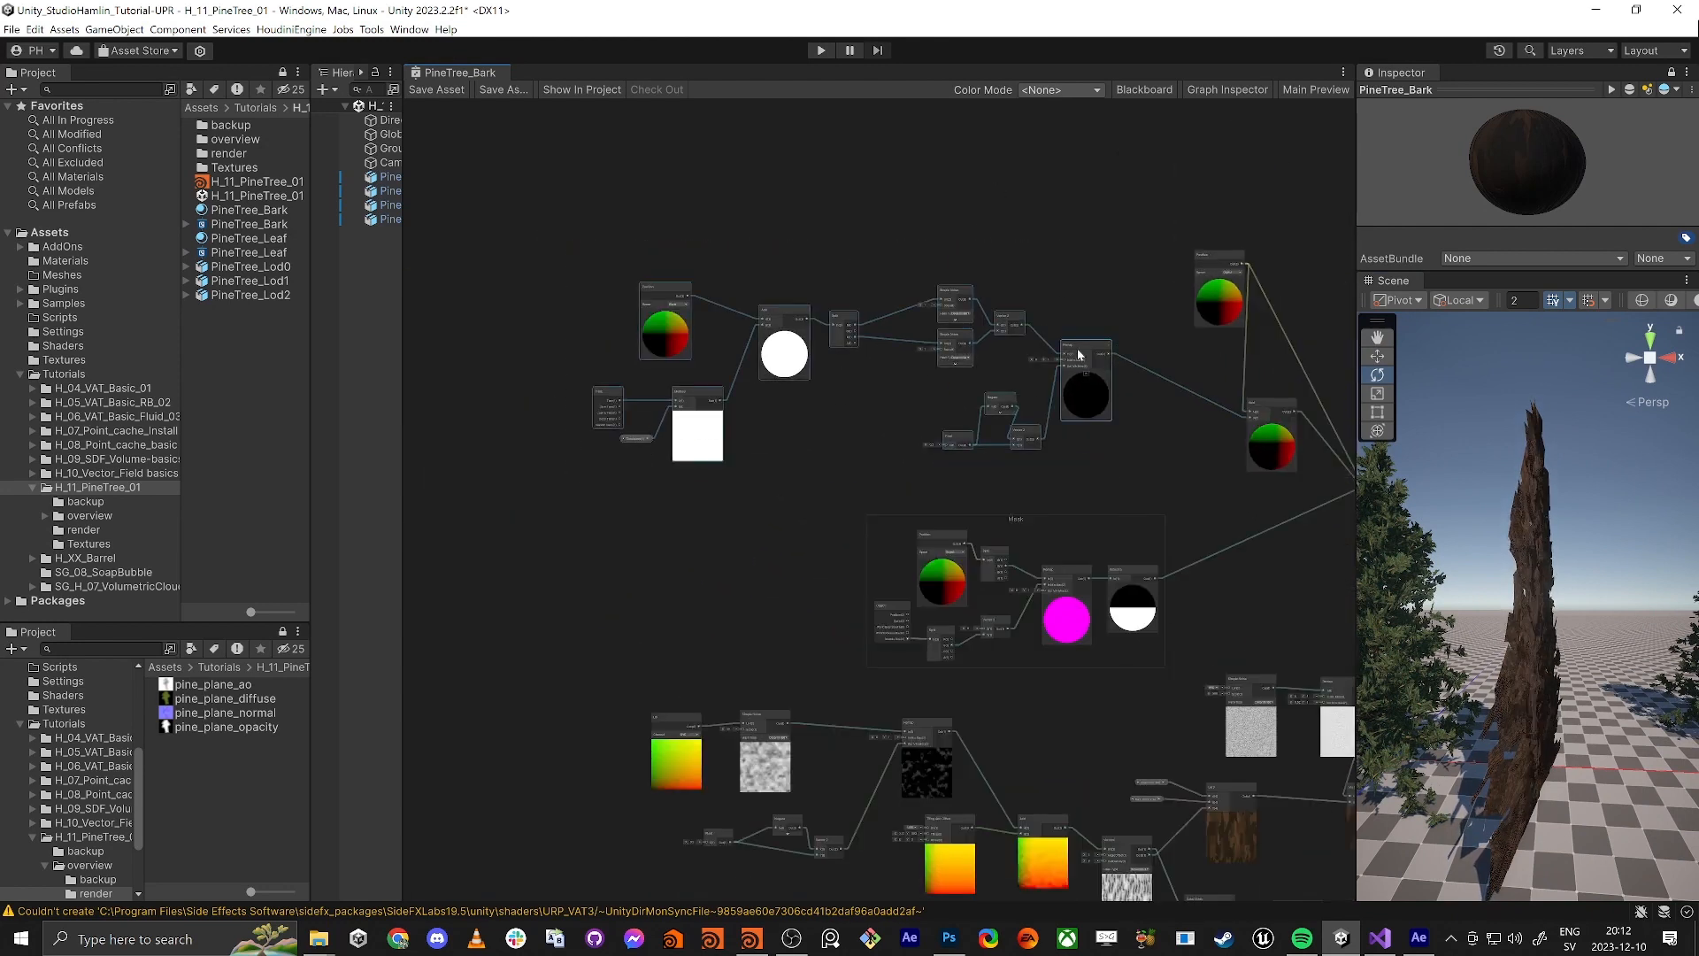
pyautogui.moveTo(1078, 351); pyautogui.dragTo(983, 362)
pyautogui.scroll(6, 985, 455)
pyautogui.moveTo(1127, 424); pyautogui.dragTo(847, 468, button='middle')
pyautogui.click(998, 456)
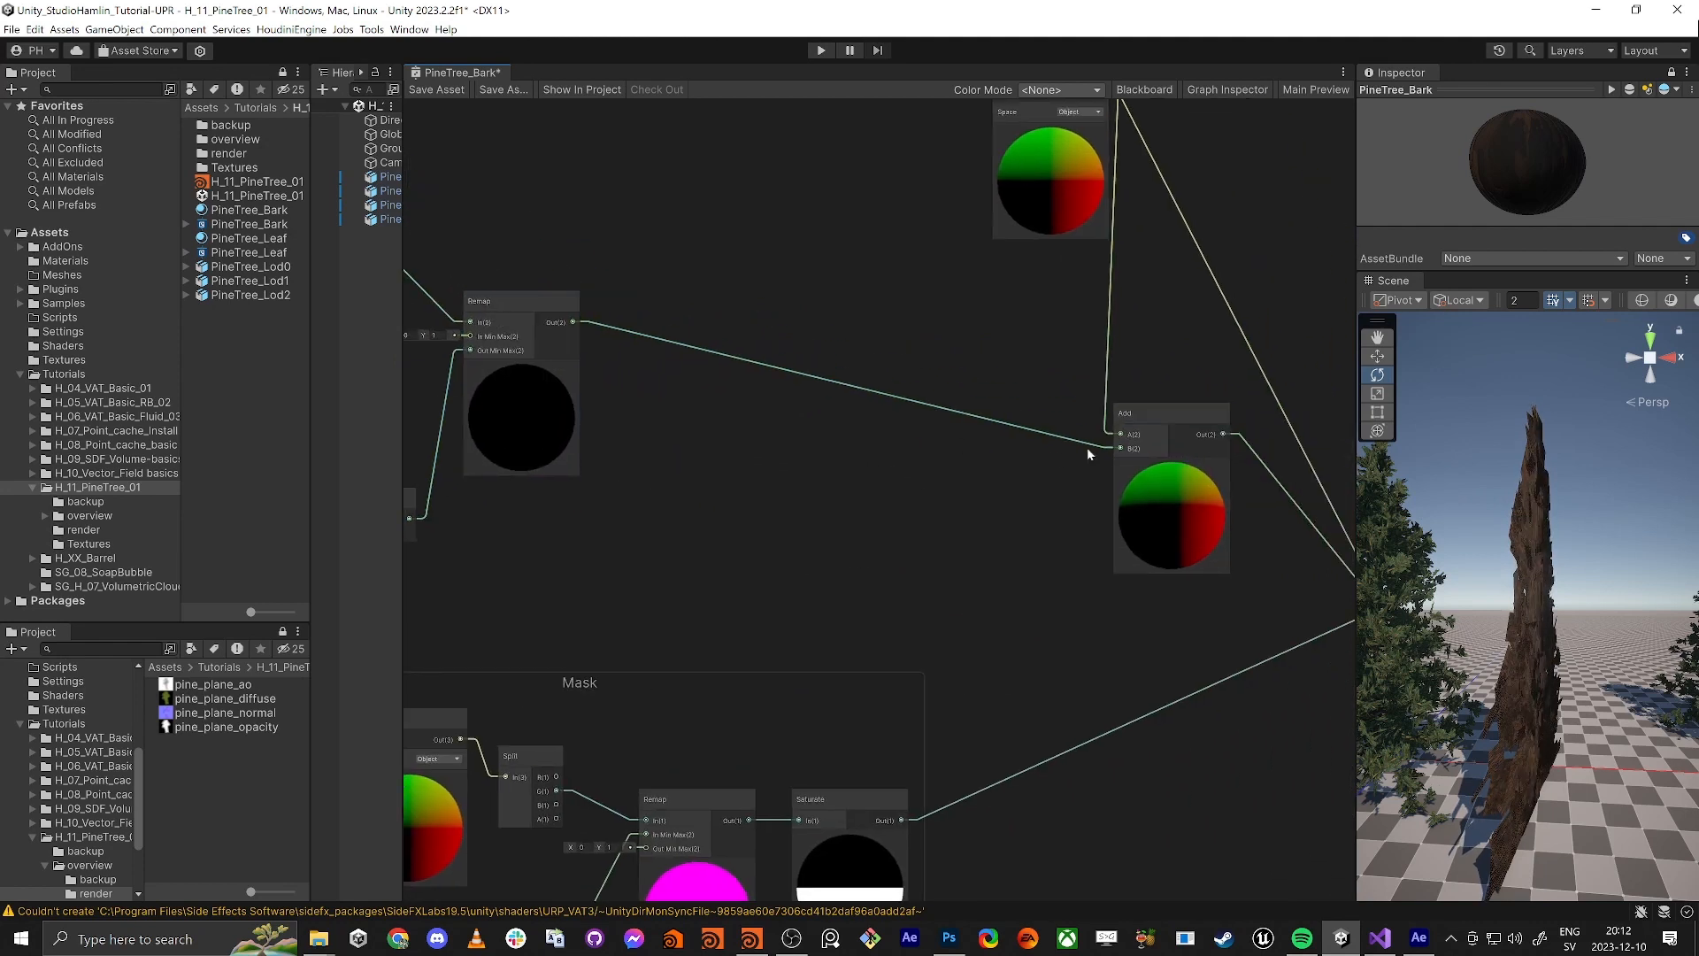
pyautogui.moveTo(1033, 455); pyautogui.dragTo(1097, 483, button='middle')
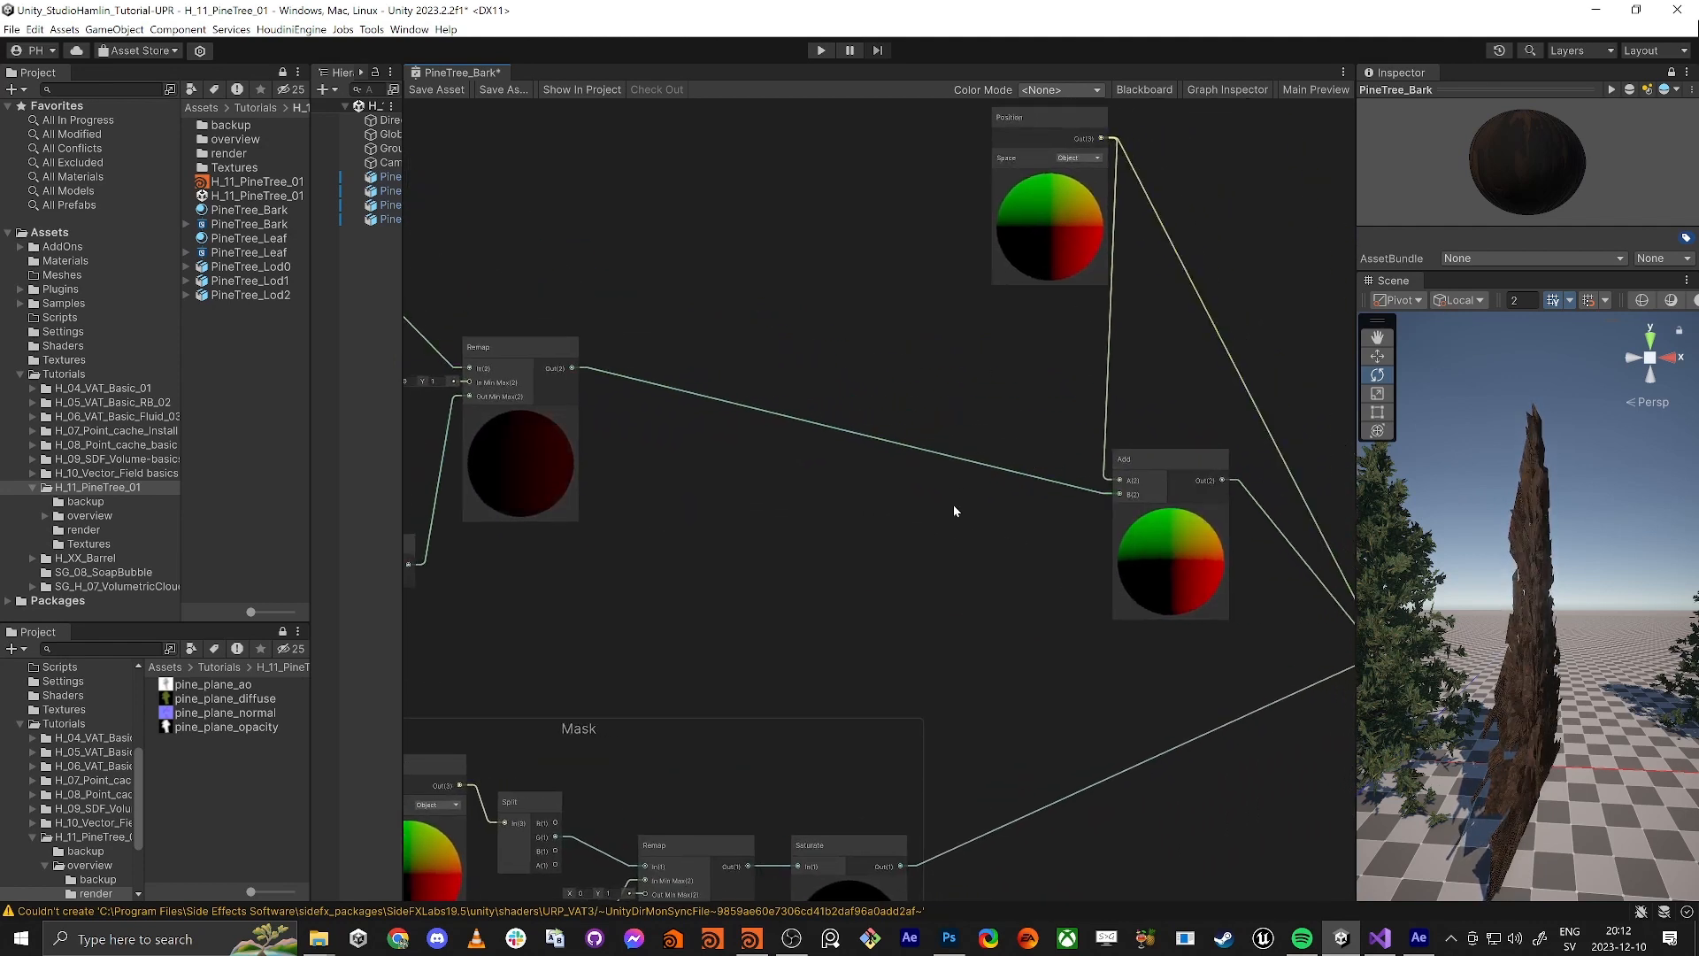
# Delete the connection between the Remap and Add nodes and create a Split node beside the Remap
pyautogui.click(980, 446)
pyautogui.press('Delete')
pyautogui.press('space')
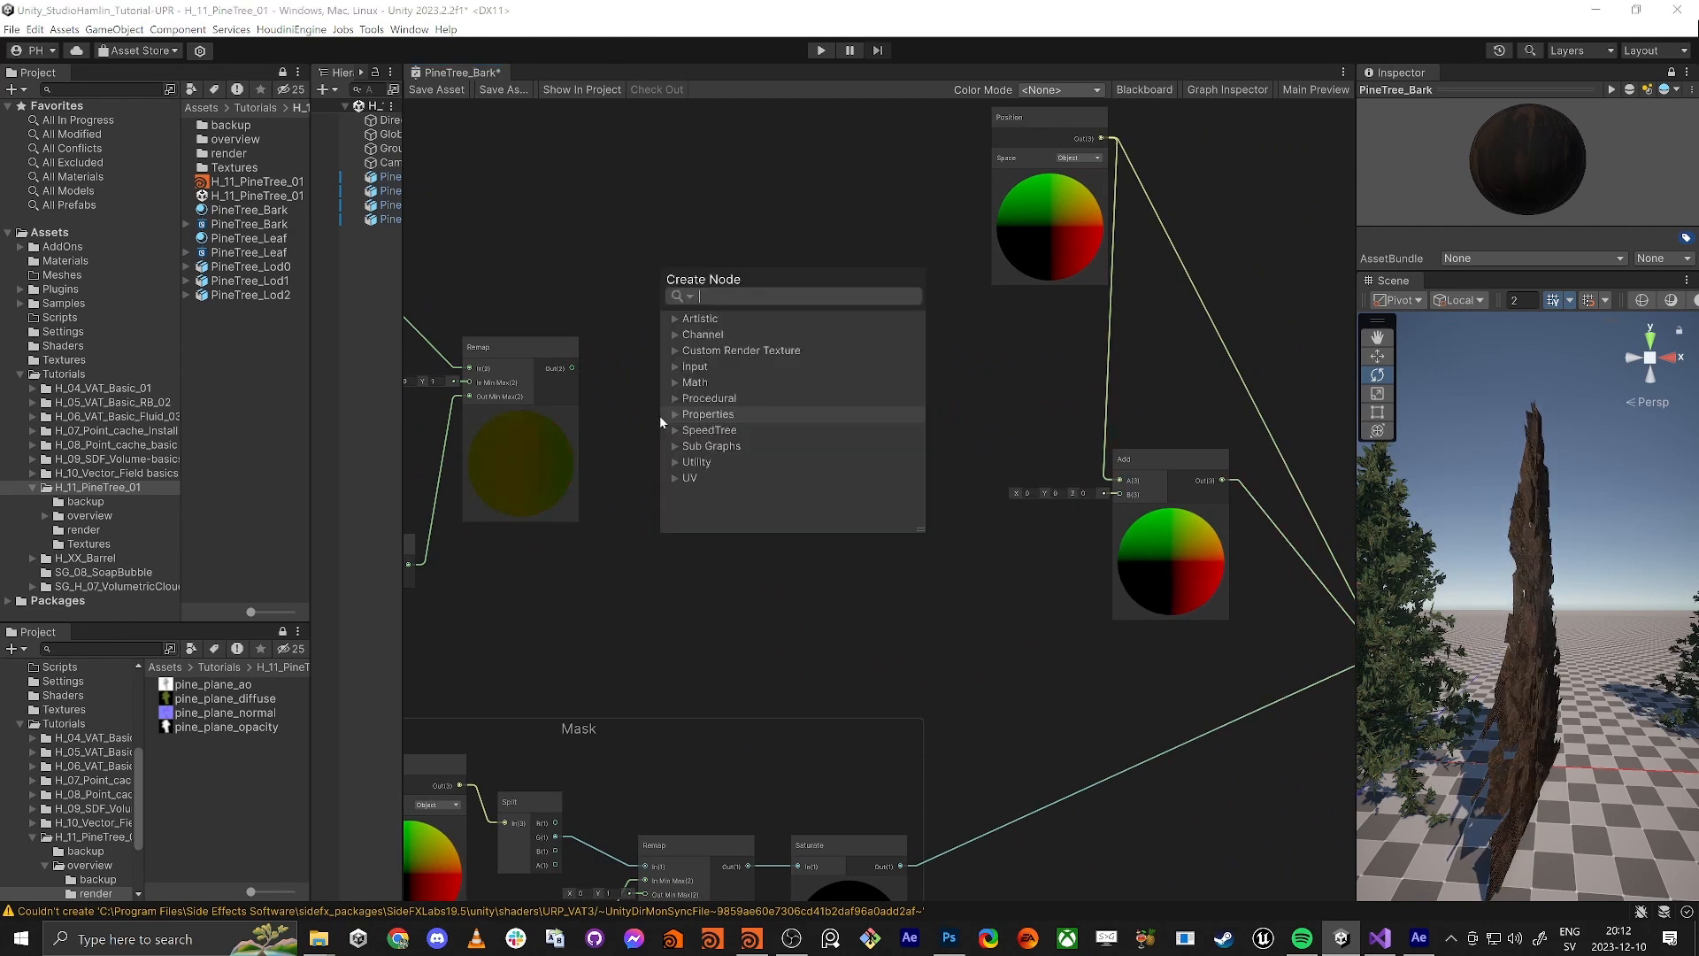
pyautogui.write('split')
pyautogui.press('Return')
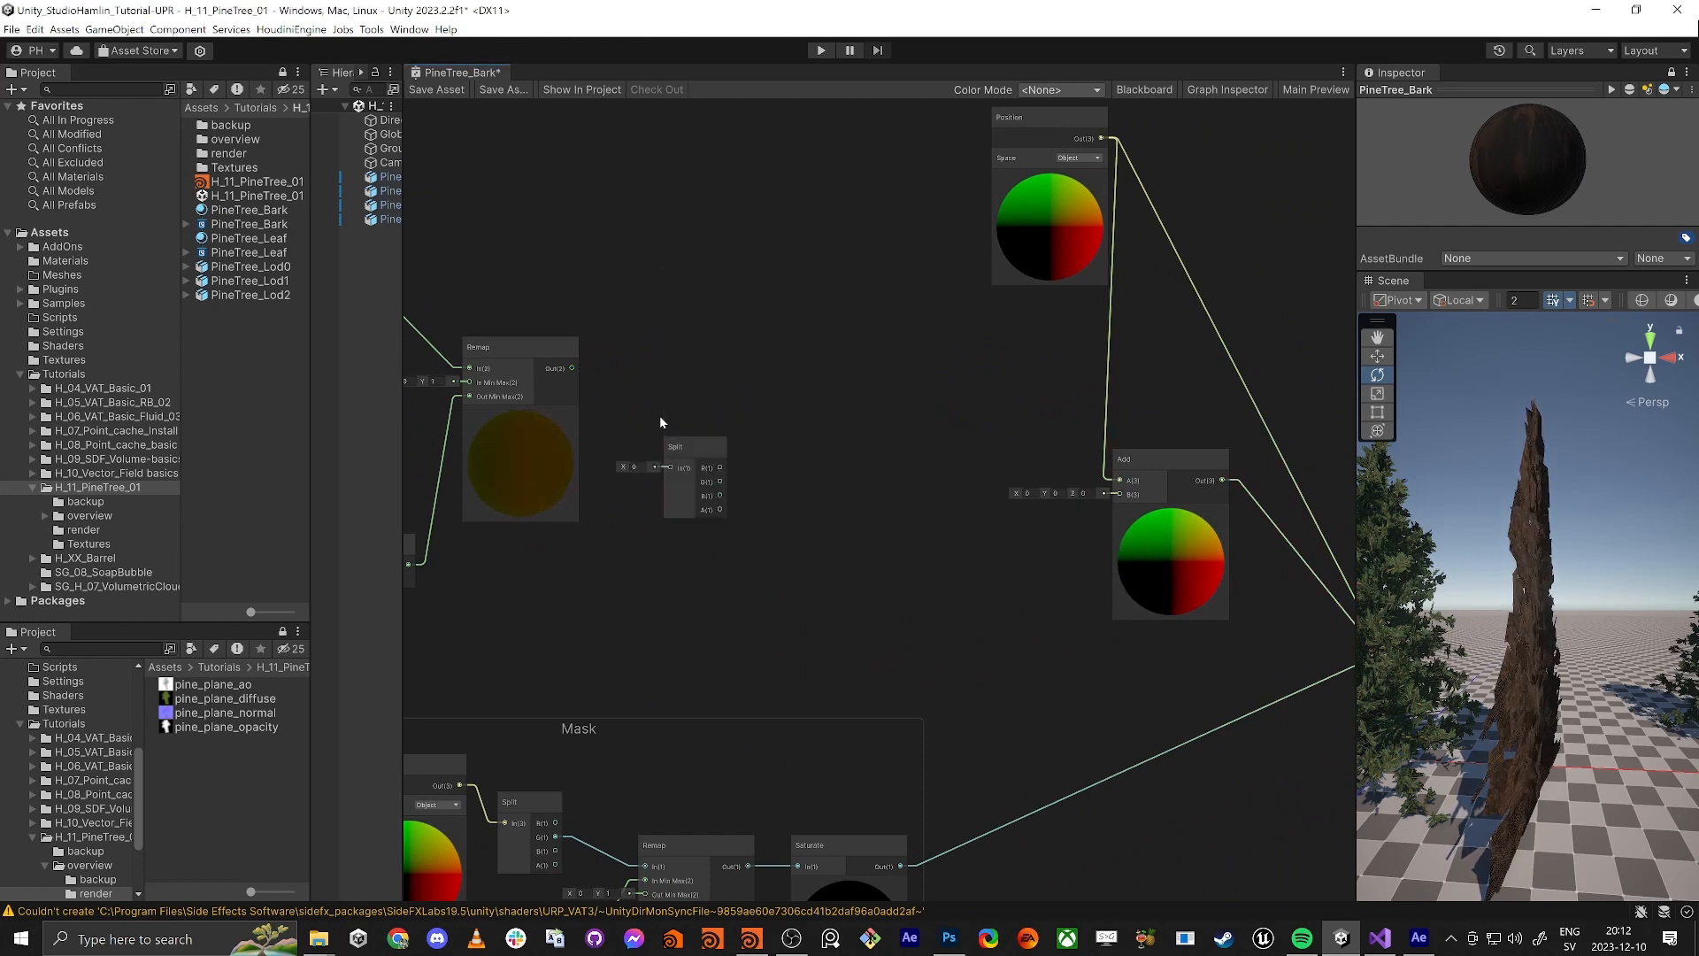
# Feed the Remap output into the Split node and create a Vector 3 node connected to the Add node's B input
pyautogui.moveTo(572, 367); pyautogui.dragTo(660, 383)
pyautogui.press('space')
pyautogui.write('vec')
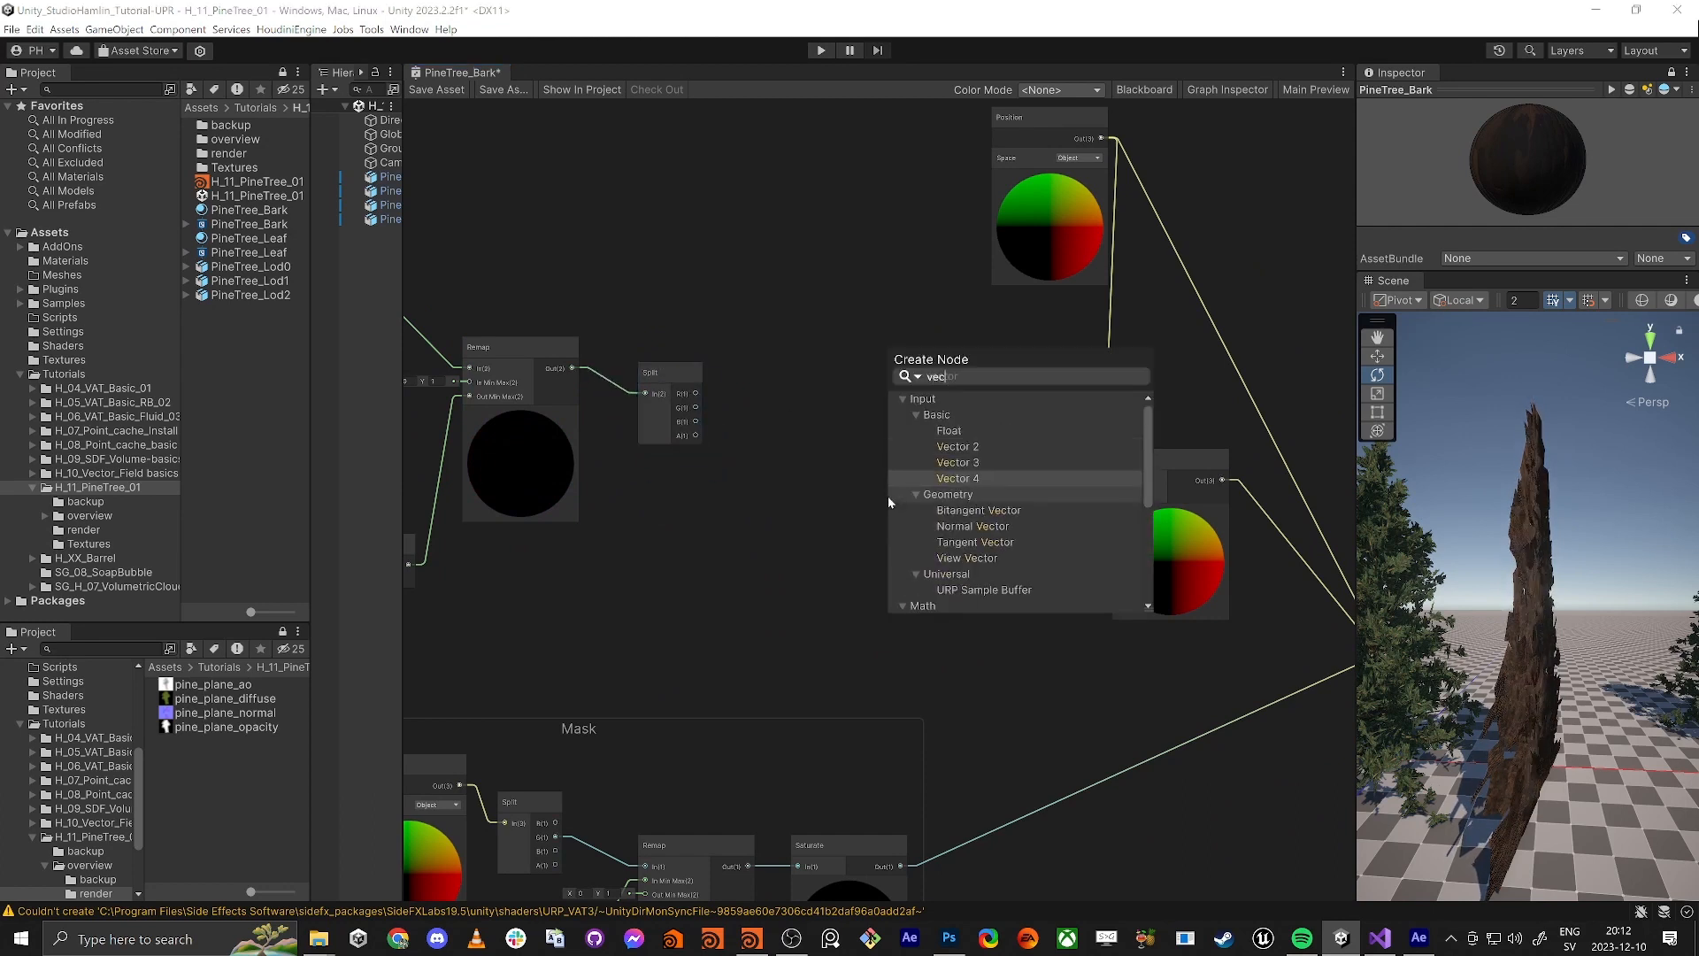
pyautogui.press('Up')
pyautogui.press('Return')
pyautogui.moveTo(1121, 493); pyautogui.dragTo(993, 455)
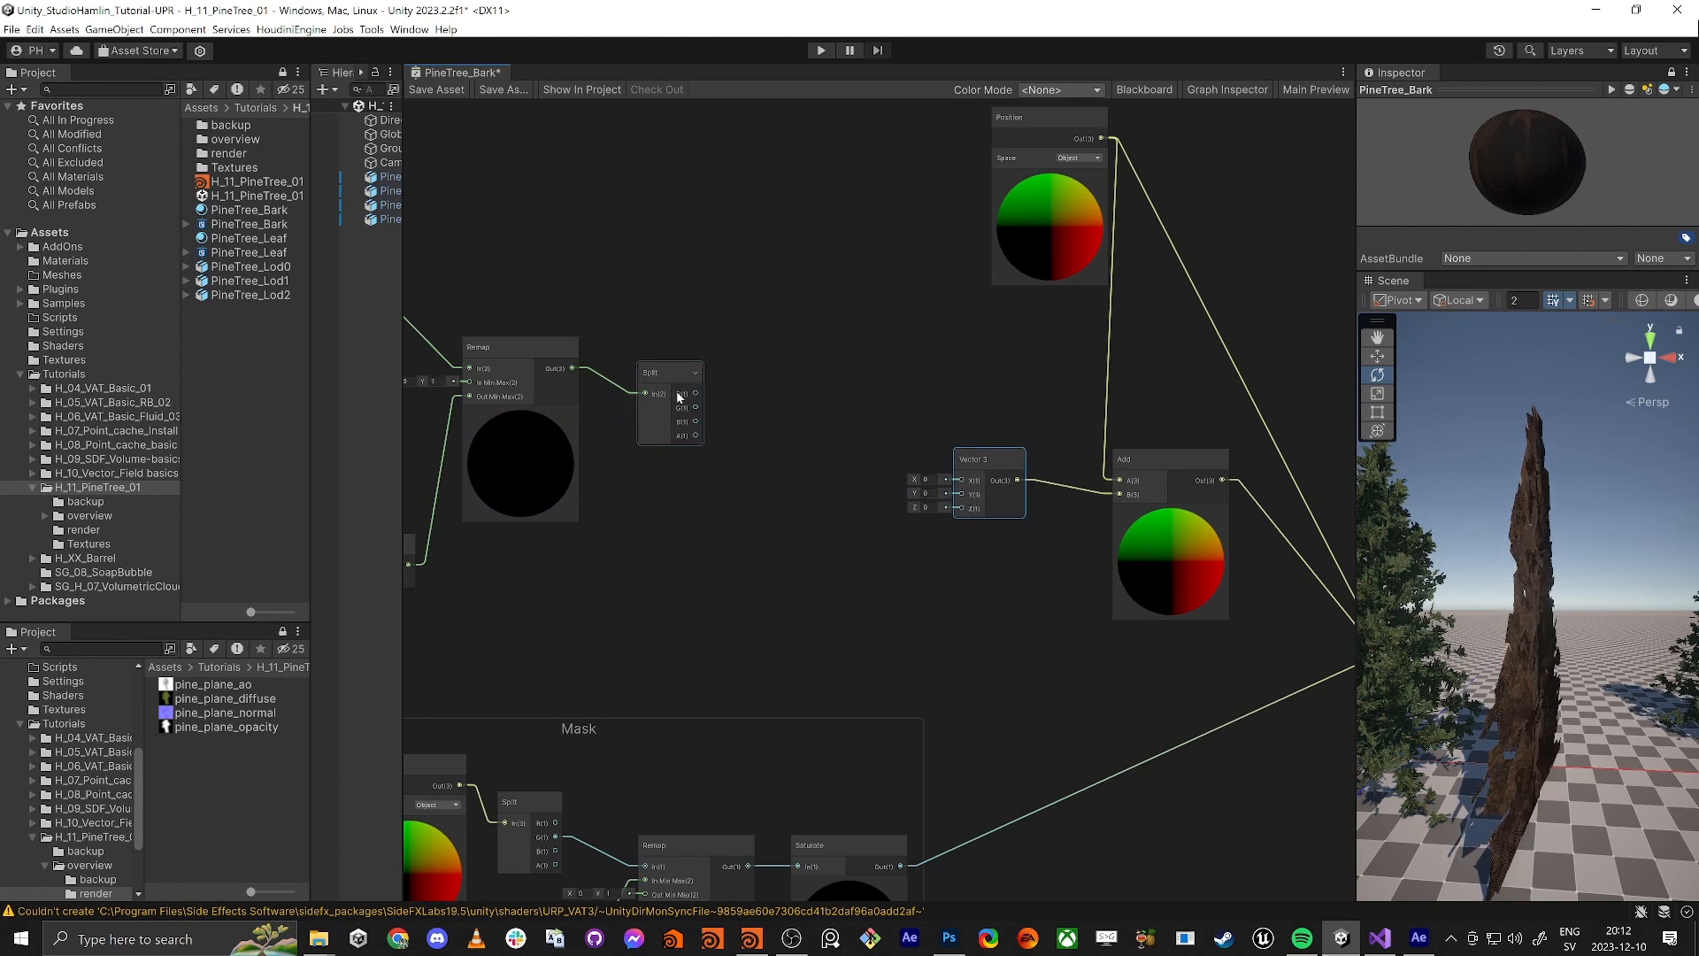
# Connect Split R to the Vector 3 X input and Split G to Z, and save the shader graph to check the tree
pyautogui.moveTo(737, 403); pyautogui.dragTo(962, 480)
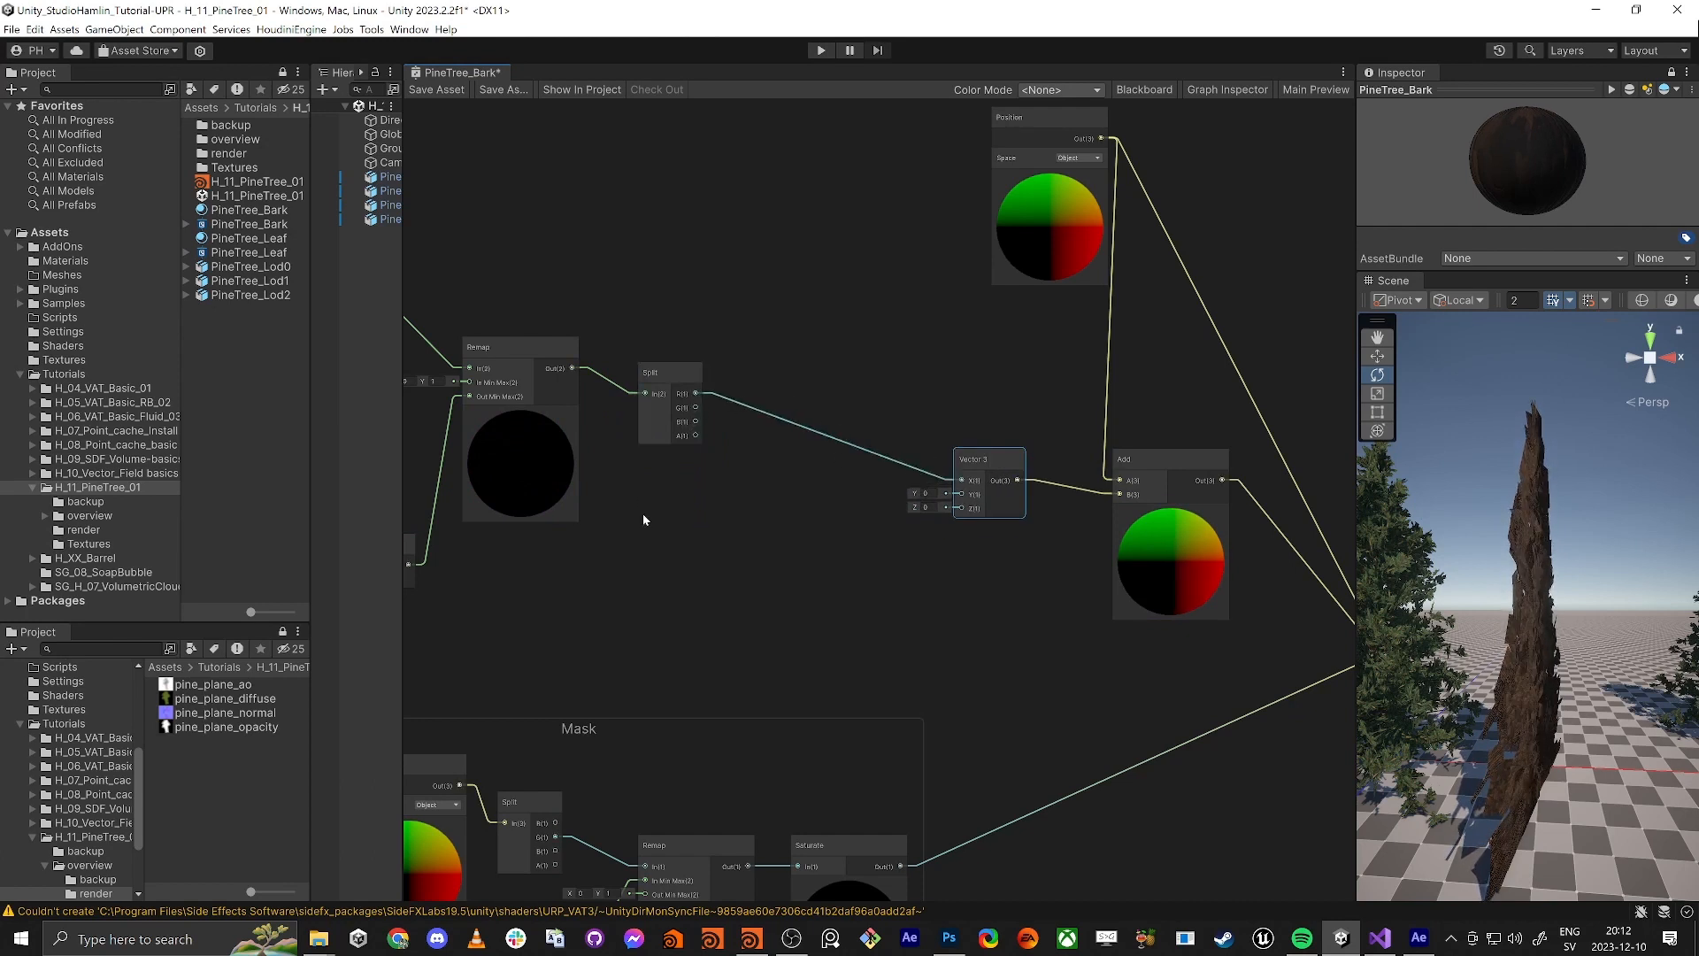
pyautogui.moveTo(642, 513); pyautogui.dragTo(957, 606, button='middle')
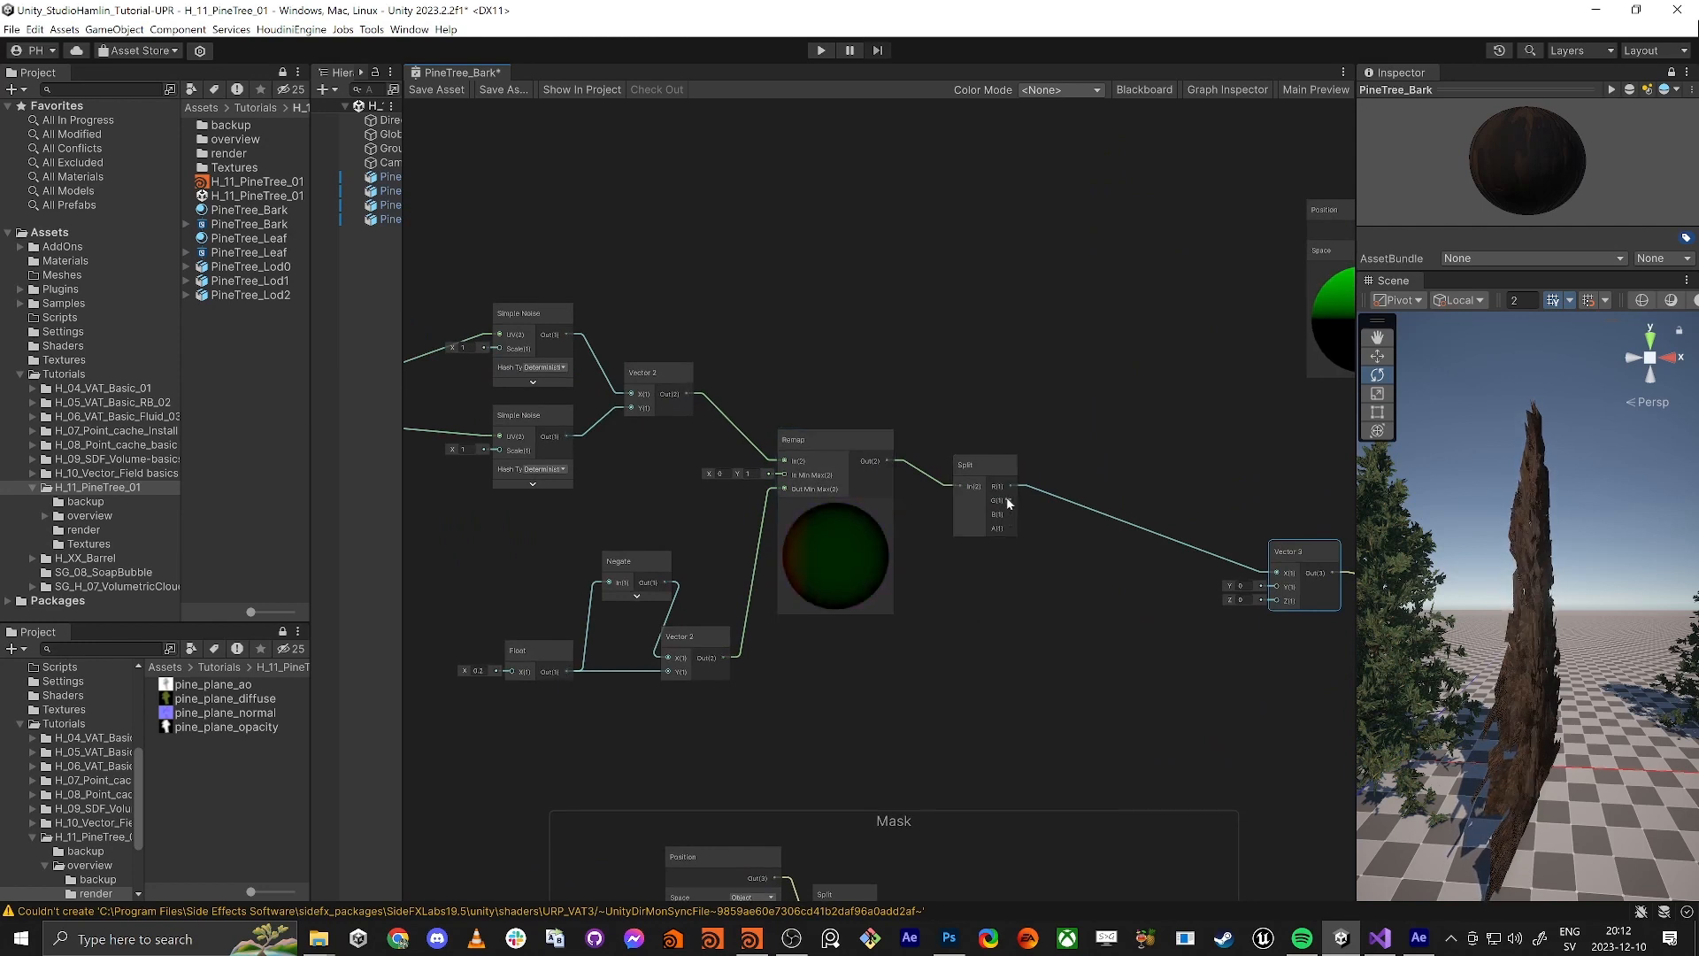
pyautogui.moveTo(1009, 503); pyautogui.dragTo(1217, 605)
pyautogui.moveTo(1190, 638); pyautogui.dragTo(1087, 622, button='middle')
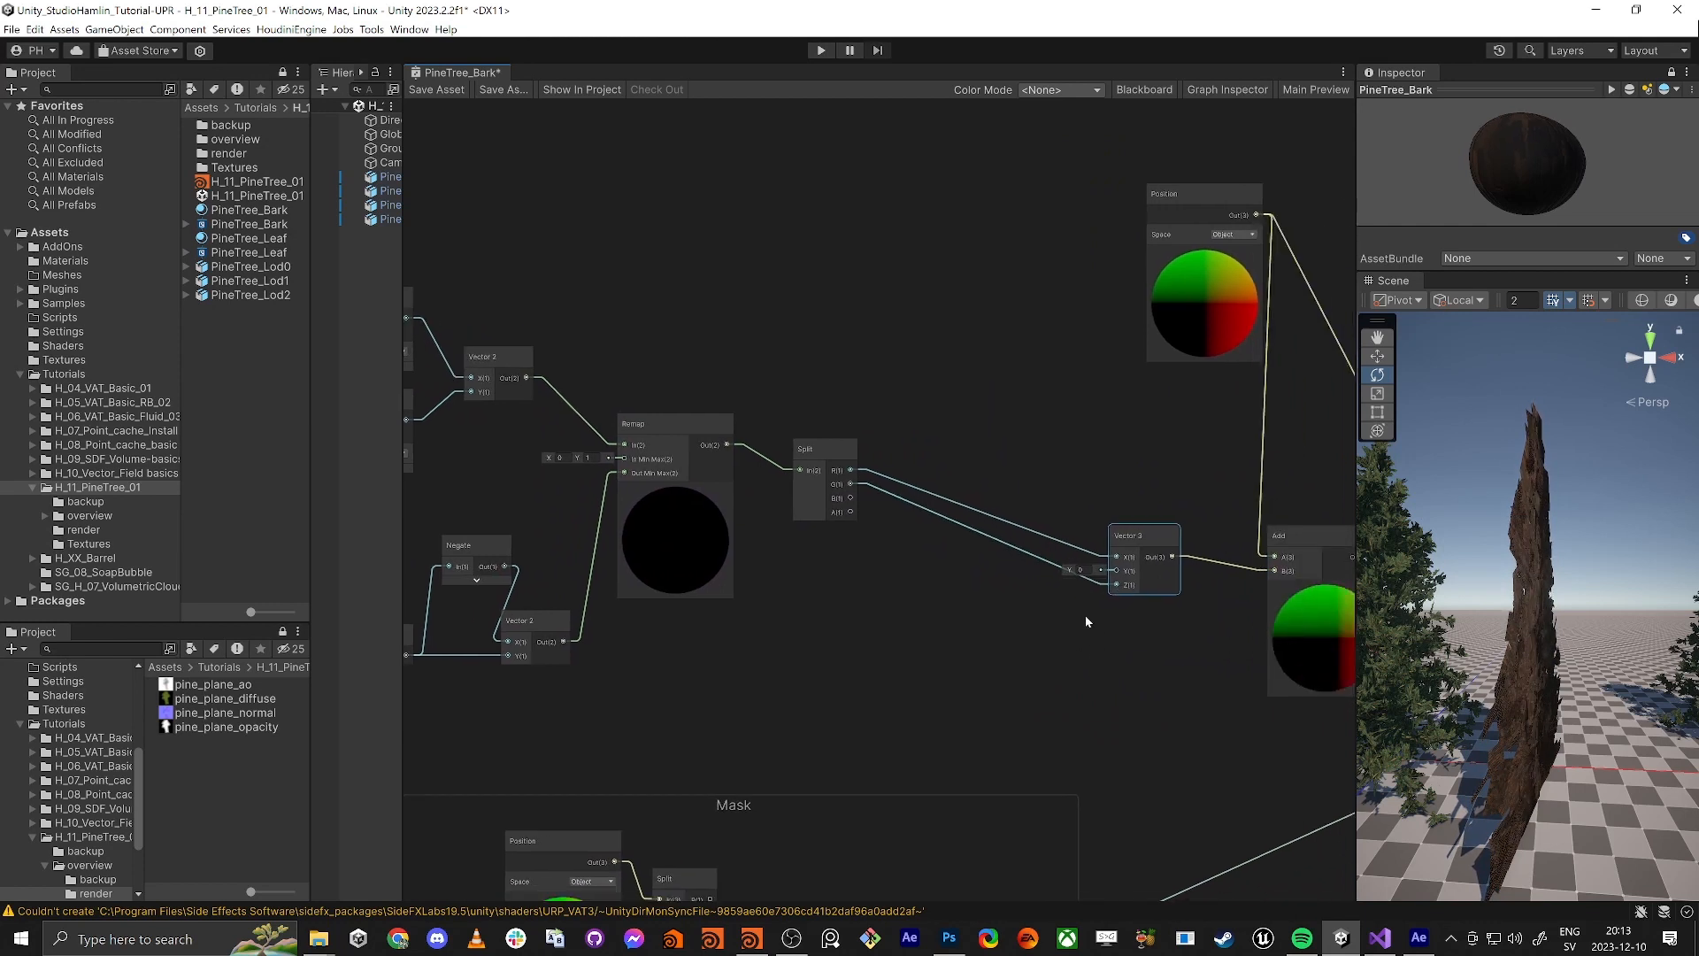
pyautogui.click(423, 89)
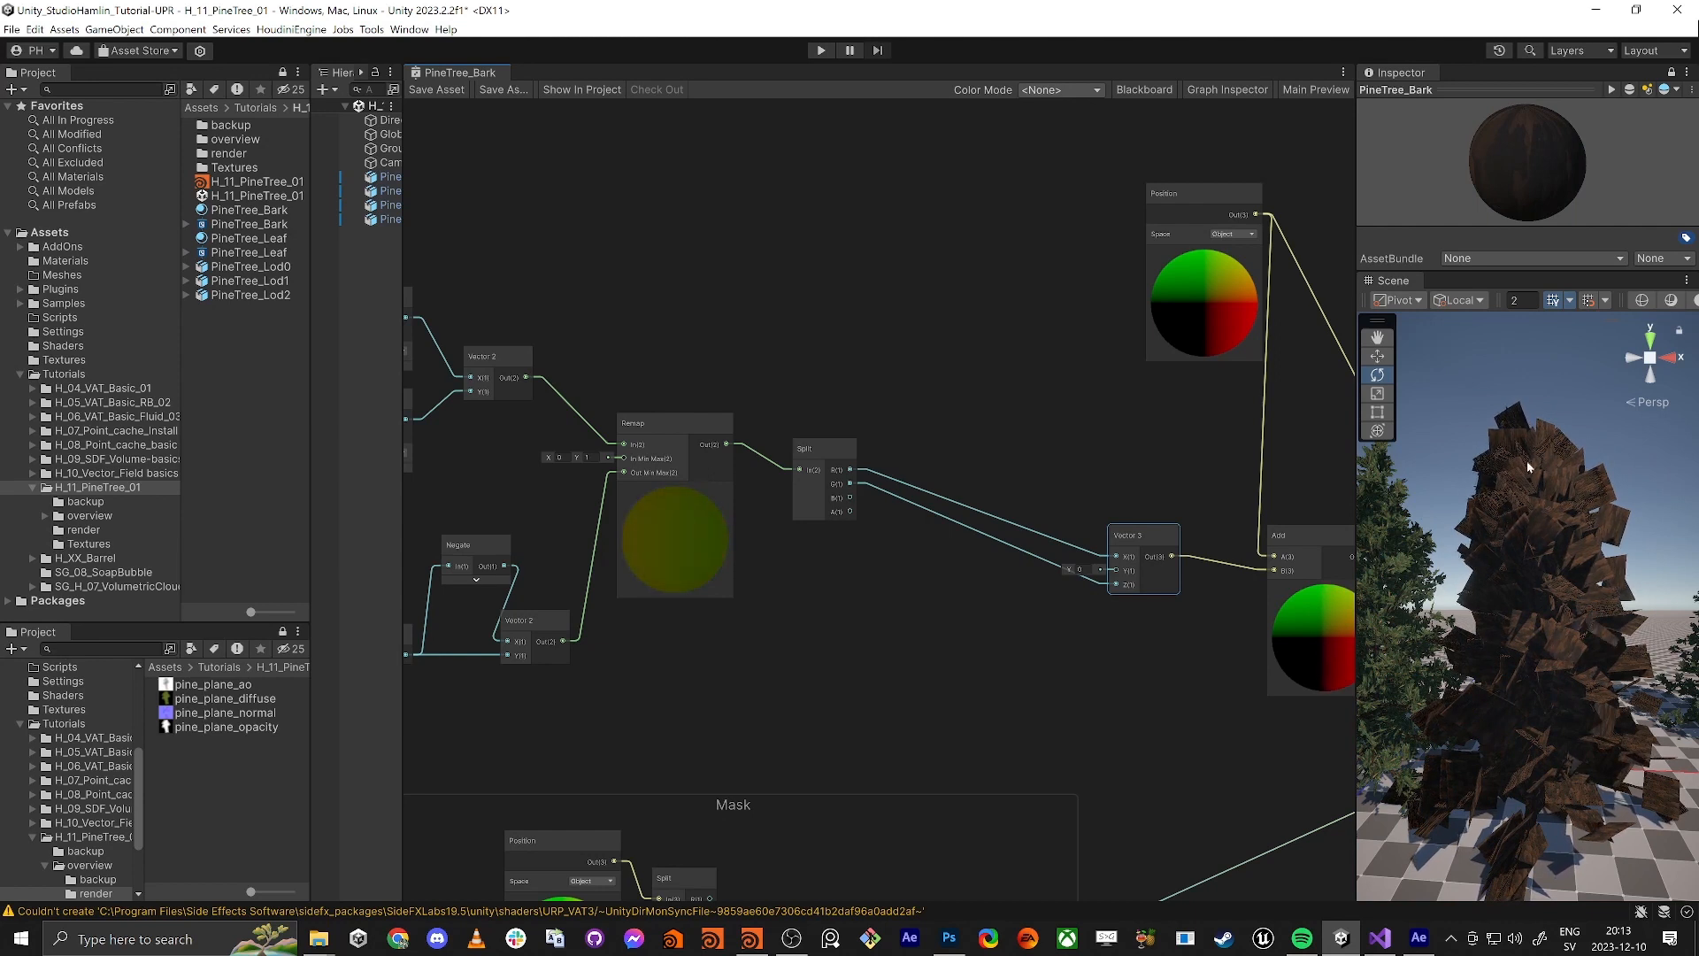
pyautogui.moveTo(1528, 466); pyautogui.dragTo(1561, 529, button='right')
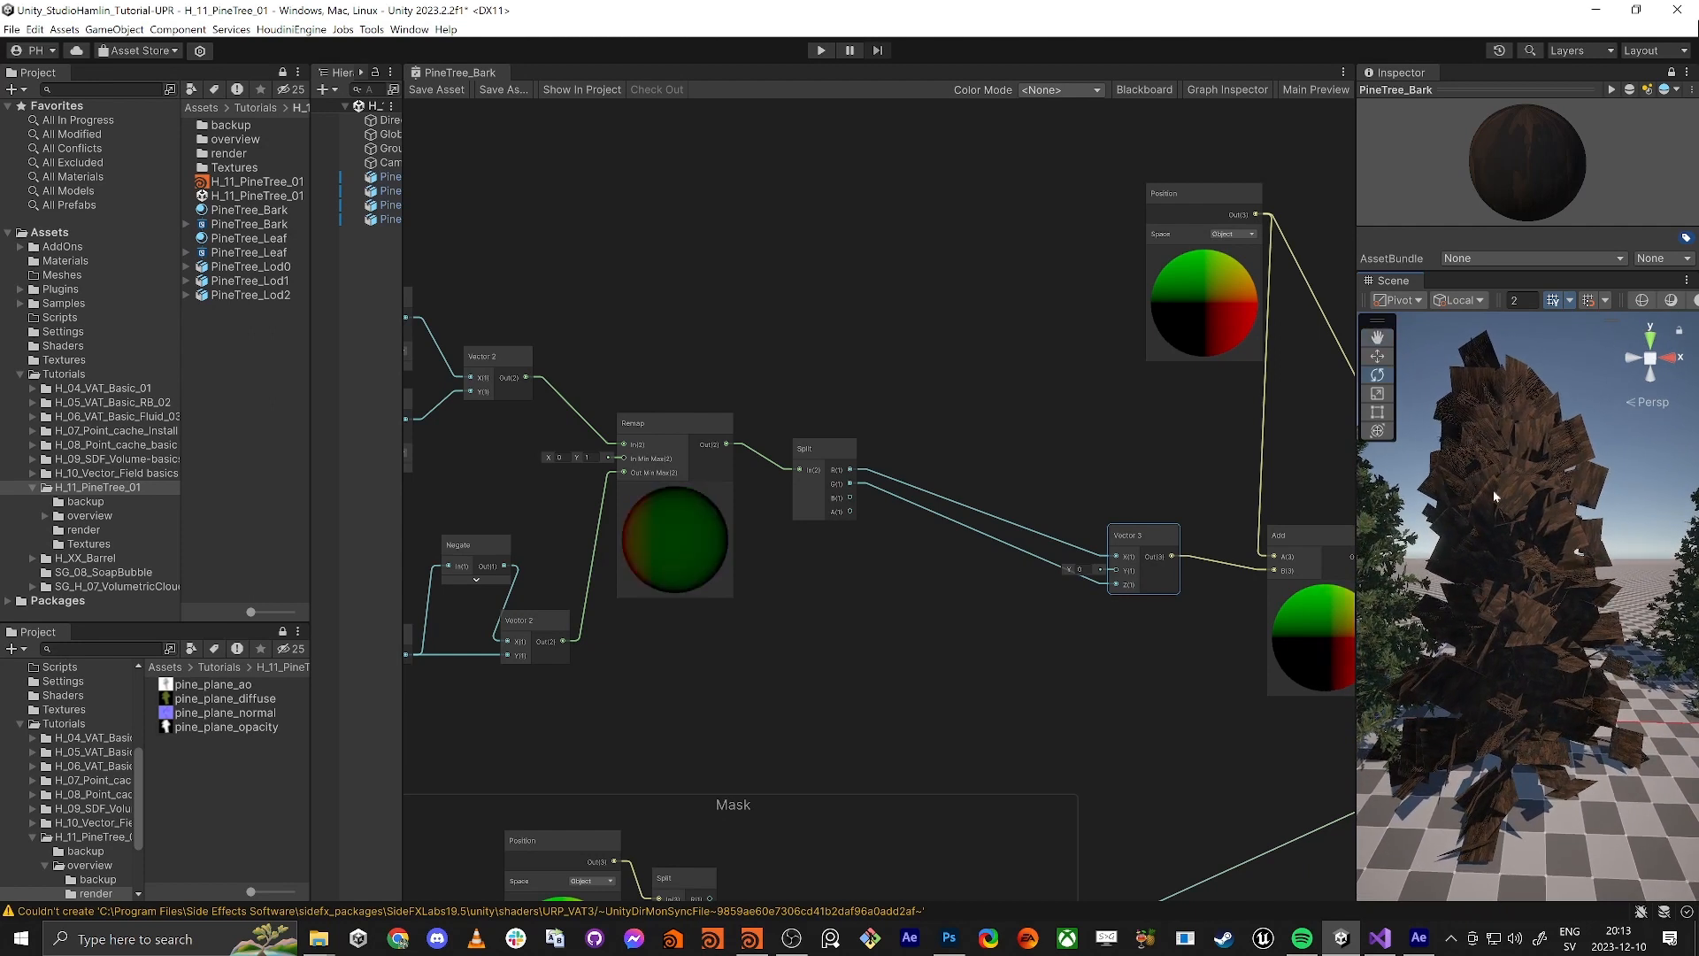
# Convert the Float node feeding the Negate and lower Vector 2 nodes into a graph property
pyautogui.moveTo(820, 648); pyautogui.dragTo(1194, 563, button='middle')
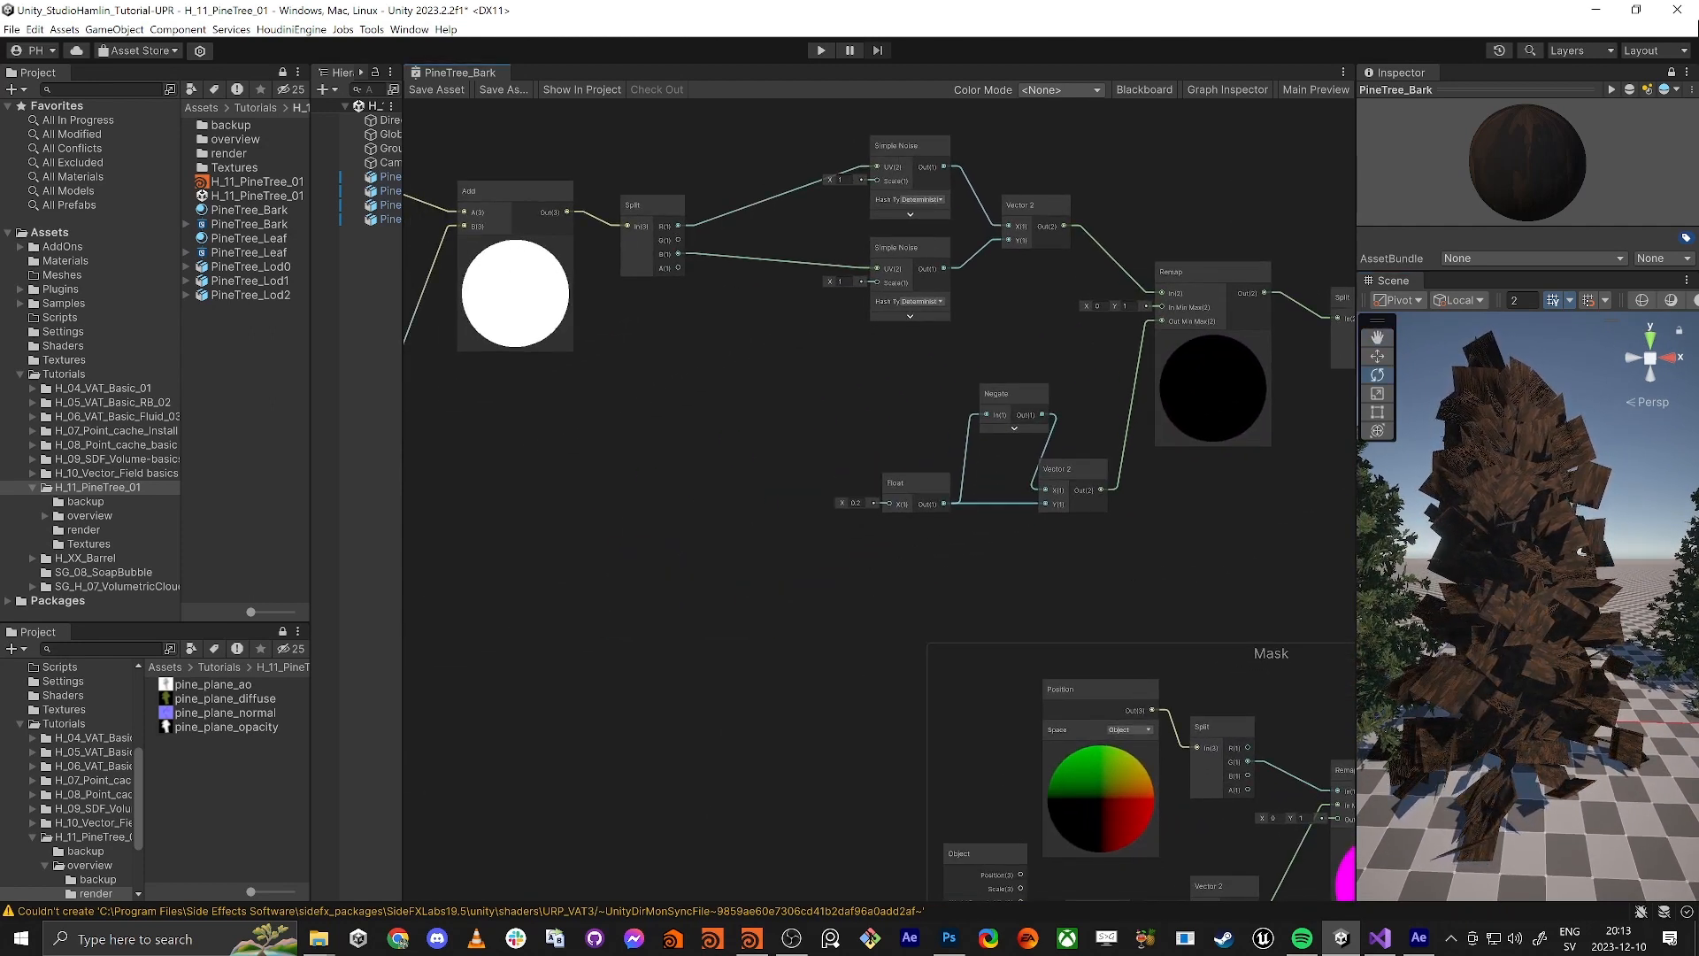
pyautogui.hotkey('alt', 'Tab')
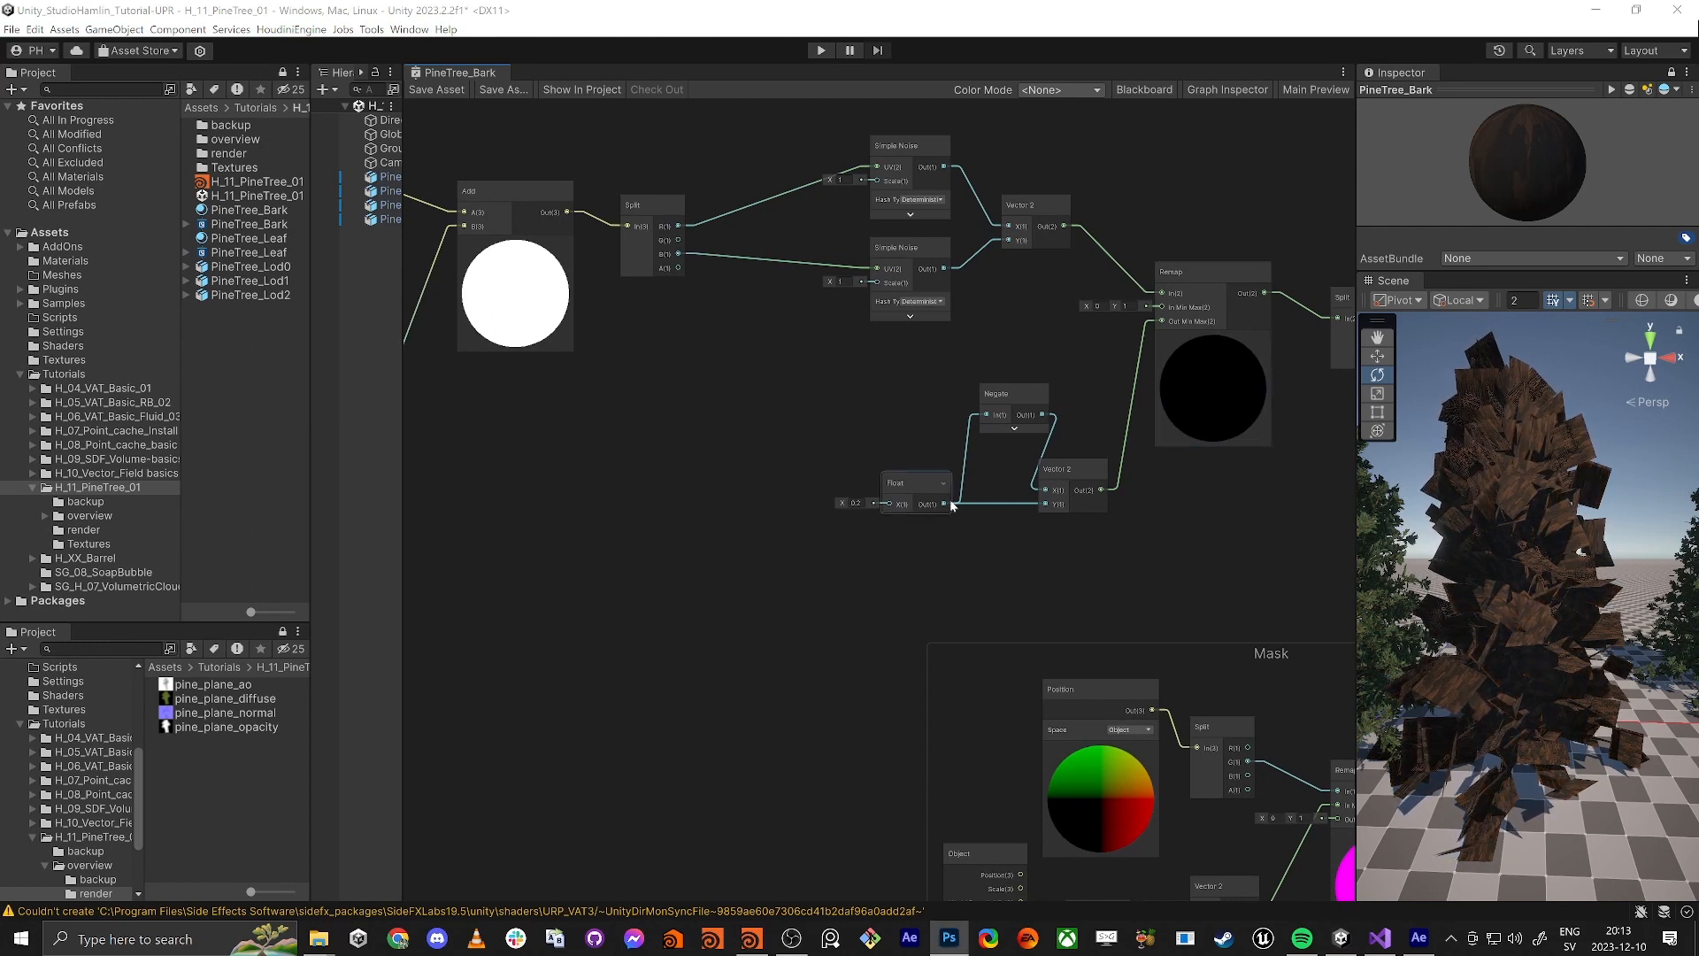
pyautogui.click(922, 492)
pyautogui.rightClick(894, 485)
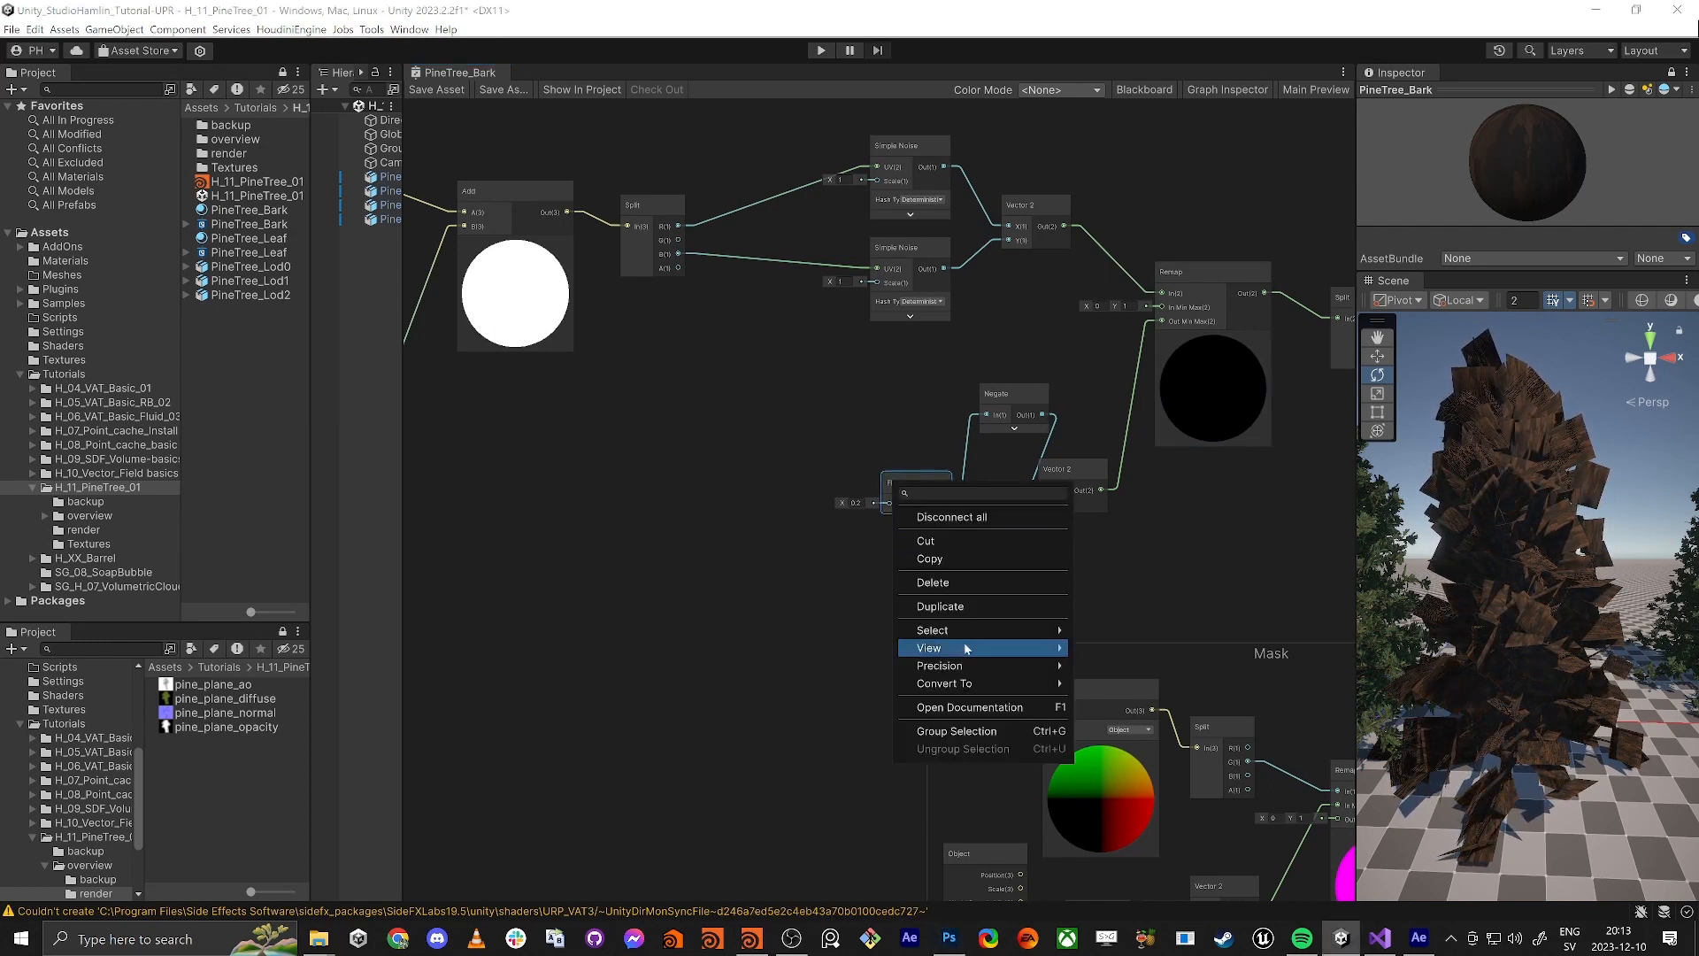
pyautogui.moveTo(971, 656)
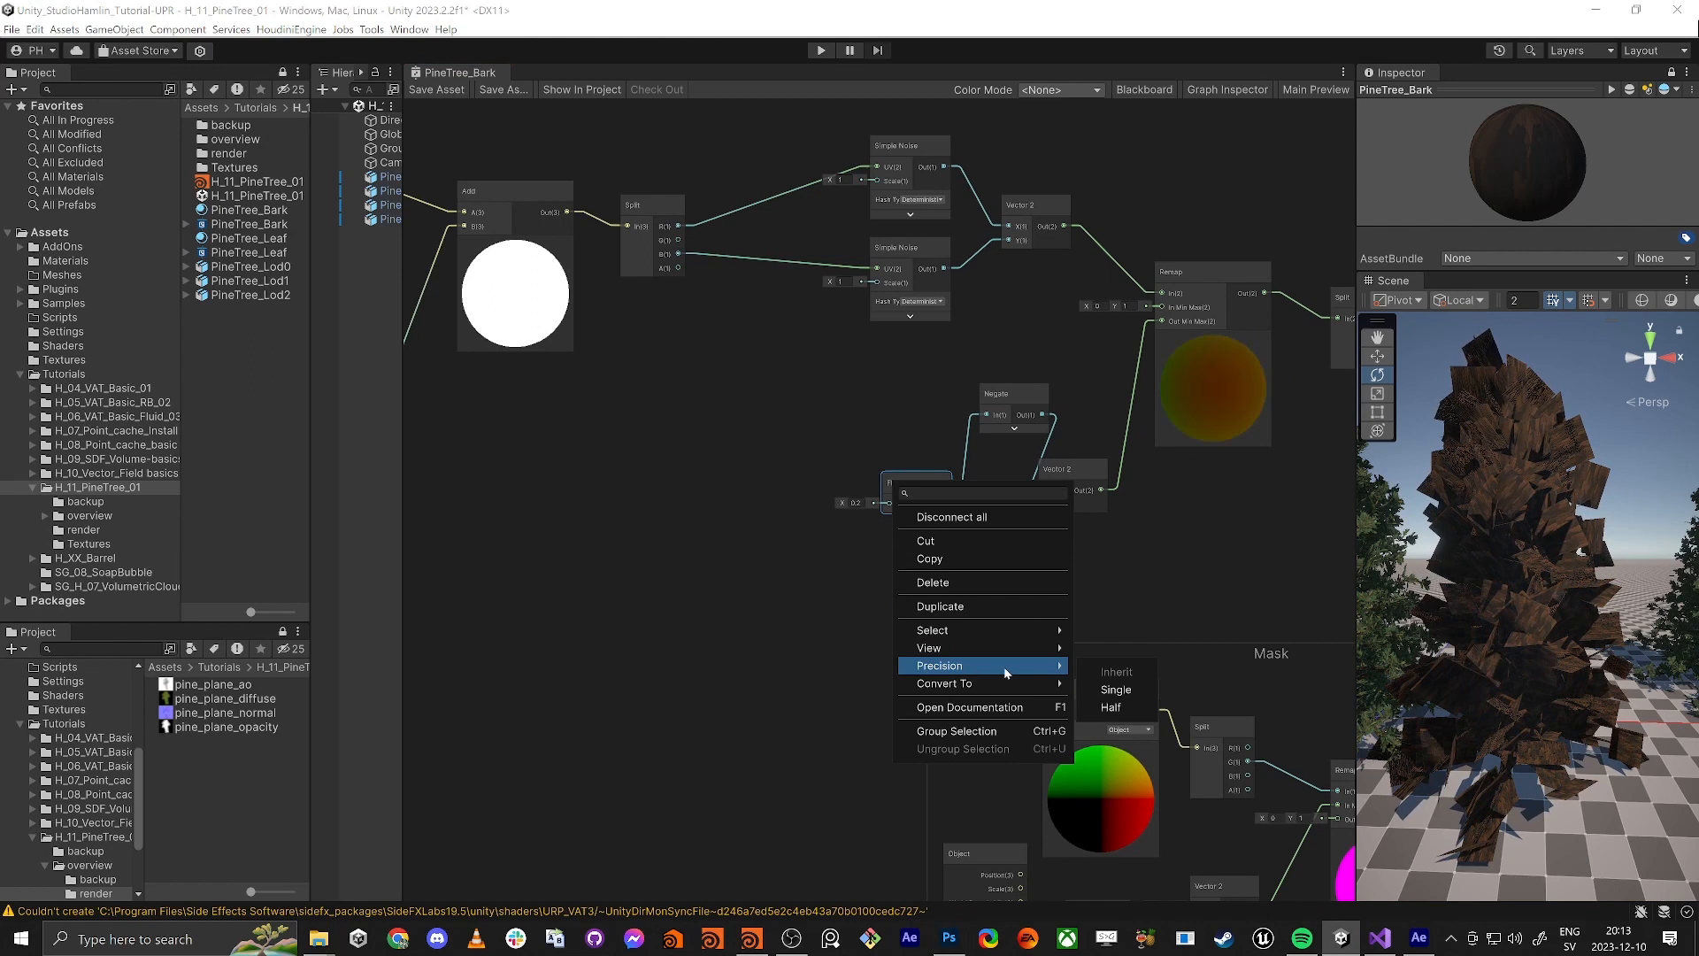
pyautogui.click(1123, 724)
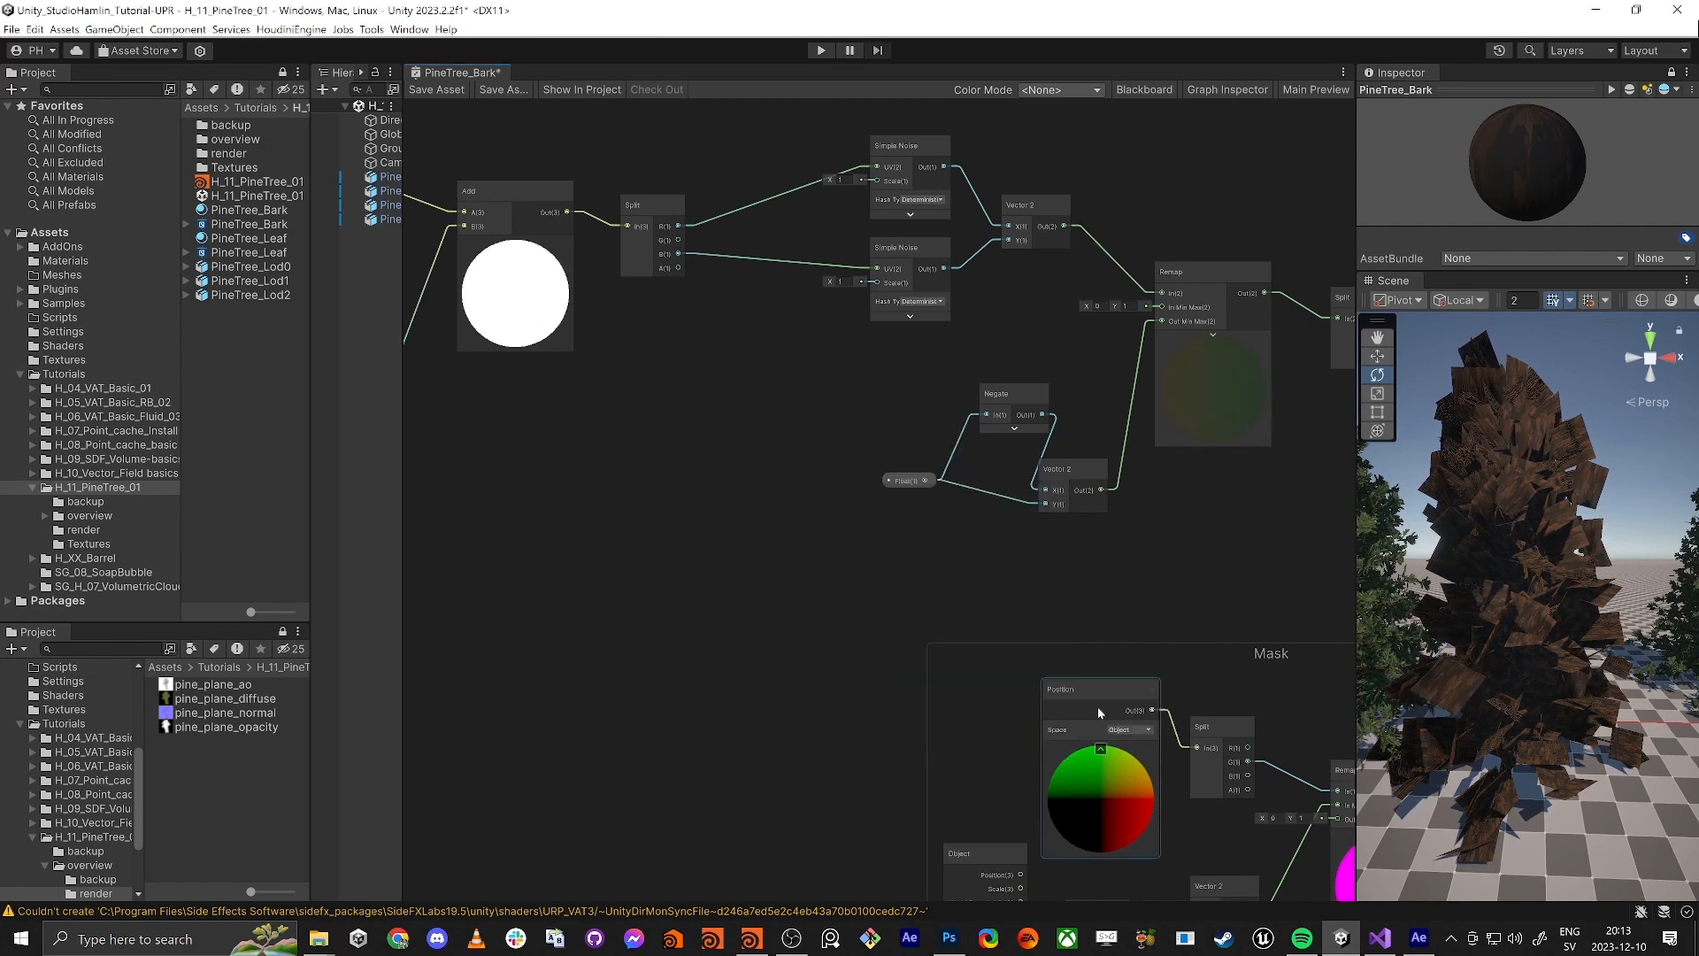
# Show the graph's property list and rename the Float property to WindAmp
pyautogui.click(1174, 89)
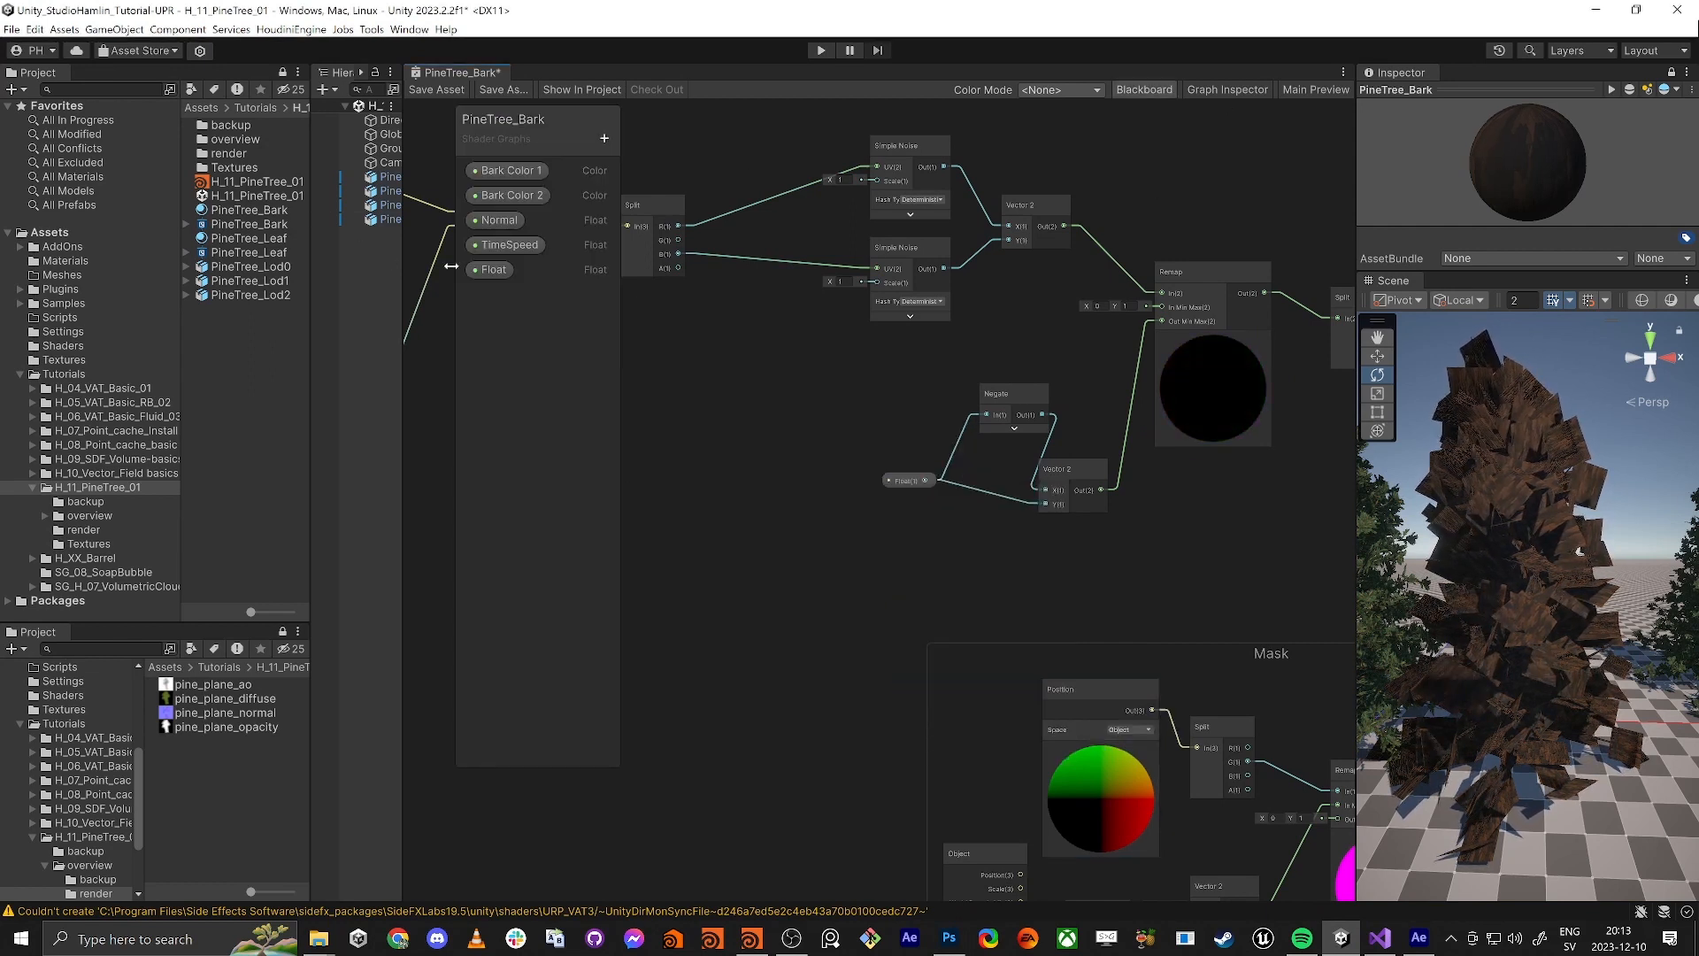
pyautogui.click(493, 269)
pyautogui.doubleClick(493, 269)
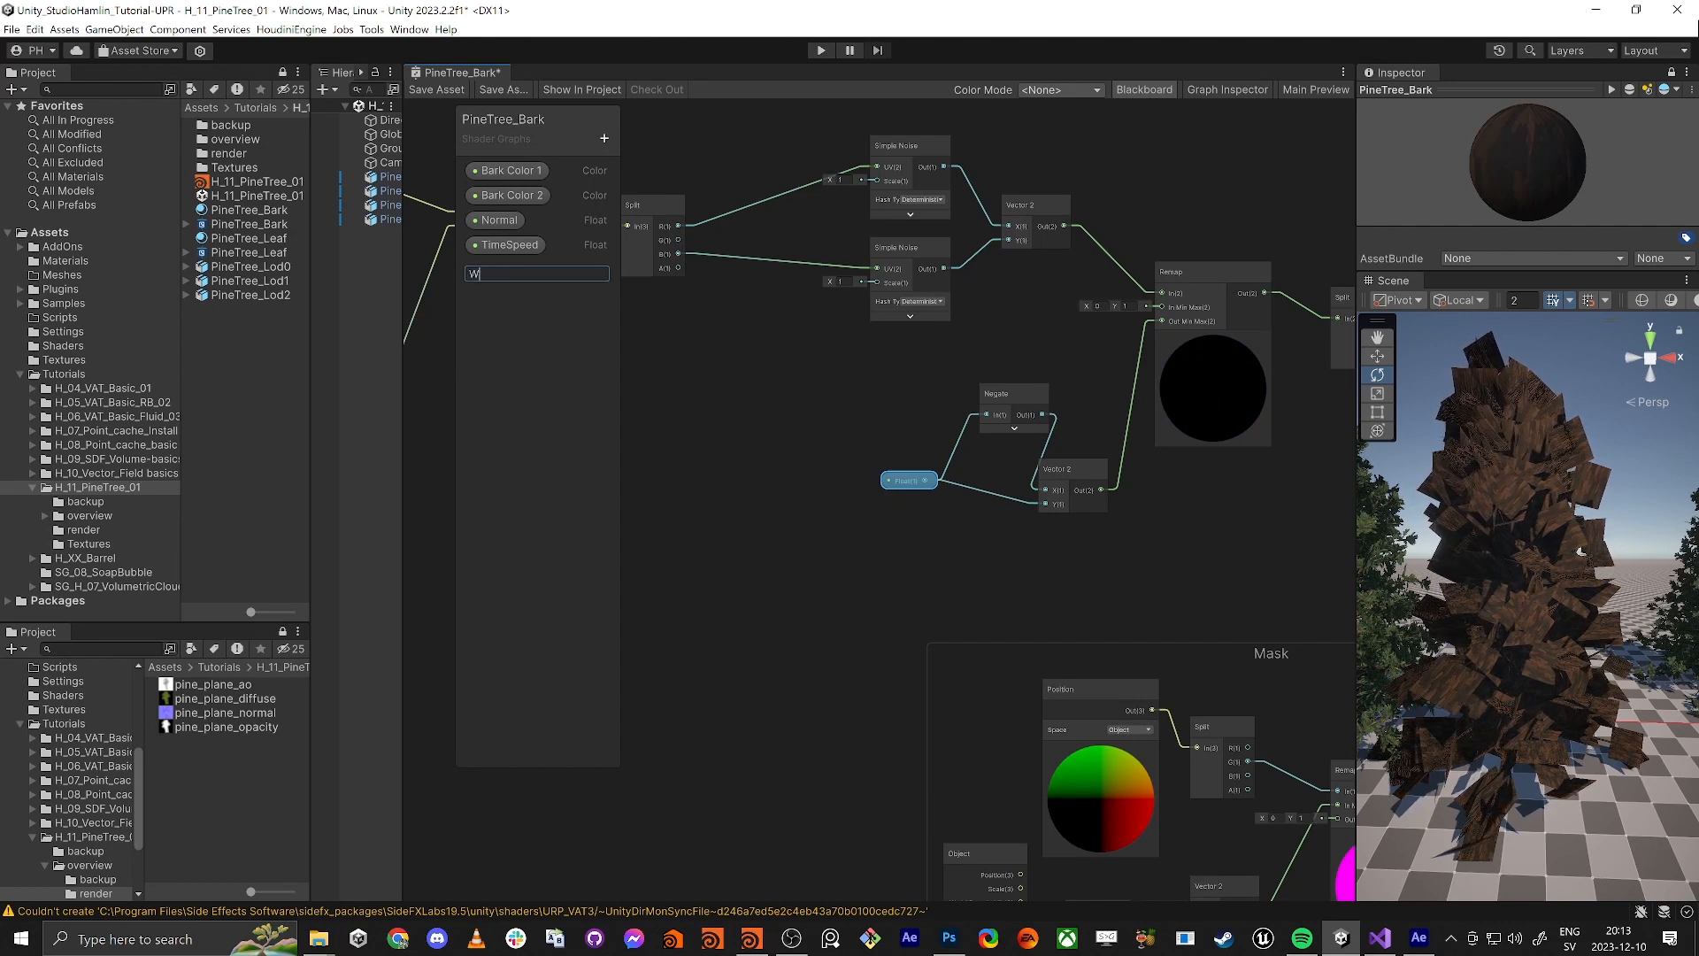
pyautogui.write('WindAmp')
pyautogui.press('Return')
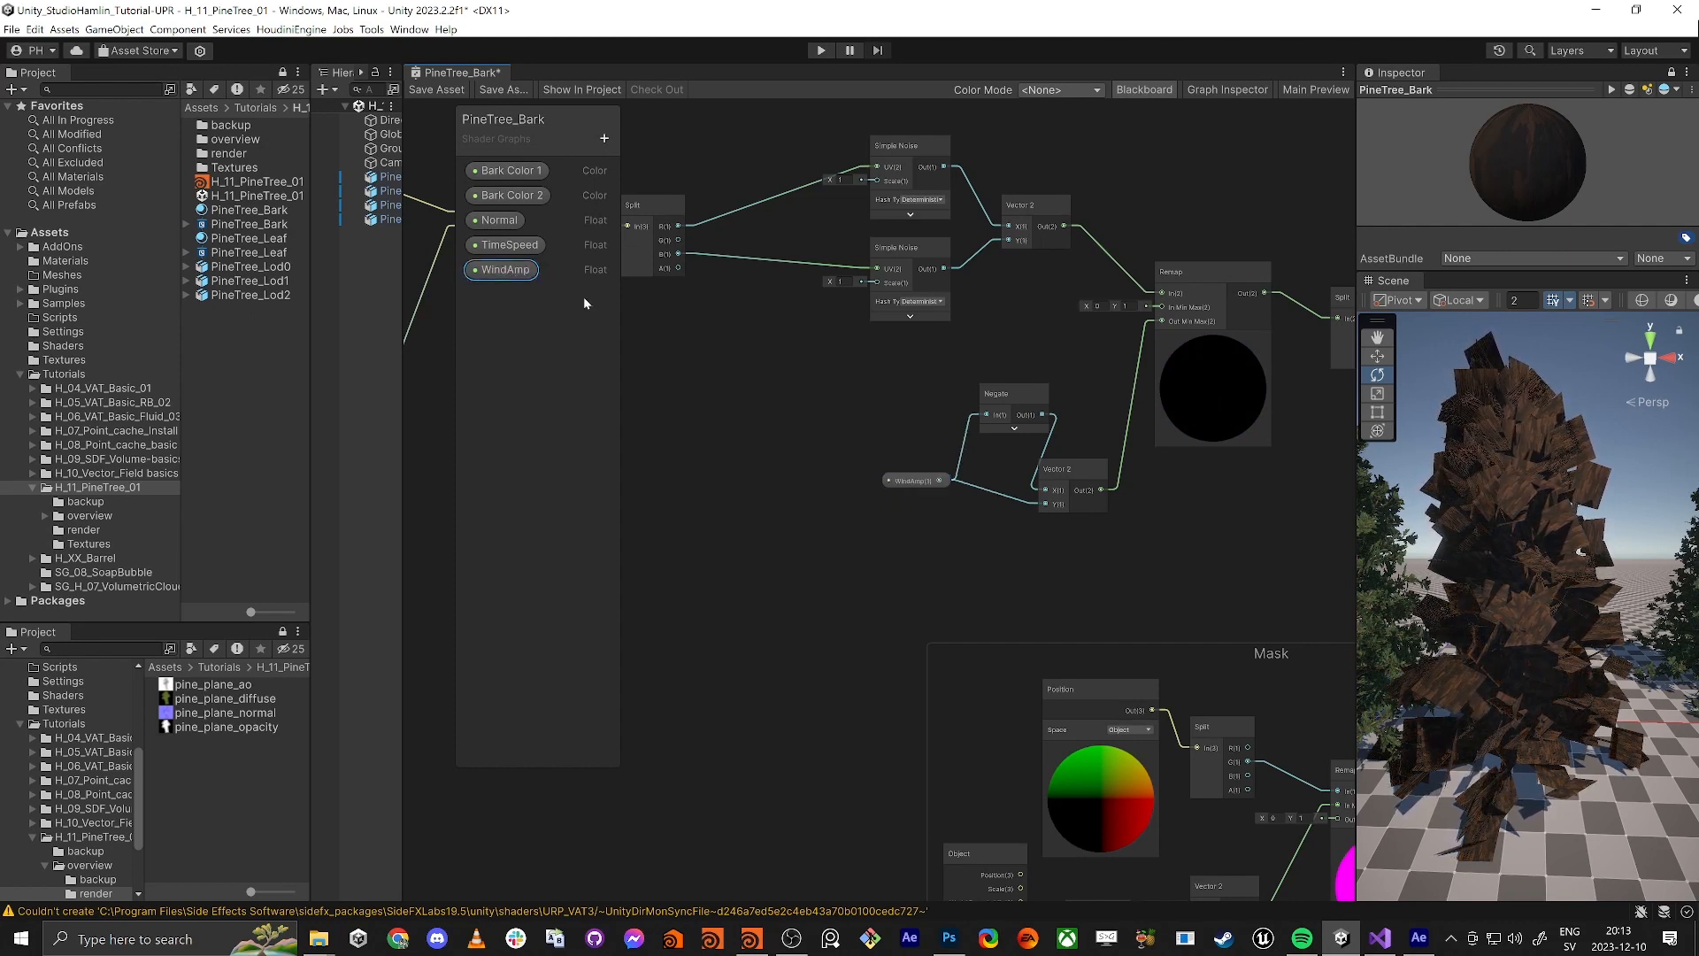
pyautogui.hotkey('alt', 'Tab')
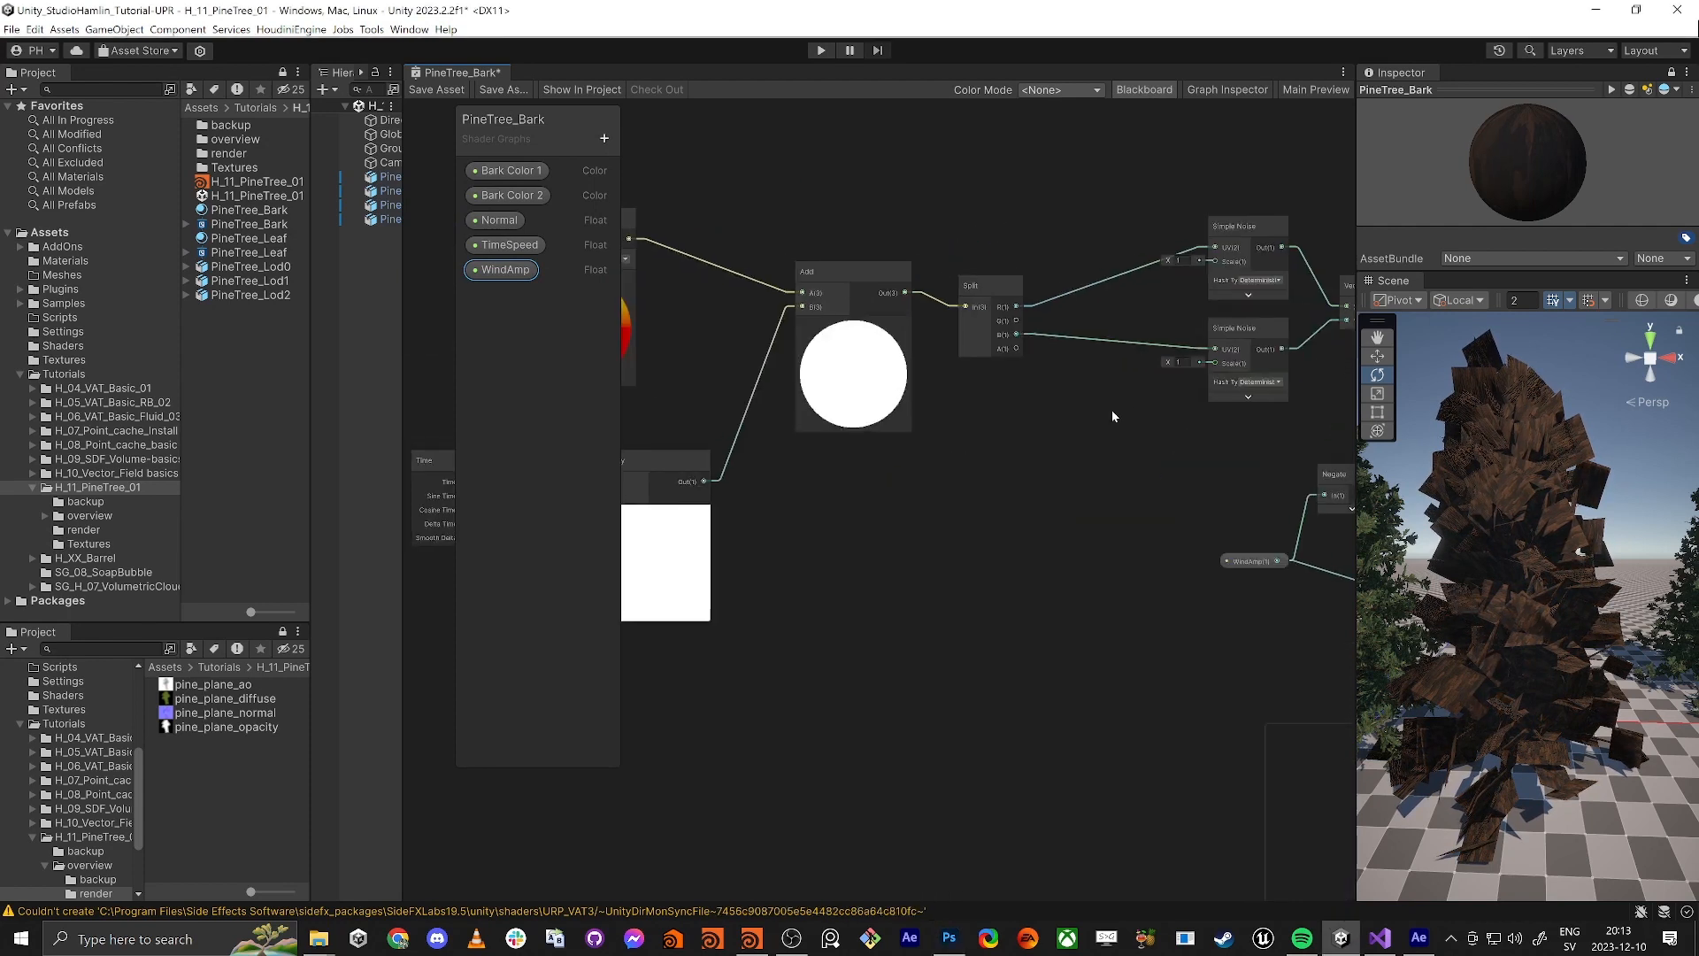
# Add a Float property named NoiseScale to the PineTree_Bark shader graph
pyautogui.moveTo(1112, 410); pyautogui.dragTo(946, 453, button='middle')
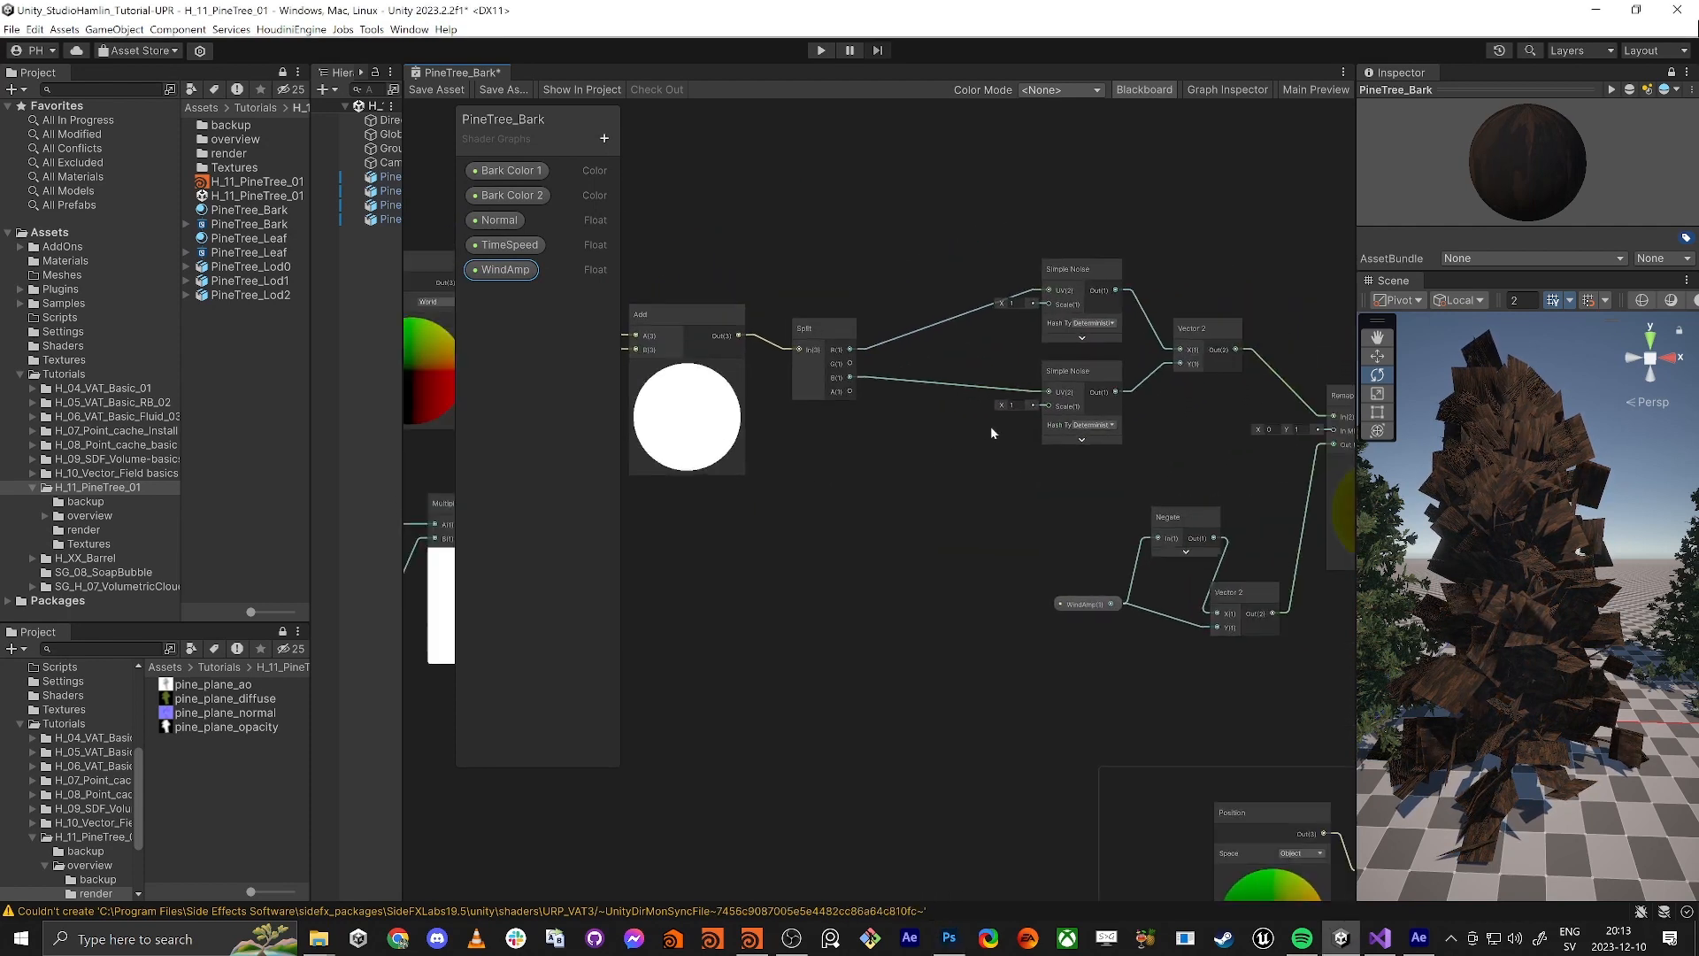
pyautogui.click(596, 141)
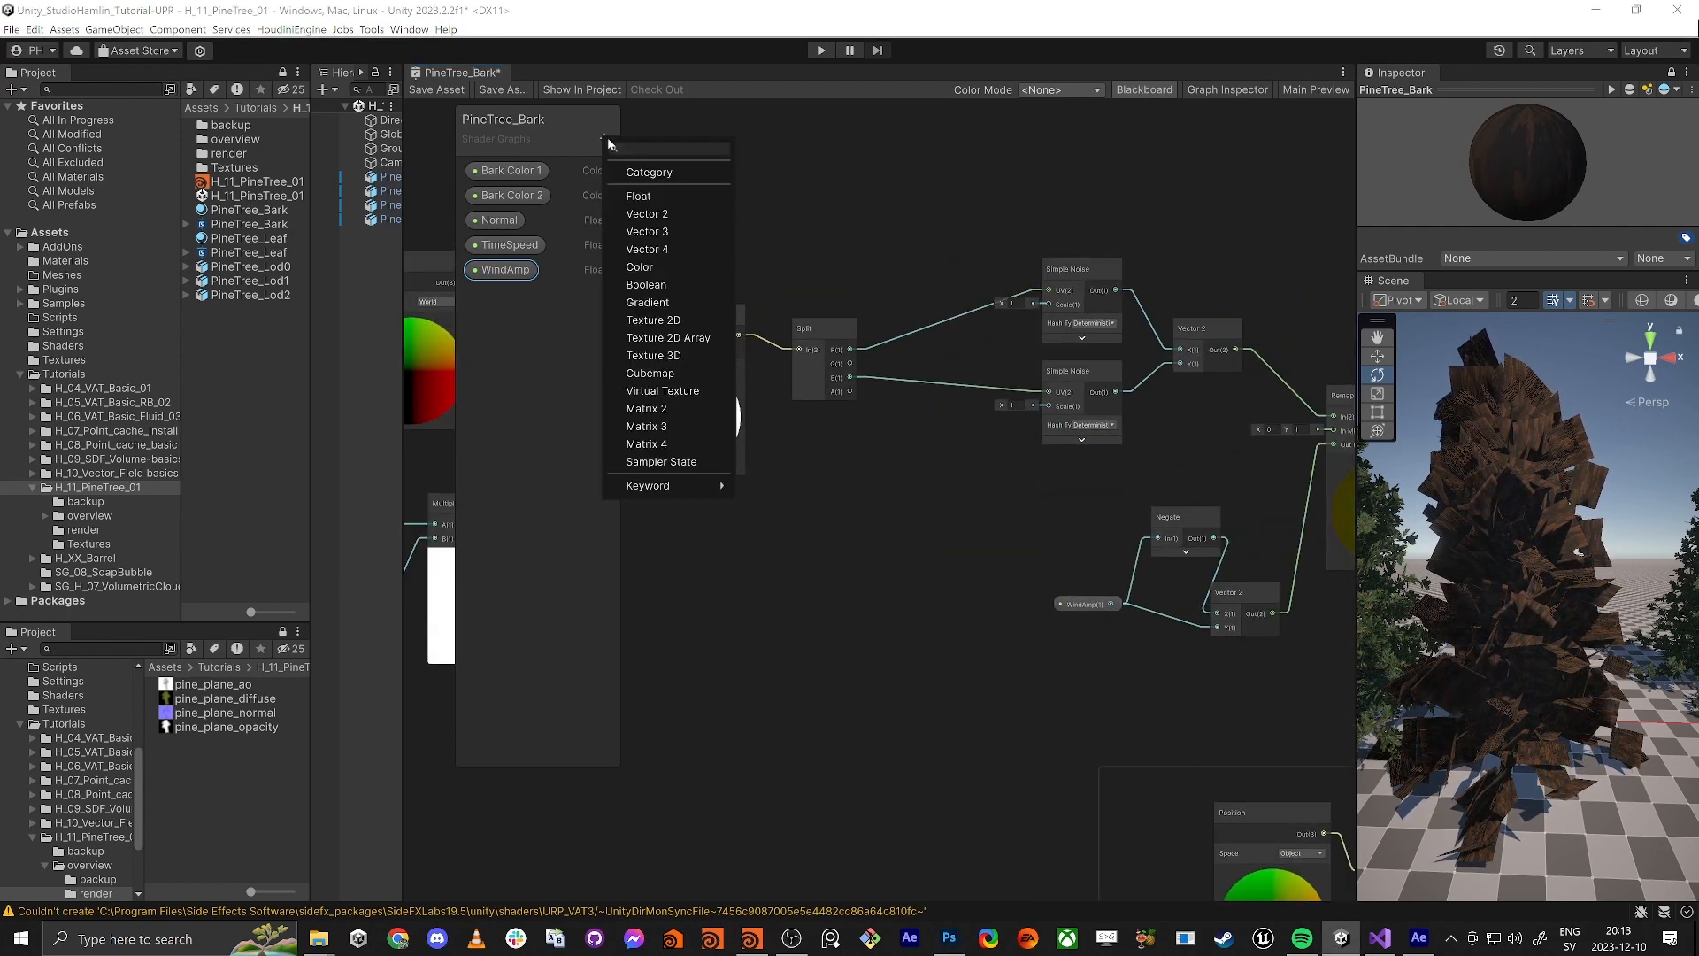
pyautogui.click(650, 200)
pyautogui.write('NoiseScale')
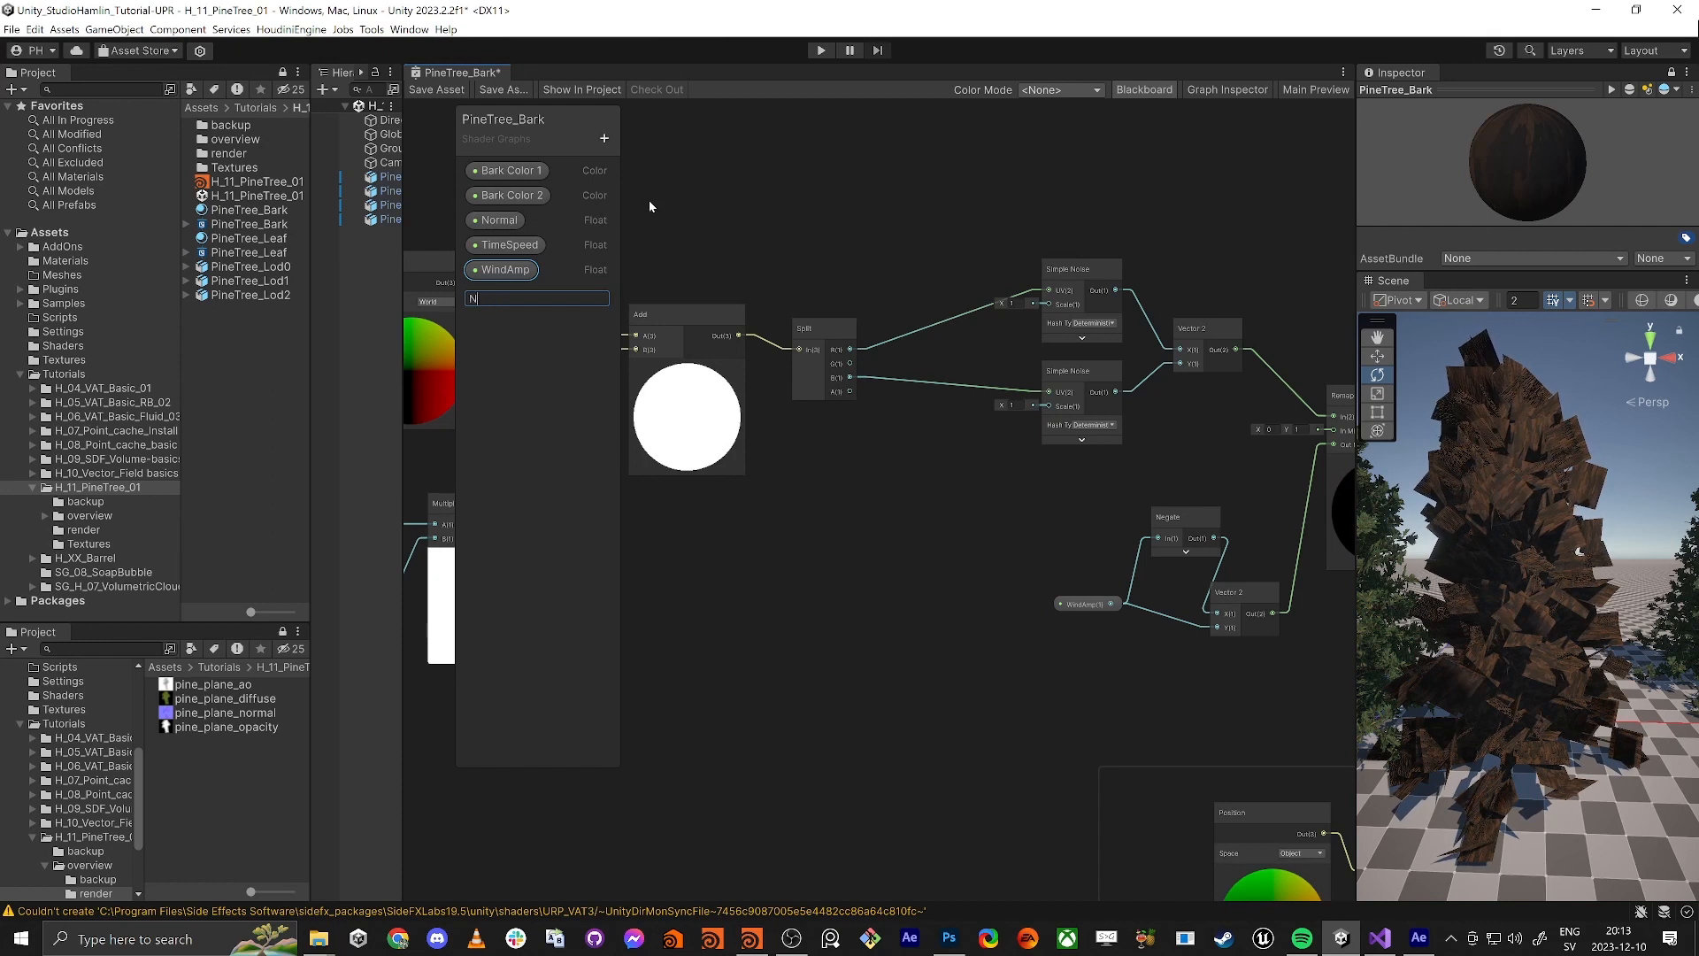
pyautogui.press('Return')
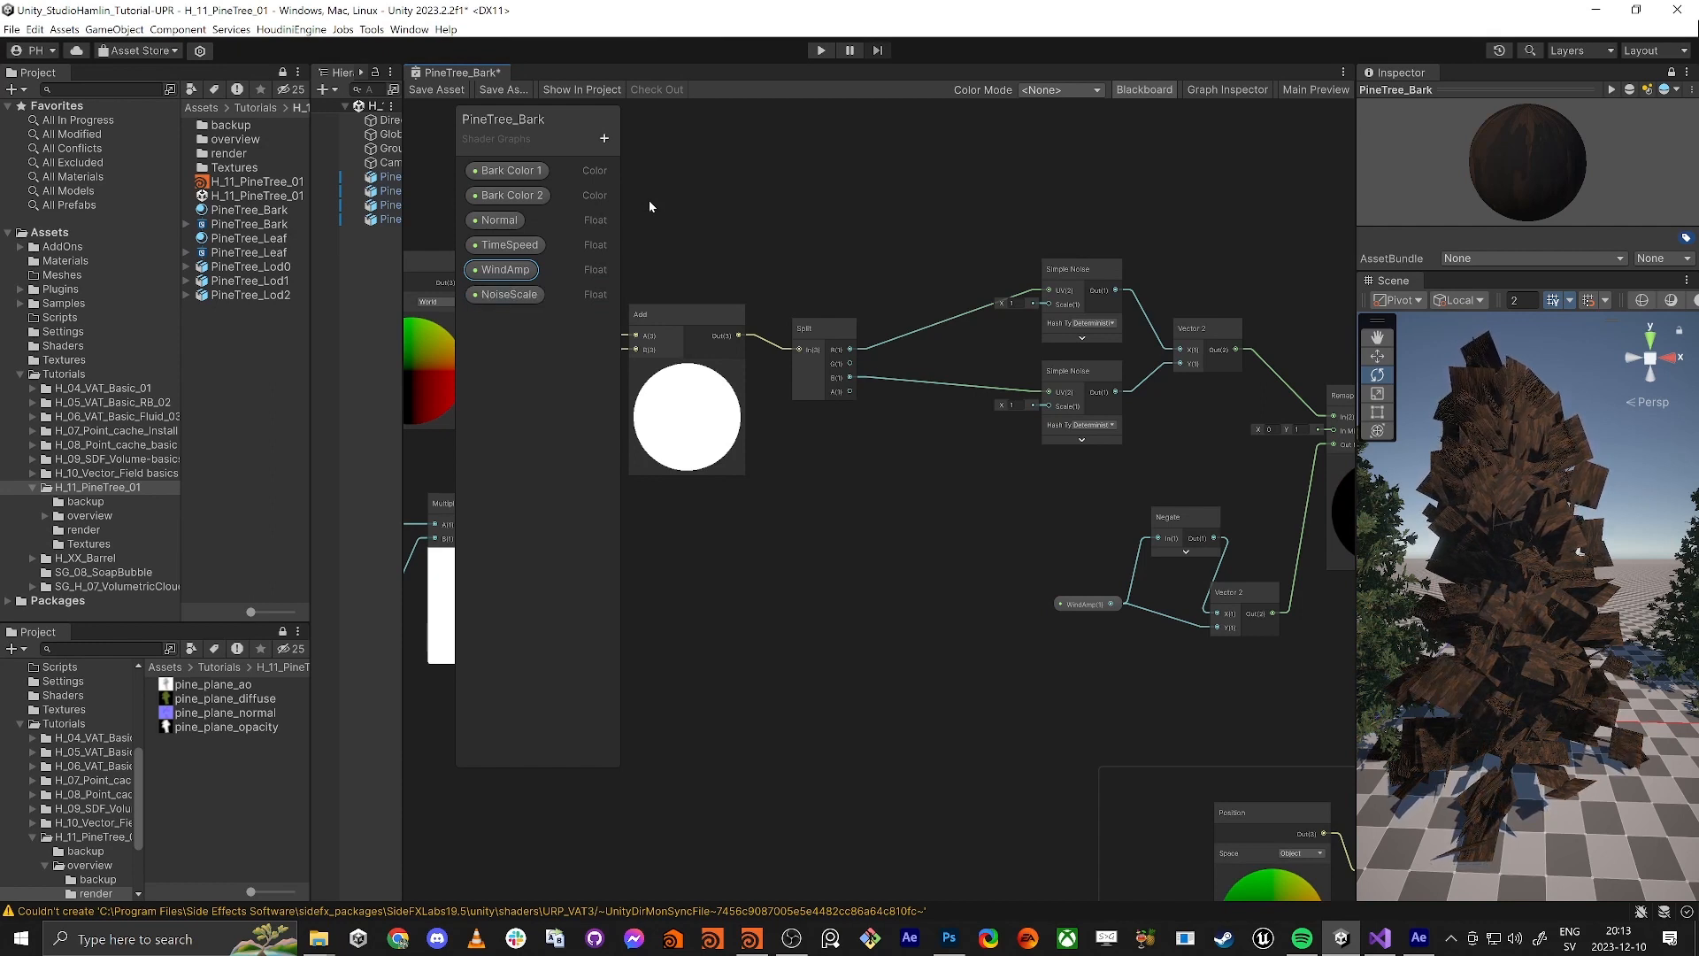
# Place the NoiseScale property in the graph and connect it to the Scale inputs of both Simple Noise nodes, spacing the noise nodes apart
pyautogui.moveTo(509, 294); pyautogui.dragTo(1050, 305)
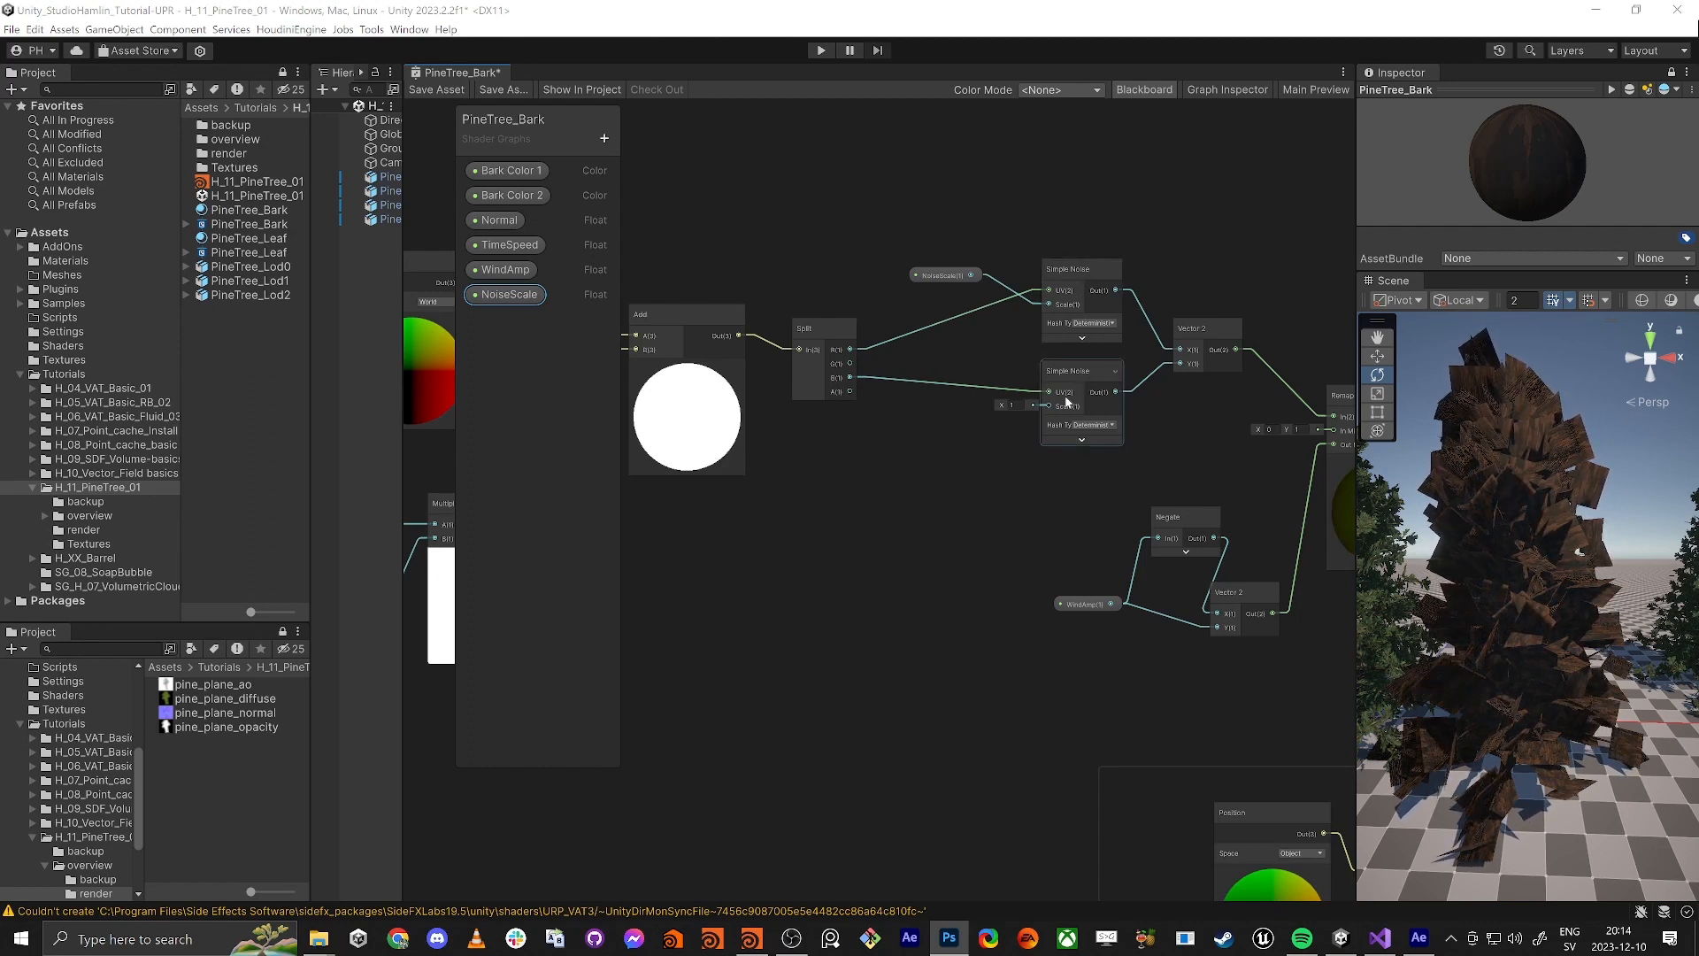
pyautogui.click(1068, 292)
pyautogui.click(1061, 396)
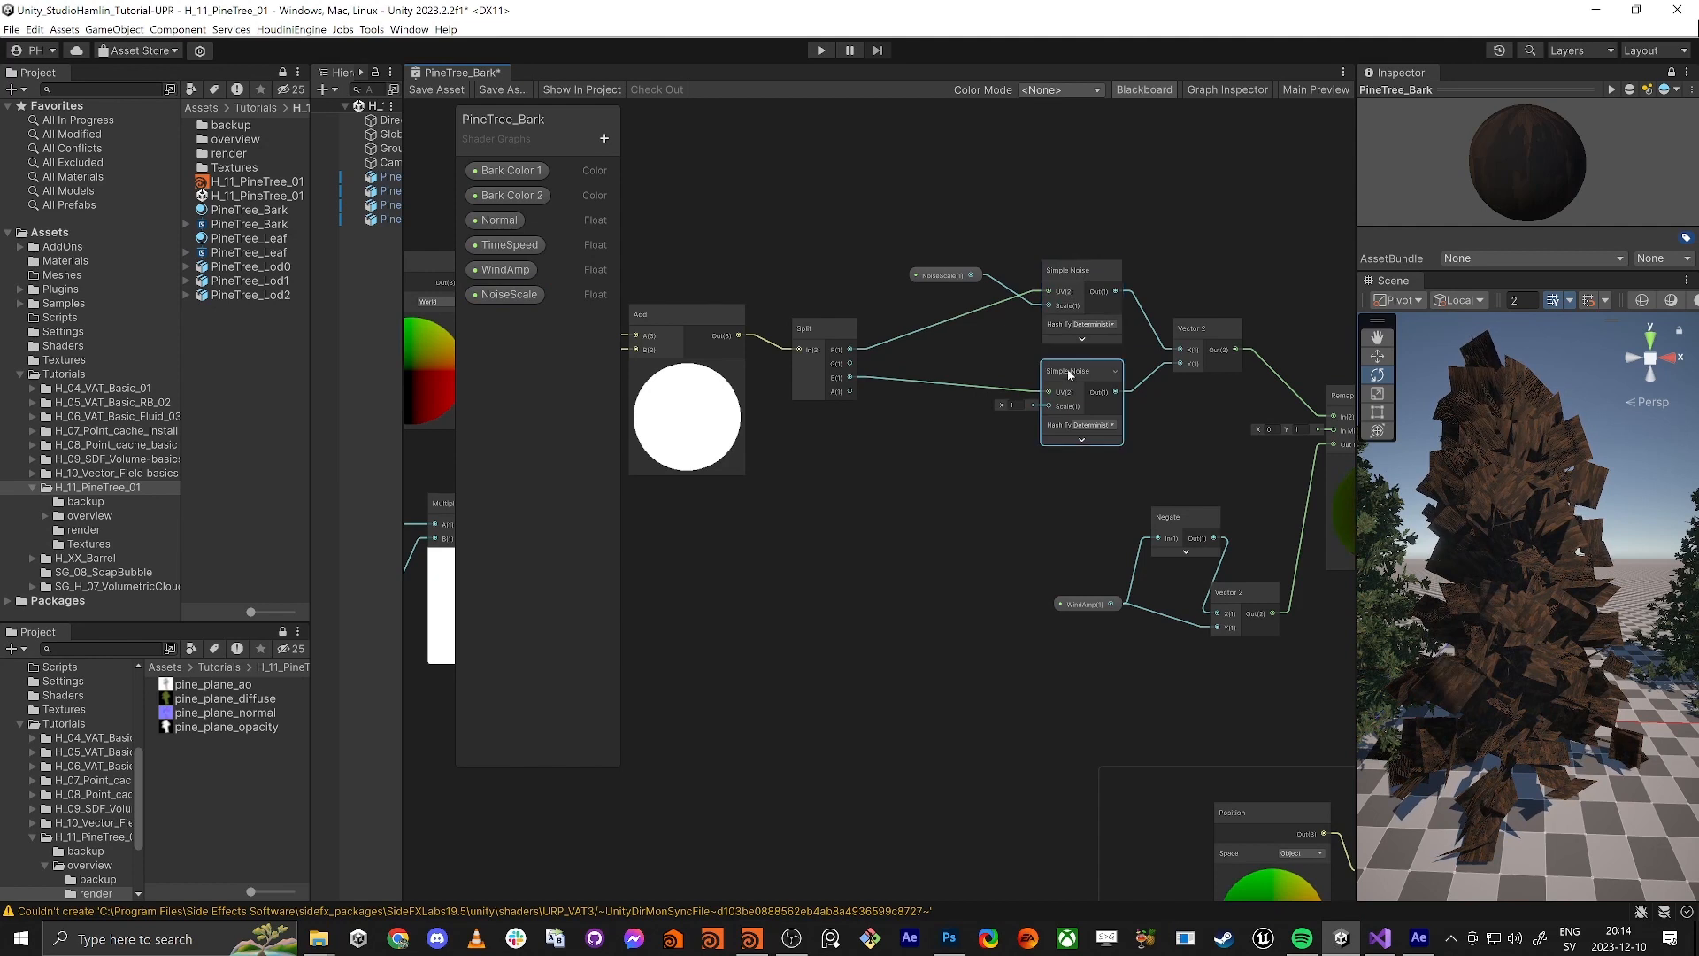
pyautogui.moveTo(1048, 406); pyautogui.dragTo(894, 279)
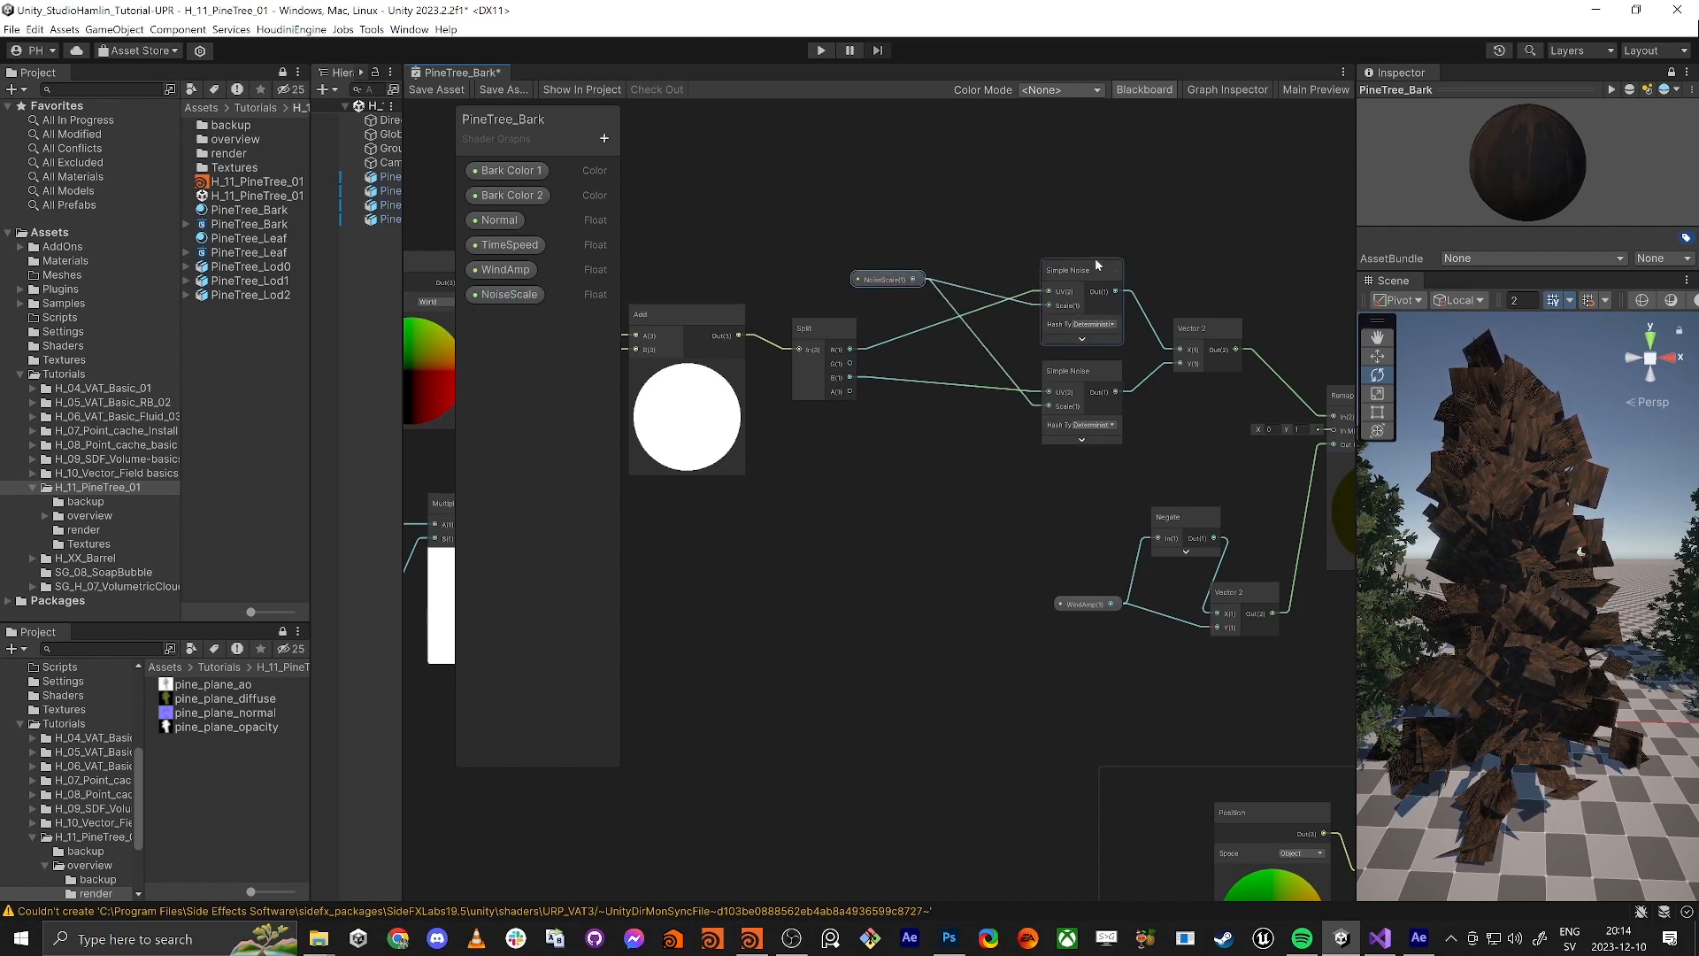
pyautogui.moveTo(1095, 263); pyautogui.dragTo(1082, 267)
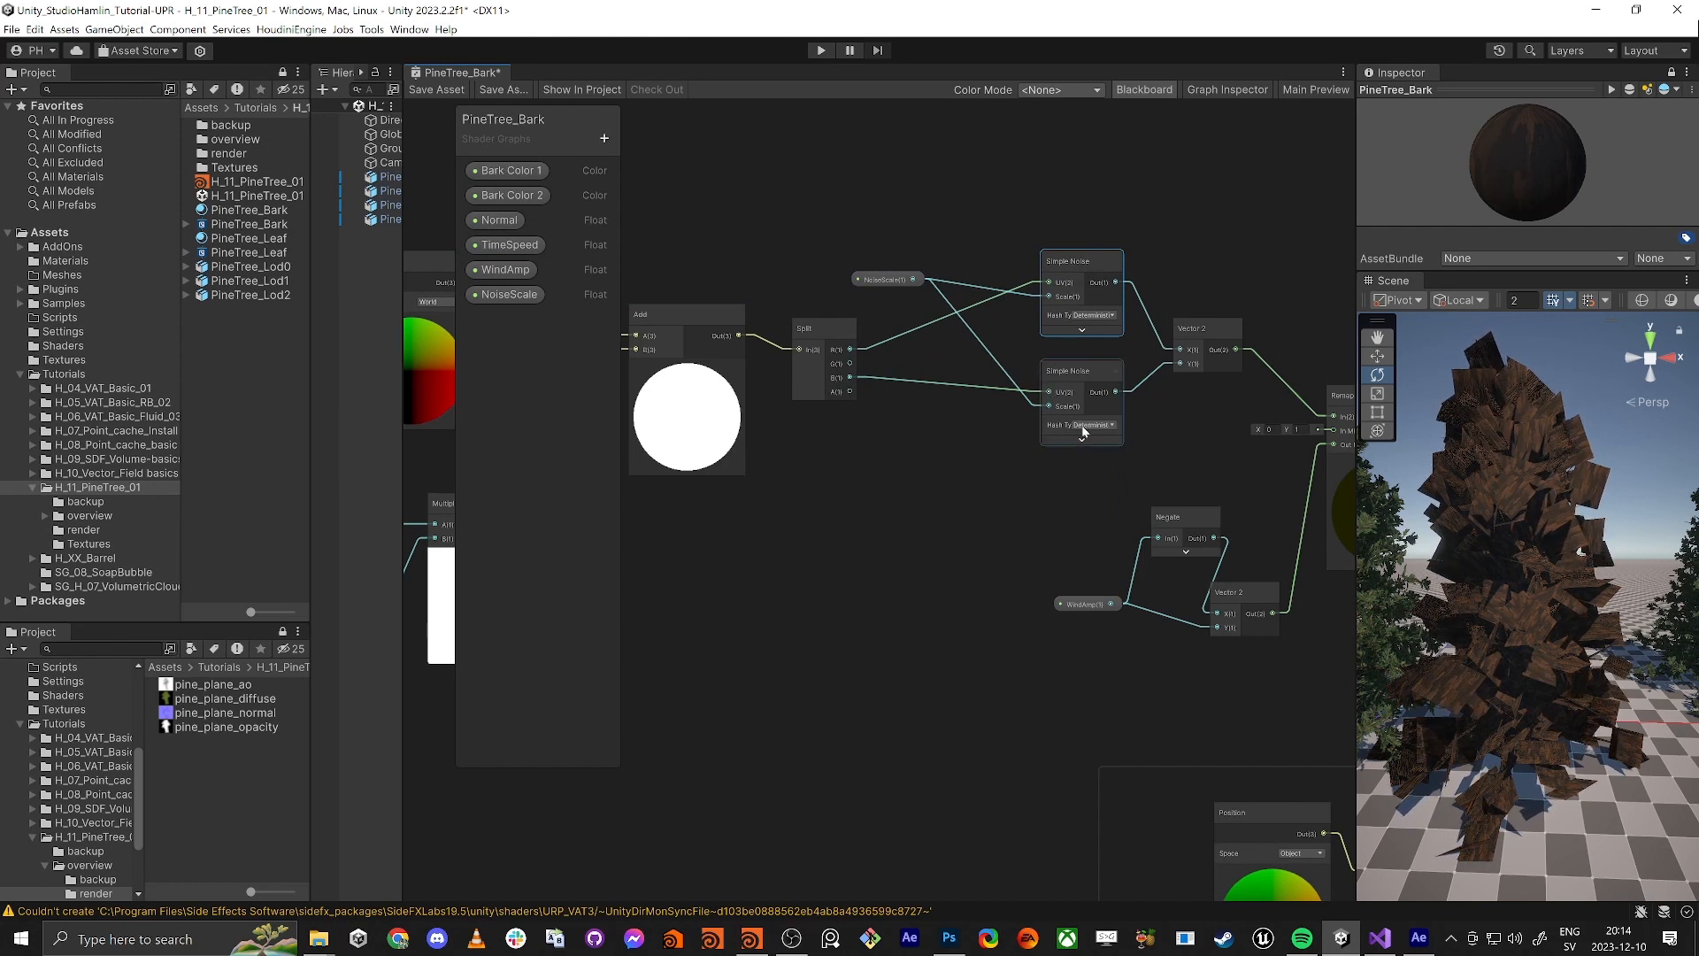
pyautogui.click(1105, 426)
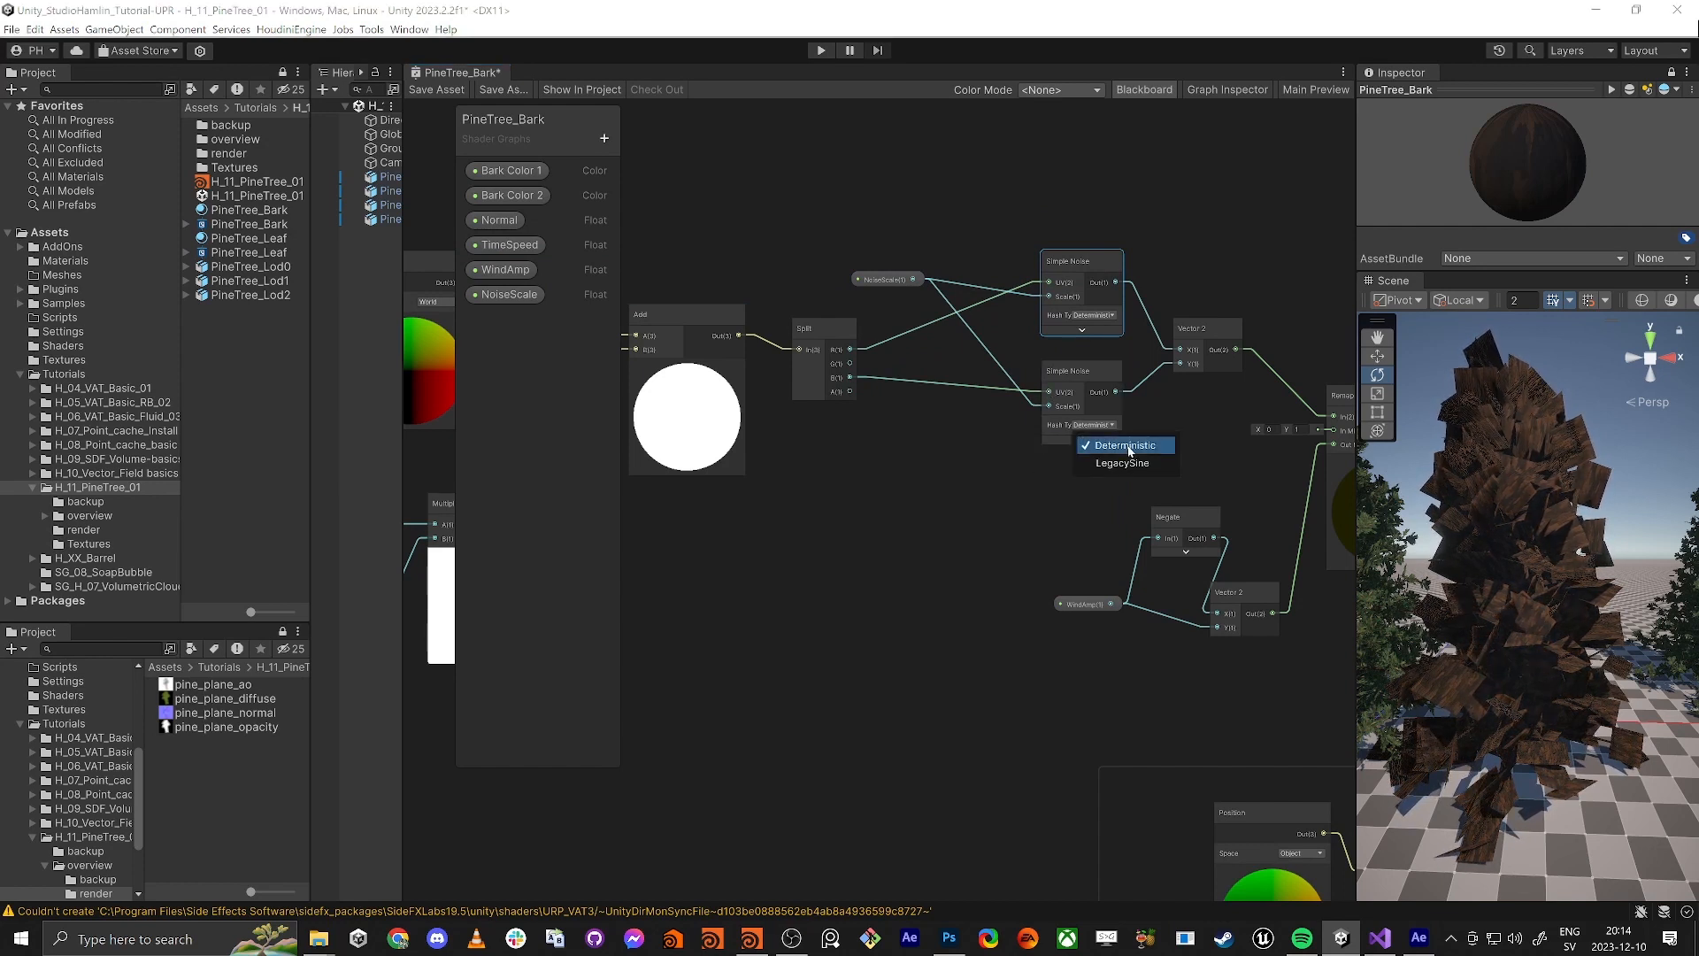
pyautogui.click(1154, 426)
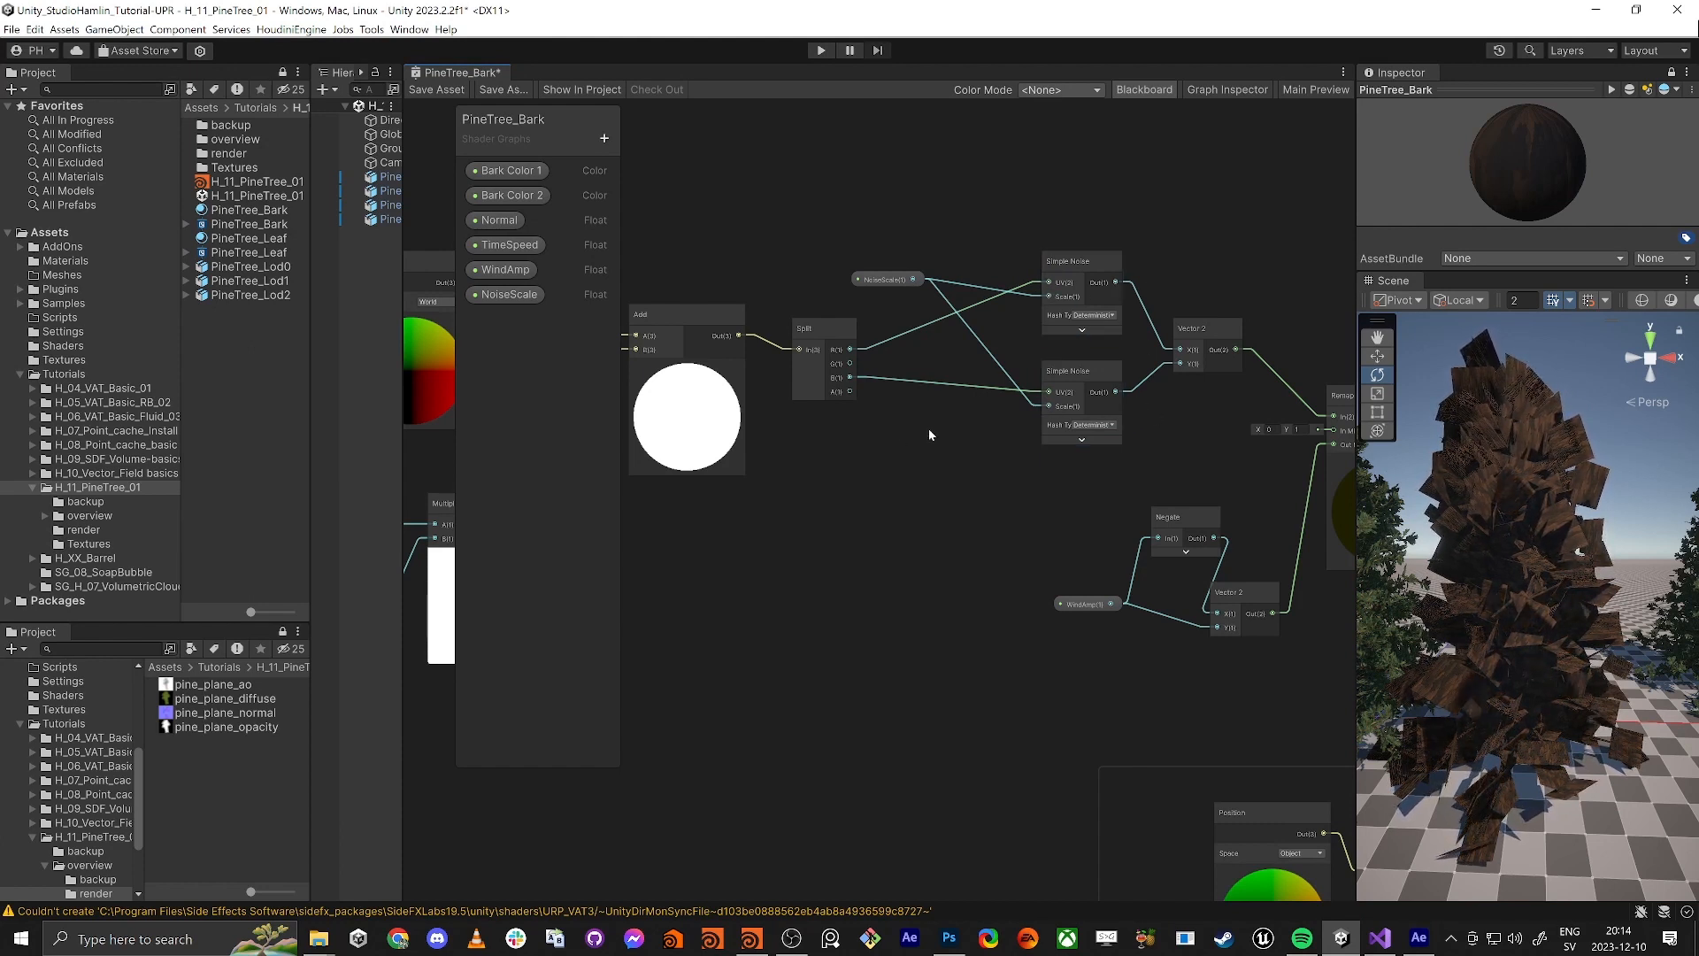
# Create a Multiply node with NoiseScale feeding its B input and set its A input to 1.1
pyautogui.moveTo(981, 444); pyautogui.dragTo(1023, 455, button='middle')
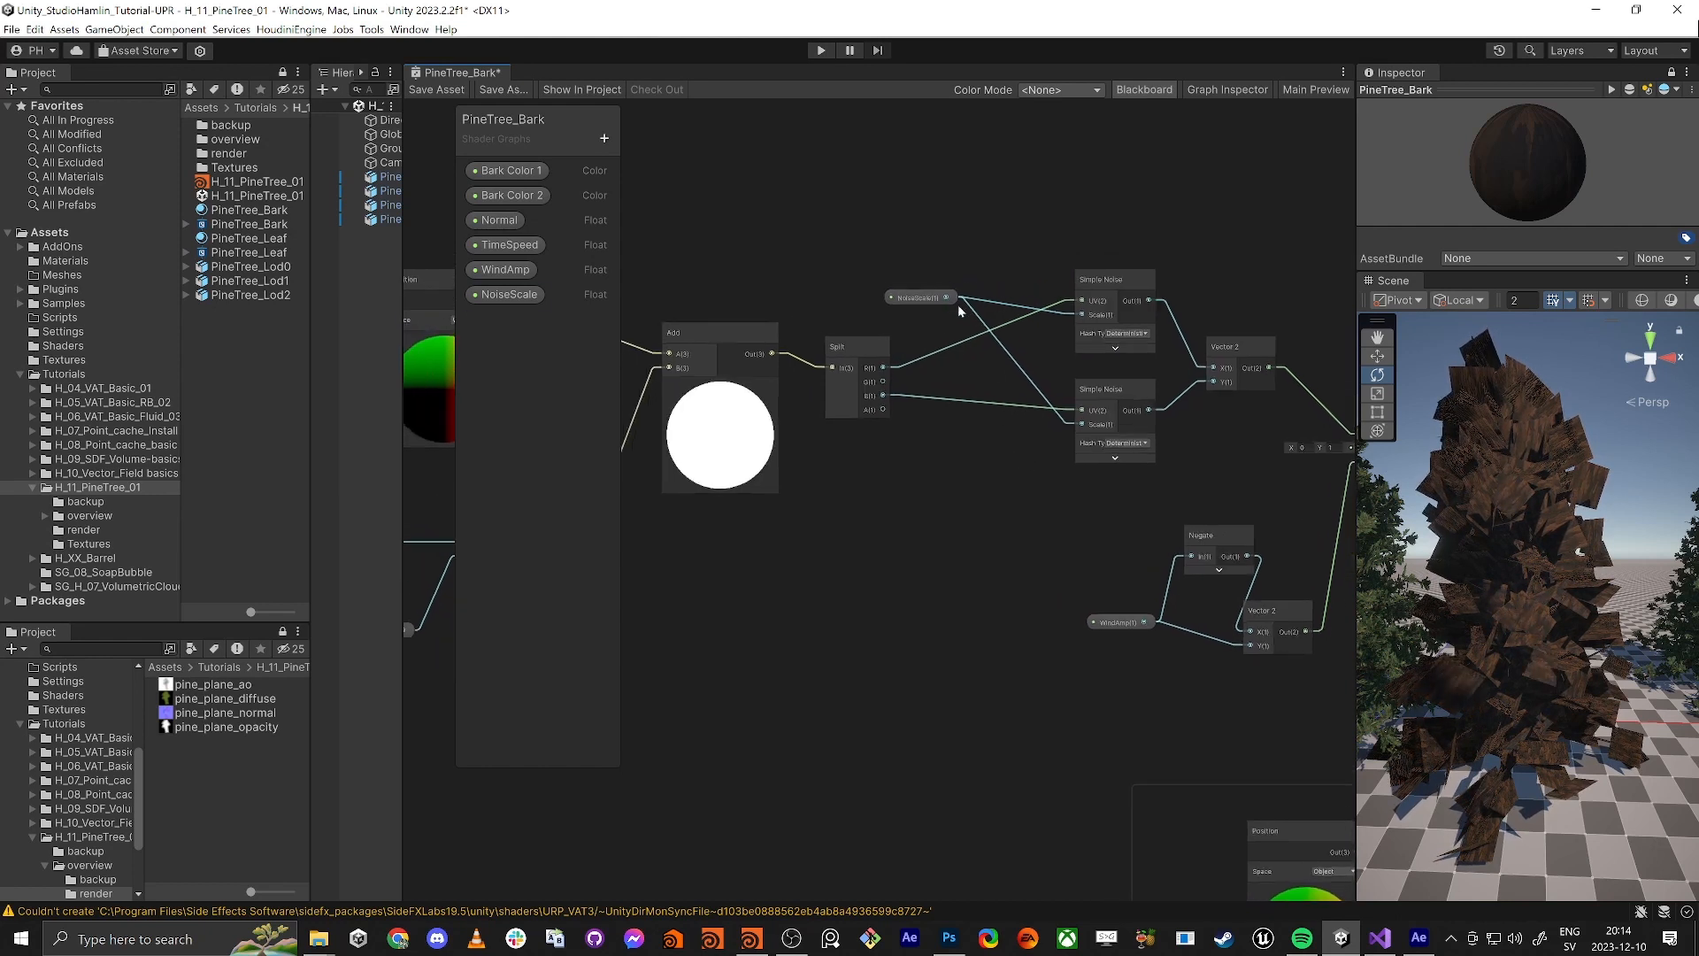
pyautogui.moveTo(939, 302); pyautogui.dragTo(952, 515)
pyautogui.write('mult')
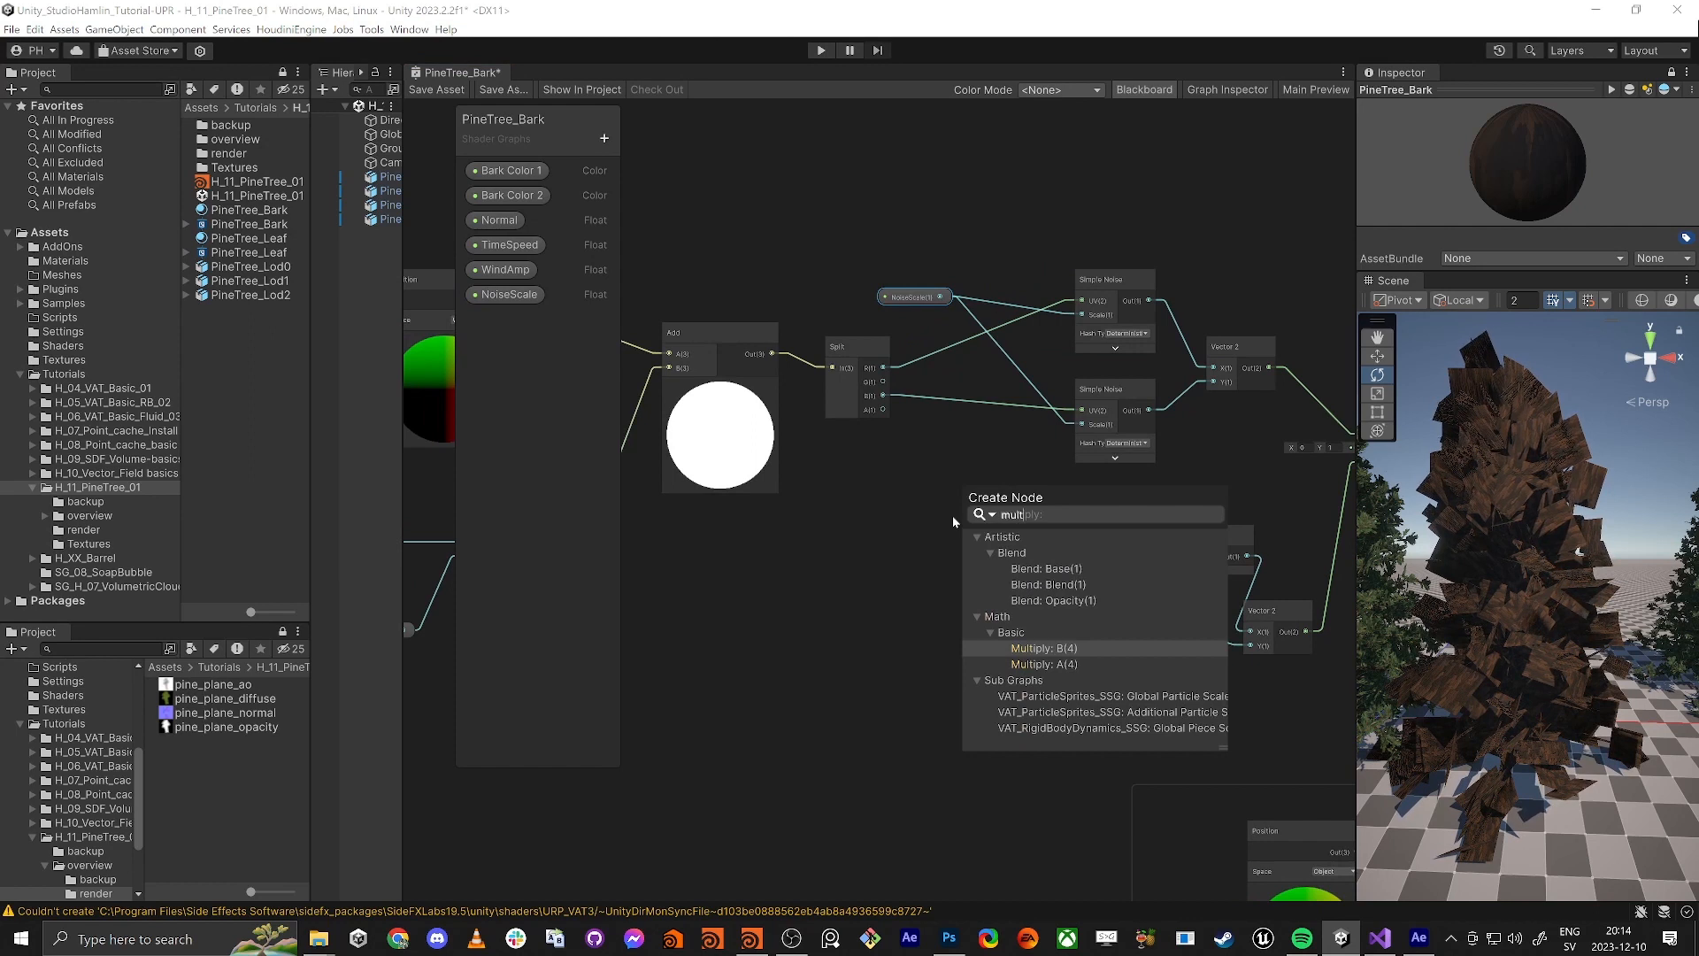
pyautogui.press('Return')
pyautogui.click(925, 504)
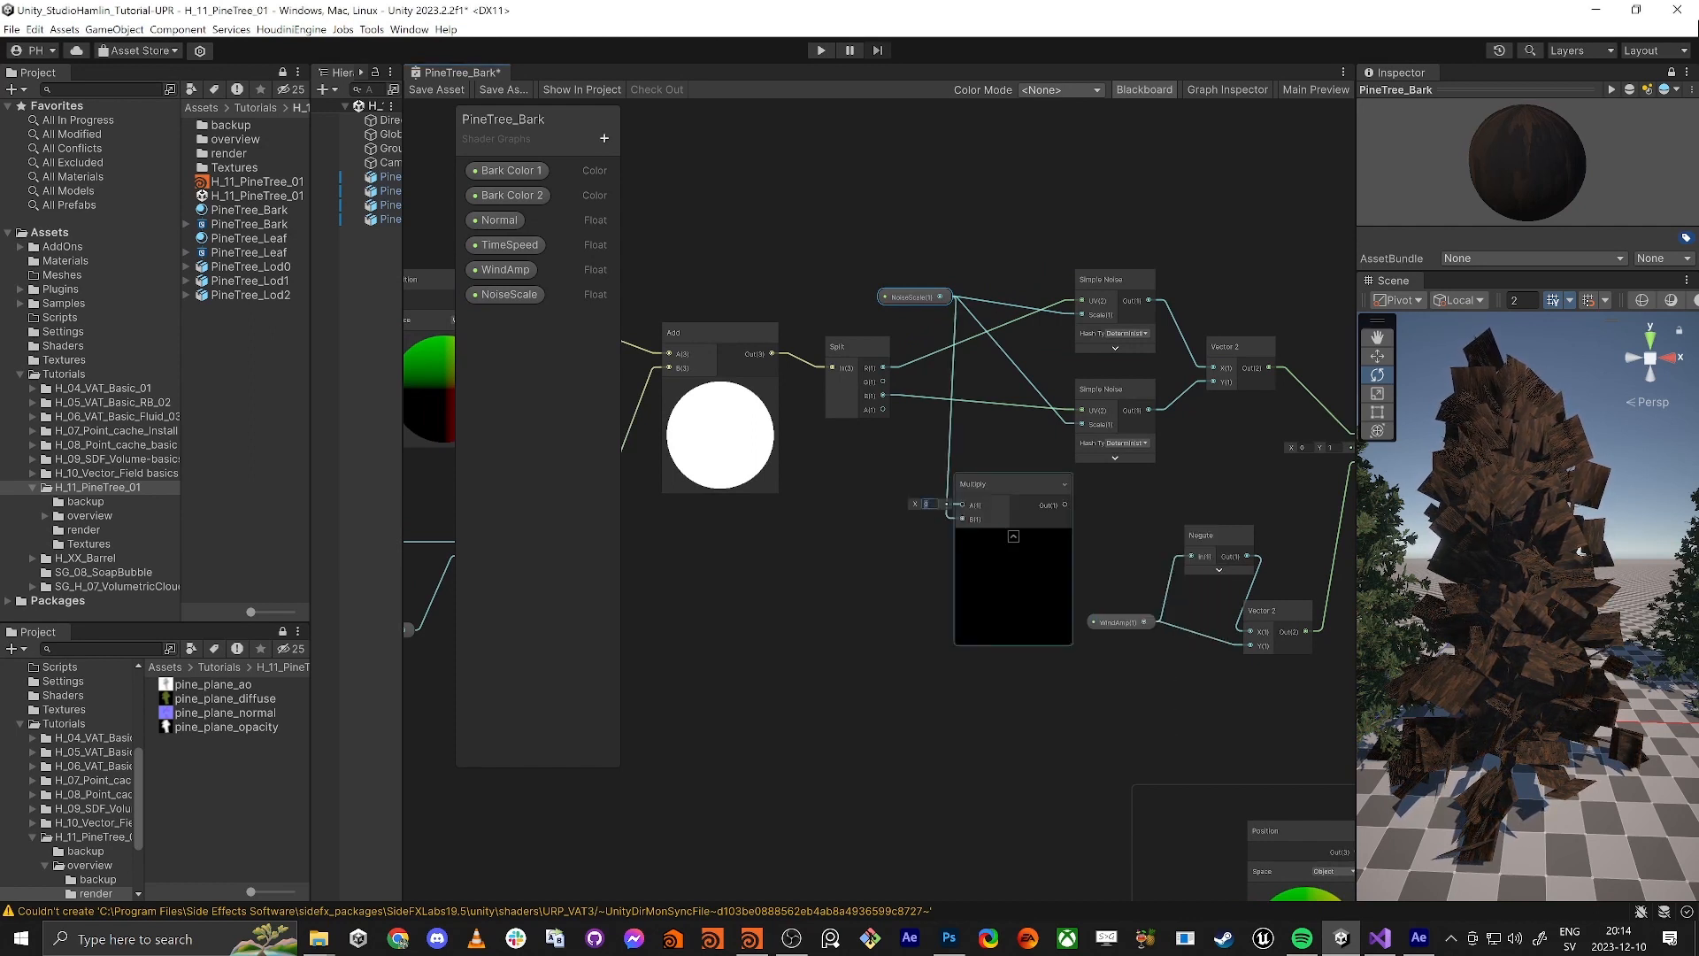
pyautogui.write('1.1')
pyautogui.click(997, 453)
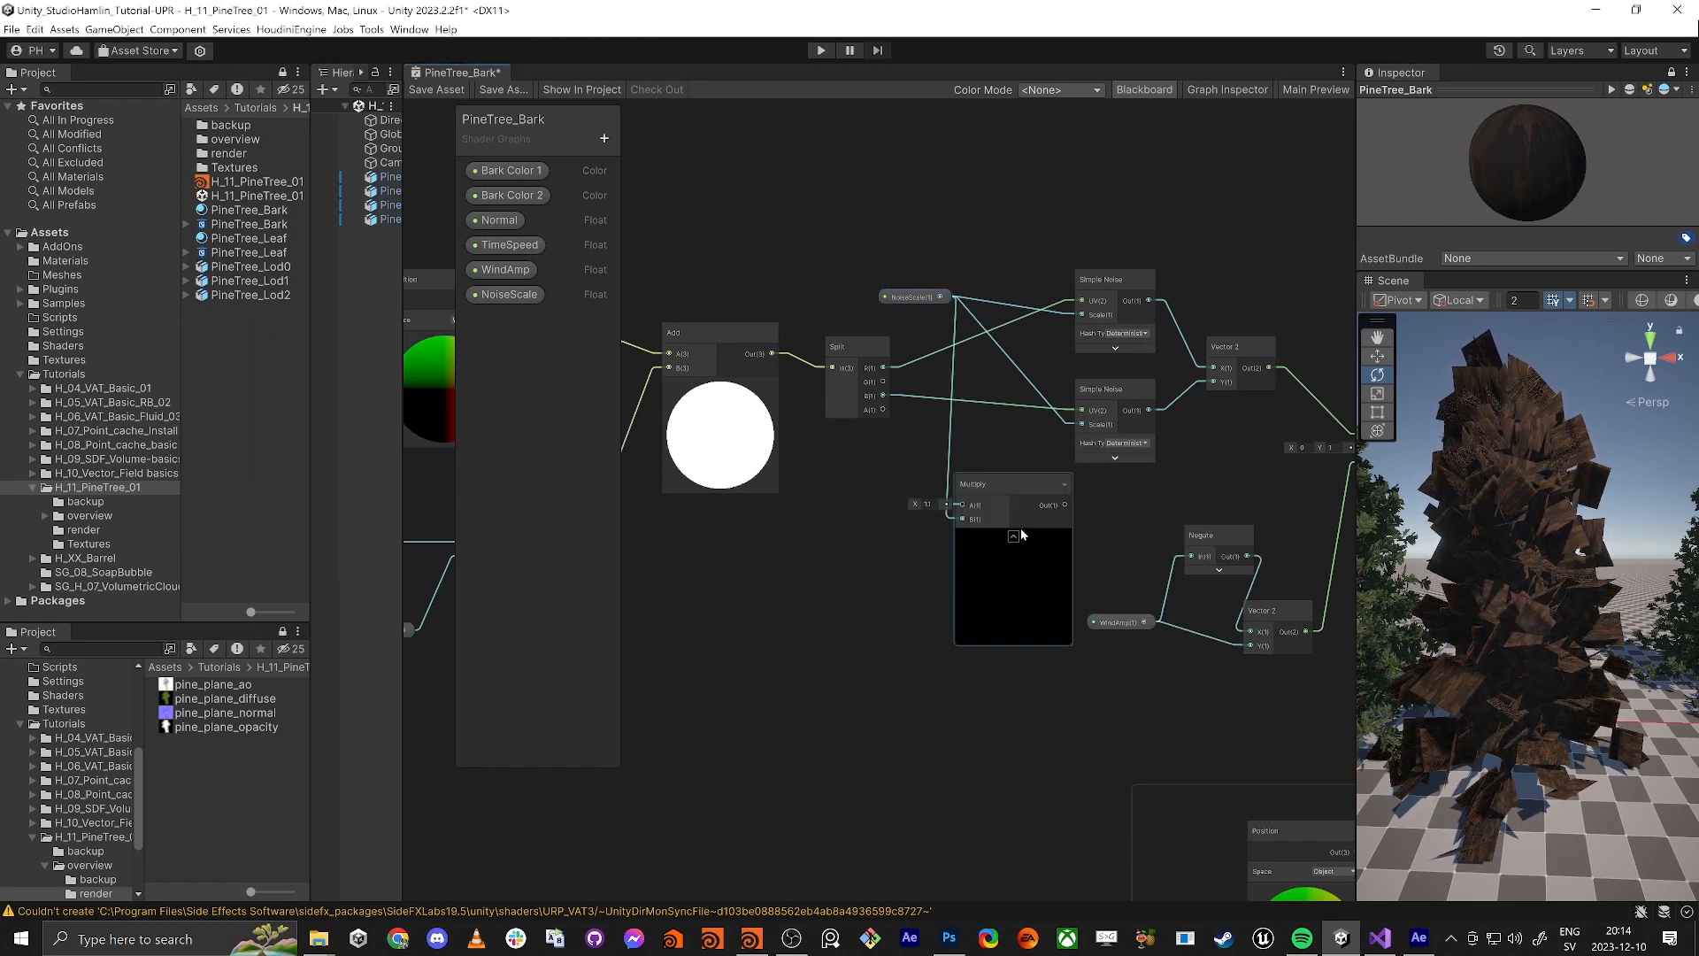
# Connect the Multiply output to the lower Simple Noise Scale, collapse and tuck in the Multiply node, and save the shader graph
pyautogui.moveTo(1065, 504); pyautogui.dragTo(1081, 424)
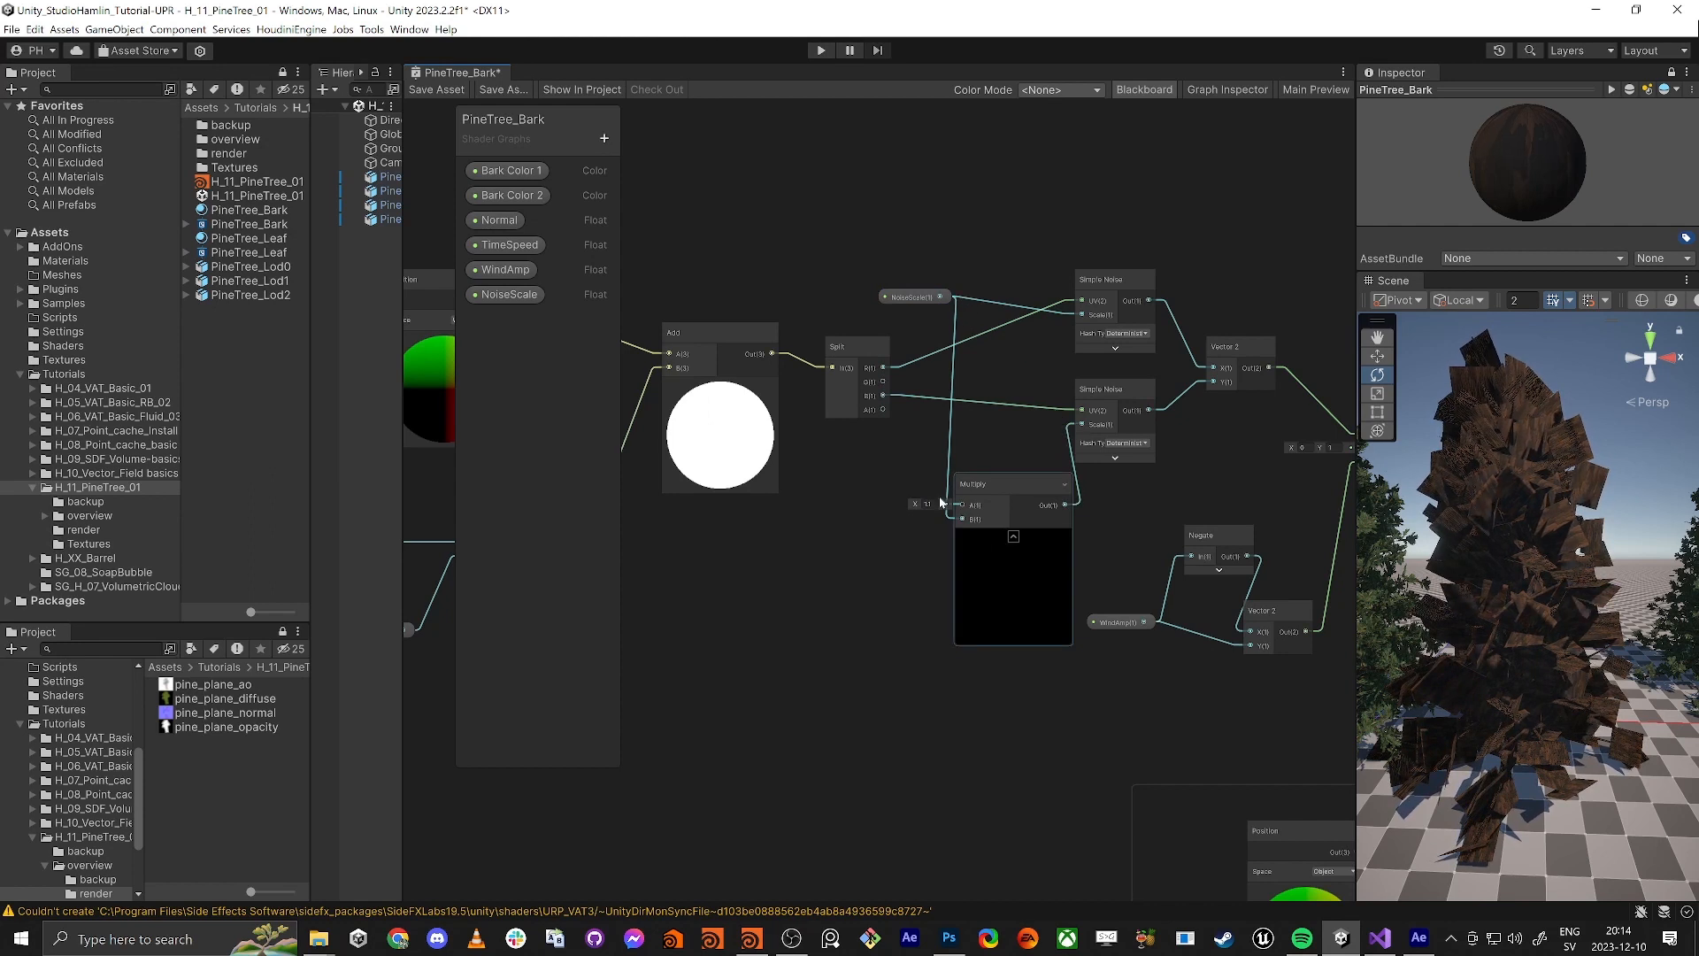
pyautogui.click(1013, 536)
pyautogui.moveTo(1004, 487); pyautogui.dragTo(994, 430)
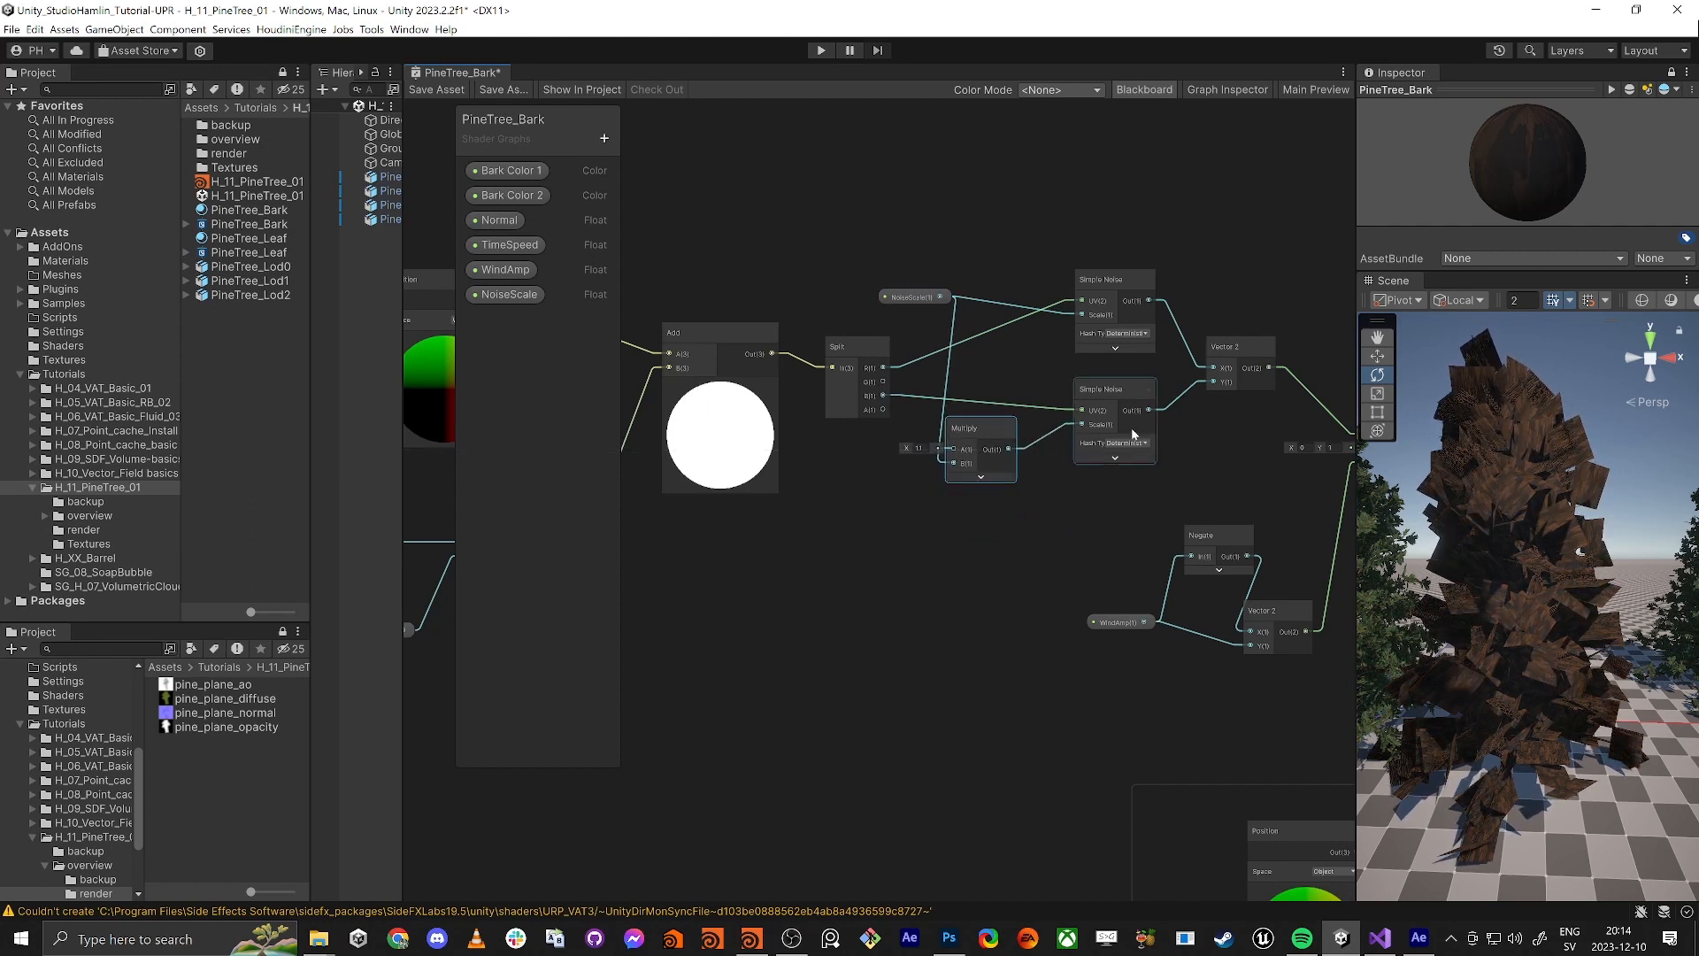
pyautogui.click(1113, 319)
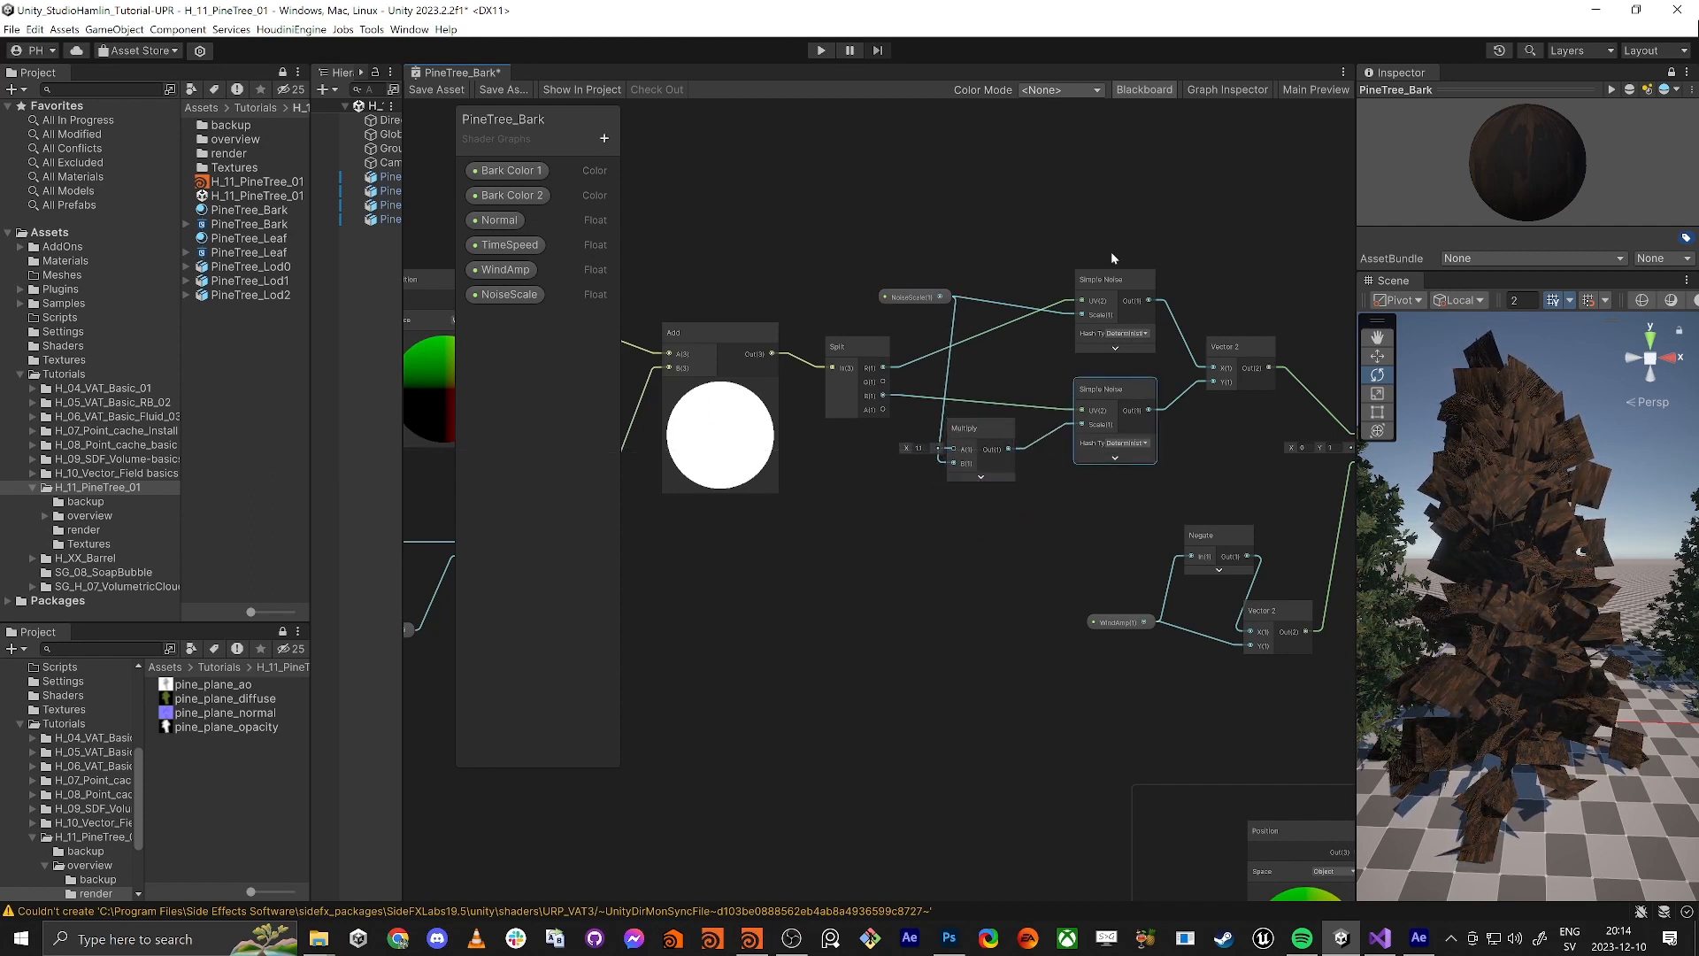
pyautogui.moveTo(1241, 247); pyautogui.dragTo(1151, 257, button='middle')
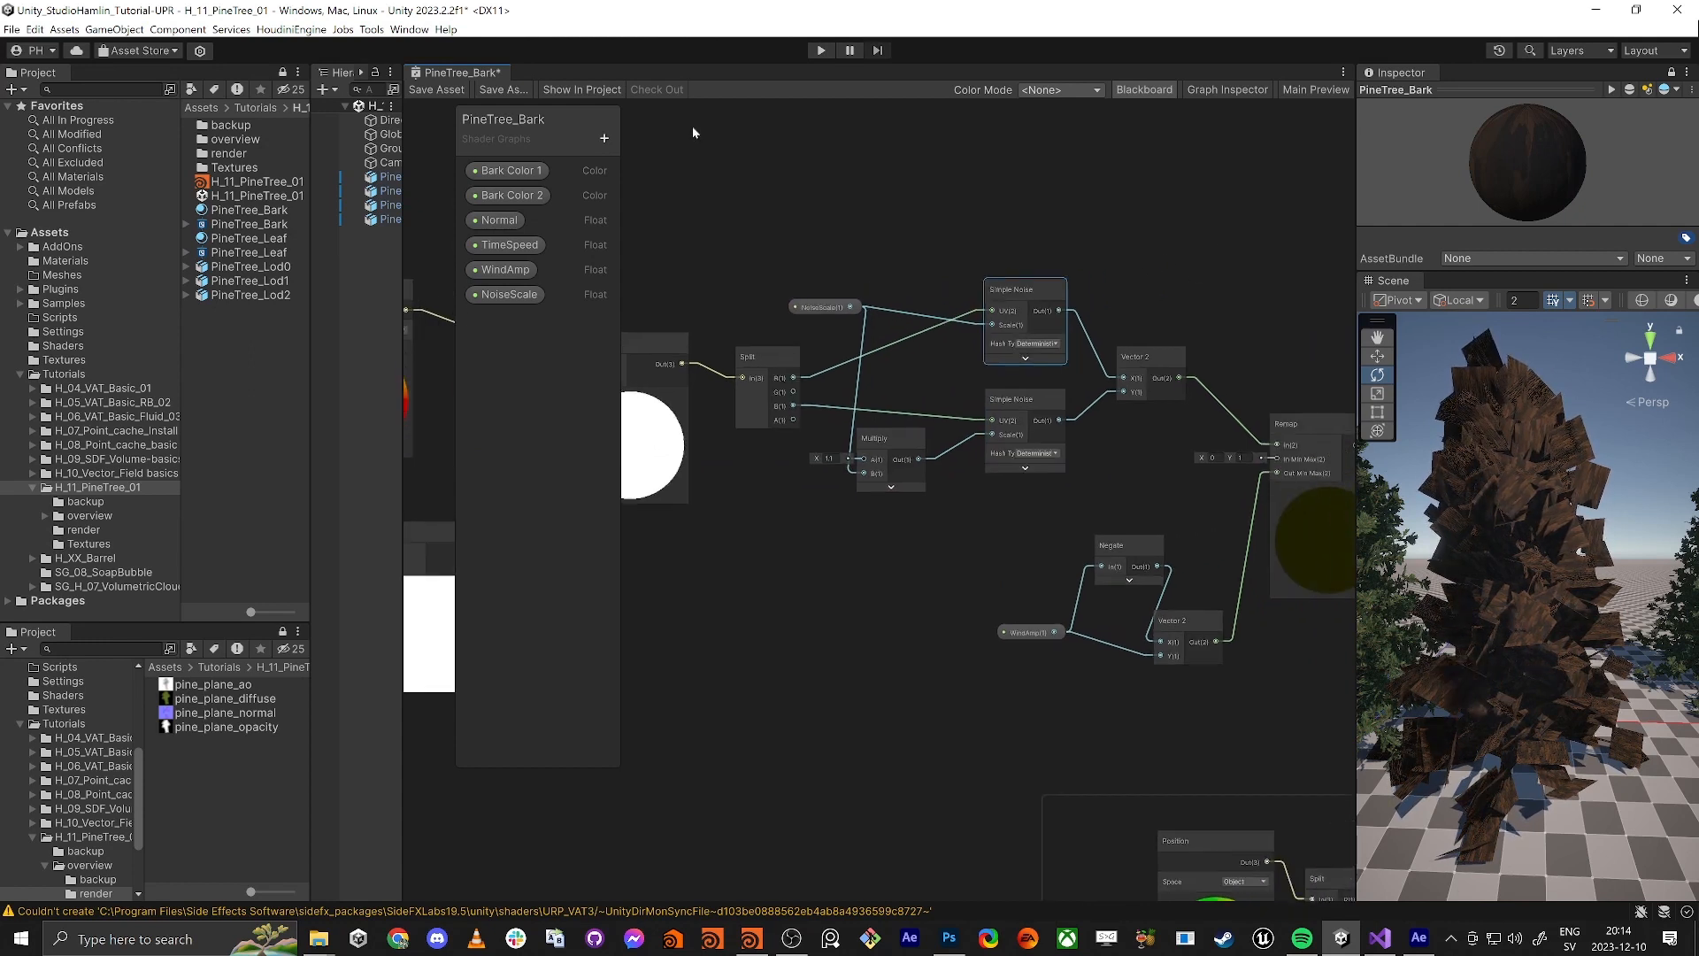
pyautogui.hotkey('ctrl', 's')
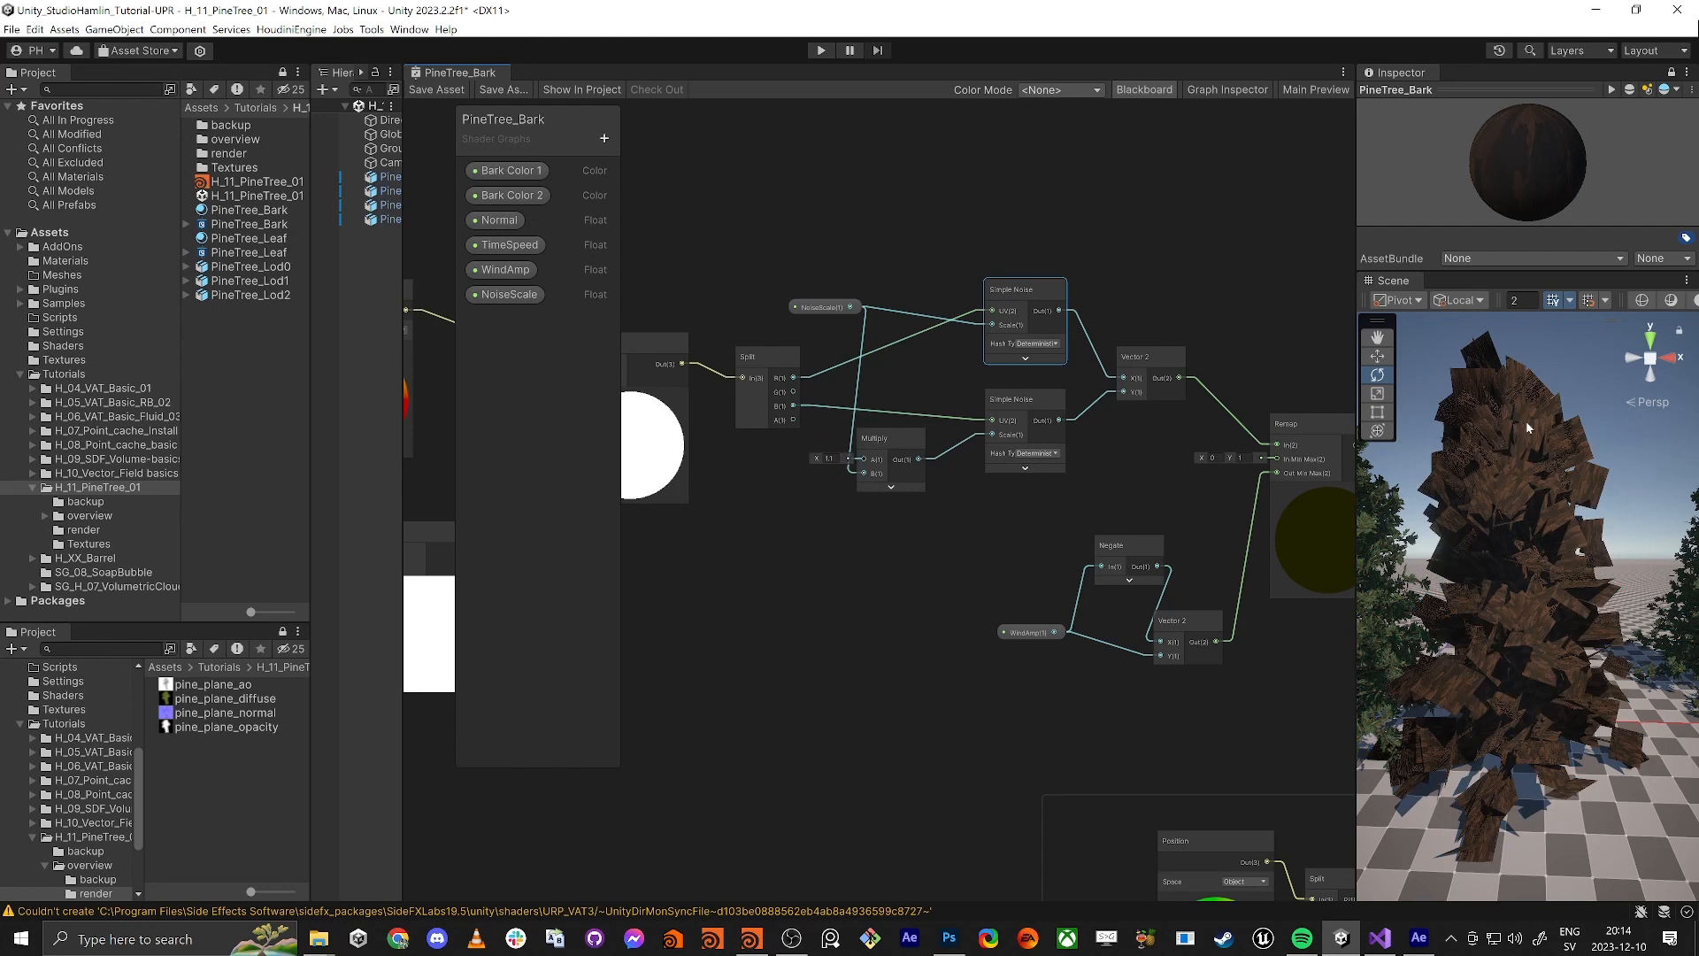
# Move the Mask group slightly and select all the vertex displacement nodes together with the Mask group for copying
pyautogui.scroll(-8, 874, 653)
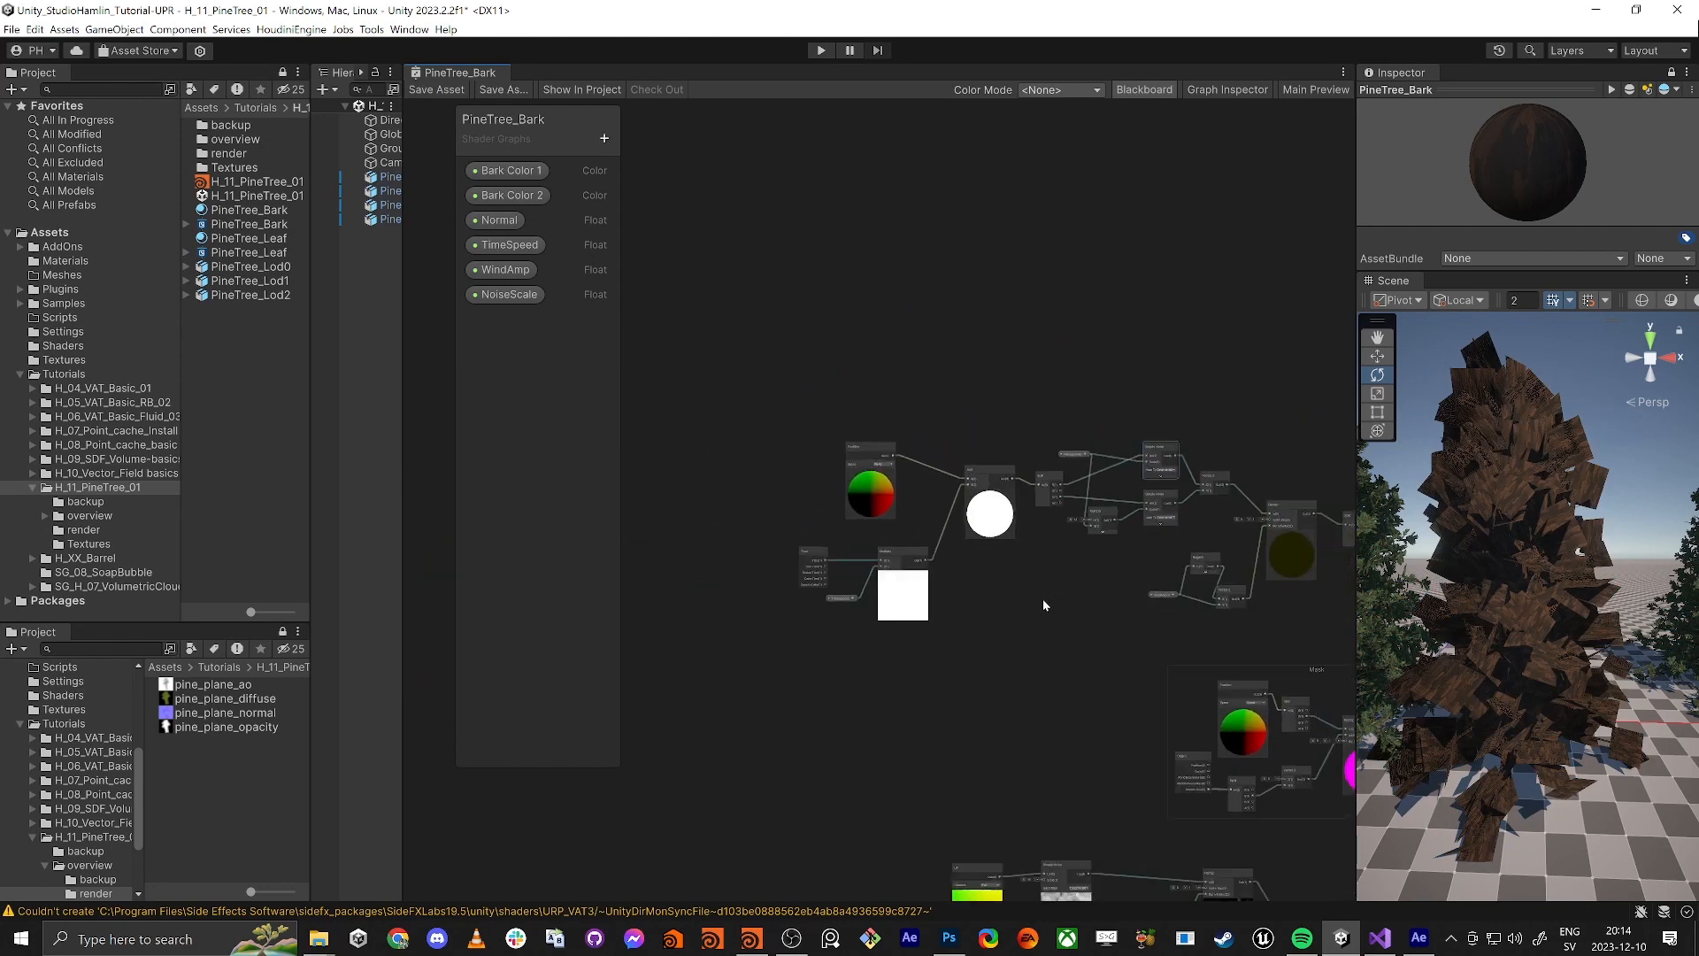
pyautogui.moveTo(920, 586); pyautogui.dragTo(913, 572, button='middle')
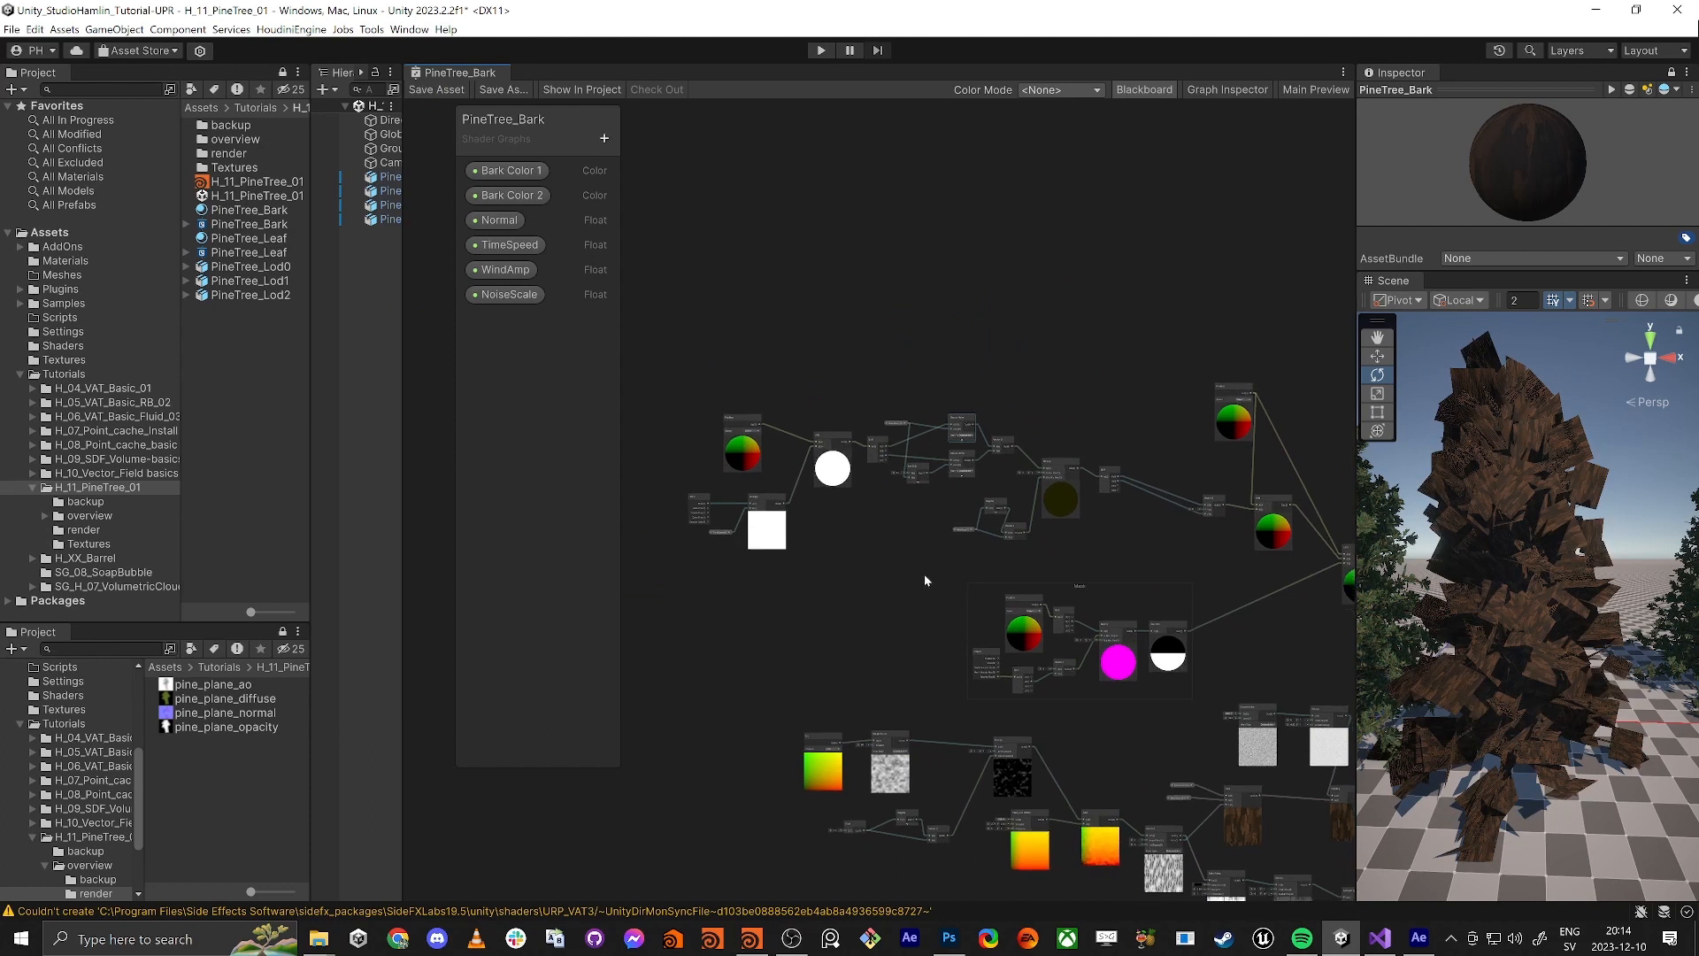
pyautogui.moveTo(1124, 574); pyautogui.dragTo(1077, 574)
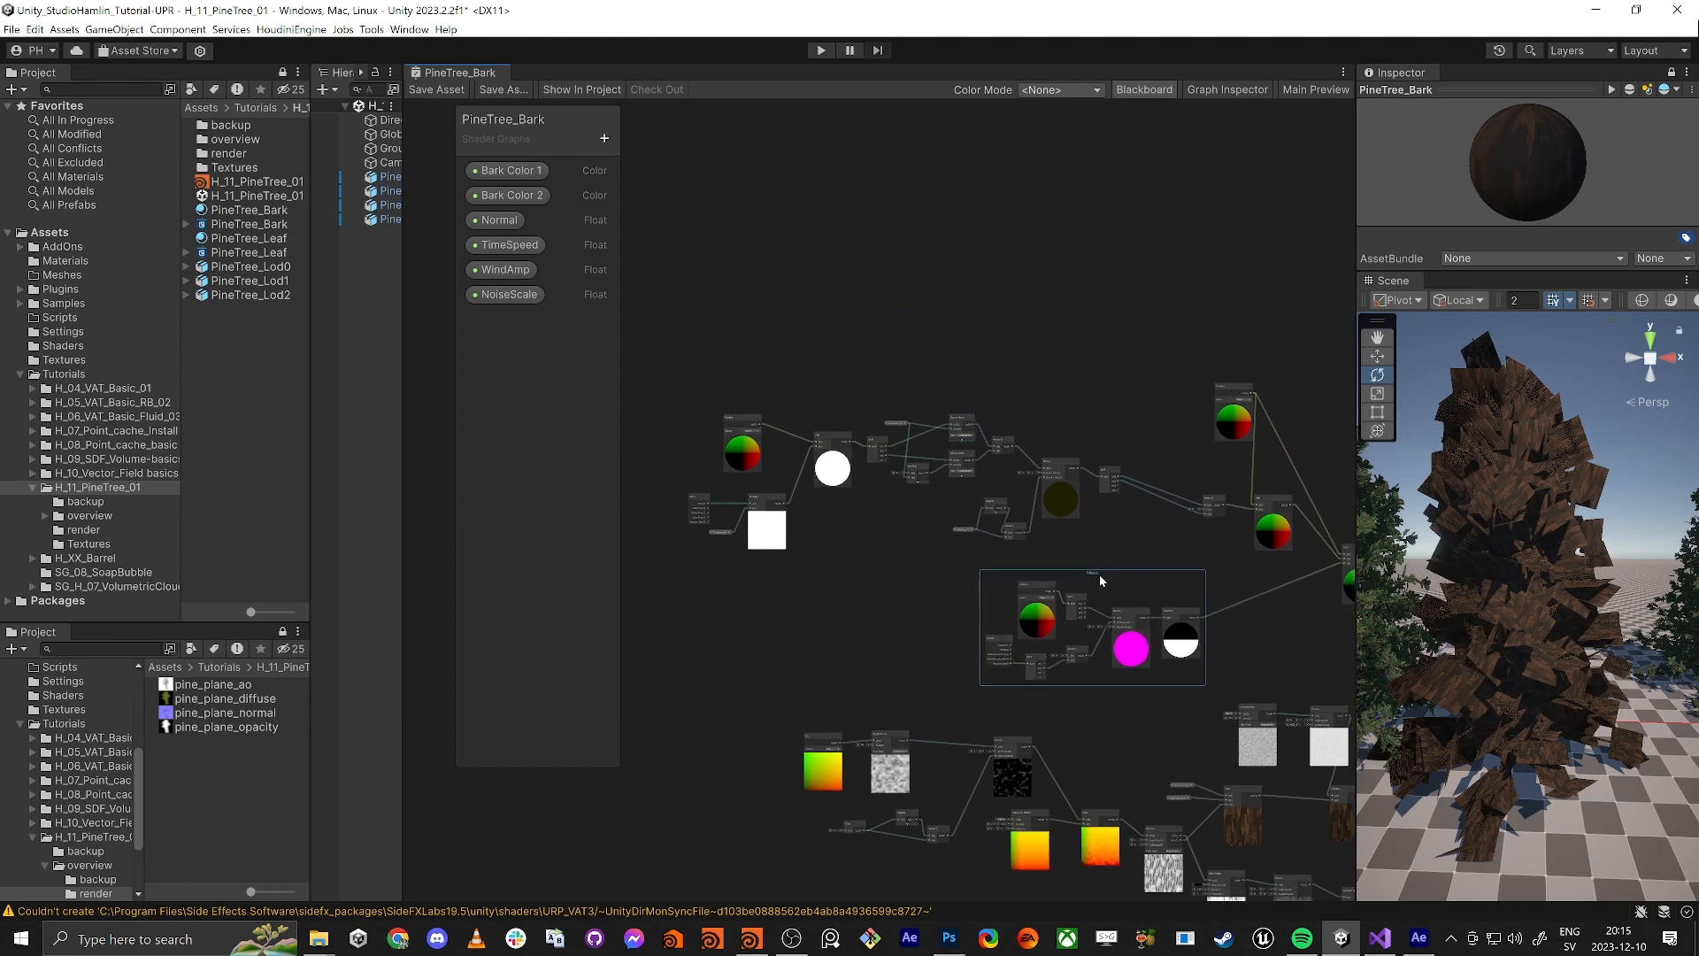
pyautogui.moveTo(671, 311); pyautogui.dragTo(1309, 607)
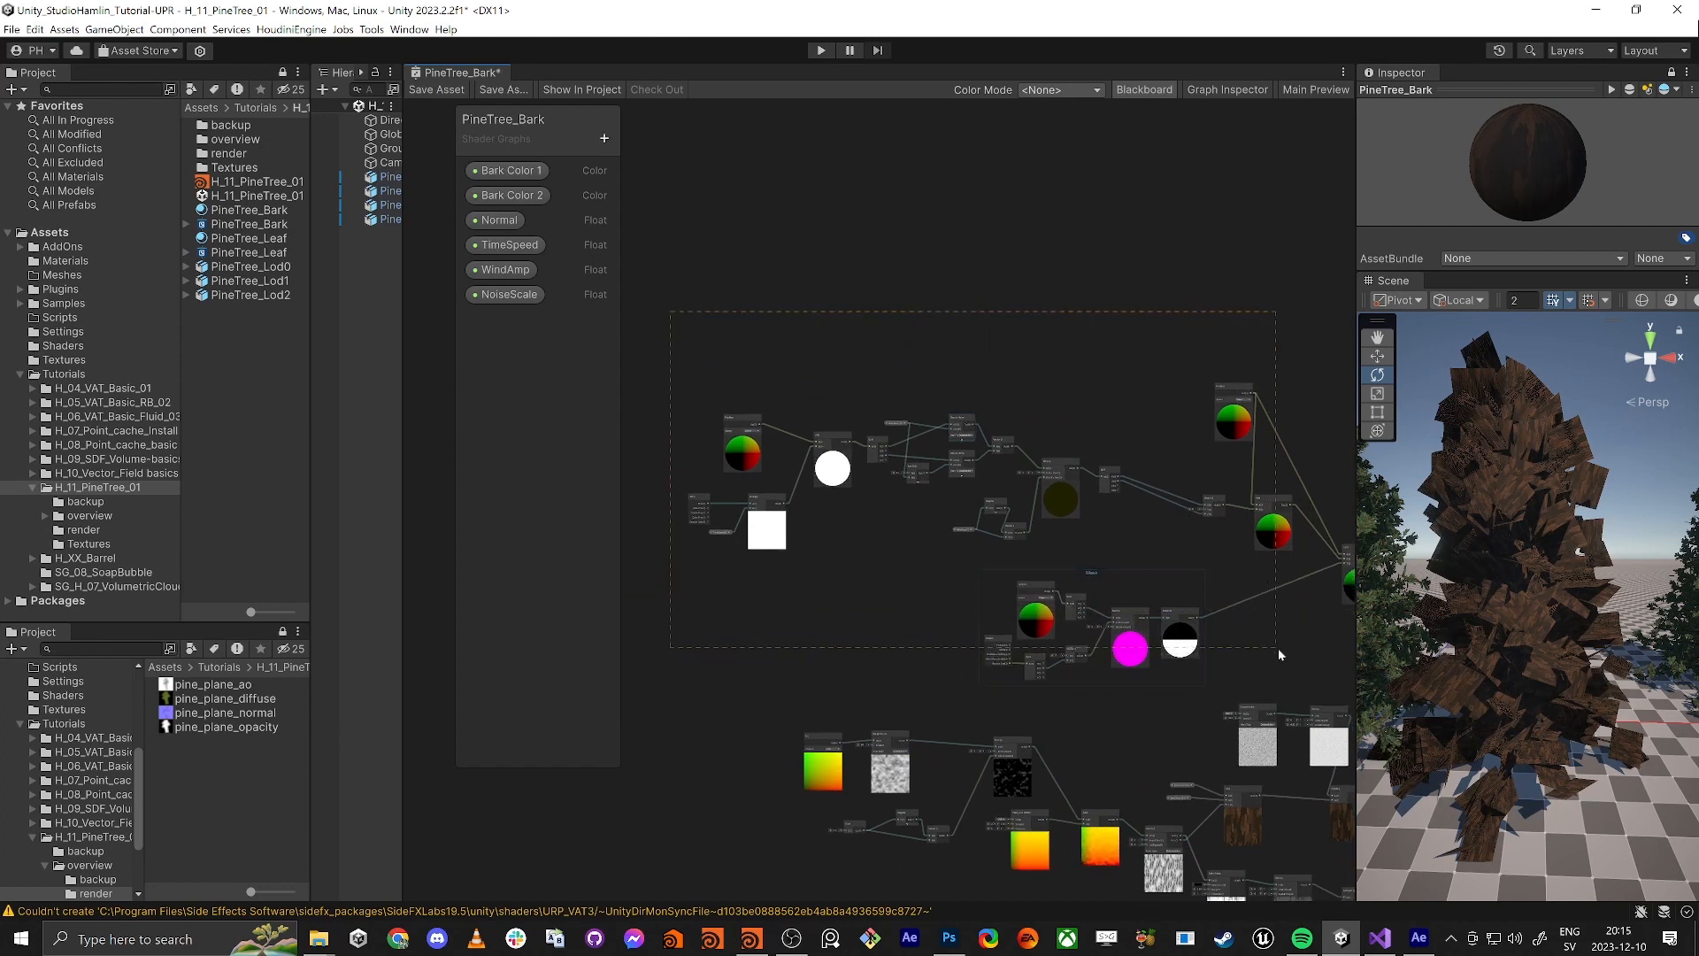
pyautogui.moveTo(1331, 673); pyautogui.dragTo(1343, 666)
pyautogui.scroll(-3, 1081, 559)
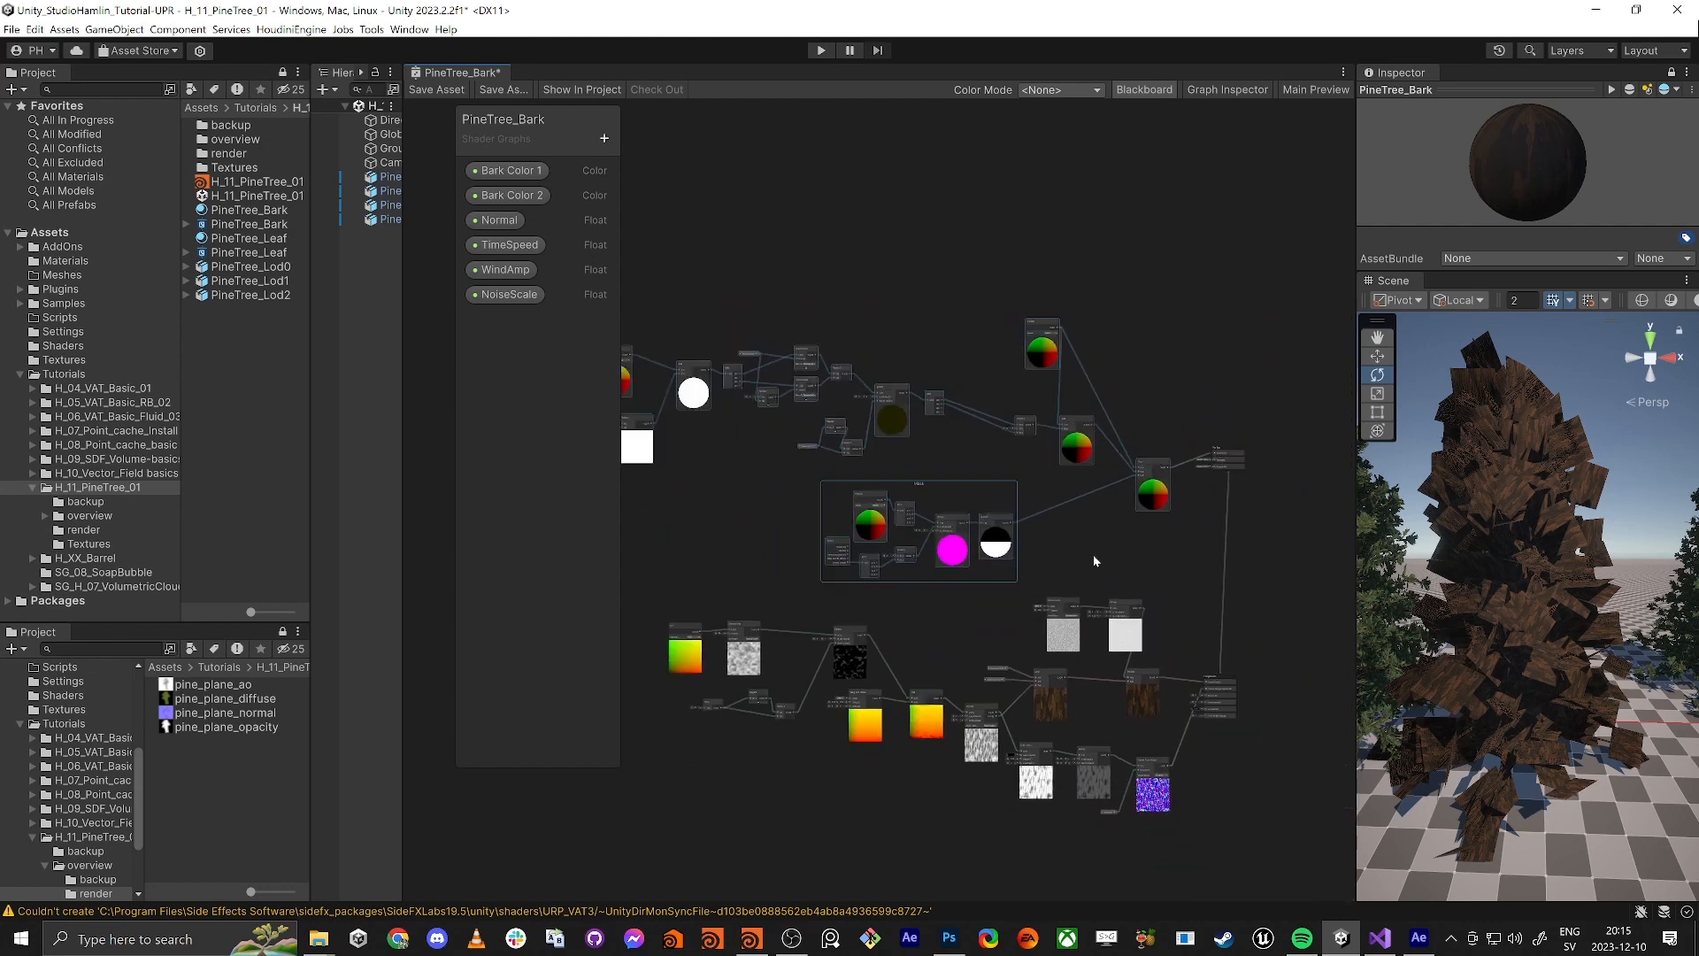
pyautogui.moveTo(1078, 347); pyautogui.dragTo(1067, 343, button='middle')
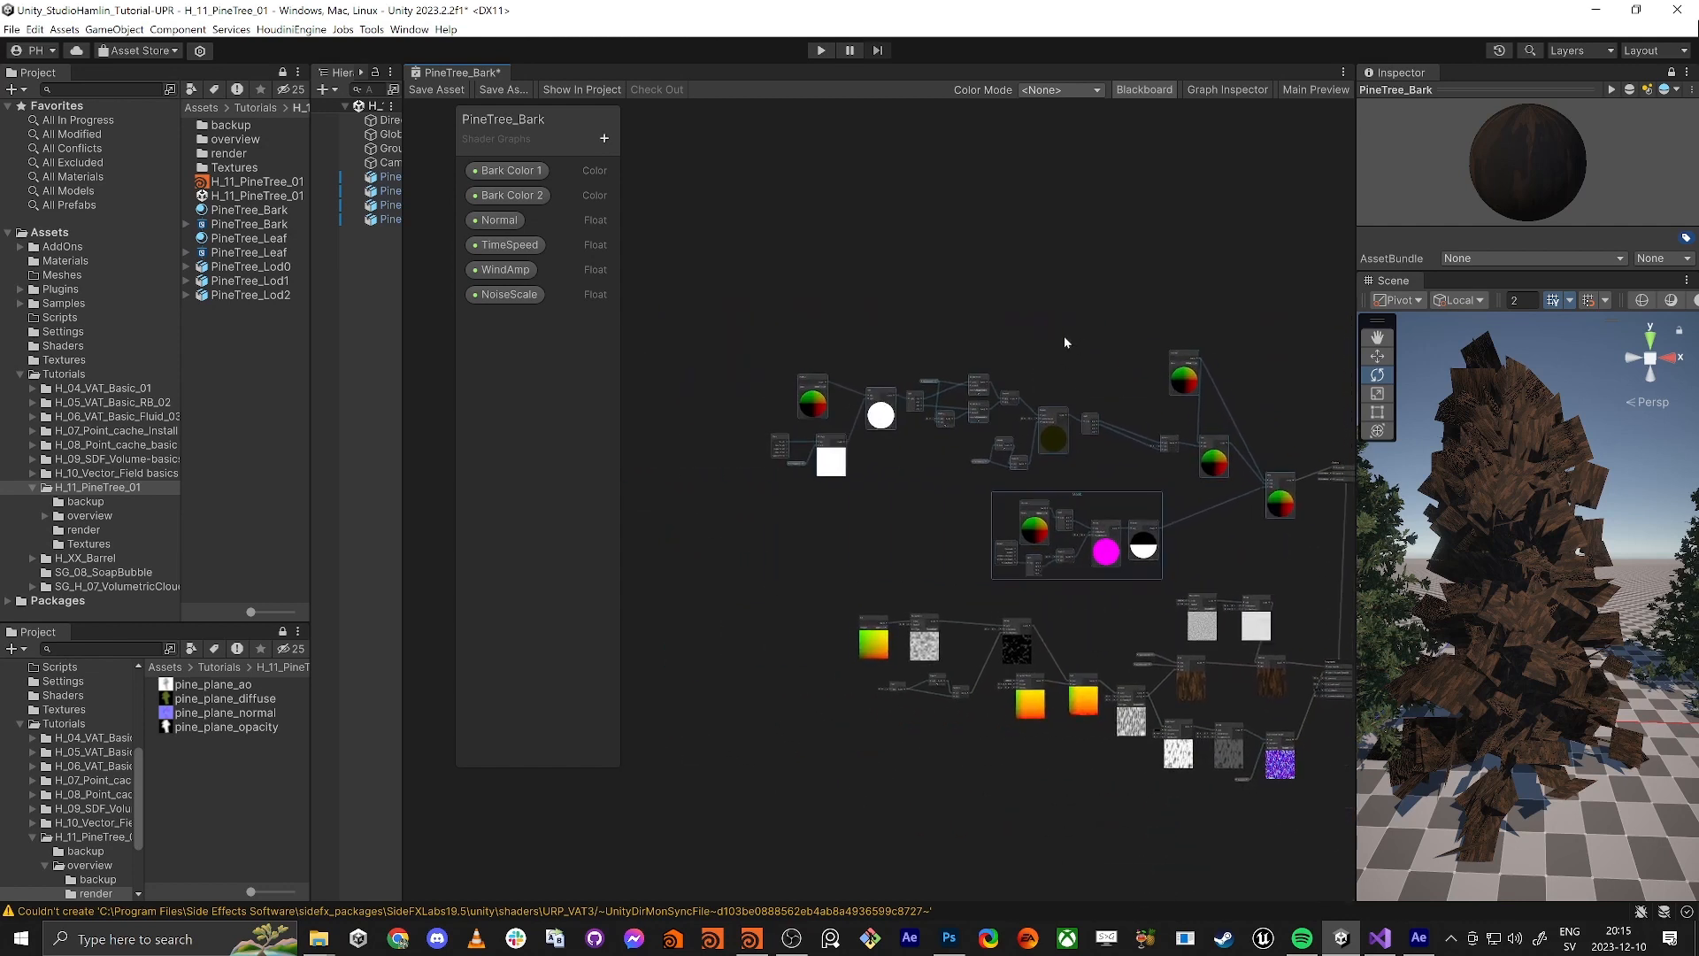
# Open the PineTree_Leaf shader graph and paste the copied vertex displacement nodes above its texture nodes
pyautogui.doubleClick(237, 252)
pyautogui.scroll(-4, 1205, 533)
pyautogui.moveTo(1205, 534); pyautogui.dragTo(1203, 194)
pyautogui.moveTo(732, 170); pyautogui.dragTo(901, 400, button='middle')
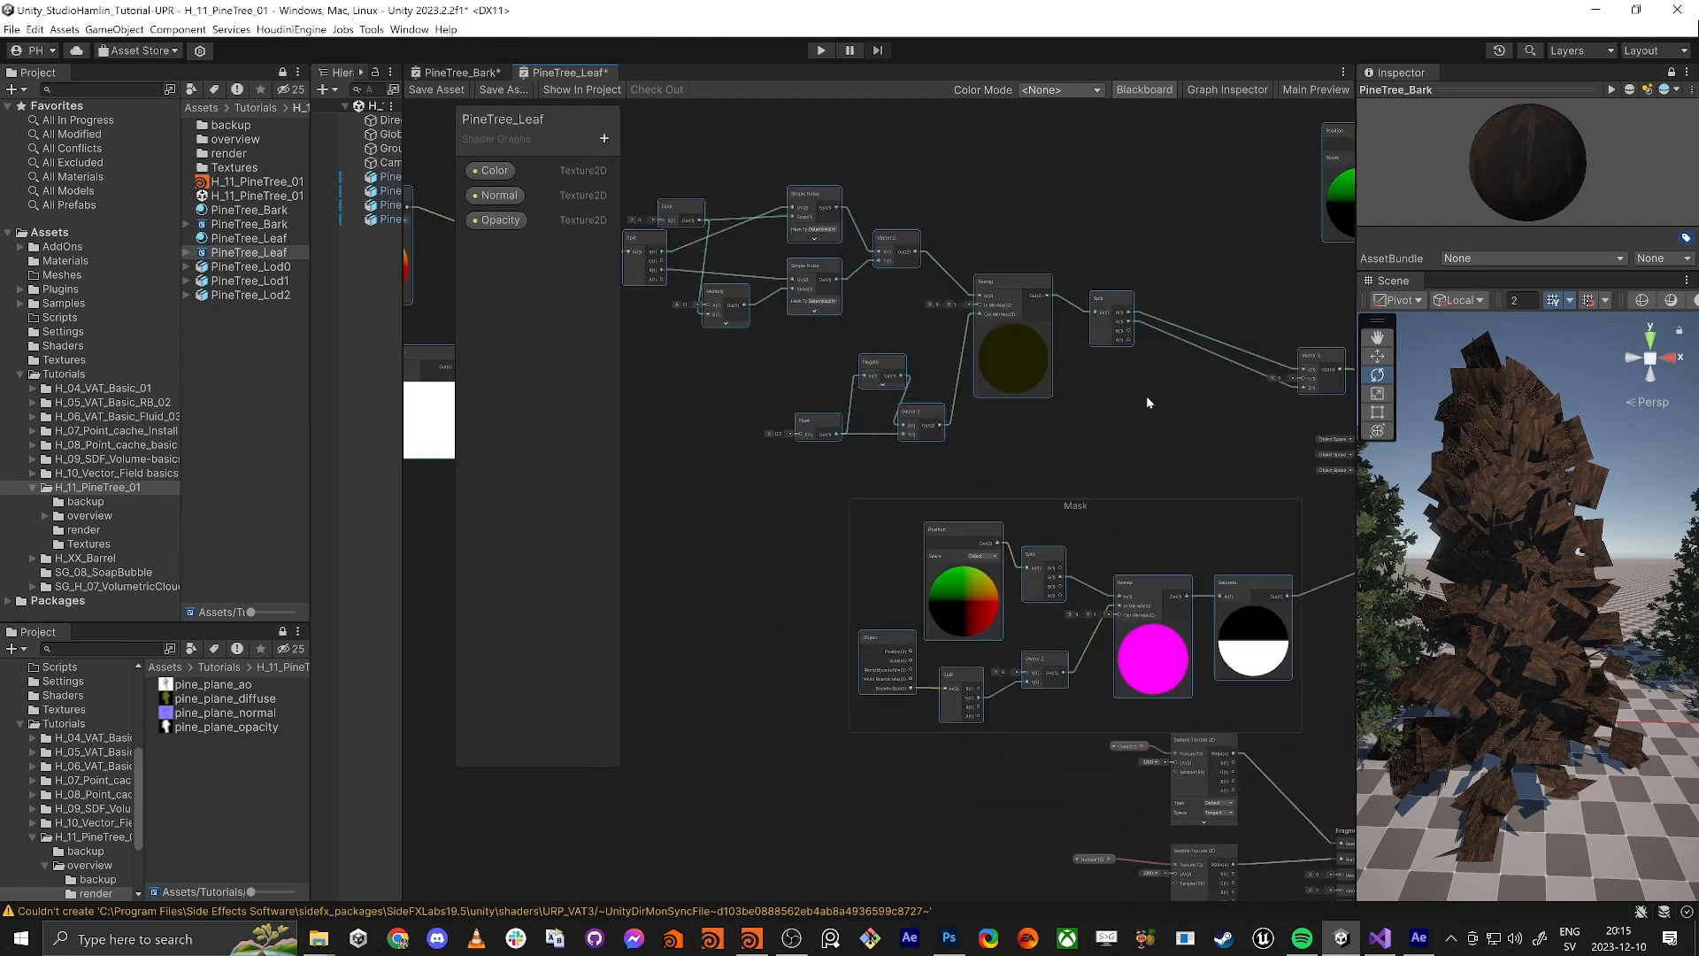
# Position the pasted nodes and connect the Lerp output to the Position input of the Vertex block
pyautogui.moveTo(1093, 292); pyautogui.dragTo(670, 280)
pyautogui.click(1071, 571)
pyautogui.moveTo(1073, 570); pyautogui.dragTo(864, 589, button='middle')
pyautogui.scroll(3, 1154, 485)
pyautogui.moveTo(1200, 433); pyautogui.dragTo(890, 455)
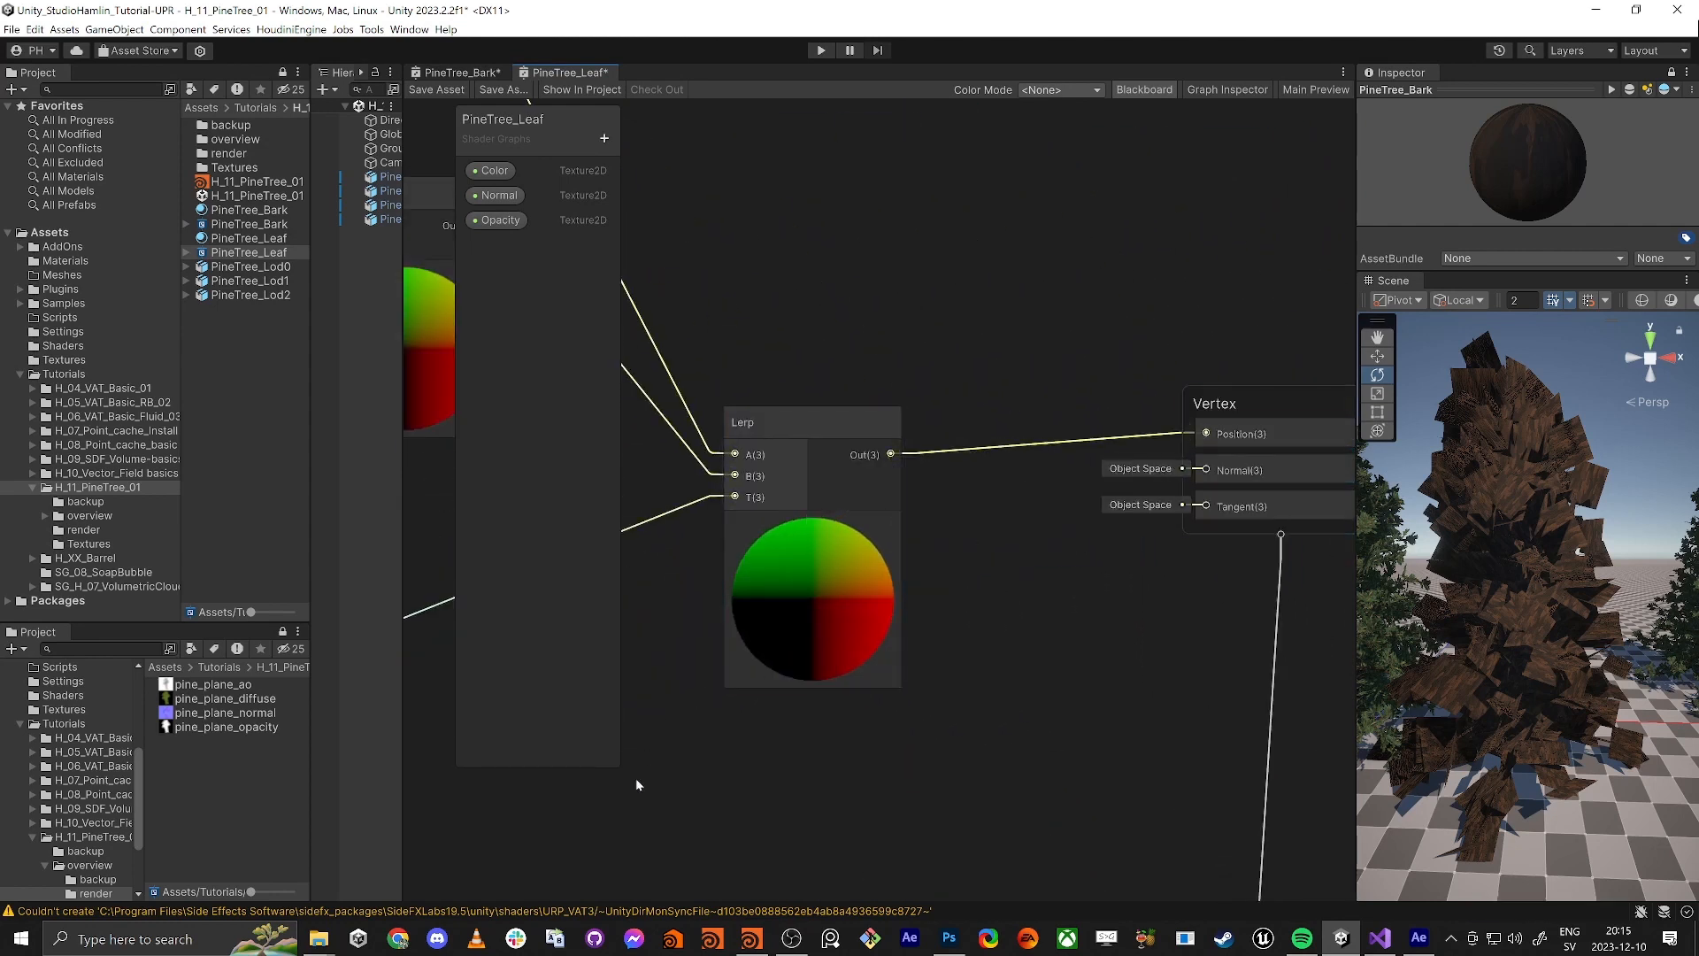
# Add a Float property named speed to the PineTree_Leaf shader graph
pyautogui.moveTo(752, 784); pyautogui.dragTo(1029, 738, button='middle')
pyautogui.scroll(-3, 1249, 592)
pyautogui.moveTo(703, 531); pyautogui.dragTo(1083, 496, button='middle')
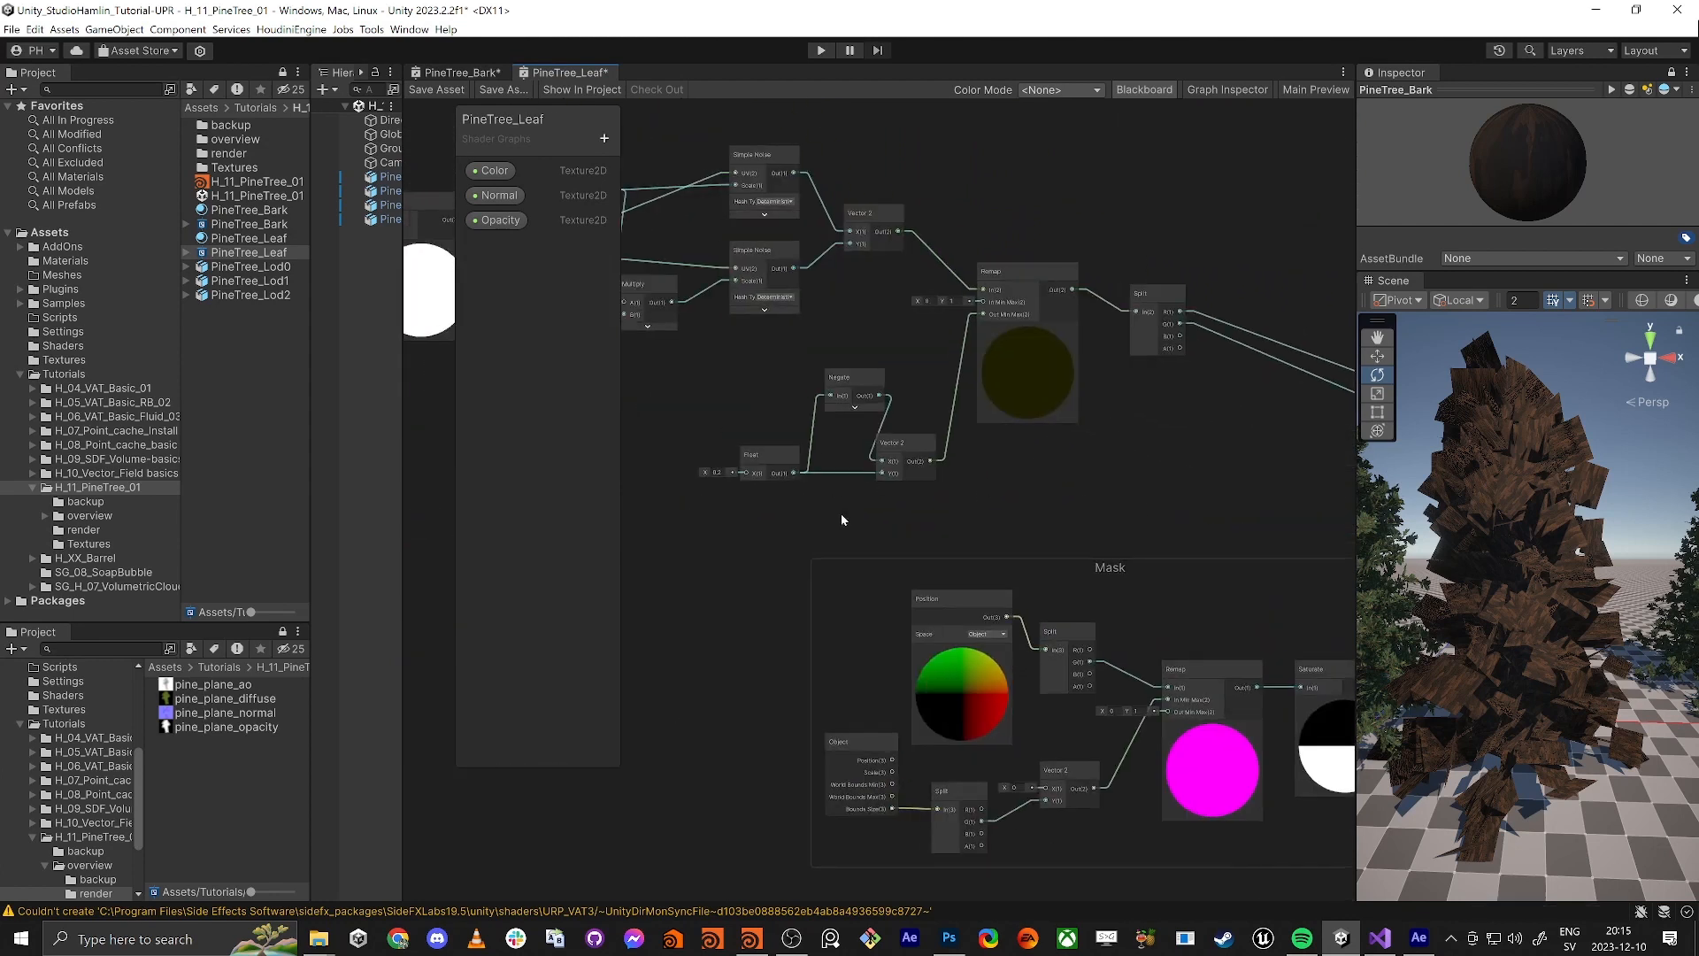
pyautogui.moveTo(841, 513); pyautogui.dragTo(984, 557, button='middle')
pyautogui.moveTo(816, 447); pyautogui.dragTo(973, 396, button='middle')
pyautogui.click(606, 139)
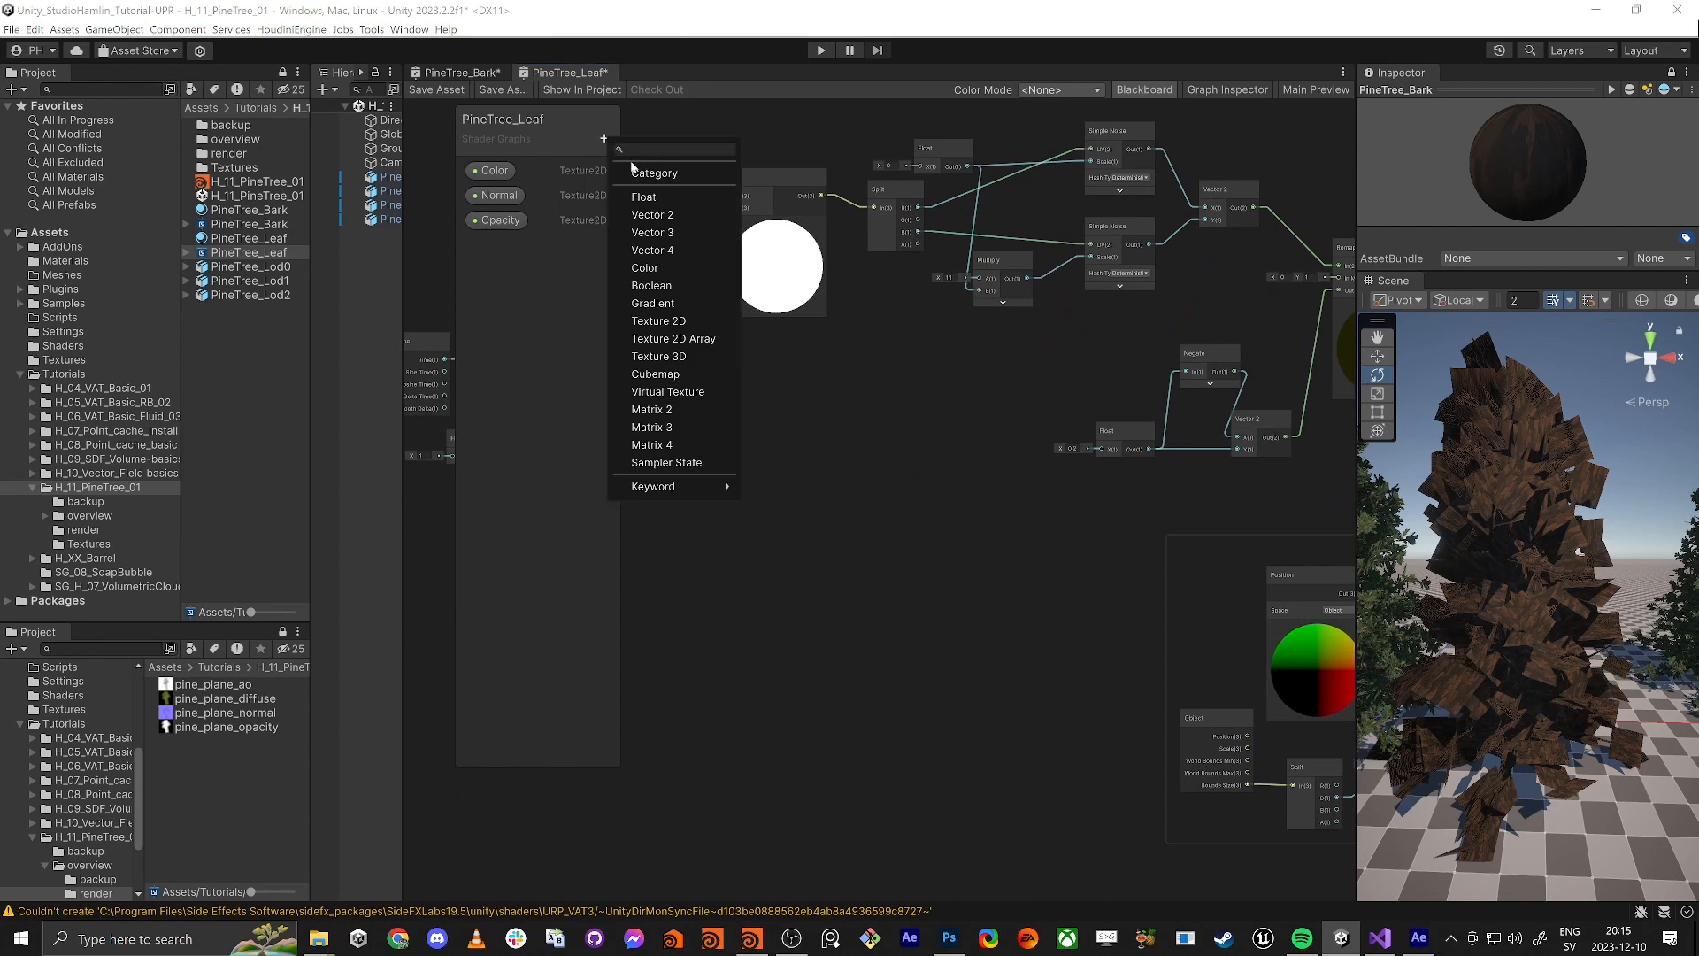
pyautogui.click(645, 196)
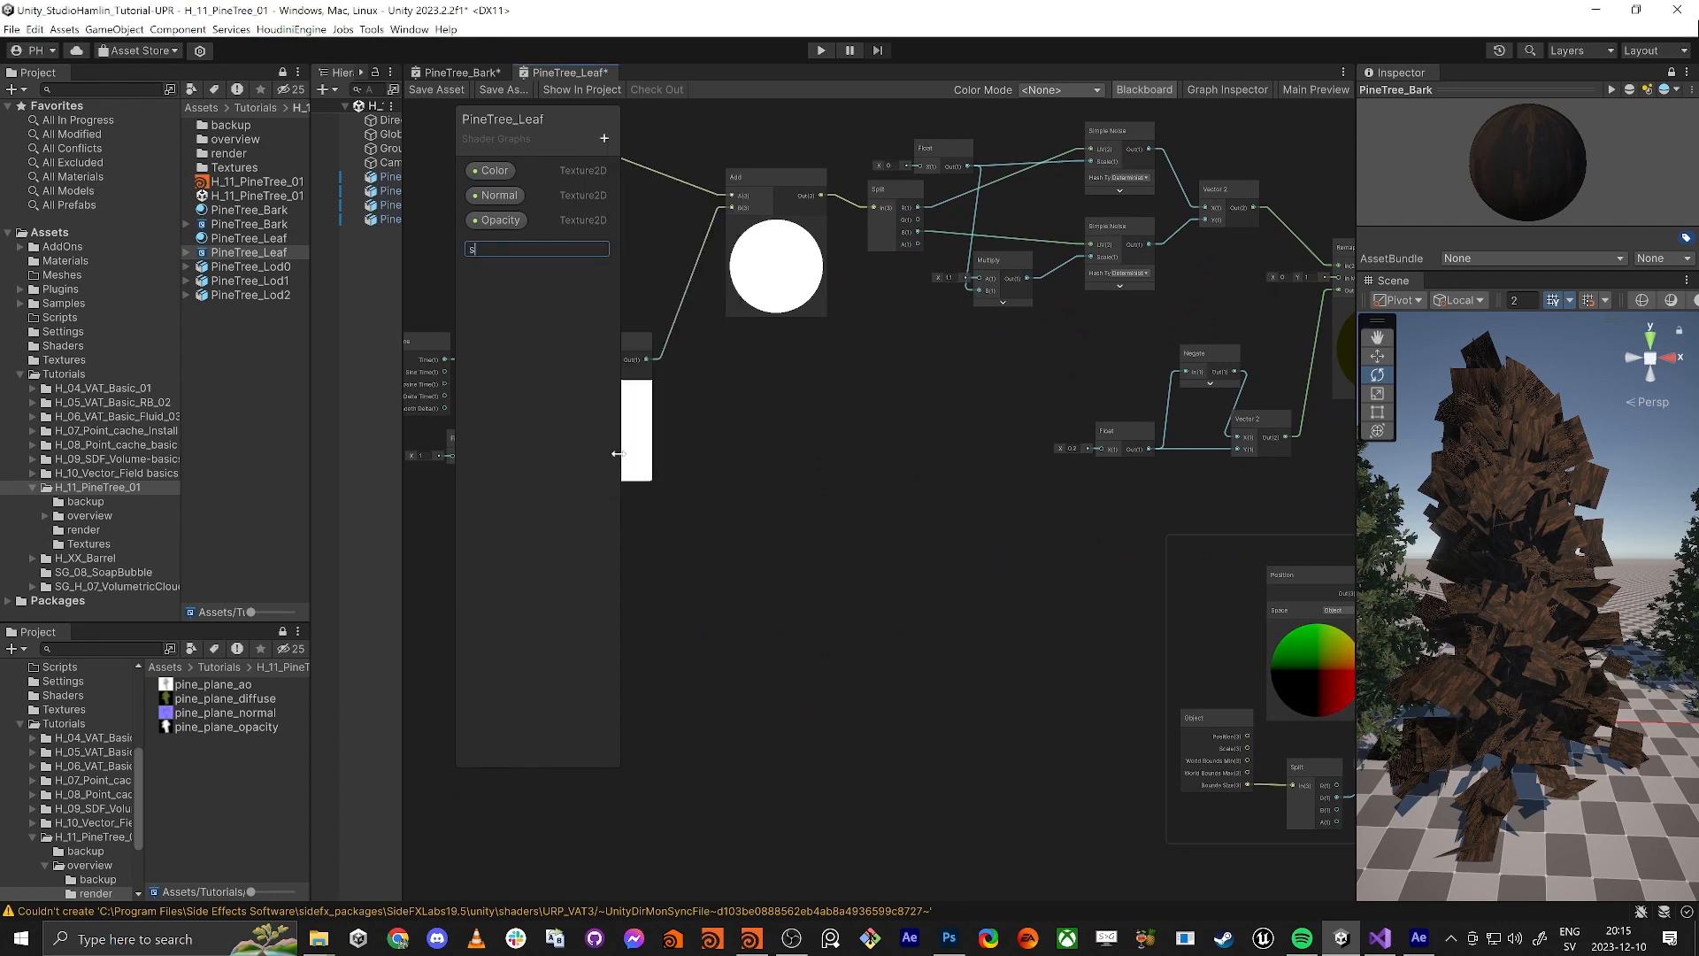
pyautogui.write('speed')
pyautogui.press('Return')
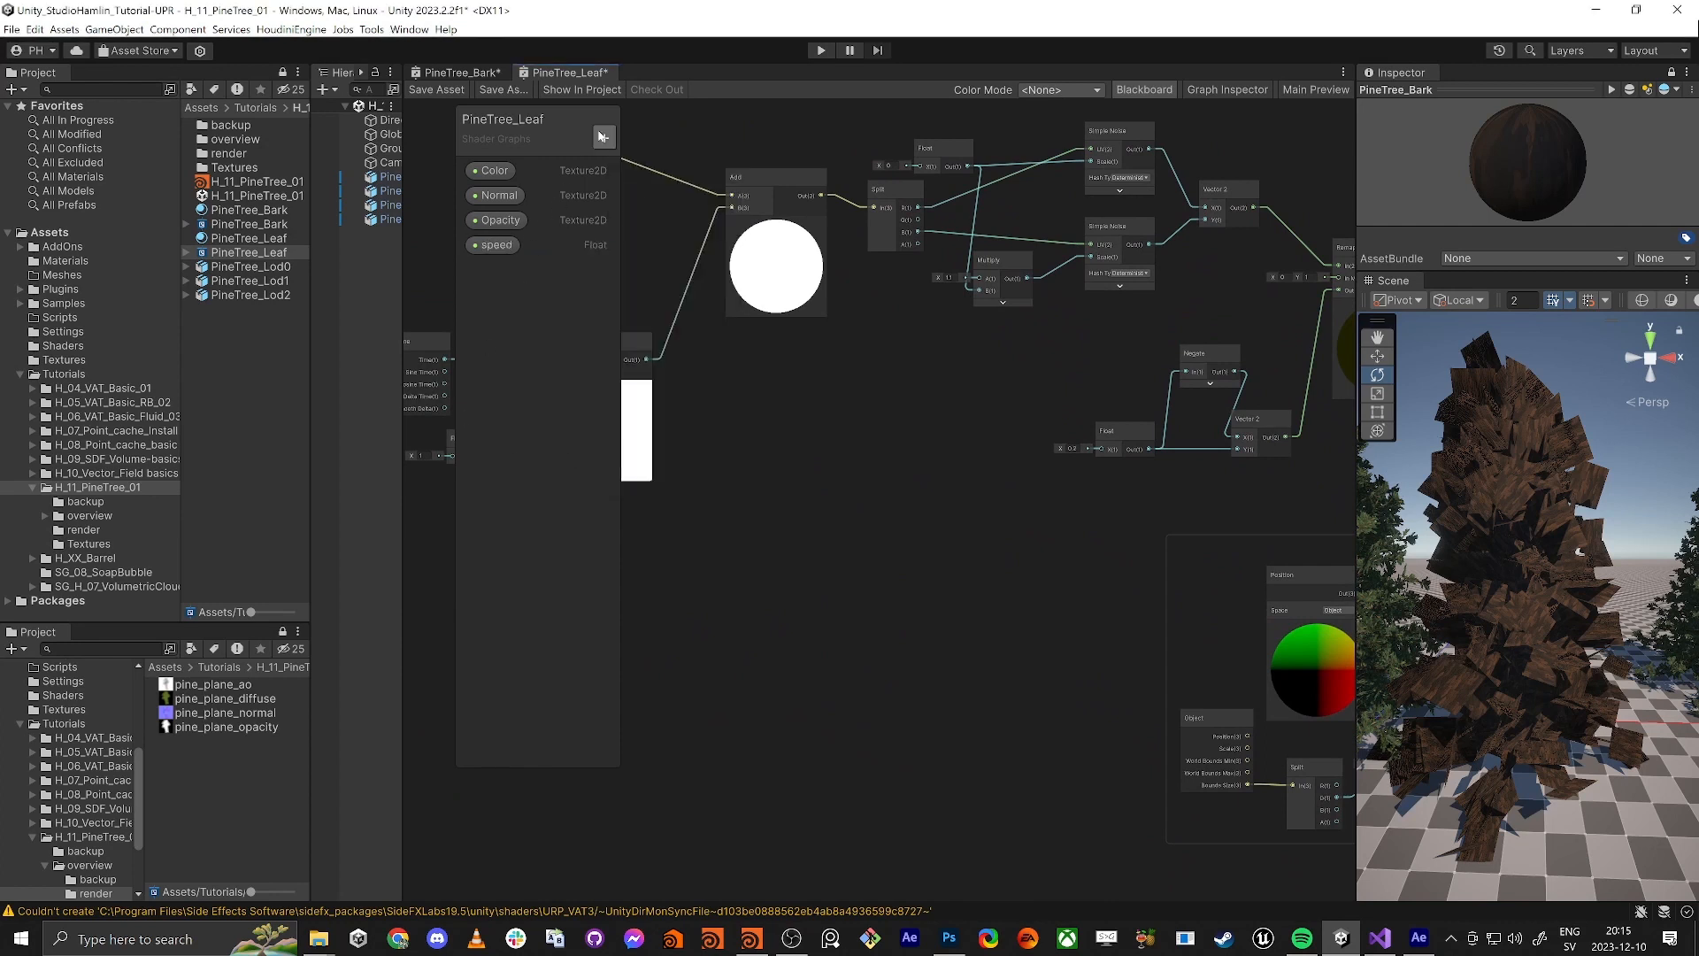
# Add two Float properties named WindAmp and NoiseScale to the PineTree_Leaf shader graph
pyautogui.click(603, 138)
pyautogui.click(645, 199)
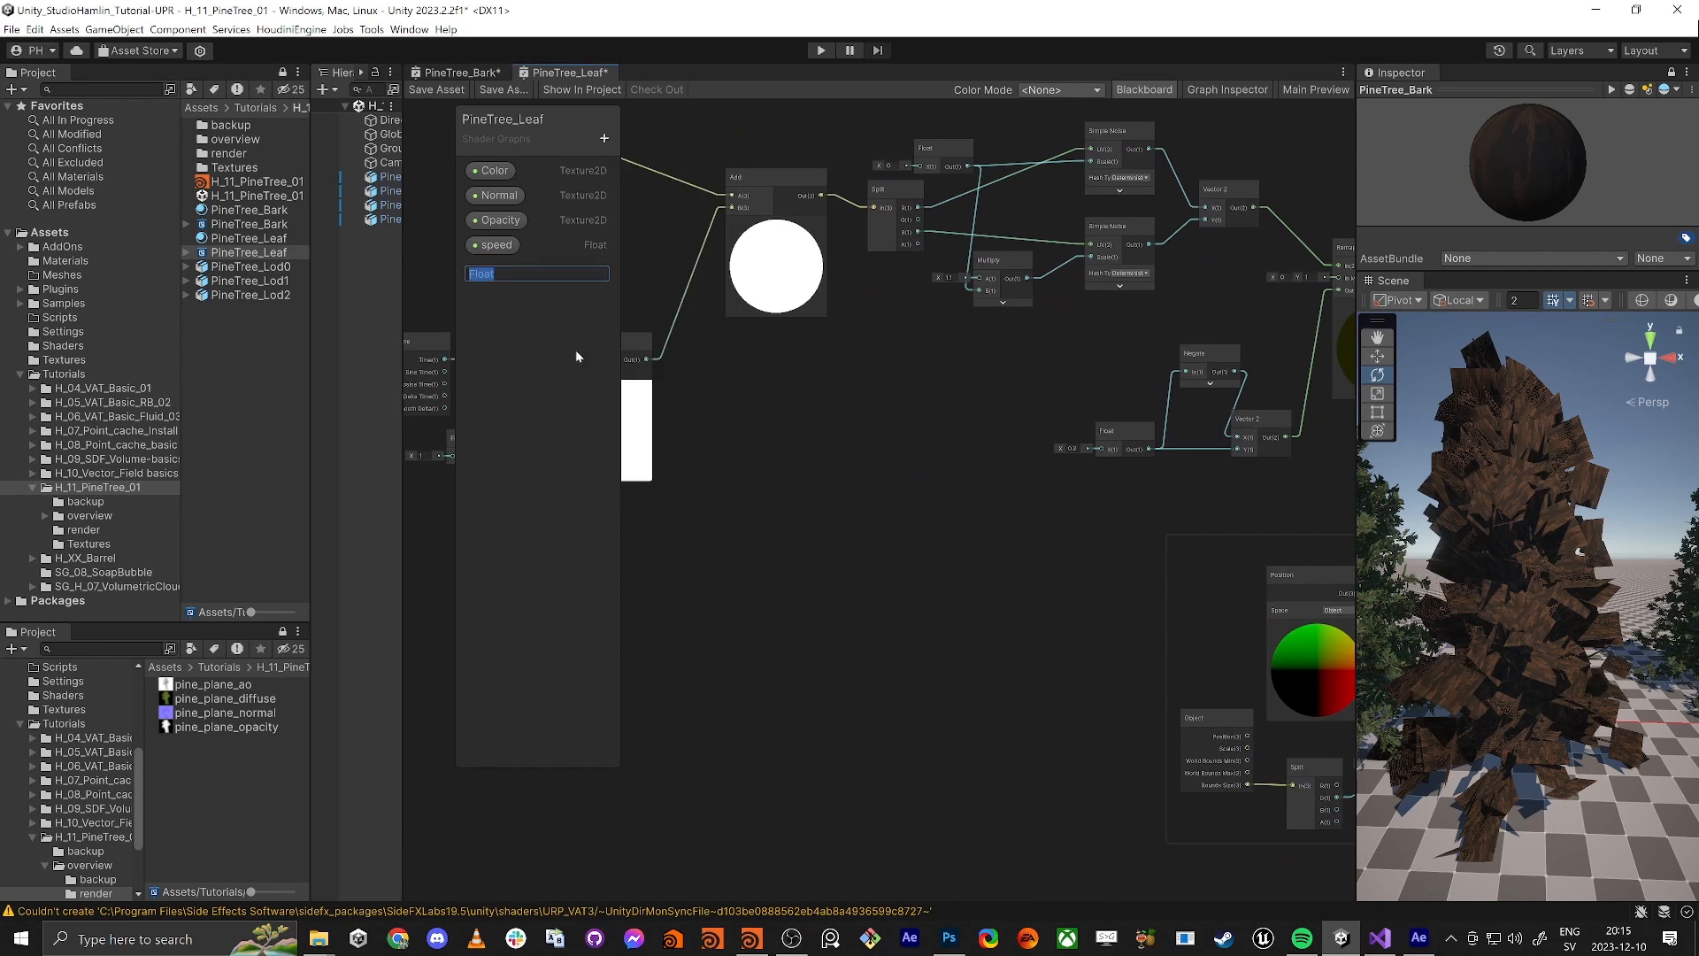
pyautogui.write('WindAmp')
pyautogui.press('Return')
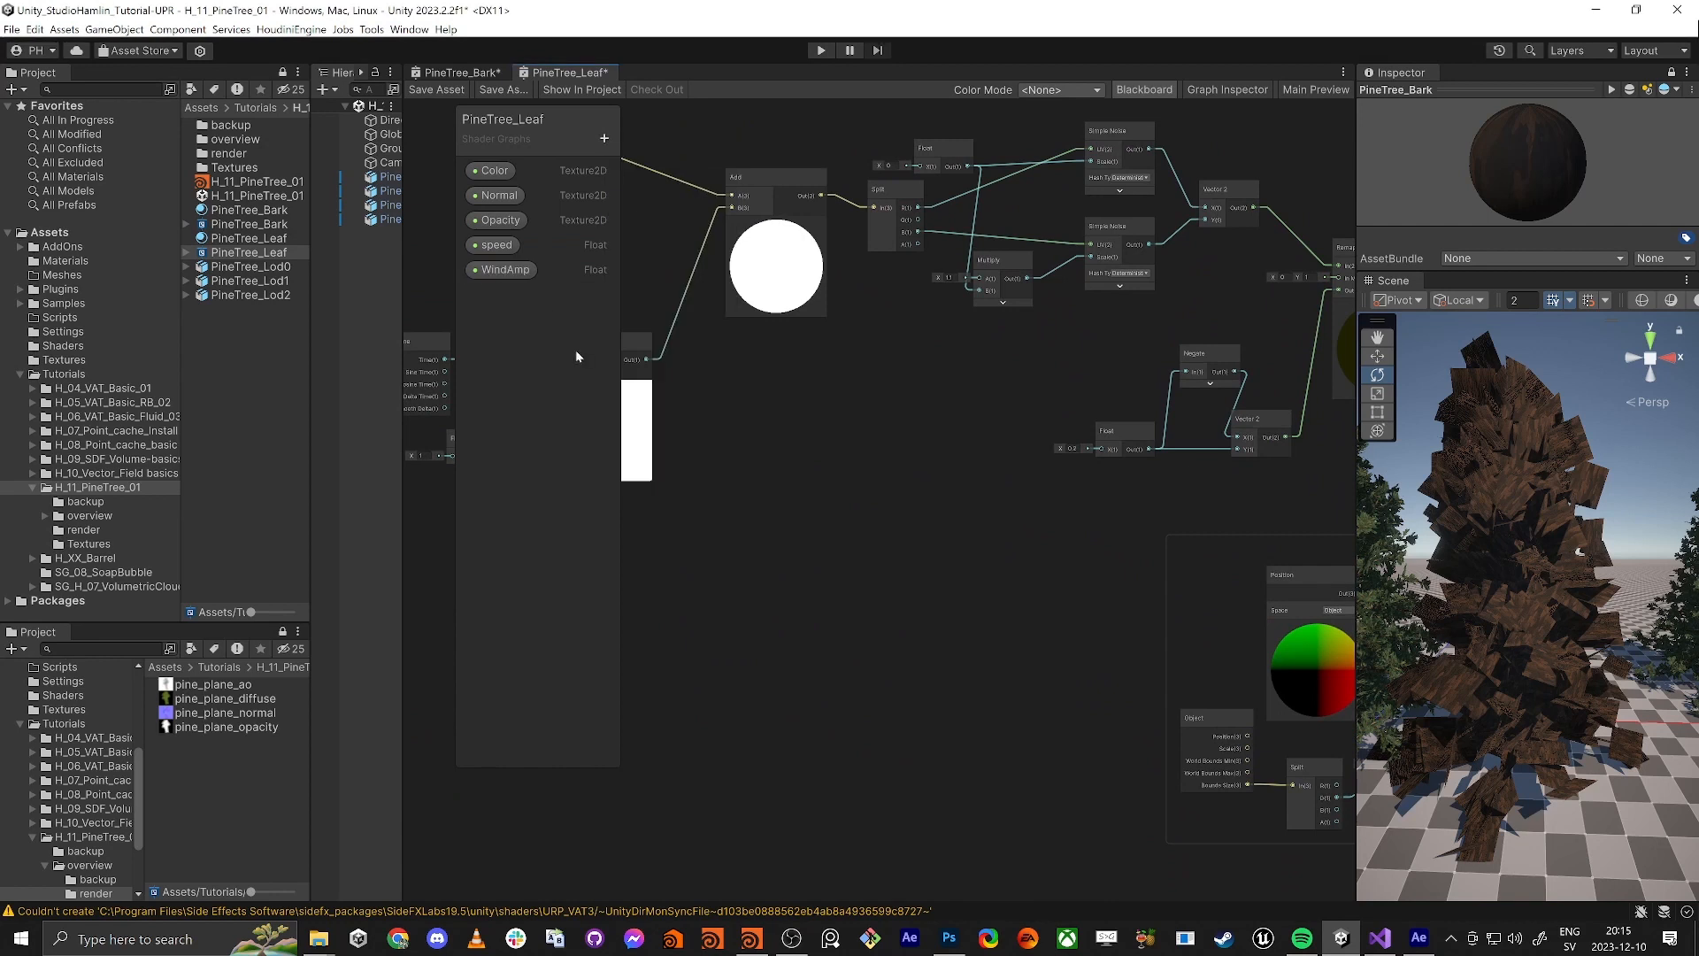
pyautogui.click(606, 139)
pyautogui.click(654, 199)
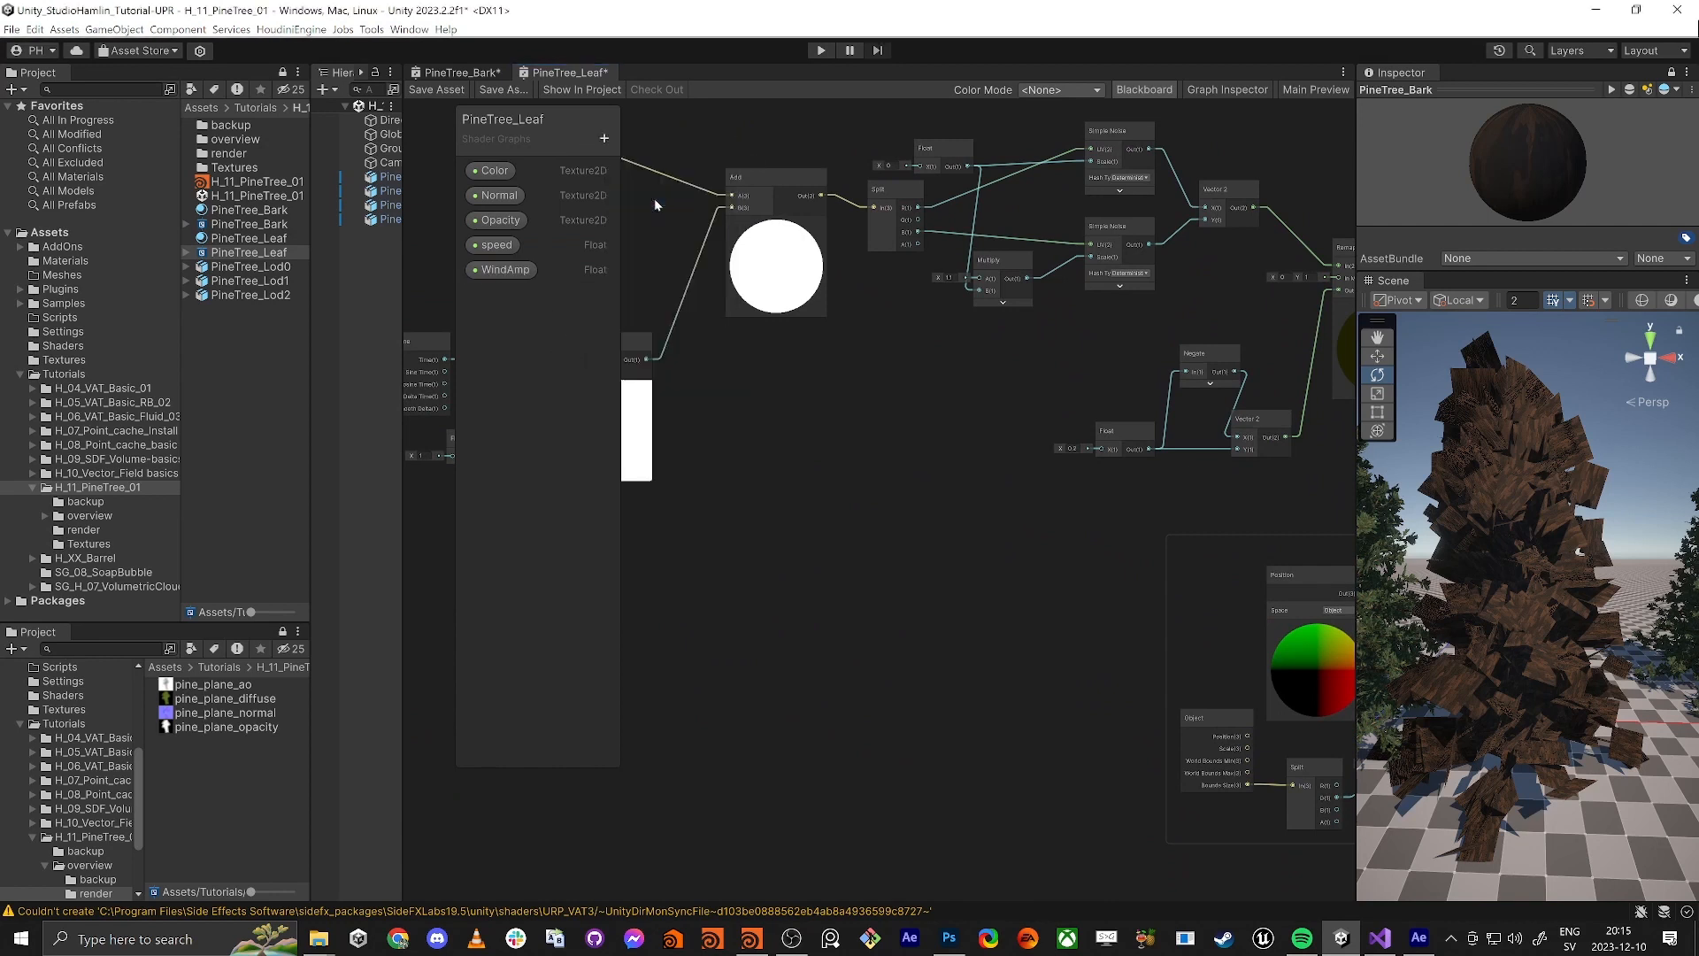
pyautogui.write('NoiseScale')
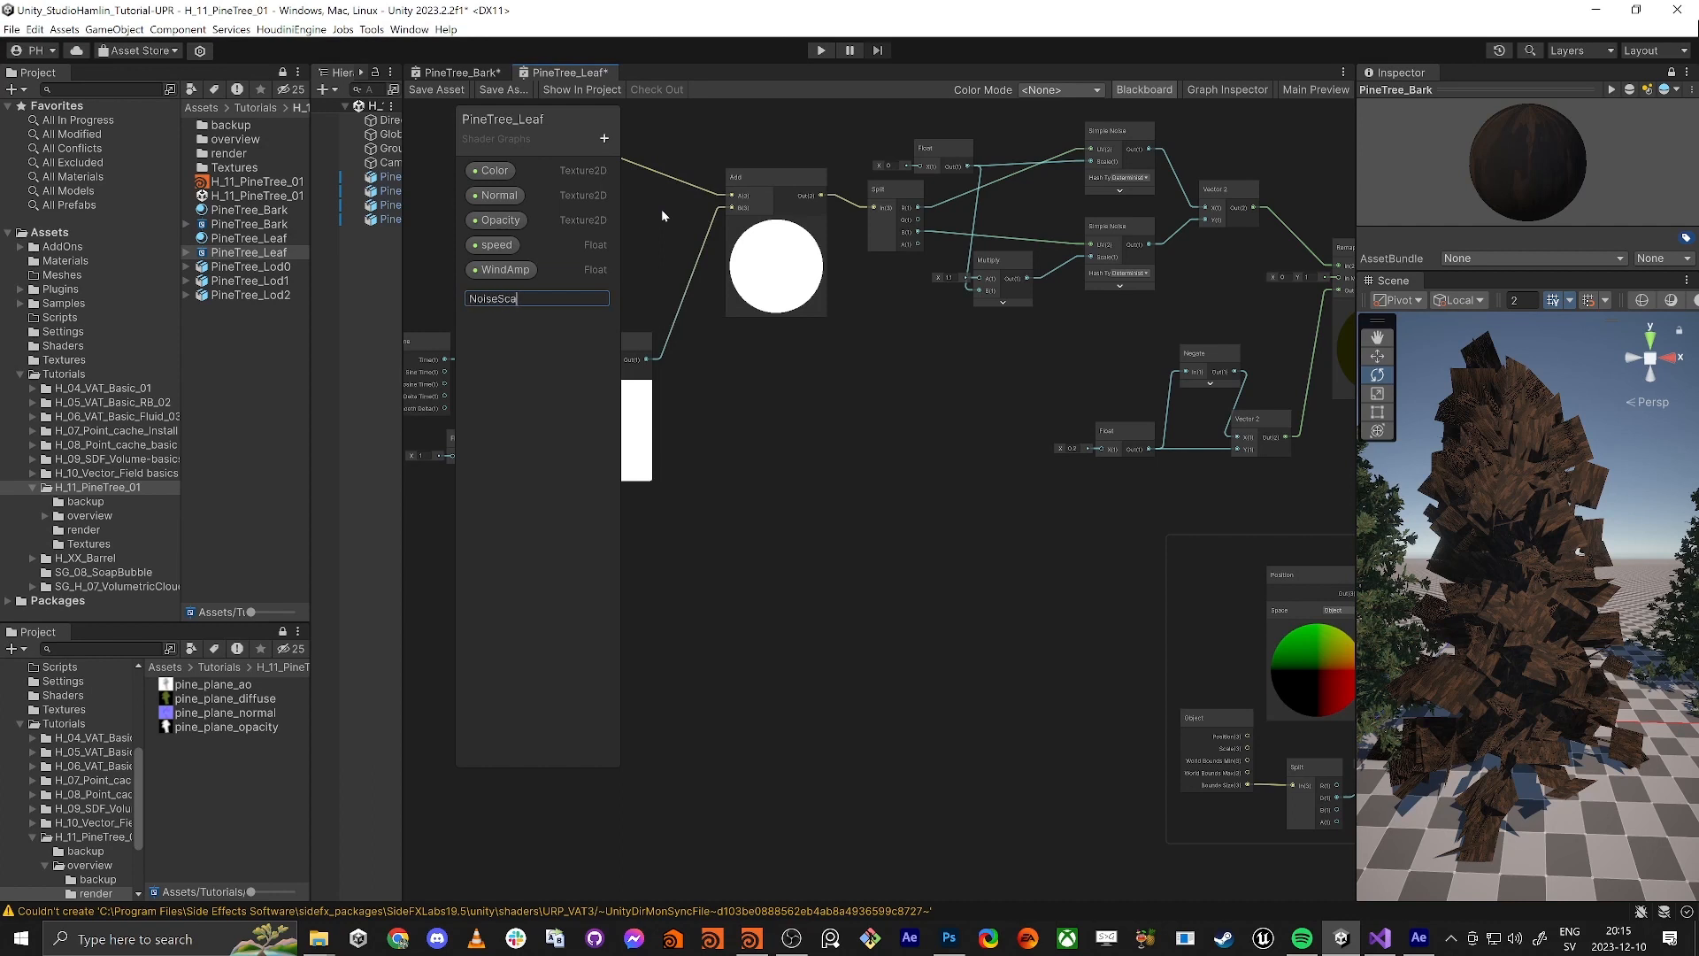
pyautogui.press('Return')
# Replace the Float node feeding the first Simple Noise scale and the Multiply node with the NoiseScale property, with a default of 1
pyautogui.moveTo(899, 261); pyautogui.dragTo(904, 365, button='middle')
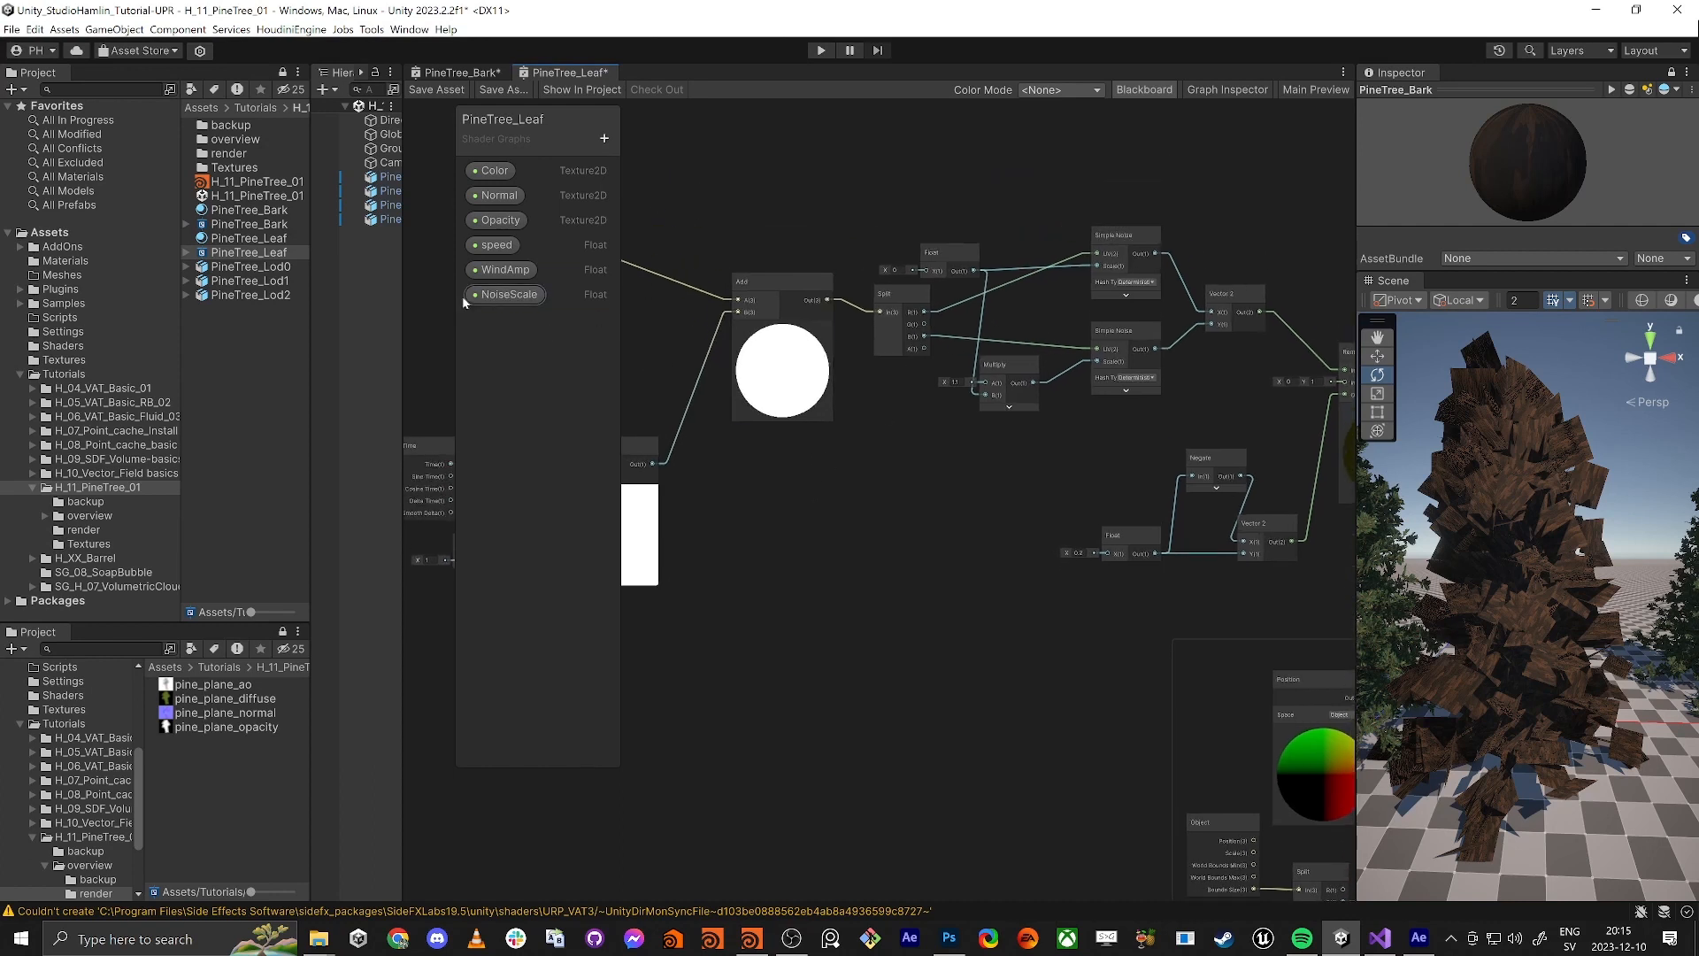
pyautogui.moveTo(982, 210); pyautogui.dragTo(1099, 267)
pyautogui.moveTo(1098, 361); pyautogui.dragTo(1045, 267)
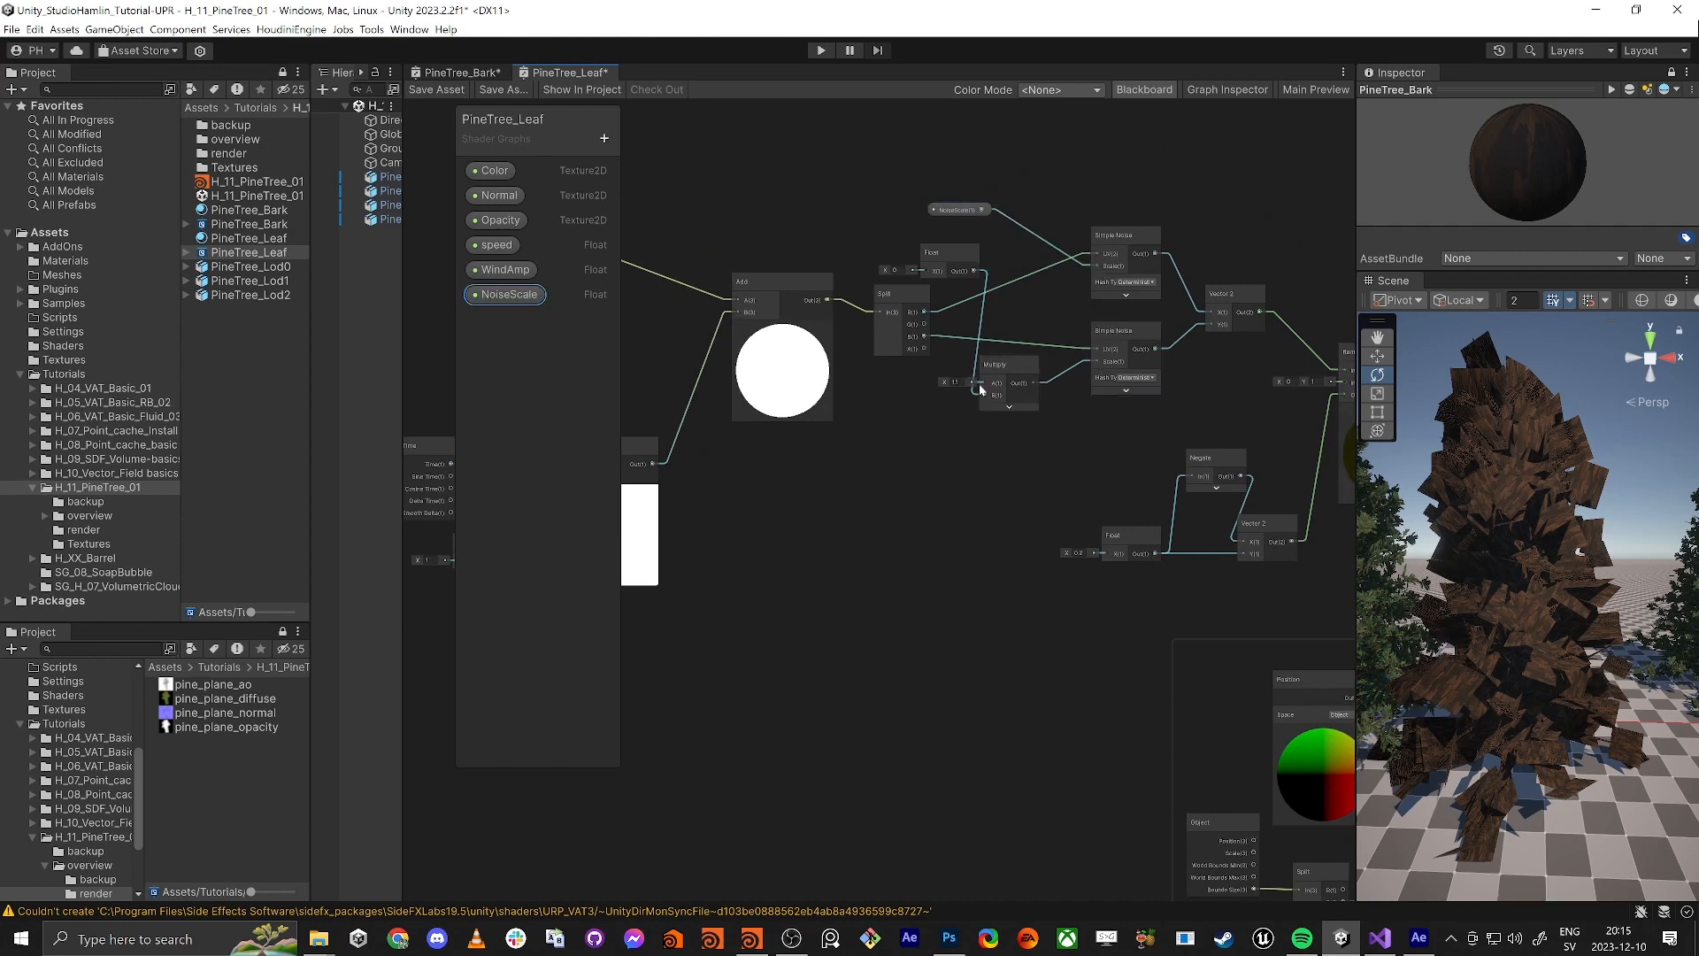
pyautogui.moveTo(984, 393); pyautogui.dragTo(944, 216)
pyautogui.click(936, 248)
pyautogui.press('Delete')
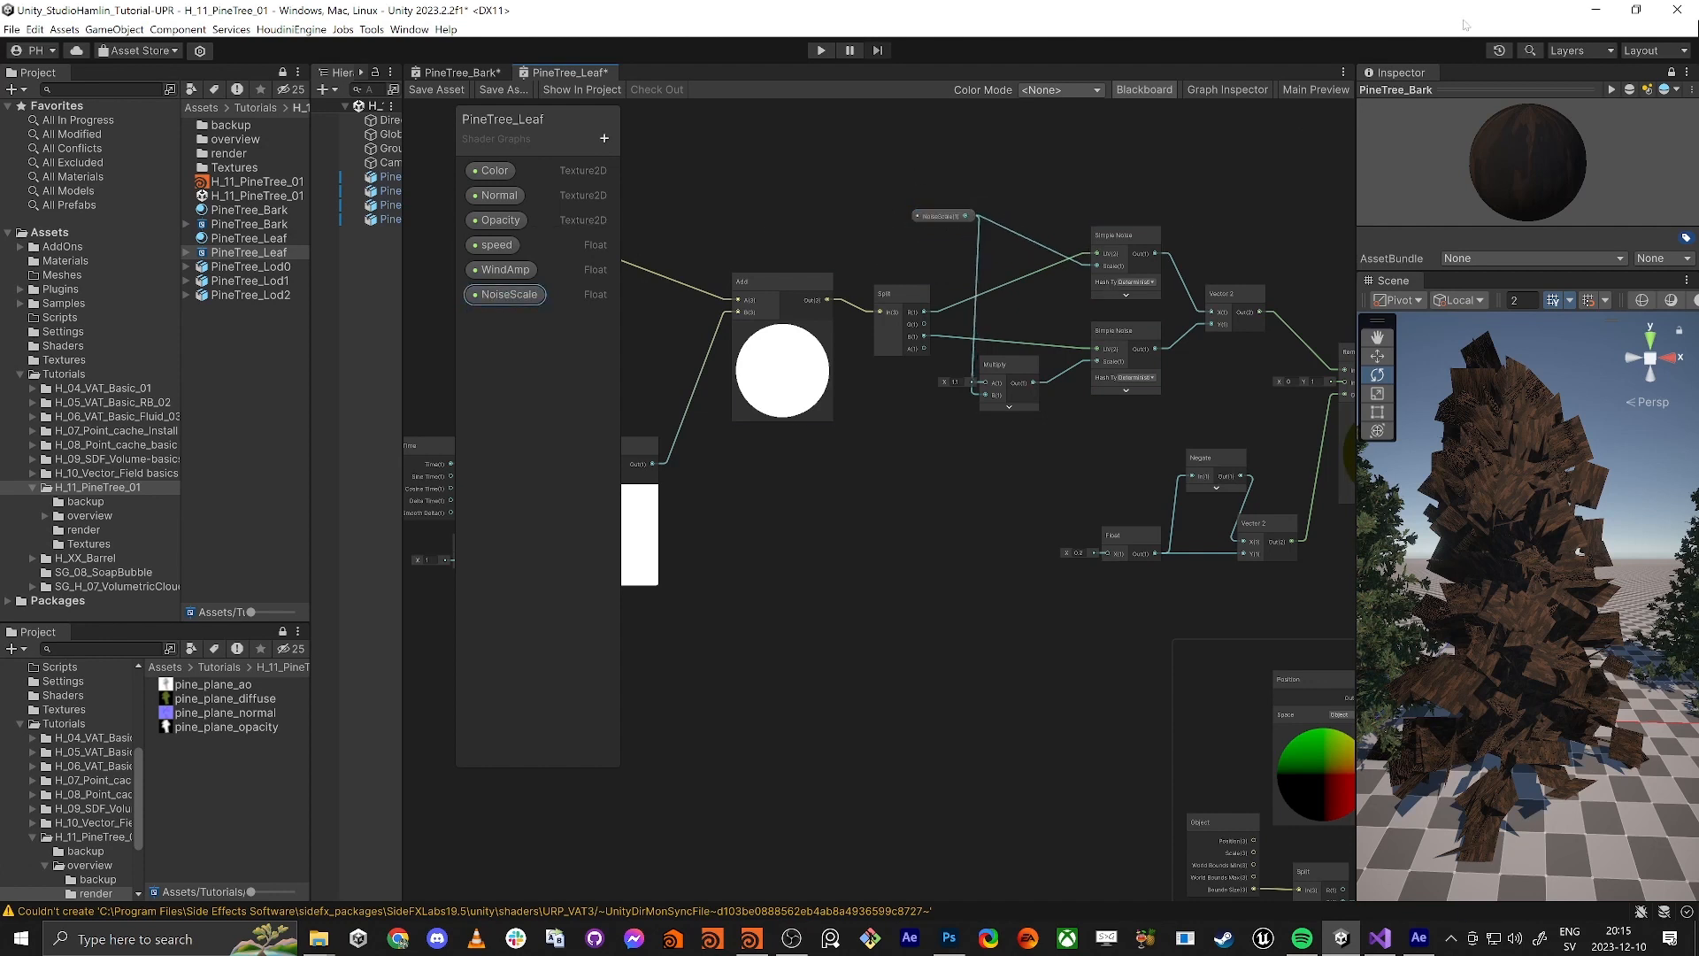
pyautogui.click(1227, 90)
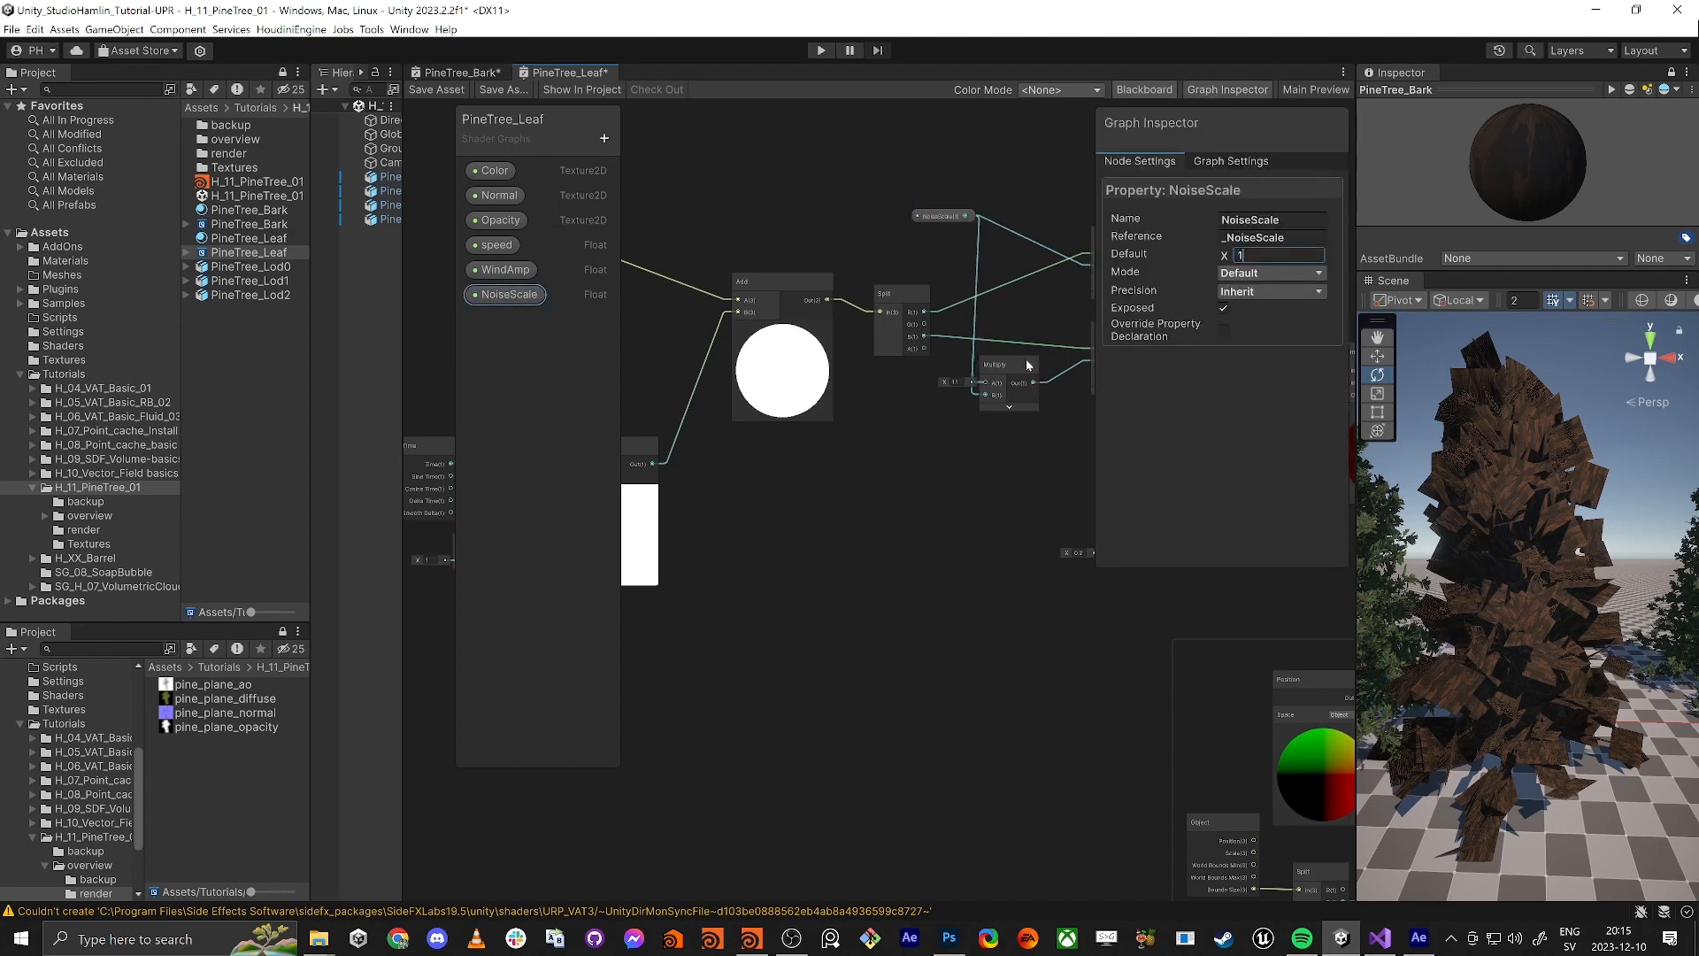
pyautogui.click(874, 475)
# Replace the Float node multiplied with Time by the speed property and set the property's default to 1
pyautogui.moveTo(852, 561); pyautogui.dragTo(1284, 517, button='middle')
pyautogui.scroll(1, 883, 538)
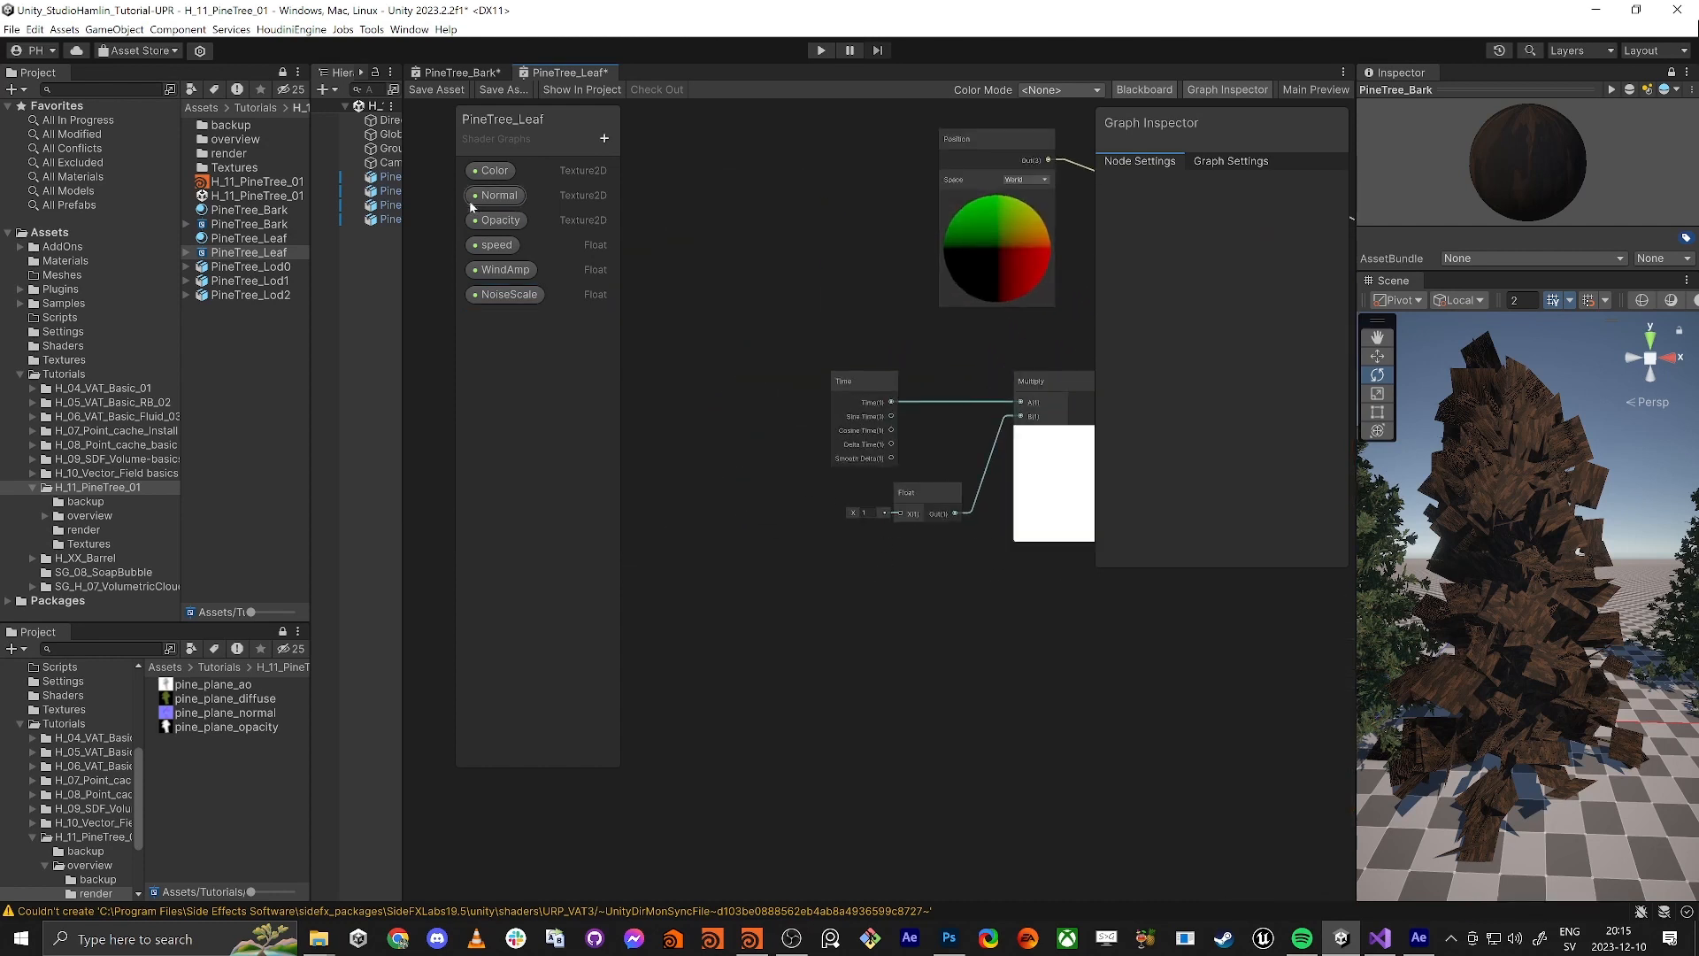
pyautogui.click(498, 247)
pyautogui.moveTo(873, 547); pyautogui.dragTo(1031, 415)
pyautogui.click(919, 504)
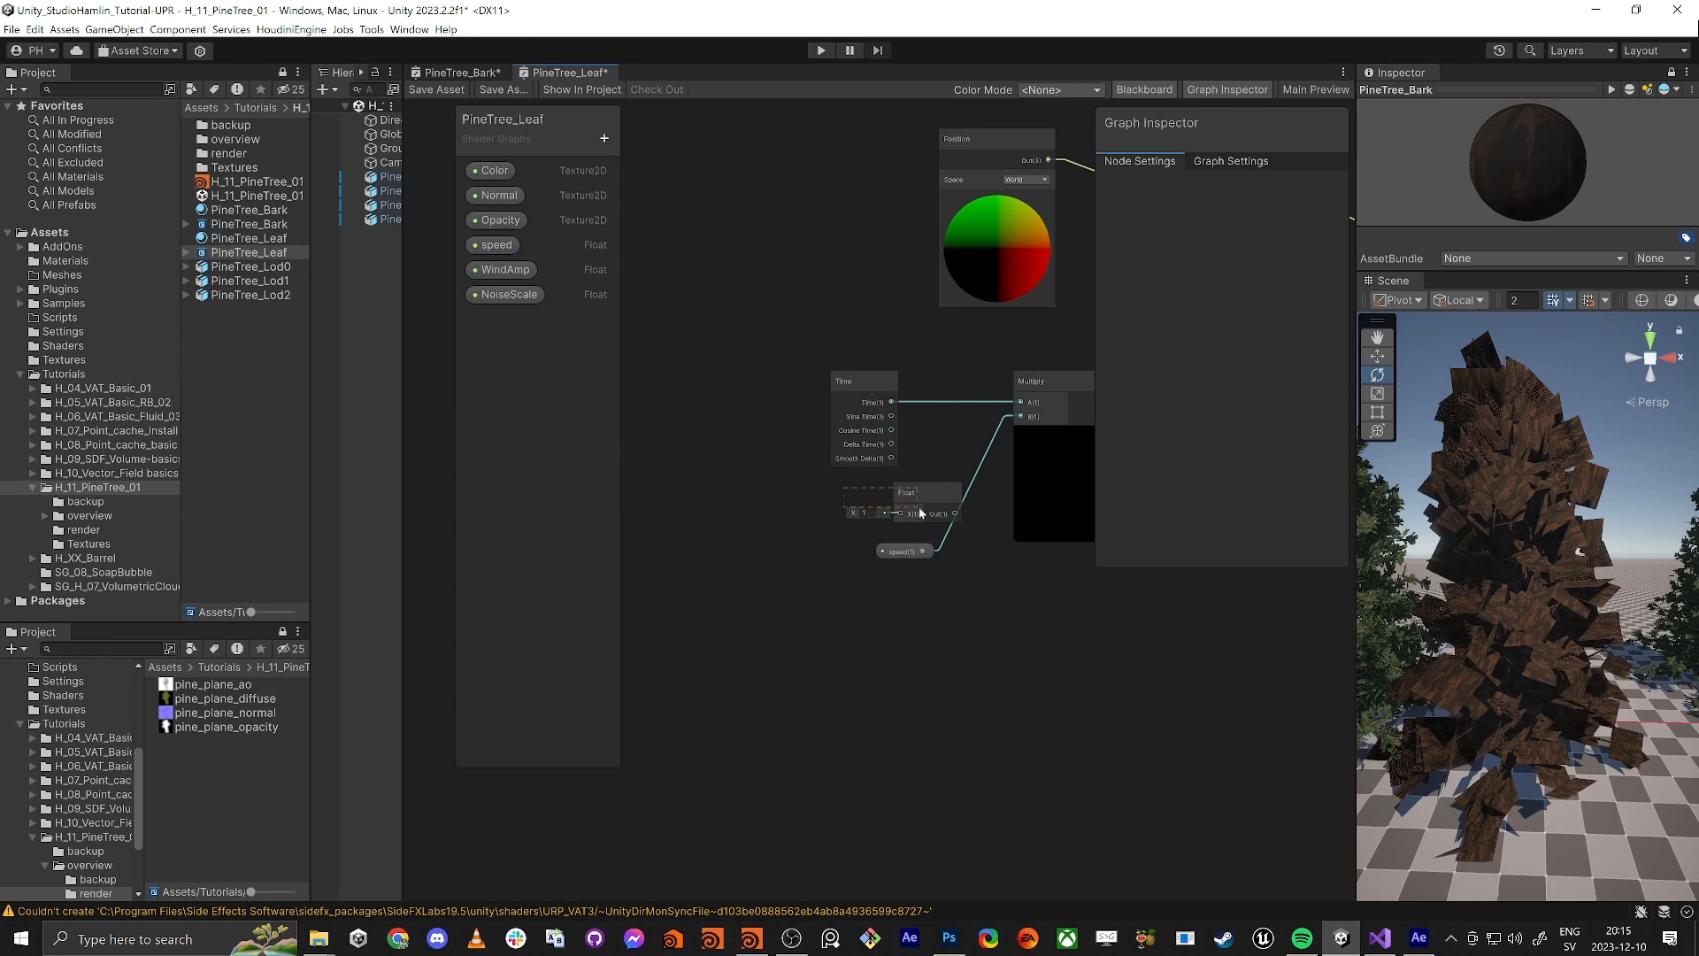
pyautogui.press('Delete')
pyautogui.click(496, 244)
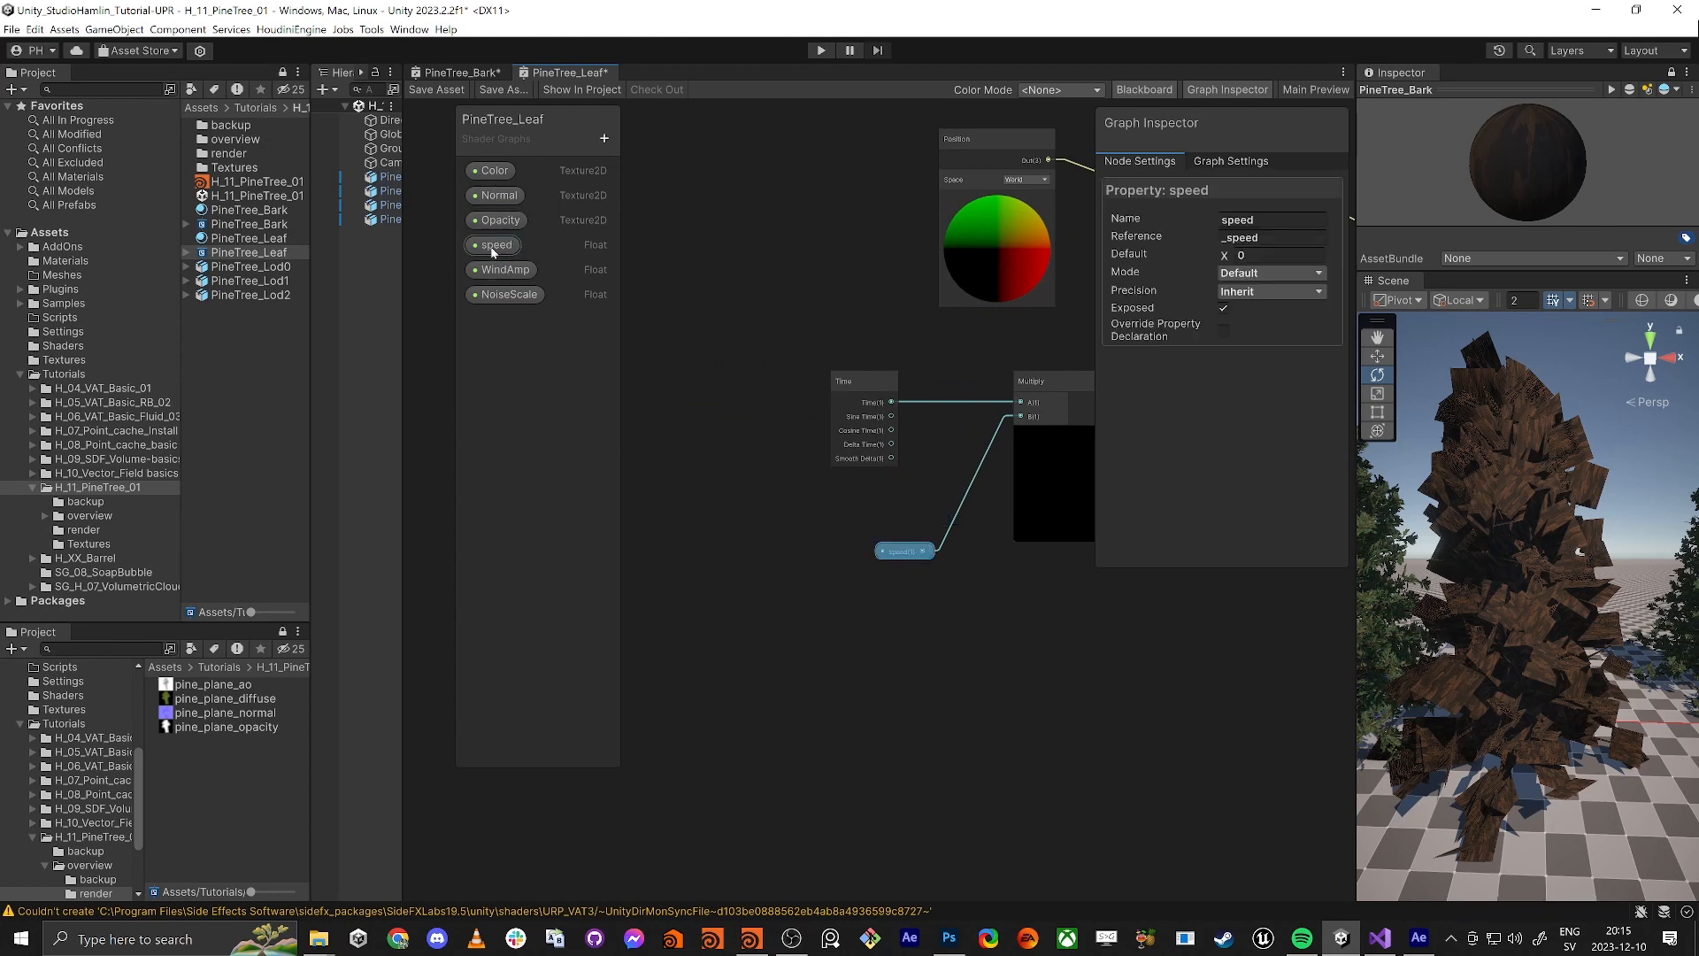
pyautogui.write('1')
# Replace the Float node feeding Negate and the Vector 2 Y input with the WindAmp property
pyautogui.moveTo(874, 333); pyautogui.dragTo(676, 232, button='middle')
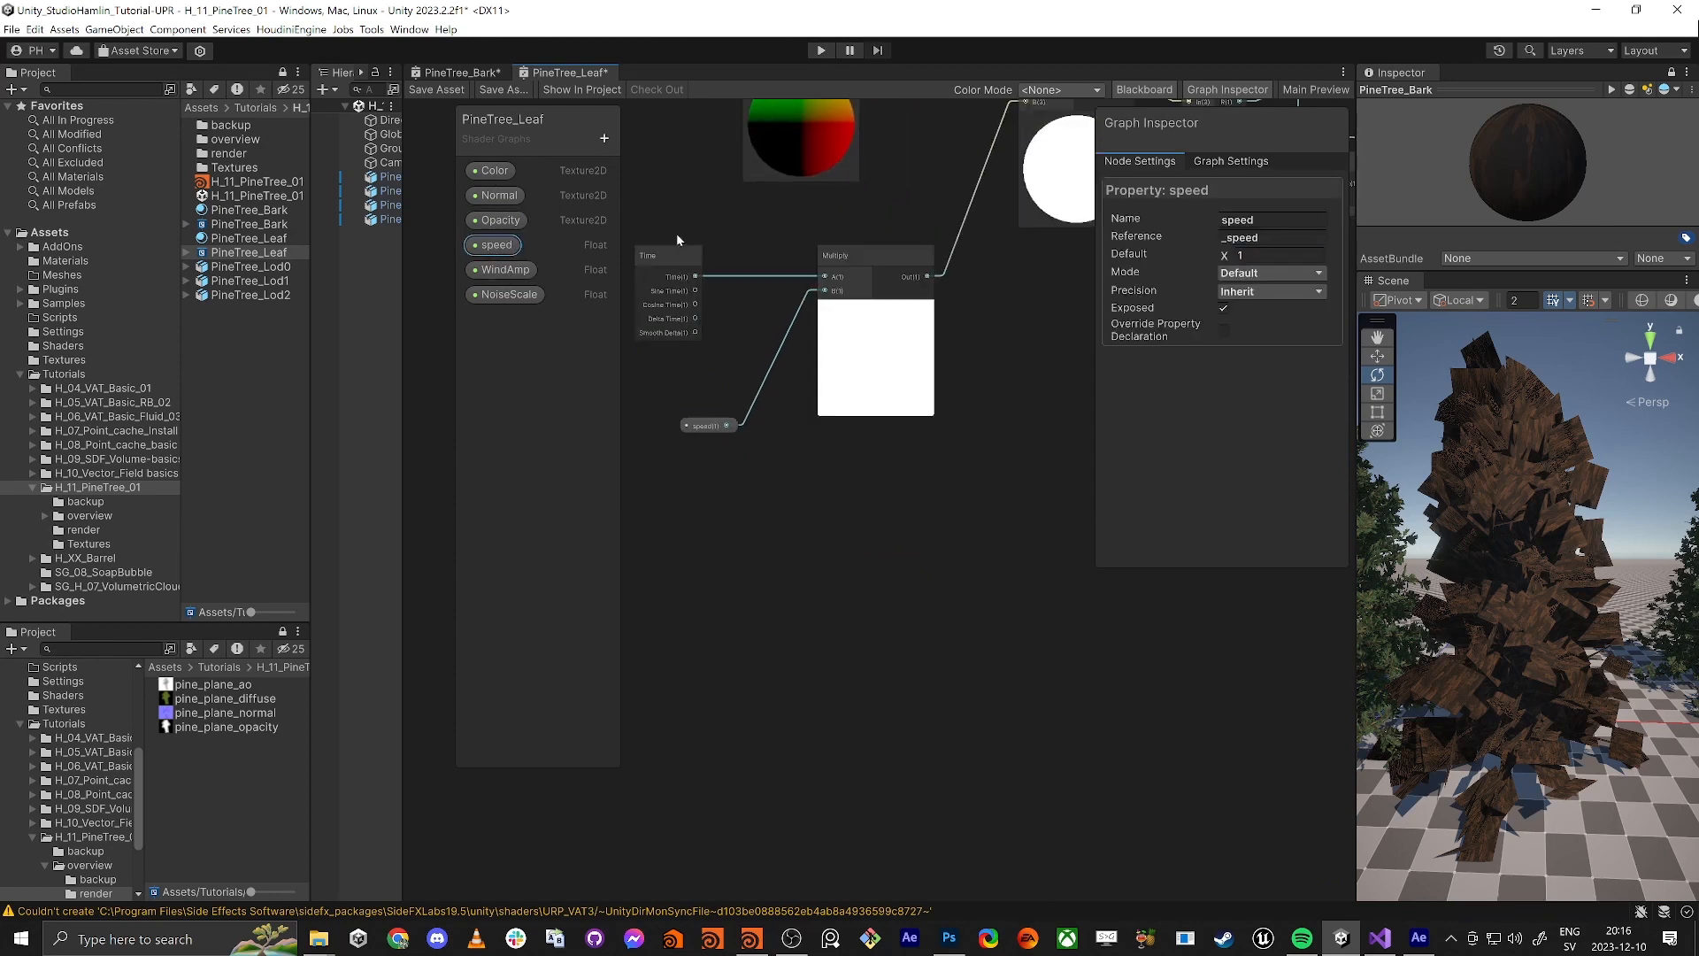
pyautogui.scroll(-3, 745, 467)
pyautogui.scroll(4, 841, 461)
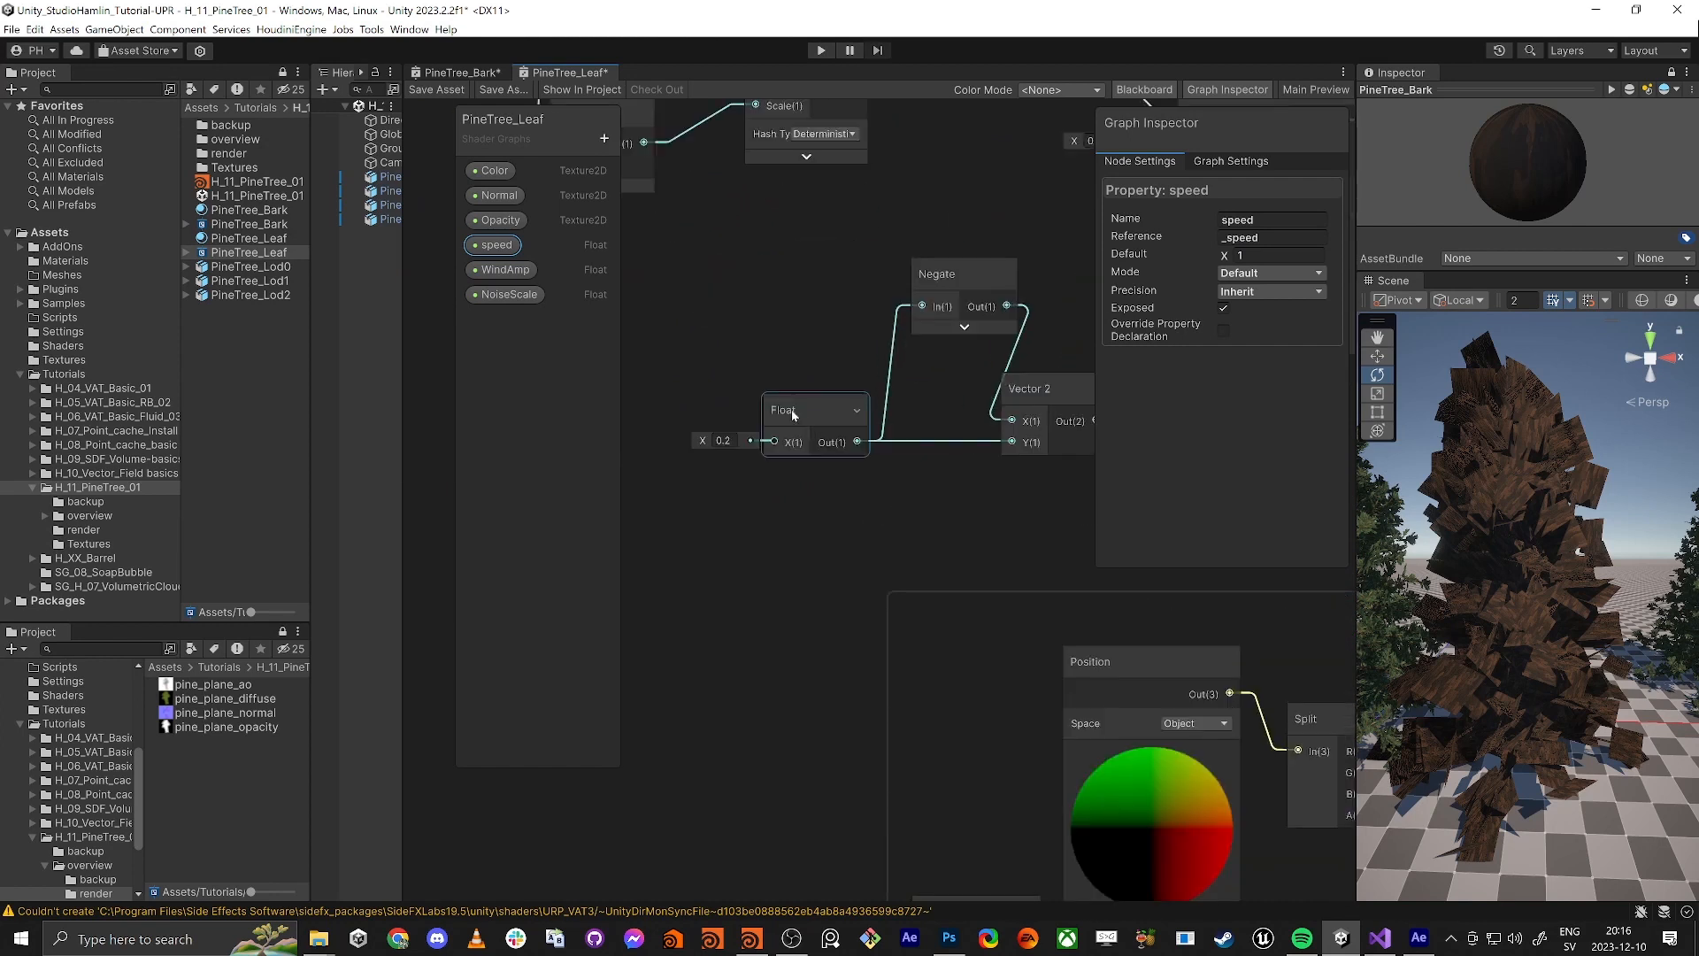
pyautogui.scroll(-3, 793, 415)
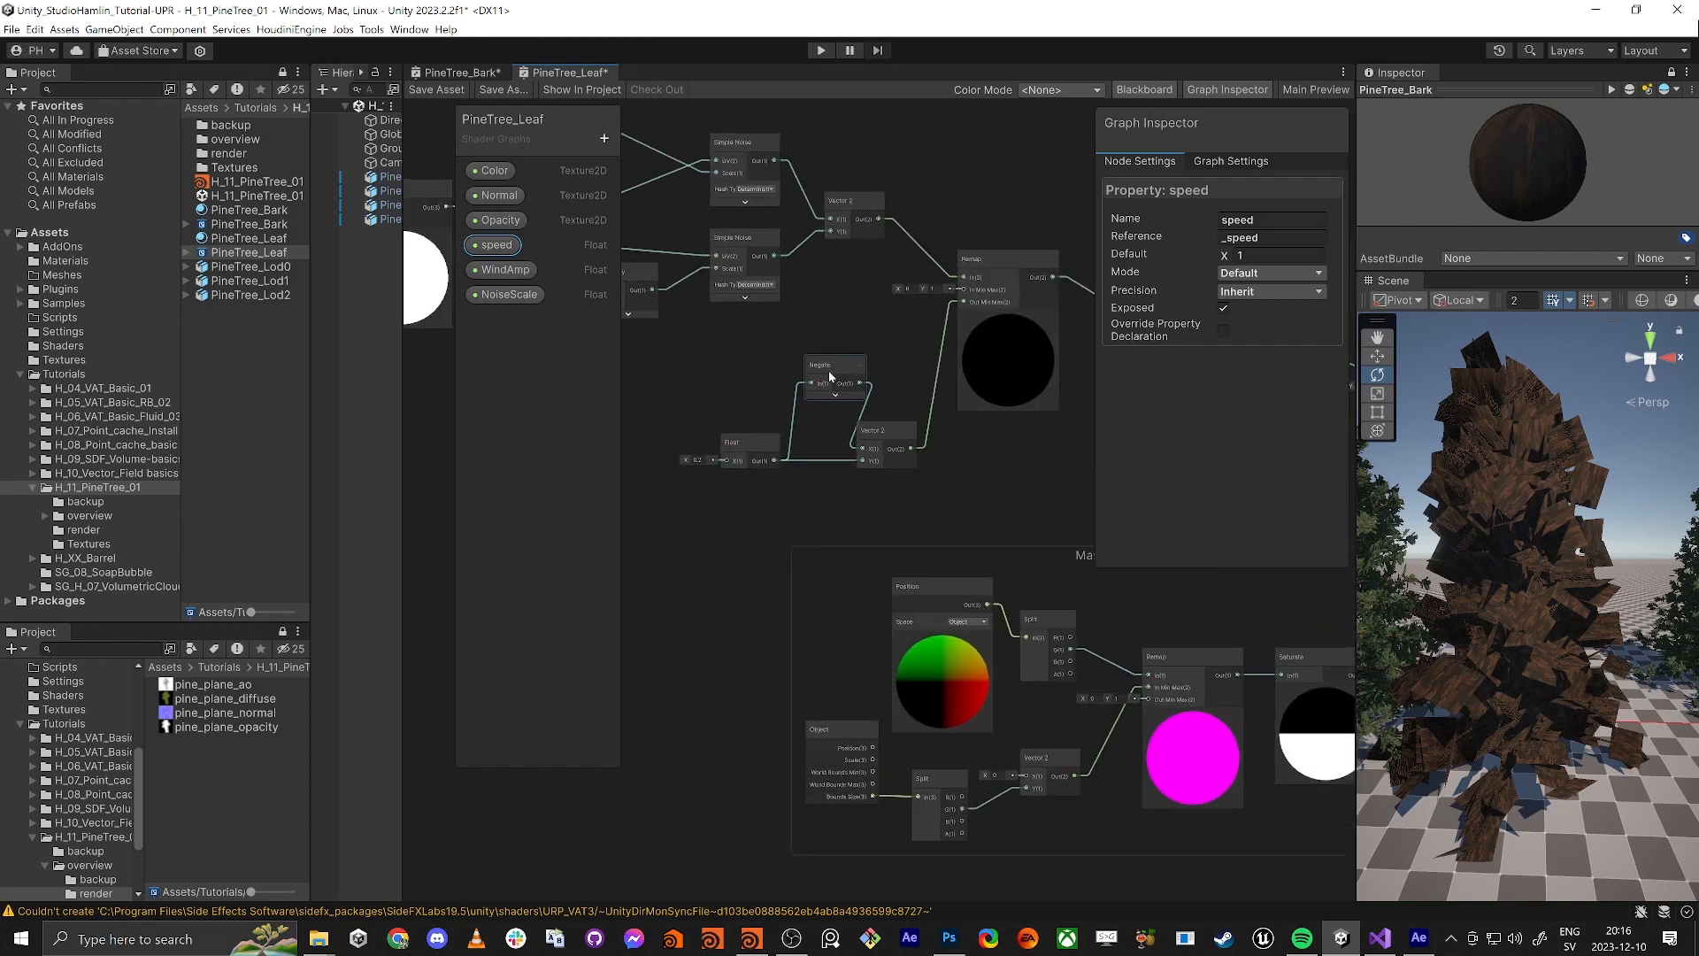
pyautogui.click(949, 938)
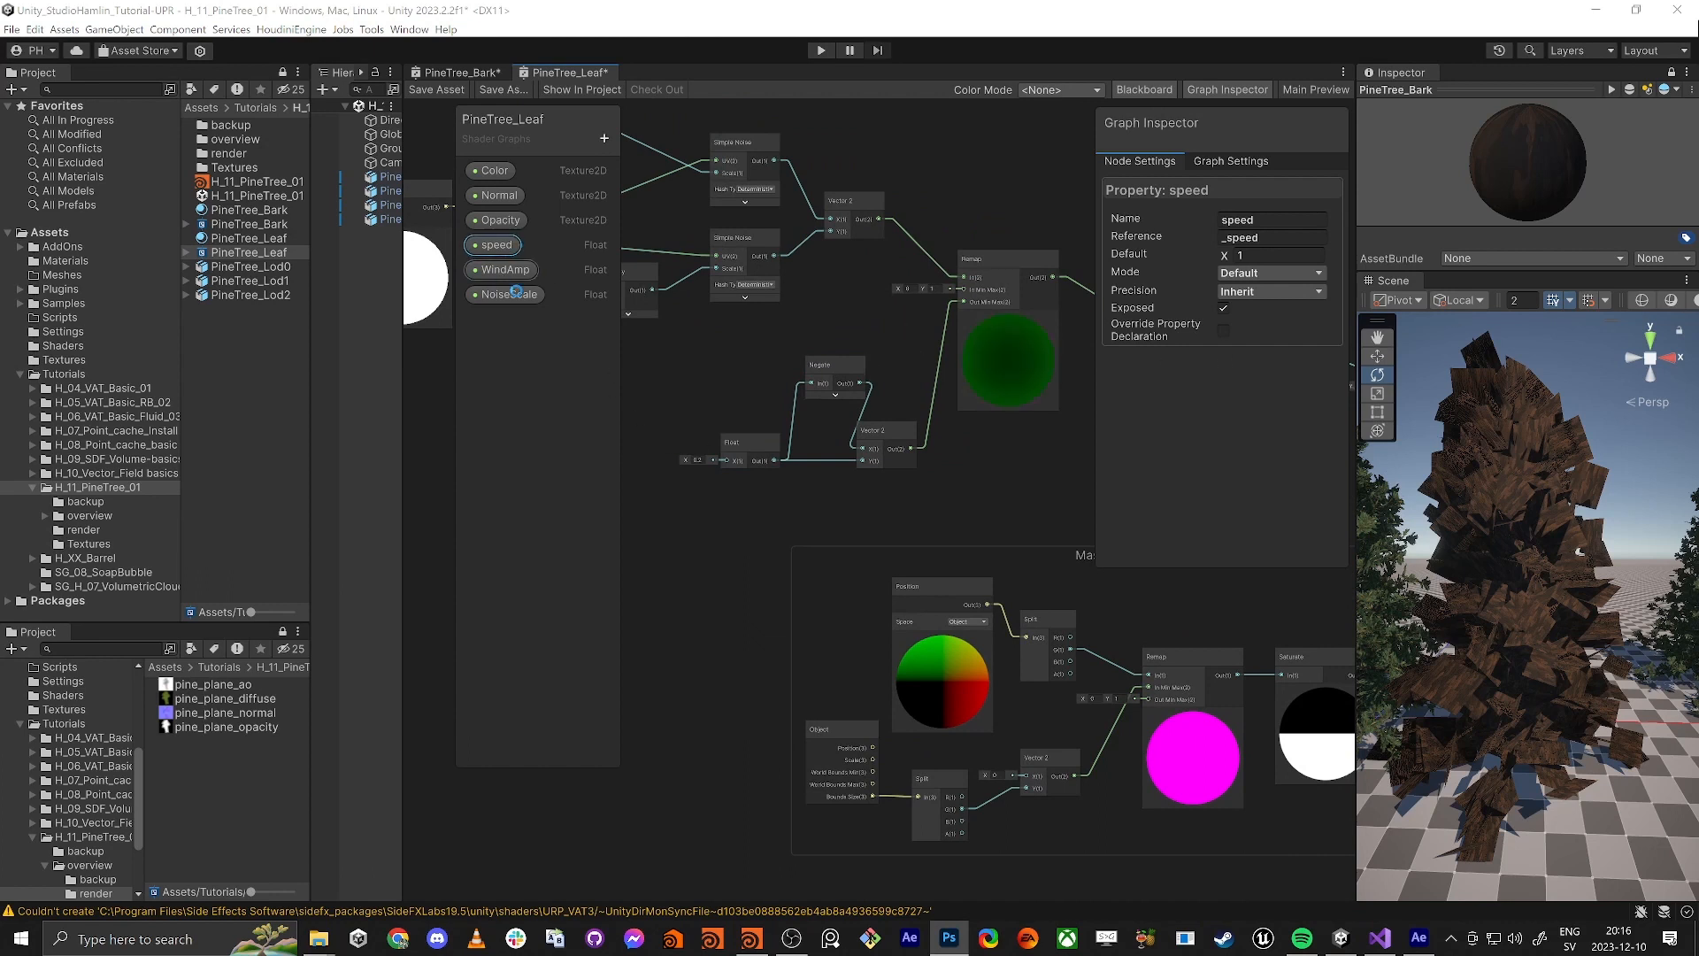
pyautogui.moveTo(505, 269); pyautogui.dragTo(683, 493)
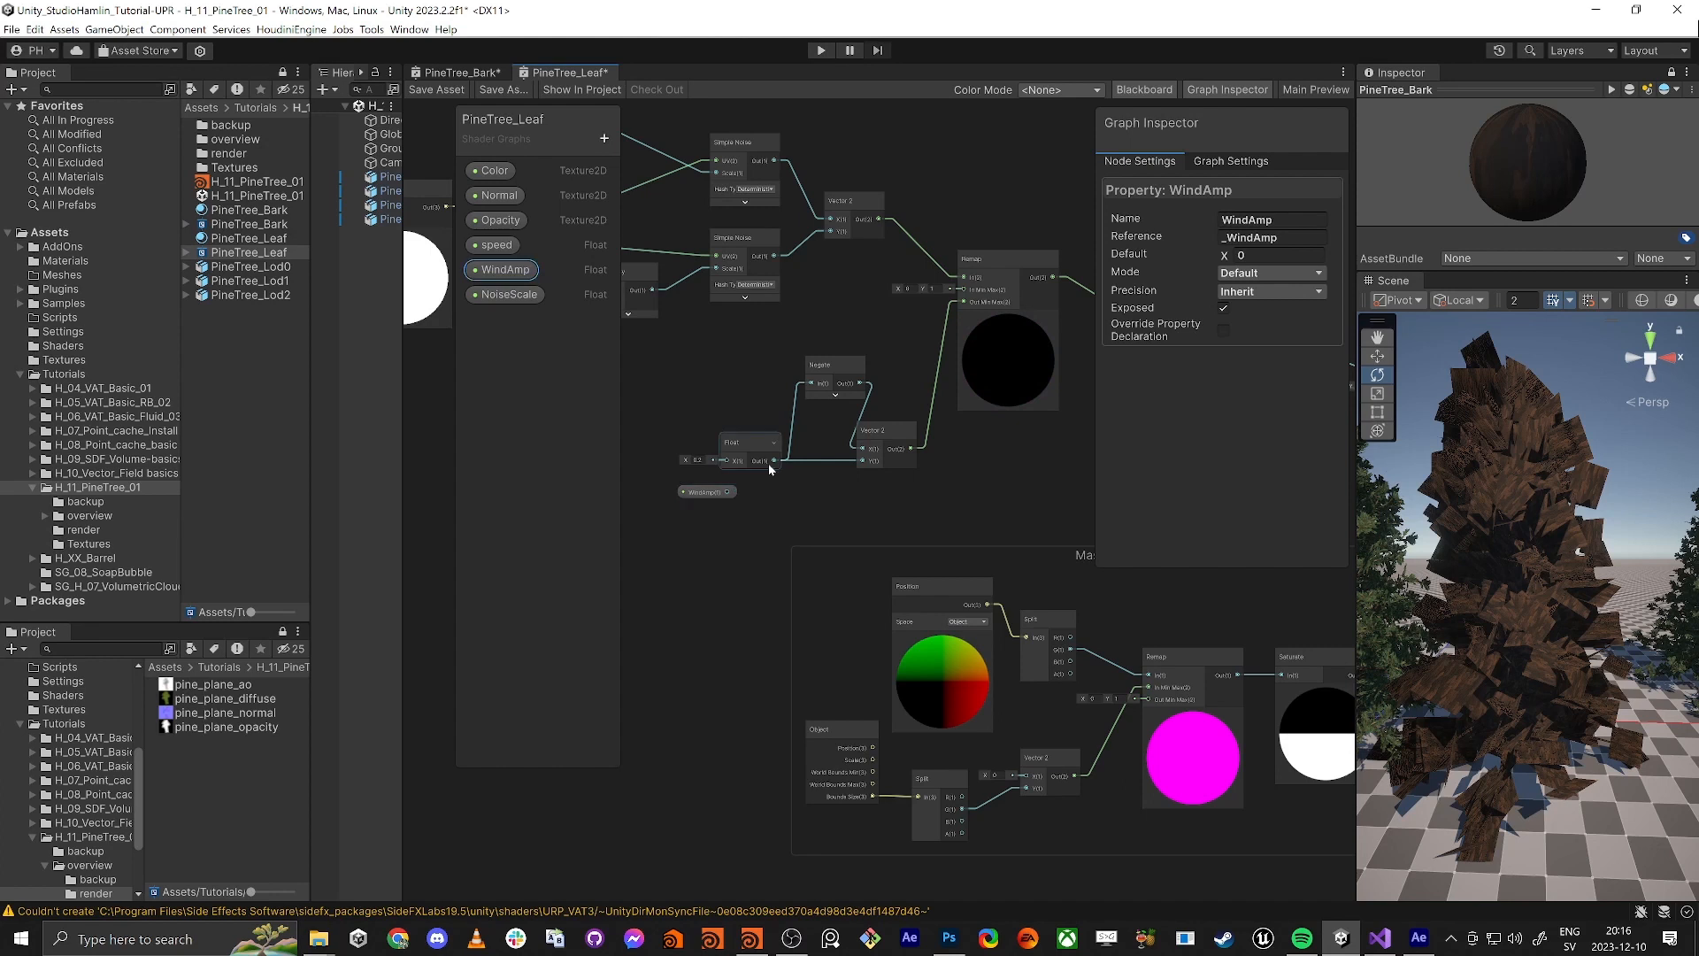
pyautogui.click(796, 478)
pyautogui.moveTo(790, 462); pyautogui.dragTo(734, 491)
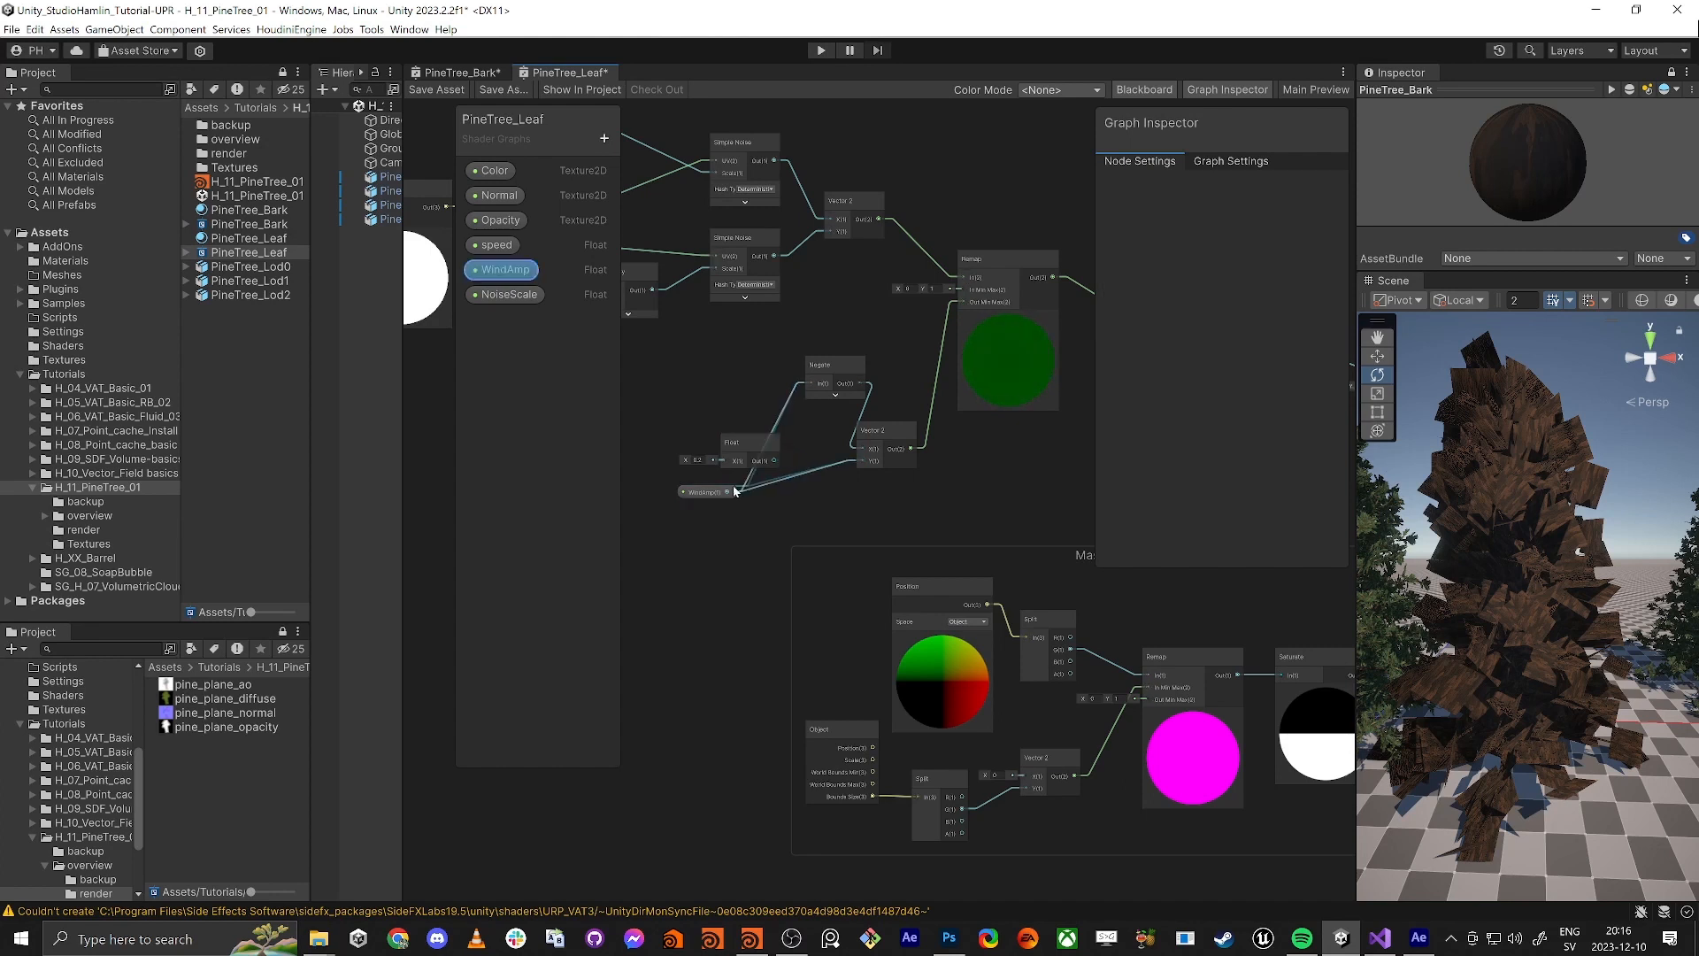
pyautogui.click(744, 443)
pyautogui.press('Delete')
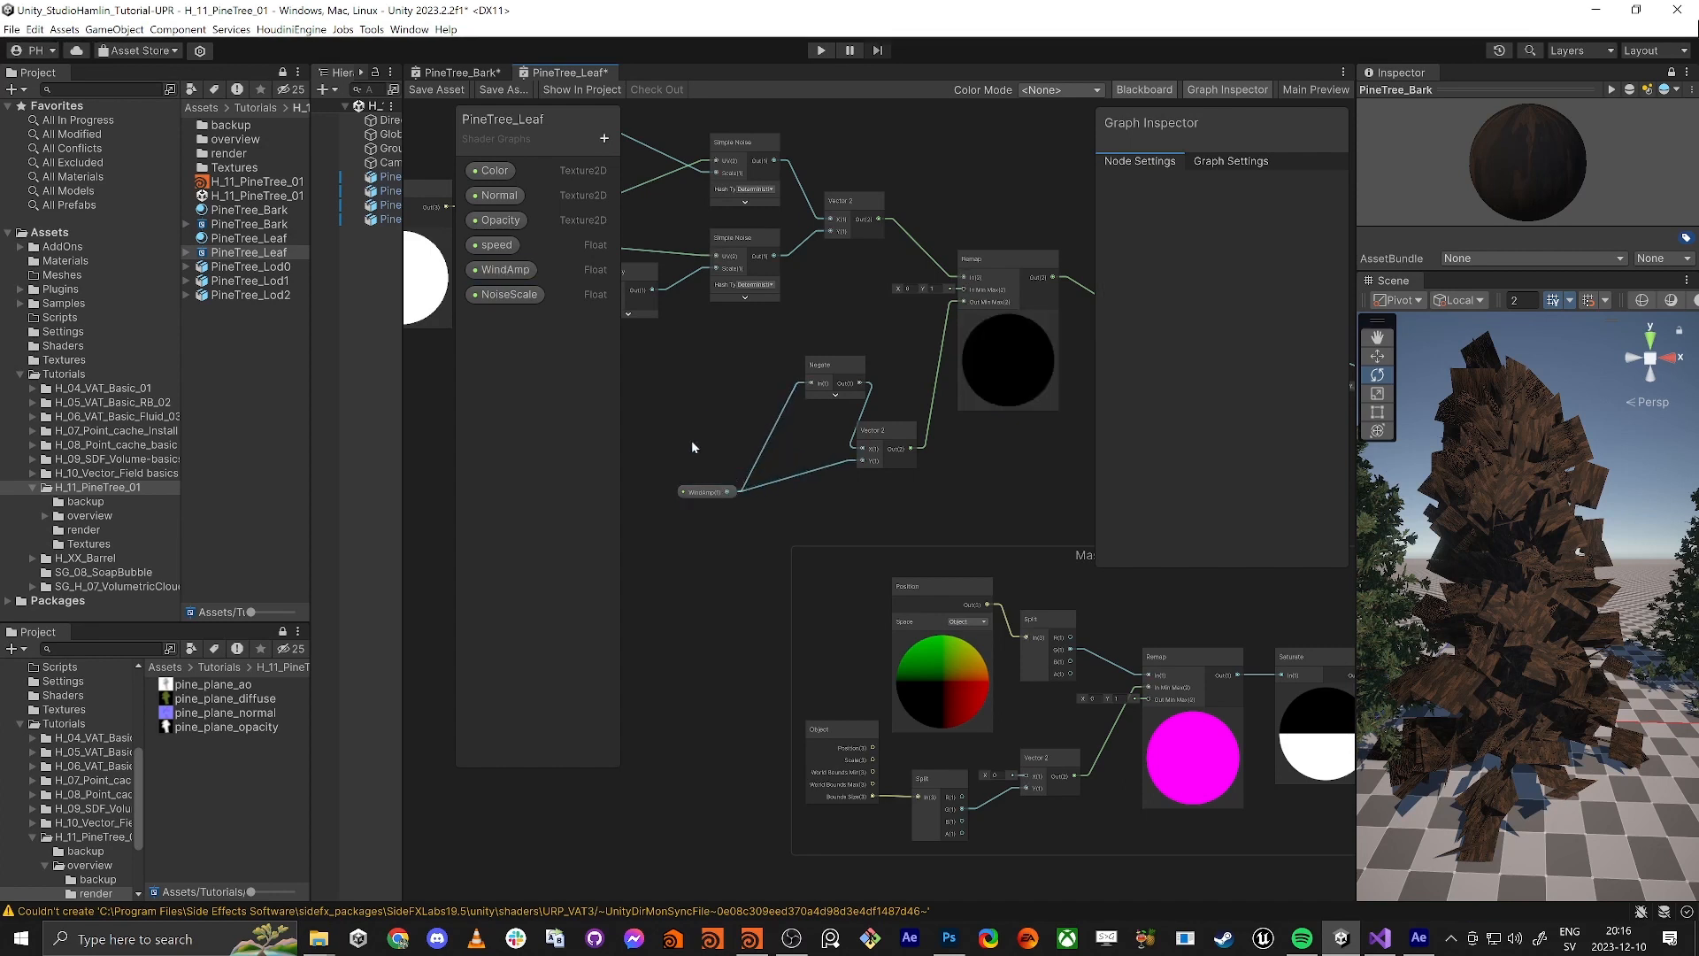
# Move the WindAmp node into the deleted Float node's place and enter a default value for the WindAmp property
pyautogui.click(705, 491)
pyautogui.moveTo(704, 489); pyautogui.dragTo(737, 460)
pyautogui.click(507, 271)
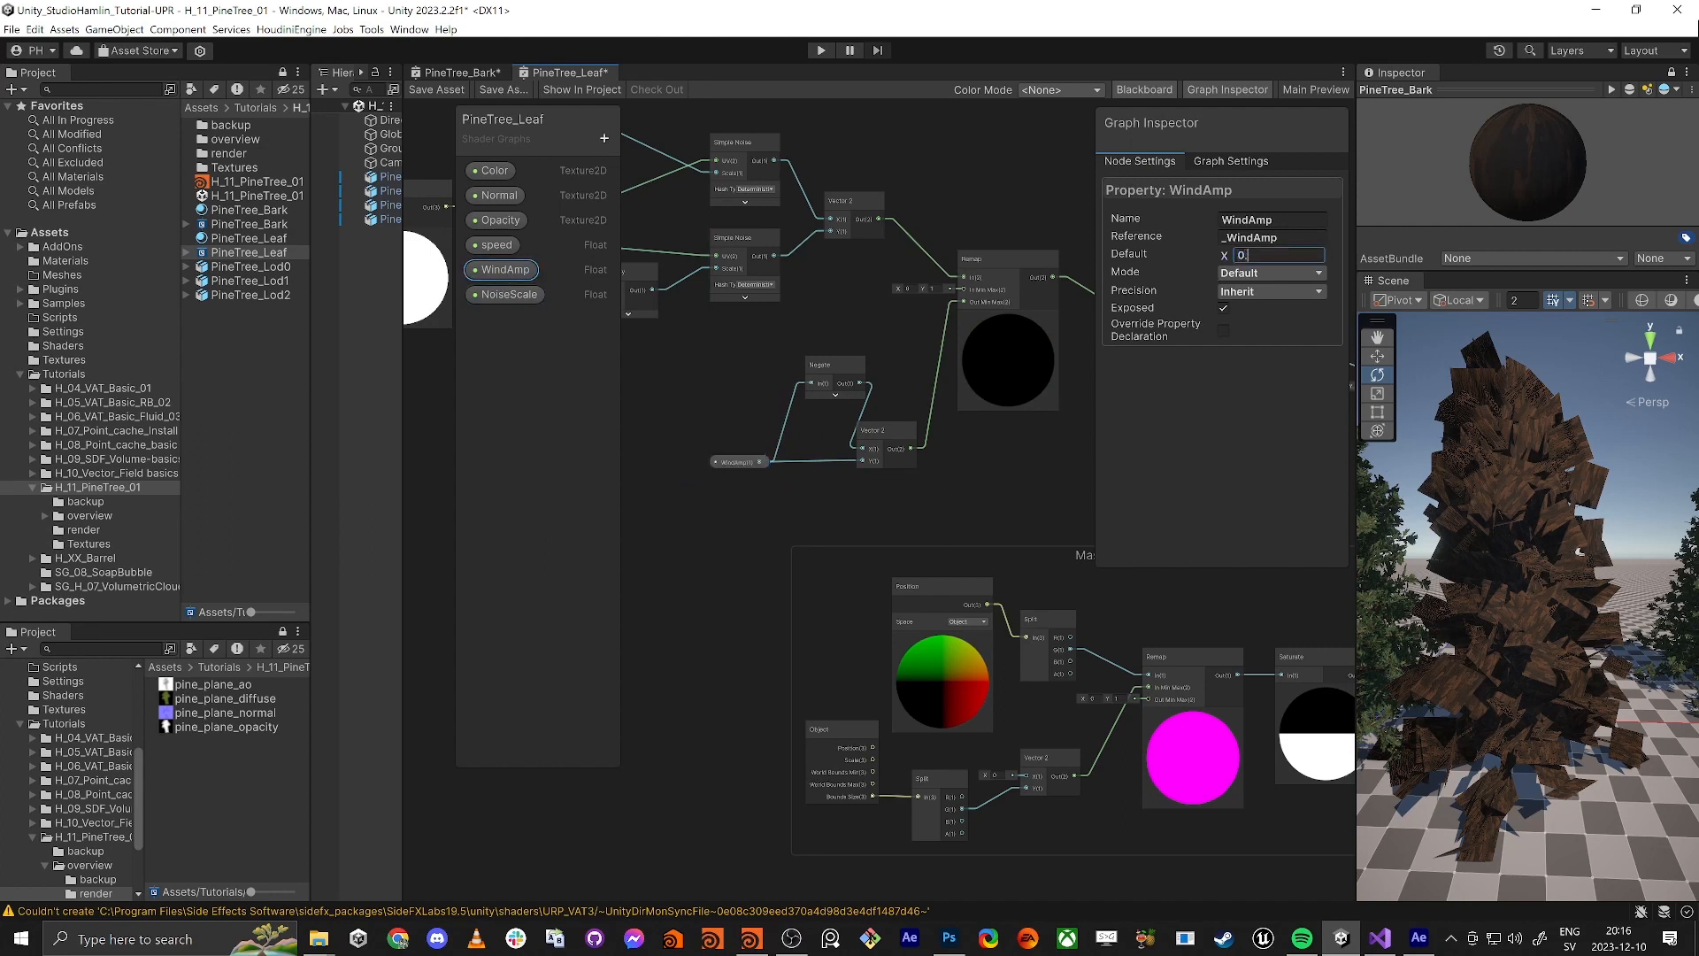
pyautogui.click(854, 517)
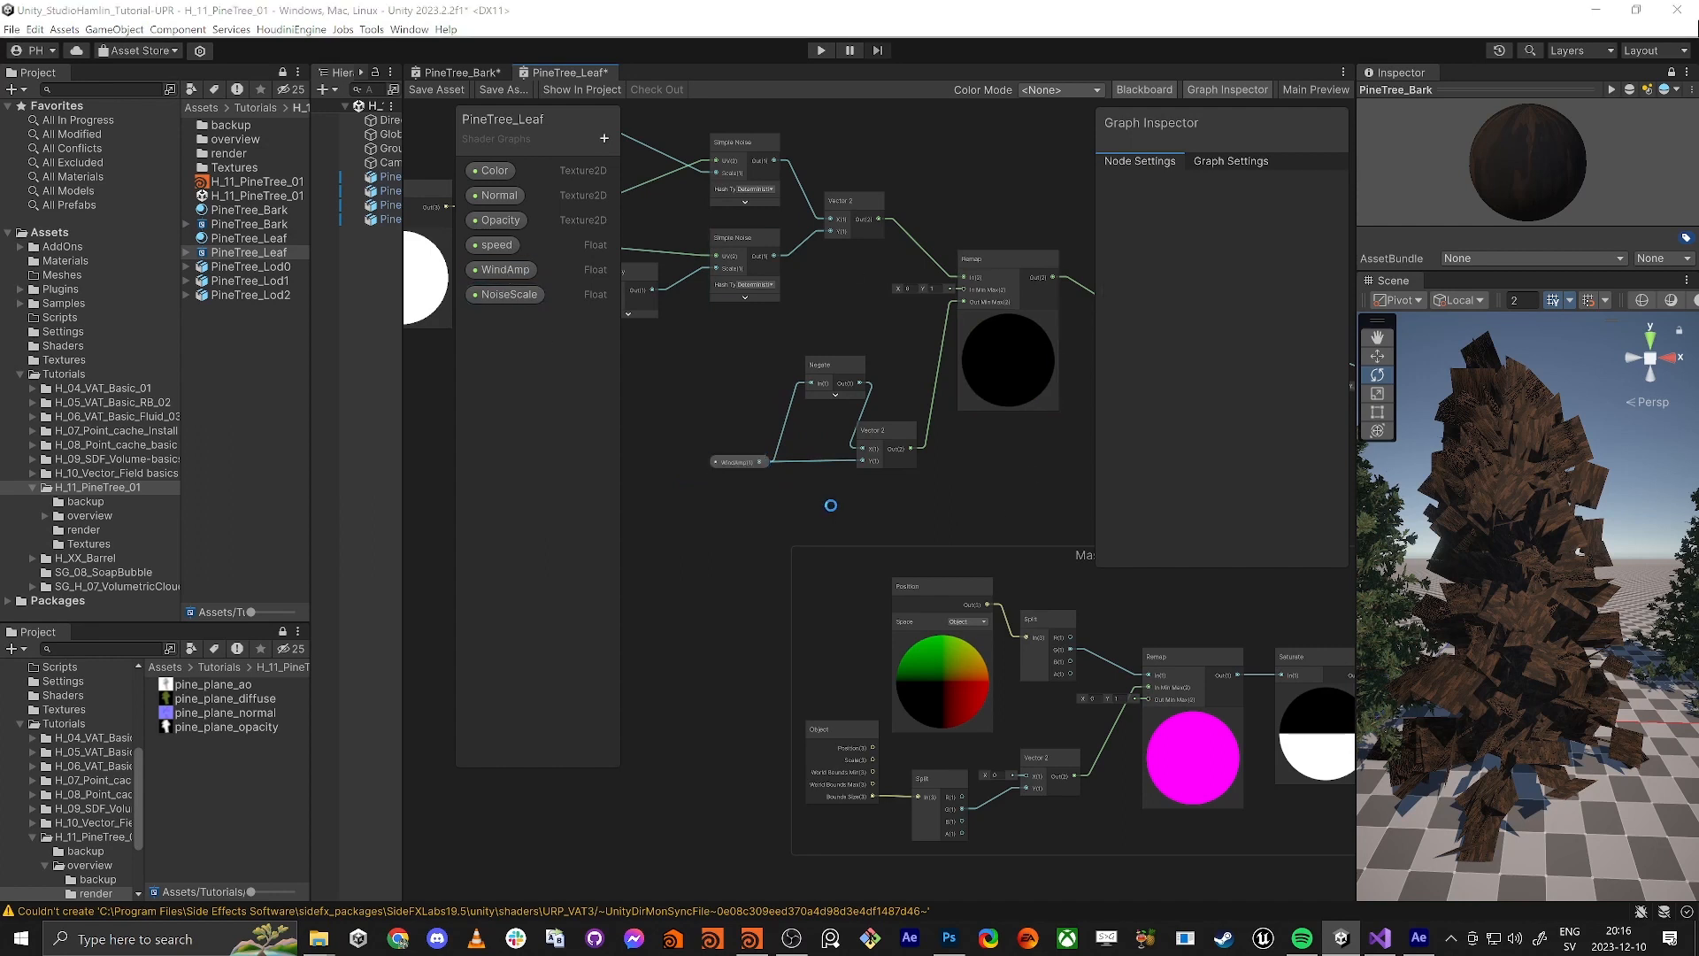
# Maximize the PineTree_Leaf graph window, save the pending PineTree_Bark changes and dismiss the node creation search
pyautogui.press('space')
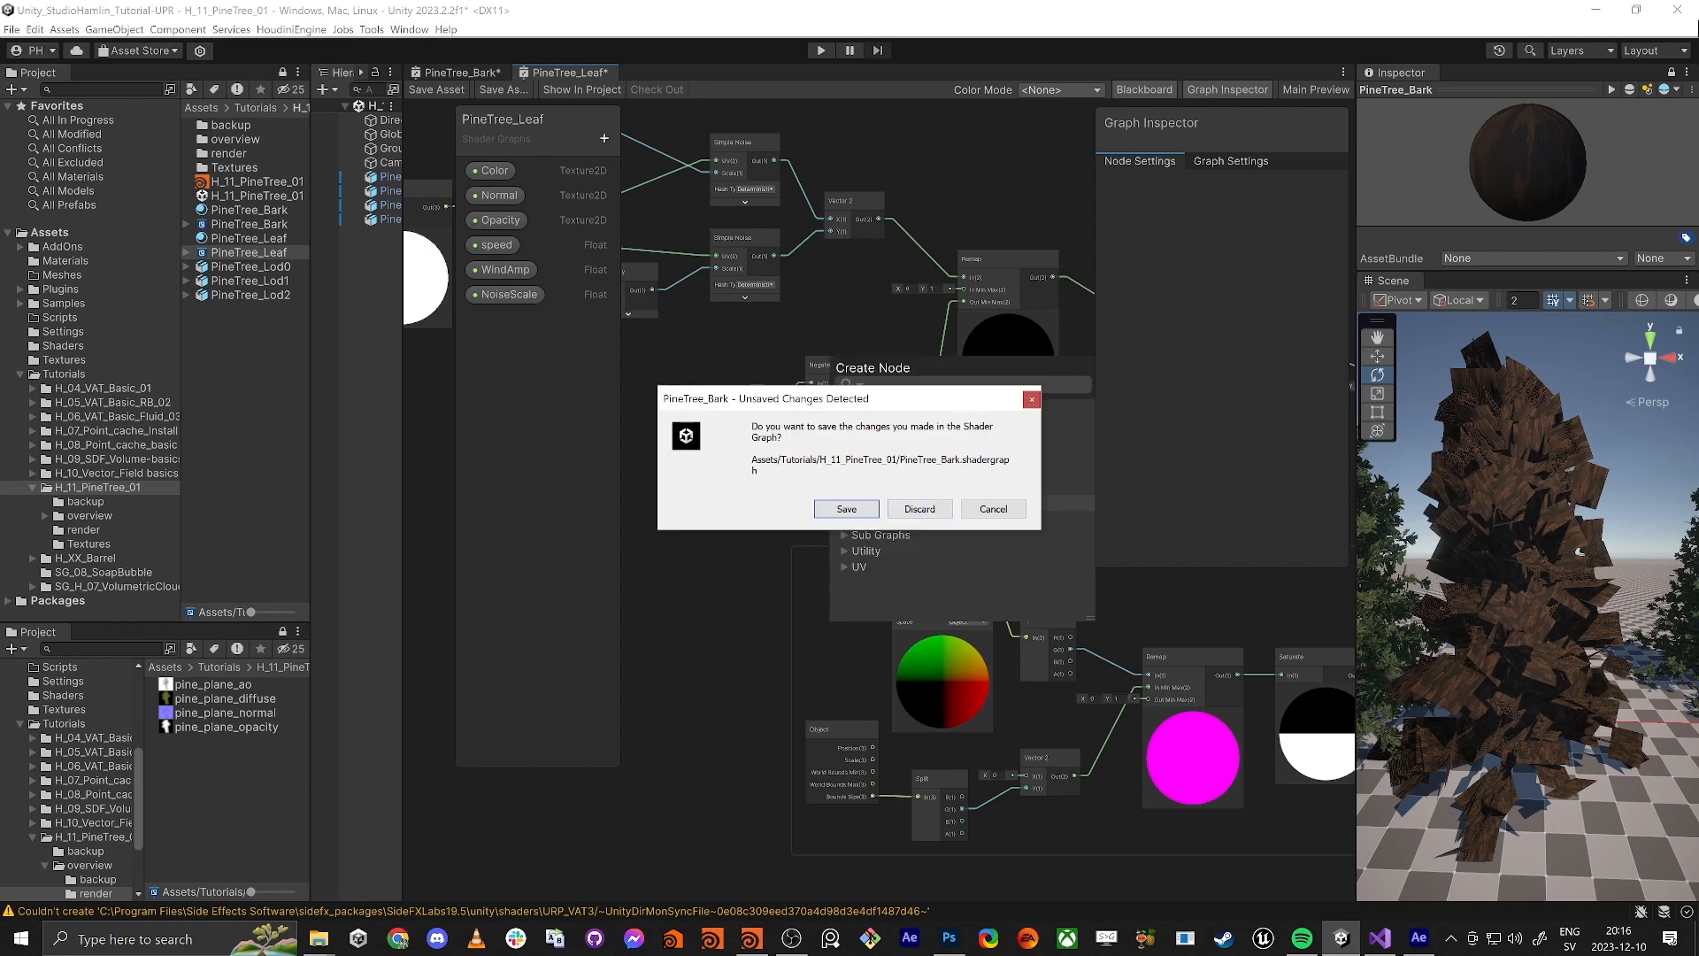
pyautogui.click(847, 509)
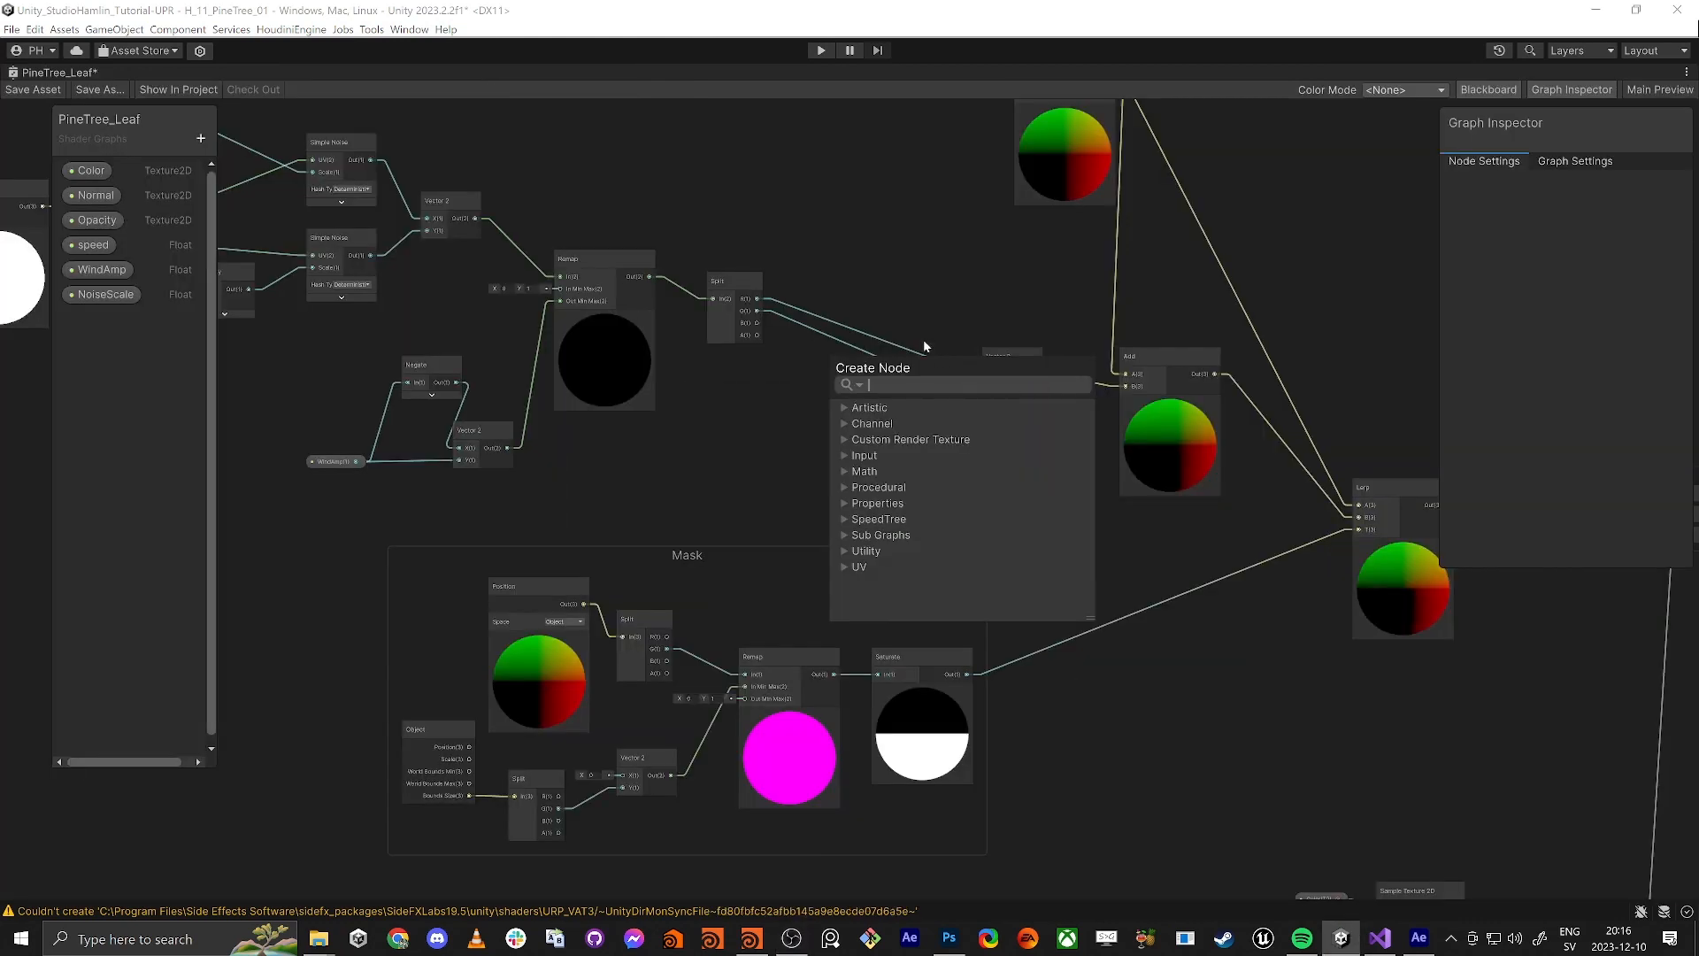
pyautogui.click(794, 429)
# Shift the Mask group sideways in the graph, closer to the Lerp node
pyautogui.scroll(-3, 795, 428)
pyautogui.moveTo(770, 428); pyautogui.dragTo(853, 400, button='middle')
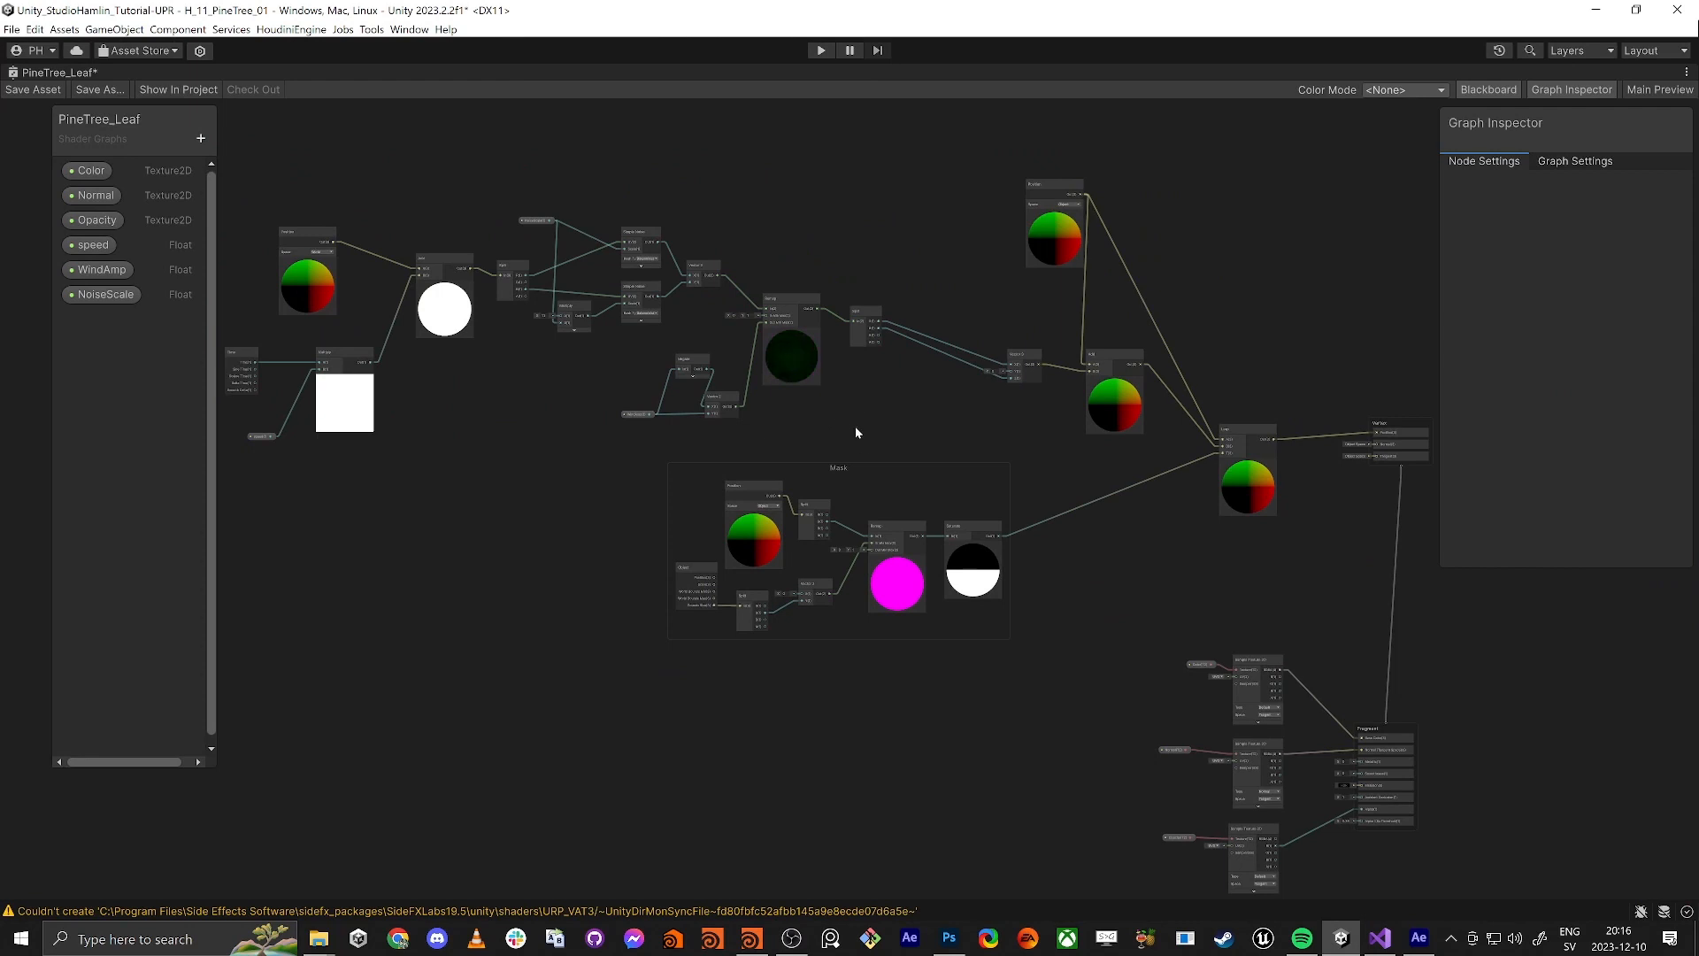
pyautogui.moveTo(838, 476); pyautogui.dragTo(954, 471)
# Review the Mask group's Position, Split, Object and Remap nodes and the Lerp node that the mask feeds
pyautogui.scroll(3, 893, 545)
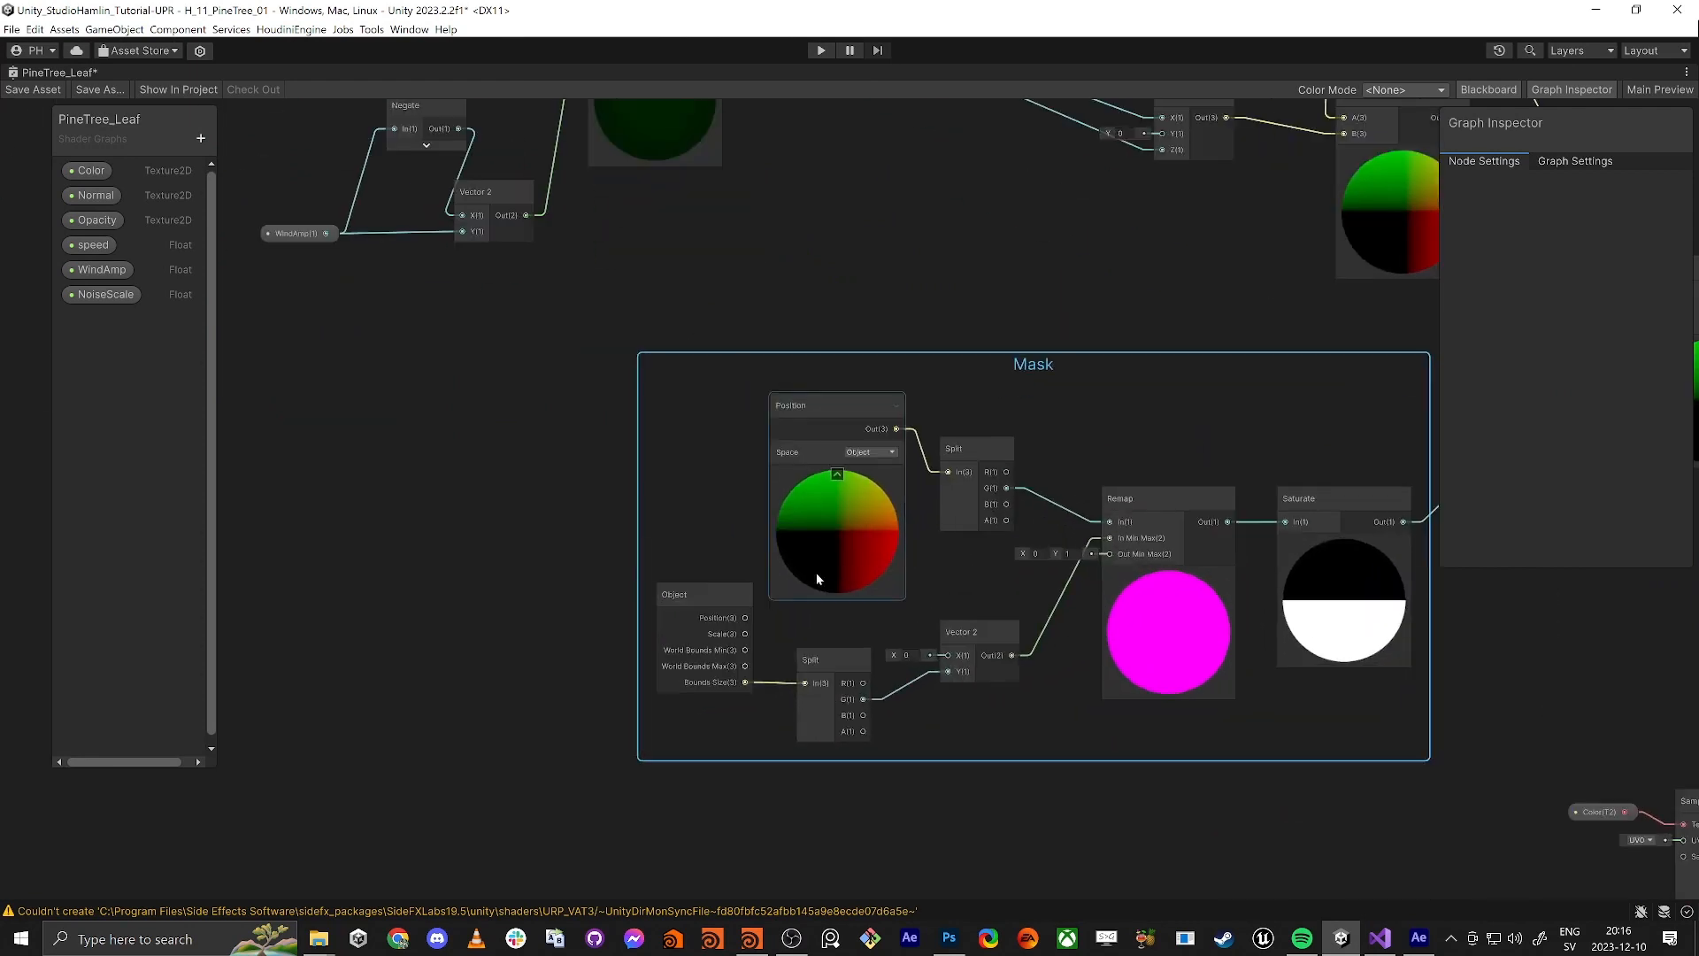
pyautogui.click(812, 406)
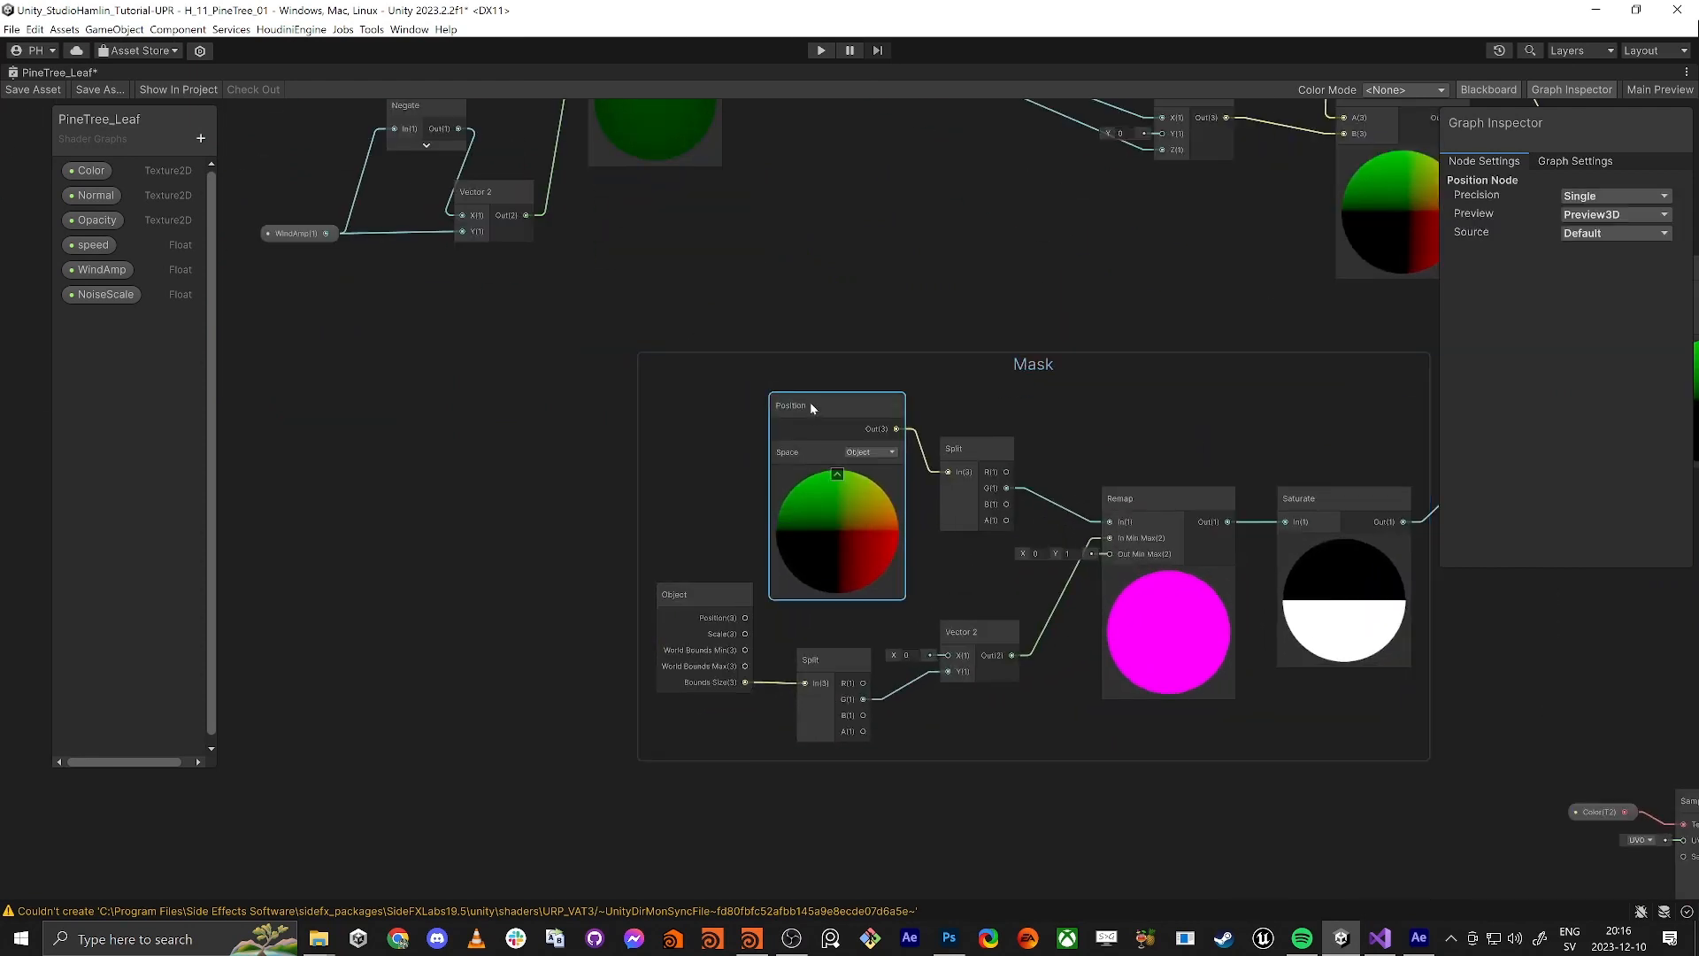
pyautogui.click(977, 455)
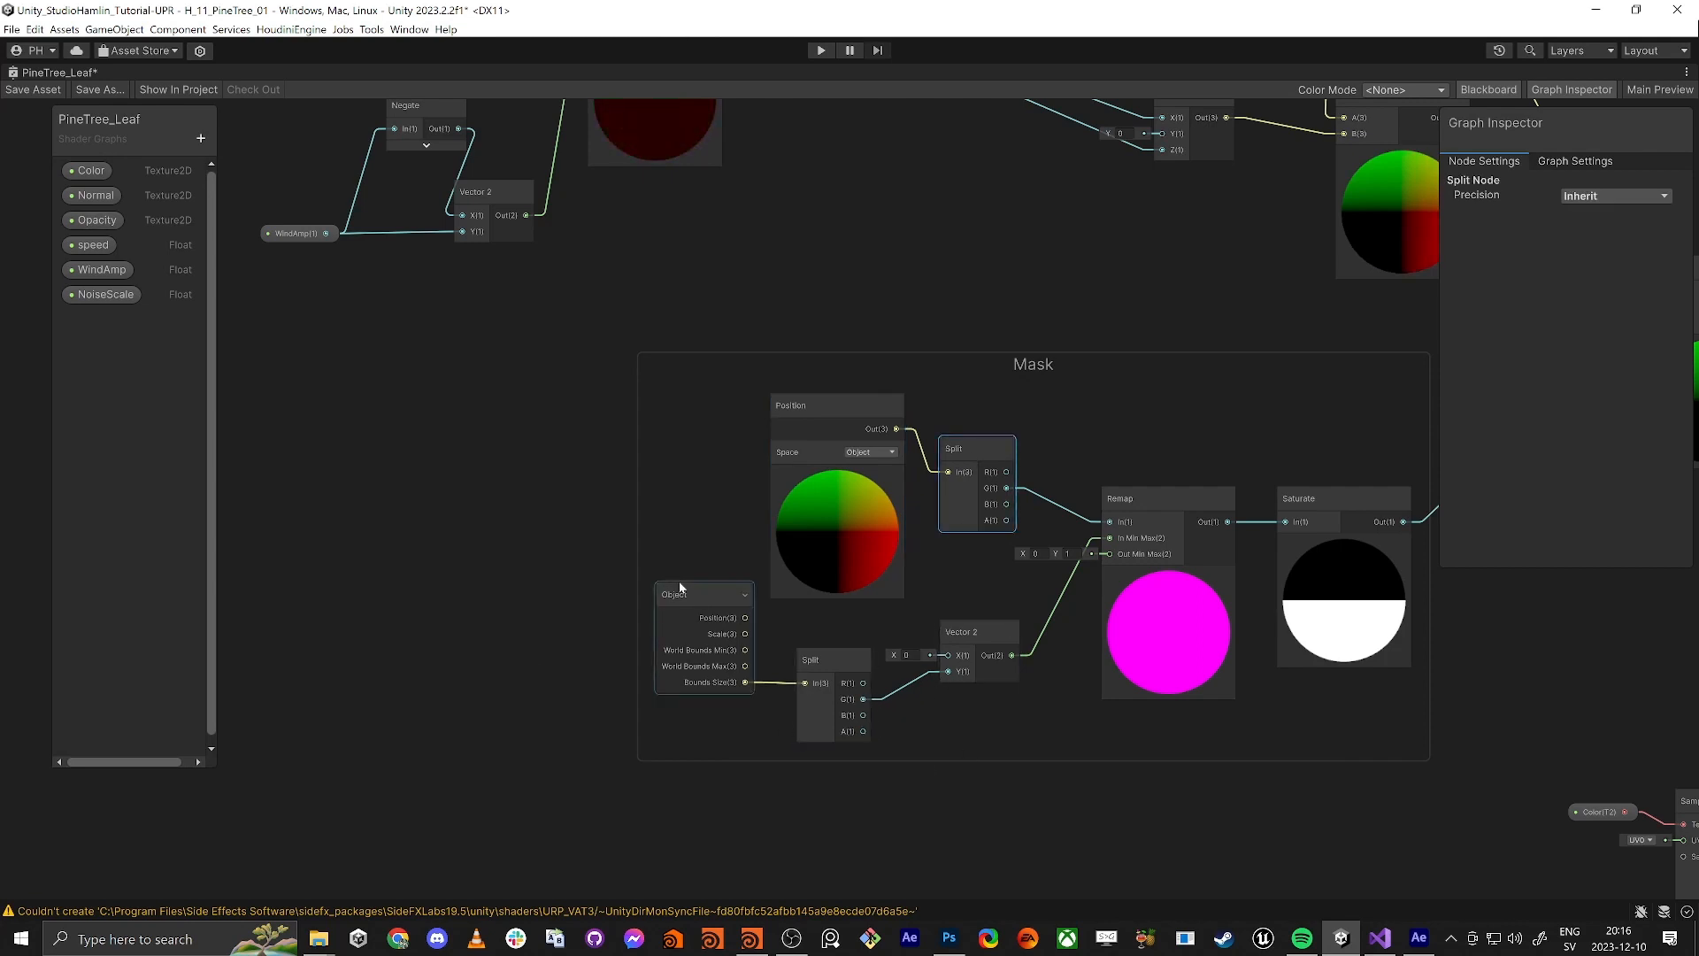
pyautogui.click(702, 602)
pyautogui.click(1066, 553)
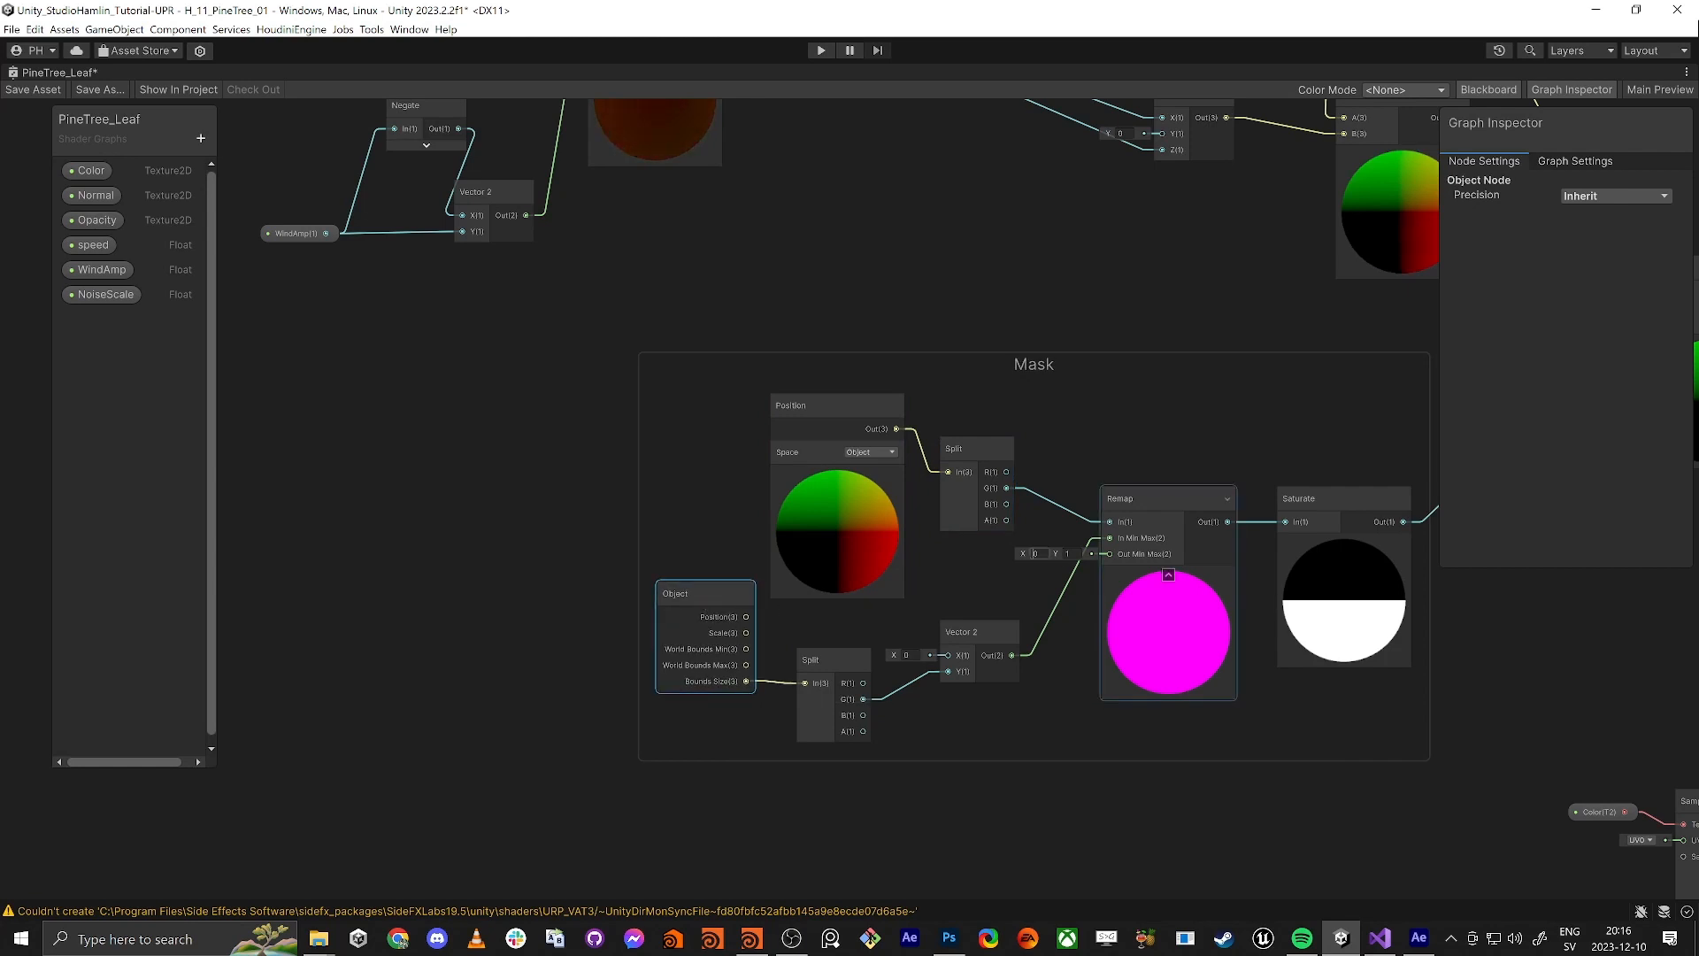
pyautogui.moveTo(1308, 375); pyautogui.dragTo(1099, 431, button='middle')
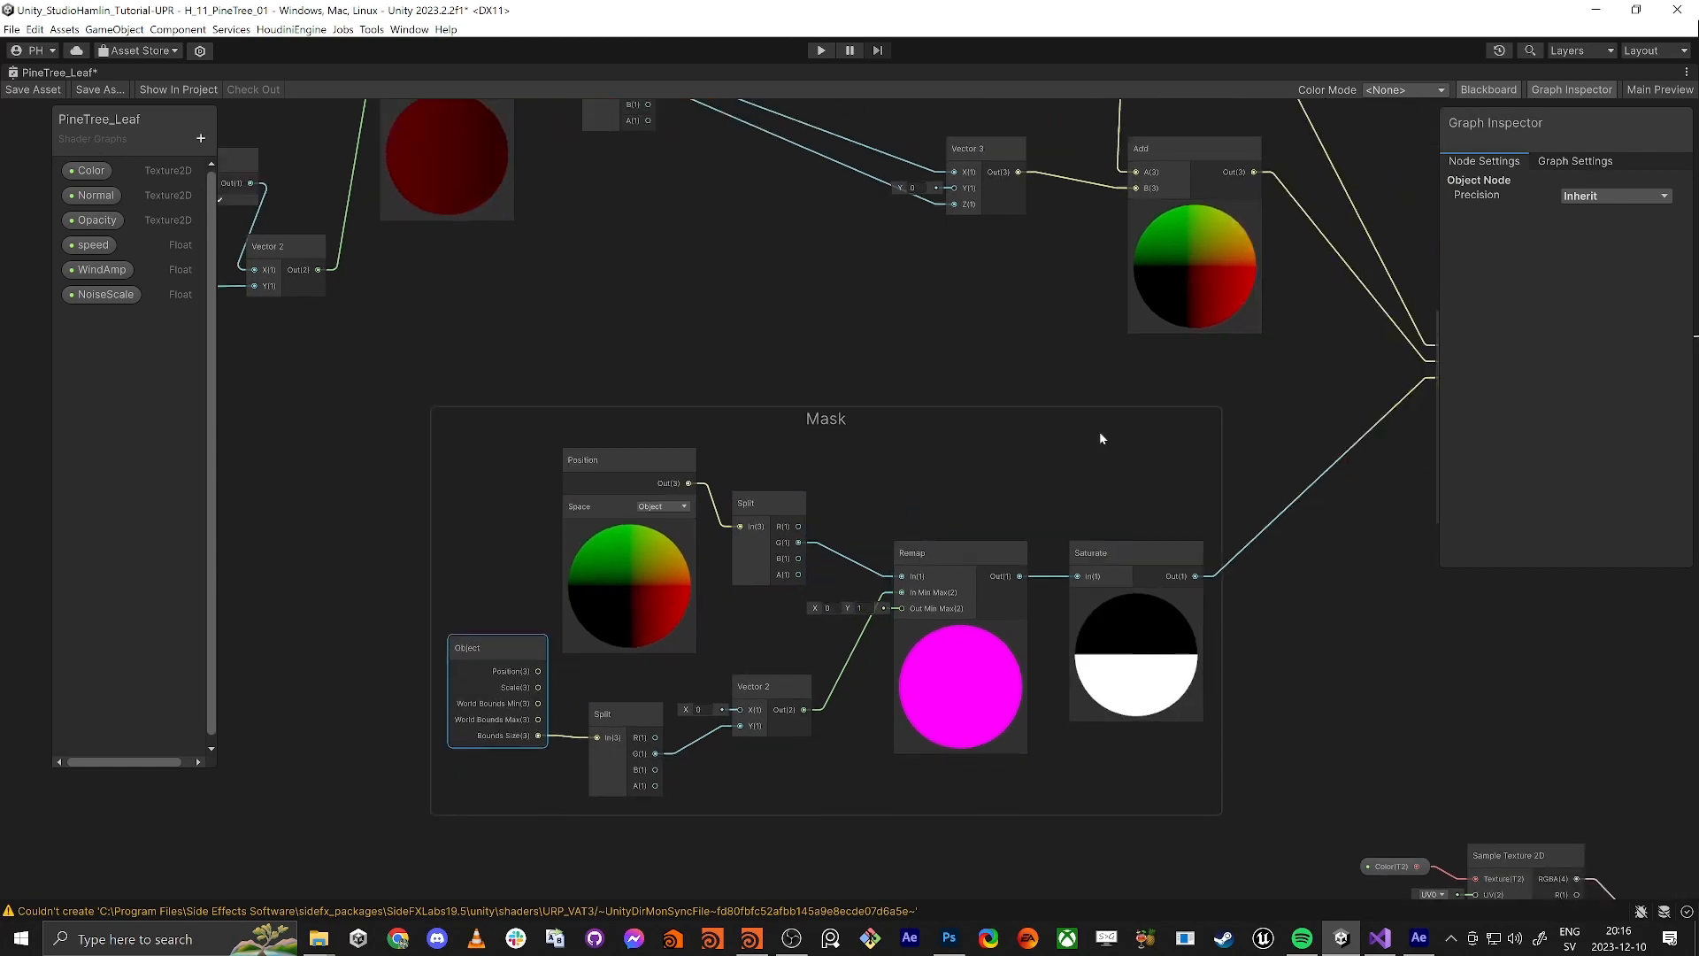
pyautogui.scroll(-2, 1037, 459)
pyautogui.scroll(2, 1062, 442)
pyautogui.click(1108, 405)
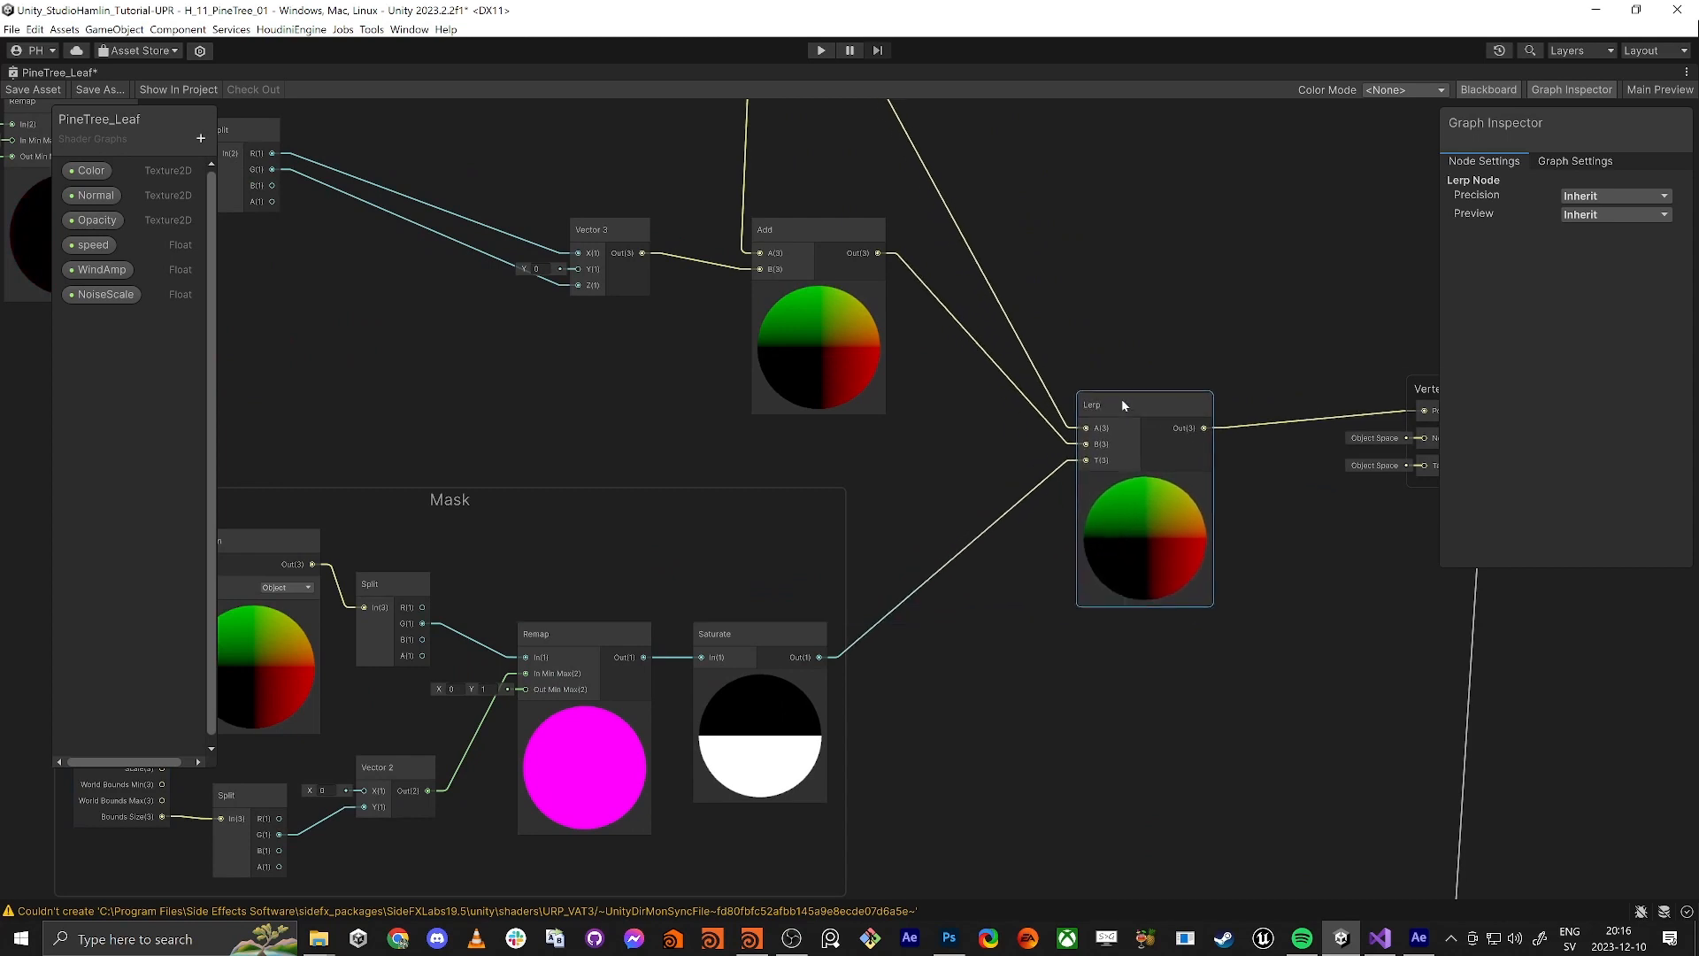
# Examine the Position, Add and Vector 3 nodes leading into the Lerp, including the unconnected Y input of Vector 3
pyautogui.moveTo(1134, 204); pyautogui.dragTo(1252, 518, button='middle')
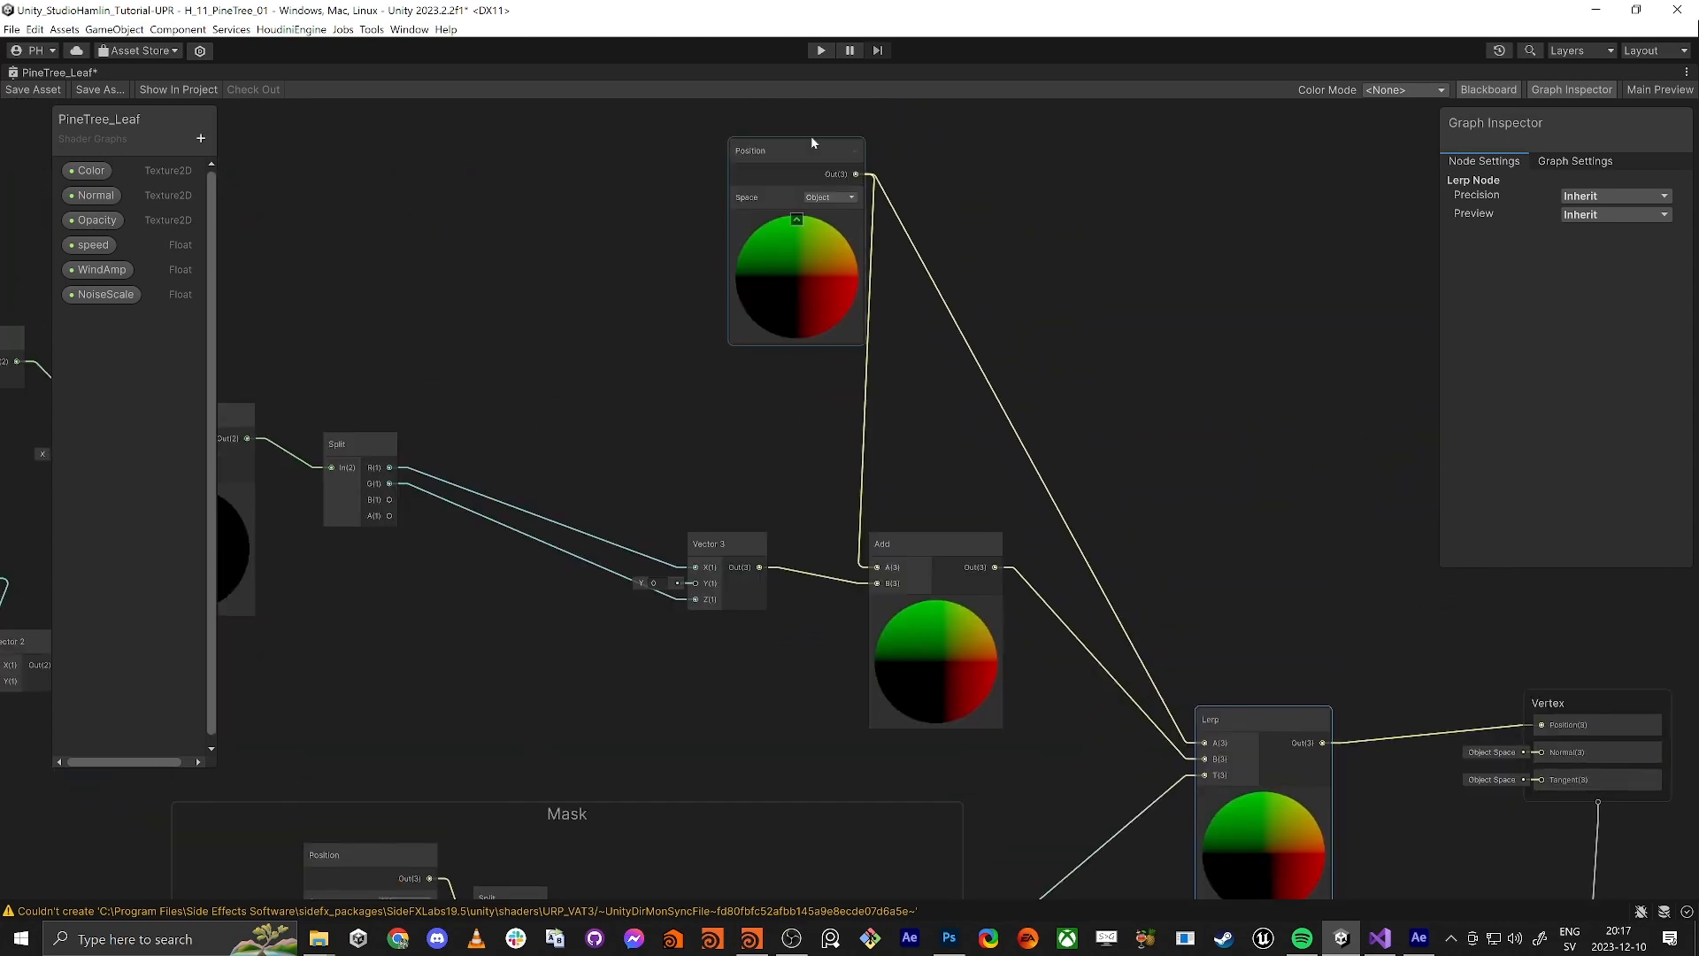
pyautogui.moveTo(777, 143); pyautogui.dragTo(783, 282)
pyautogui.scroll(-5, 1209, 244)
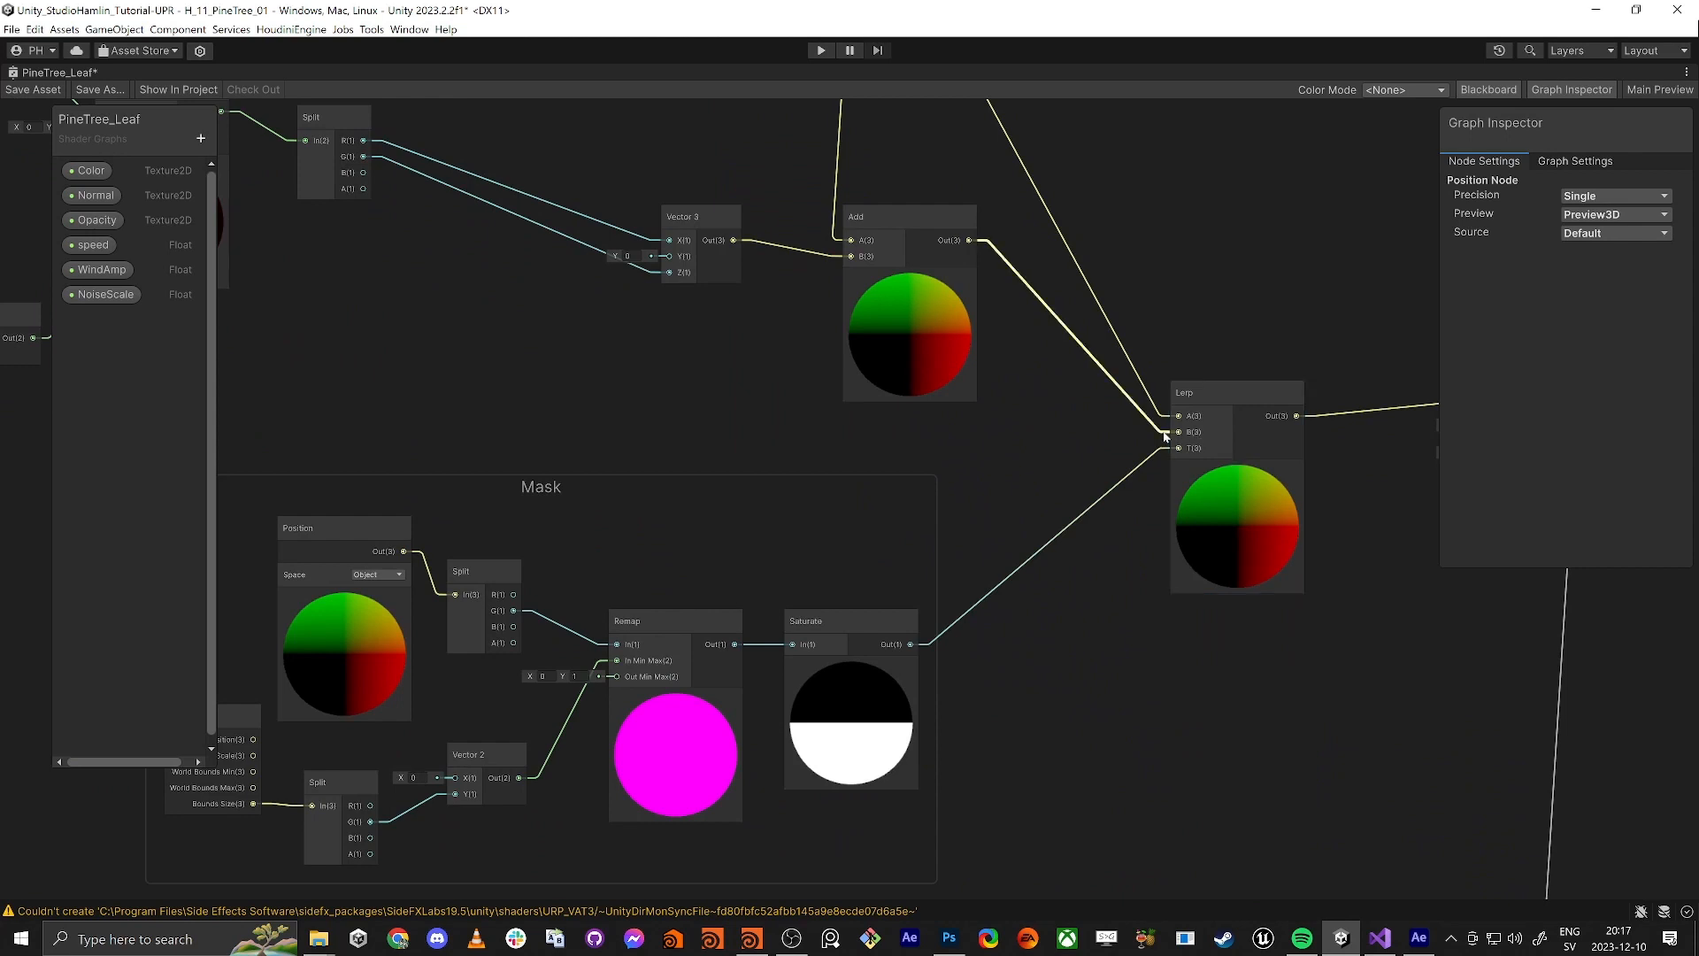
pyautogui.click(882, 229)
pyautogui.moveTo(885, 221); pyautogui.dragTo(1033, 375, button='middle')
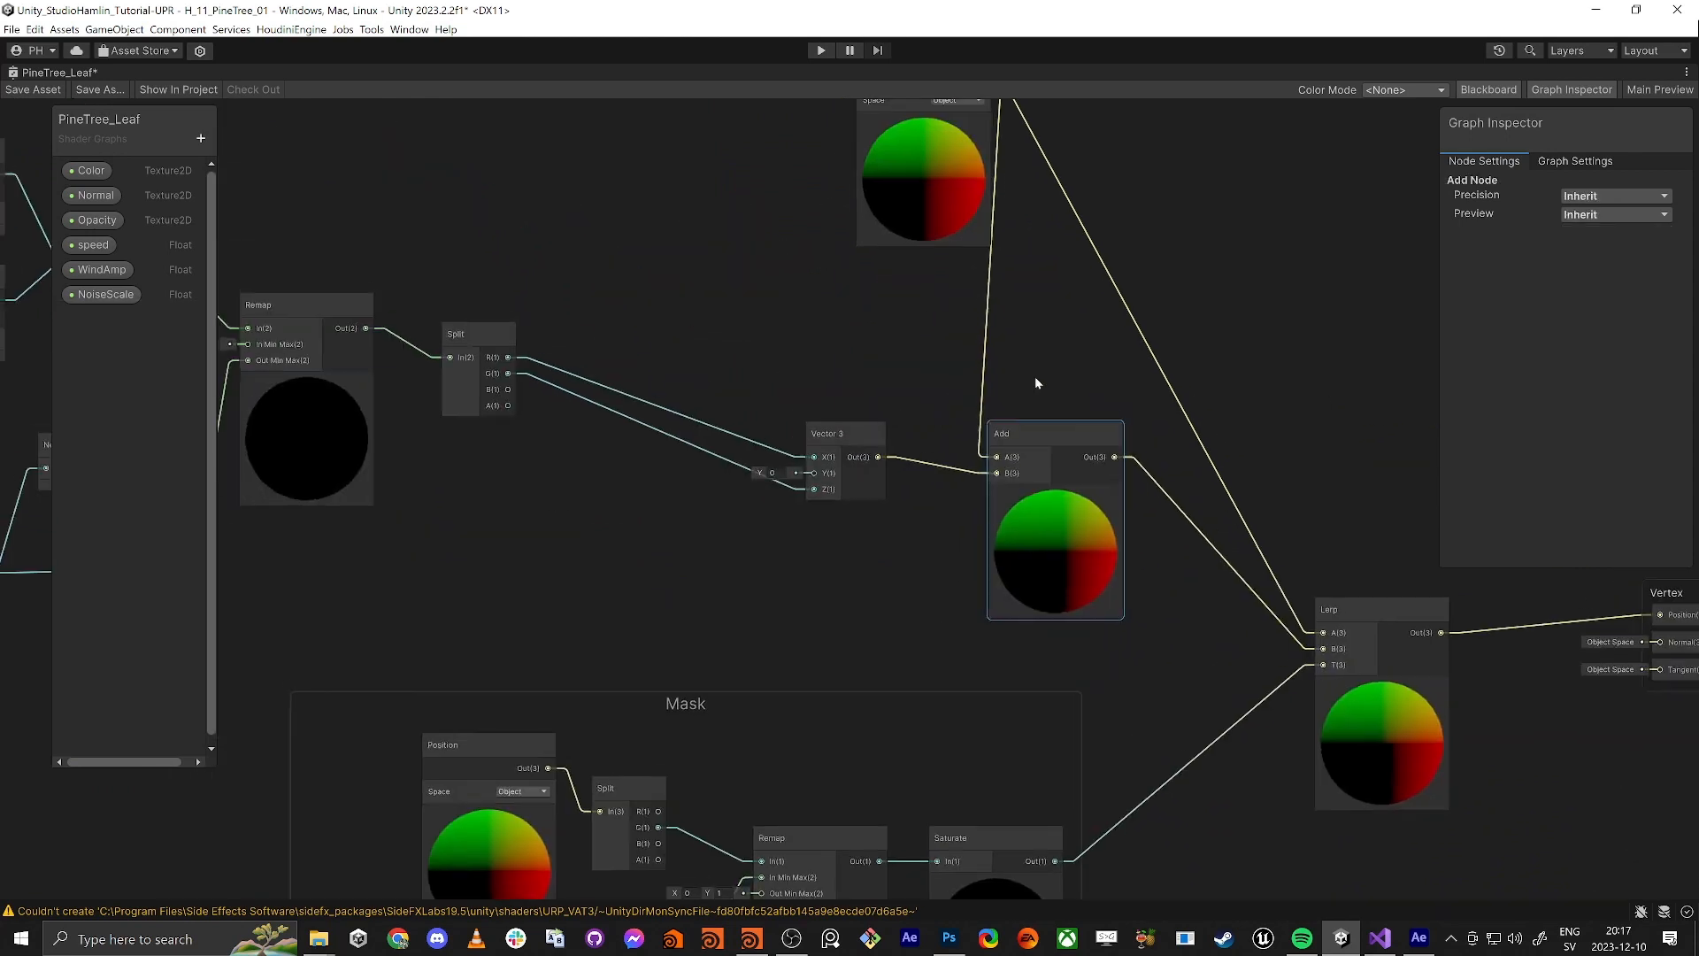
pyautogui.scroll(-3, 1034, 375)
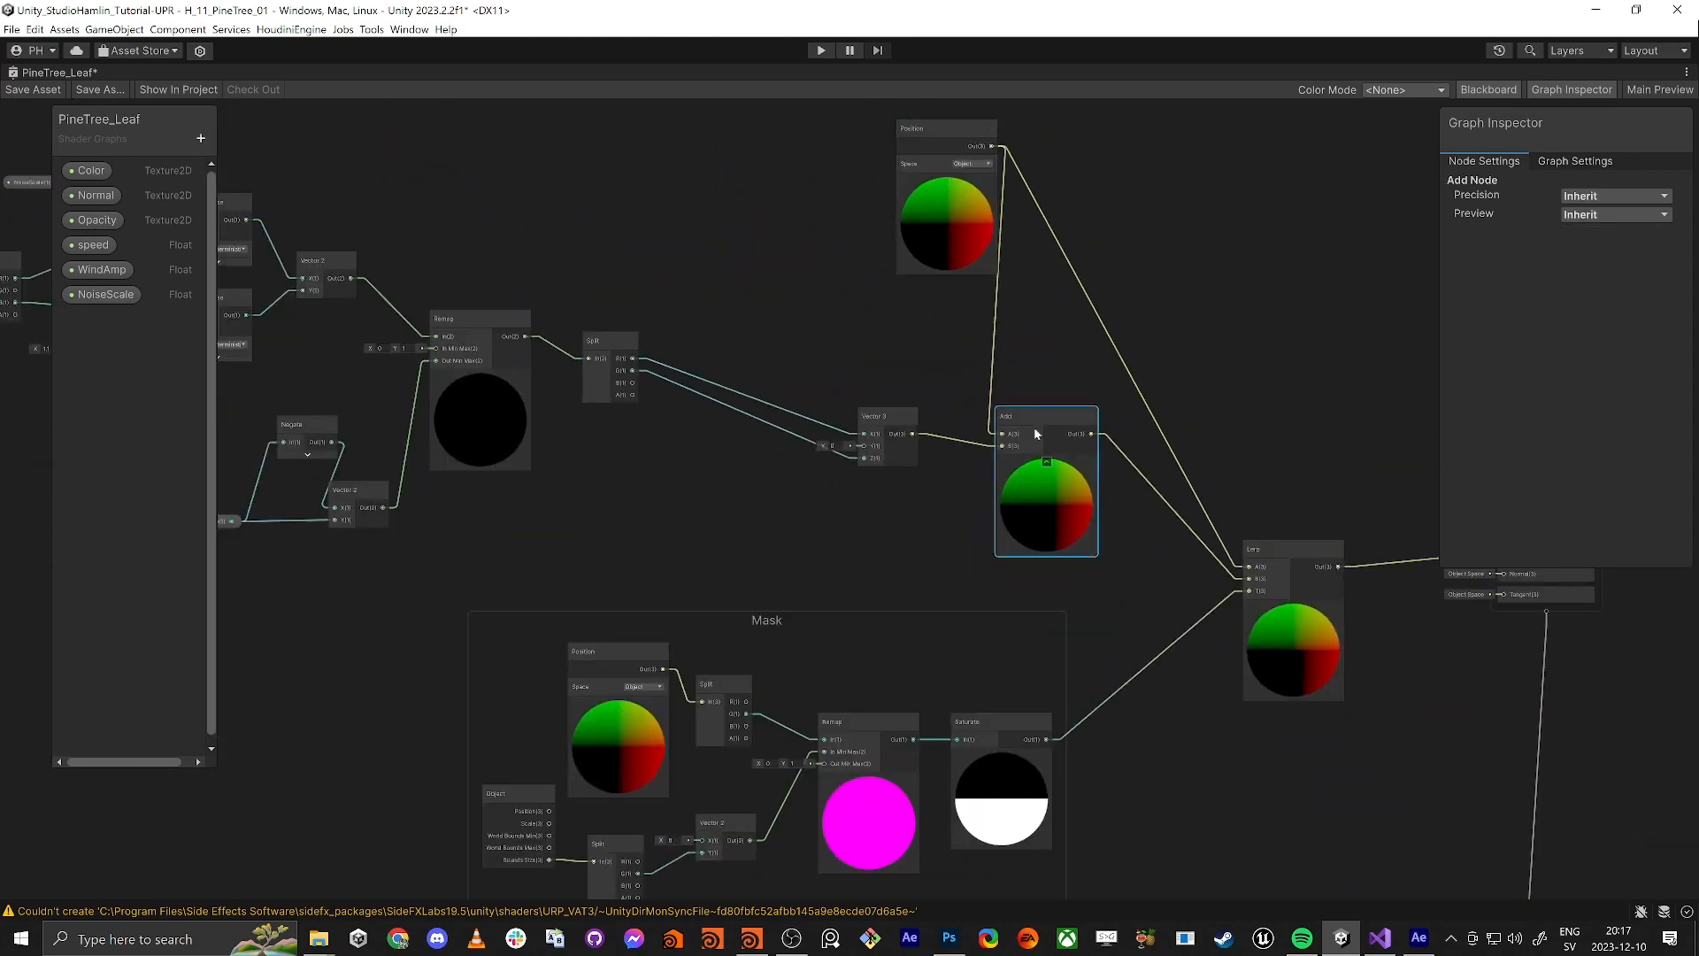
pyautogui.click(880, 416)
pyautogui.moveTo(797, 297); pyautogui.dragTo(885, 301, button='middle')
pyautogui.scroll(3, 895, 405)
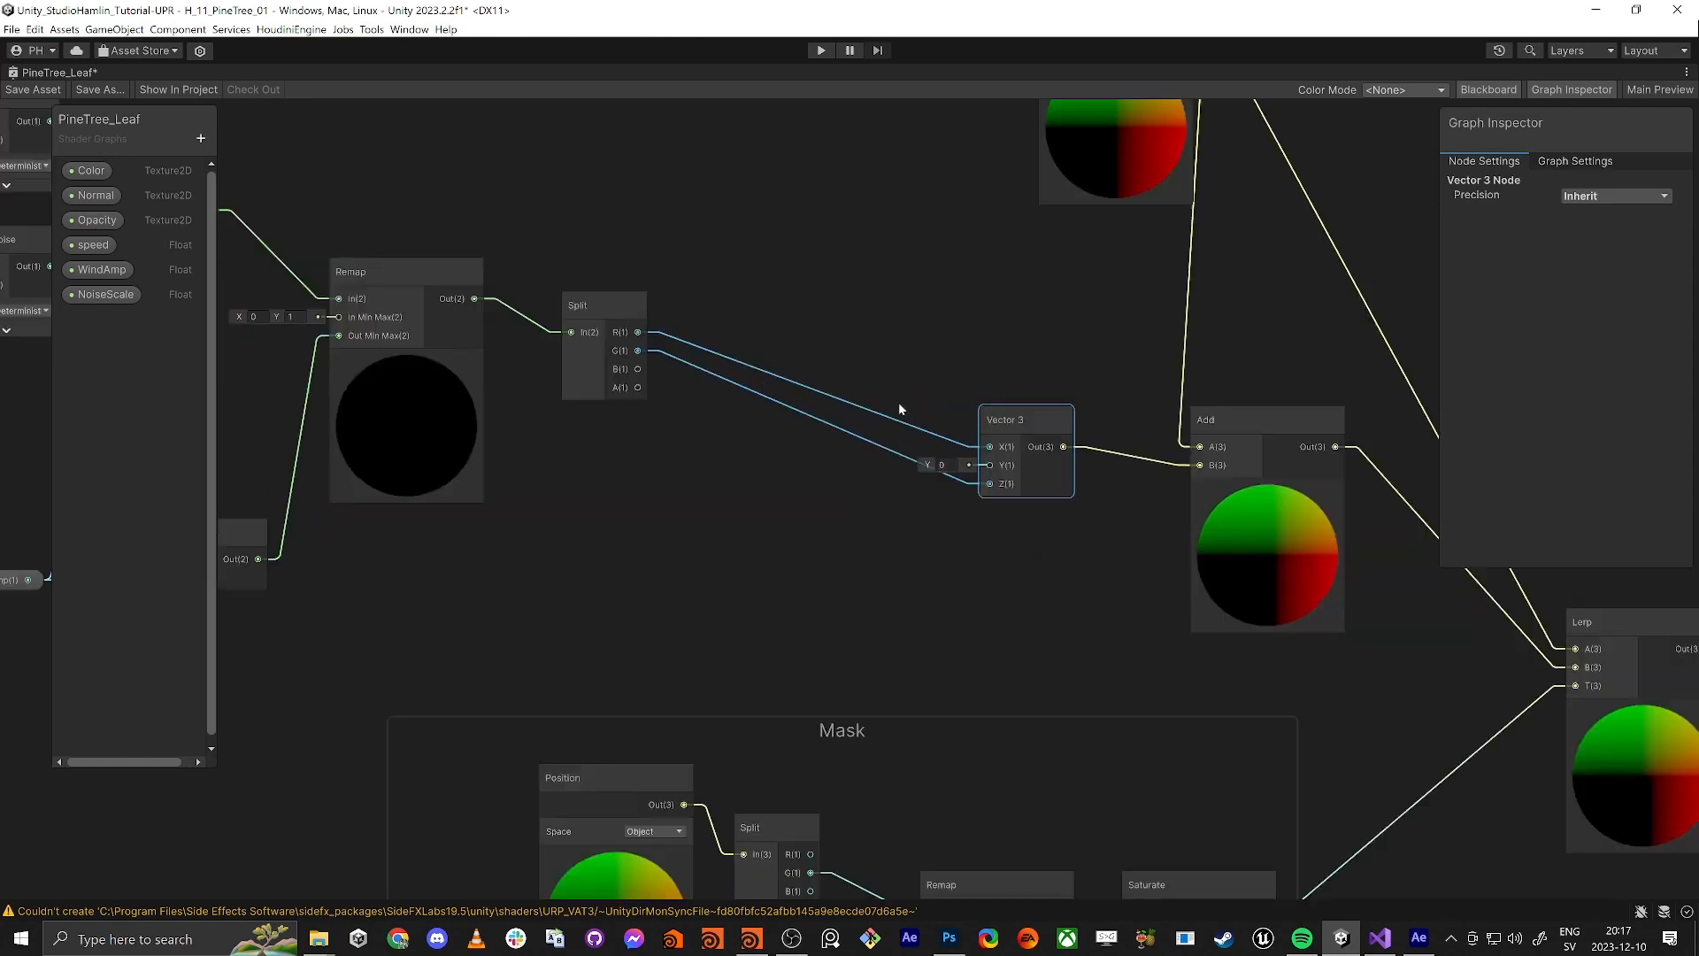
pyautogui.scroll(3, 880, 496)
pyautogui.moveTo(1073, 549); pyautogui.dragTo(994, 493, button='middle')
pyautogui.scroll(2, 983, 415)
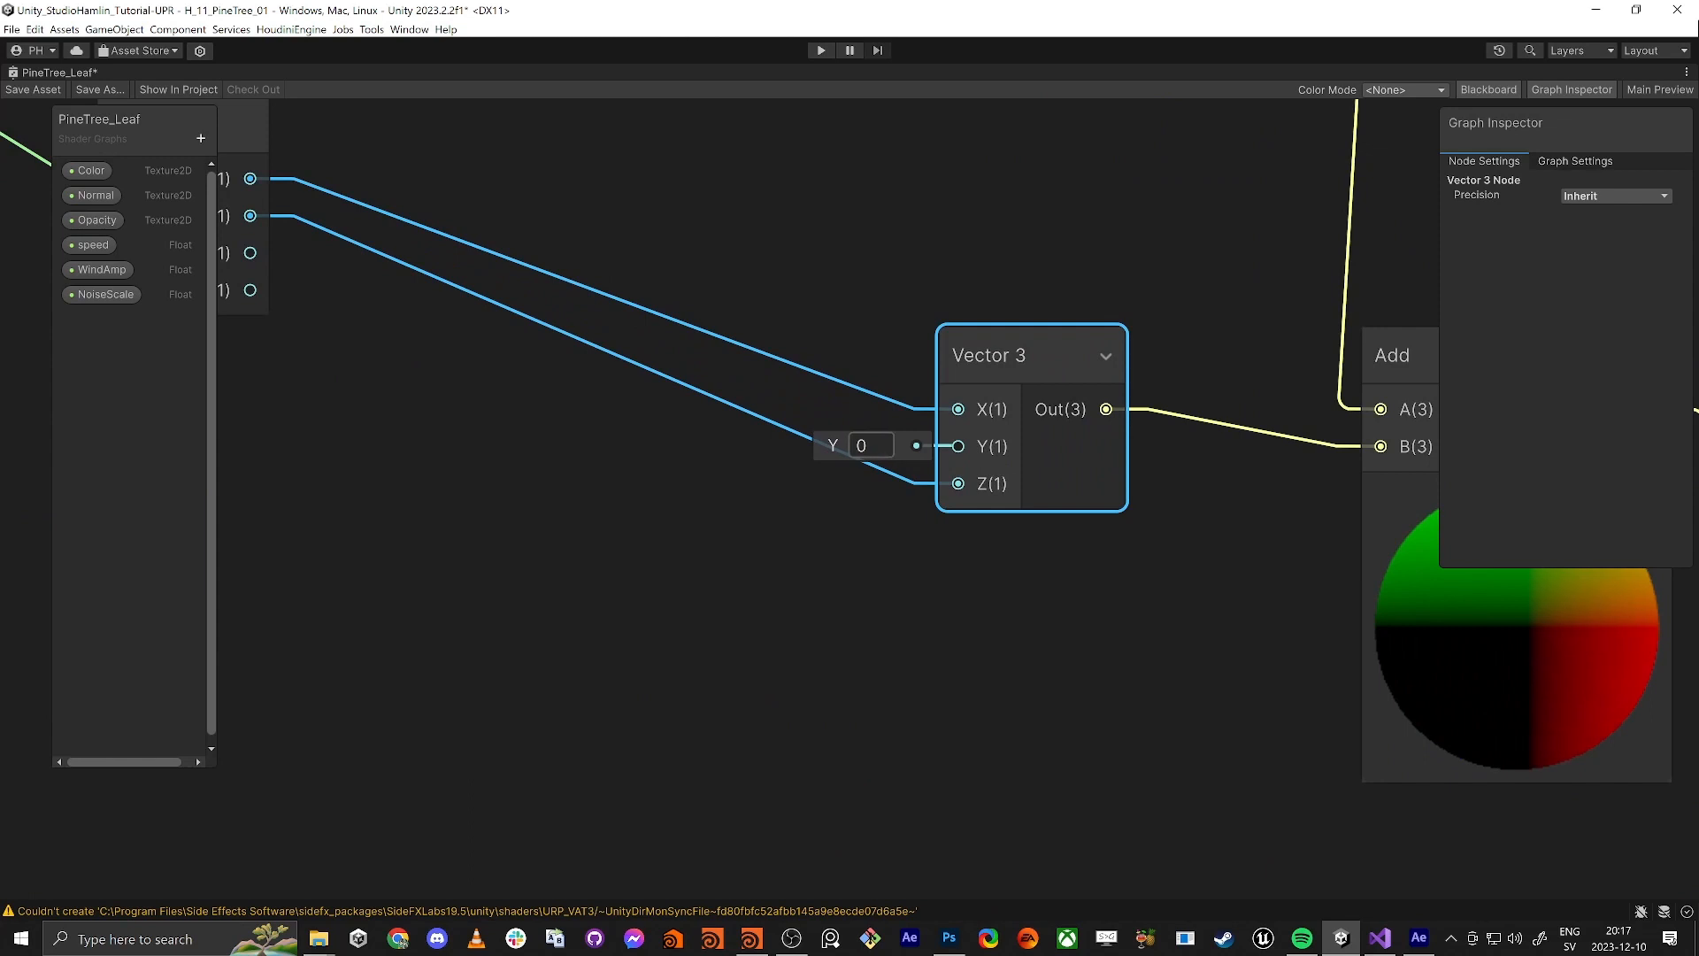
# Try a Y value of 2.28 on the Vector 3 node and undo it
pyautogui.moveTo(838, 449); pyautogui.dragTo(893, 451)
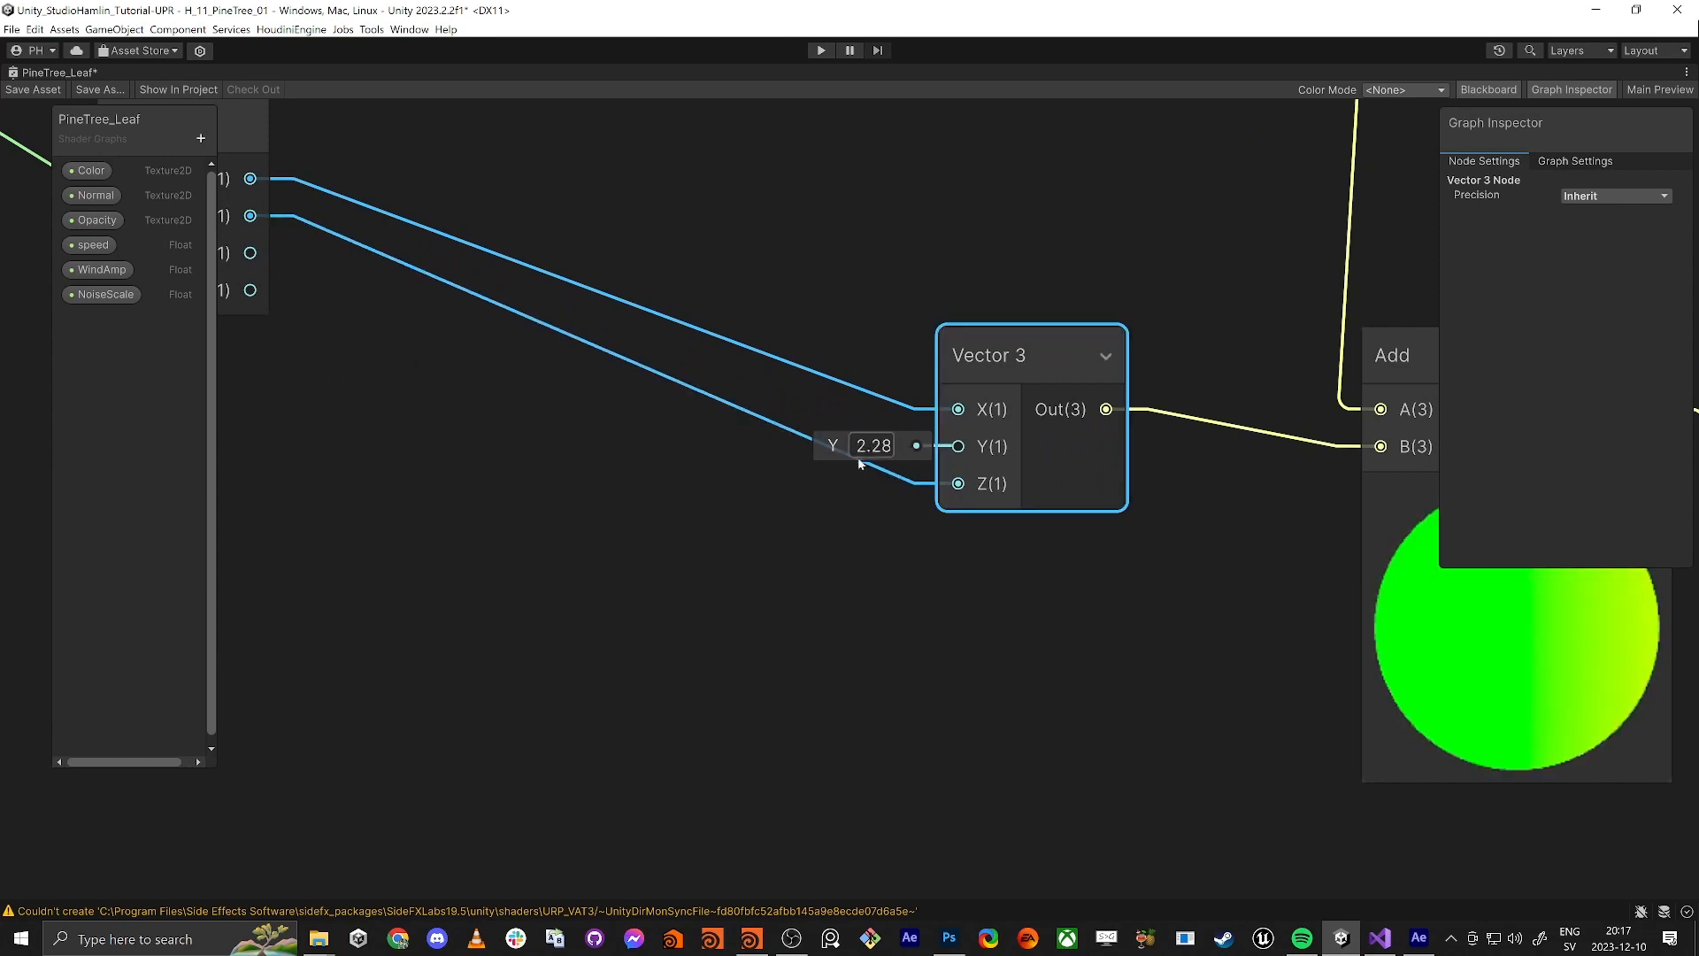
pyautogui.hotkey('ctrl', 'z')
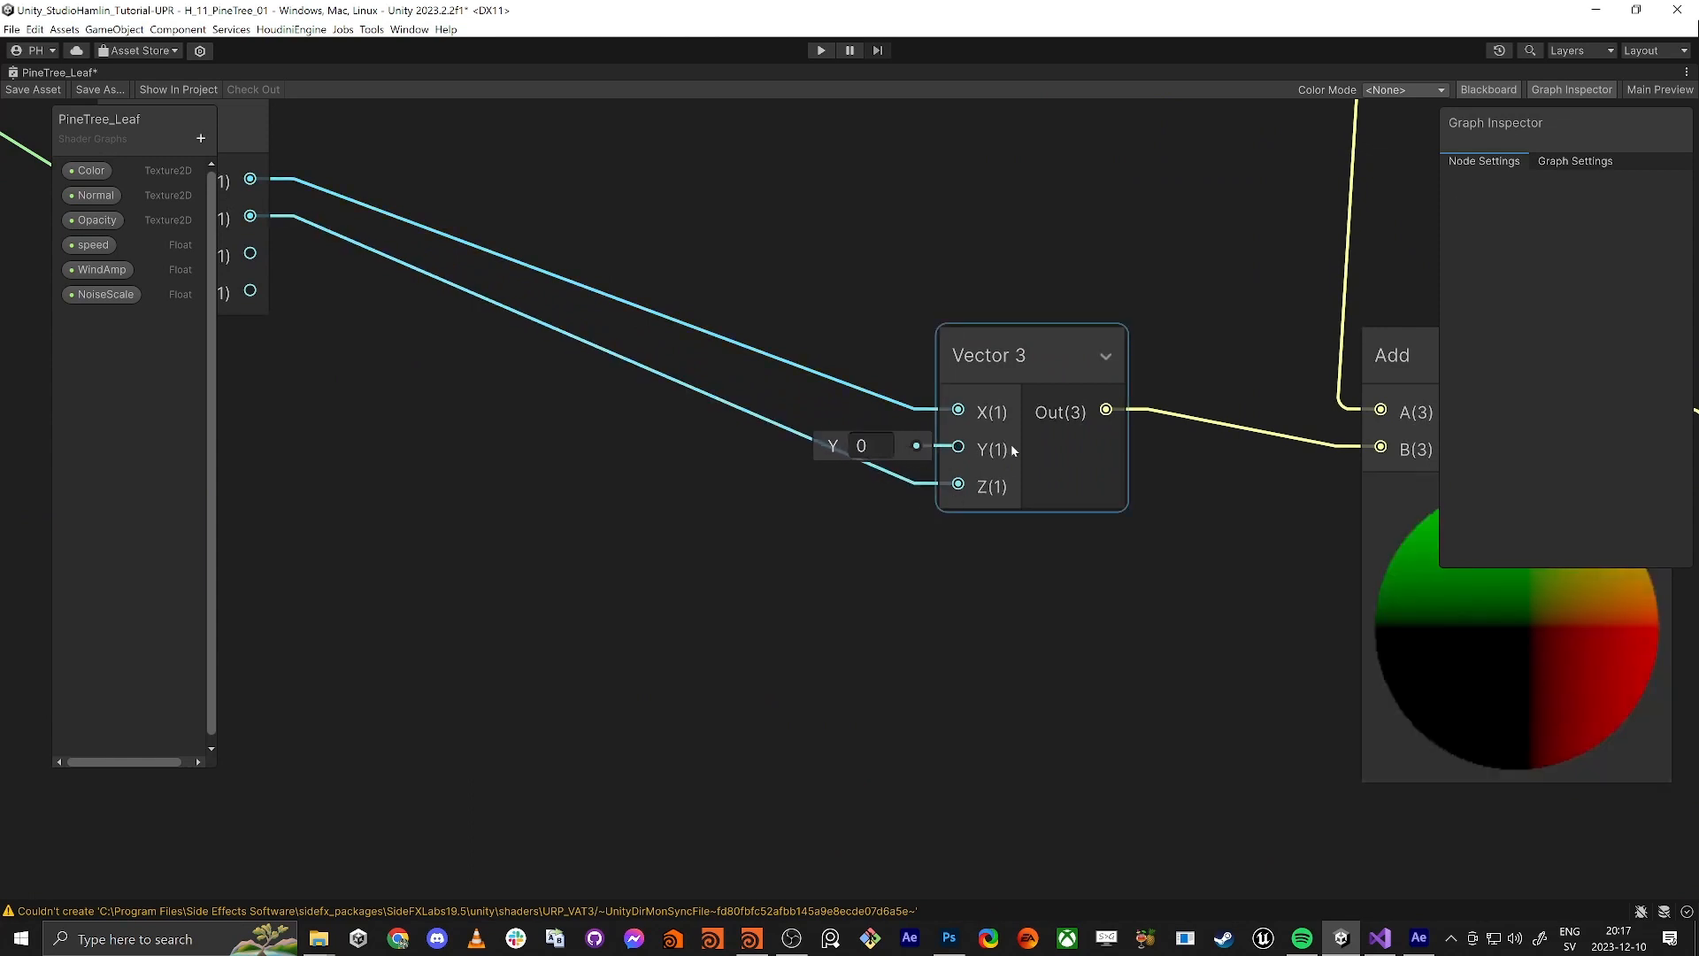
# Review the start of the wind chain, nudging the world-space Position node down and the Add and Split nodes closer to it
pyautogui.moveTo(693, 549); pyautogui.dragTo(818, 528, button='middle')
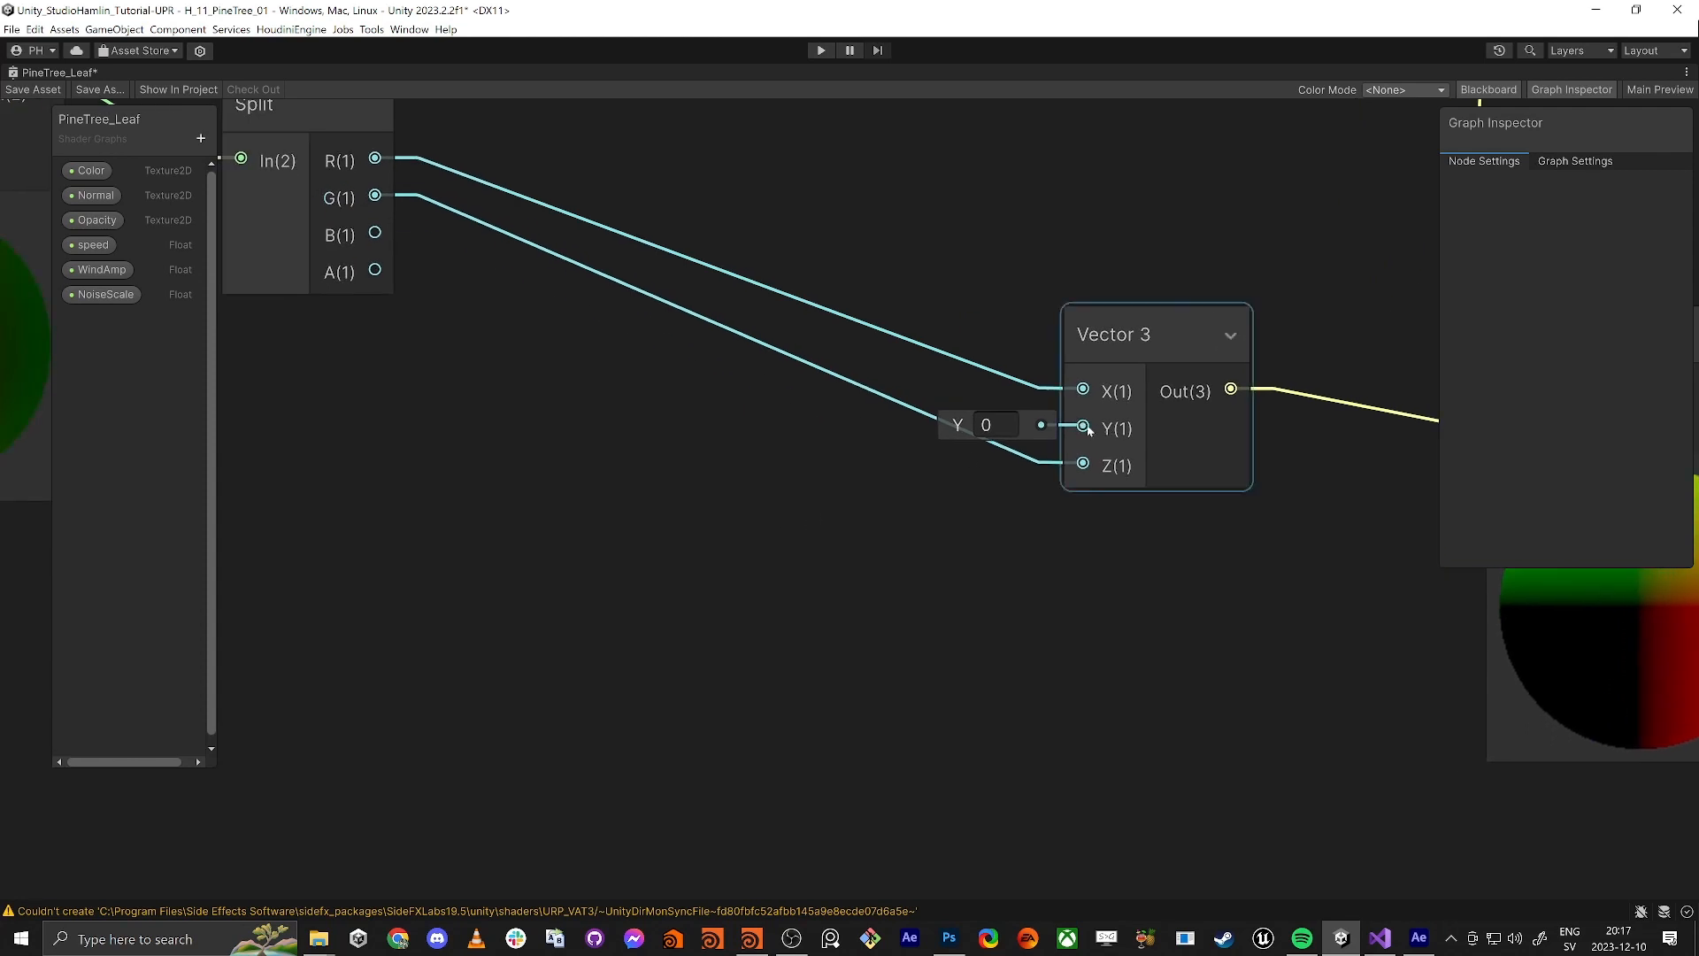
pyautogui.scroll(-10, 809, 426)
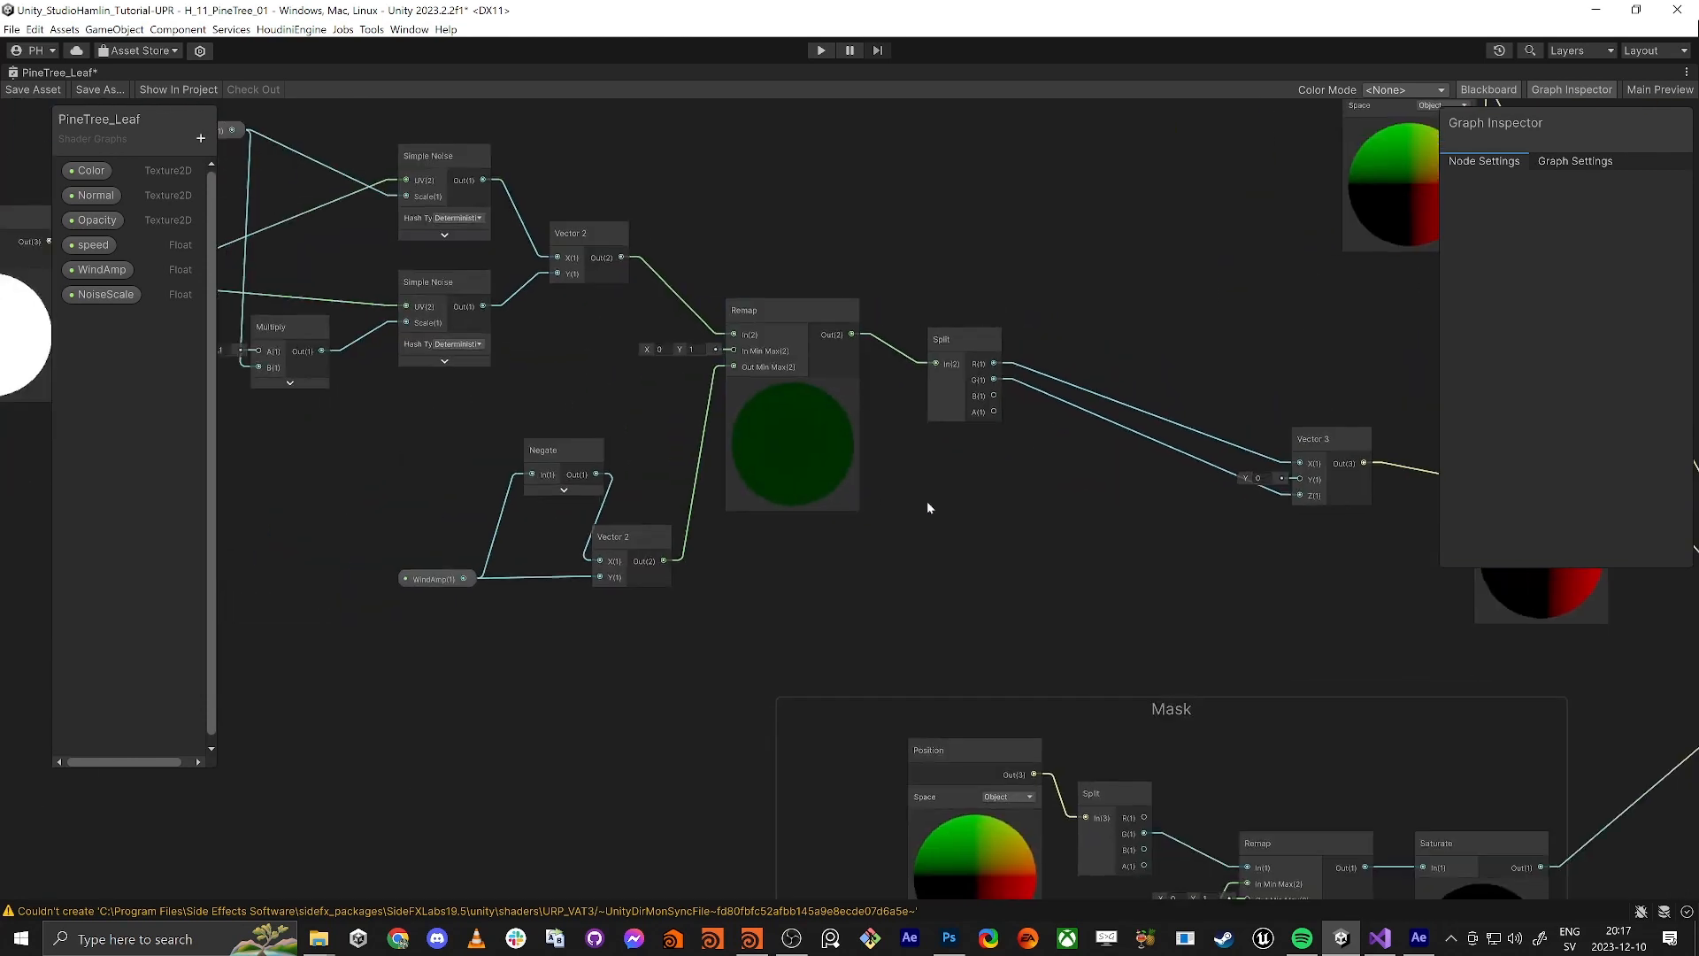
pyautogui.scroll(4, 708, 513)
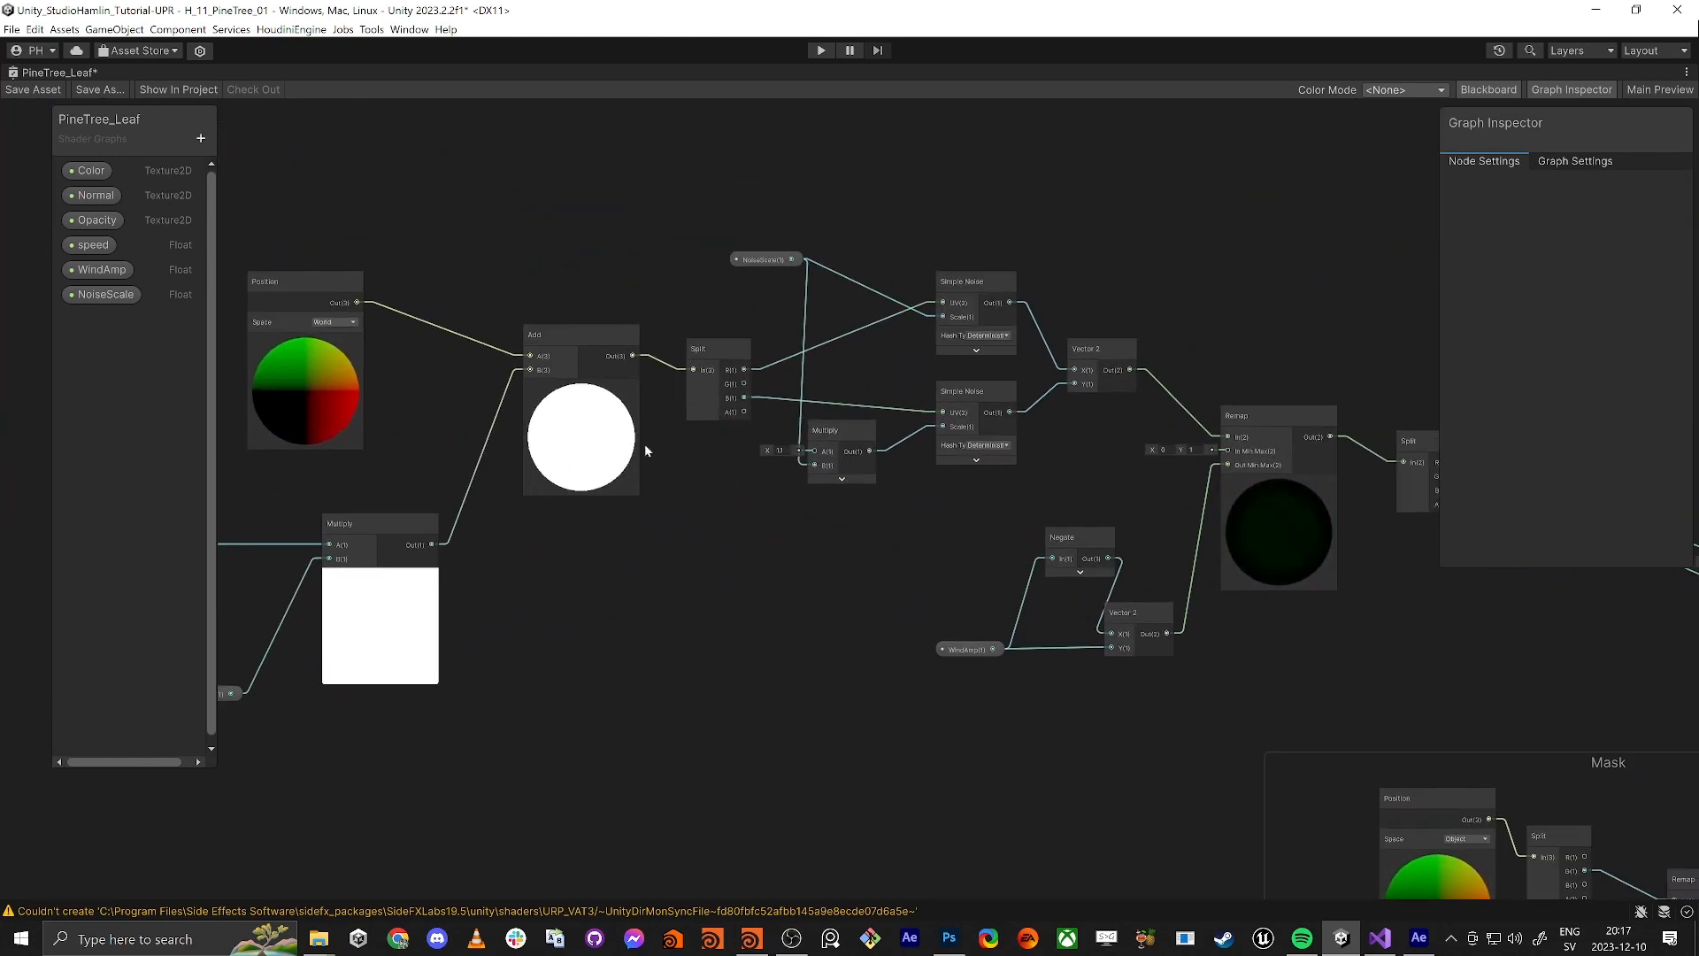
pyautogui.click(280, 294)
pyautogui.moveTo(292, 305); pyautogui.dragTo(292, 320)
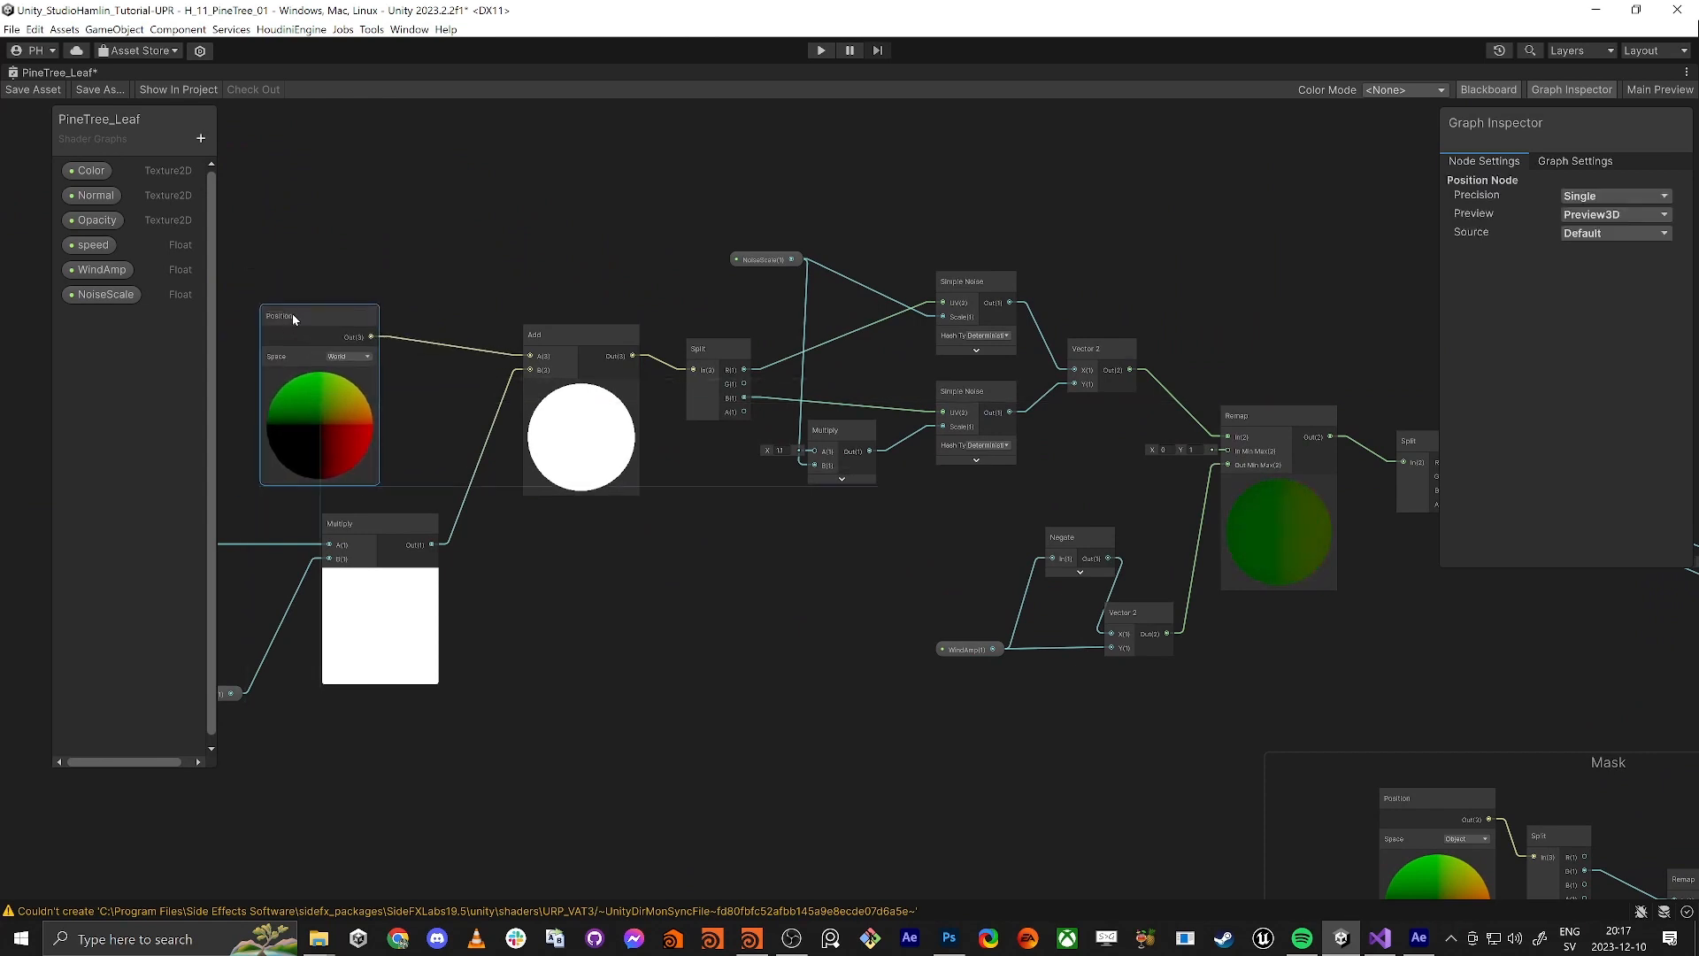
pyautogui.moveTo(206, 550); pyautogui.dragTo(450, 527, button='middle')
pyautogui.moveTo(318, 482); pyautogui.dragTo(737, 783)
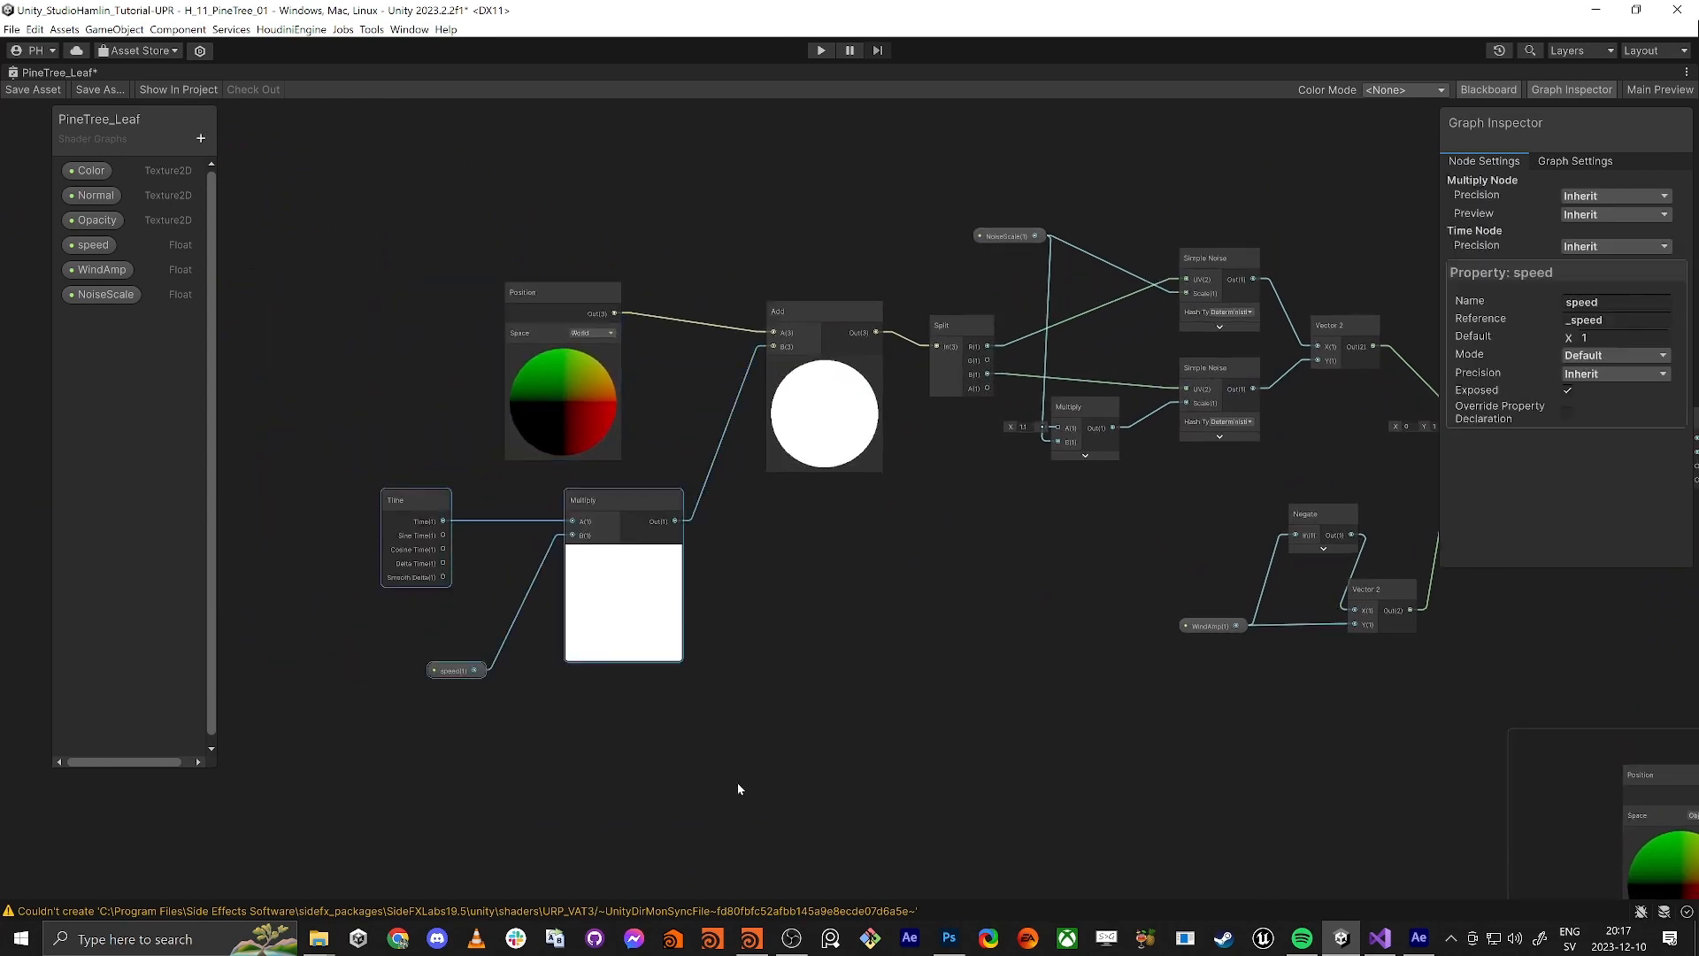
pyautogui.moveTo(829, 330); pyautogui.dragTo(800, 337)
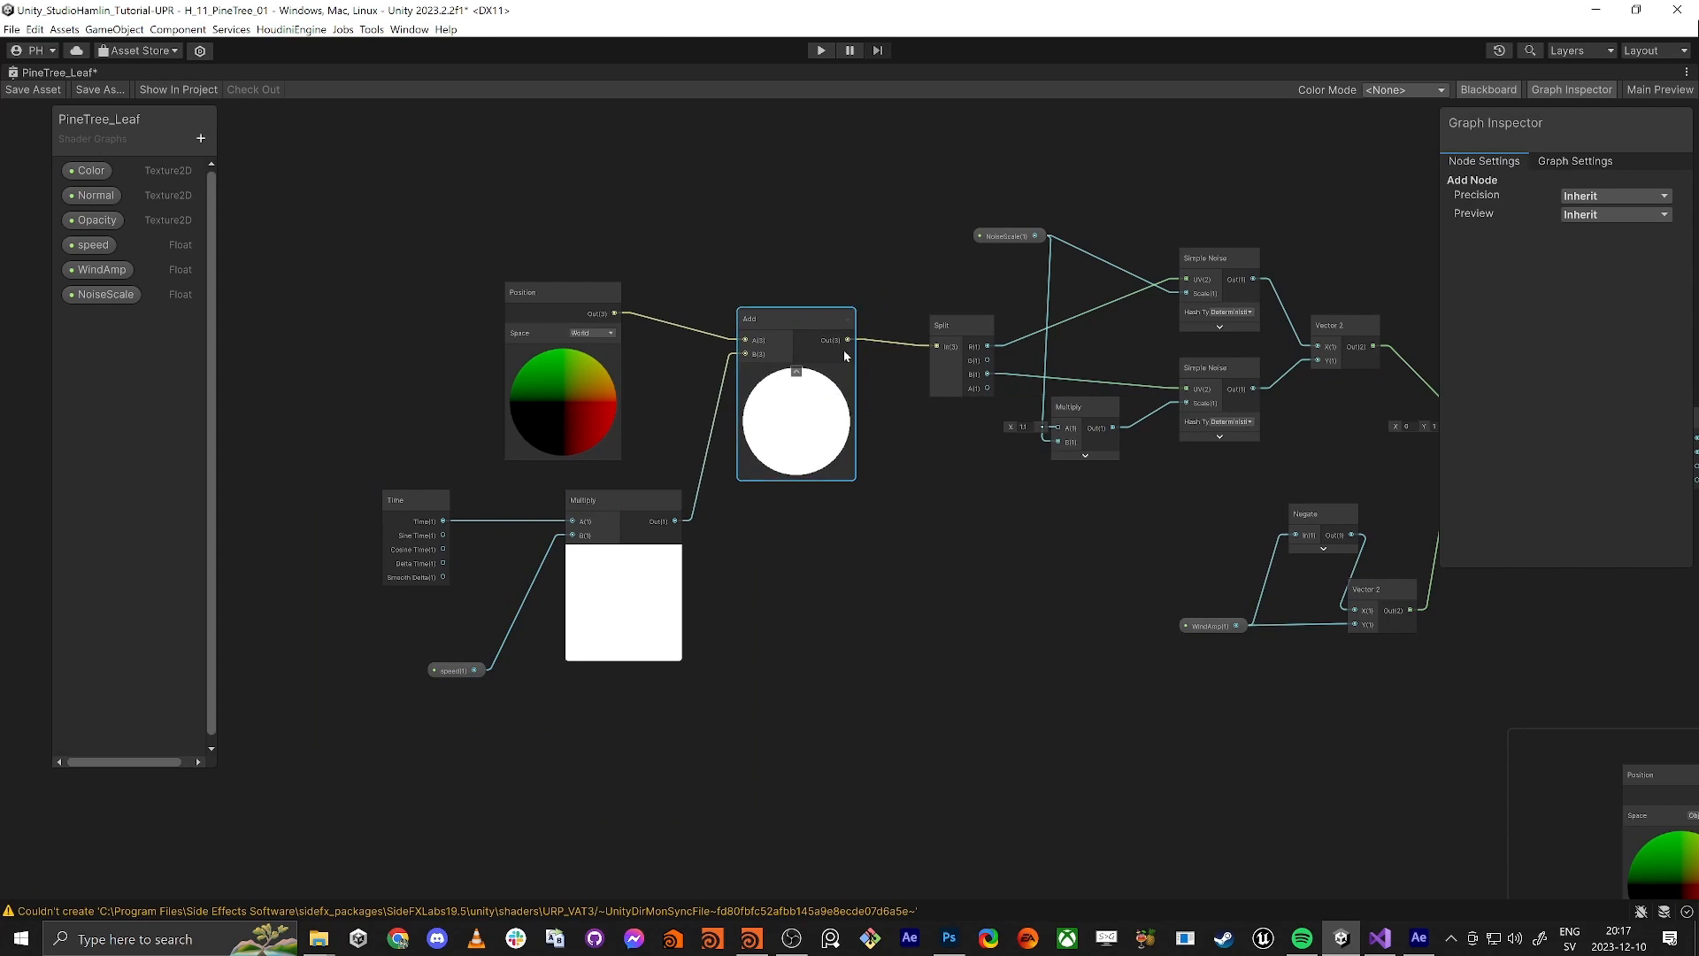
pyautogui.moveTo(964, 329); pyautogui.dragTo(935, 327)
# Examine the two Simple Noise nodes and the Remap node that leads through Split and Vector 3 to the Add node
pyautogui.moveTo(933, 326); pyautogui.dragTo(820, 348, button='middle')
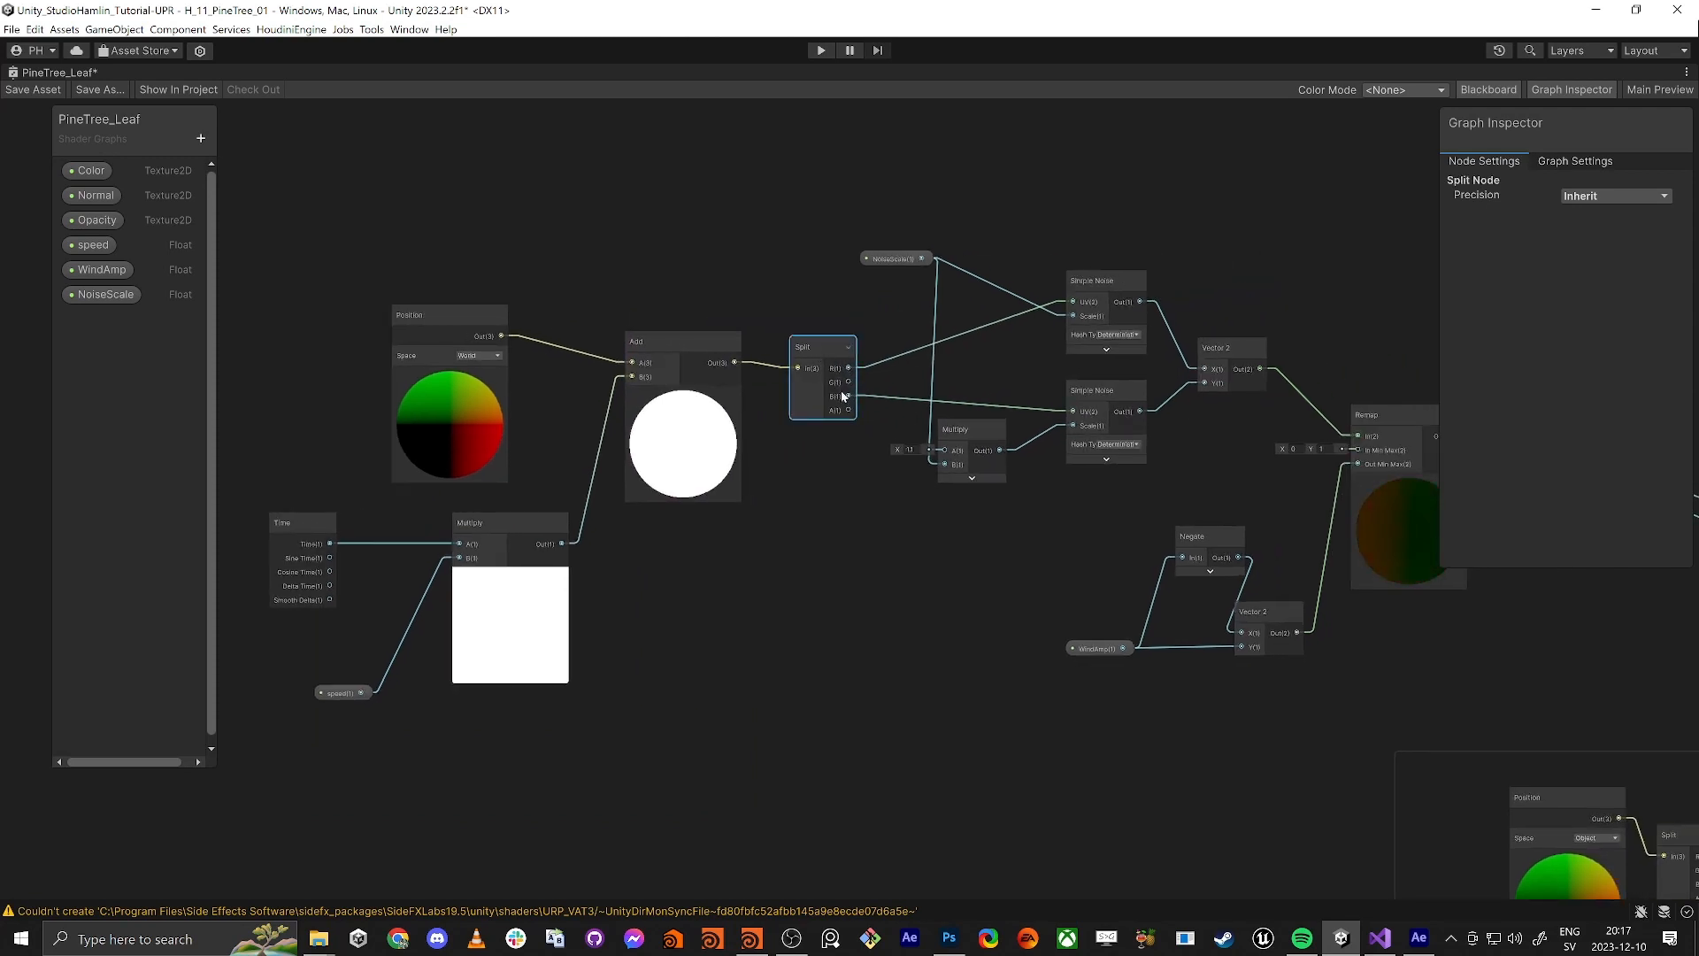
pyautogui.moveTo(952, 507); pyautogui.dragTo(856, 531, button='middle')
pyautogui.moveTo(940, 241); pyautogui.dragTo(978, 303)
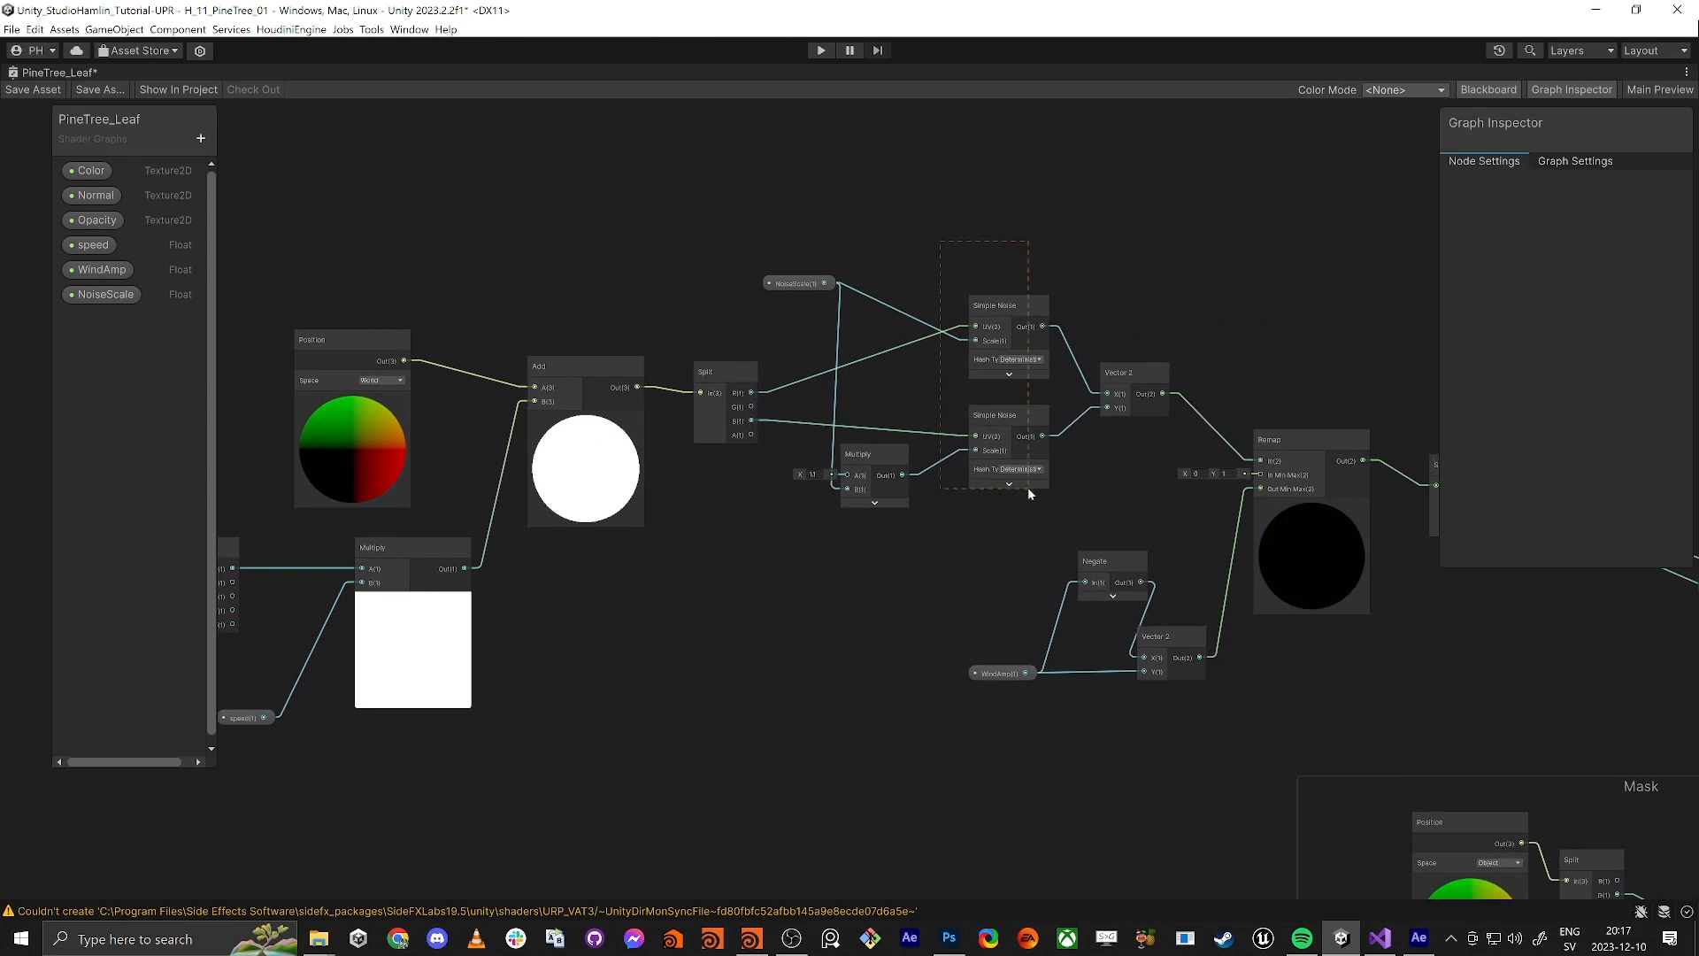
pyautogui.moveTo(1028, 489); pyautogui.dragTo(1028, 492)
pyautogui.moveTo(988, 518); pyautogui.dragTo(715, 561, button='middle')
pyautogui.moveTo(944, 397); pyautogui.dragTo(1052, 628)
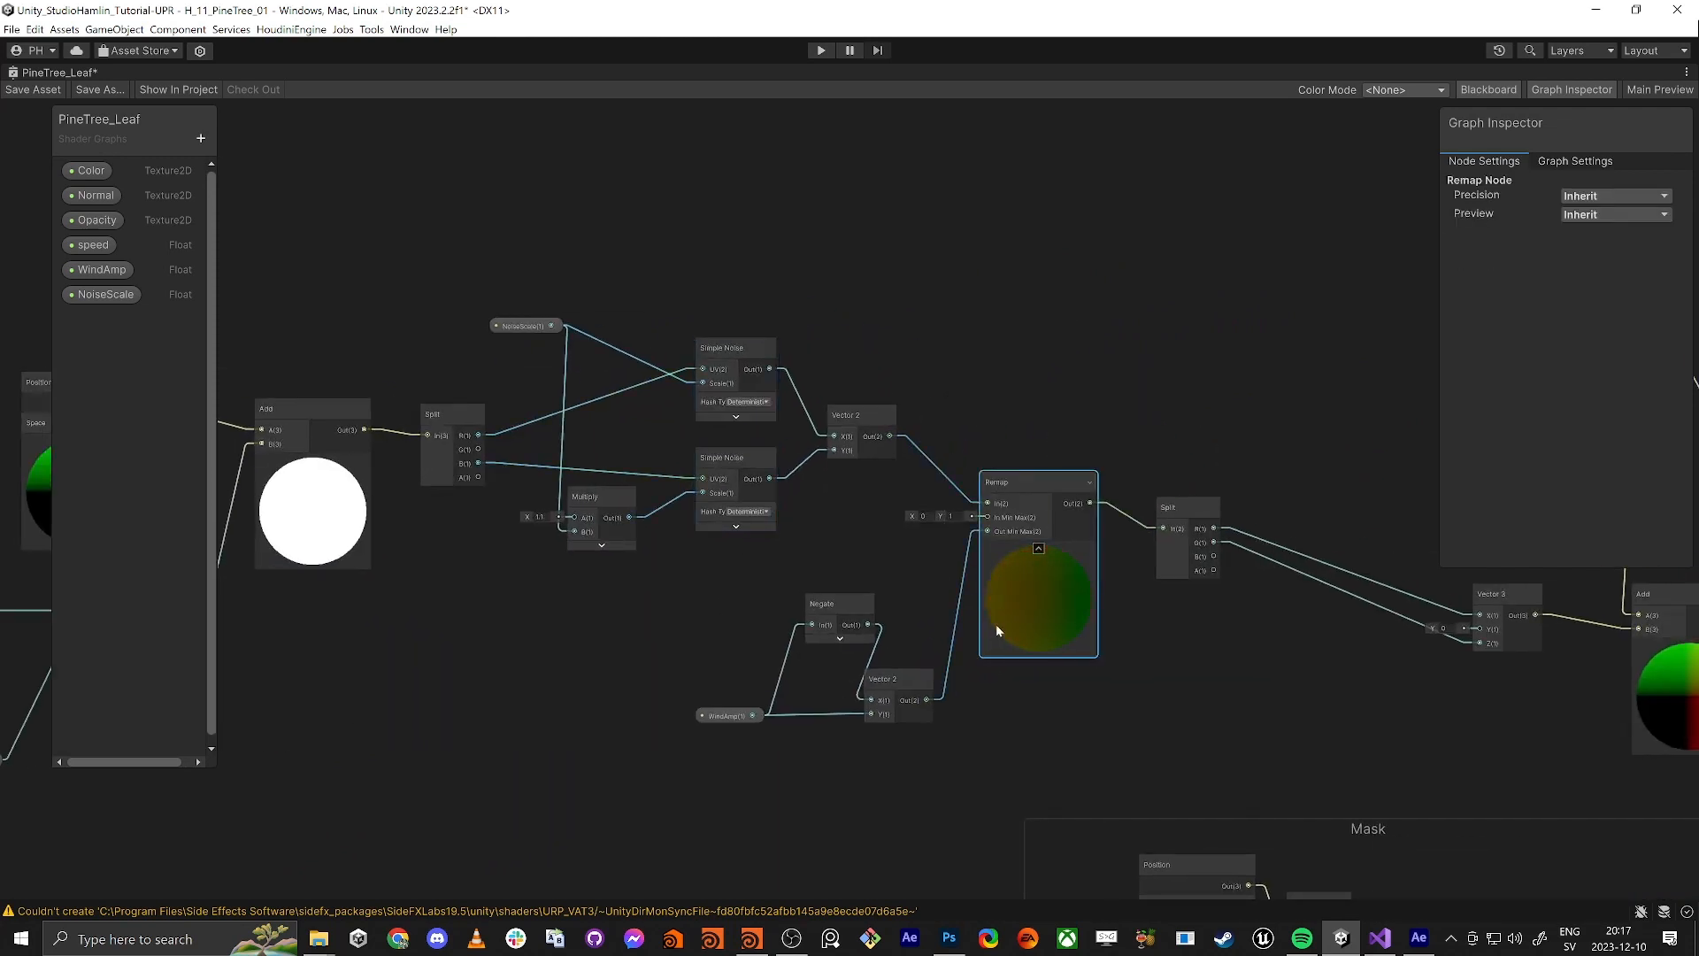
pyautogui.click(970, 651)
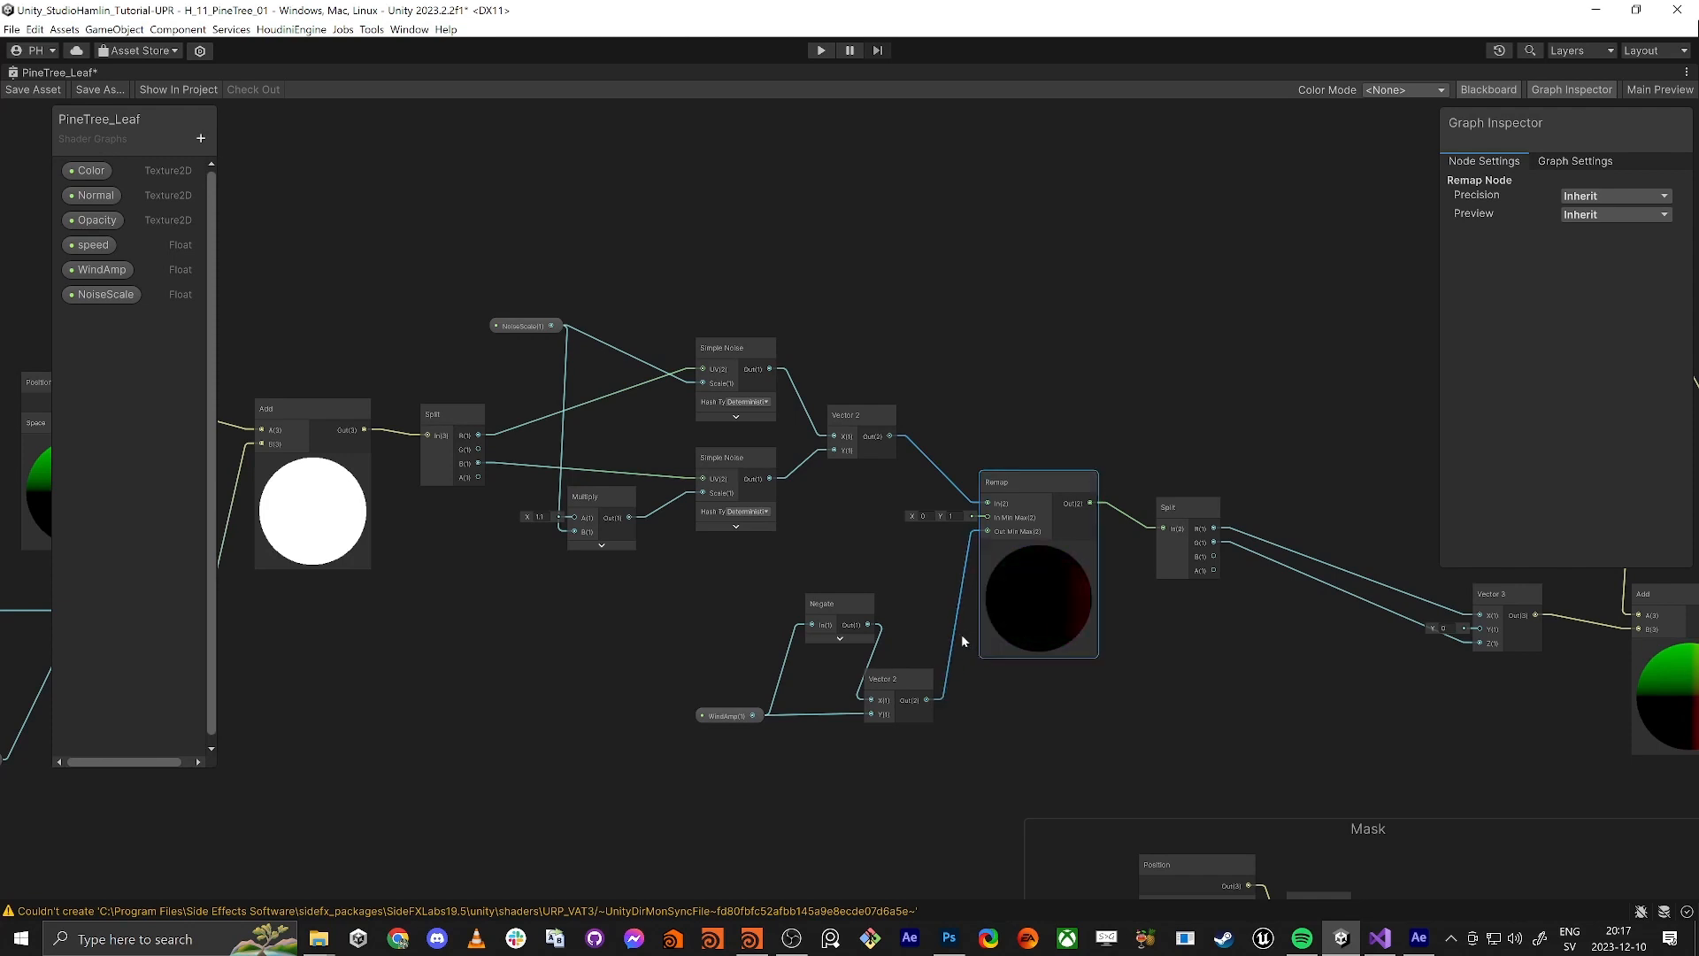
pyautogui.moveTo(1191, 632); pyautogui.dragTo(899, 590, button='middle')
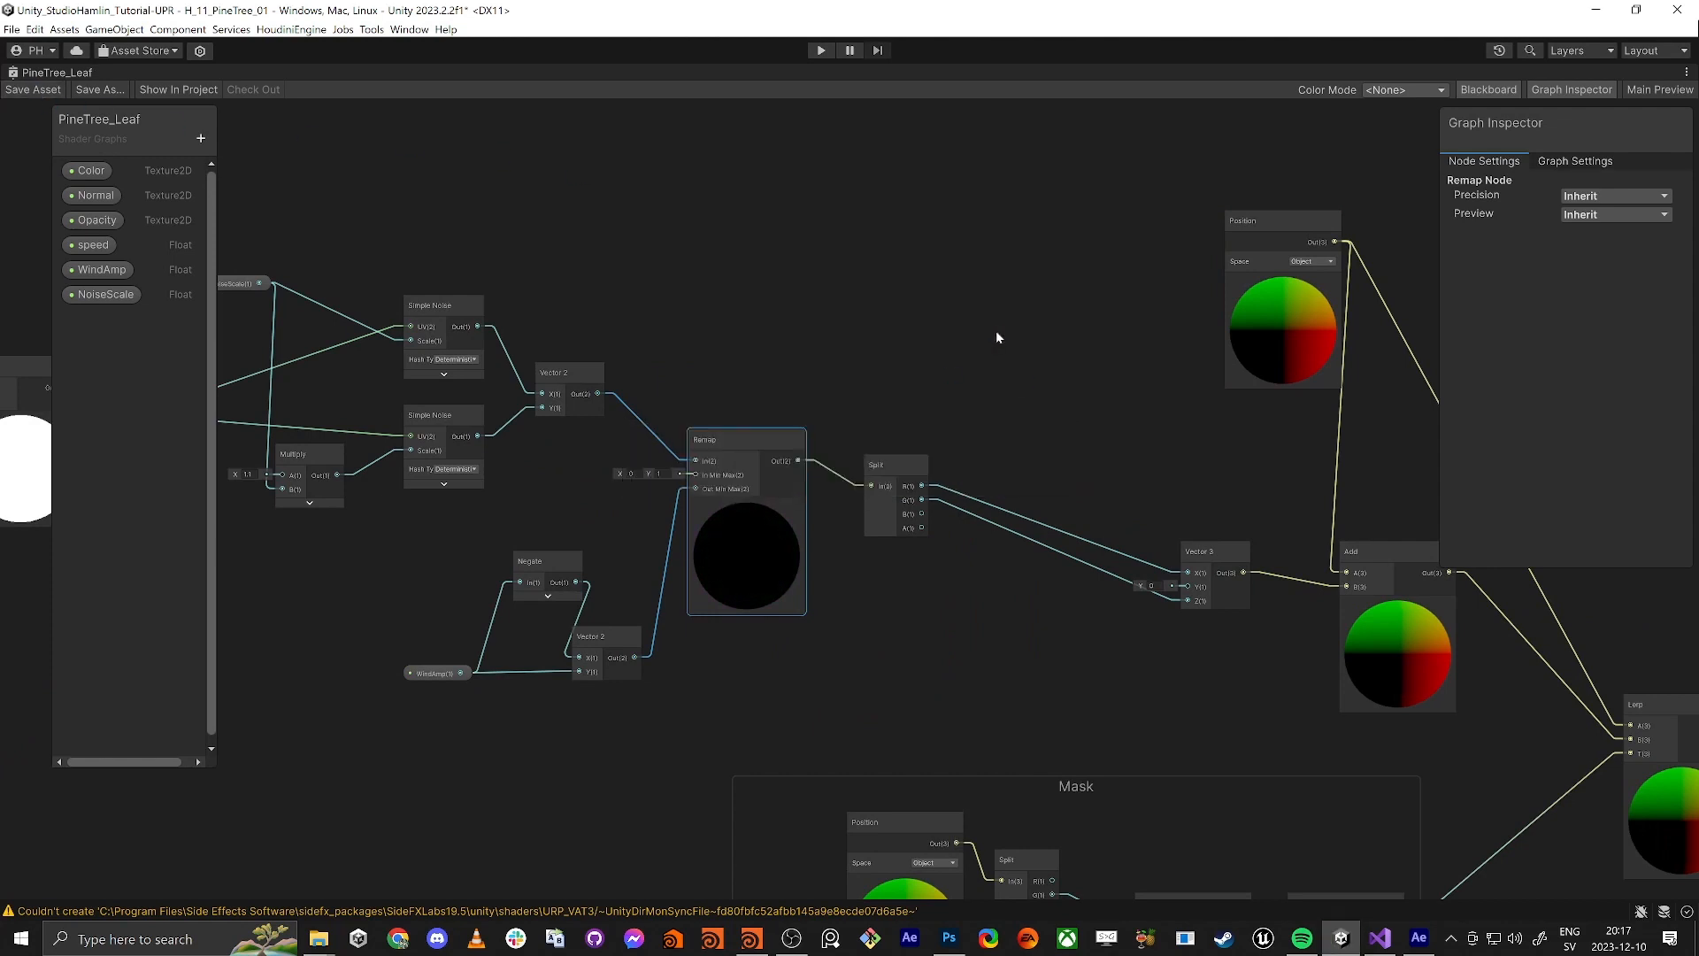
# Leave the maximized graph, maximize the Scene view, deselect the tree and frame all four pine trees
pyautogui.hotkey('shift', 'space')
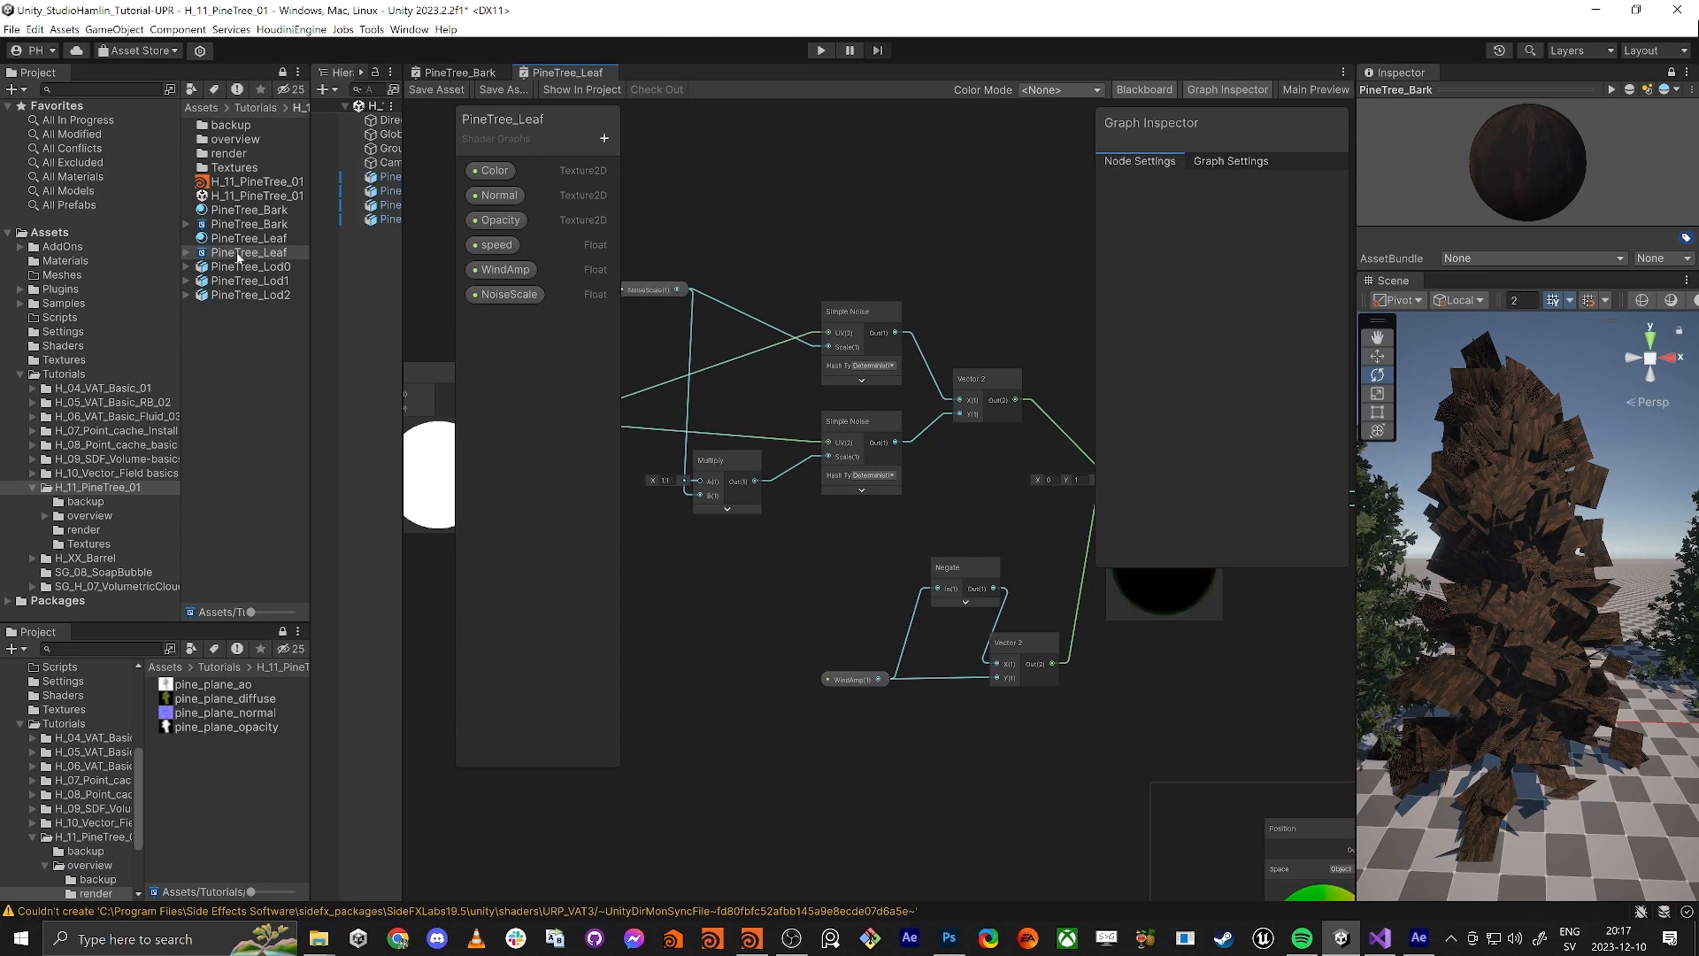
pyautogui.click(1484, 553)
pyautogui.hotkey('shift', 'space')
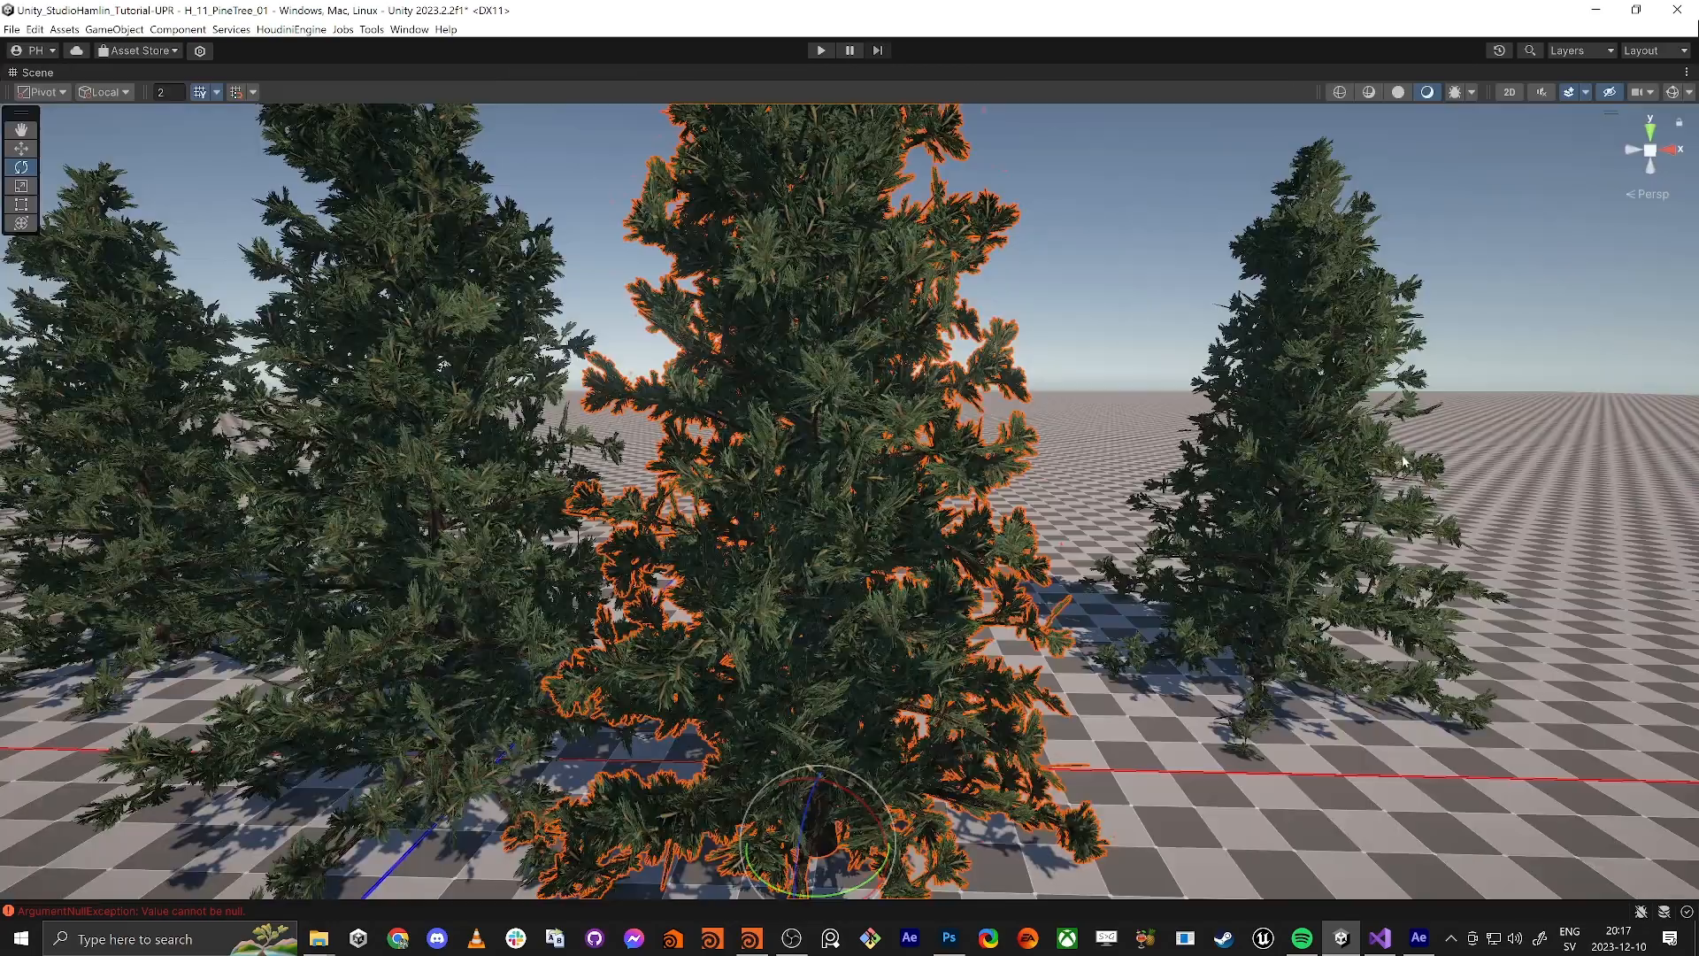
pyautogui.moveTo(1065, 381); pyautogui.dragTo(1082, 342, button='right')
pyautogui.click(1077, 343)
pyautogui.press('s')
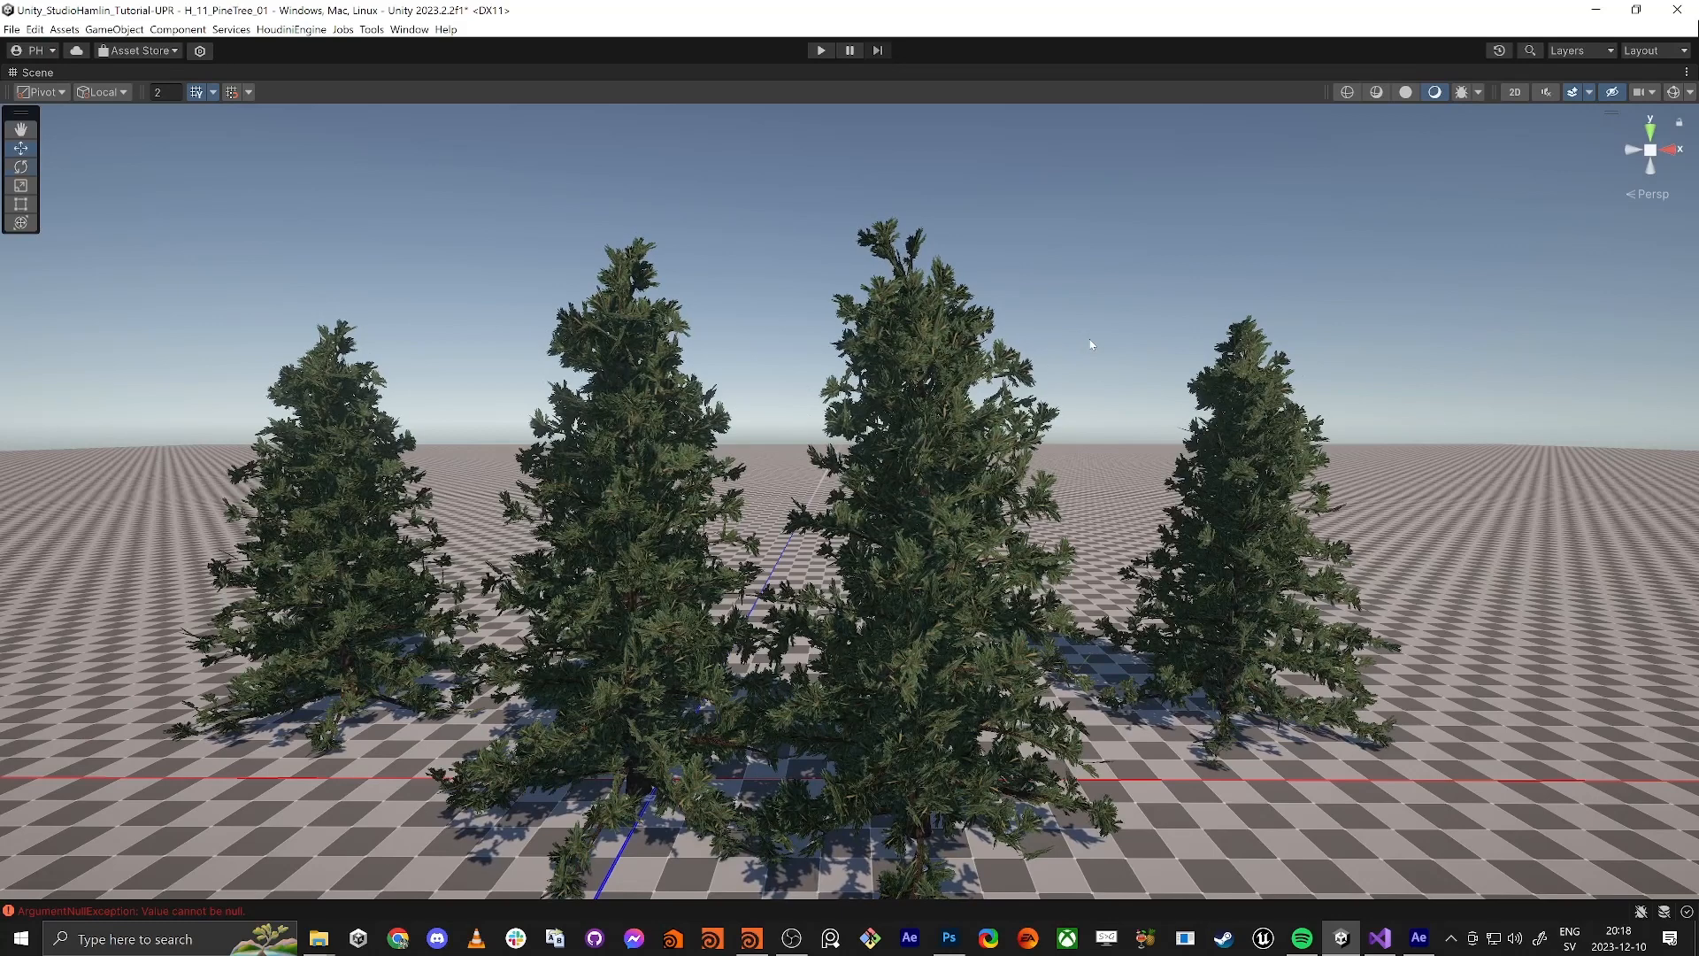
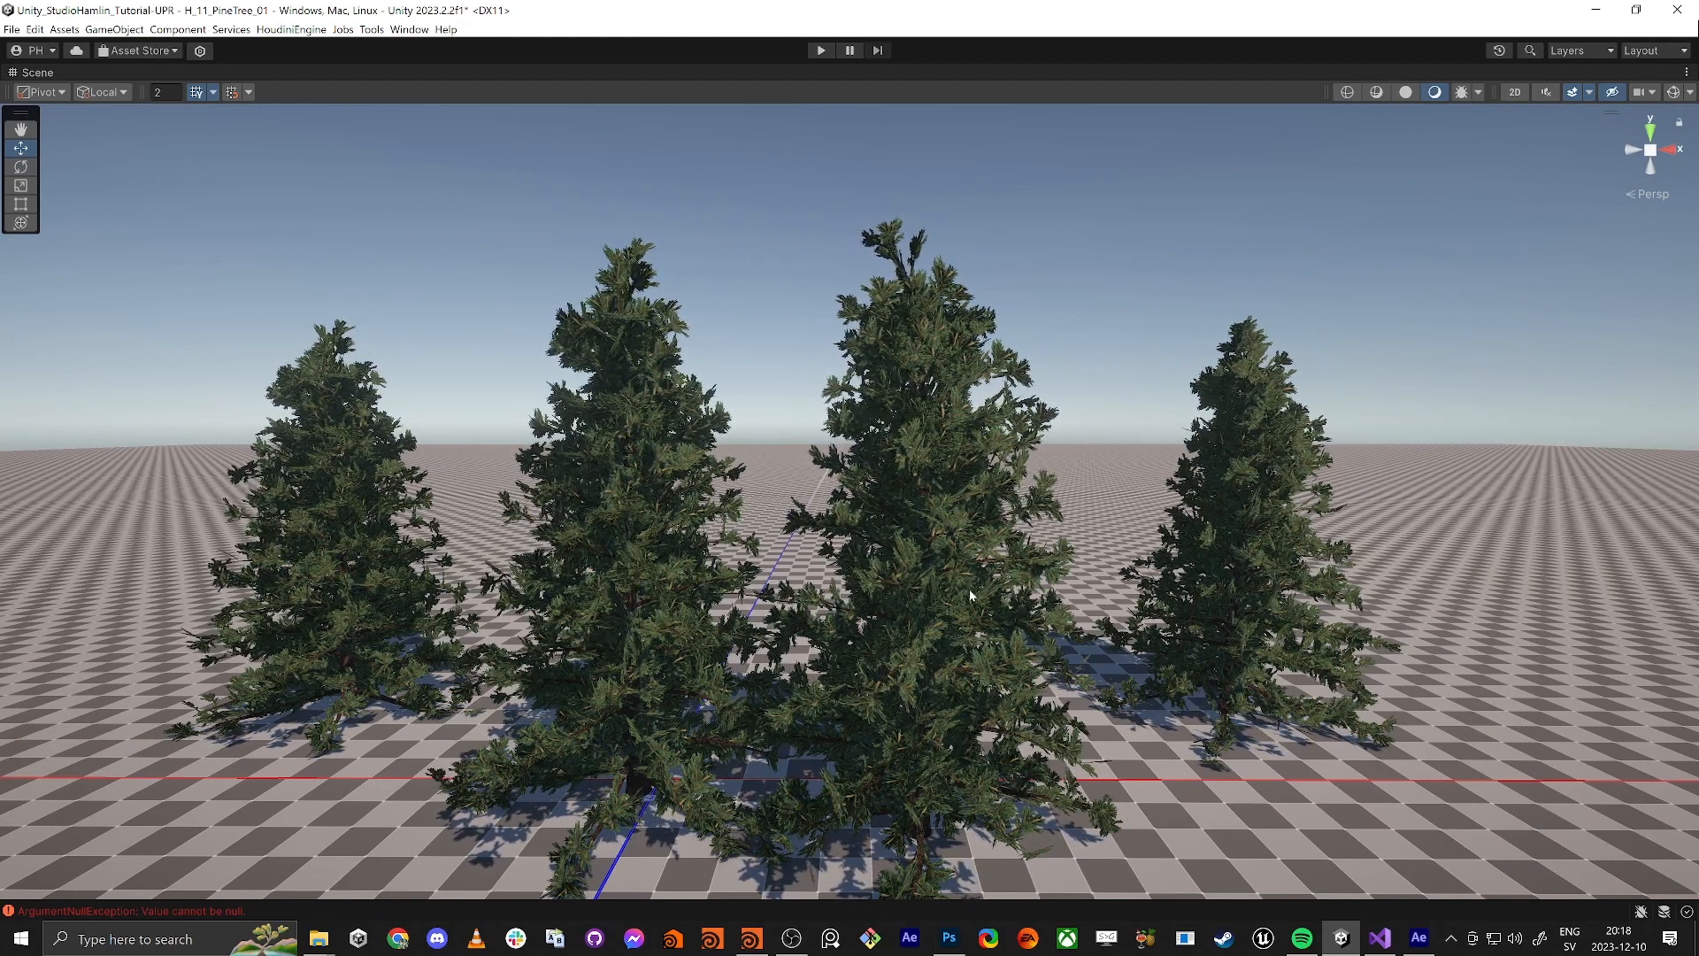
# Restore the layout and dock the Scene view beside the PineTree_Bark and PineTree_Leaf graphs, with all four trees in view
pyautogui.hotkey('shift', 'space')
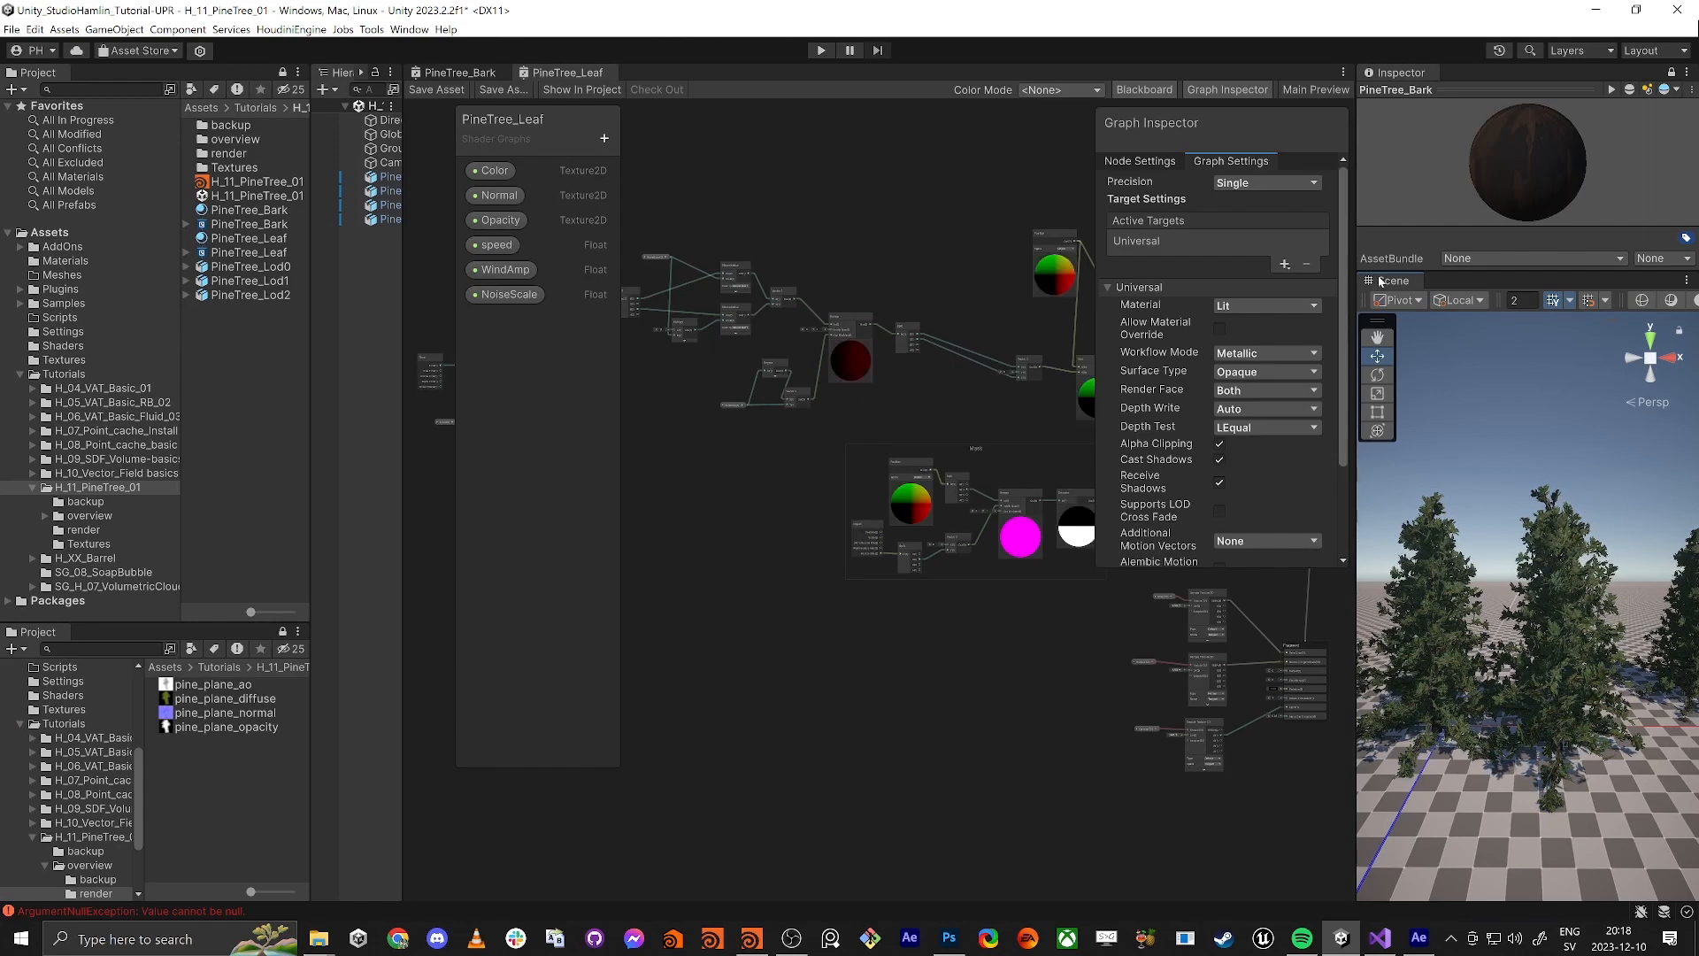
pyautogui.moveTo(1385, 282); pyautogui.dragTo(438, 72)
pyautogui.press('s')
pyautogui.moveTo(1016, 665); pyautogui.dragTo(892, 571, button='right')
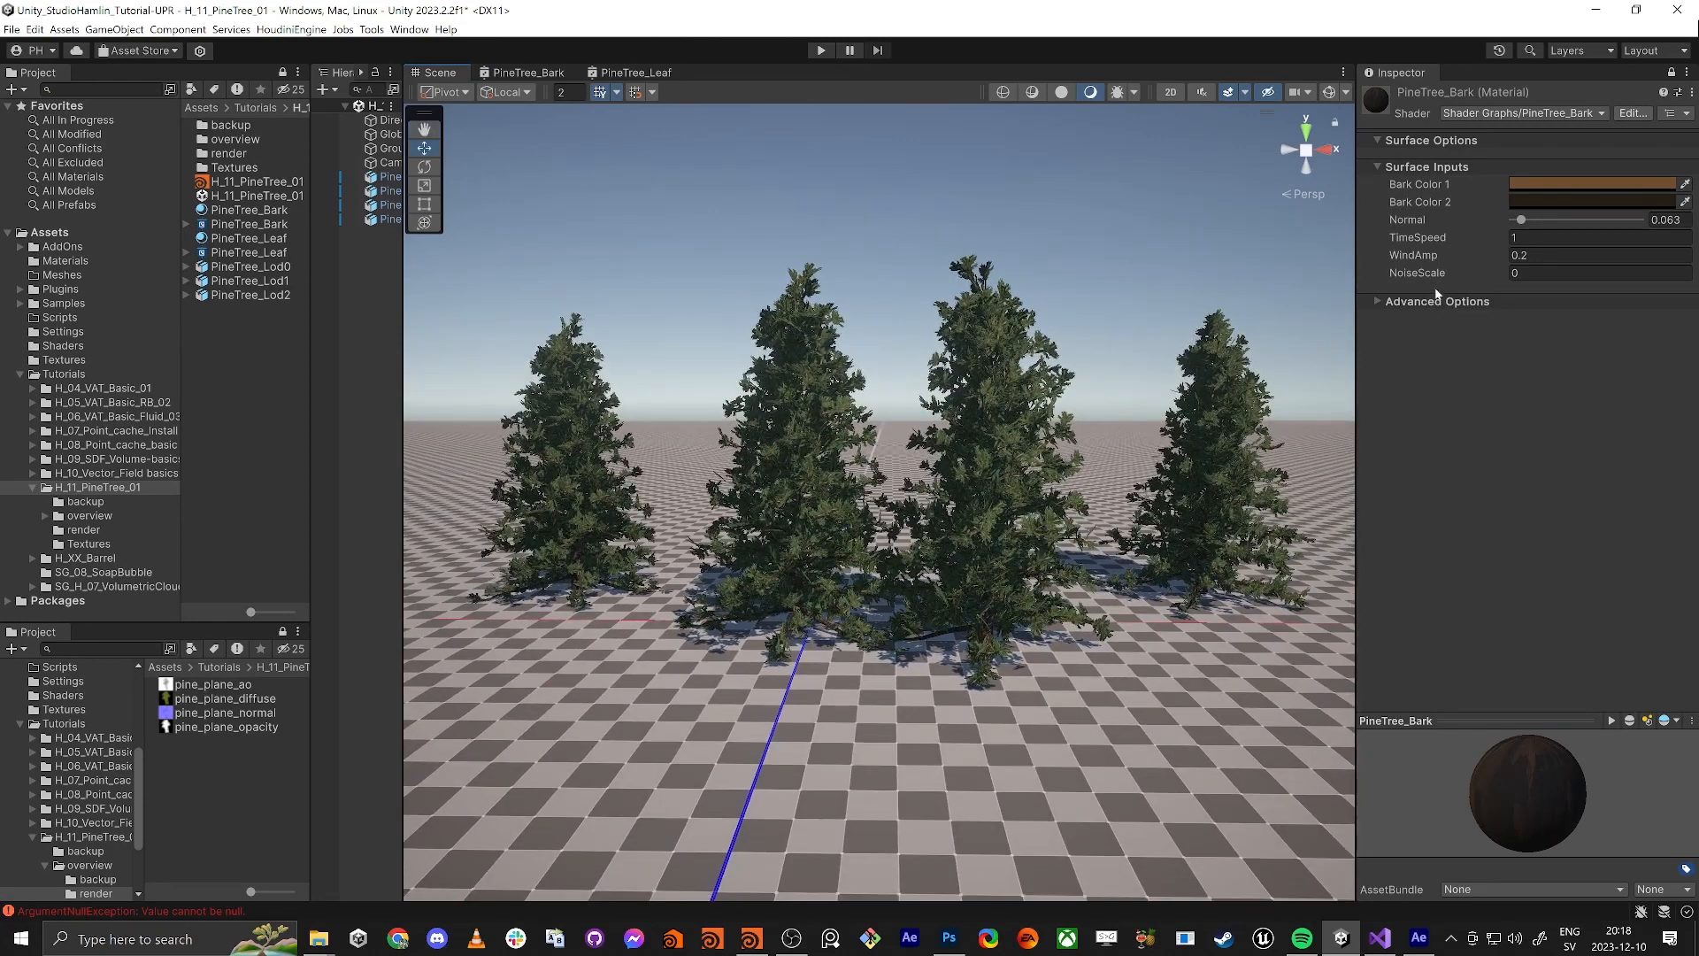
# Try a NoiseScale of 1 on the PineTree_Bark material and watch the trees in the scene
pyautogui.click(1533, 274)
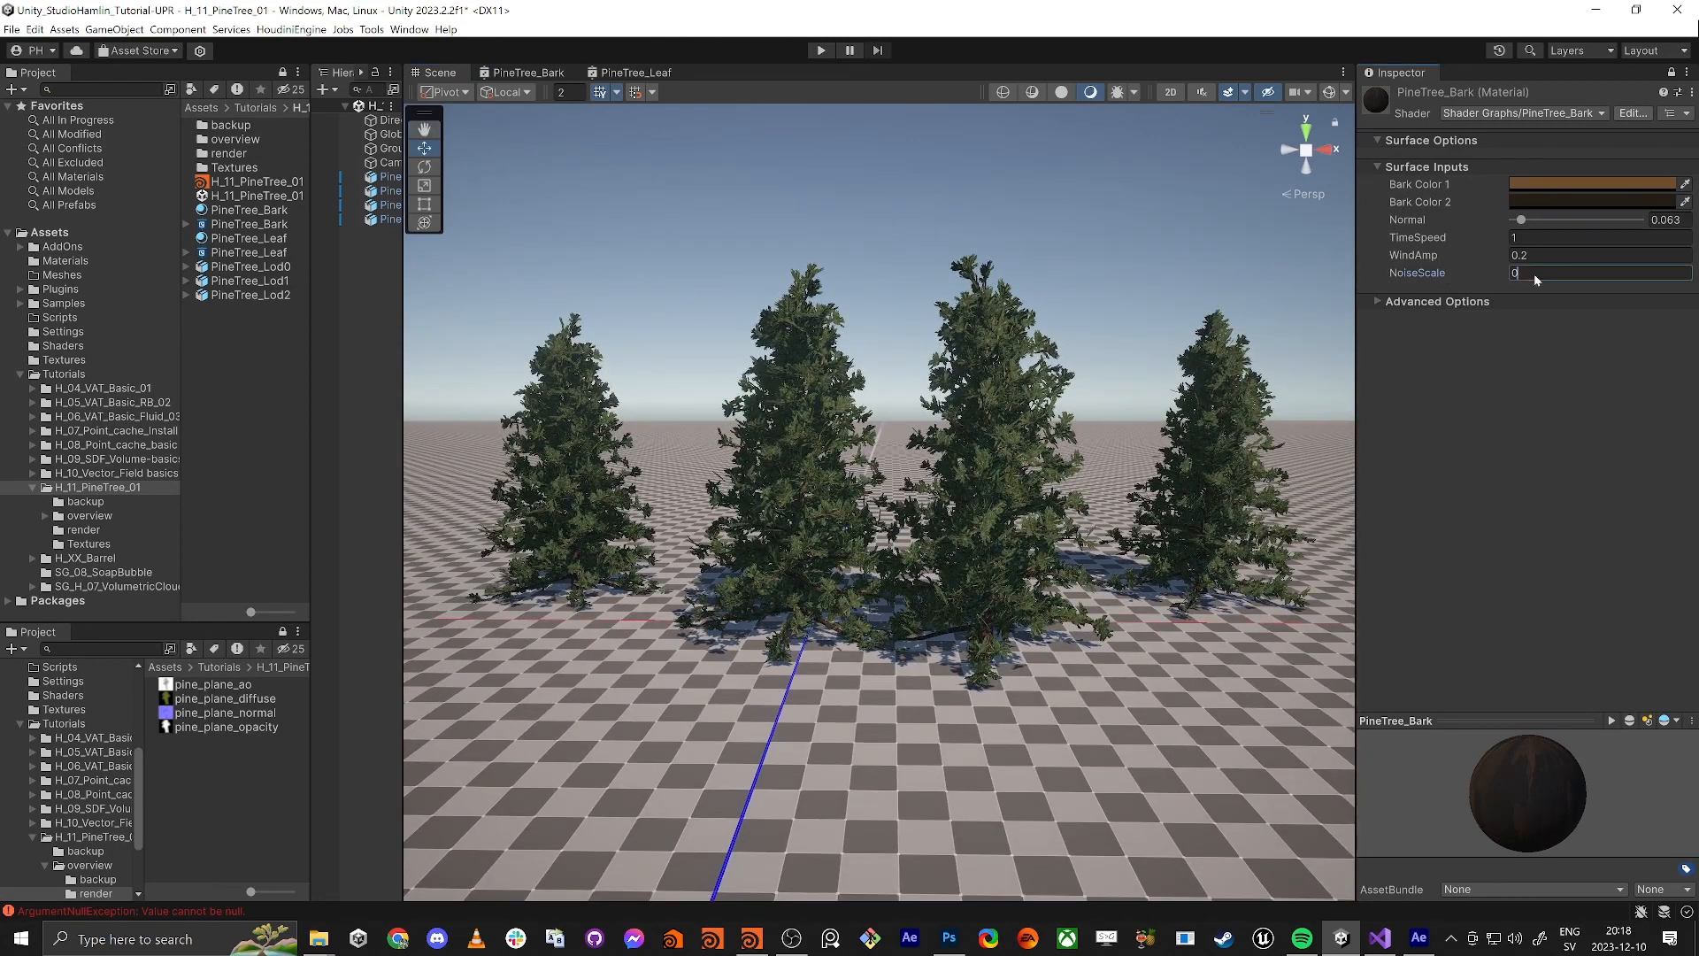
pyautogui.write('1')
pyautogui.press('Return')
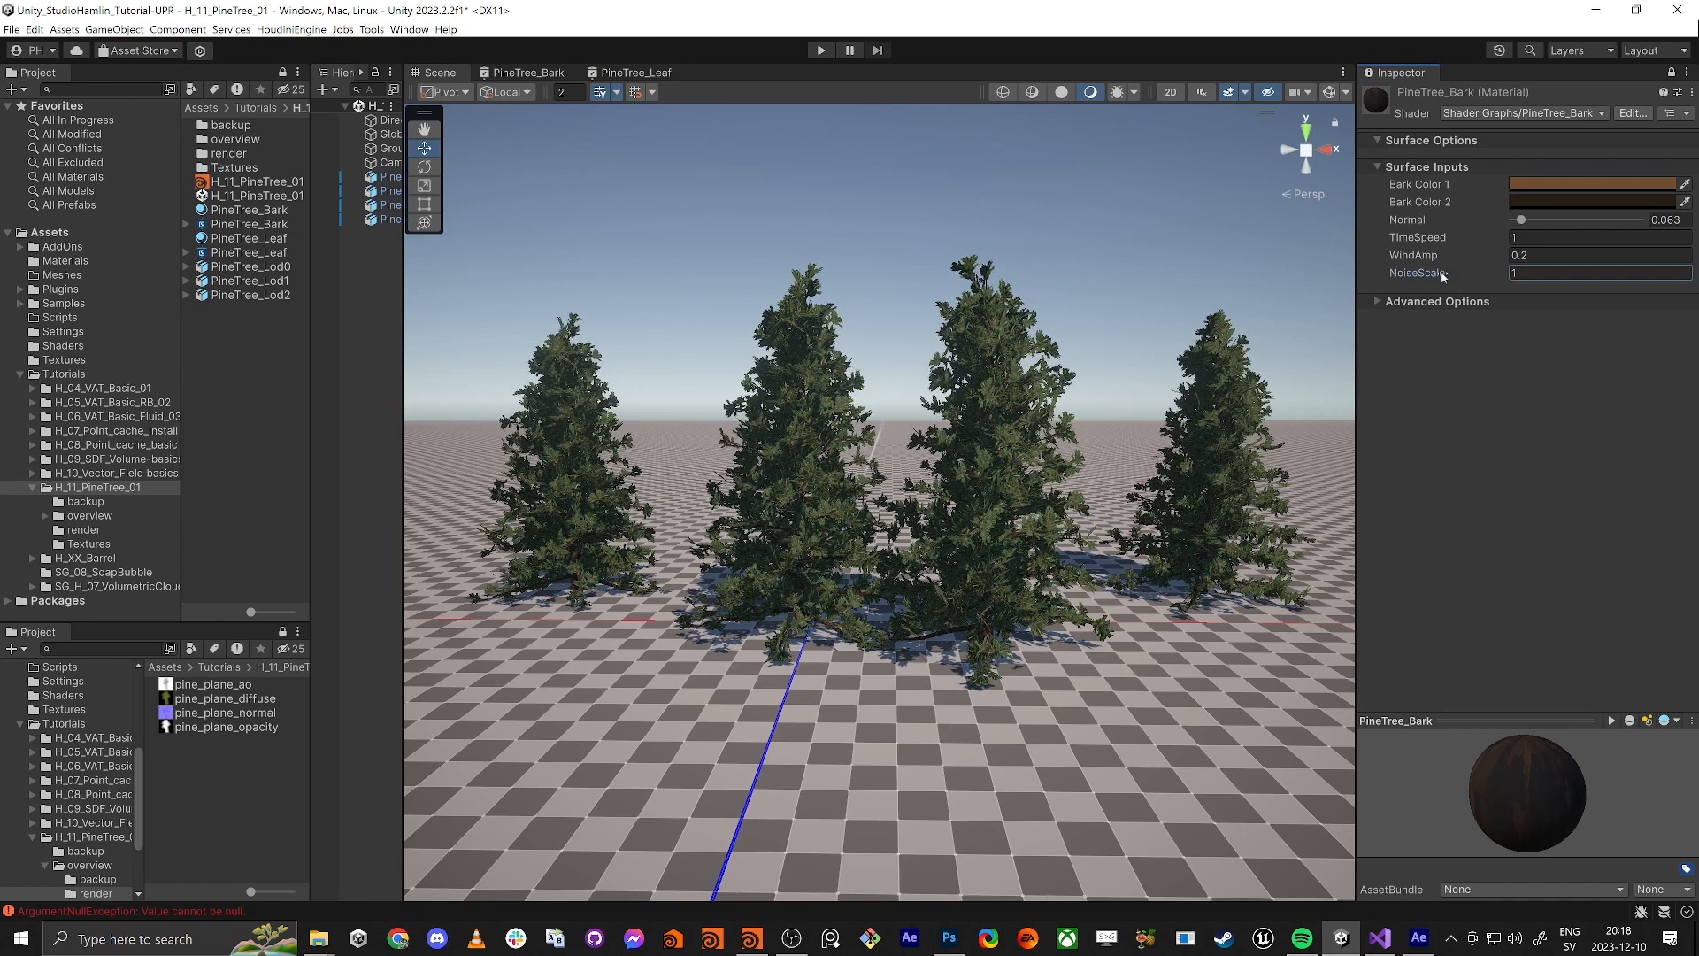
pyautogui.moveTo(900, 377); pyautogui.dragTo(930, 362, button='right')
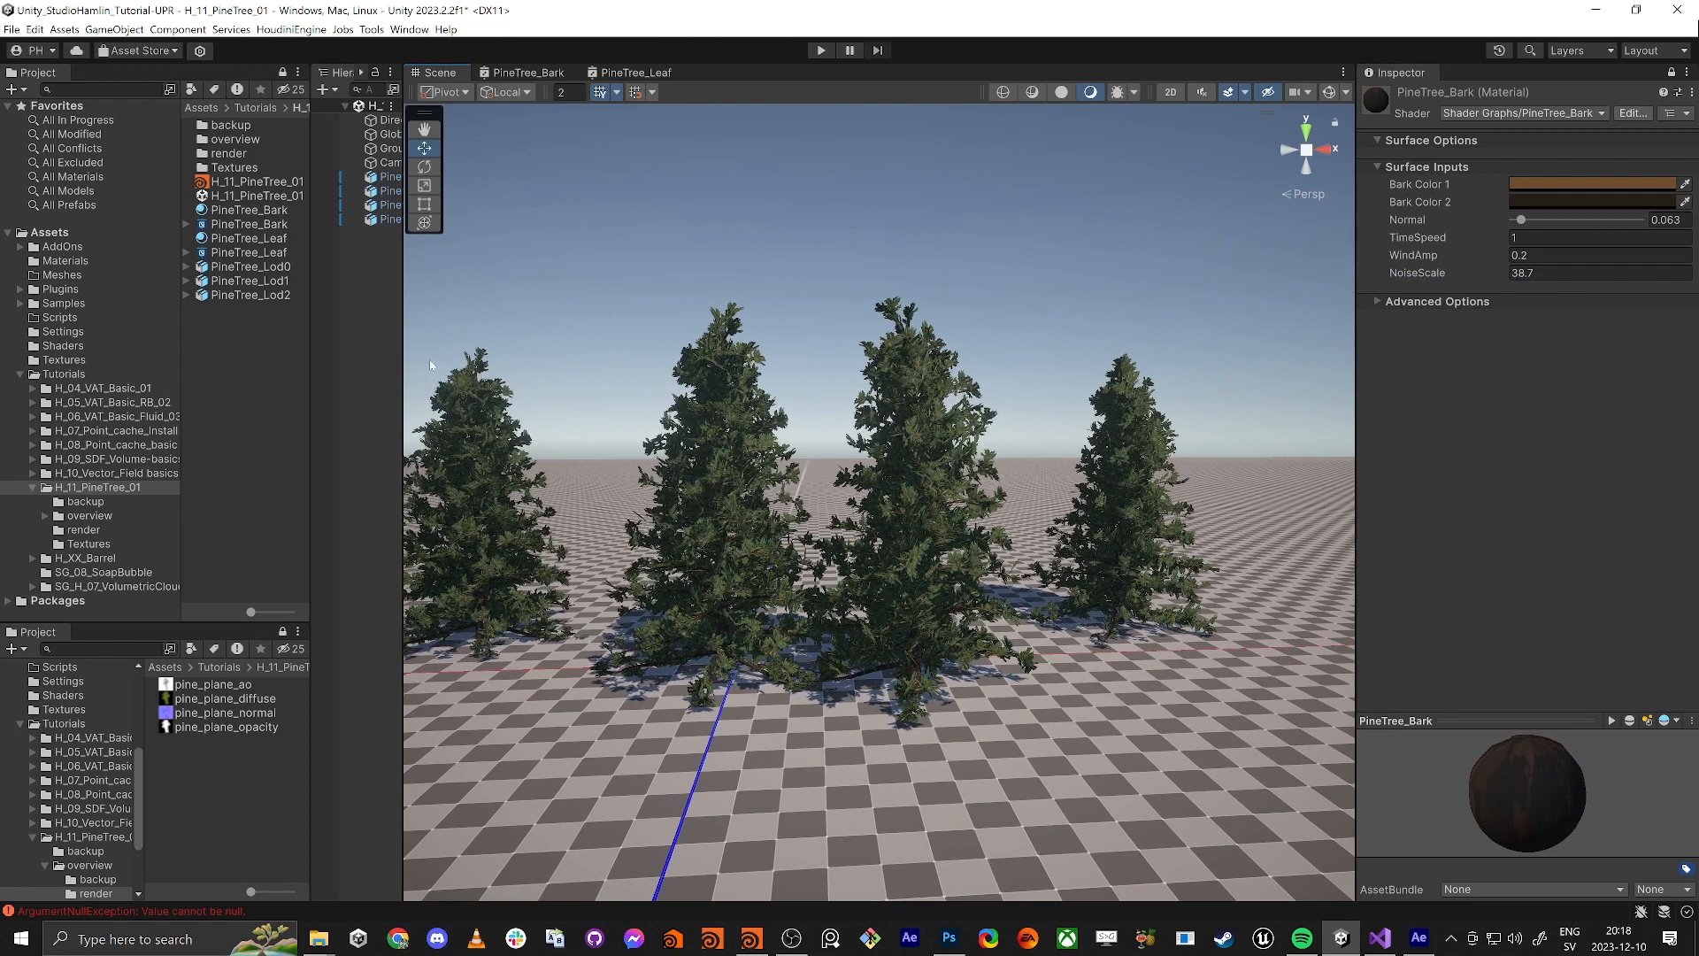
# Widen the Hierarchy and set the PineTree_Bark material's NoiseScale to 0, checking the effect on a treetop
pyautogui.moveTo(404, 339); pyautogui.dragTo(515, 339)
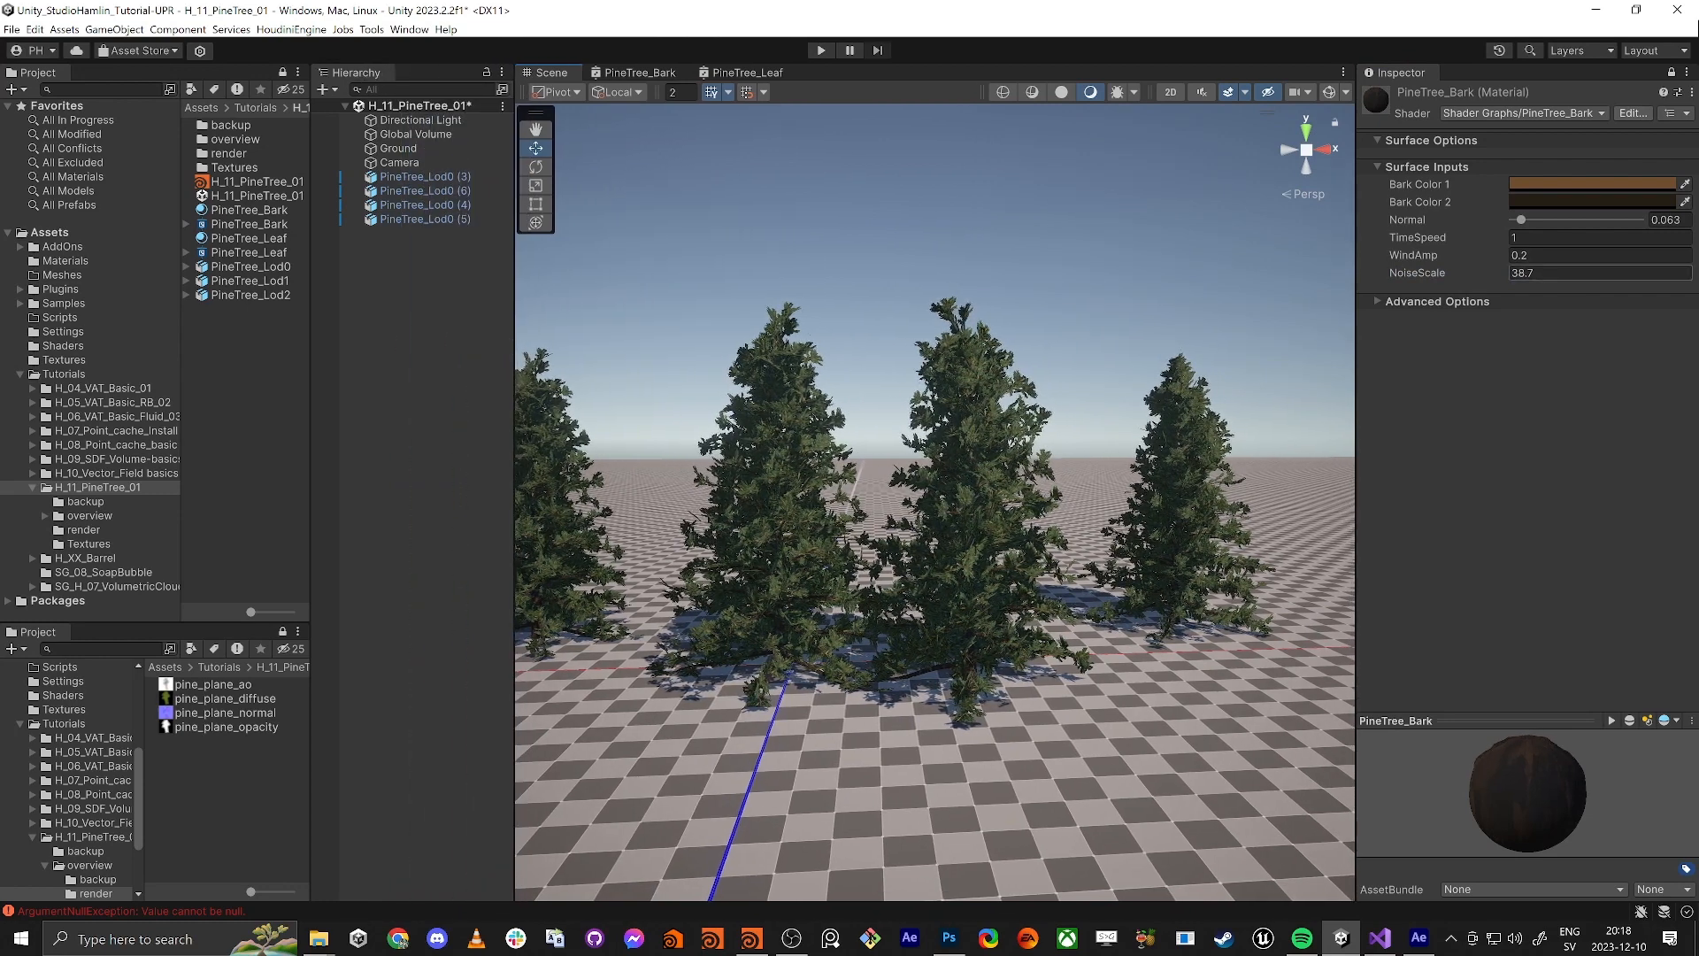
pyautogui.moveTo(1050, 440); pyautogui.dragTo(1001, 659, button='right')
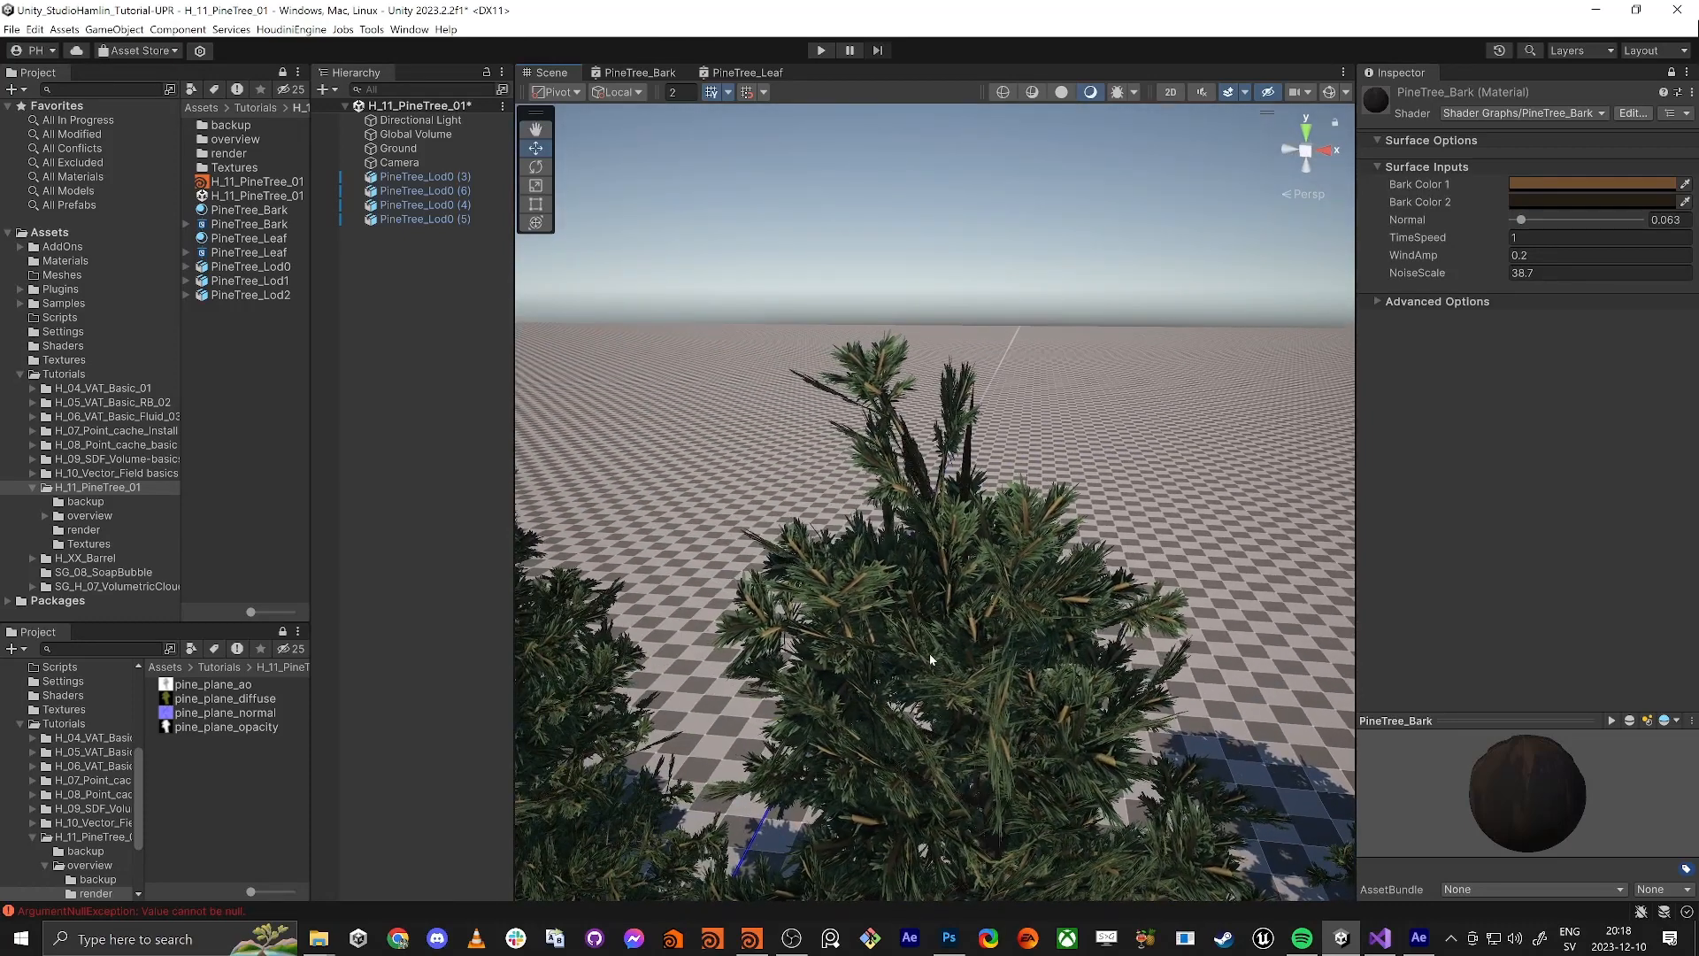
pyautogui.click(1547, 272)
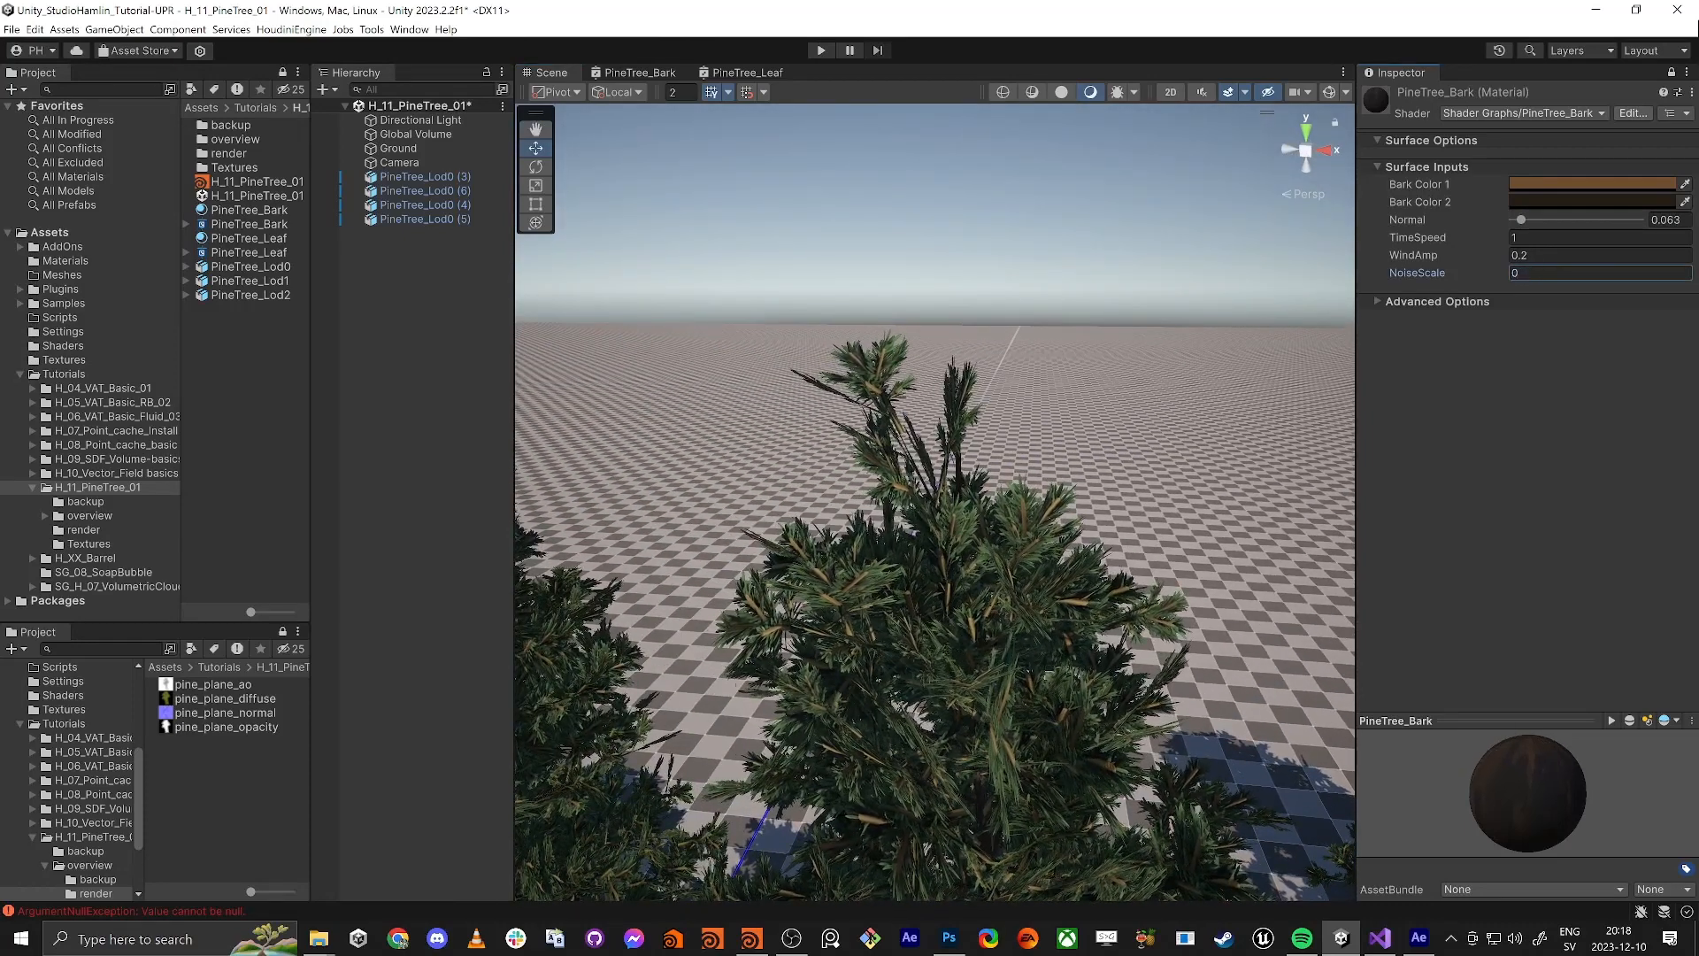
pyautogui.moveTo(953, 409); pyautogui.dragTo(1031, 619, button='right')
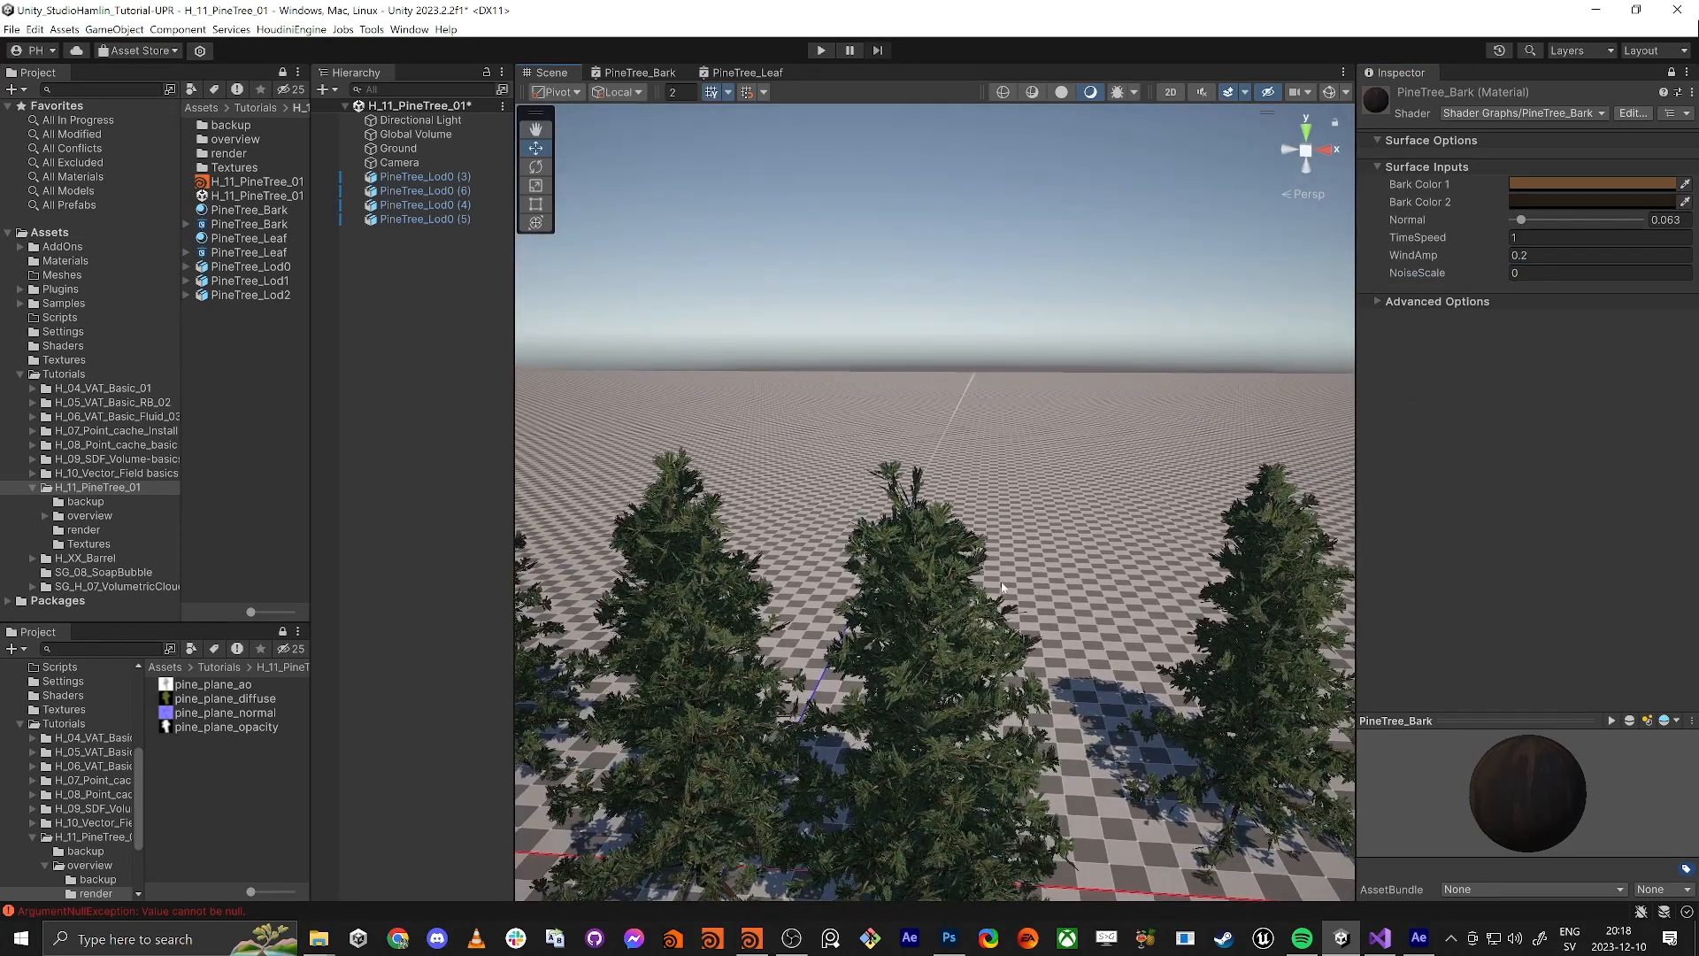
# Inspect the PineTree_Lod0 (6) tree in the unlocked Inspector, collapsing Transform and Mesh Renderer and expanding the PineTree_Bark material
pyautogui.click(934, 585)
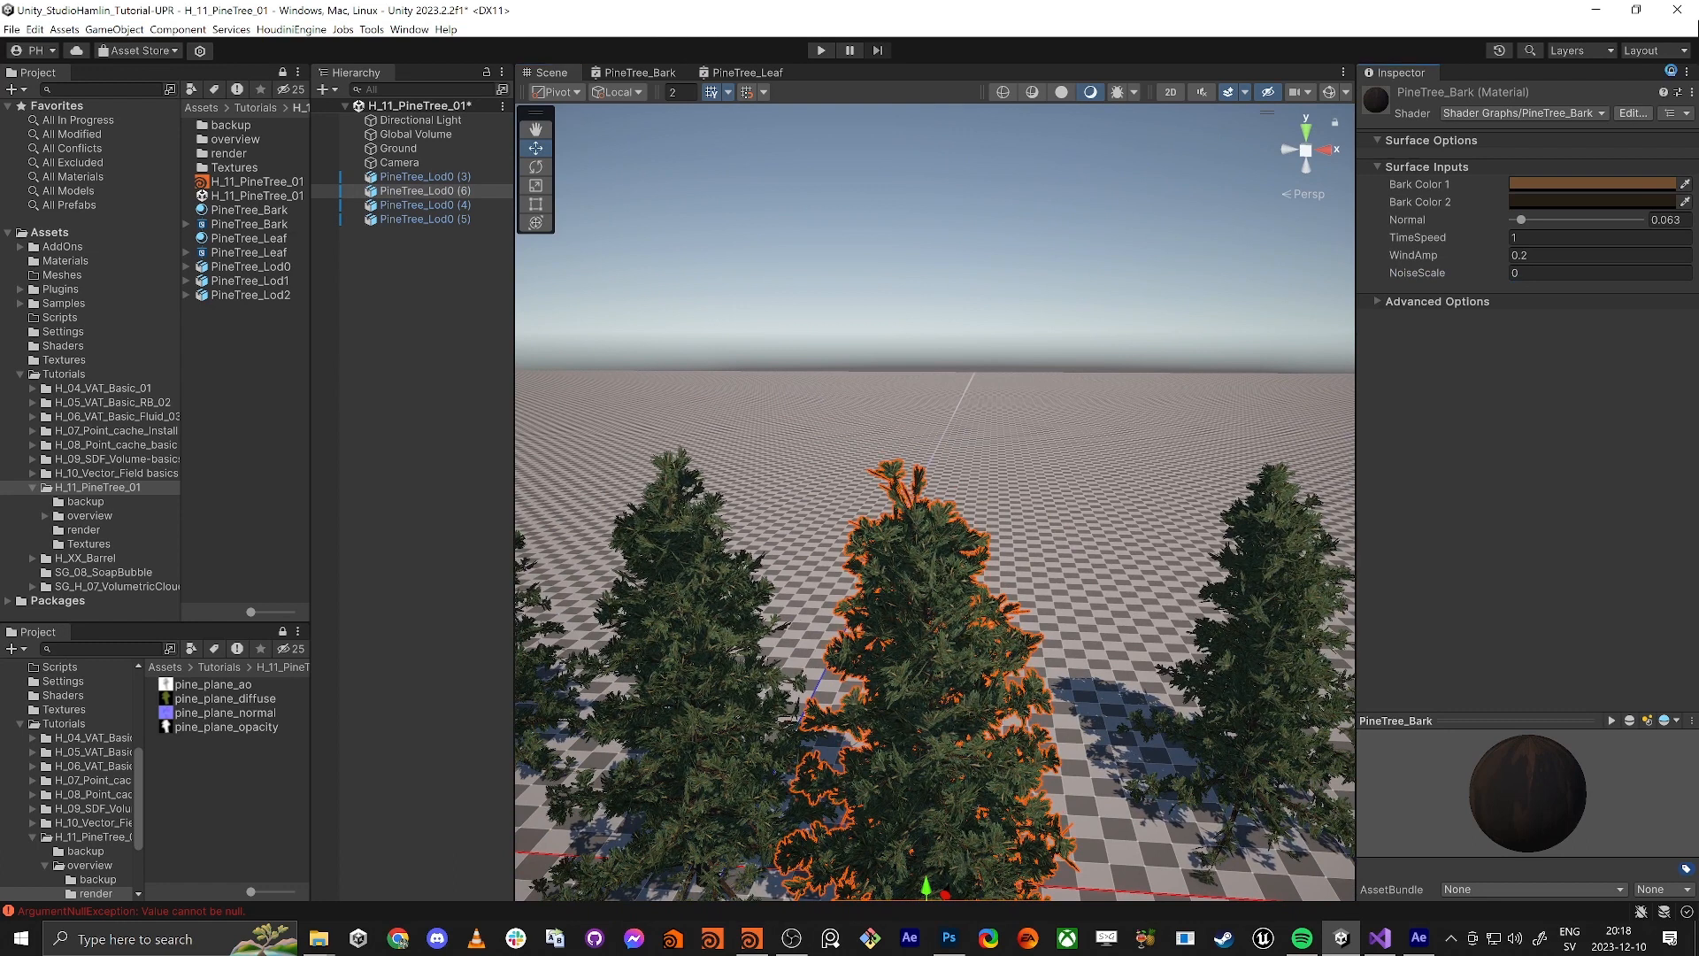
pyautogui.click(1672, 71)
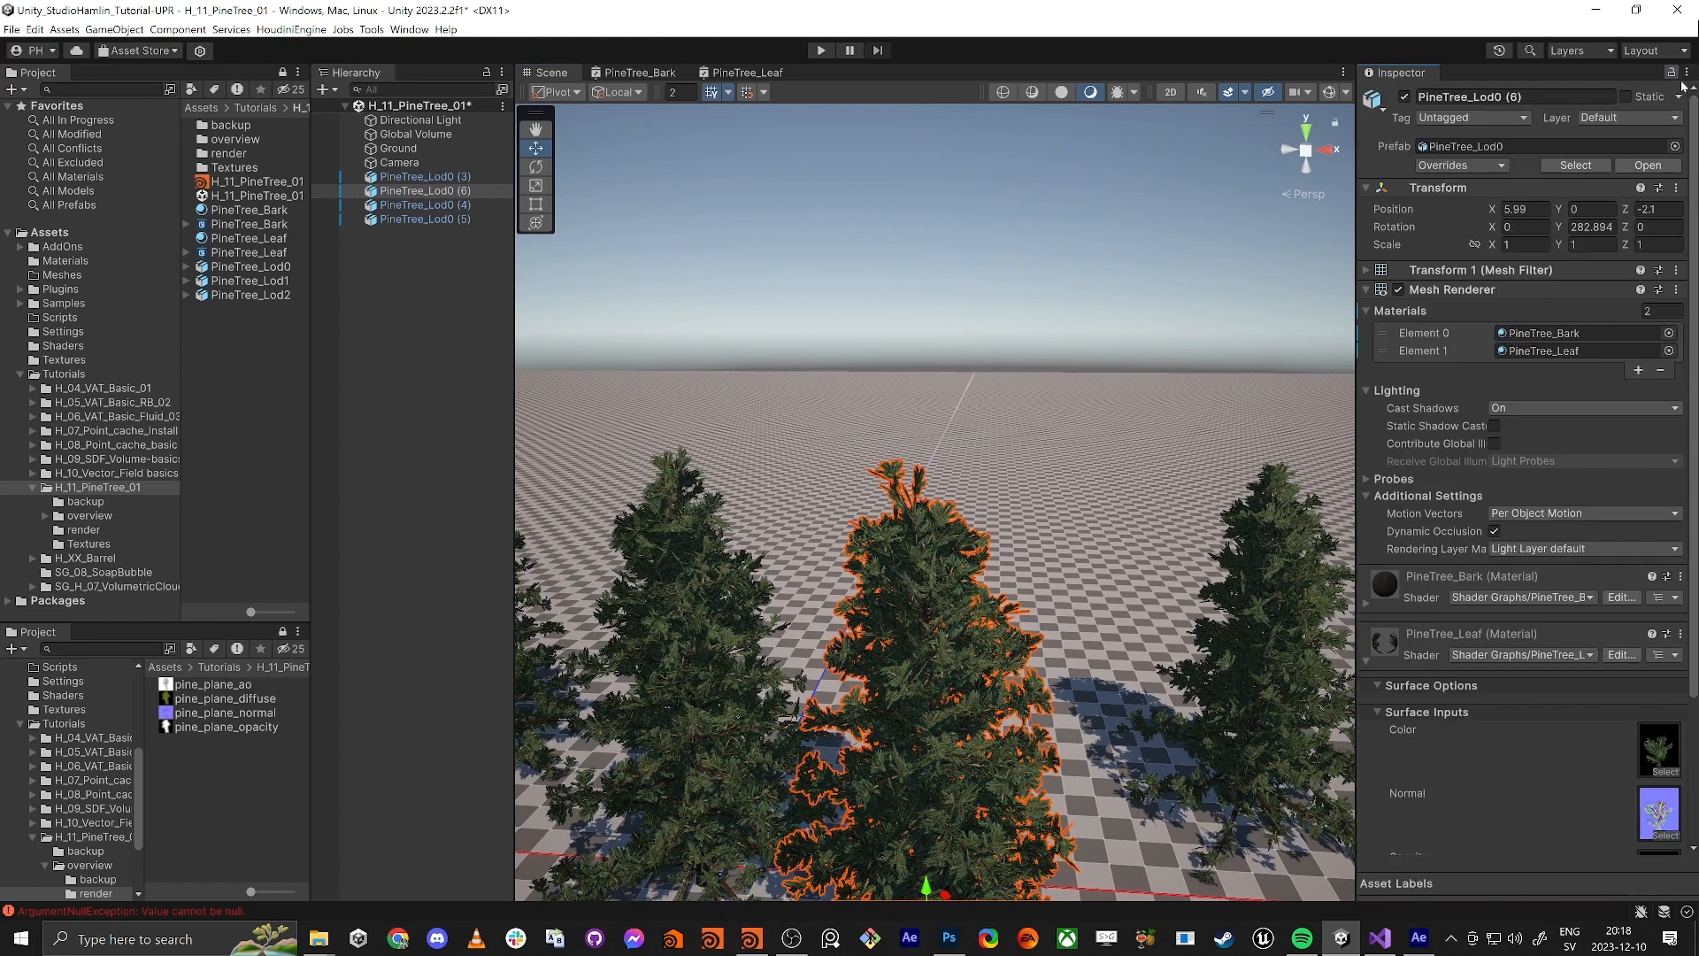
pyautogui.click(1368, 188)
pyautogui.click(1368, 227)
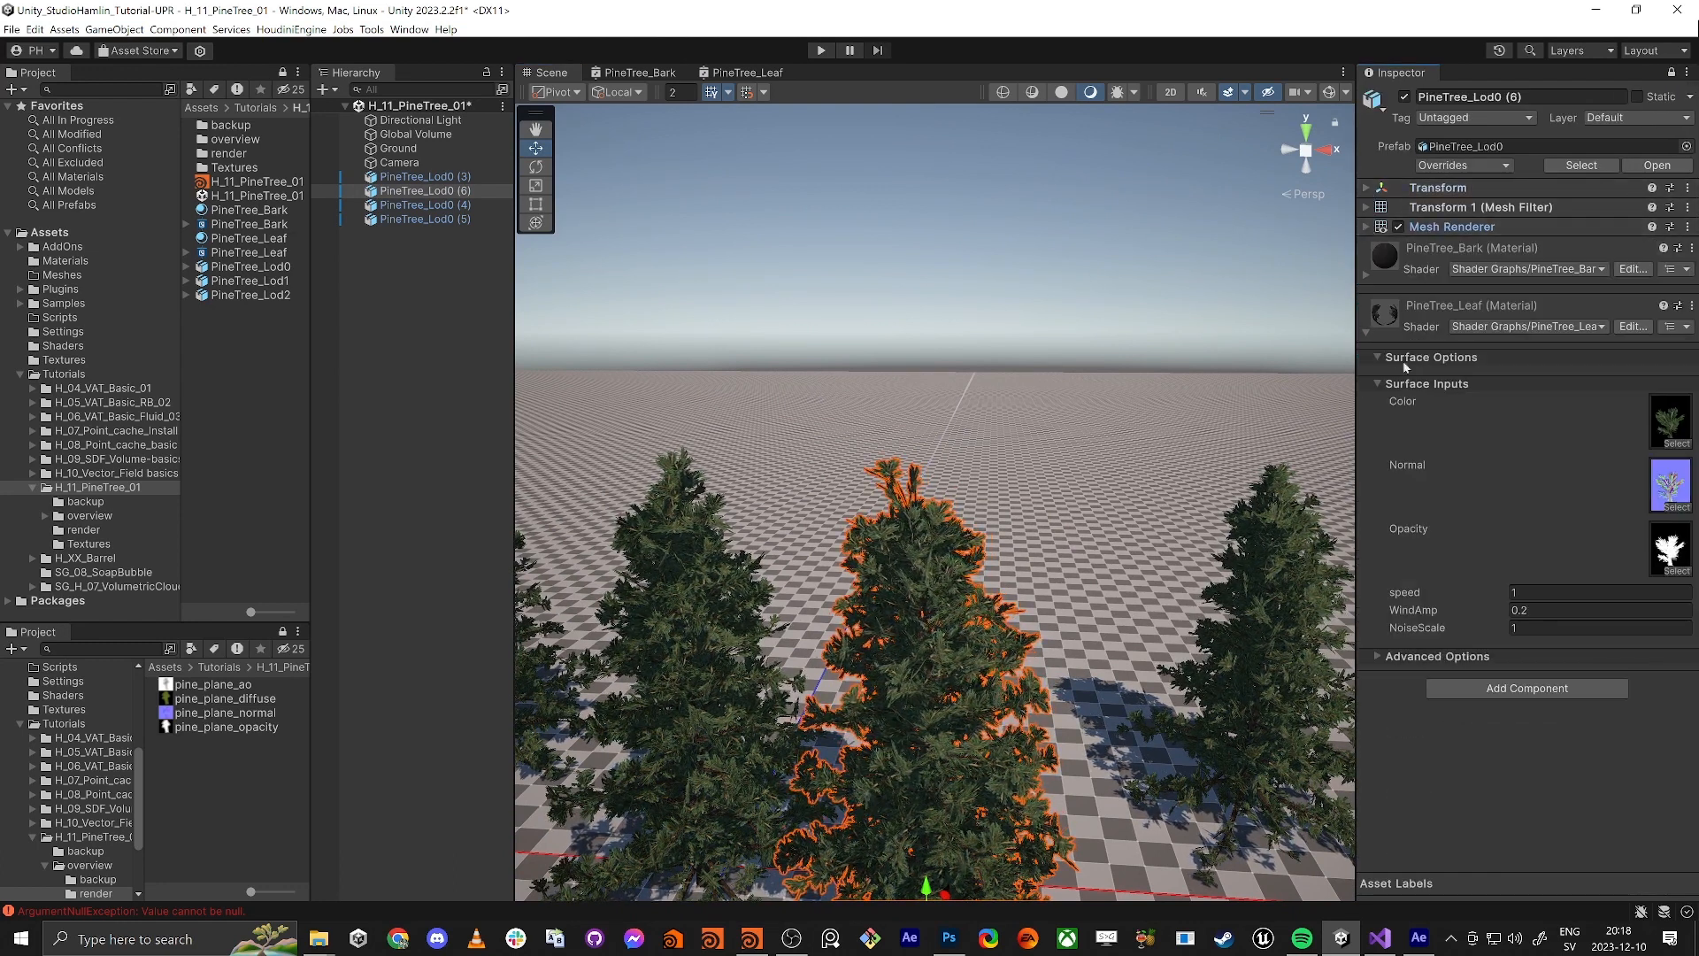
pyautogui.click(1367, 274)
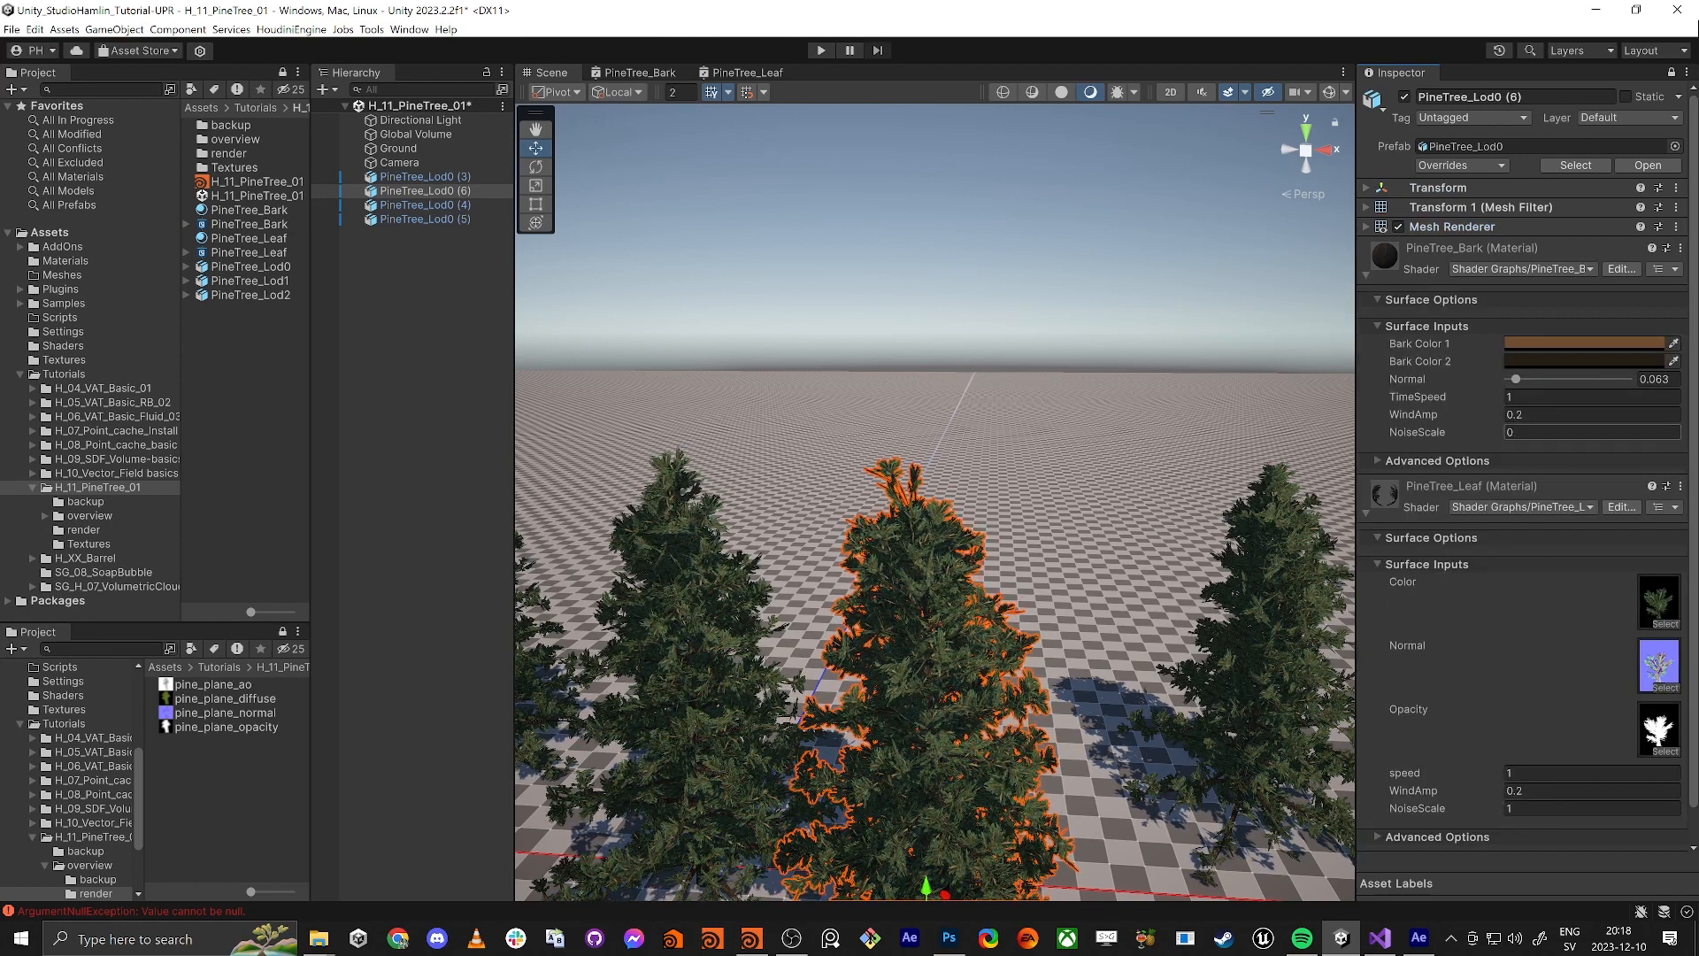
# Set the PineTree_Bark material's NoiseScale to 1, deselect the tree and look over the group of trees
pyautogui.write('1')
pyautogui.click(1047, 496)
pyautogui.moveTo(1086, 474); pyautogui.dragTo(1193, 531, button='right')
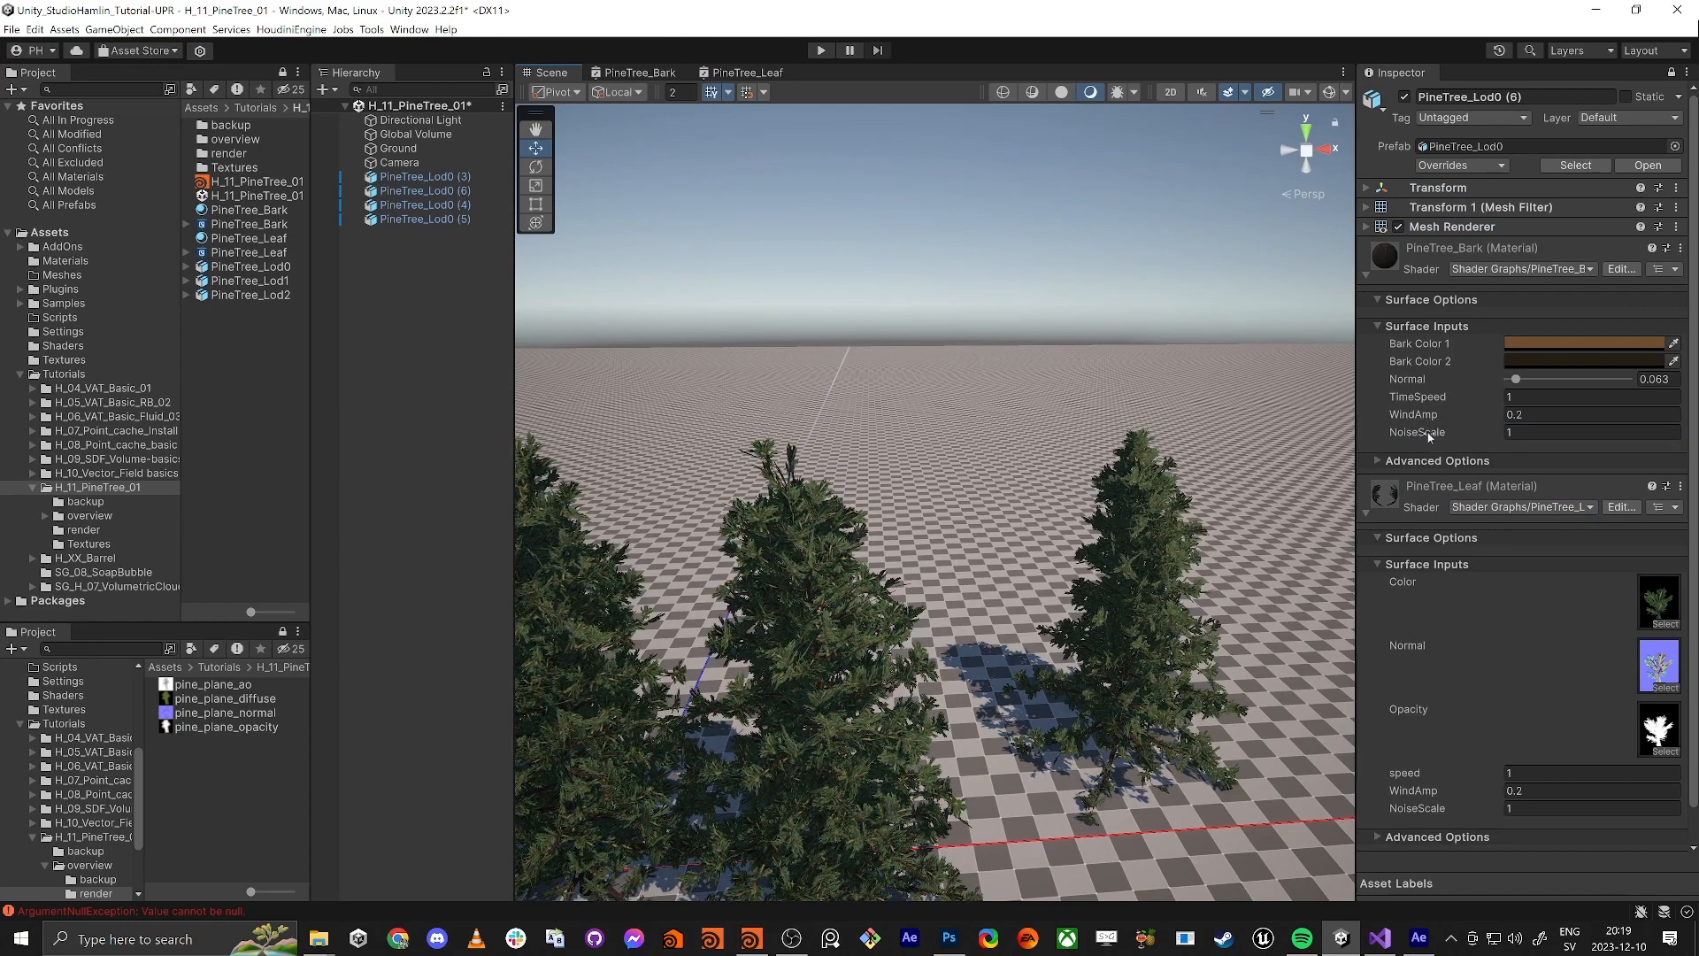
pyautogui.moveTo(1147, 698); pyautogui.dragTo(979, 631, button='right')
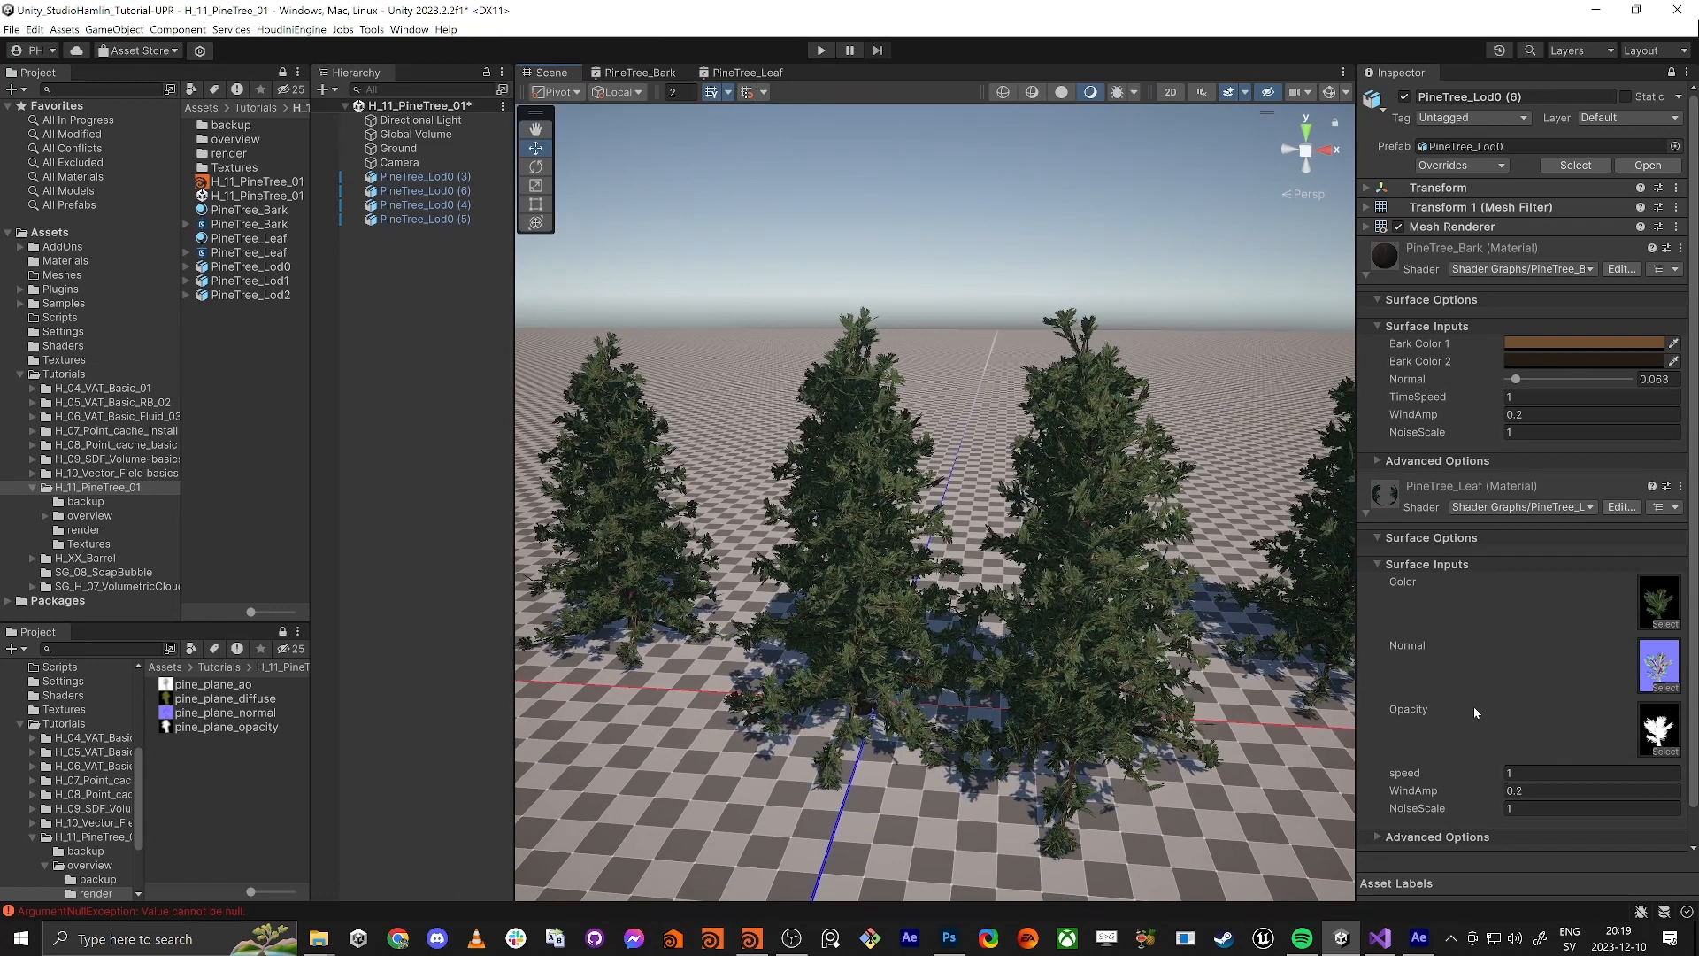
# Collapse both tree materials and attach the PineTreeMatUpdateOverview script from the overview folder to PineTree_Lod0 (6)
pyautogui.click(1364, 517)
pyautogui.click(1365, 276)
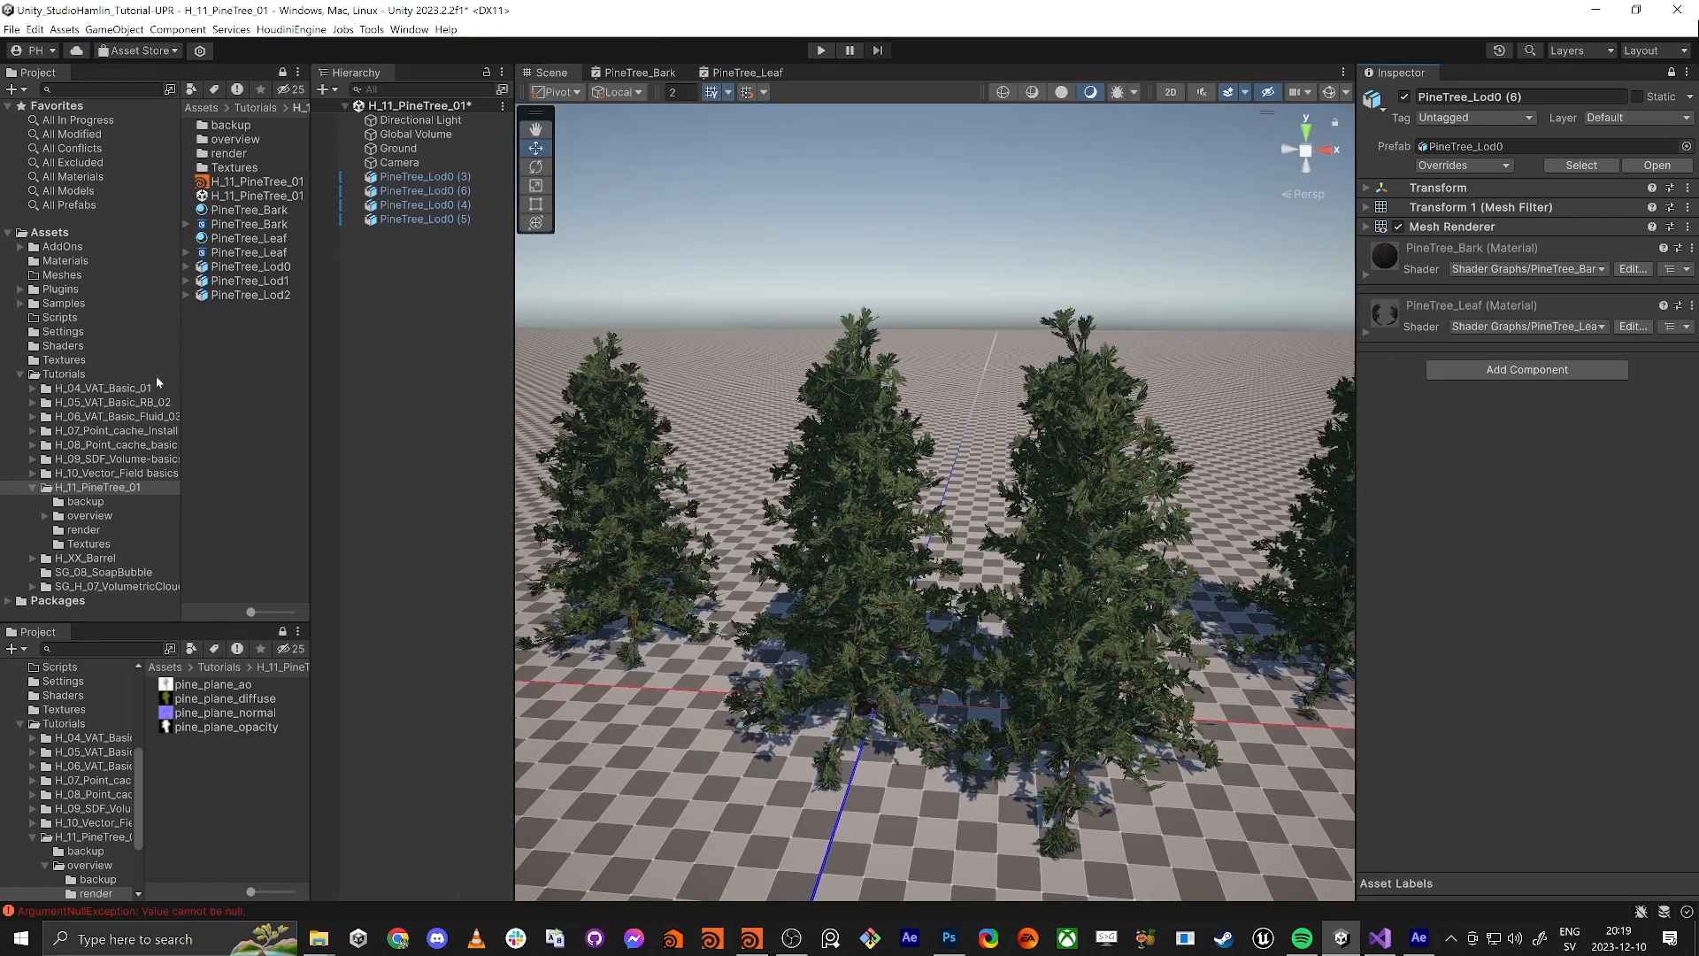
pyautogui.click(109, 516)
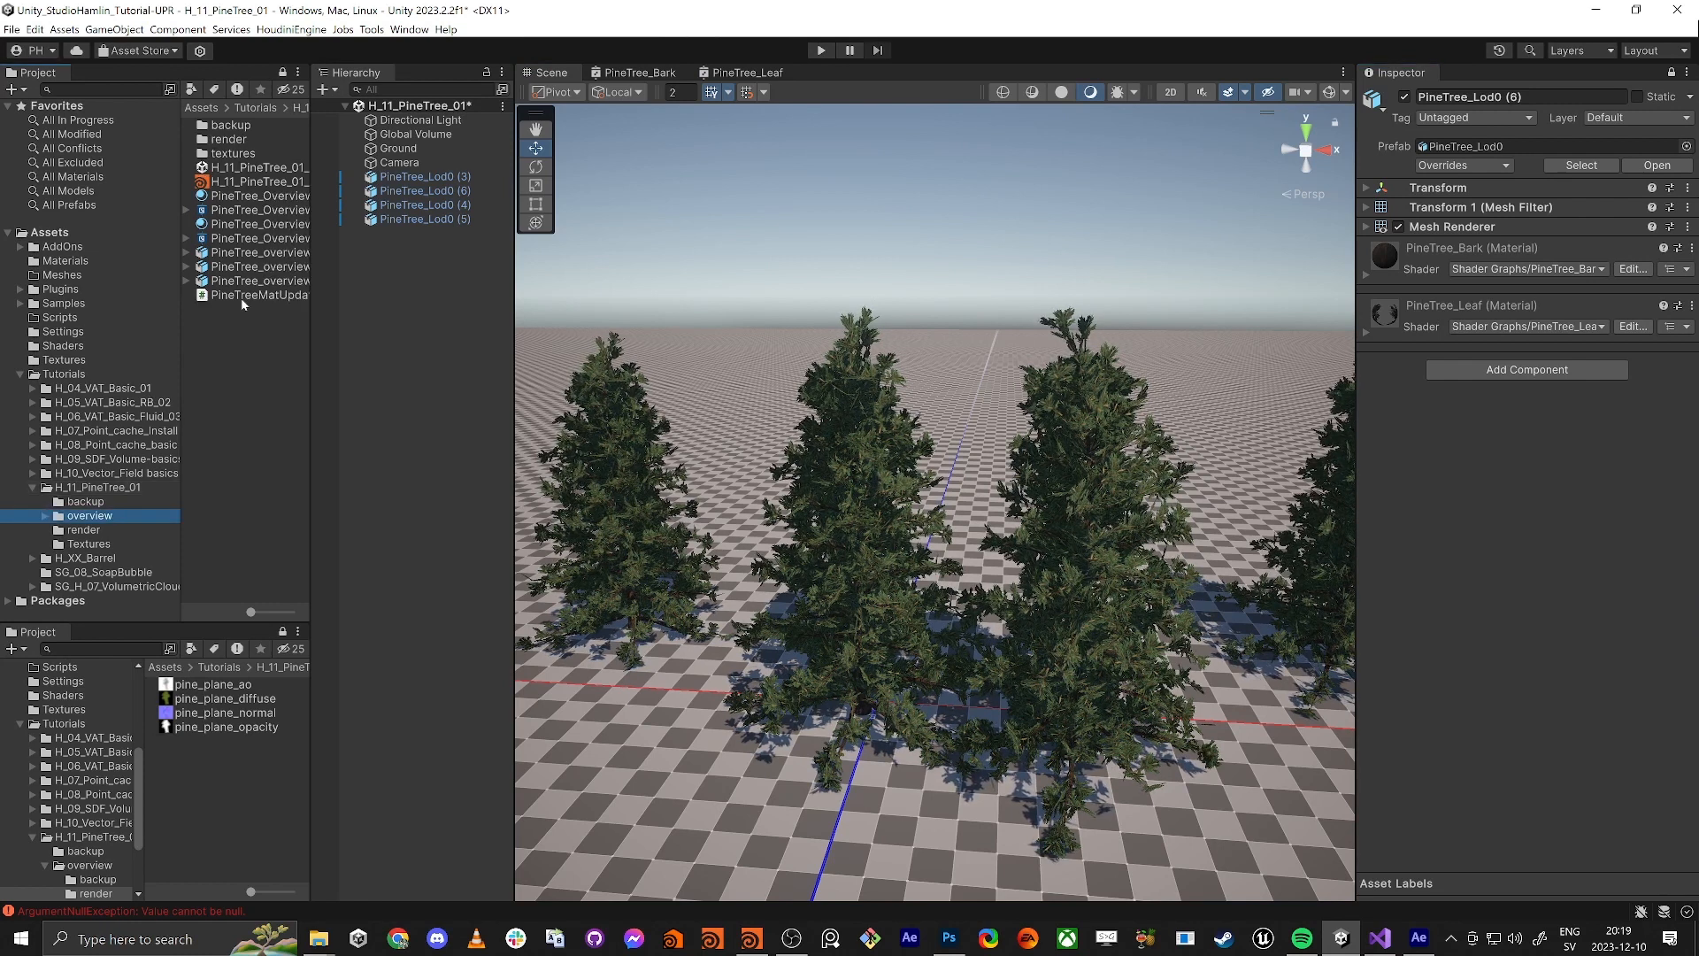
pyautogui.moveTo(243, 299); pyautogui.dragTo(1480, 505)
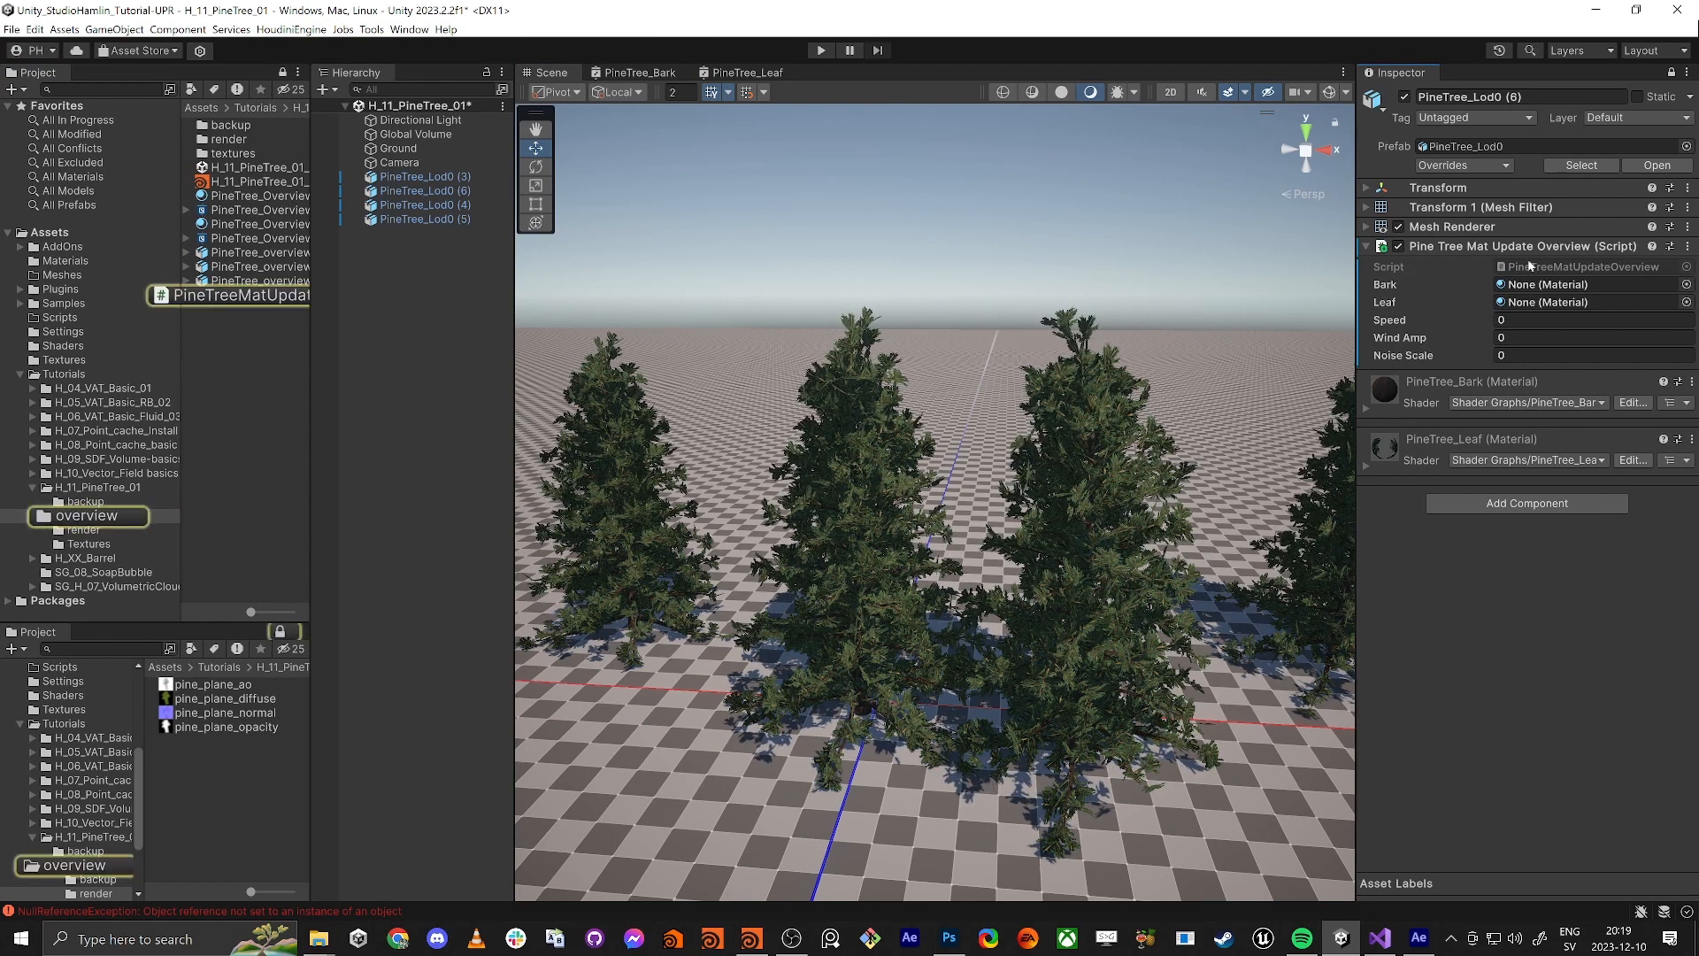
# Open the PineTreeMatUpdateOverview script and review its material and float variables, bark and leaf SetFloat calls, and ExecuteInEditMode attribute
pyautogui.doubleClick(1541, 277)
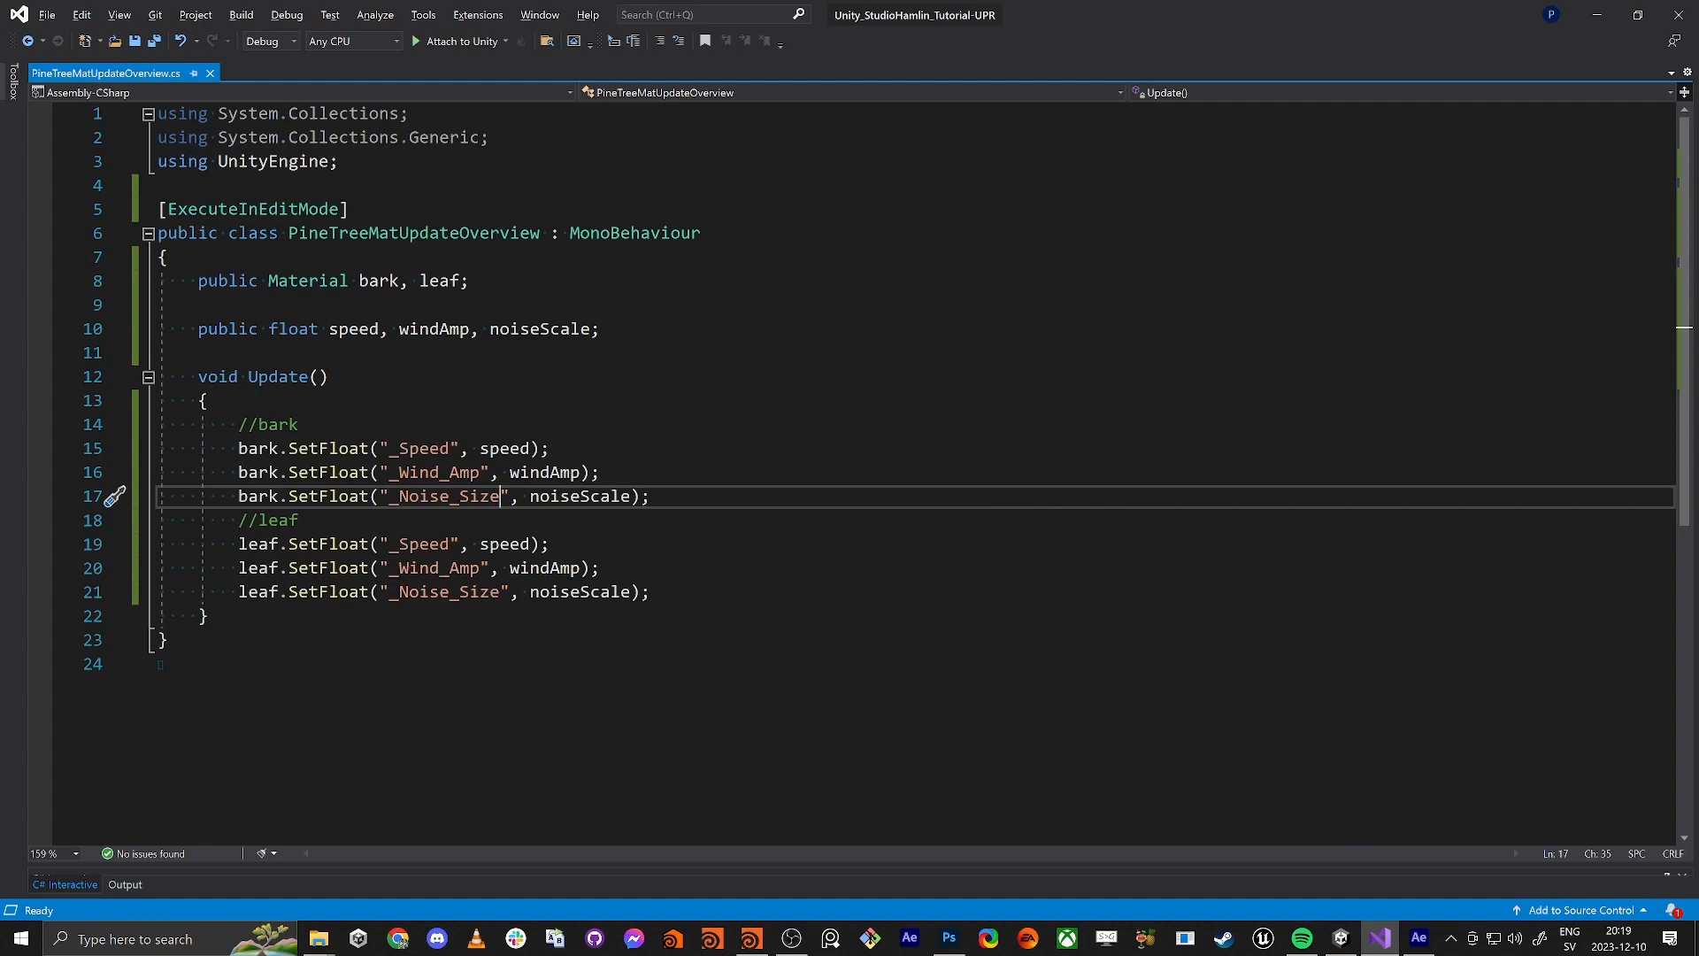
pyautogui.moveTo(178, 280); pyautogui.dragTo(471, 281)
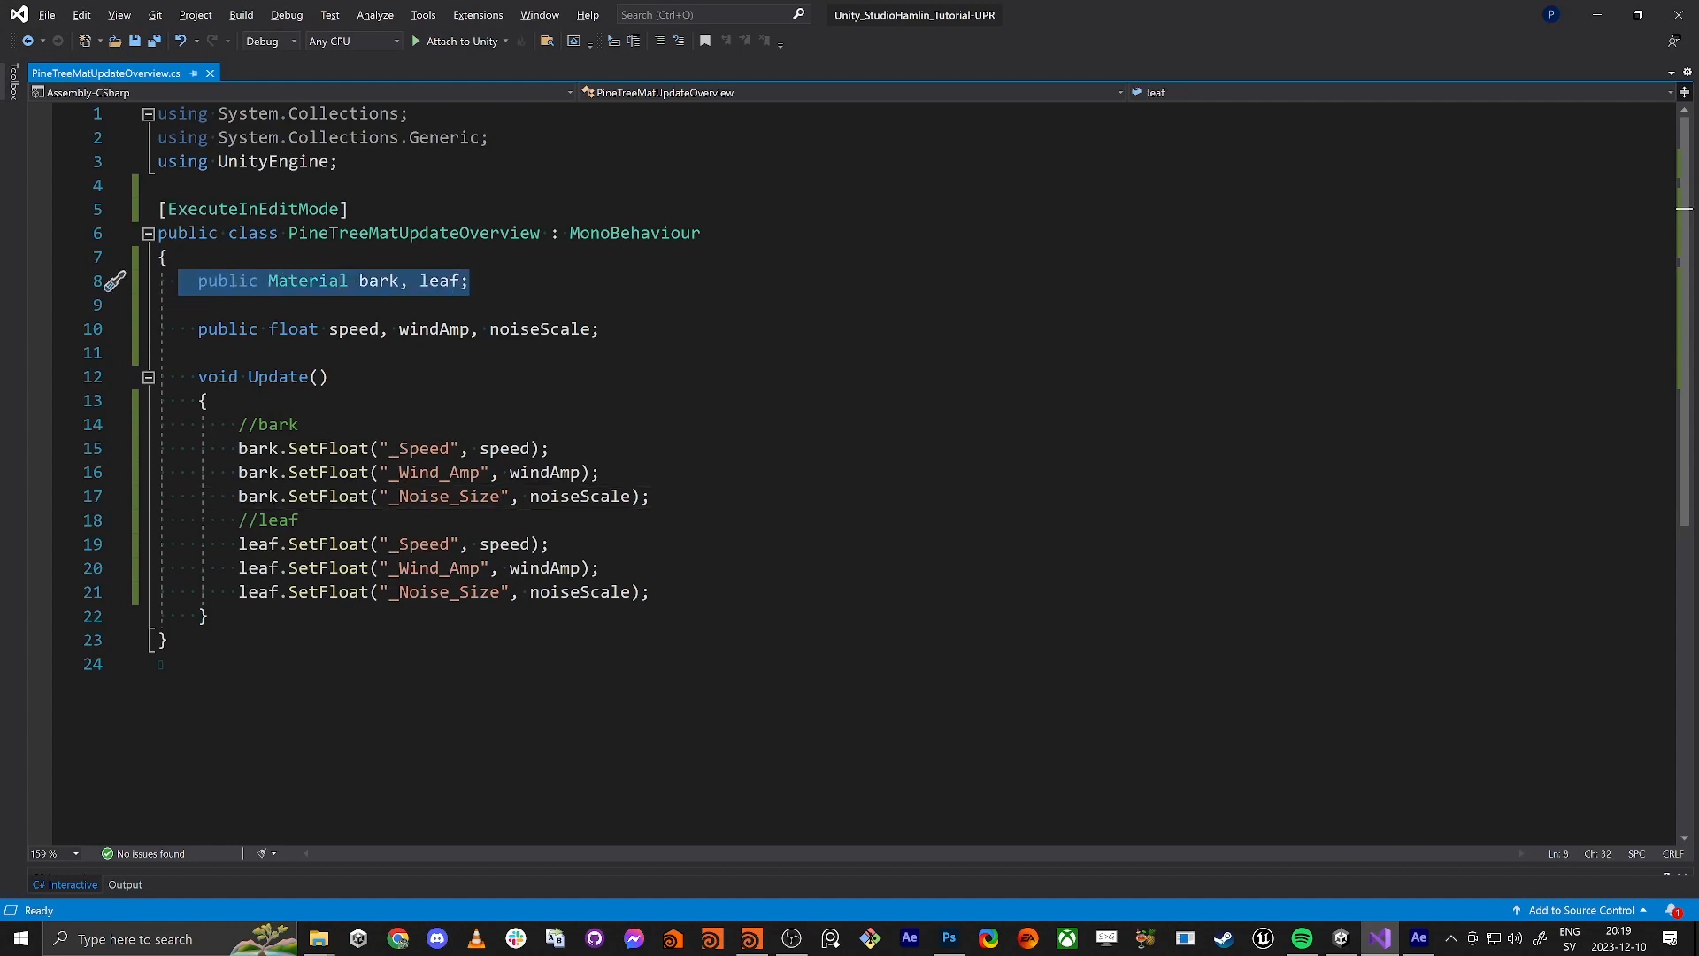
pyautogui.press('End')
pyautogui.doubleClick(352, 328)
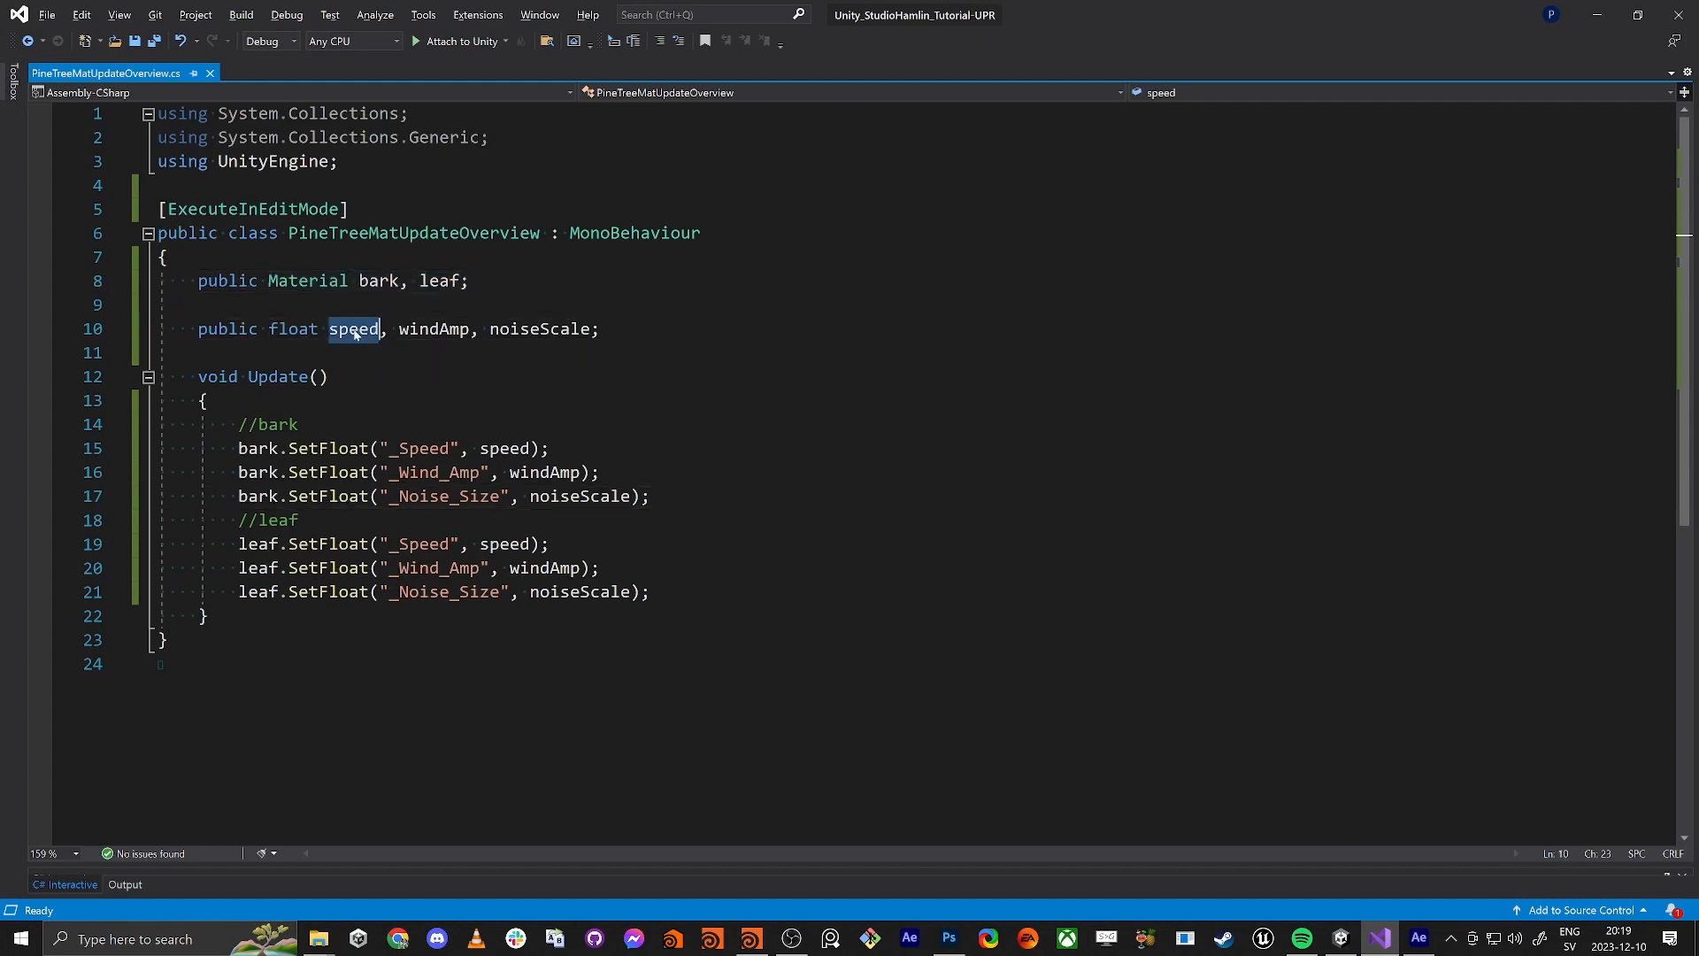
pyautogui.doubleClick(433, 329)
pyautogui.doubleClick(540, 329)
pyautogui.click(199, 353)
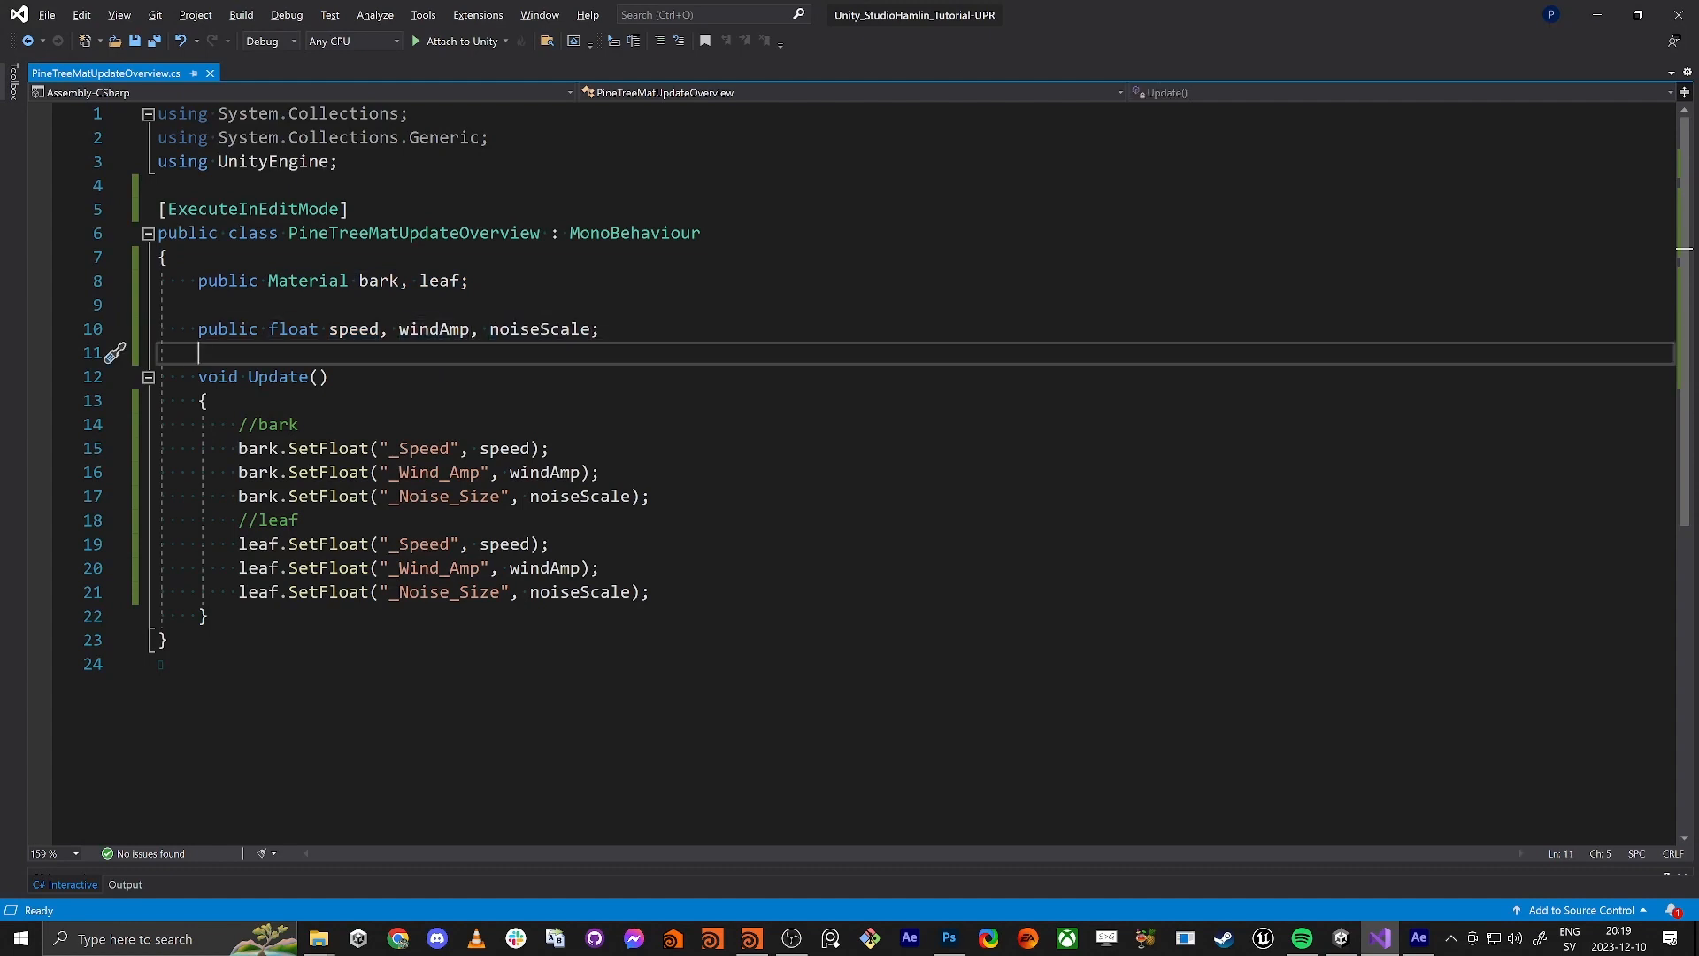
pyautogui.moveTo(237, 448); pyautogui.dragTo(651, 495)
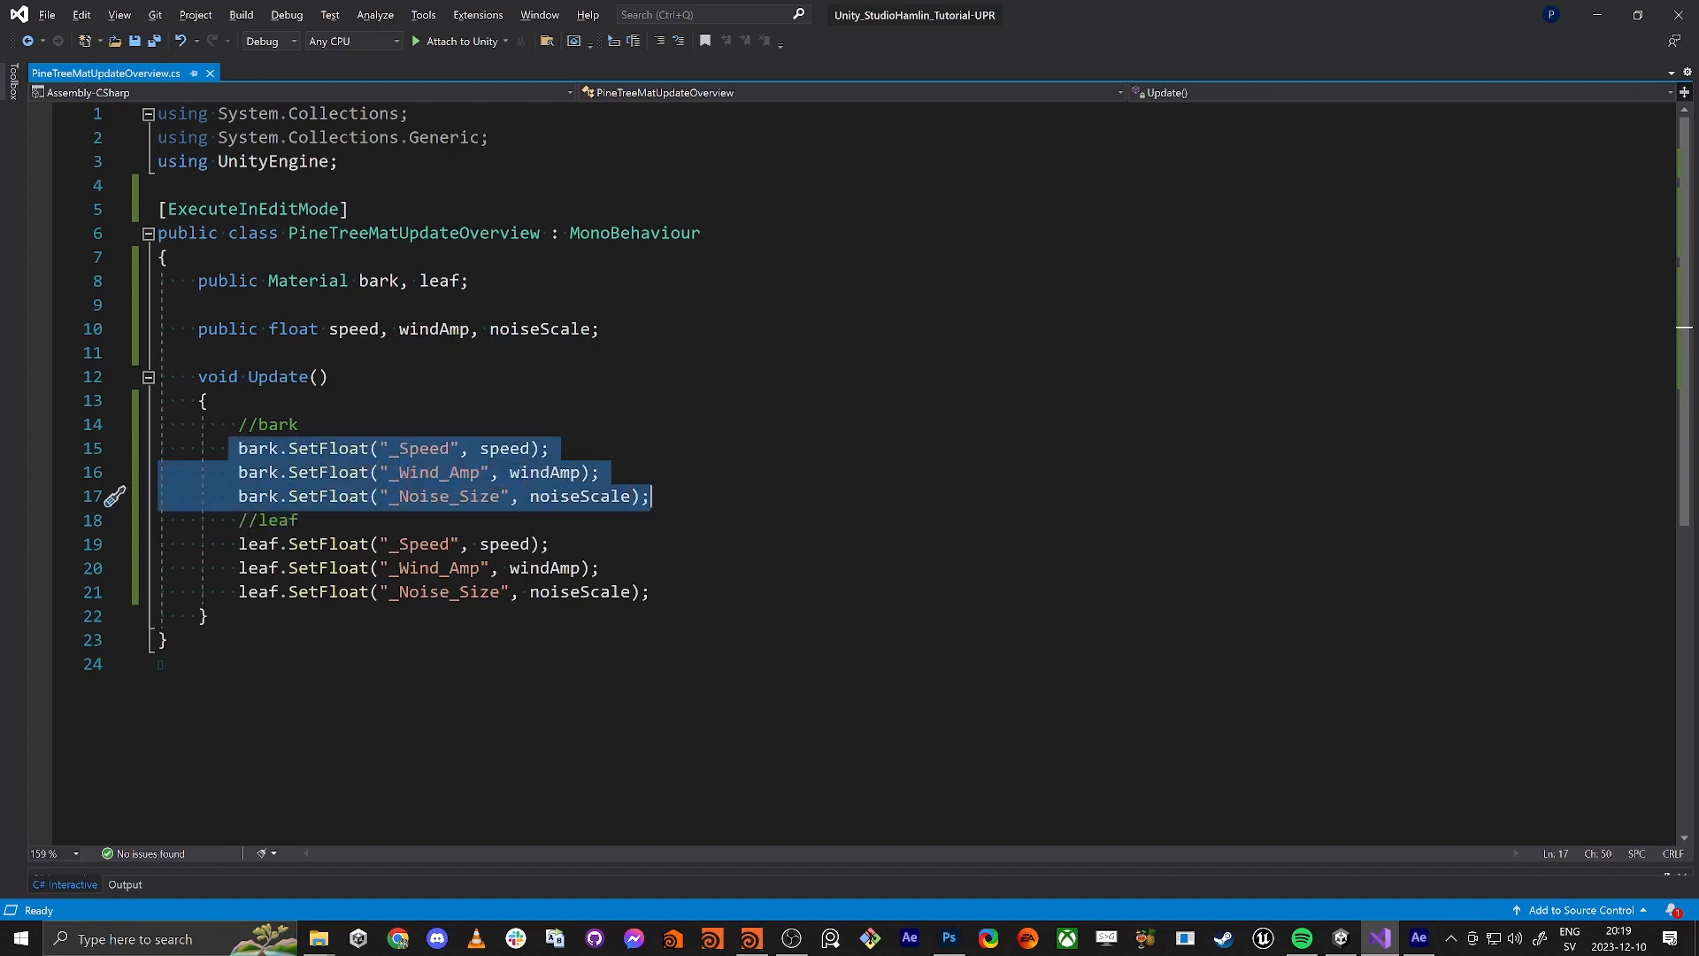
pyautogui.moveTo(217, 543); pyautogui.dragTo(210, 615)
pyautogui.click(160, 664)
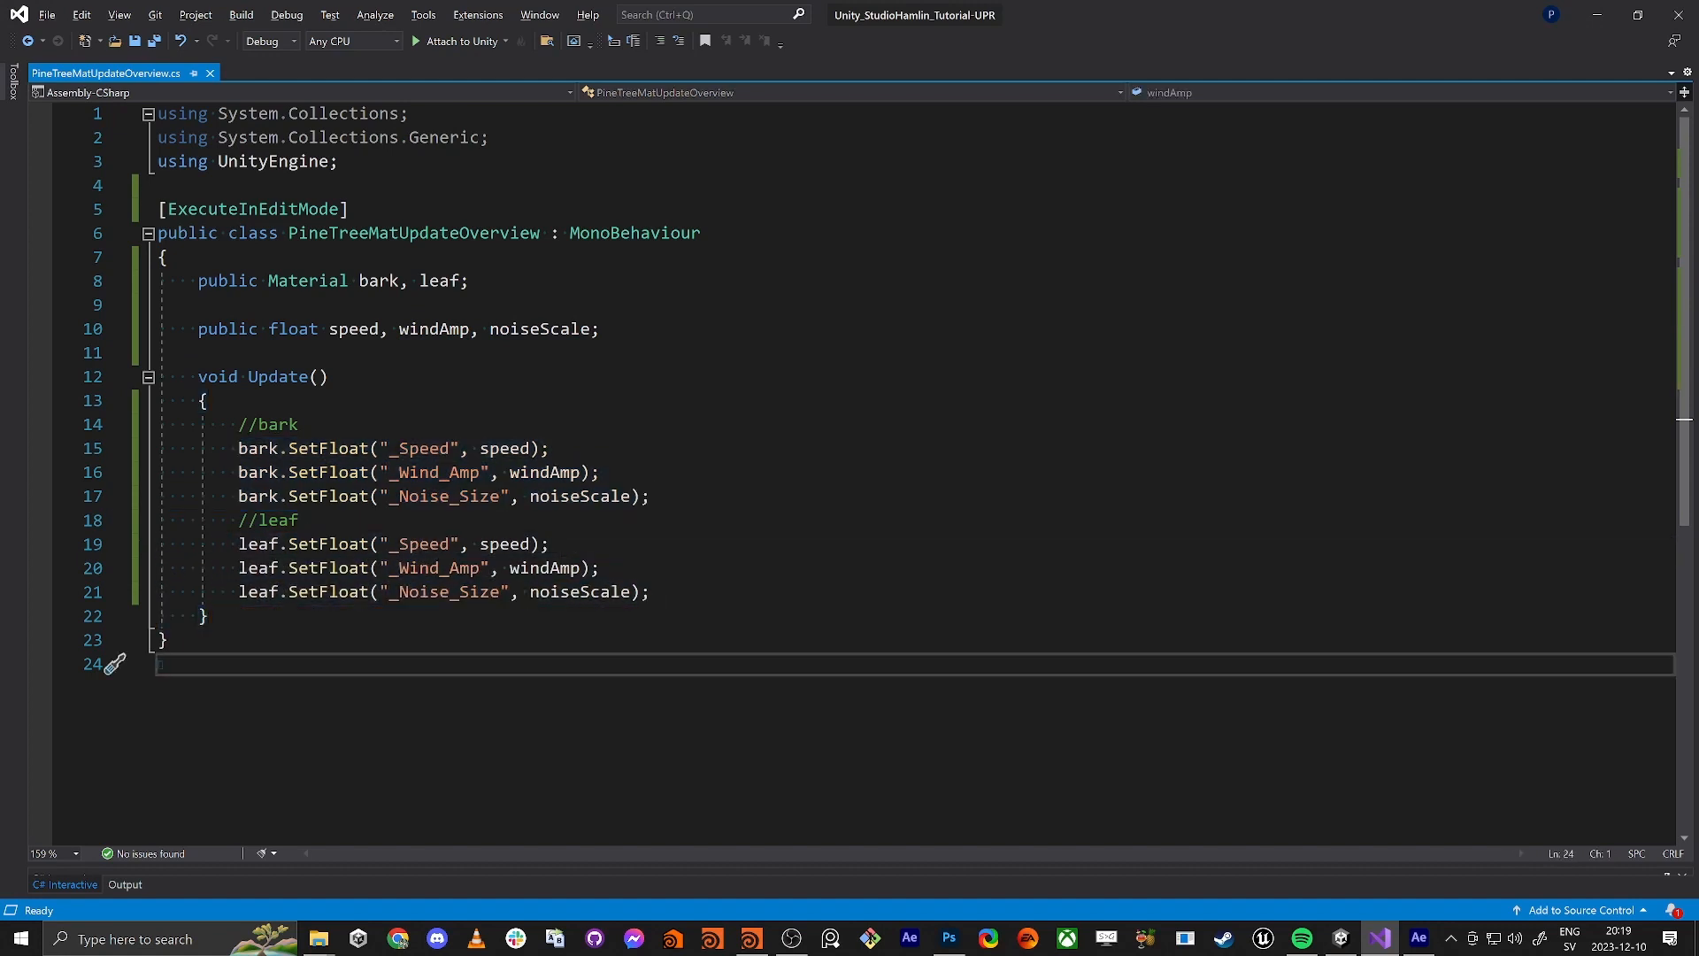
pyautogui.moveTo(348, 209); pyautogui.dragTo(158, 208)
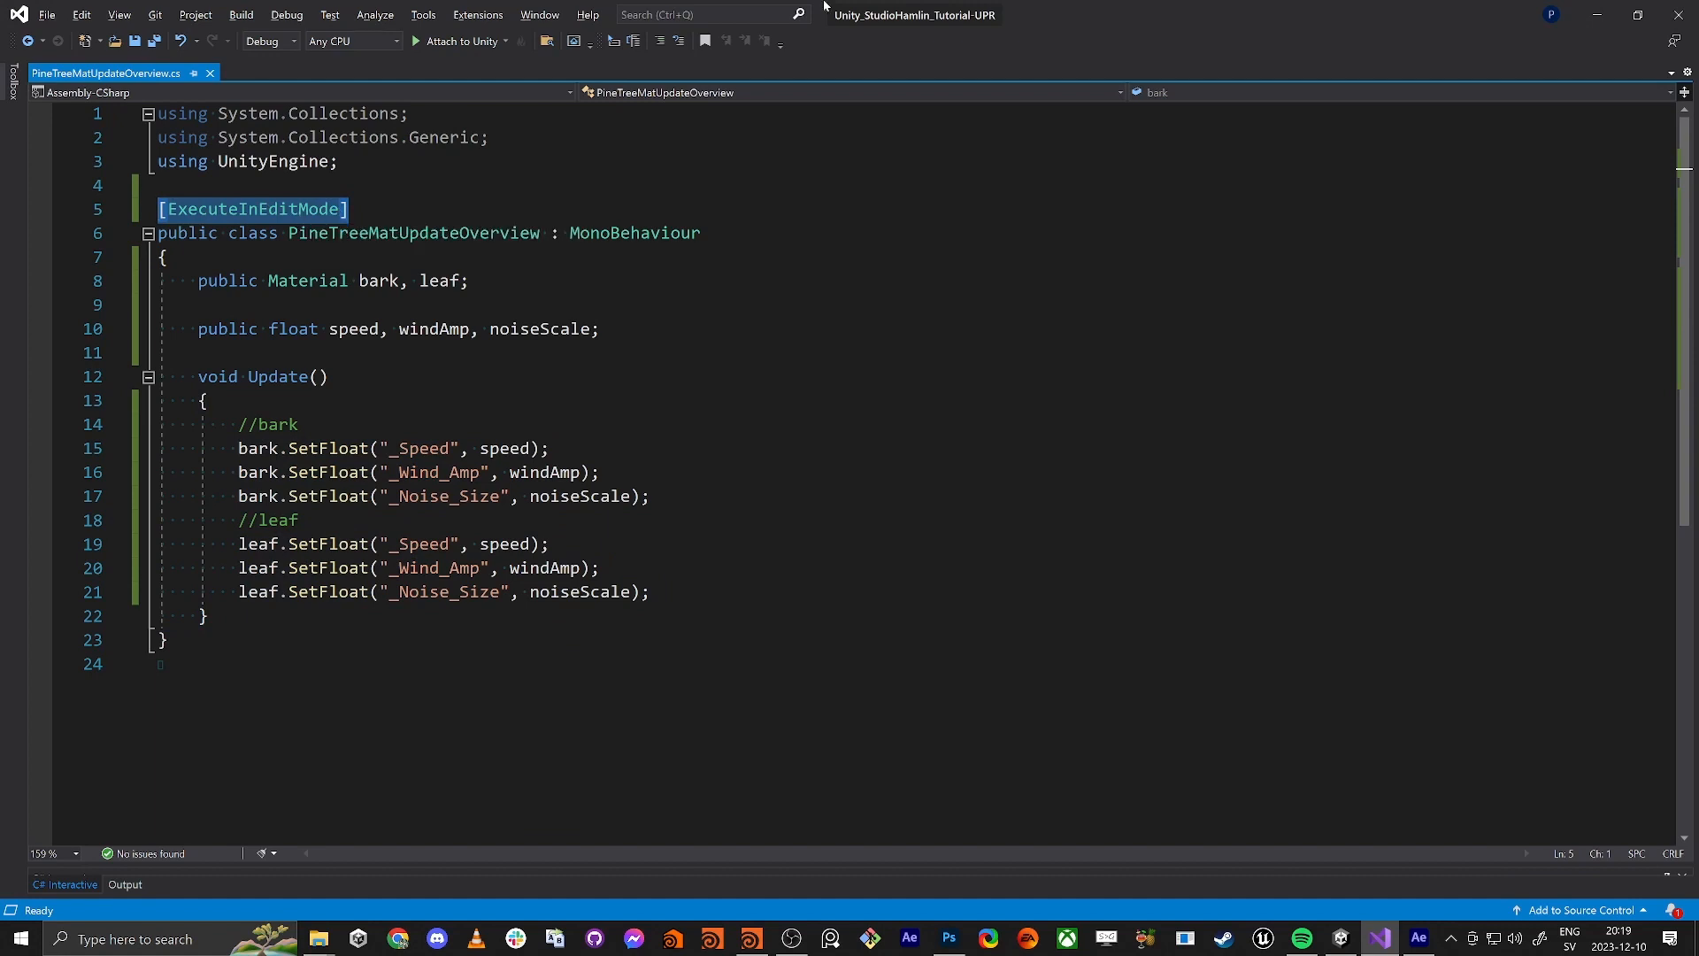
# Keep the script's SetFloat lines in a smaller window and rename the PineTree_Bark graph's TimeSpeed property to Speed
pyautogui.moveTo(1149, 13); pyautogui.dragTo(1558, 111)
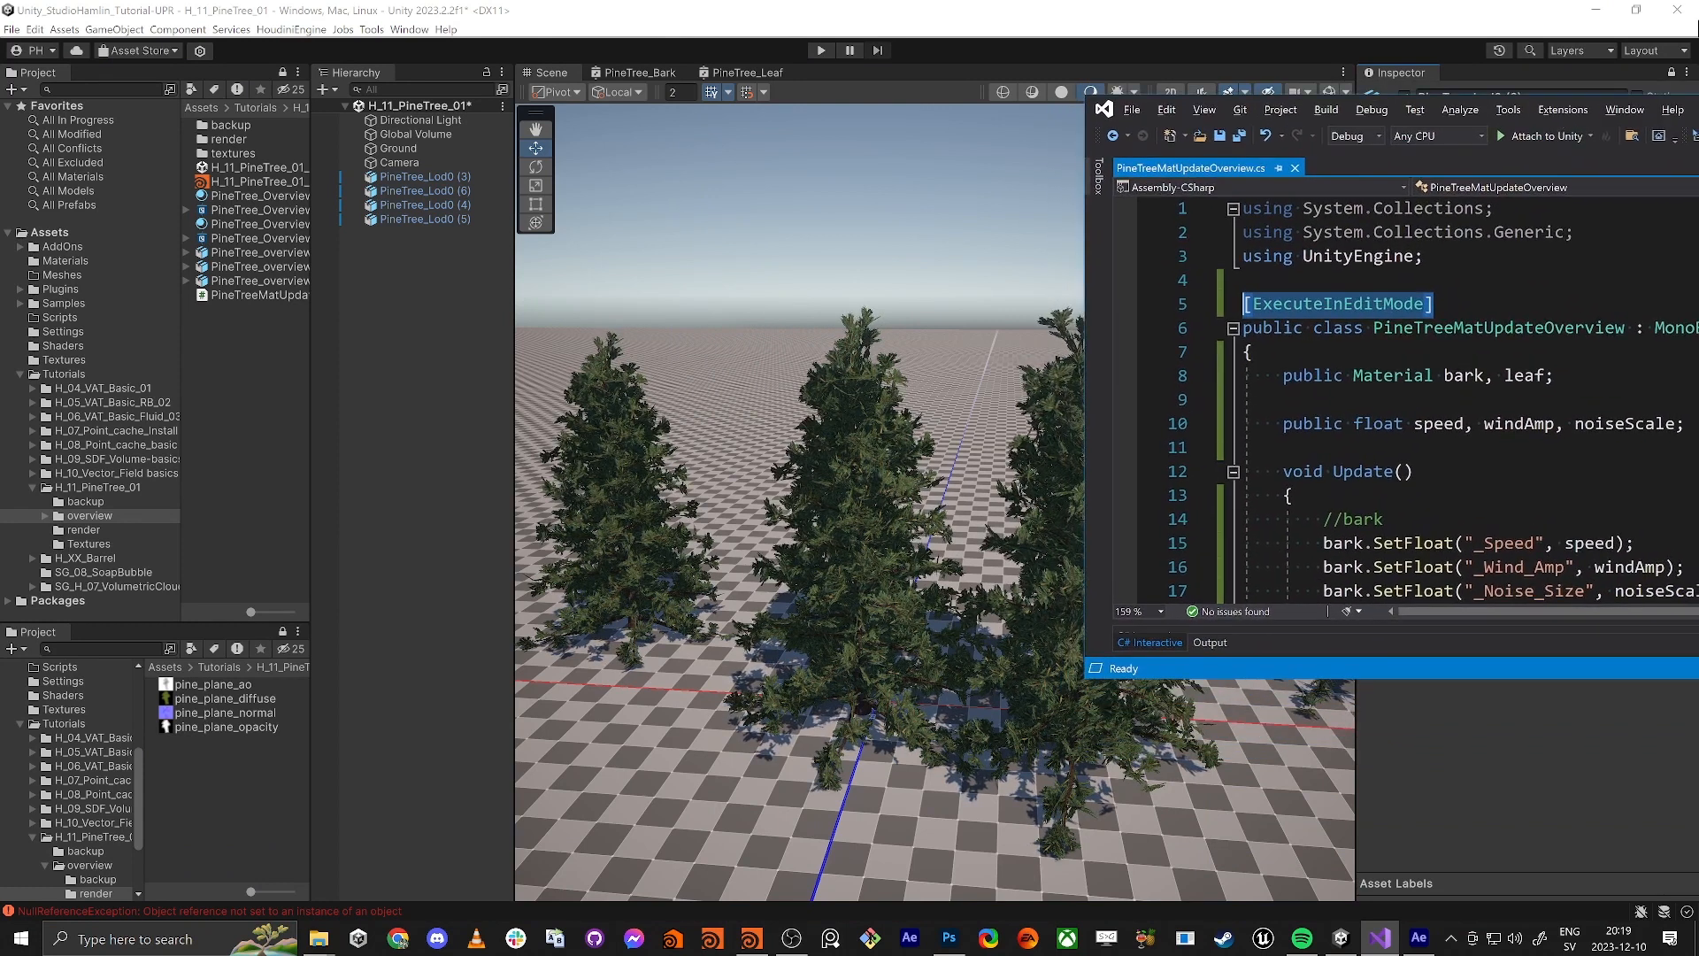
pyautogui.scroll(-4, 1416, 398)
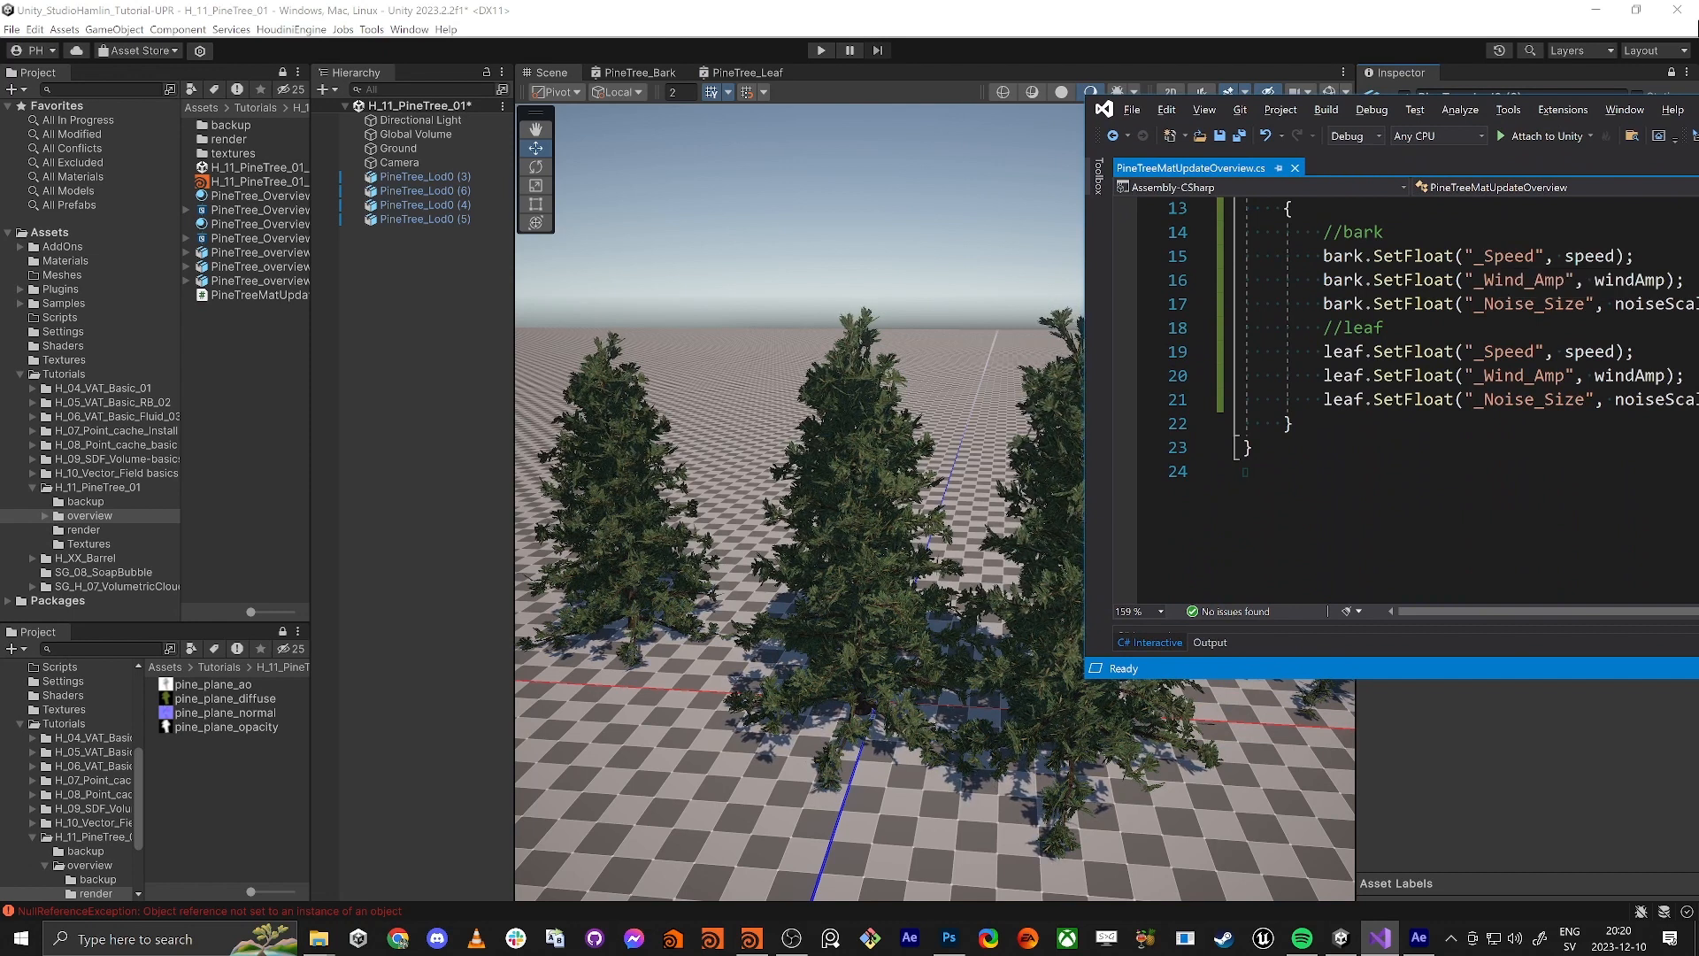
pyautogui.click(640, 76)
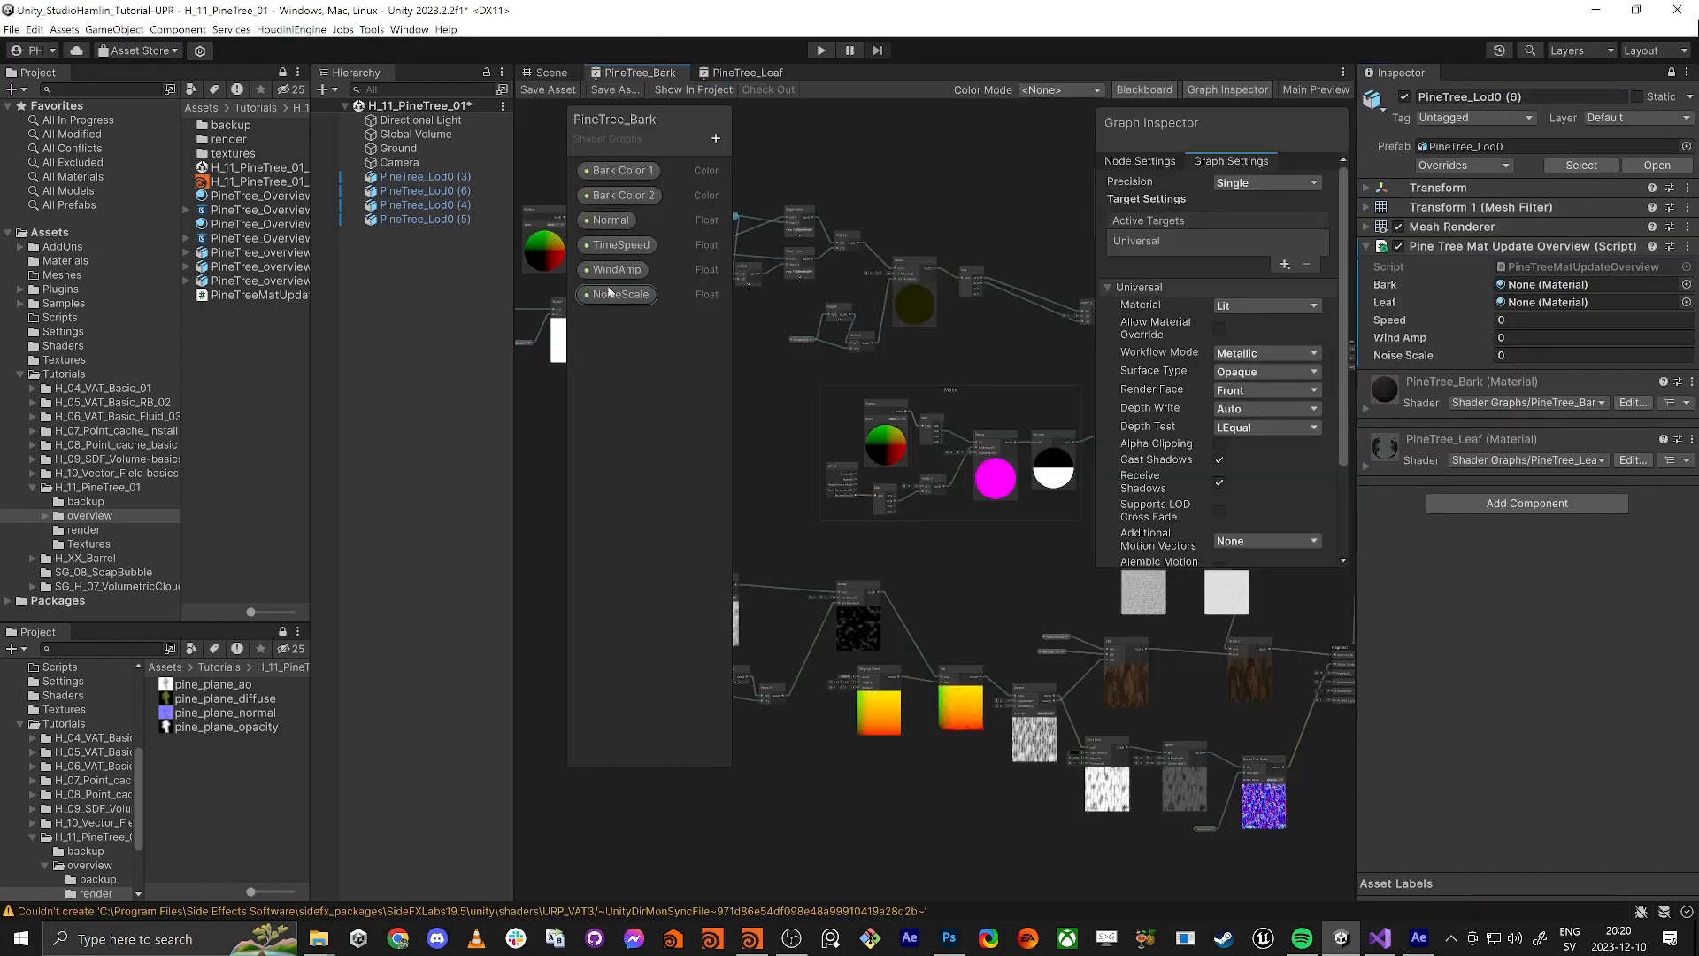
pyautogui.doubleClick(622, 244)
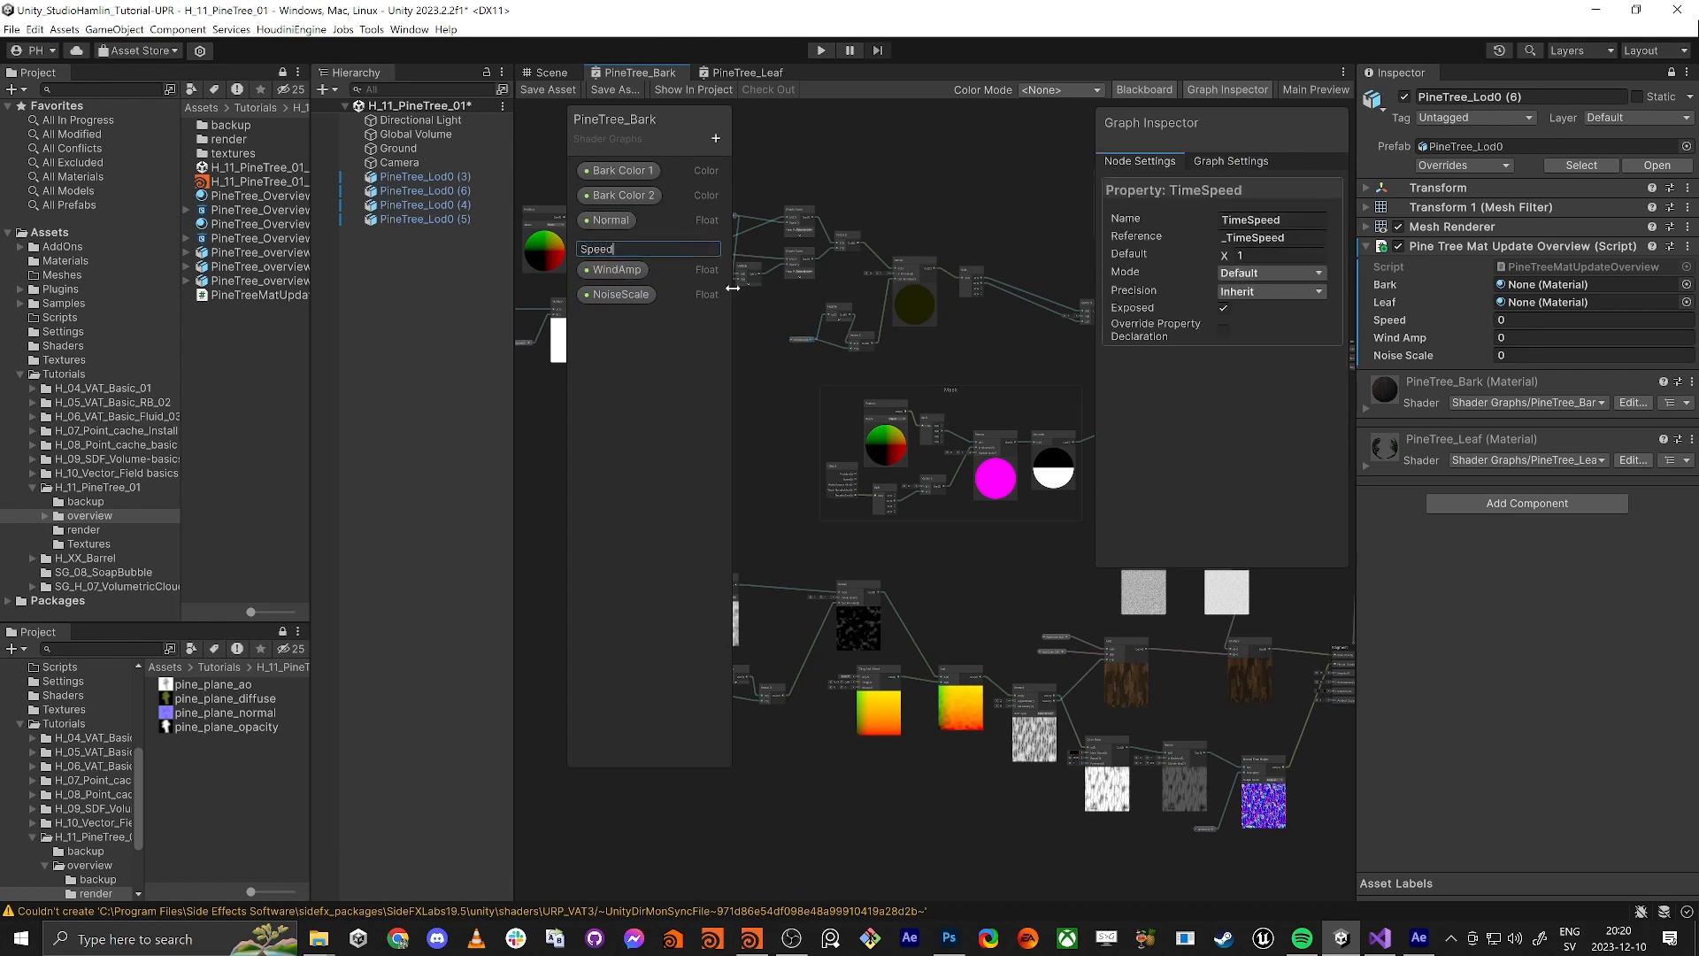
pyautogui.press('Return')
# Check the script's reference names and rename the PineTree_Bark graph's WindAmp property to Wind Amp
pyautogui.hotkey('alt', 'Tab')
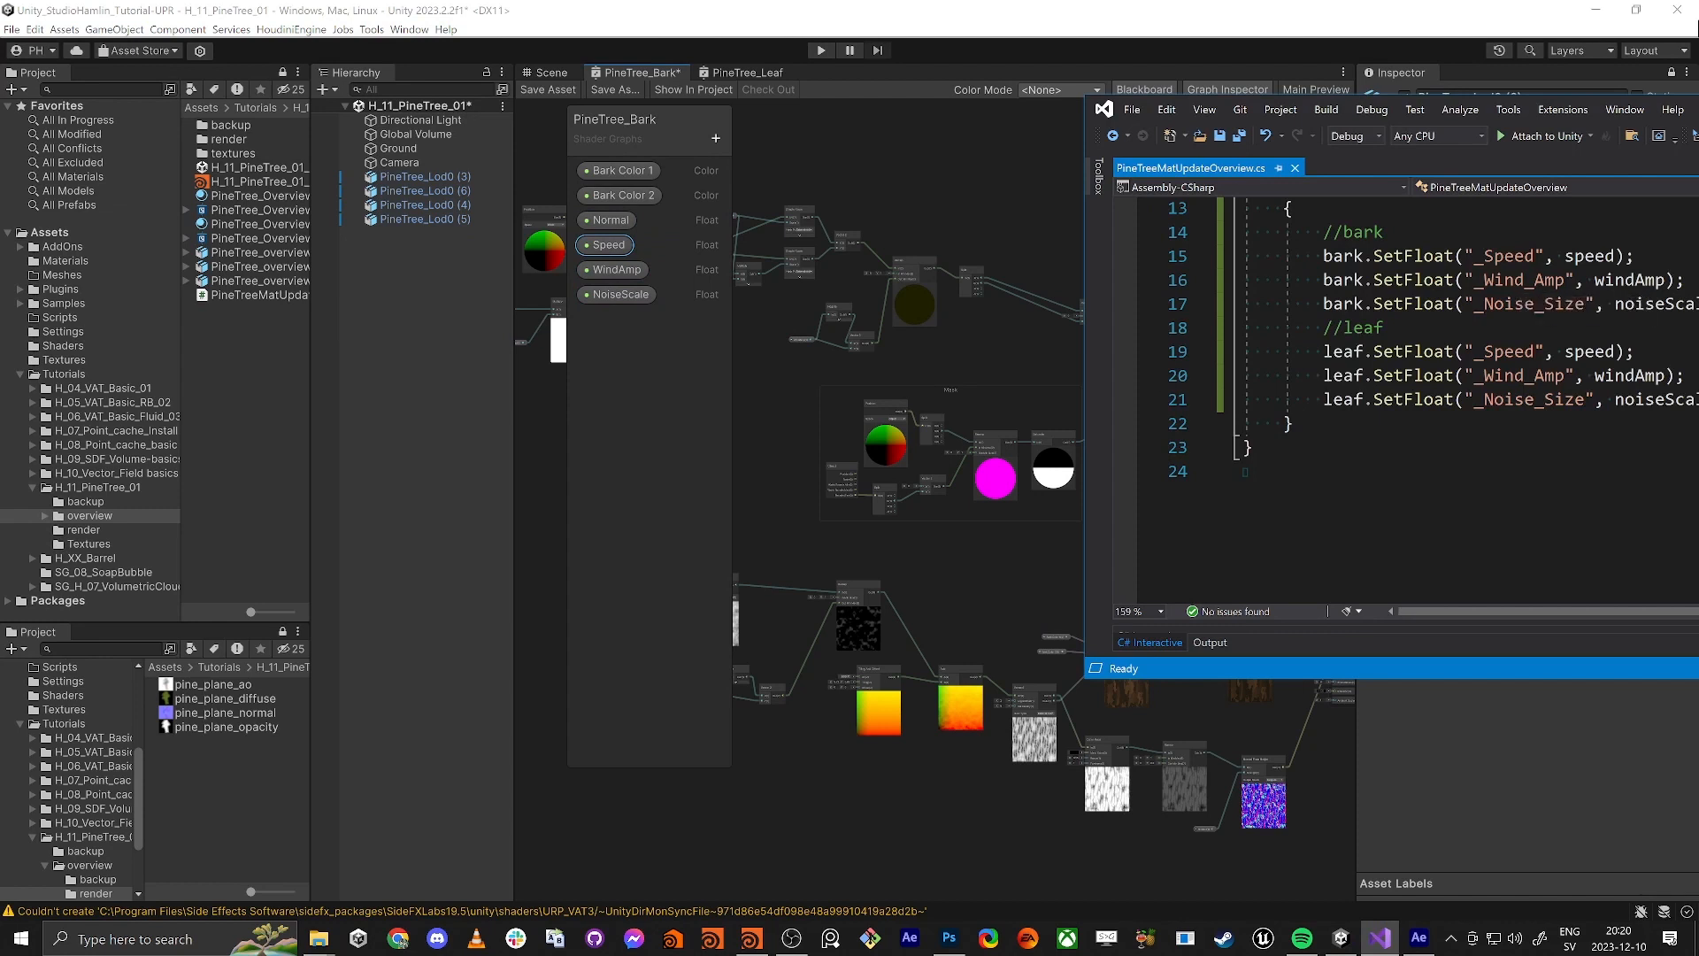
pyautogui.hotkey('alt', 'Tab')
pyautogui.click(617, 270)
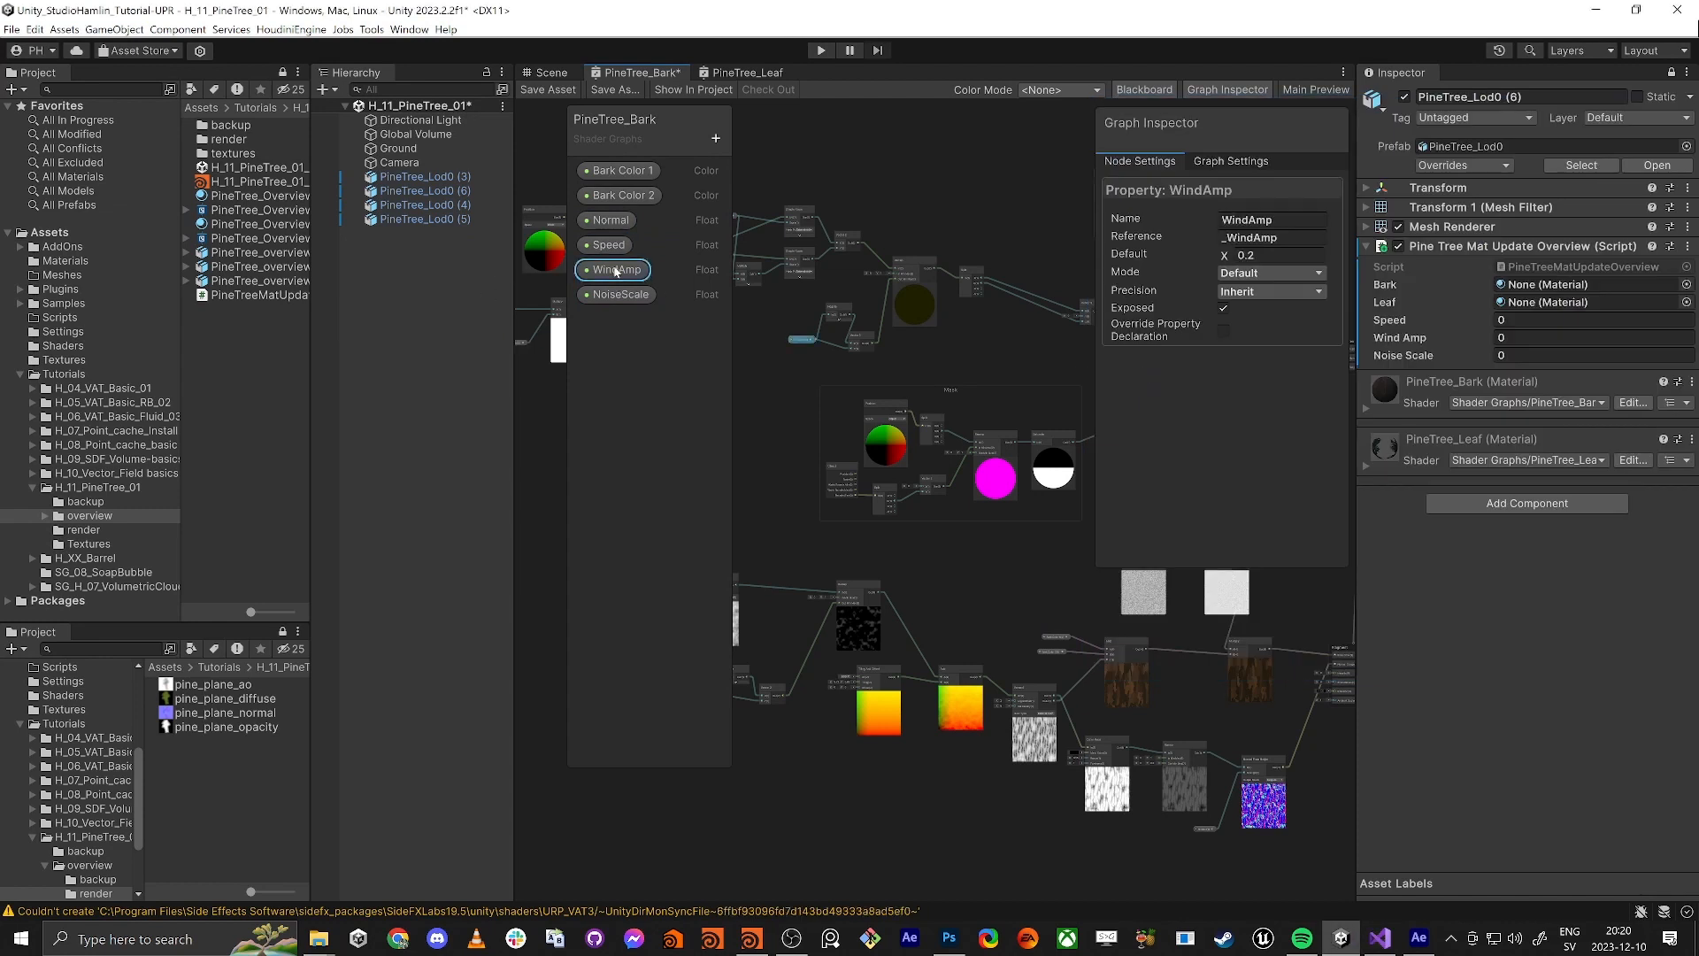
pyautogui.doubleClick(622, 277)
pyautogui.press('BackSpace')
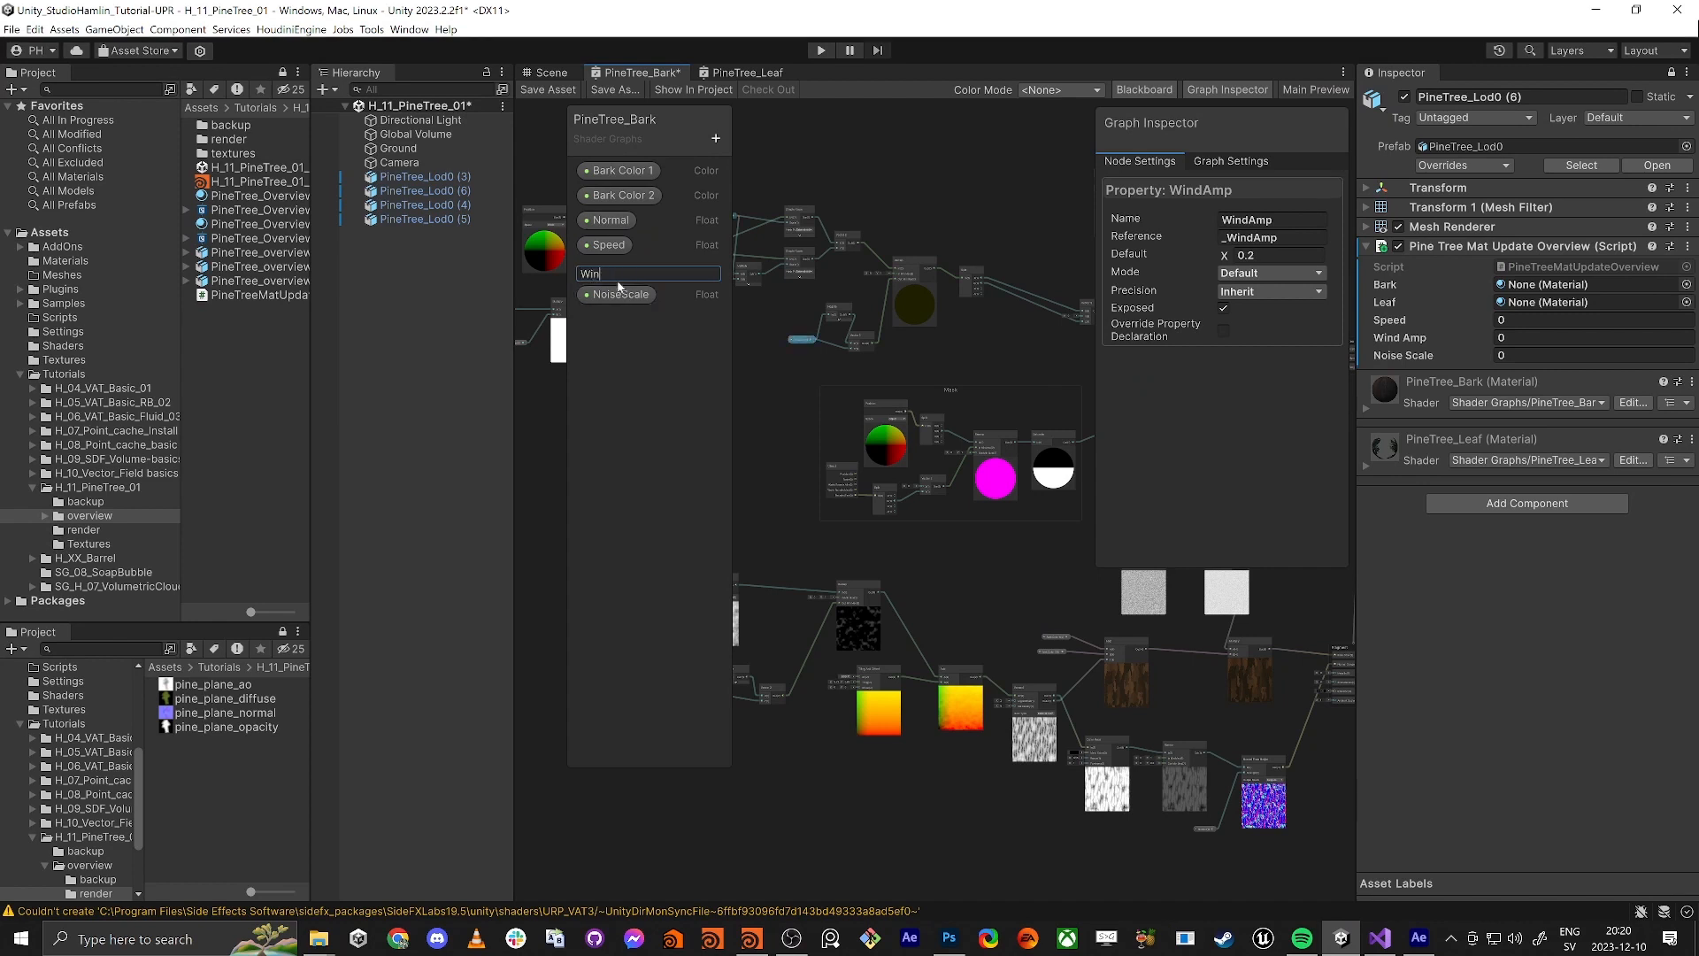
pyautogui.press('Return')
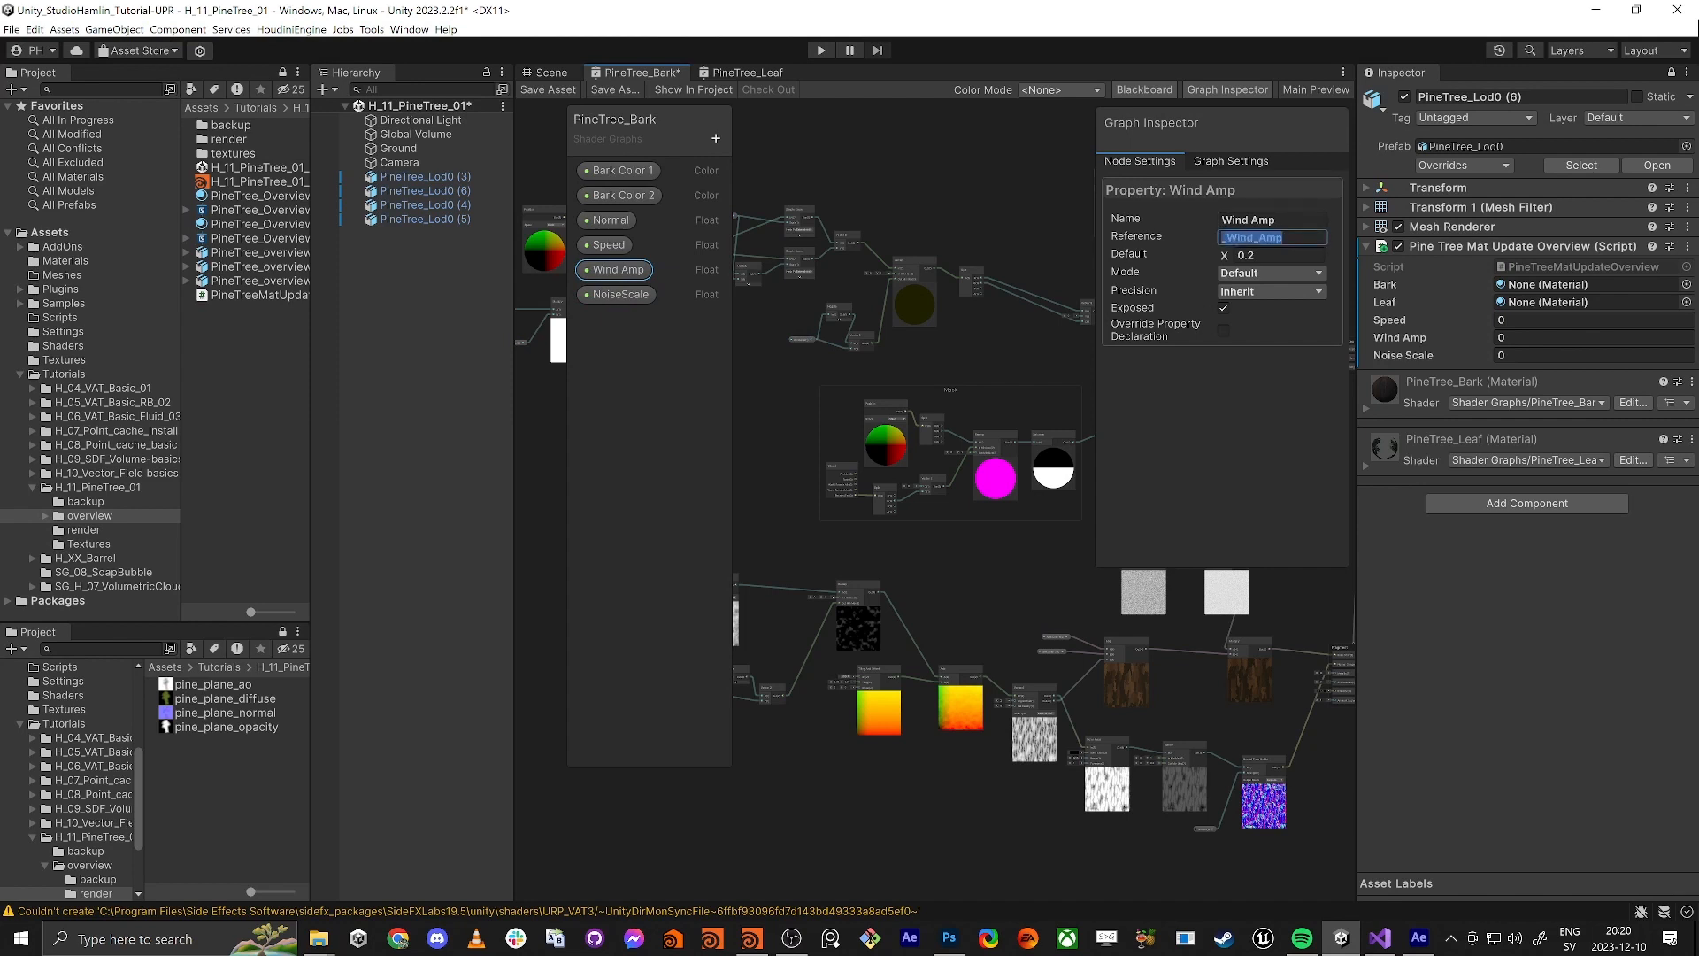
# Rename the PineTree_Bark graph's NoiseScale property to Noise Size, compare it with the script and save the graph
pyautogui.click(623, 298)
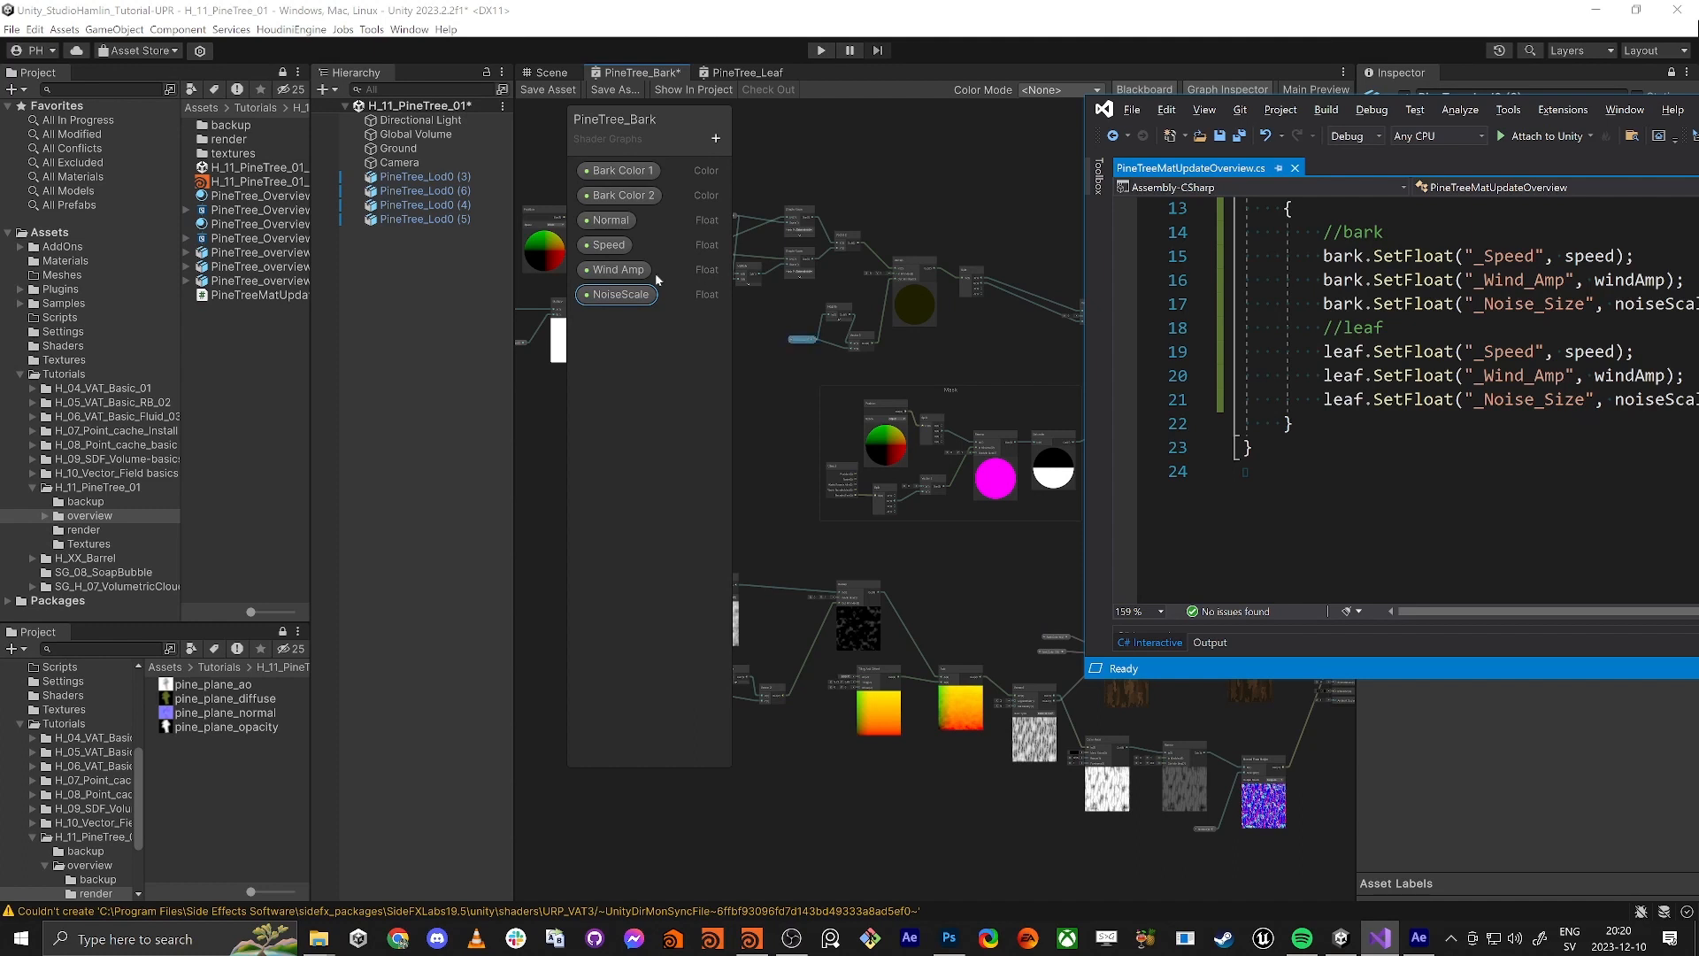
pyautogui.doubleClick(620, 295)
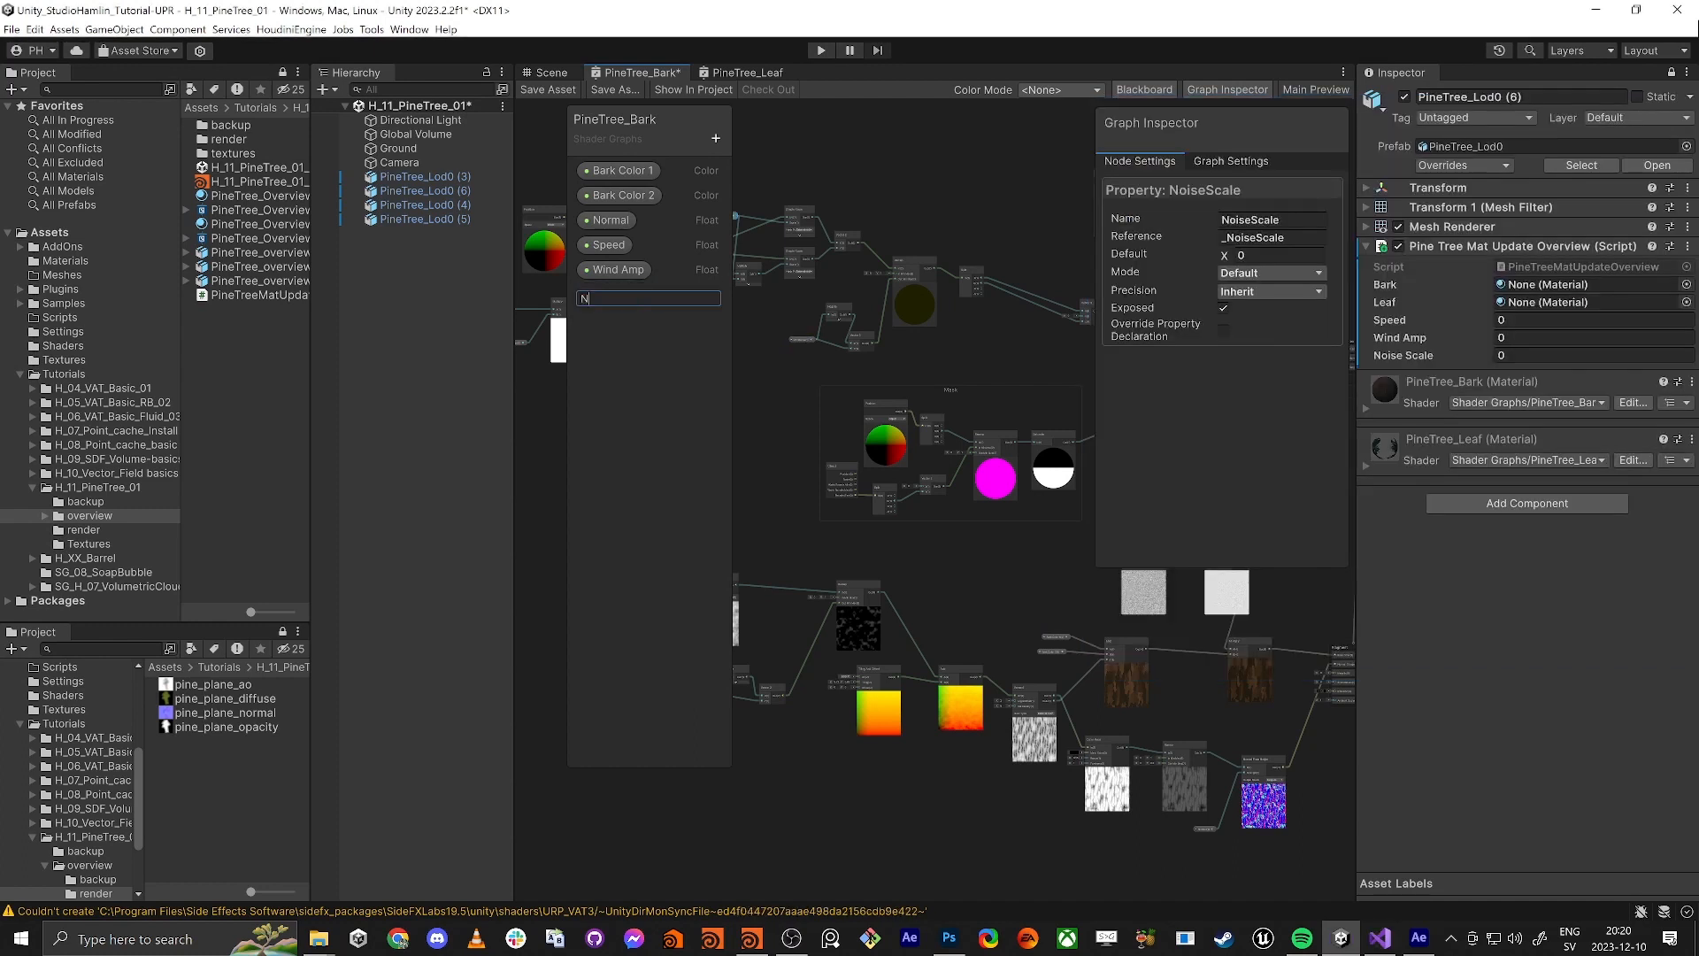
pyautogui.write('Noise Size')
pyautogui.press('Return')
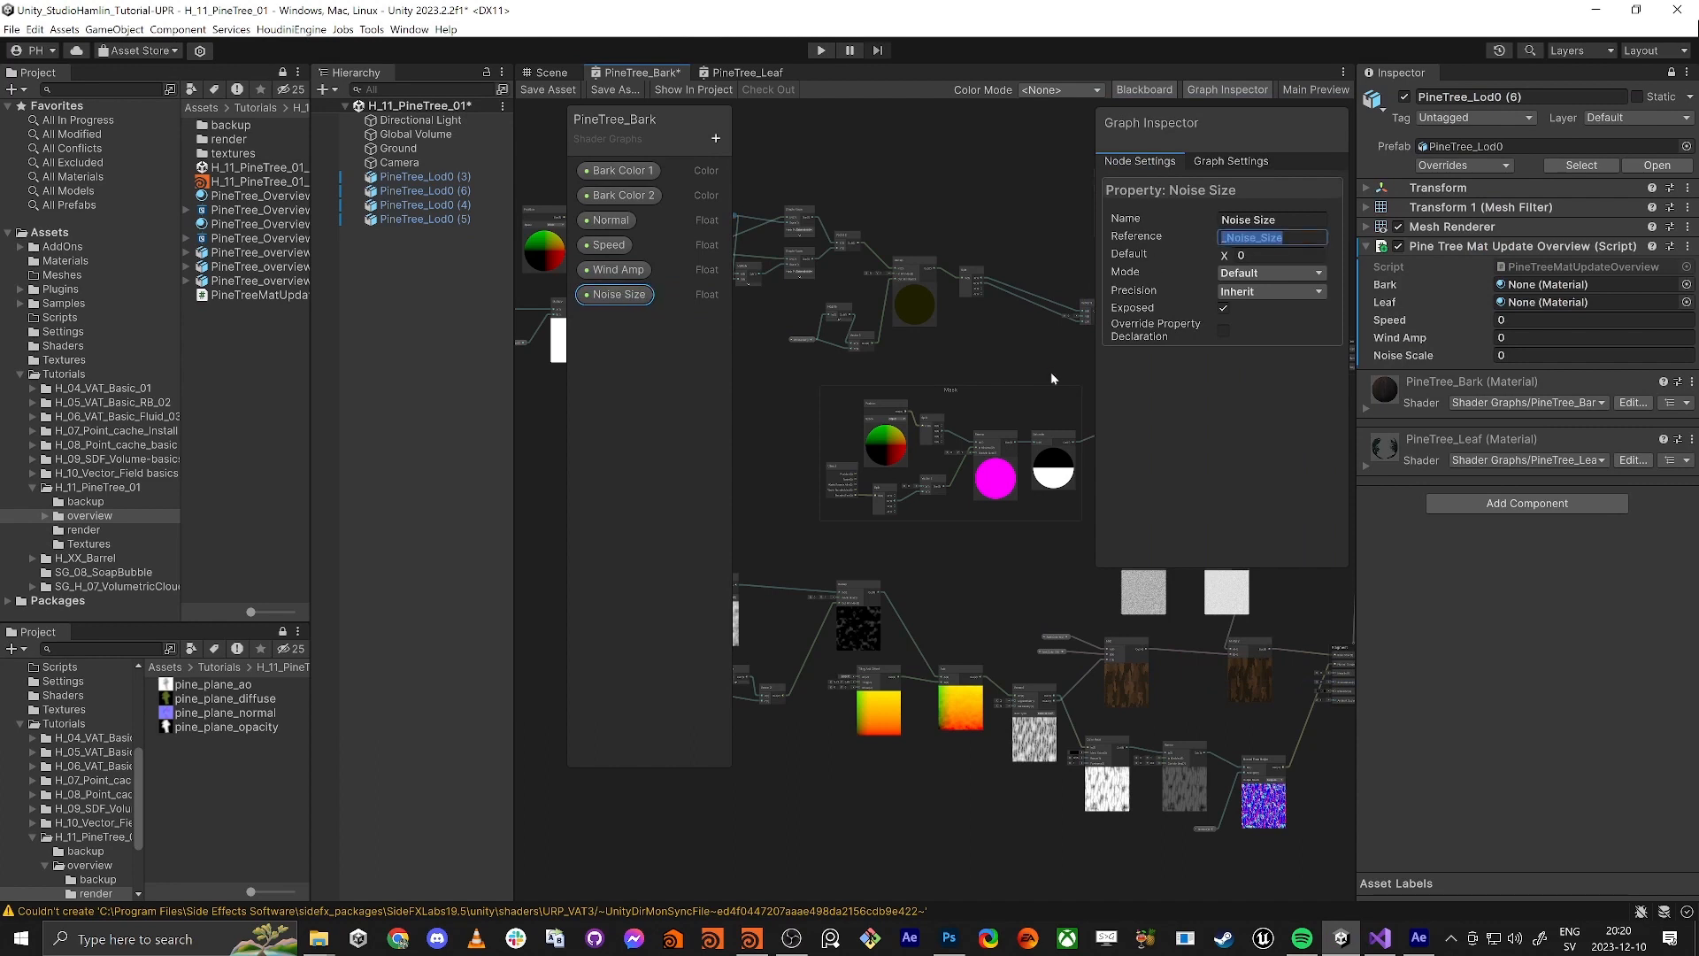
pyautogui.hotkey('alt', 'Tab')
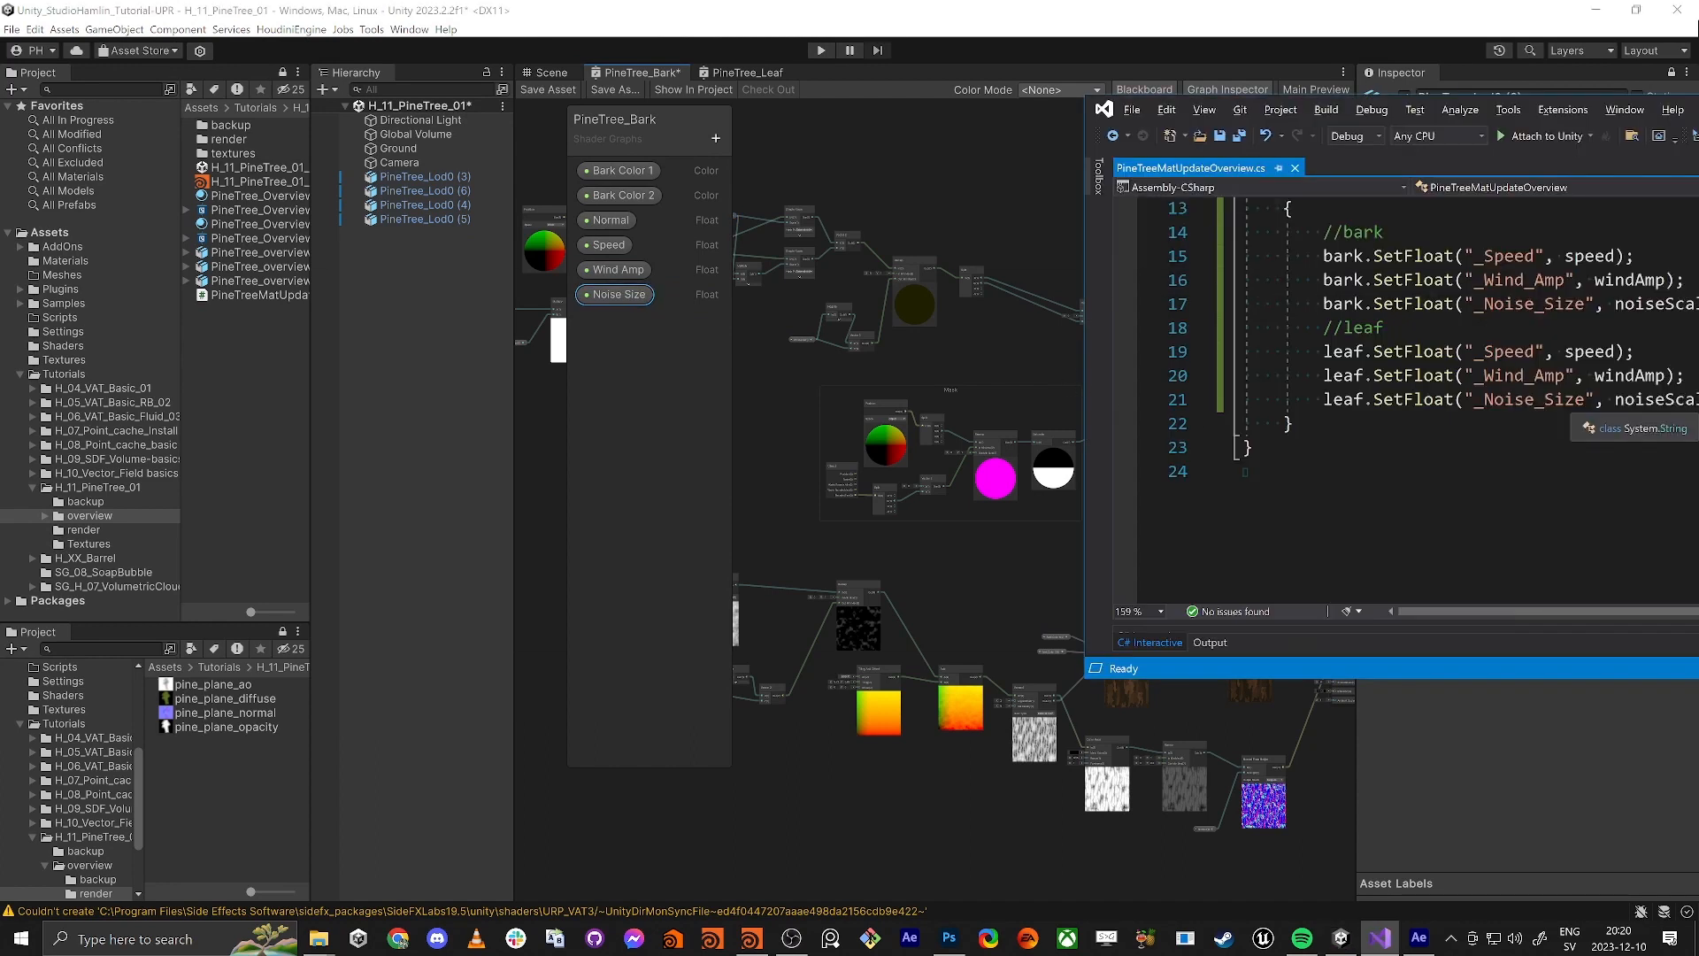
pyautogui.click(665, 80)
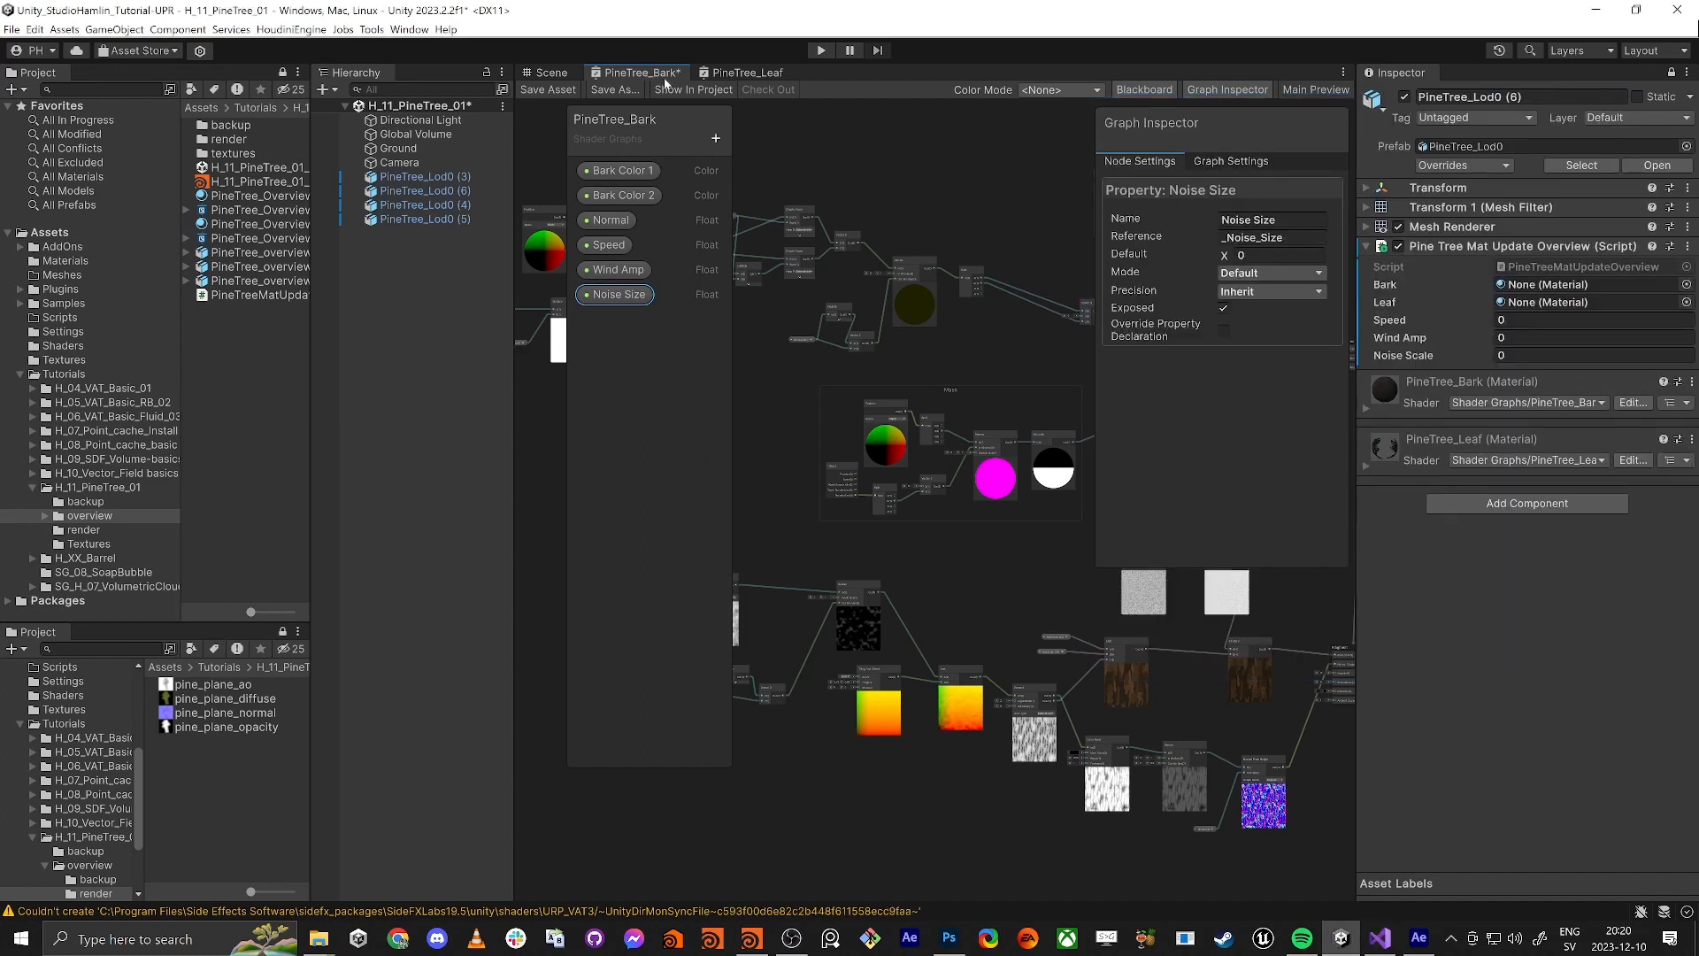
pyautogui.click(548, 89)
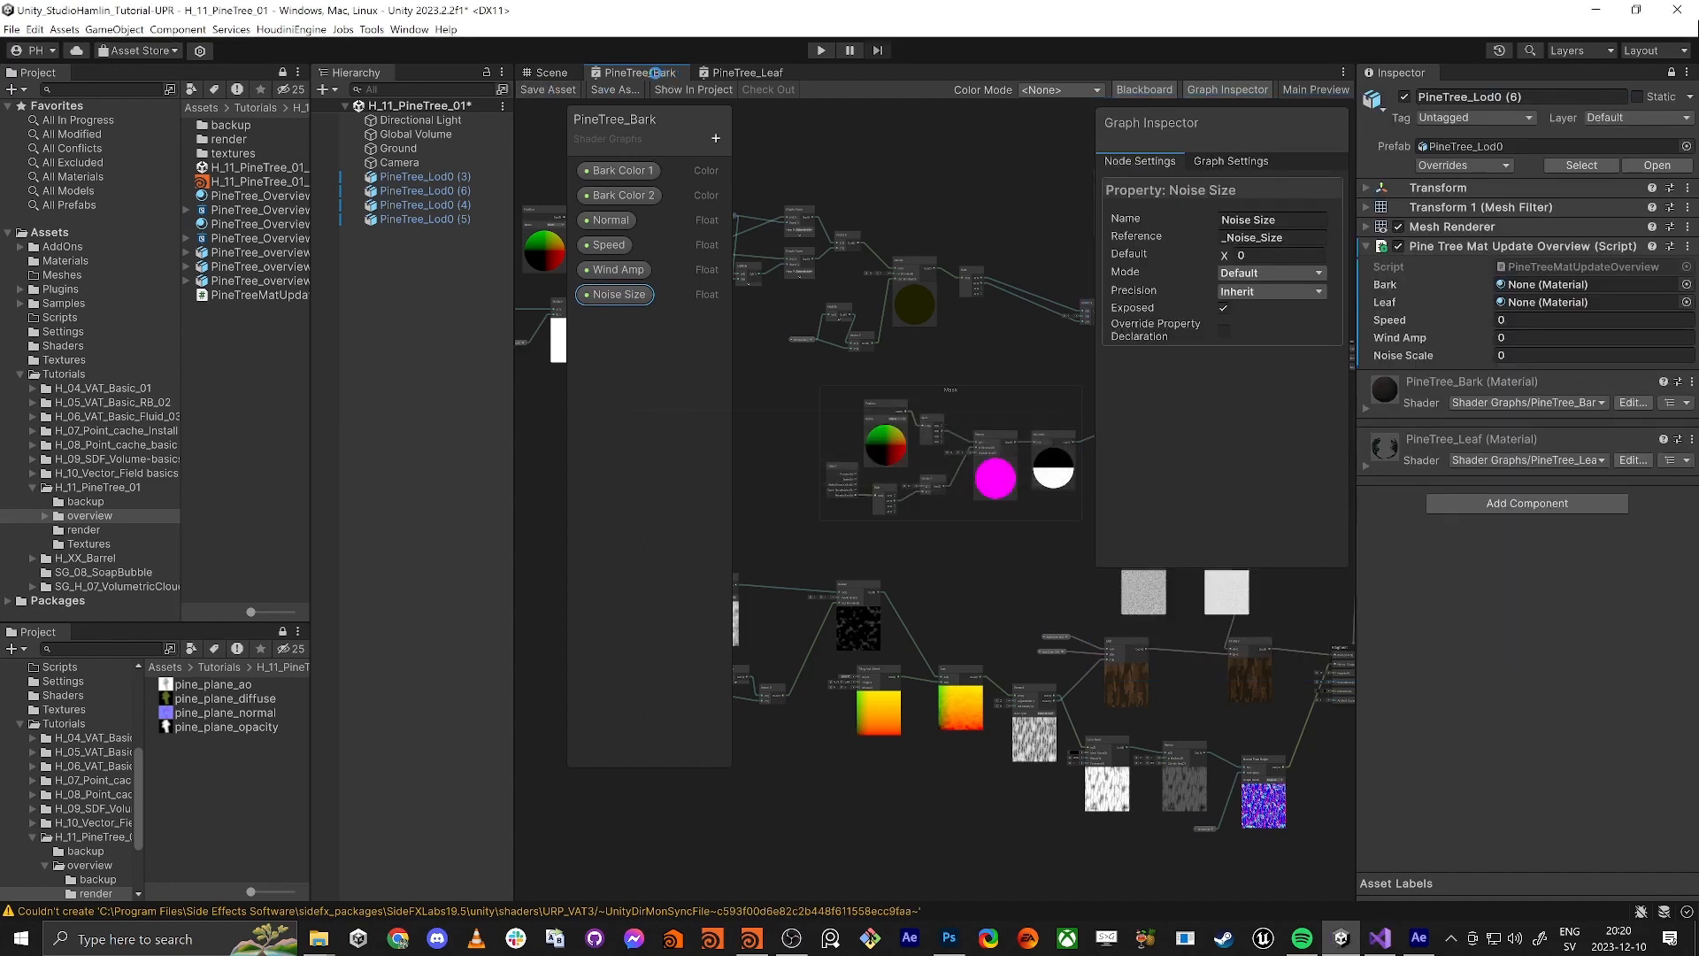
# In the PineTree_Leaf graph, rename the speed property to Speed and WindAmp to Wind Amp
pyautogui.click(748, 73)
pyautogui.doubleClick(607, 245)
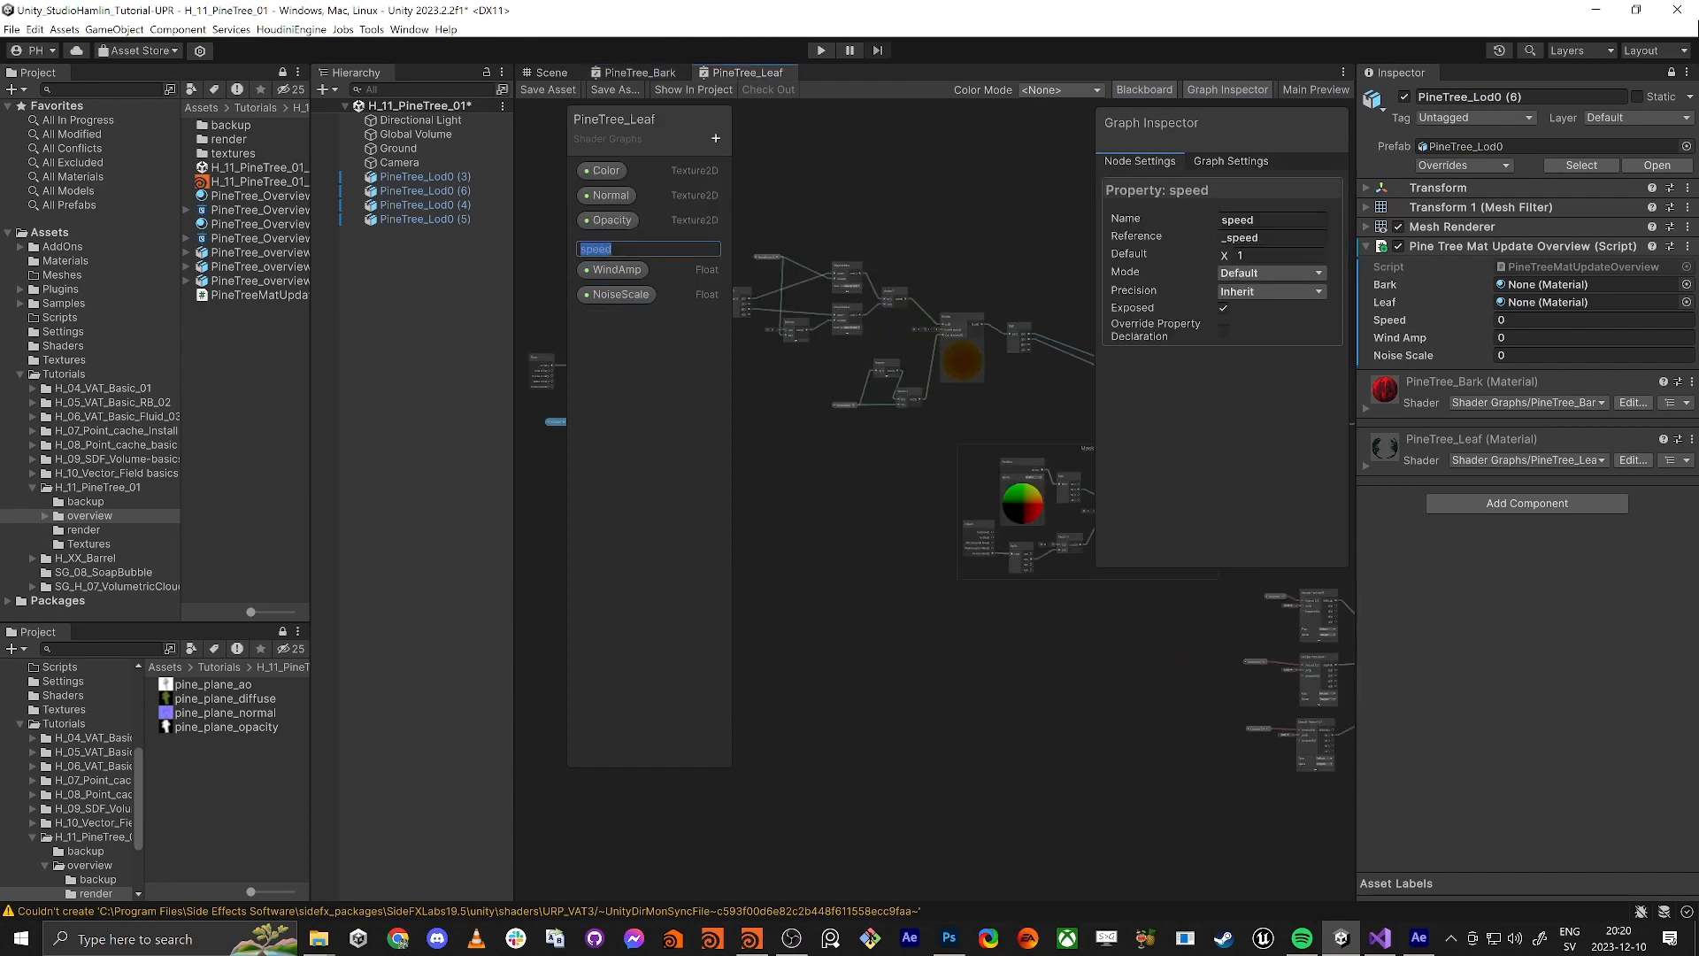
pyautogui.write('Speed')
pyautogui.press('Return')
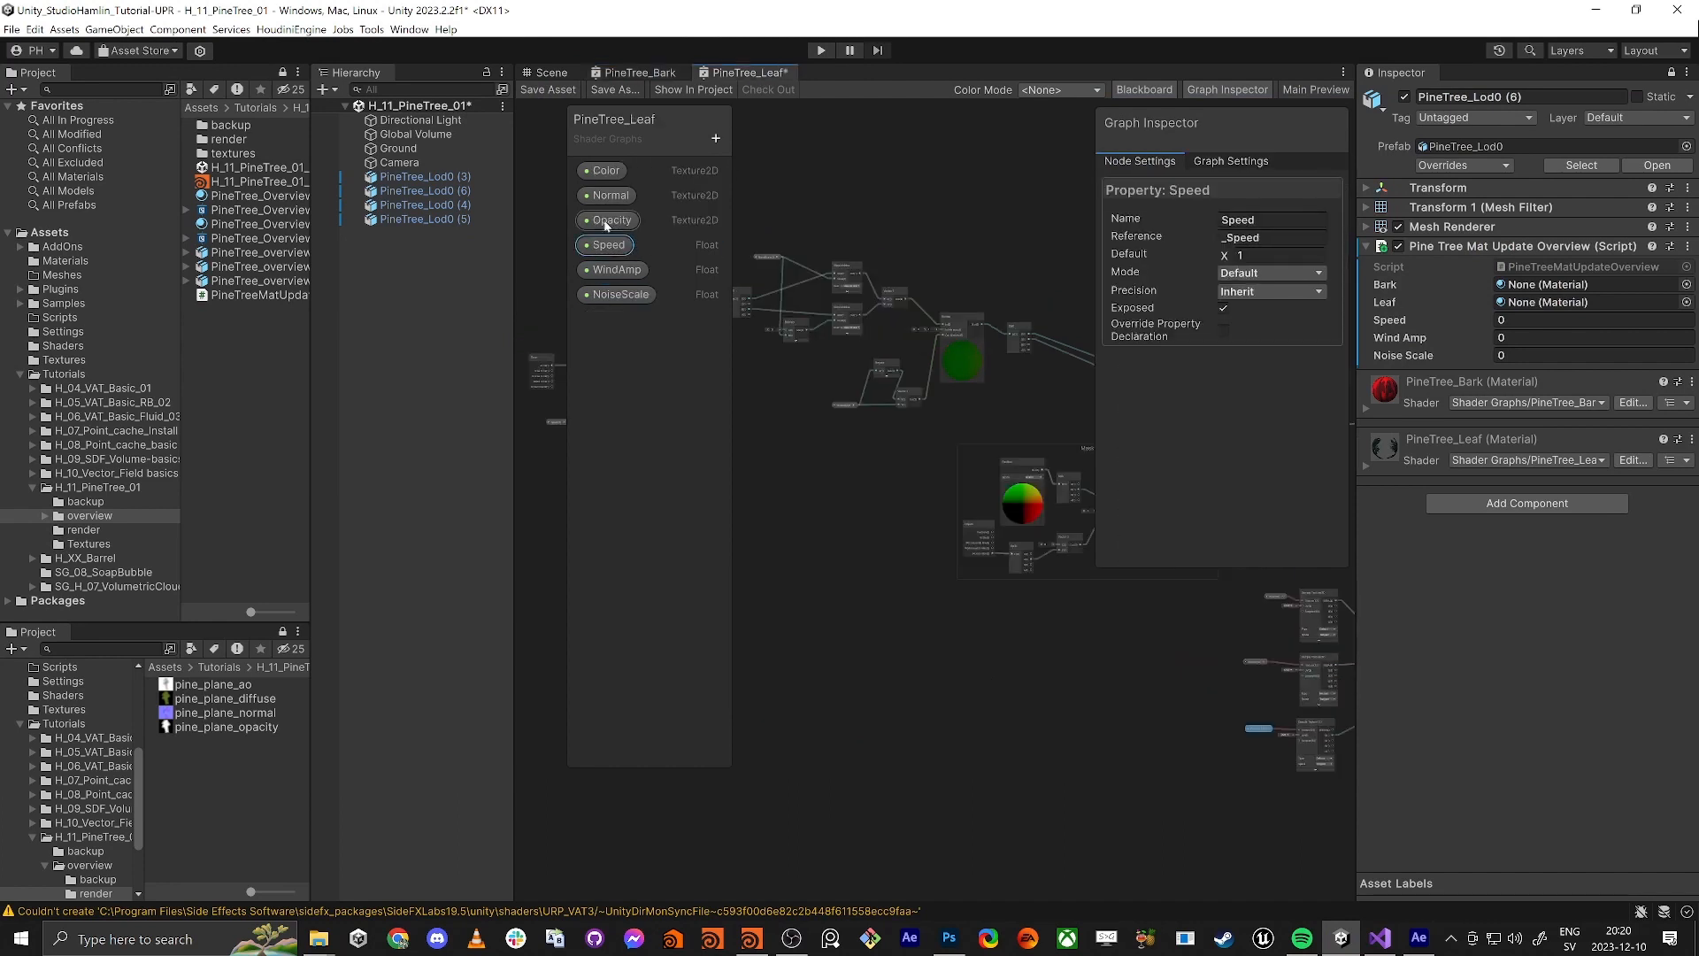
pyautogui.doubleClick(617, 271)
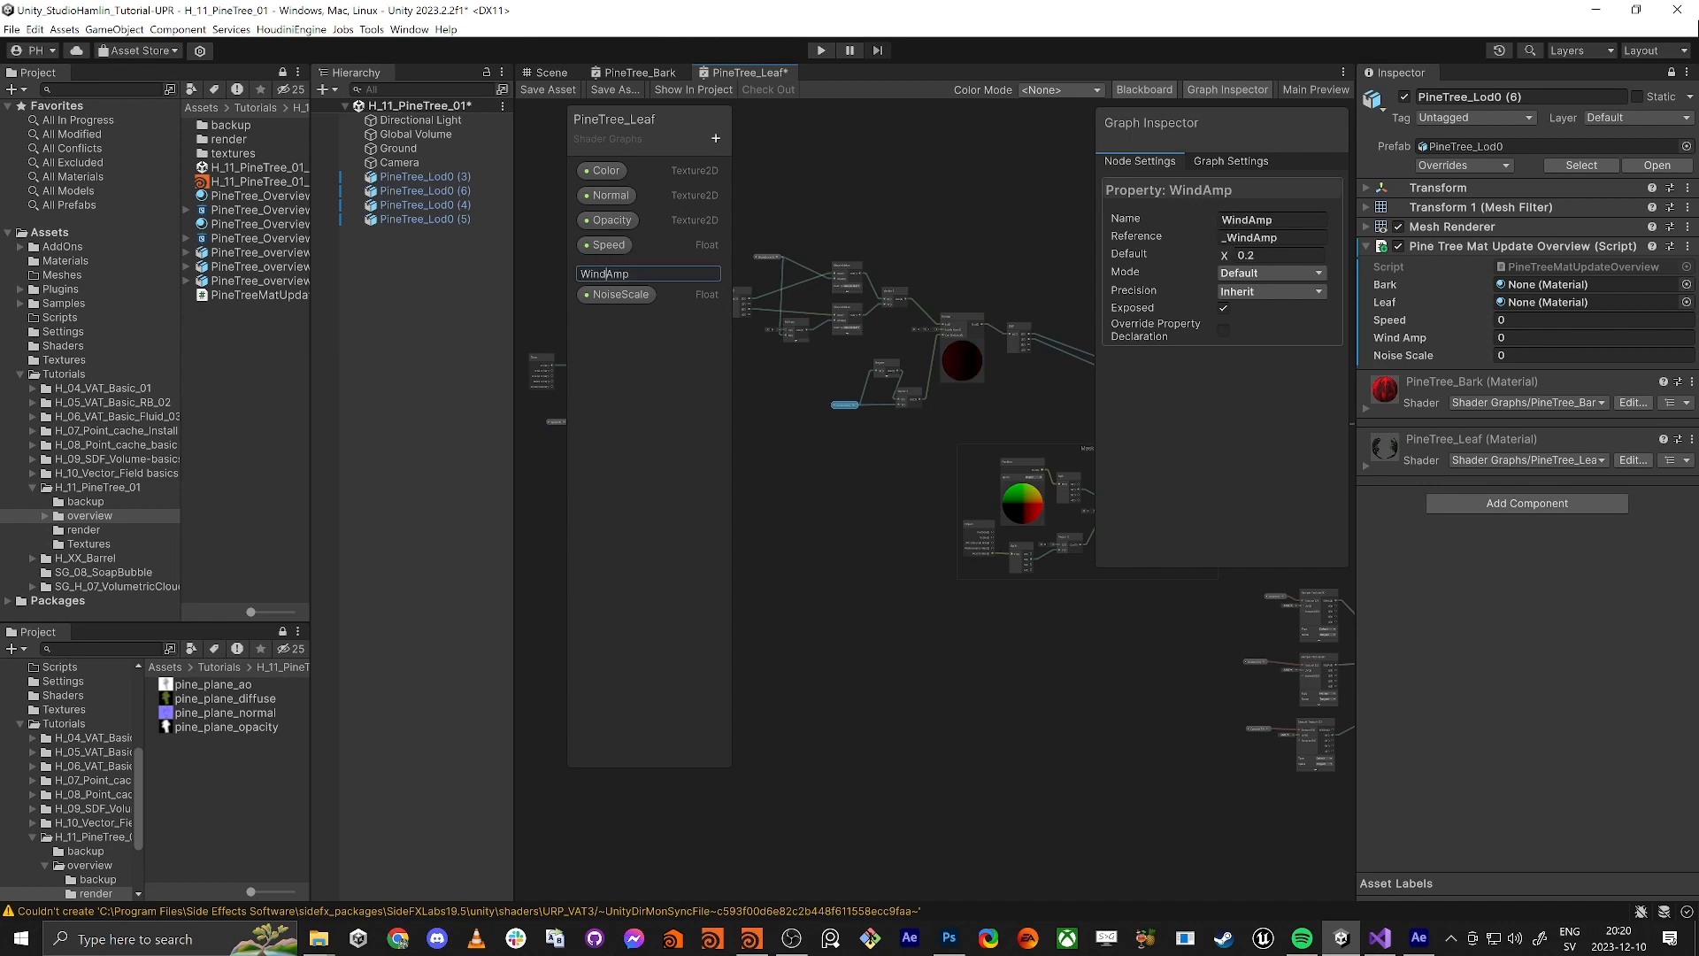
pyautogui.press('Return')
# Rename the PineTree_Leaf graph's NoiseScale property to Noise Size and save the graph
pyautogui.doubleClick(628, 295)
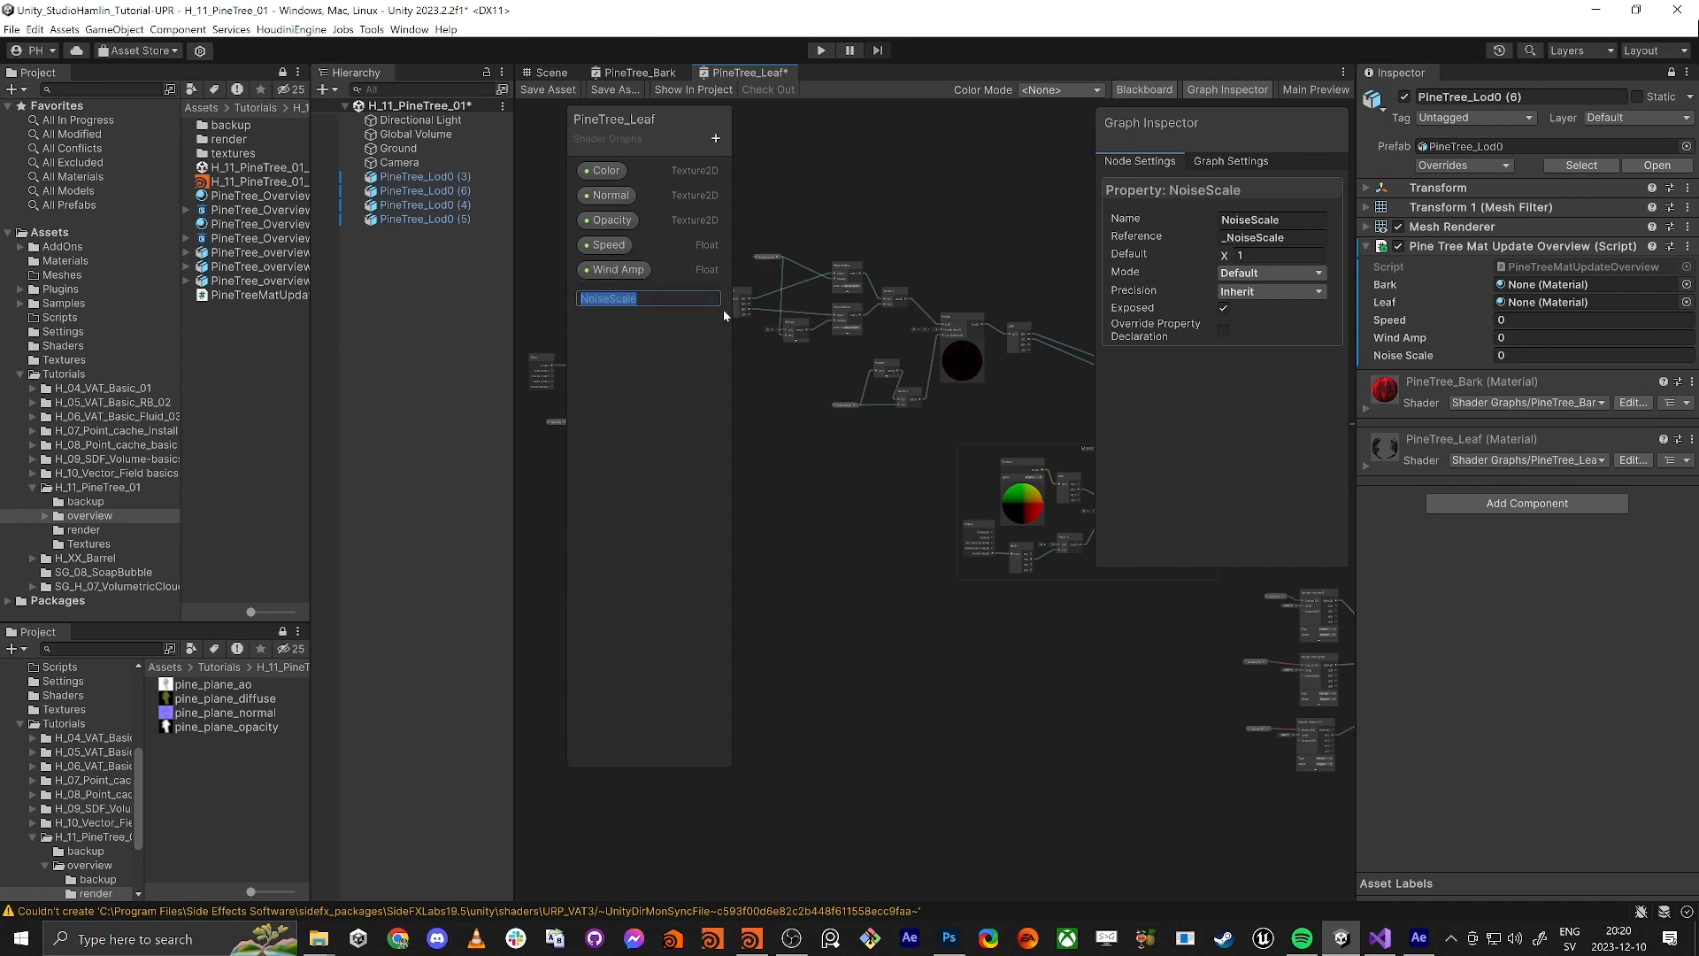
pyautogui.press('Right')
pyautogui.press('BackSpace')
pyautogui.press('BackSpace')
pyautogui.press('BackSpace')
pyautogui.press('BackSpace')
pyautogui.press('Return')
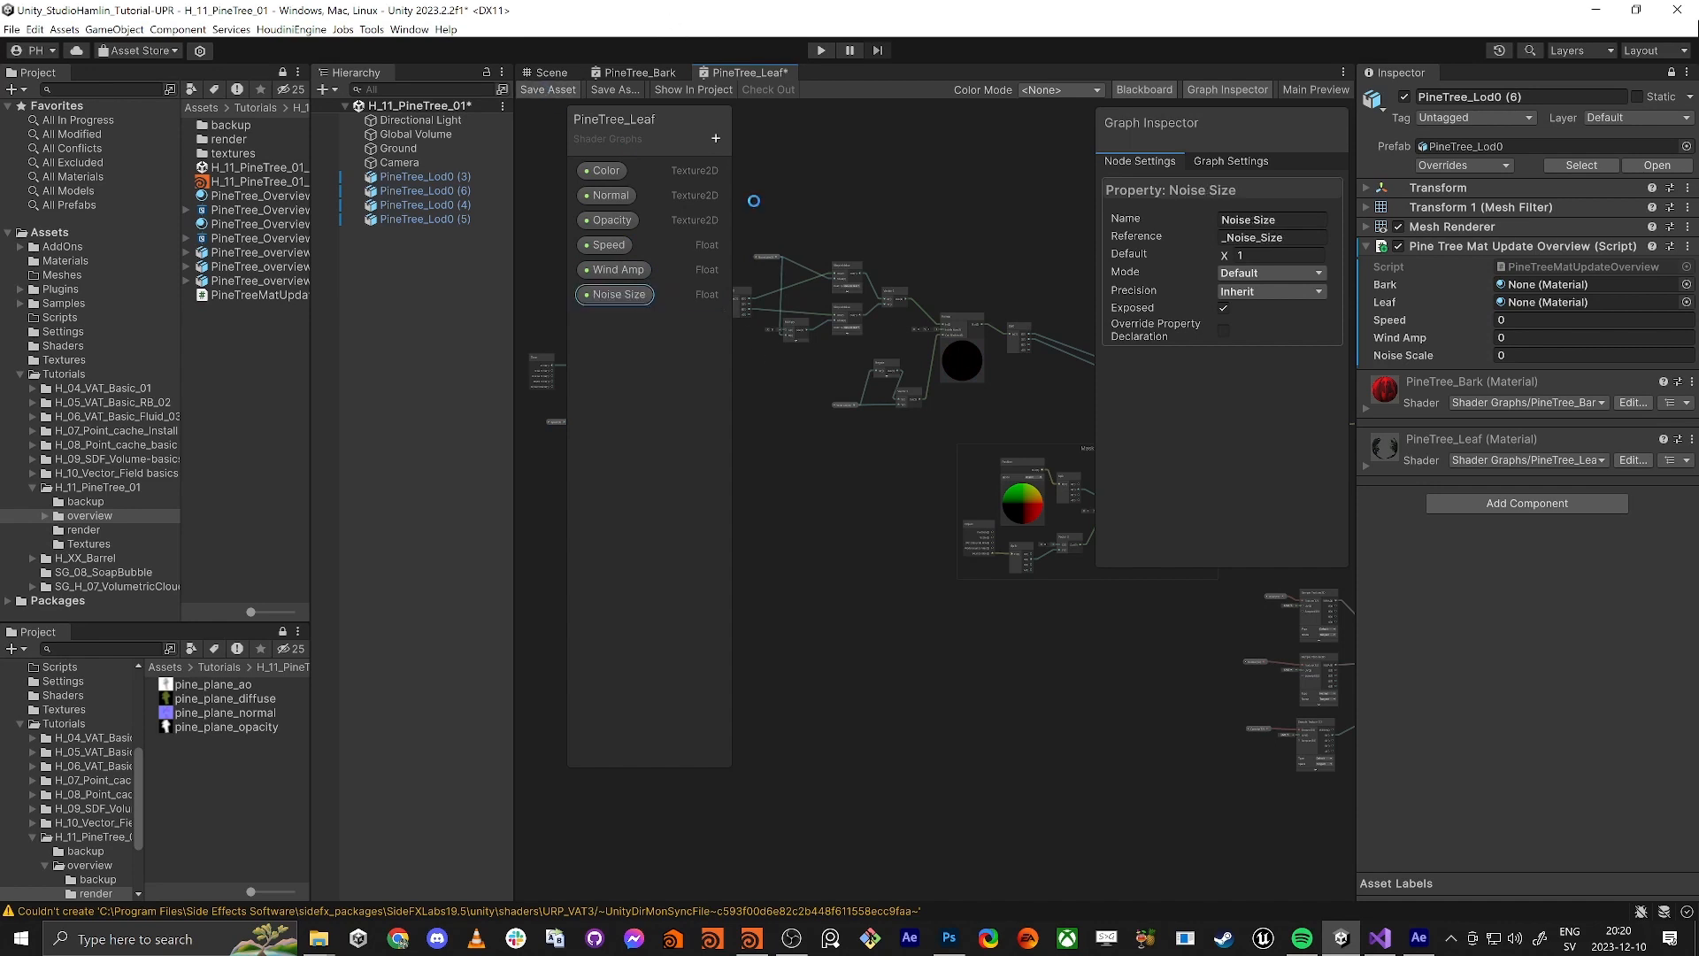
pyautogui.hotkey('alt', 'Tab')
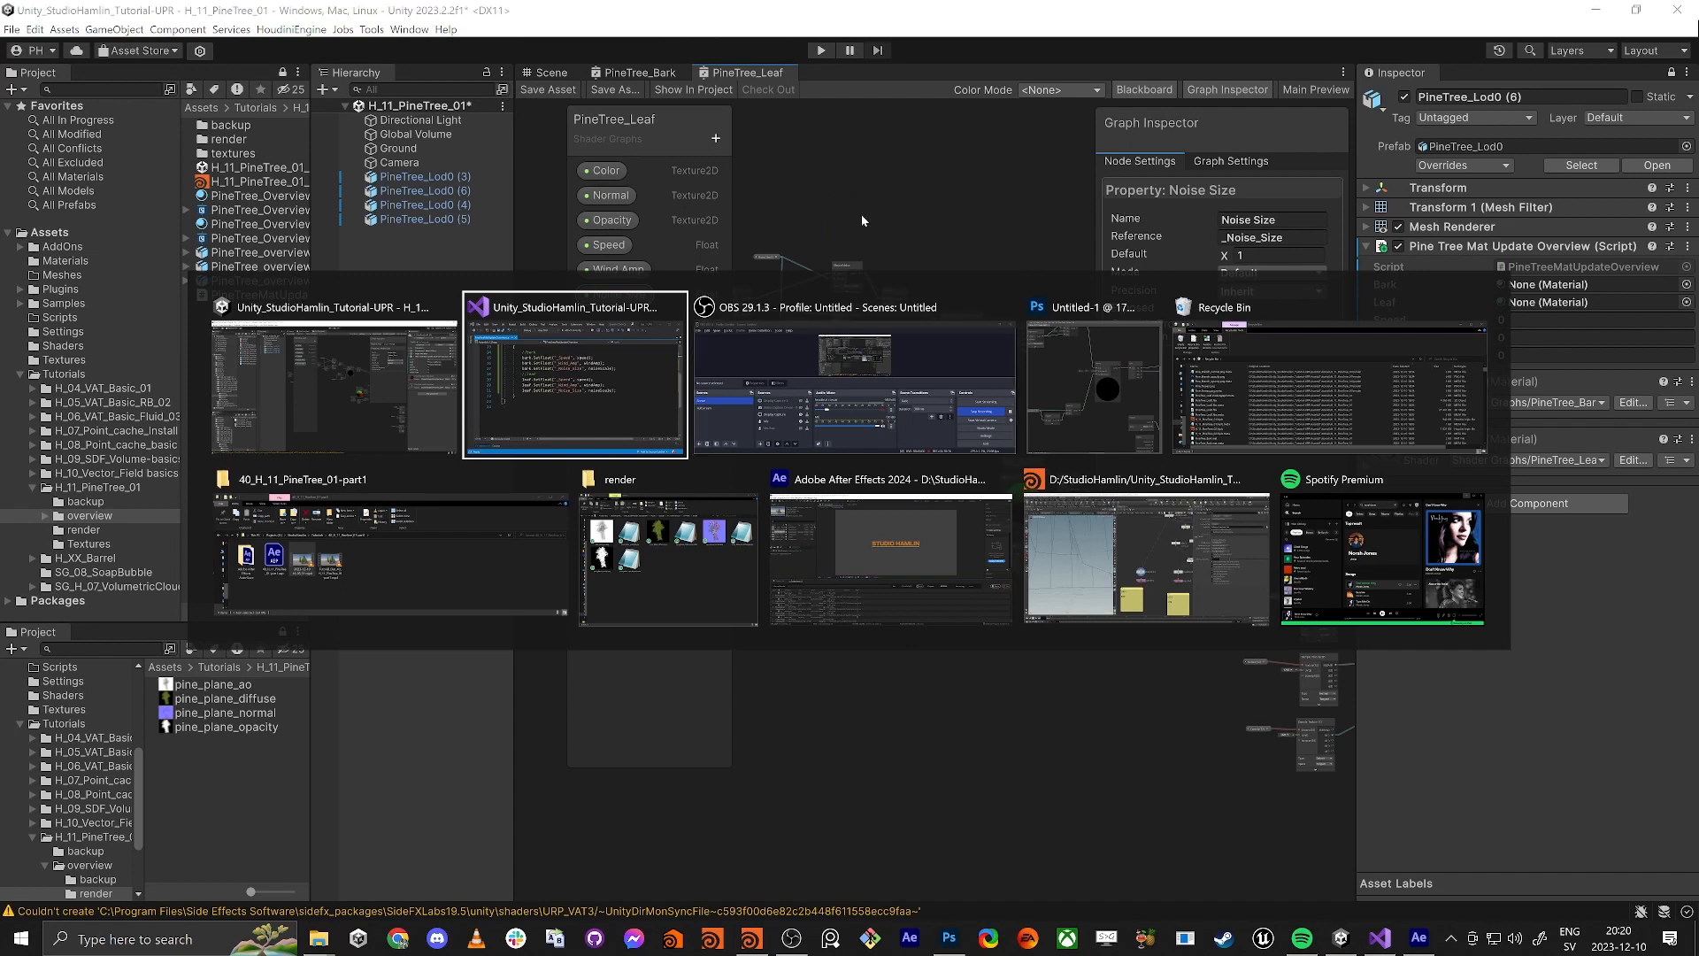
pyautogui.press('Escape')
# Back in the scene, assign the PineTree_Bark and PineTree_Leaf materials from the H_11_PineTree_01 folder to the script's Bark and Leaf slots
pyautogui.click(546, 74)
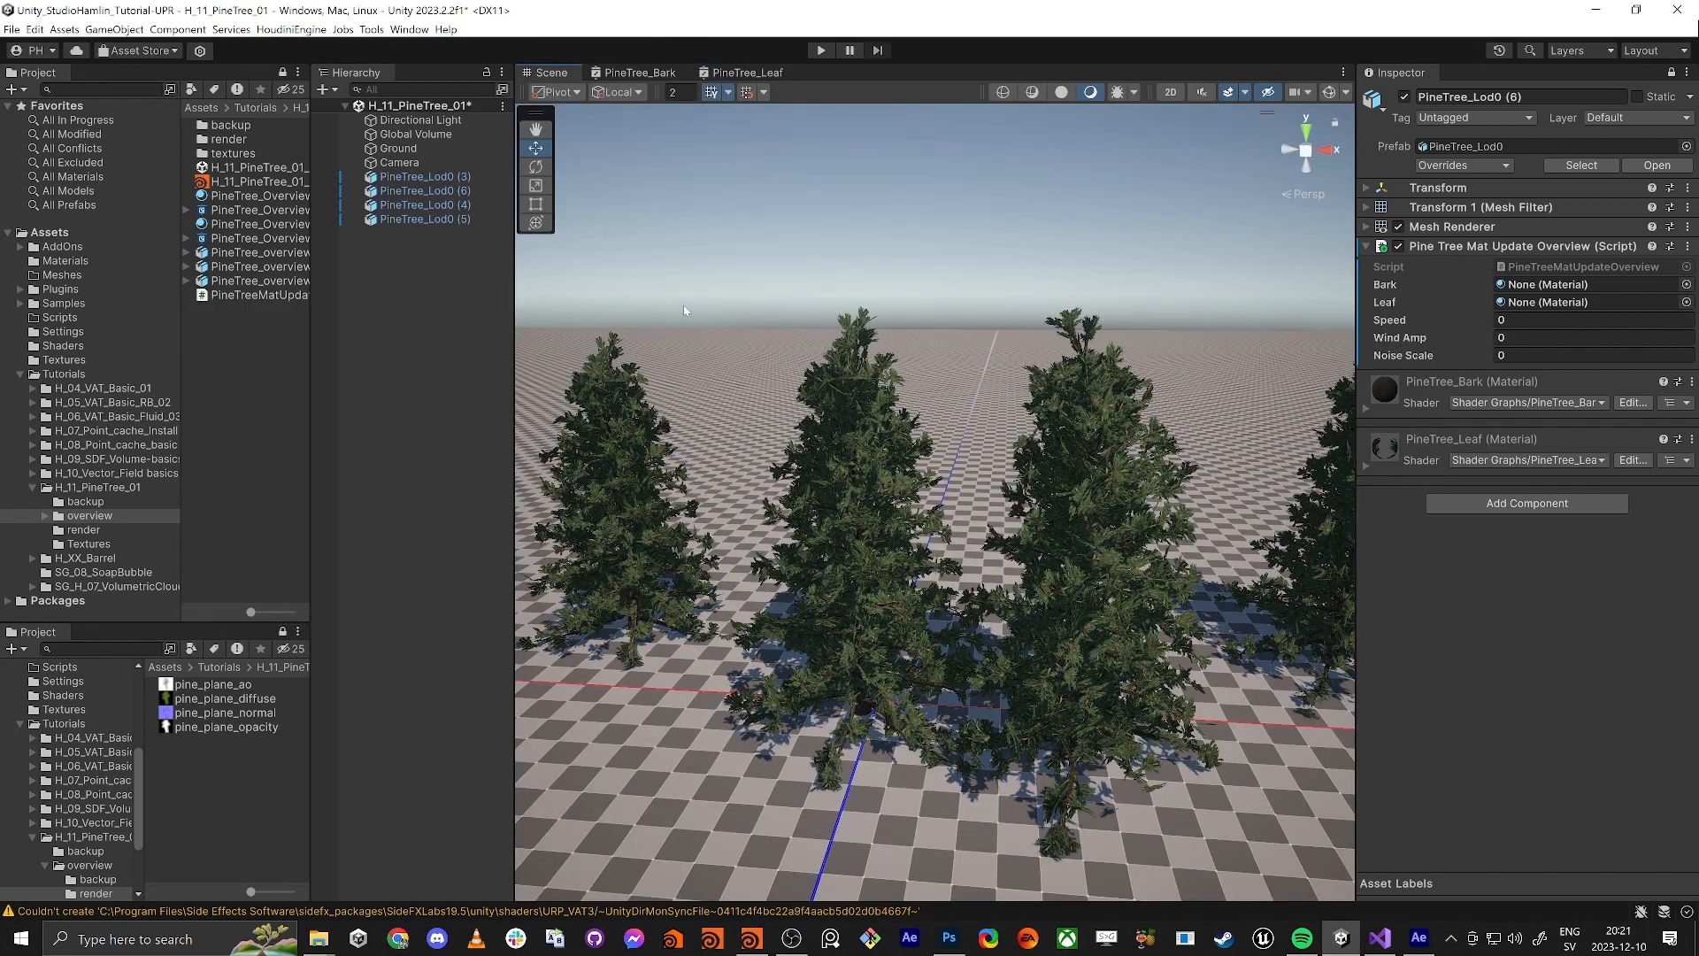
pyautogui.moveTo(308, 235); pyautogui.dragTo(380, 236)
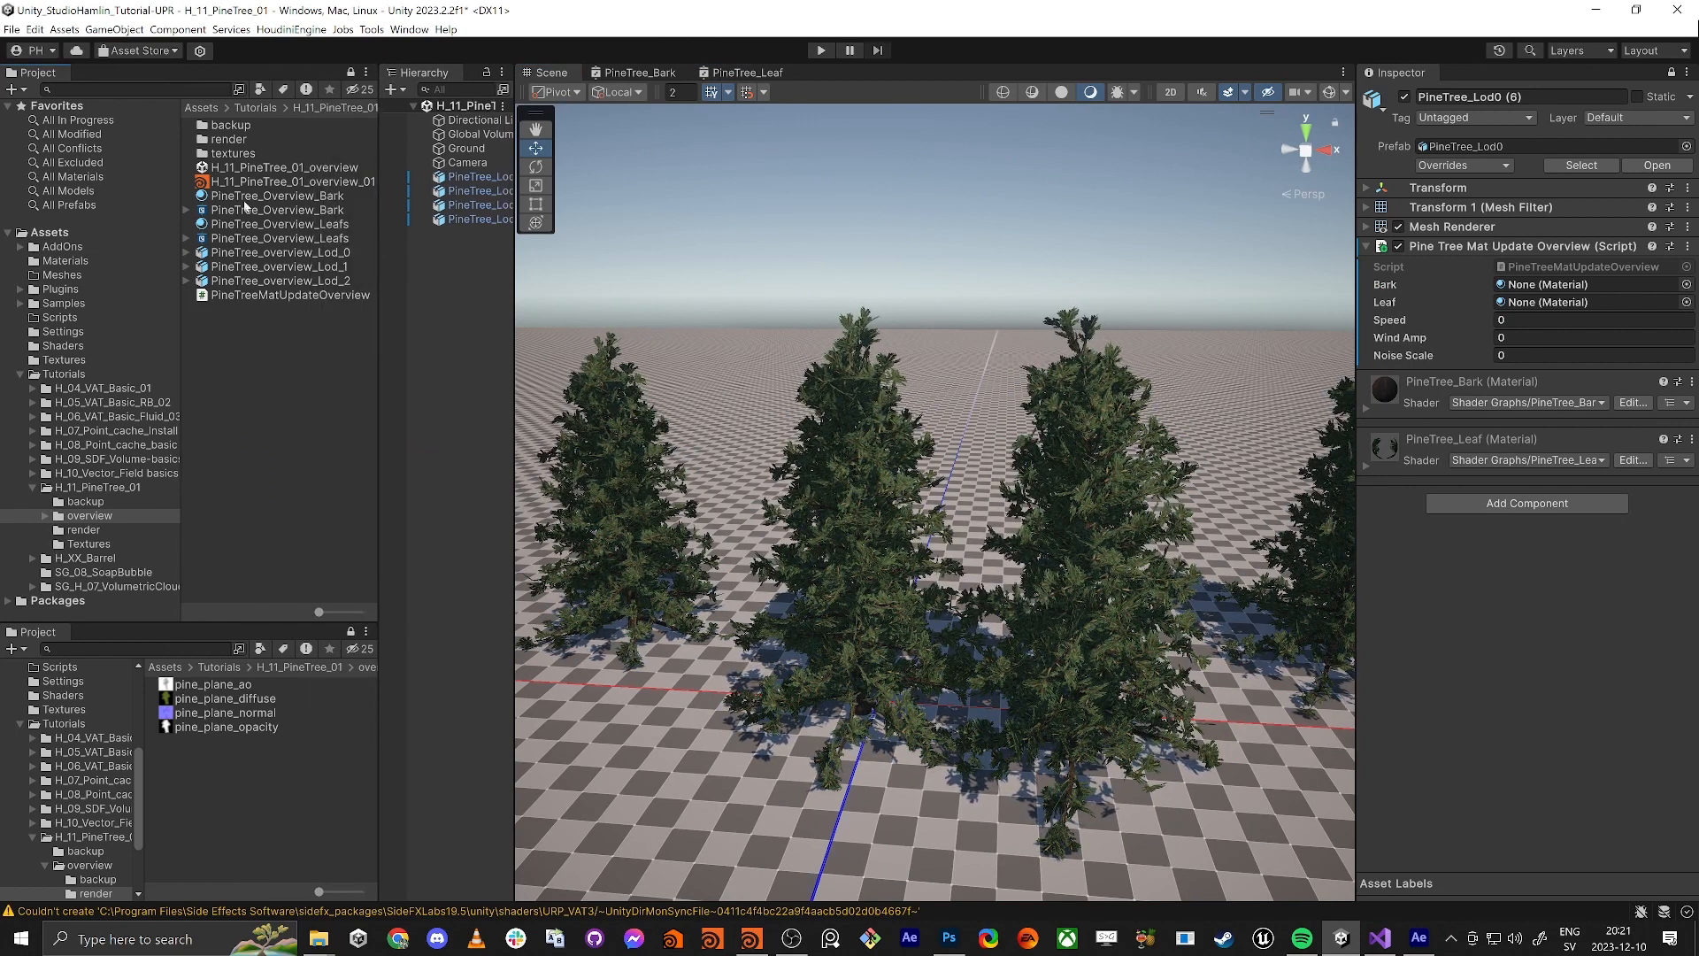
pyautogui.click(75, 488)
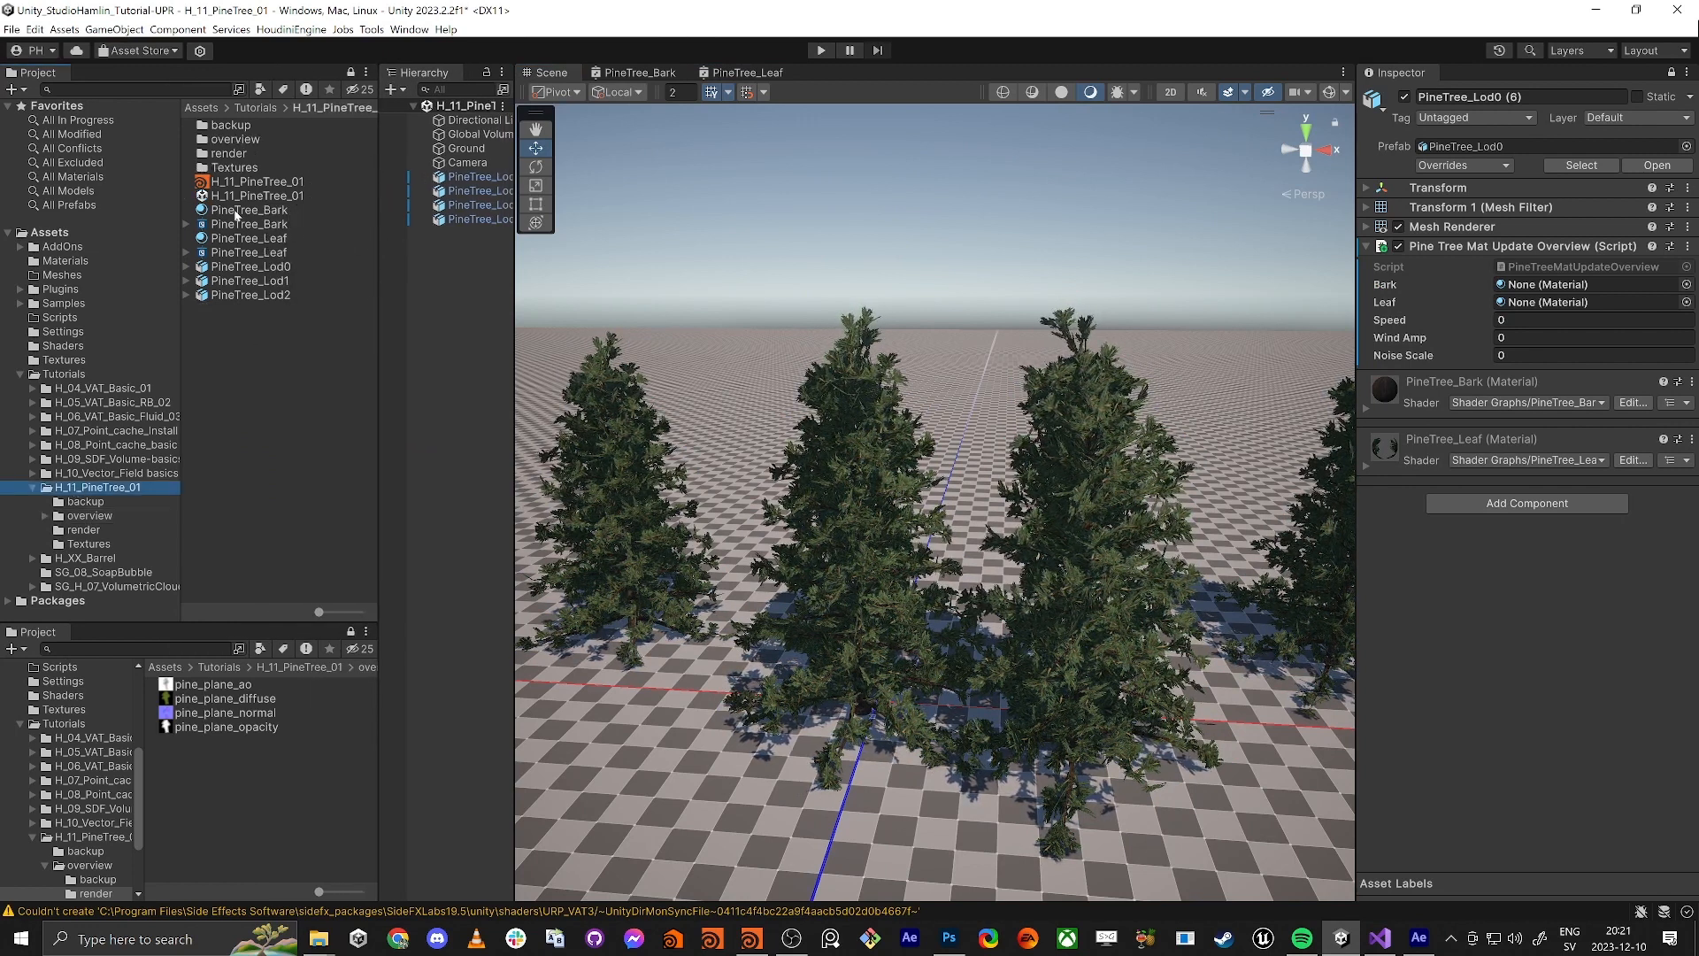
pyautogui.moveTo(236, 214); pyautogui.dragTo(1538, 286)
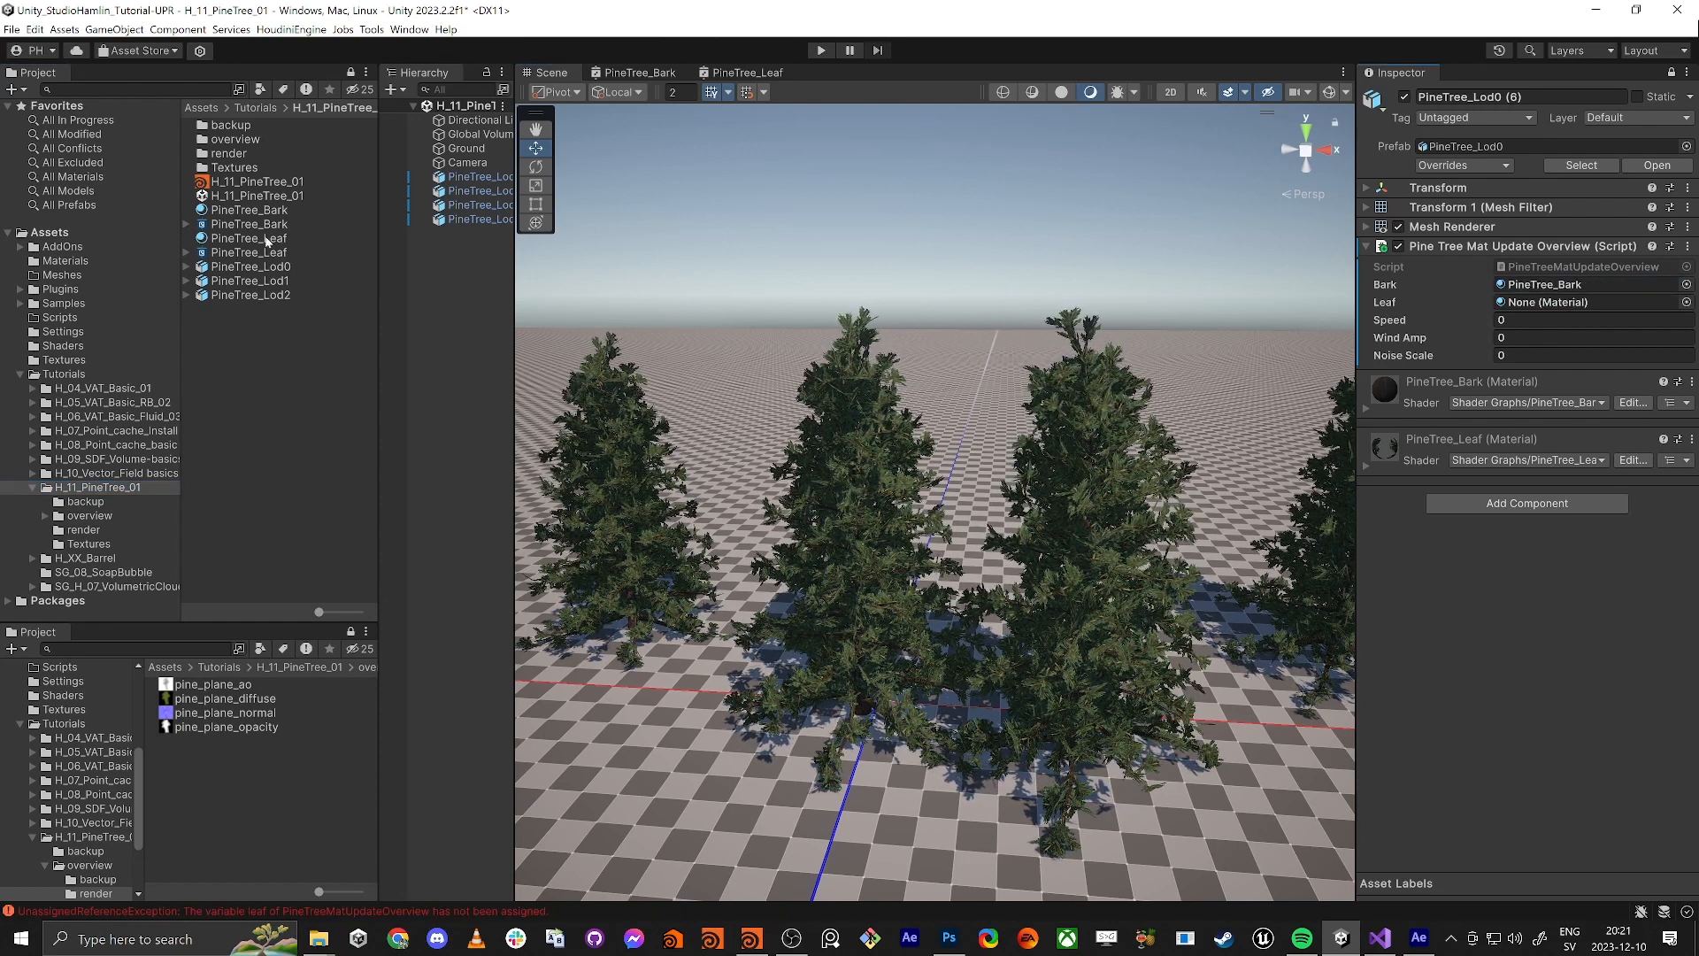
pyautogui.moveTo(267, 240); pyautogui.dragTo(1531, 321)
# Try the script's Speed at 6.41, Wind Amp at 0.64 and Noise Scale at 0.66, checking the trees' wind motion
pyautogui.moveTo(1419, 339)
pyautogui.mouseDown()
pyautogui.moveTo(1487, 338)
pyautogui.moveTo(1449, 359)
pyautogui.moveTo(1488, 355)
pyautogui.moveTo(1452, 364)
pyautogui.moveTo(1416, 345)
pyautogui.moveTo(1430, 322)
pyautogui.moveTo(1414, 326)
pyautogui.mouseUp()
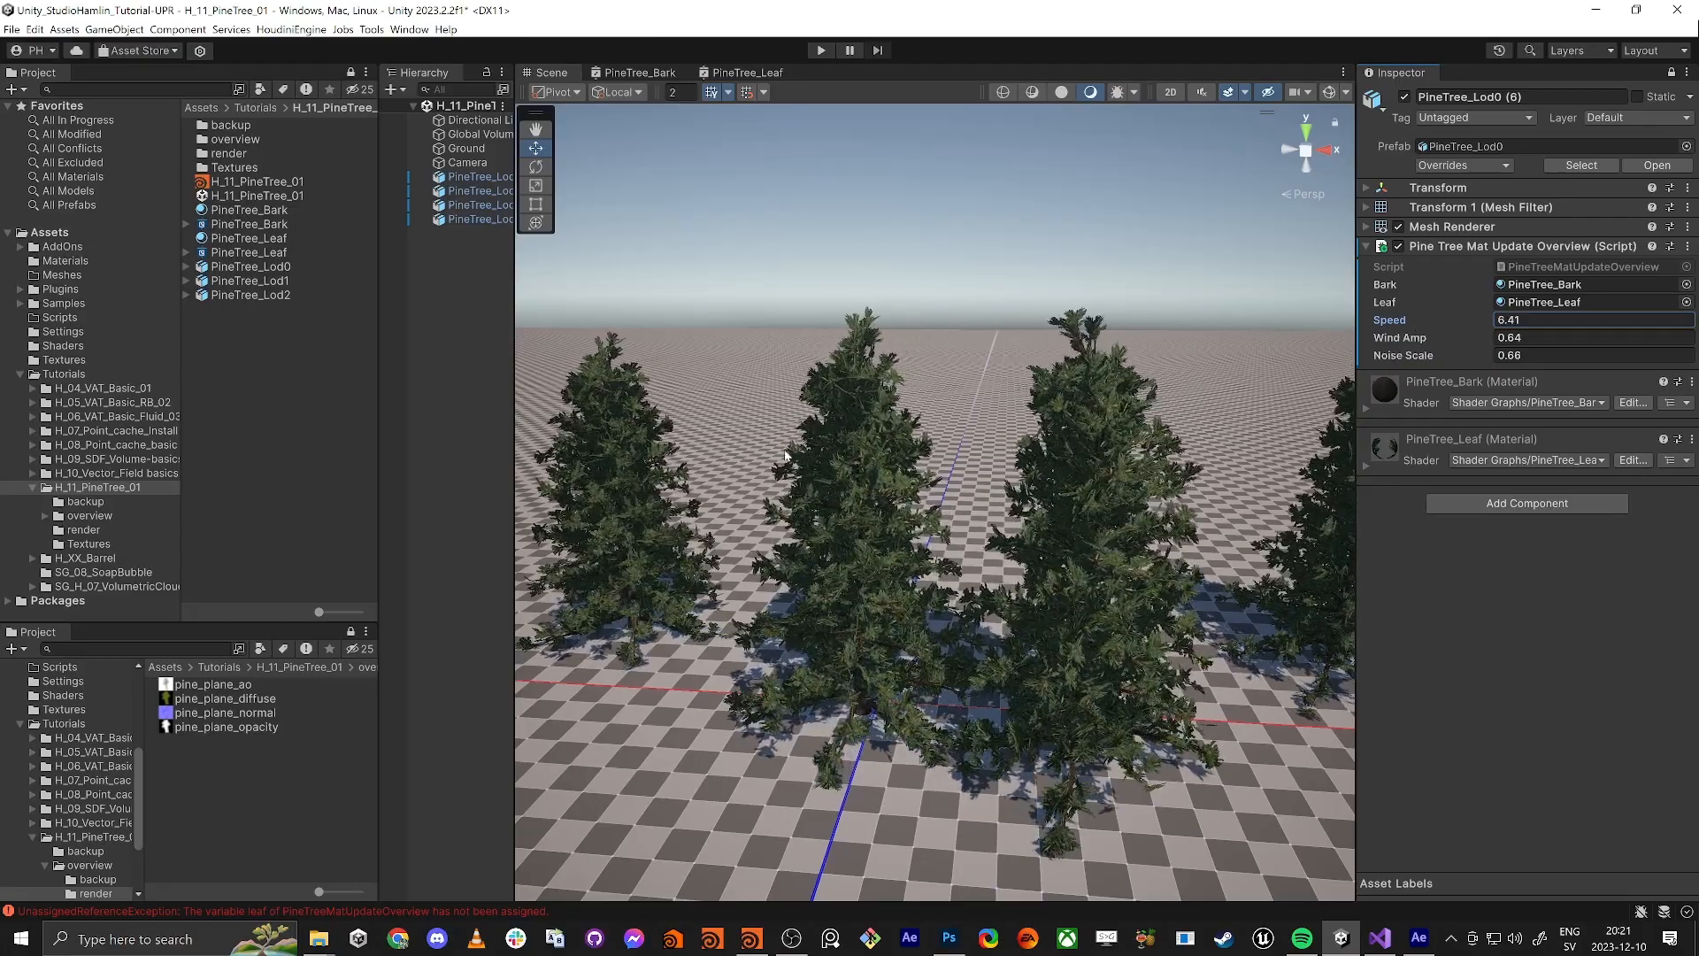
pyautogui.keyDown('alt'); pyautogui.moveTo(893, 416); pyautogui.dragTo(852, 424); pyautogui.keyUp('alt')
pyautogui.moveTo(853, 423); pyautogui.dragTo(812, 413, button='right')
pyautogui.press('q')
pyautogui.press('s')
pyautogui.moveTo(896, 200); pyautogui.dragTo(879, 262, button='right')
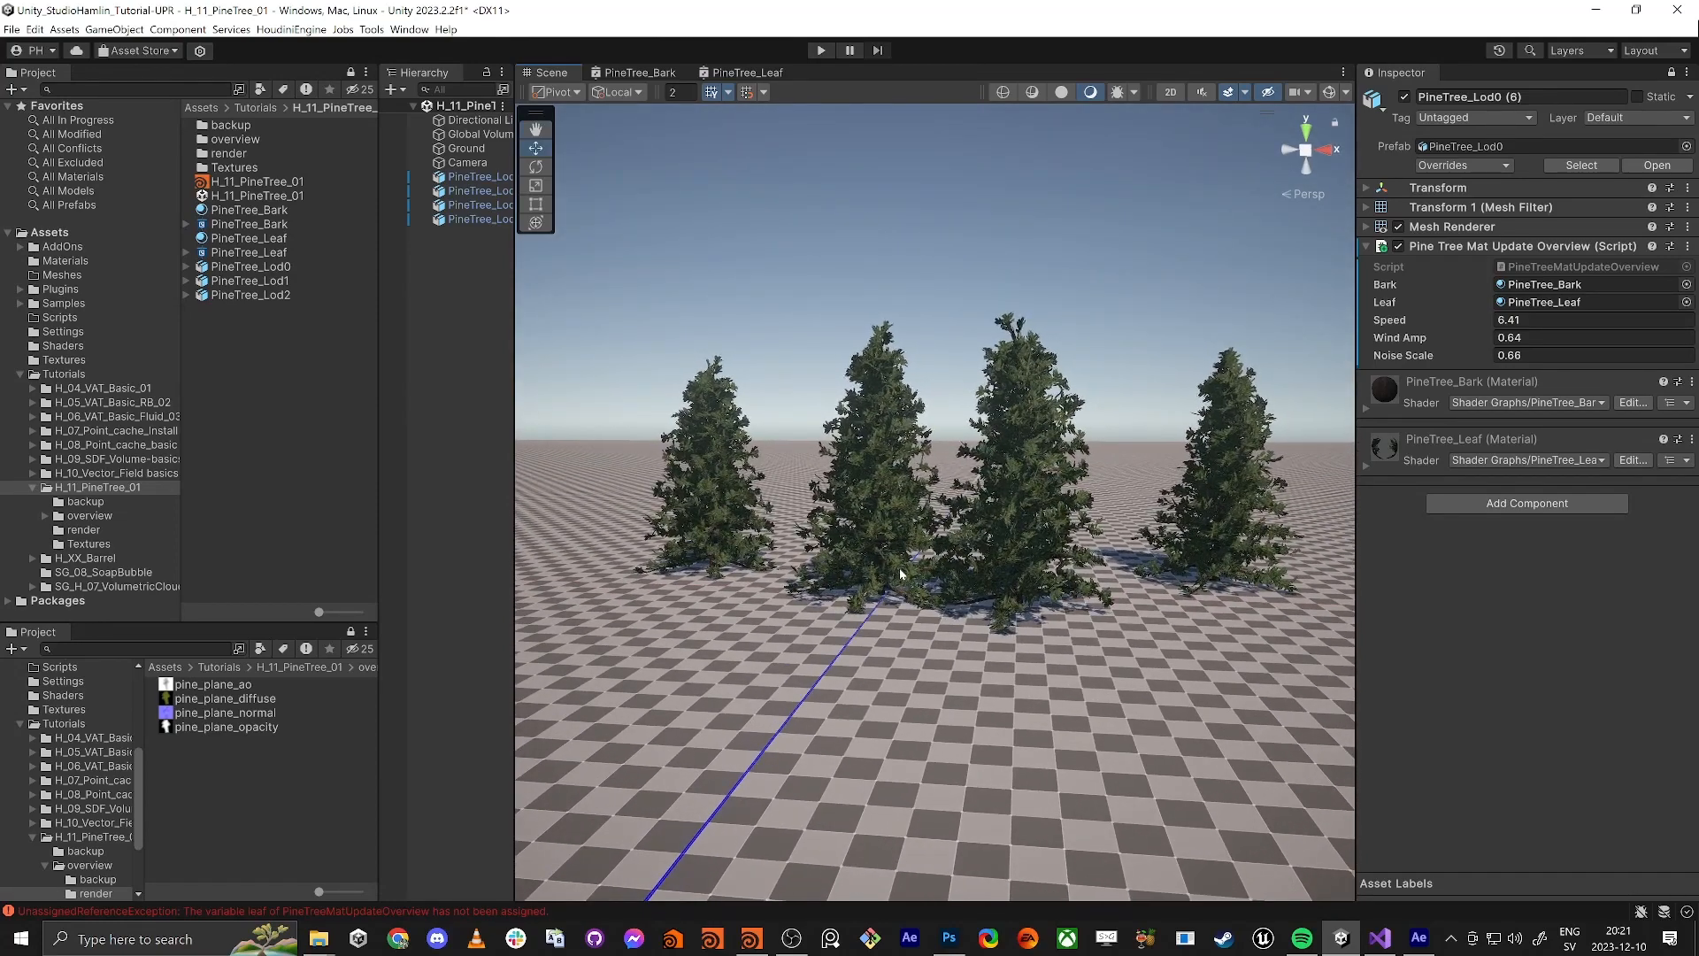
pyautogui.moveTo(943, 682); pyautogui.dragTo(659, 662, button='right')
# Lower the script's Noise Scale to 0.08 and set Speed to 7.28, checking the motion of the trees
pyautogui.moveTo(1474, 321); pyautogui.dragTo(680, 405)
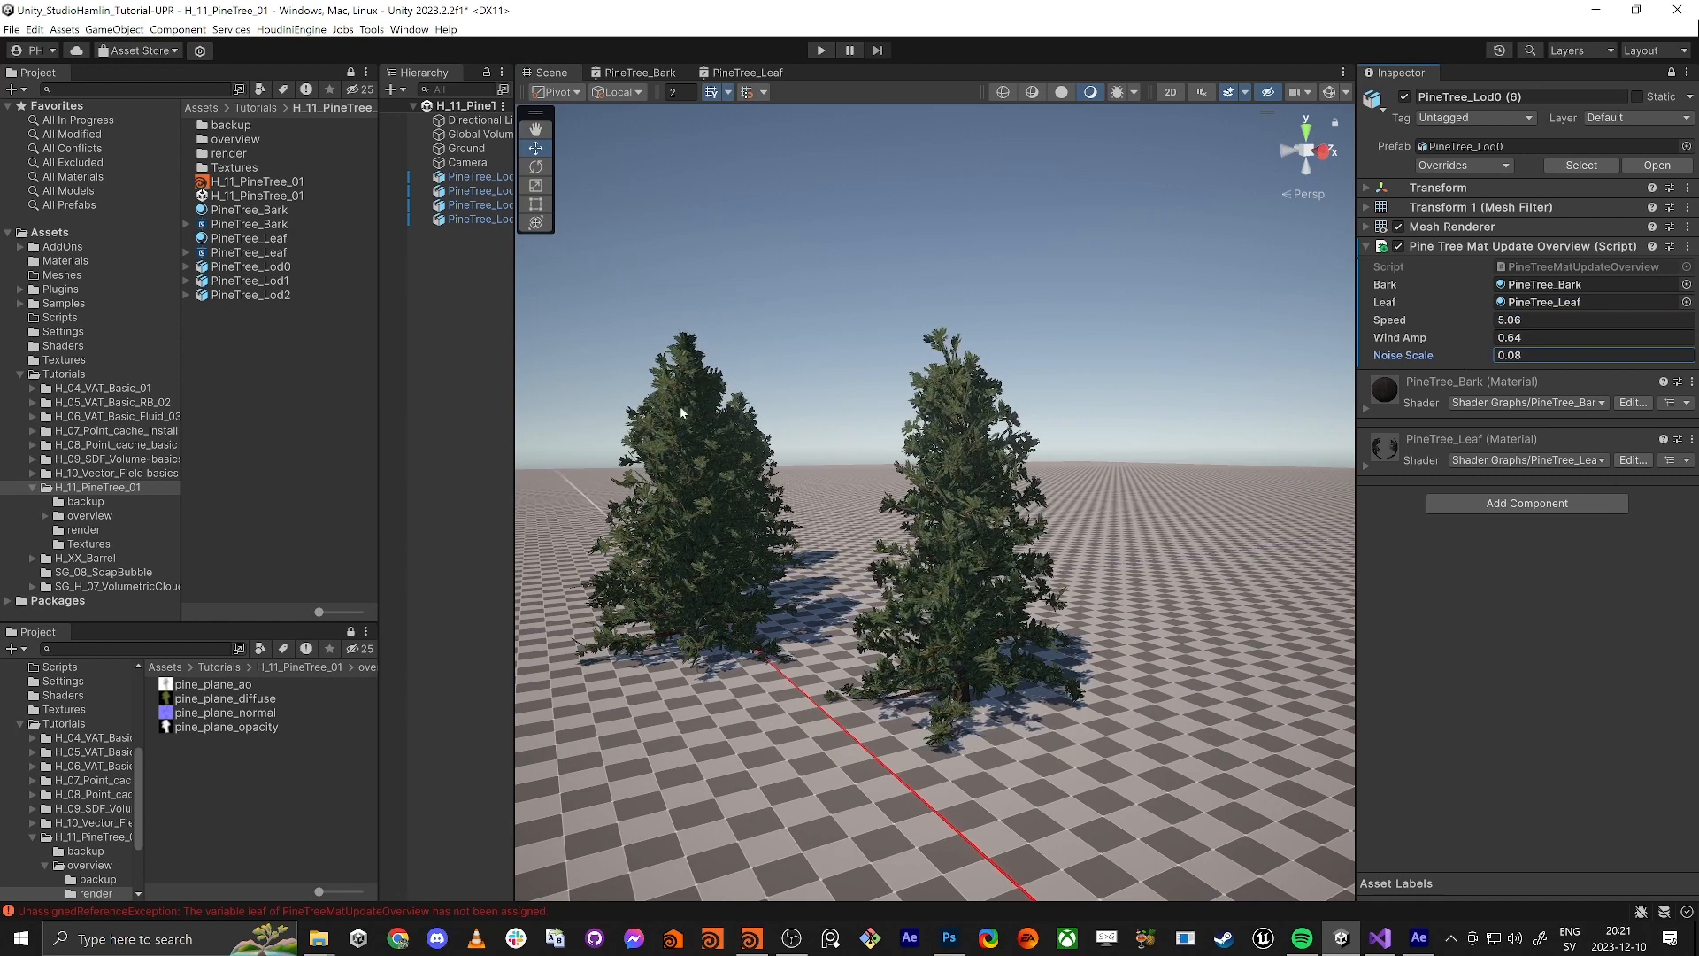
pyautogui.moveTo(1401, 320); pyautogui.dragTo(1441, 321)
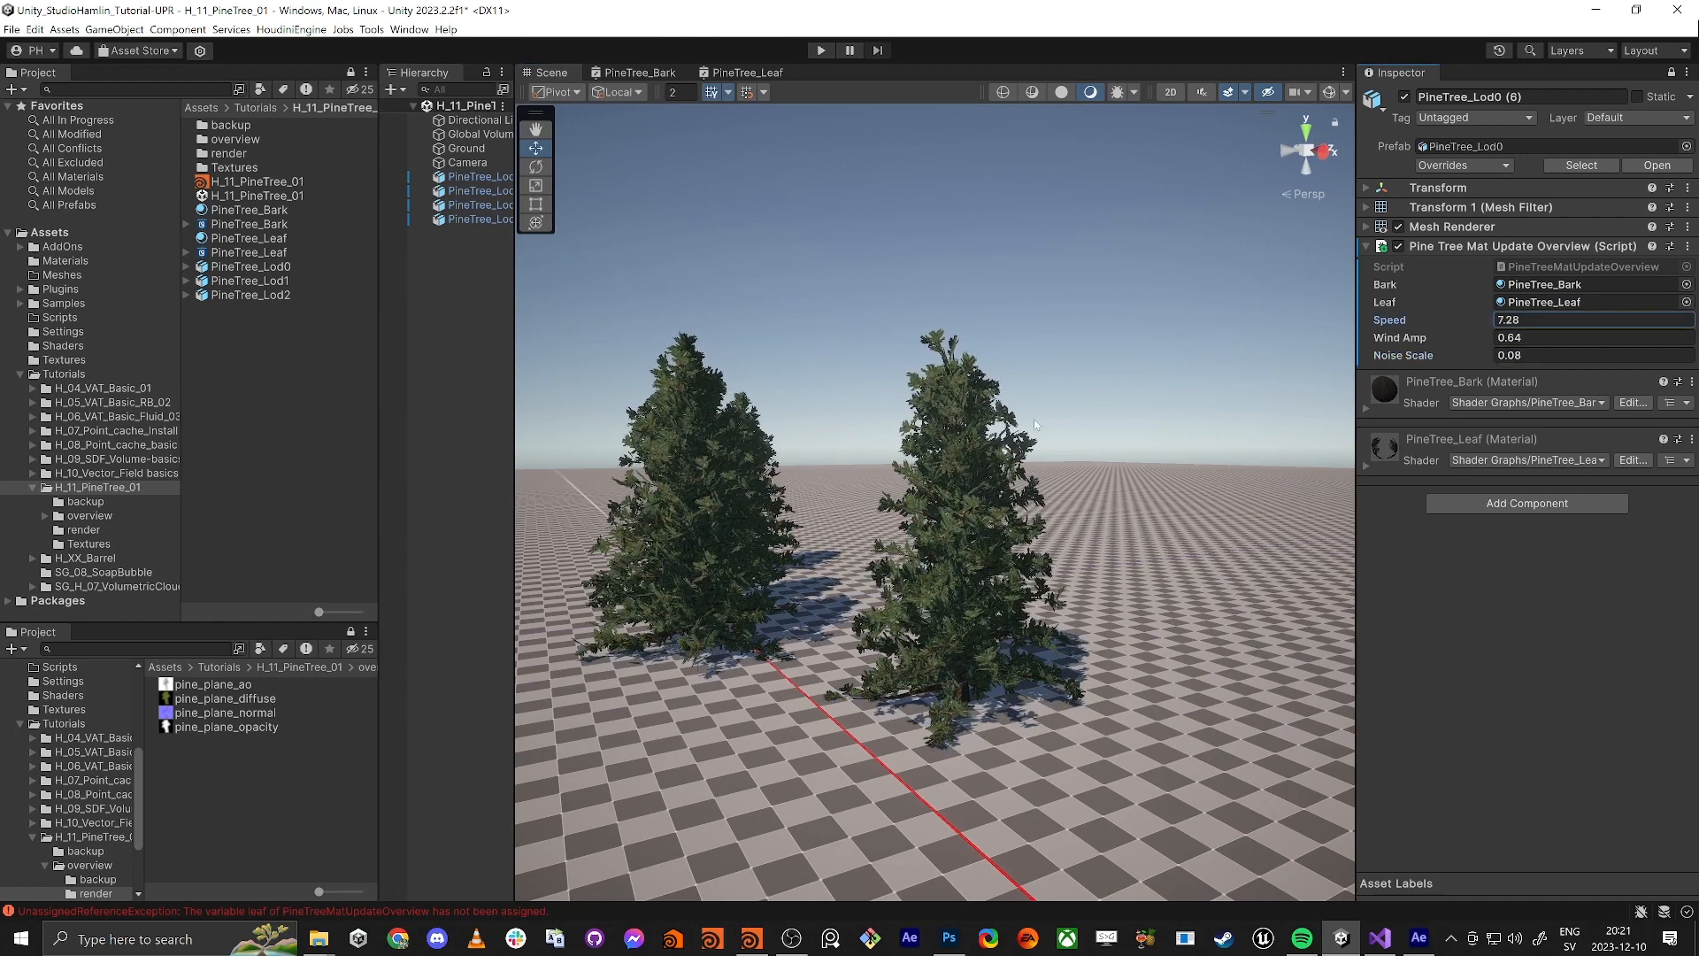
pyautogui.moveTo(908, 445)
pyautogui.mouseDown(button='right')
pyautogui.moveTo(823, 447)
pyautogui.moveTo(890, 438)
pyautogui.mouseUp(button='right')
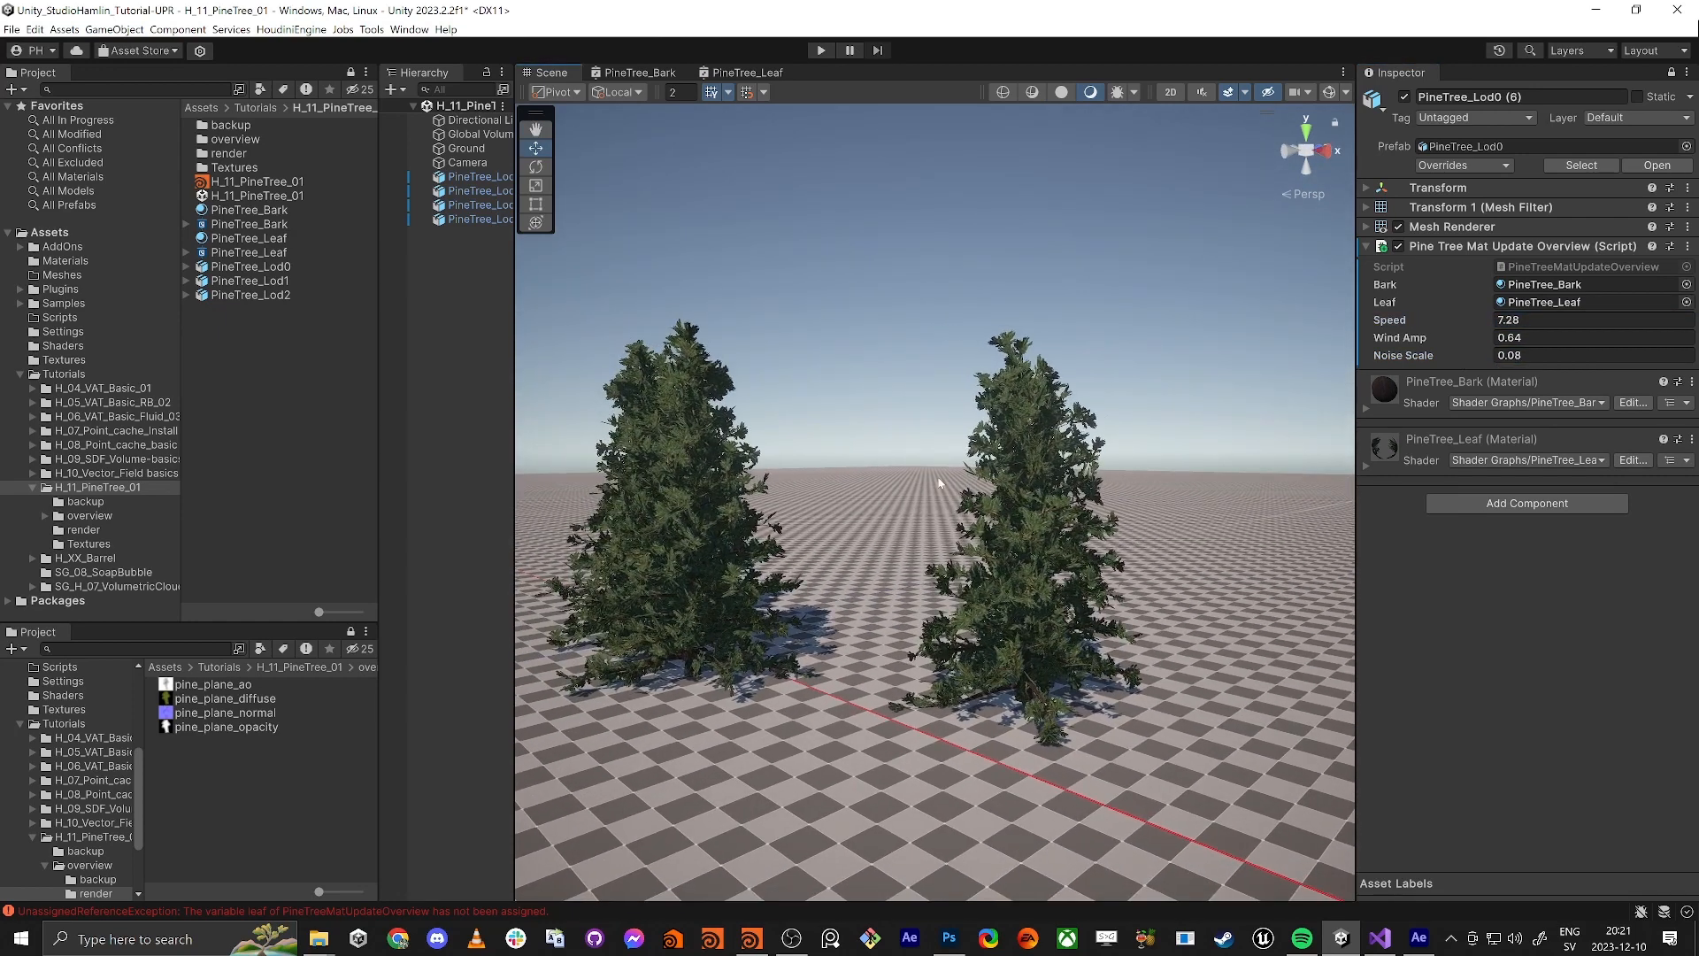
# Set the script's Speed to 10, try Wind Amp at 0.2, and raise it to 0.49 while checking all four trees
pyautogui.moveTo(1400, 321); pyautogui.dragTo(1157, 316)
pyautogui.write('0.2')
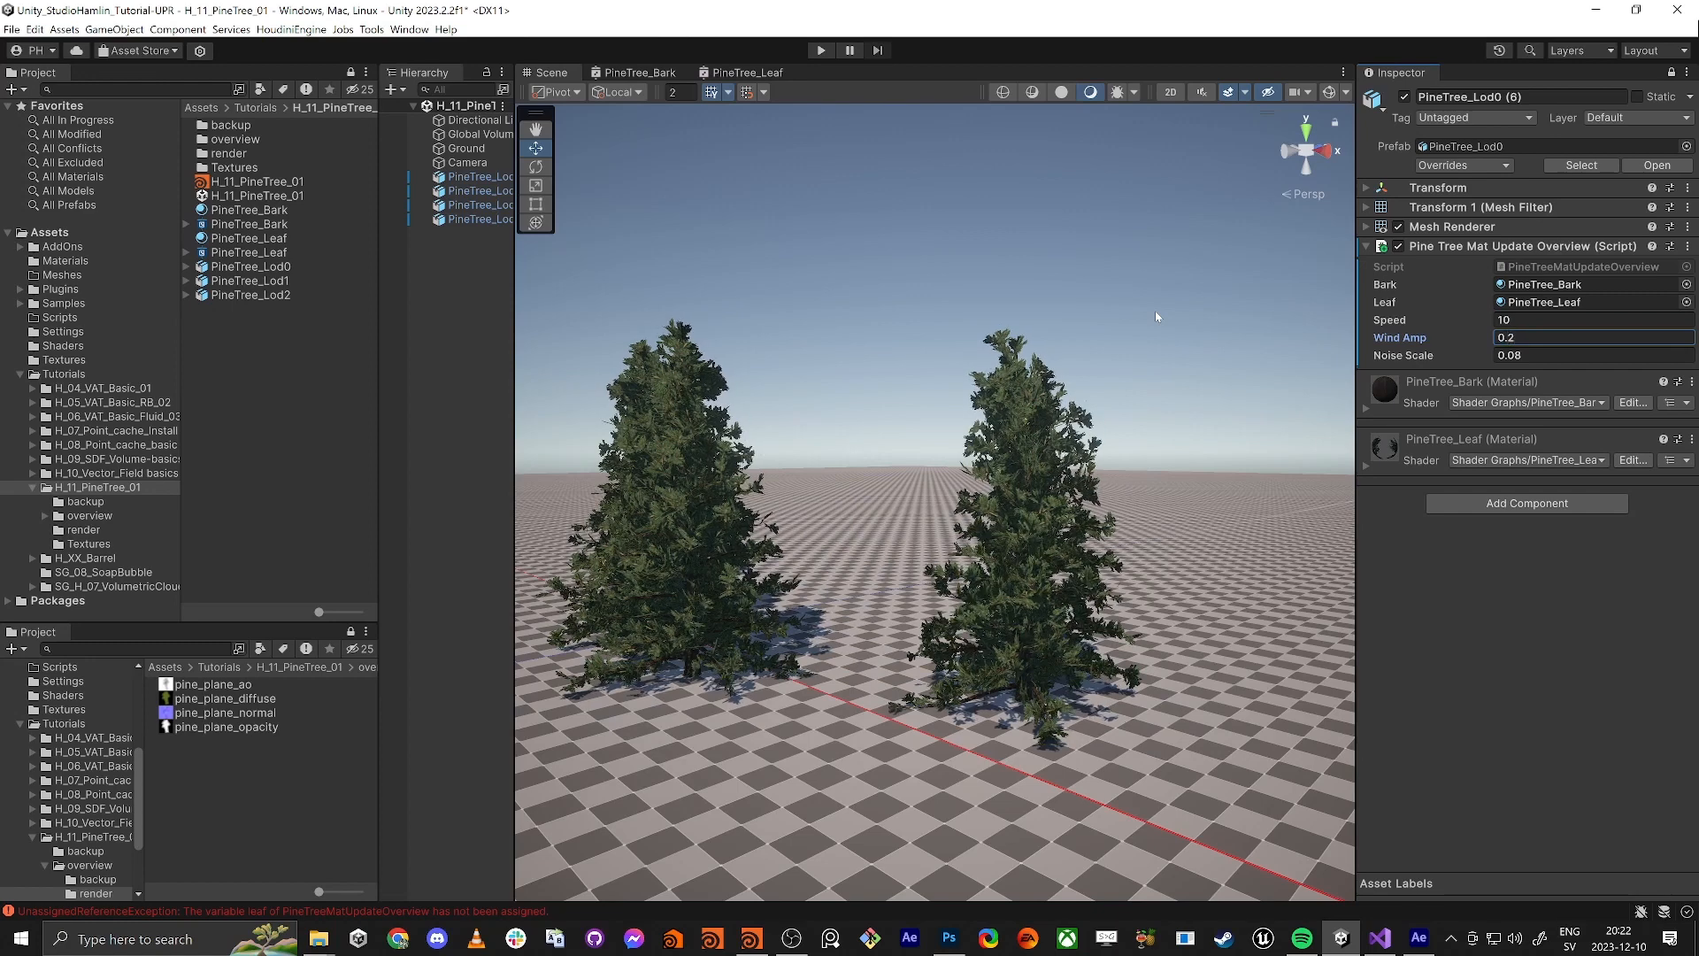
pyautogui.moveTo(1398, 337); pyautogui.dragTo(1419, 337)
pyautogui.moveTo(1030, 445); pyautogui.dragTo(1150, 443, button='right')
pyautogui.press('a')
pyautogui.press('s')
pyautogui.press('a')
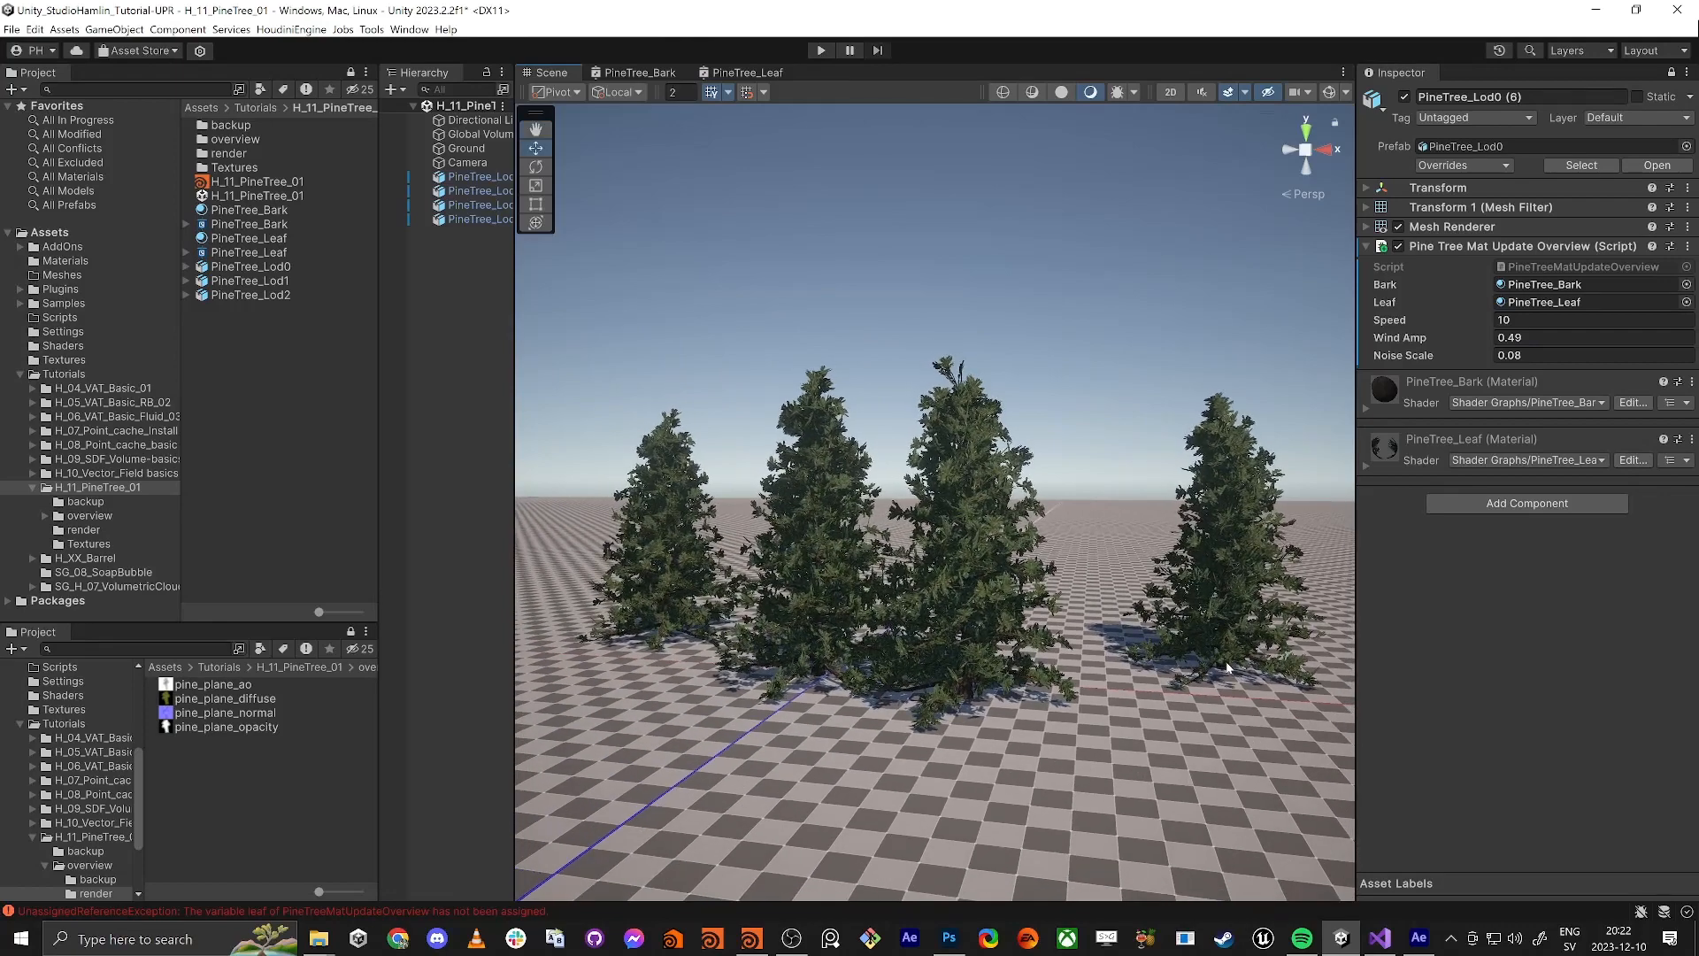